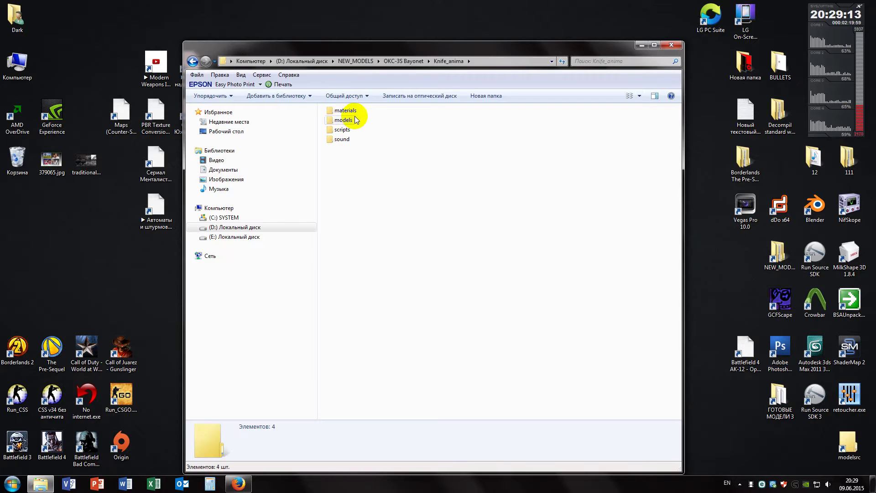
Open the models\weapons folder inside Knife_anima and copy its full path.
{"action": "double_click", "coordinate": [353, 114]}
{"action": "left_click", "coordinate": [346, 110]}
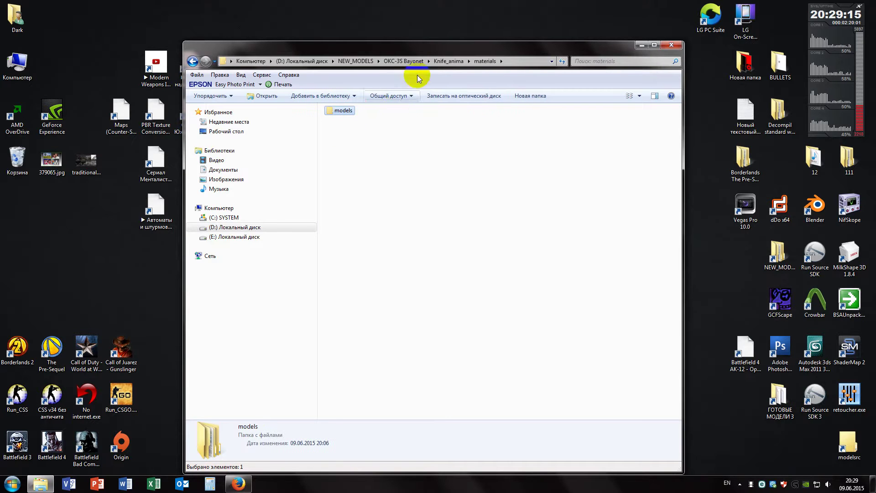
{"action": "left_click", "coordinate": [442, 63]}
{"action": "double_click", "coordinate": [346, 121]}
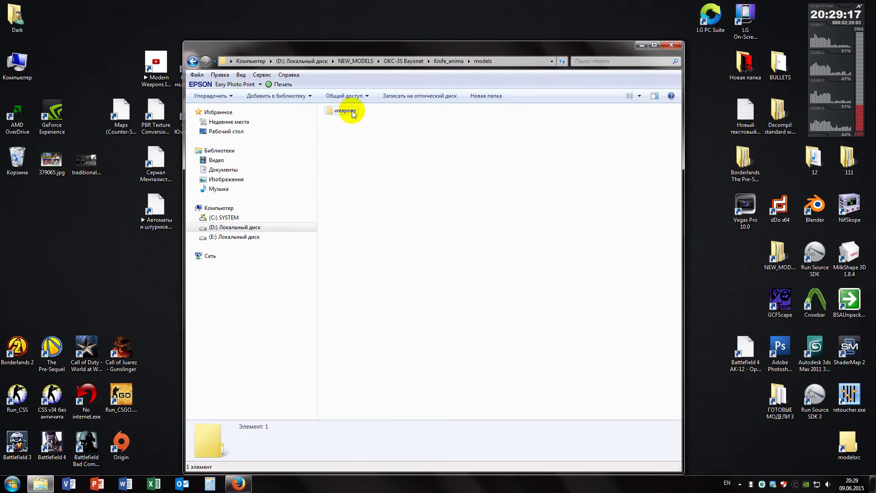
{"action": "double_click", "coordinate": [346, 111]}
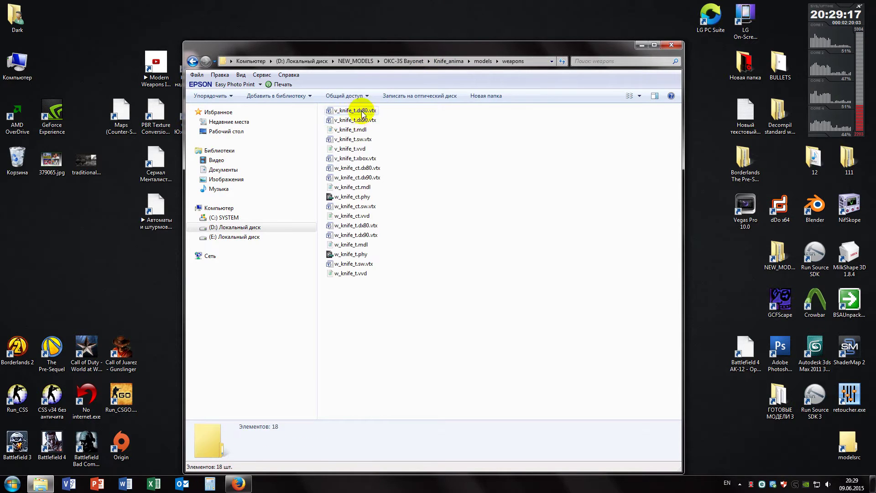
{"action": "left_click", "coordinate": [530, 60]}
{"action": "key", "text": "ctrl+c"}
{"action": "right_click", "coordinate": [381, 62]}
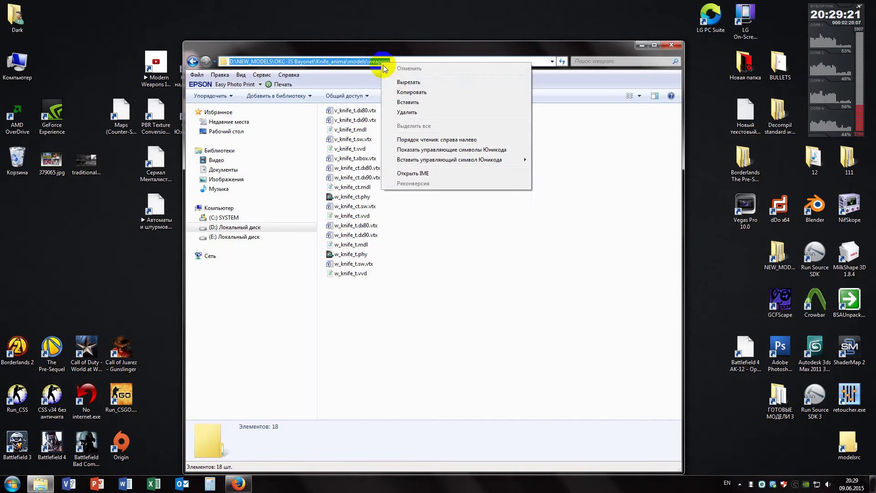
{"action": "left_click", "coordinate": [407, 91]}
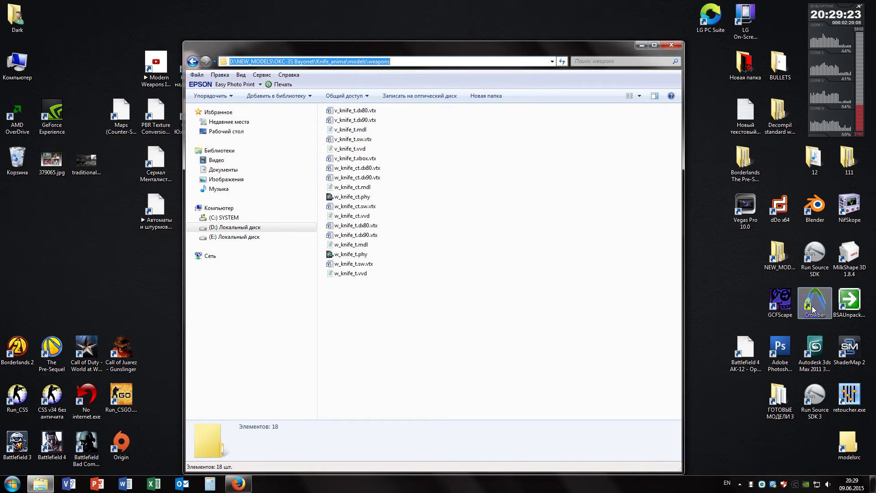
Switch to Crowbar and clear the existing MDL file path in the decompiler settings.
{"action": "double_click", "coordinate": [812, 309]}
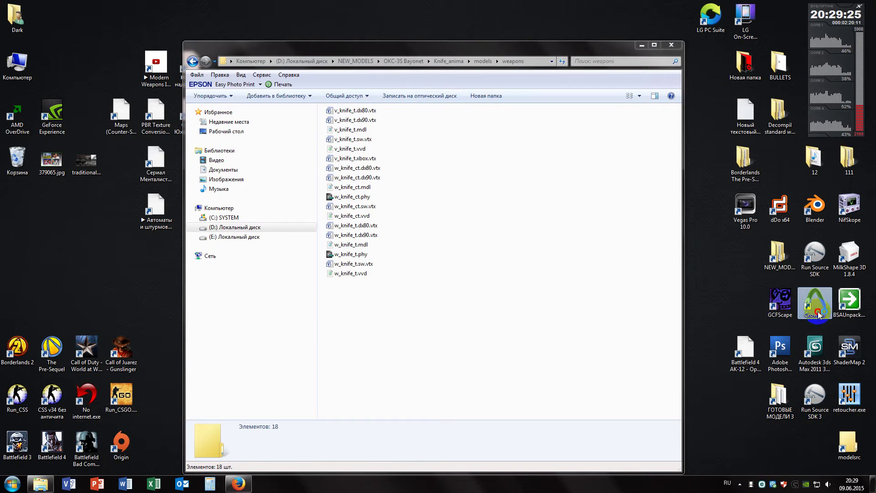
{"action": "left_click", "coordinate": [239, 482]}
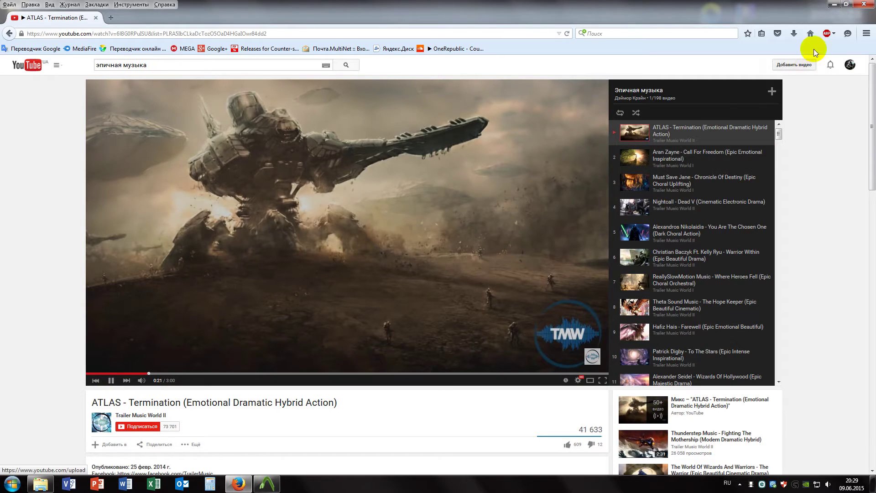
{"action": "left_click", "coordinate": [834, 4]}
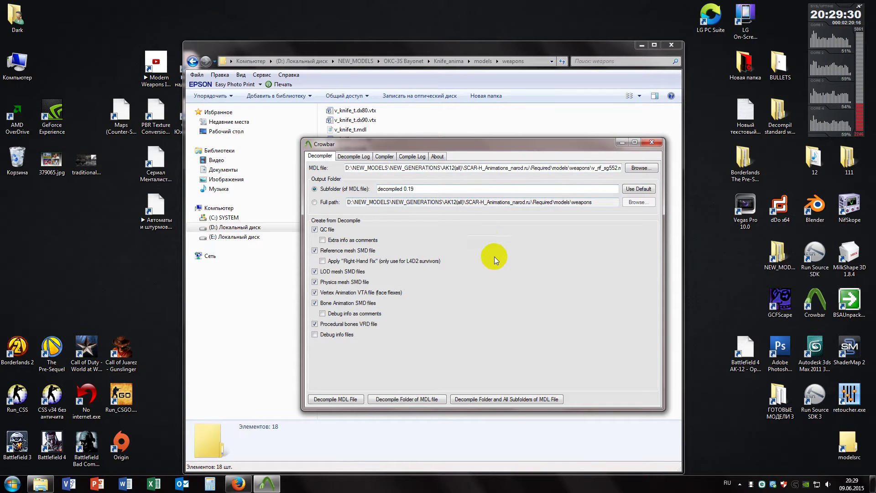
{"action": "left_click_drag", "start_coordinate": [597, 168], "coordinate": [225, 155]}
{"action": "key", "text": "BackSpace"}
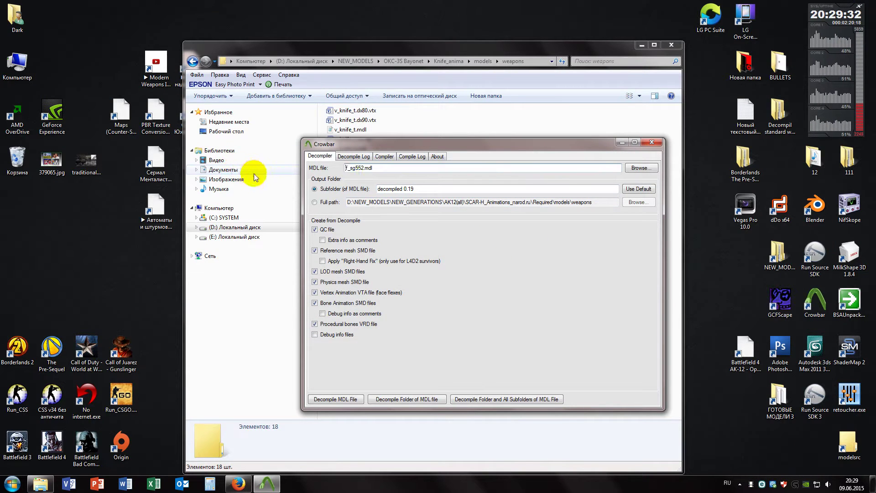
{"action": "left_click_drag", "start_coordinate": [378, 168], "coordinate": [296, 168]}
{"action": "key", "text": "BackSpace"}
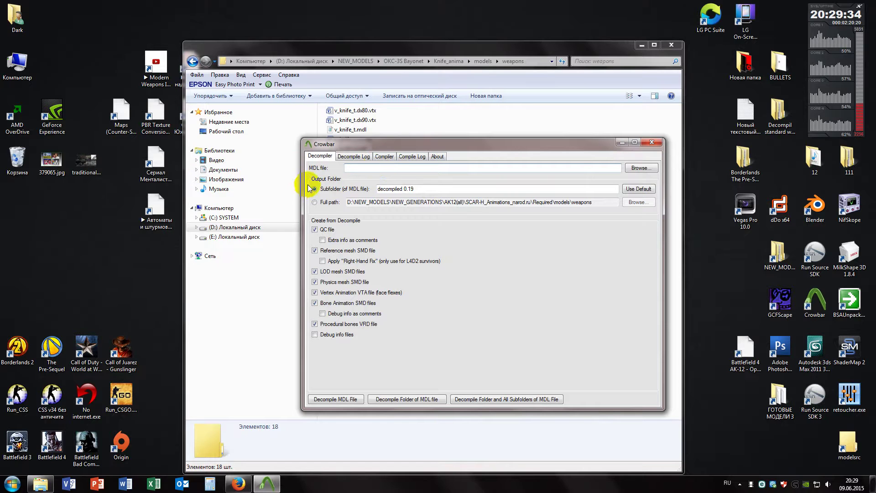
Use the copied folder path to choose v_knife_t.mdl from the weapons folder as the MDL file to decompile.
{"action": "right_click", "coordinate": [350, 169]}
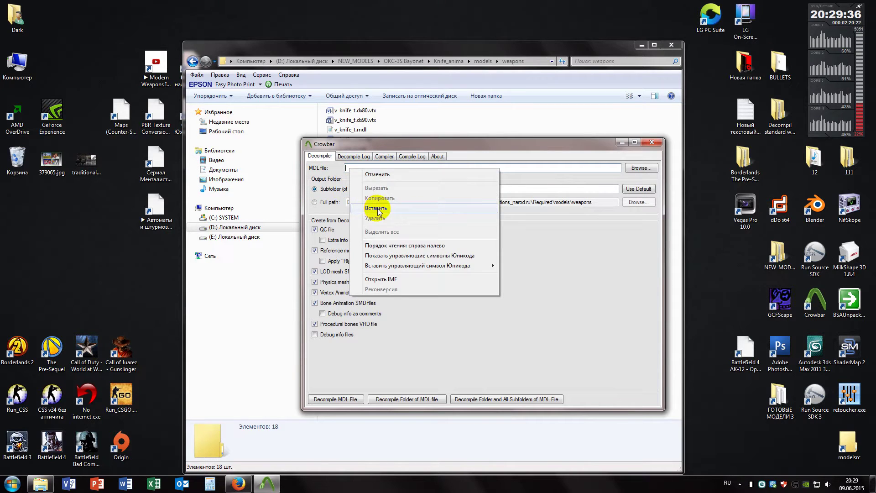
{"action": "left_click", "coordinate": [377, 201]}
{"action": "left_click", "coordinate": [640, 168]}
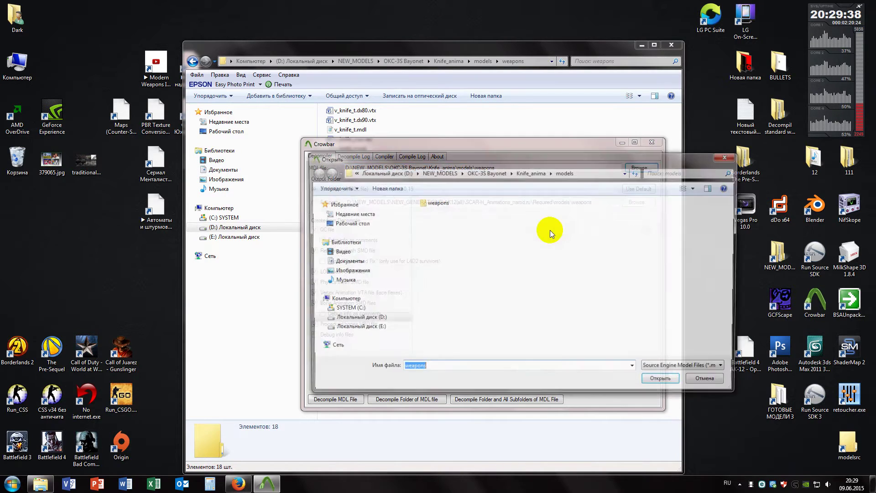
{"action": "left_click", "coordinate": [435, 204]}
{"action": "double_click", "coordinate": [436, 204]}
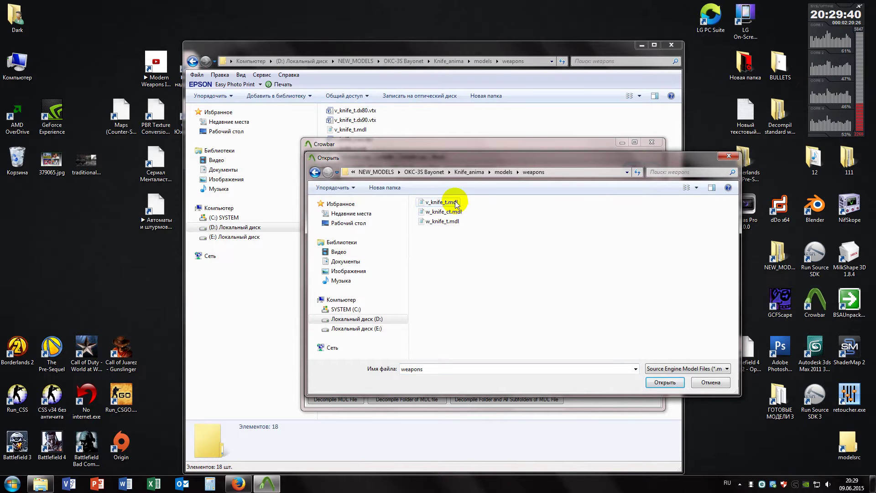
{"action": "double_click", "coordinate": [444, 202]}
Decompile v_knife_t.mdl, check the end of the decompile log and close Crowbar.
{"action": "left_click", "coordinate": [340, 400]}
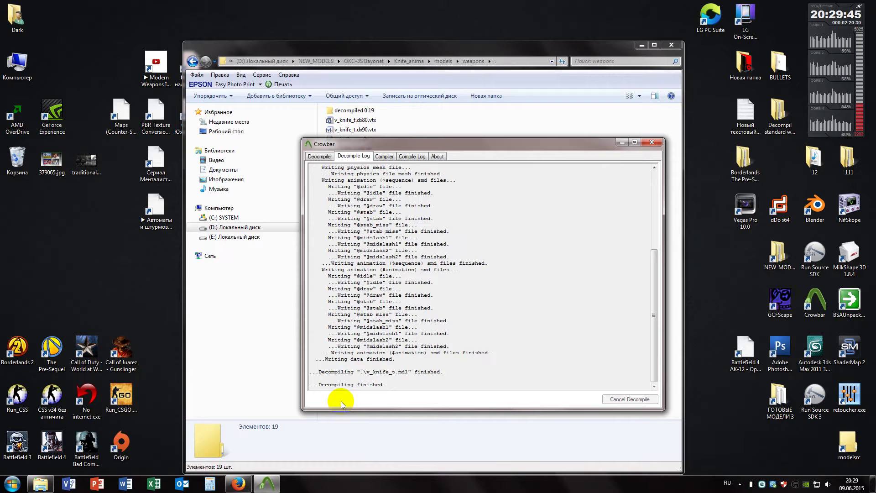
{"action": "left_click_drag", "start_coordinate": [387, 385], "coordinate": [304, 384]}
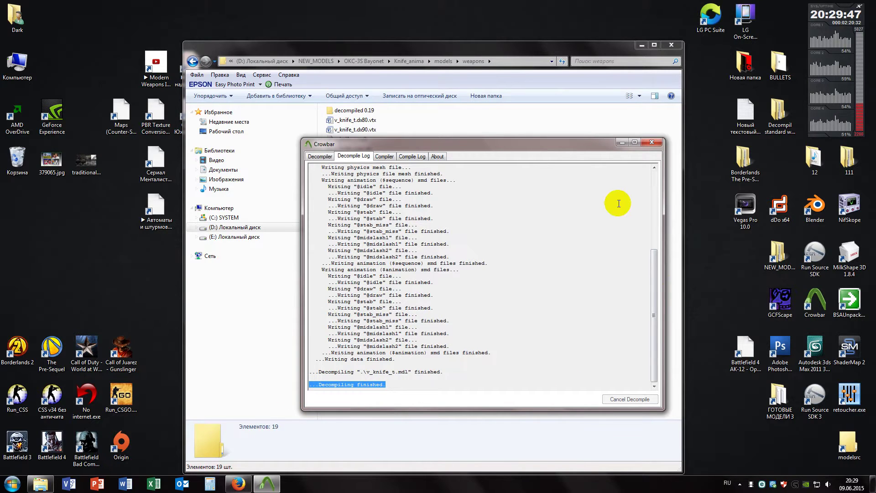
{"action": "left_click", "coordinate": [658, 143]}
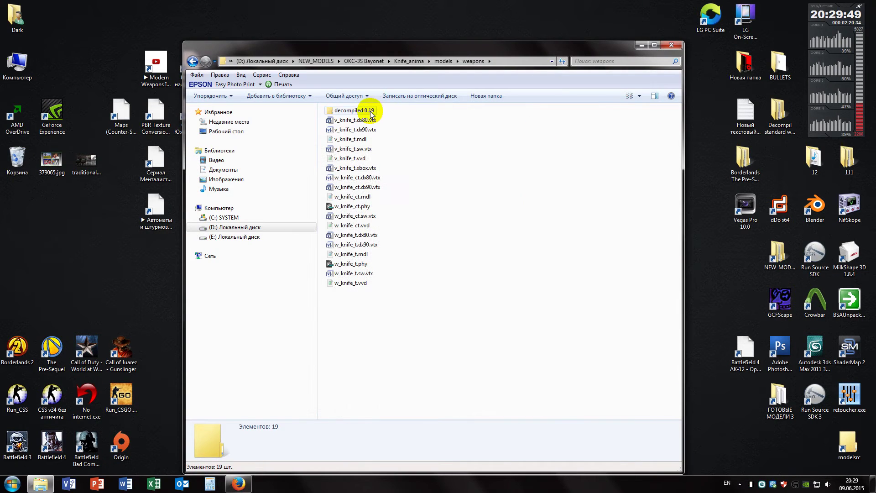
Move the decompiled 0.19 folder from weapons into the OKC-3S Bayonet folder.
{"action": "right_click", "coordinate": [370, 111]}
{"action": "left_click", "coordinate": [417, 350]}
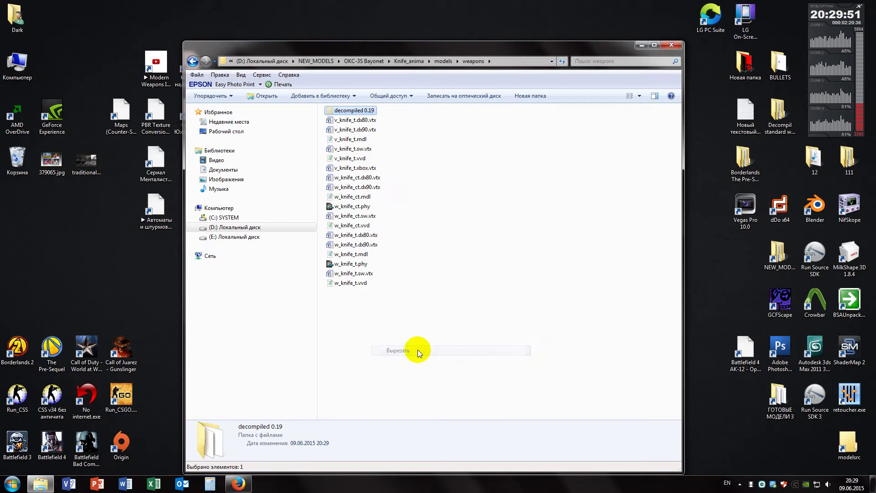
{"action": "left_click", "coordinate": [377, 64]}
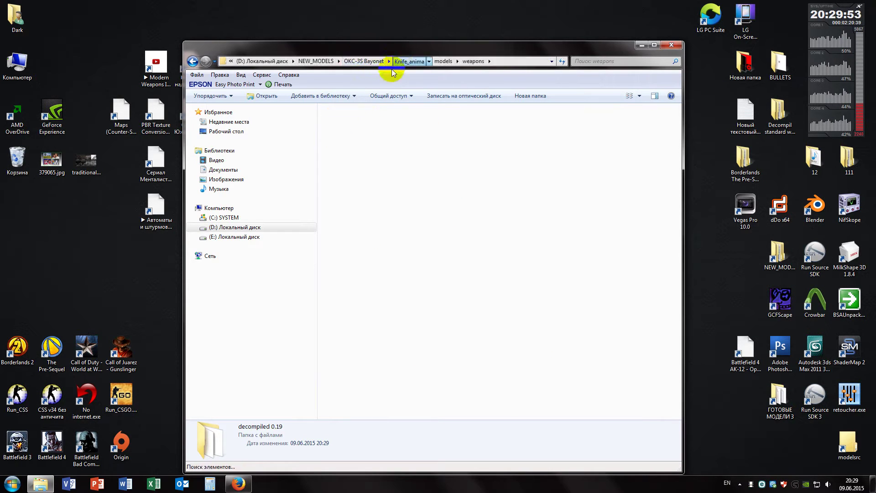
{"action": "right_click", "coordinate": [350, 188]}
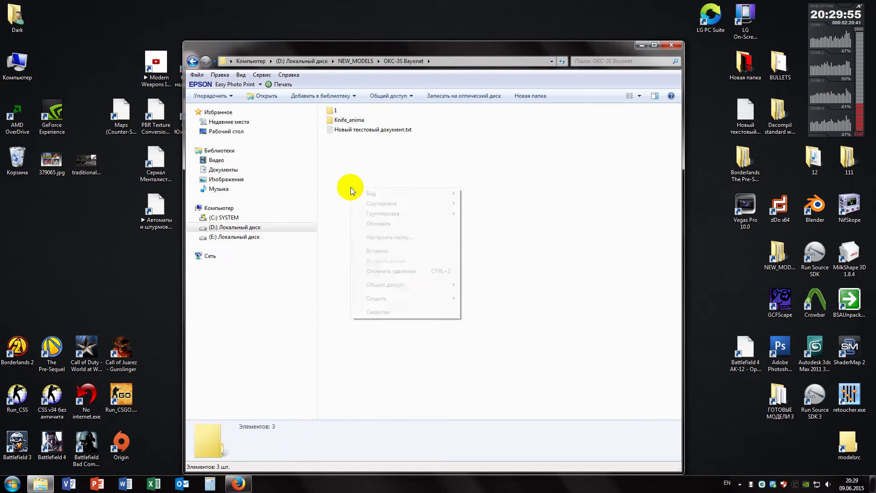
{"action": "left_click", "coordinate": [383, 251]}
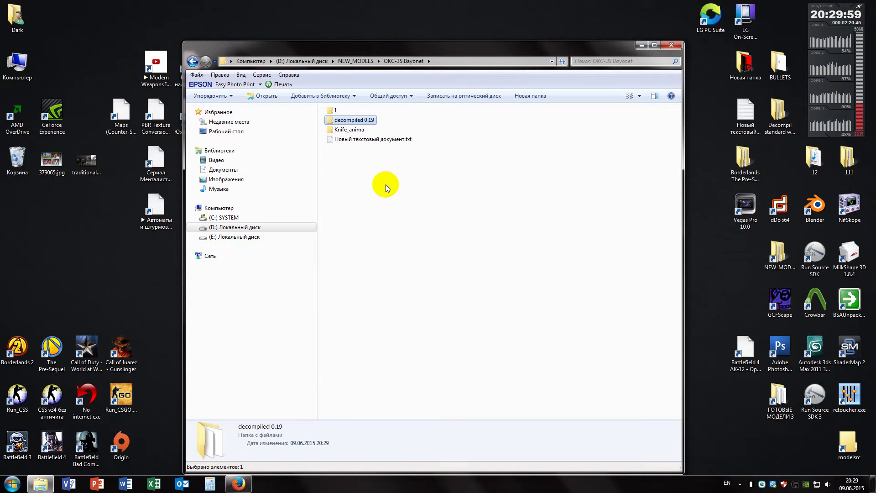
Open v_knife_t.qc from the decompiled 0.19 folder, review its bodygroups, material paths and sequences, and close it.
{"action": "double_click", "coordinate": [364, 120]}
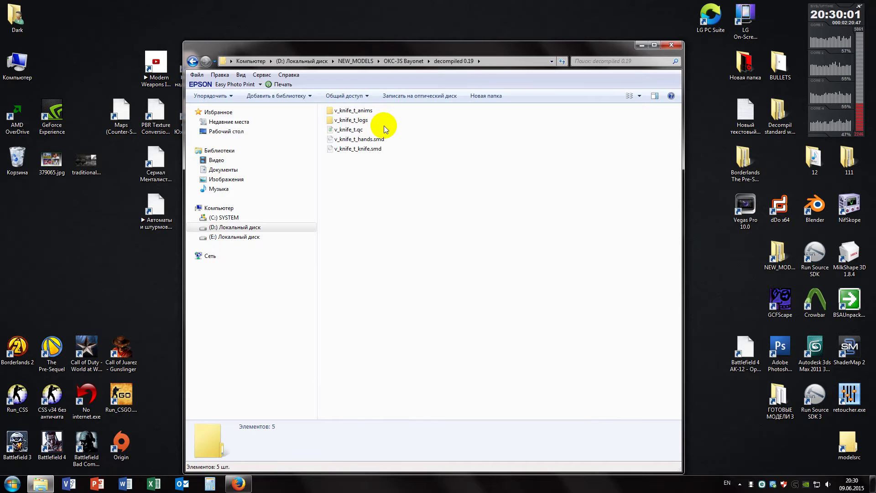
{"action": "double_click", "coordinate": [348, 129]}
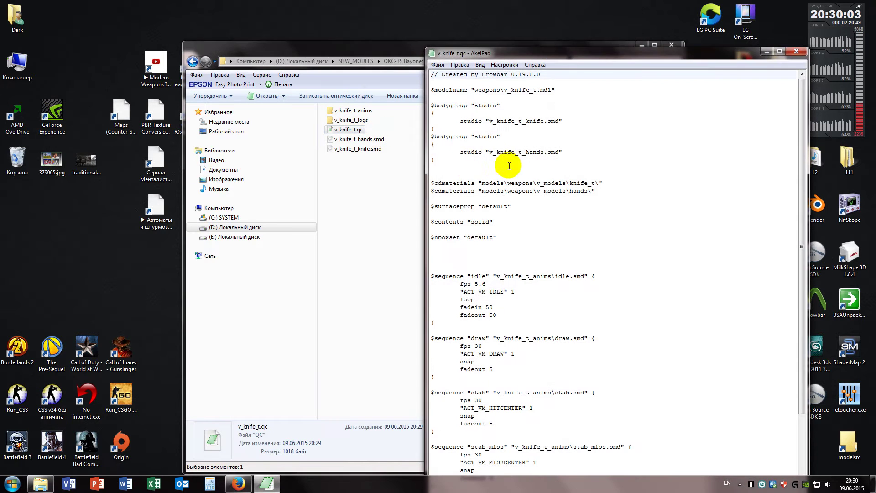
{"action": "double_click", "coordinate": [596, 55]}
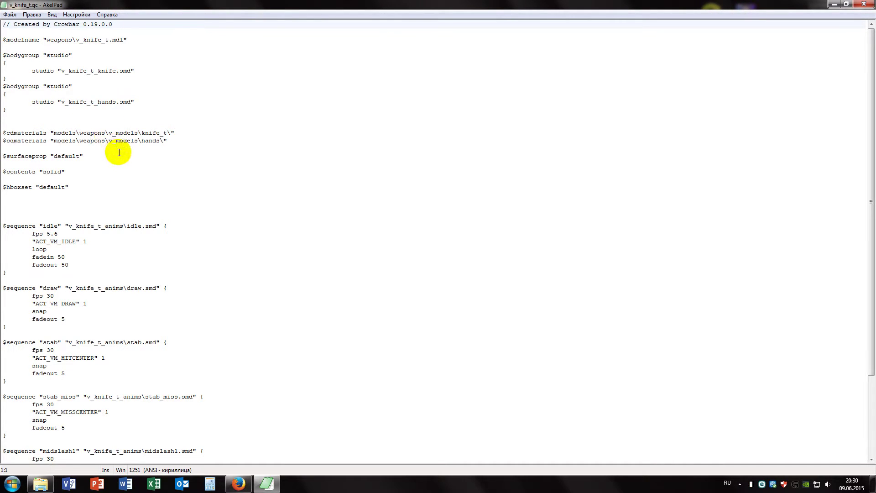
{"action": "double_click", "coordinate": [349, 7]}
{"action": "left_click_drag", "start_coordinate": [349, 47], "coordinate": [326, 121]}
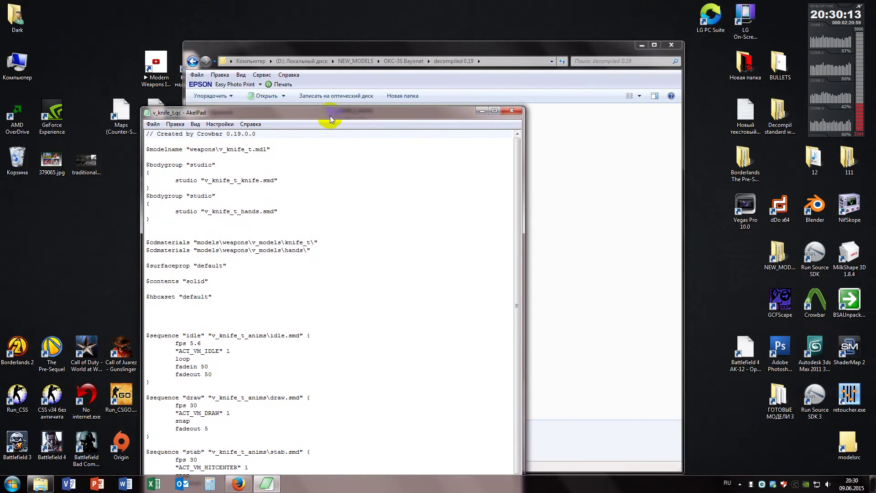
{"action": "left_click", "coordinate": [505, 113]}
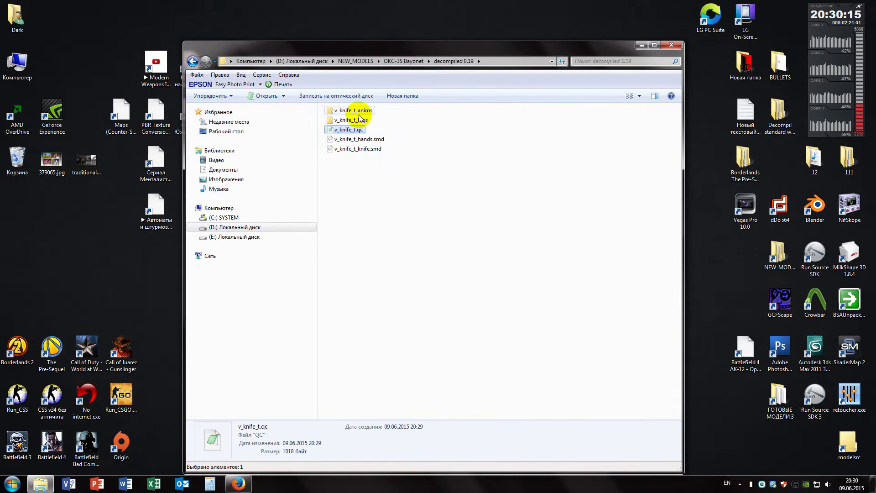
Switch to MilkShape 3D and import v_knife_t_hands.smd from decompiled 0.19 as Half-Life SMD with Triangles, Skeleton and Rename Bones enabled.
{"action": "double_click", "coordinate": [367, 139]}
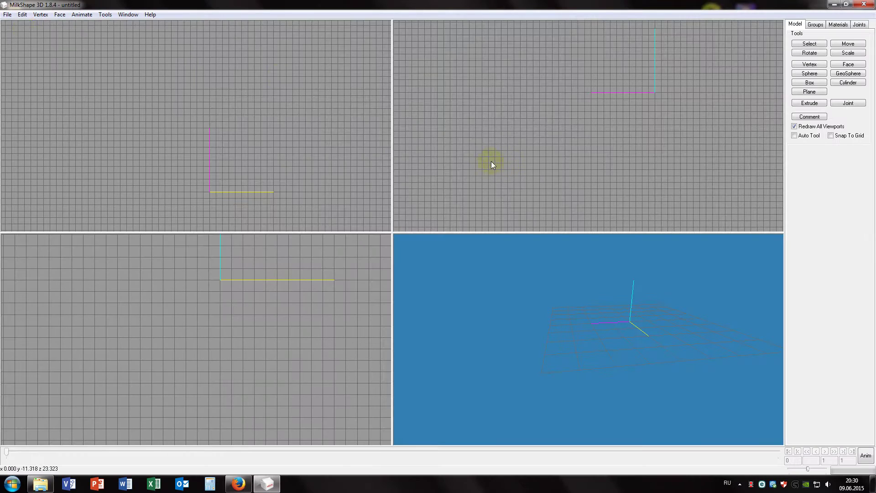
{"action": "left_click", "coordinate": [8, 14]}
{"action": "mouse_move", "coordinate": [50, 78]}
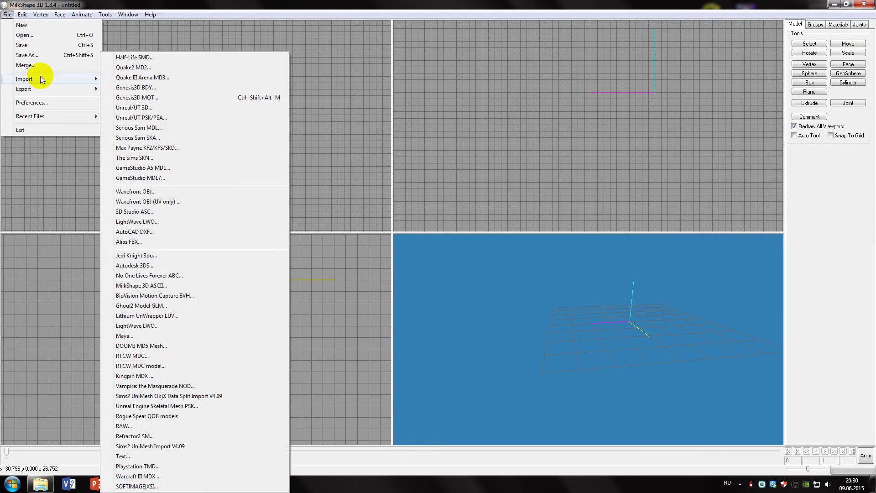
{"action": "left_click", "coordinate": [140, 59]}
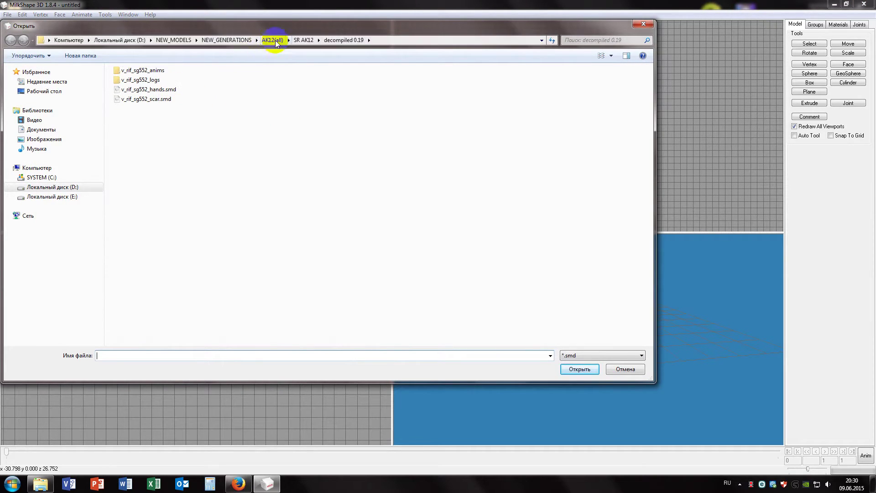
{"action": "left_click", "coordinate": [174, 39]}
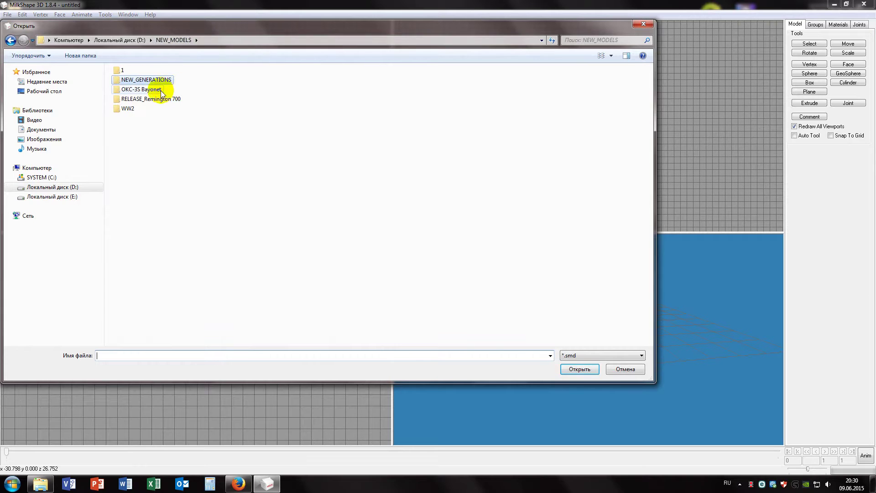
{"action": "double_click", "coordinate": [151, 90]}
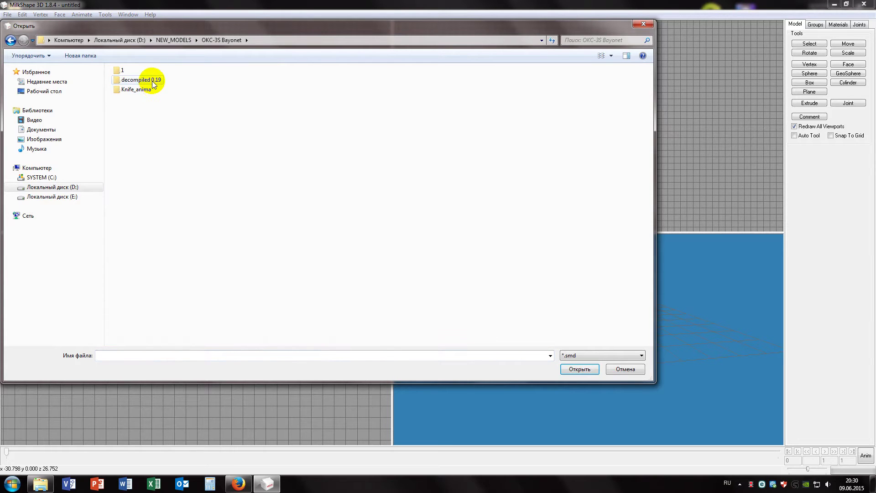
{"action": "double_click", "coordinate": [153, 81]}
{"action": "double_click", "coordinate": [149, 89]}
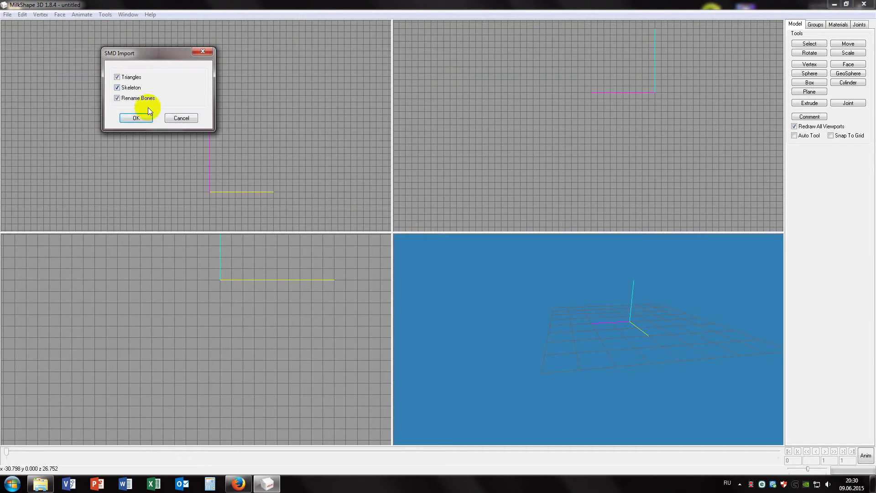
{"action": "left_click", "coordinate": [136, 118]}
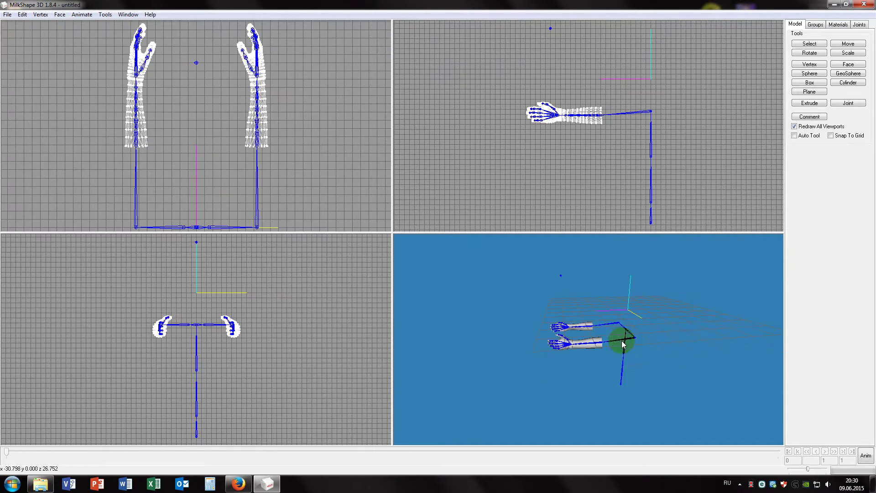
Import v_knife_t_knife.smd from the decompiled 0.19 folder as Half-Life SMD.
{"action": "left_click_drag", "start_coordinate": [622, 342], "coordinate": [602, 324]}
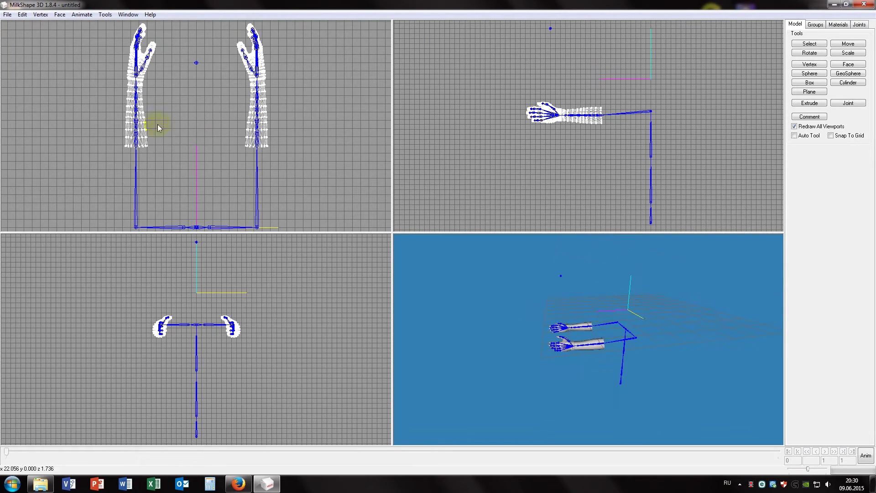
{"action": "left_click", "coordinate": [8, 15]}
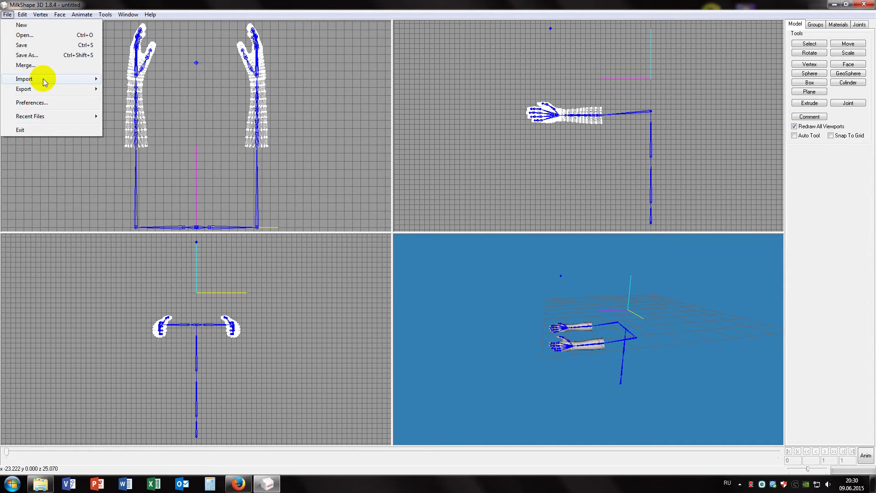
{"action": "mouse_move", "coordinate": [41, 79]}
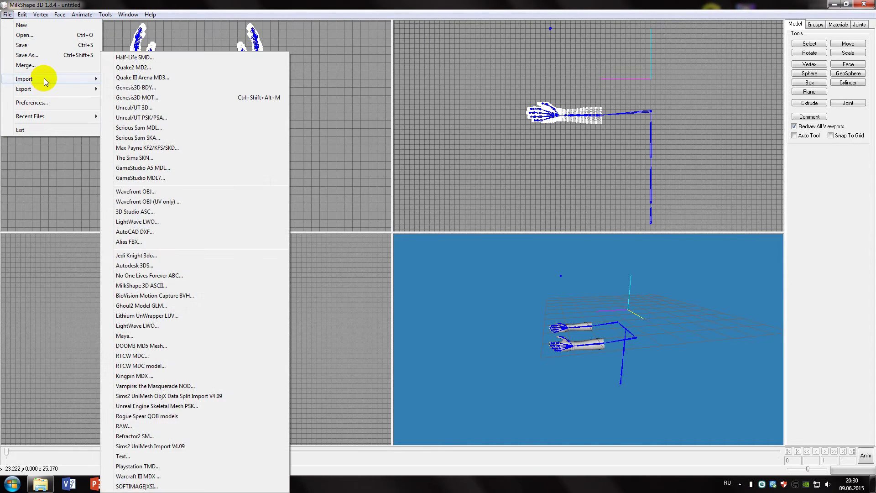
{"action": "left_click", "coordinate": [139, 58]}
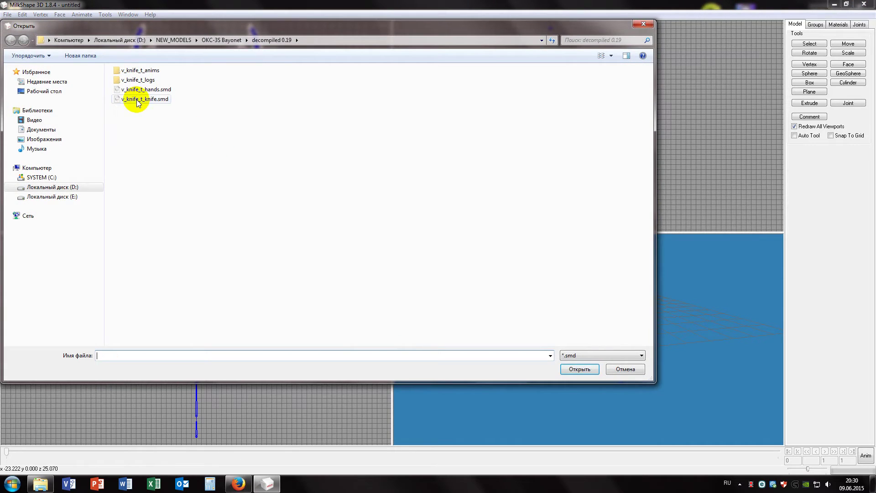
{"action": "double_click", "coordinate": [138, 99]}
{"action": "left_click", "coordinate": [111, 126]}
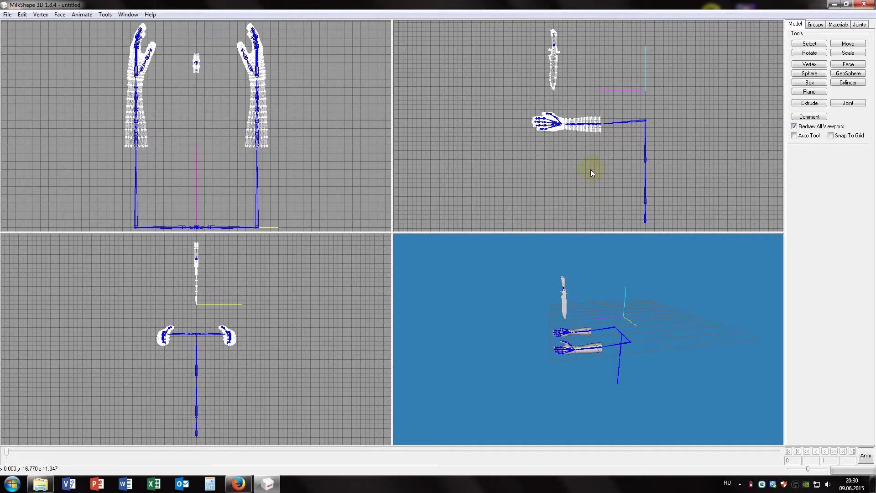
Import the new bayonet mesh as Wavefront OBJ from the Model folder inside OKC-3S Bayonet\1.
{"action": "left_click_drag", "start_coordinate": [587, 283], "coordinate": [581, 204]}
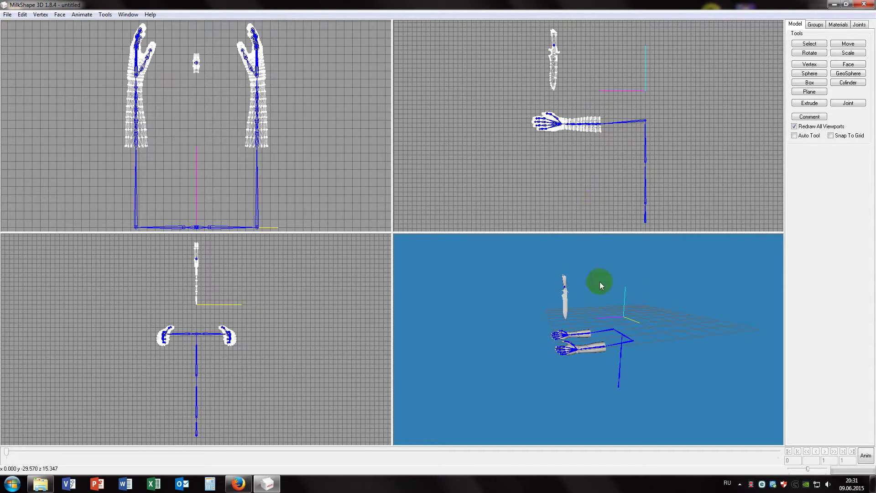
{"action": "left_click", "coordinate": [9, 15]}
{"action": "mouse_move", "coordinate": [22, 78]}
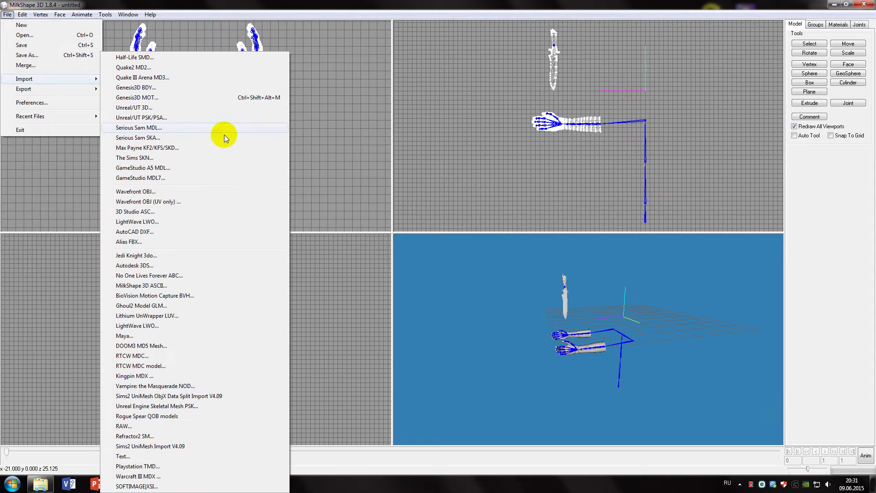
{"action": "left_click", "coordinate": [176, 191]}
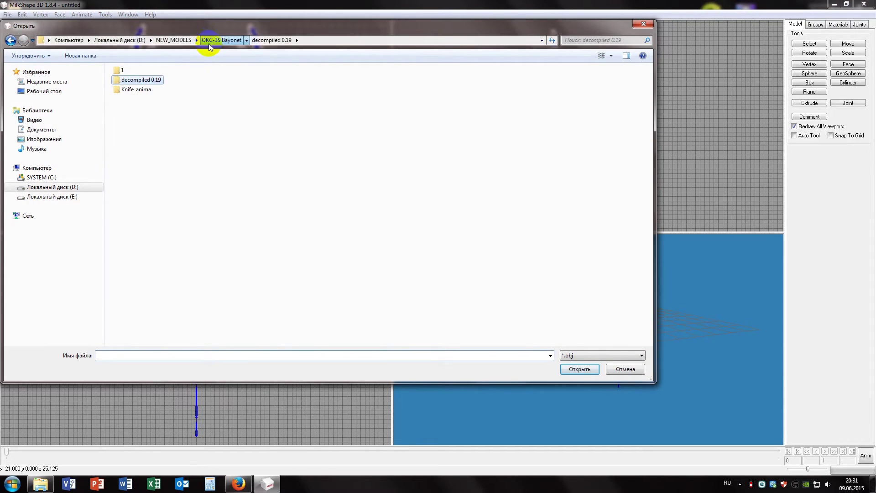
{"action": "double_click", "coordinate": [124, 70]}
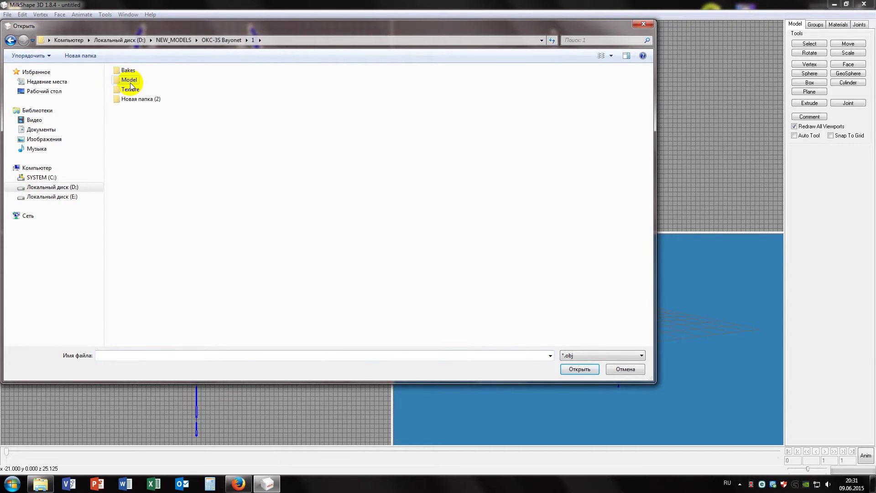
{"action": "double_click", "coordinate": [130, 80]}
{"action": "double_click", "coordinate": [155, 70]}
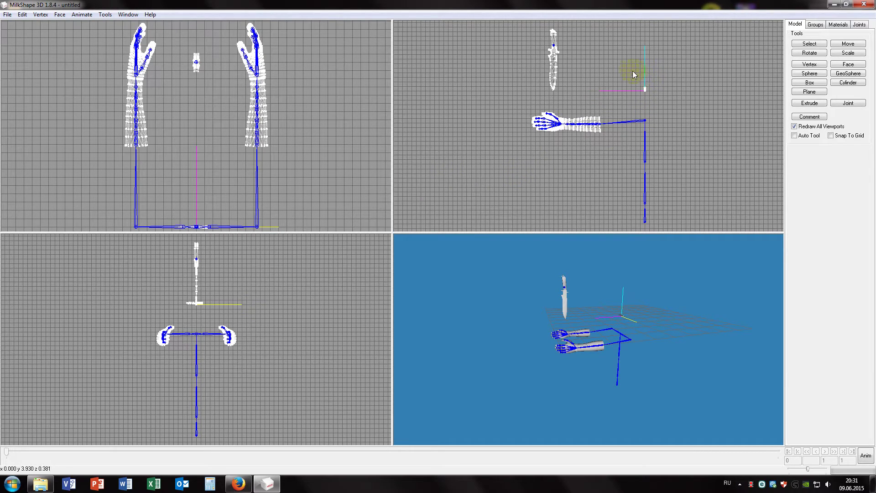
Select the imported bayonet's faces and scale them twice by 3.0 on X, Y and Z about the center of mass.
{"action": "left_click", "coordinate": [807, 44]}
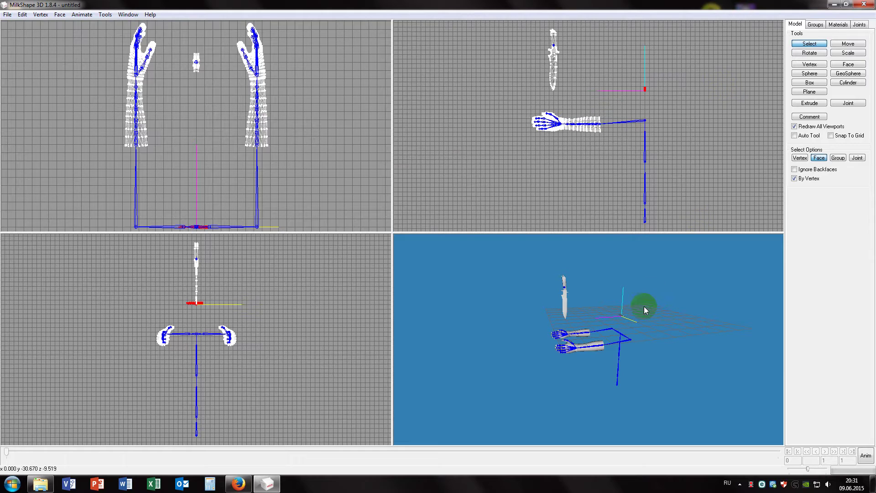
{"action": "scroll", "coordinate": [646, 310], "scroll_direction": "up", "scroll_amount": 3}
{"action": "scroll", "coordinate": [643, 318], "scroll_direction": "down", "scroll_amount": 2}
{"action": "scroll", "coordinate": [648, 316], "scroll_direction": "up", "scroll_amount": 2}
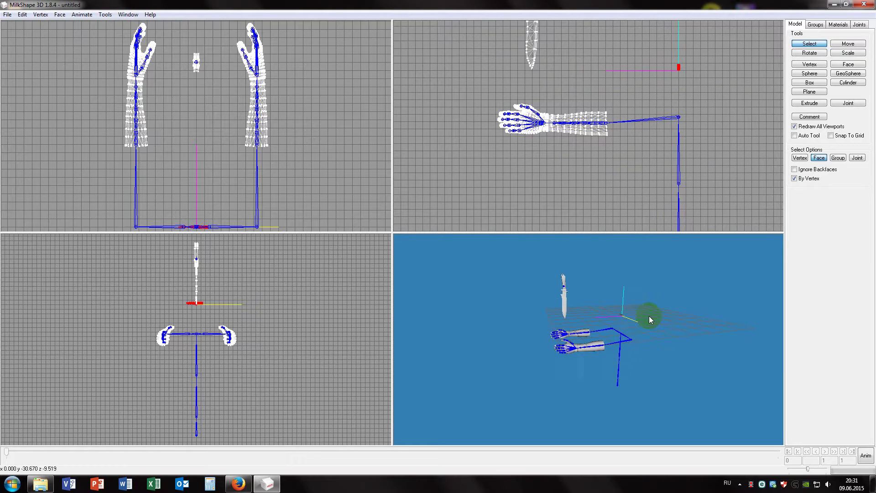
{"action": "scroll", "coordinate": [649, 317], "scroll_direction": "up", "scroll_amount": 4}
{"action": "mouse_move", "coordinate": [651, 318]}
{"action": "left_mouse_down"}
{"action": "mouse_move", "coordinate": [653, 310]}
{"action": "mouse_move", "coordinate": [730, 308]}
{"action": "mouse_move", "coordinate": [713, 316]}
{"action": "mouse_move", "coordinate": [640, 312]}
{"action": "left_mouse_up"}
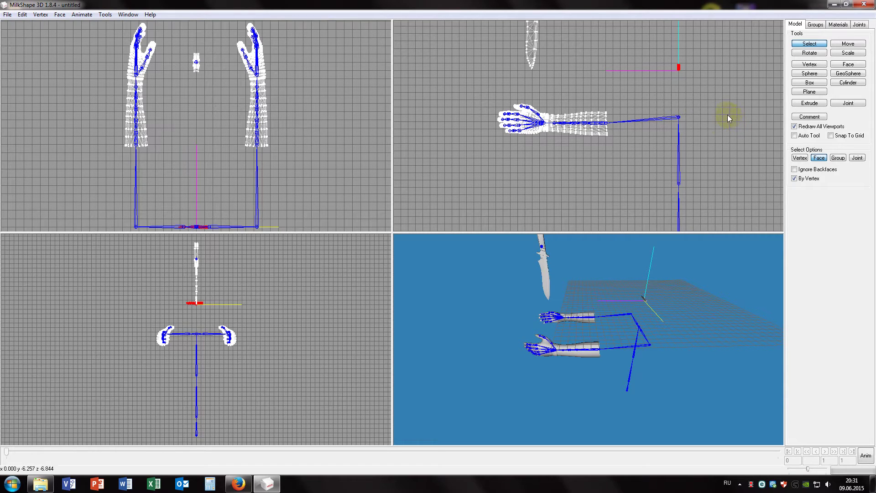
{"action": "left_click_drag", "start_coordinate": [720, 125], "coordinate": [692, 185], "text": "ctrl"}
{"action": "left_click", "coordinate": [839, 53]}
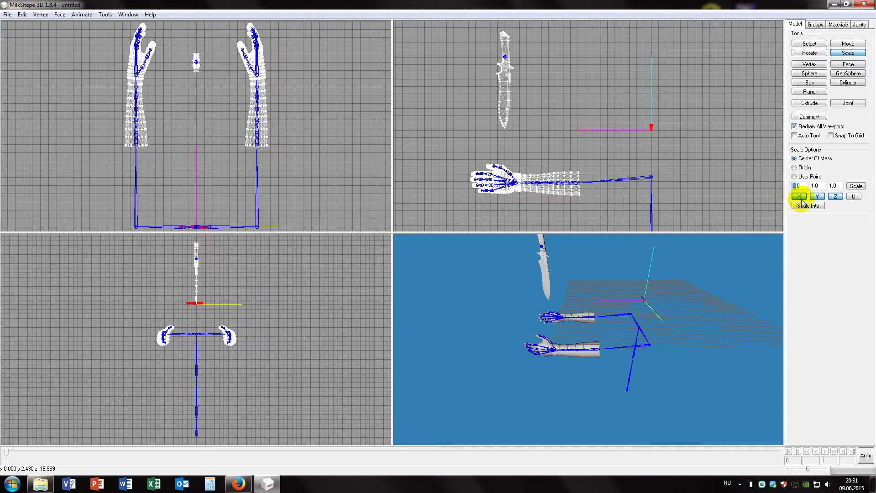
{"action": "type", "text": "3"}
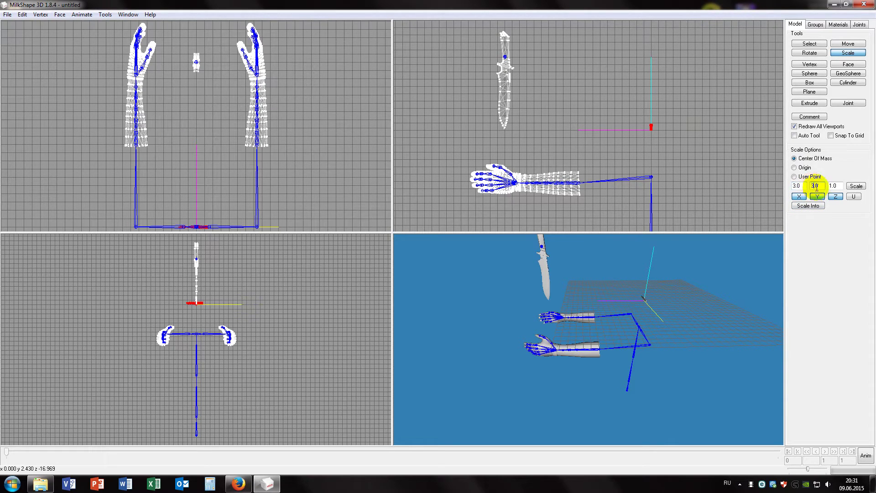
{"action": "type", "text": "3"}
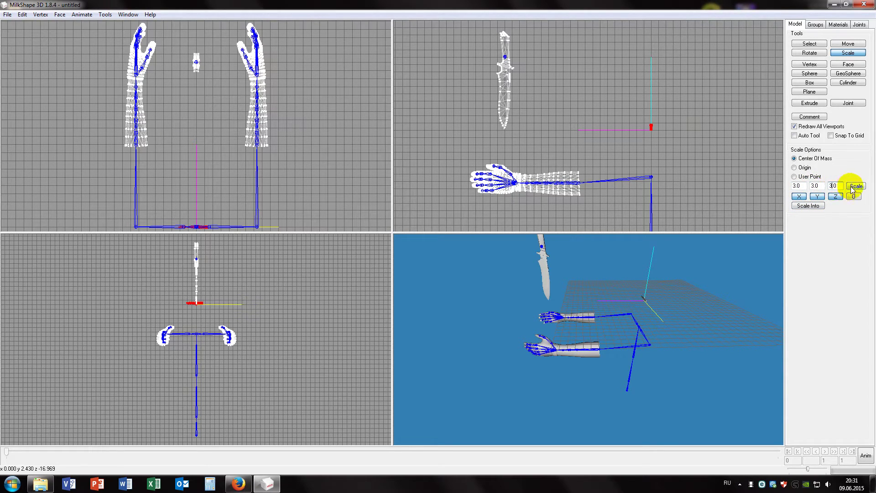
{"action": "left_click", "coordinate": [852, 186]}
{"action": "left_click", "coordinate": [851, 187]}
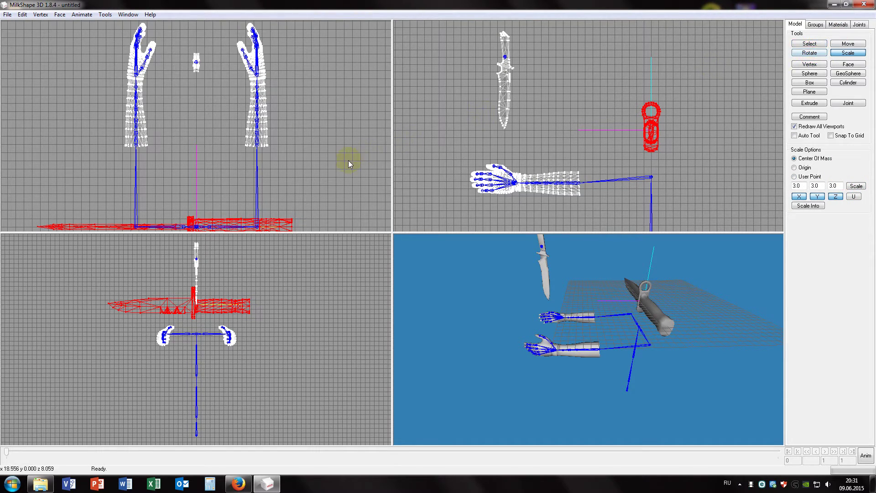
Rotate the bayonet about a quarter turn in the front view so that its blade points down.
{"action": "left_click_drag", "start_coordinate": [327, 279], "coordinate": [351, 301], "text": "ctrl"}
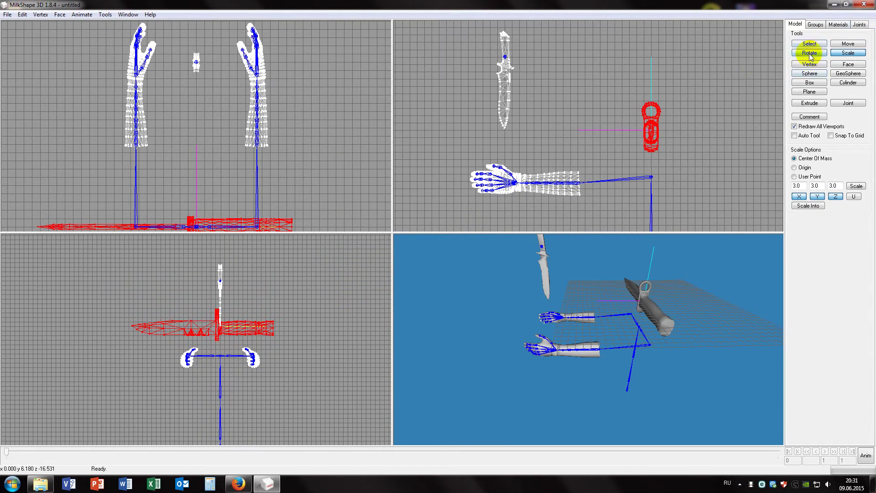
{"action": "left_click", "coordinate": [808, 53]}
{"action": "left_click_drag", "start_coordinate": [270, 330], "coordinate": [253, 289]}
{"action": "key", "text": "space"}
{"action": "scroll", "coordinate": [510, 281], "scroll_direction": "up", "scroll_amount": 6}
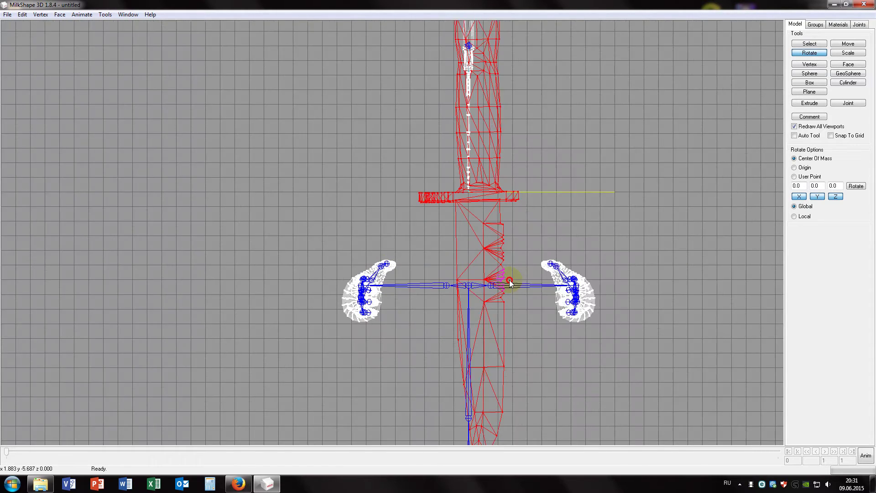
Turn off Show skeleton to hide the joints.
{"action": "left_click", "coordinate": [862, 28]}
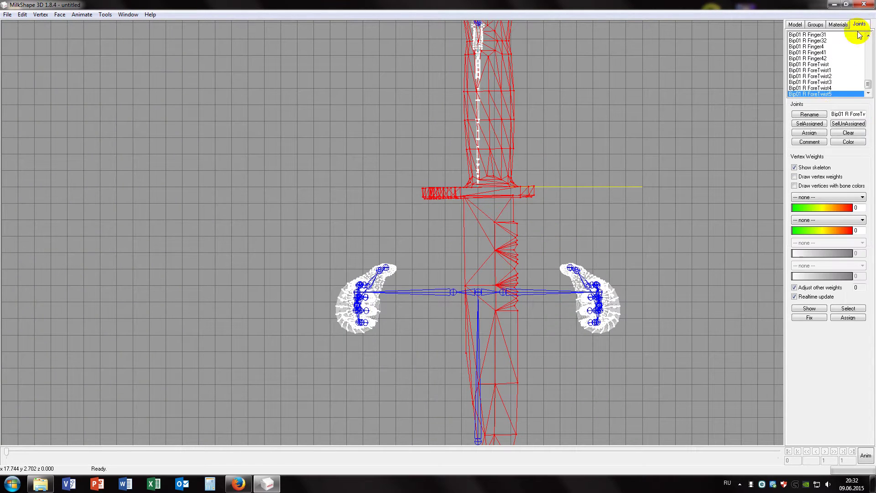
{"action": "left_click", "coordinate": [794, 167]}
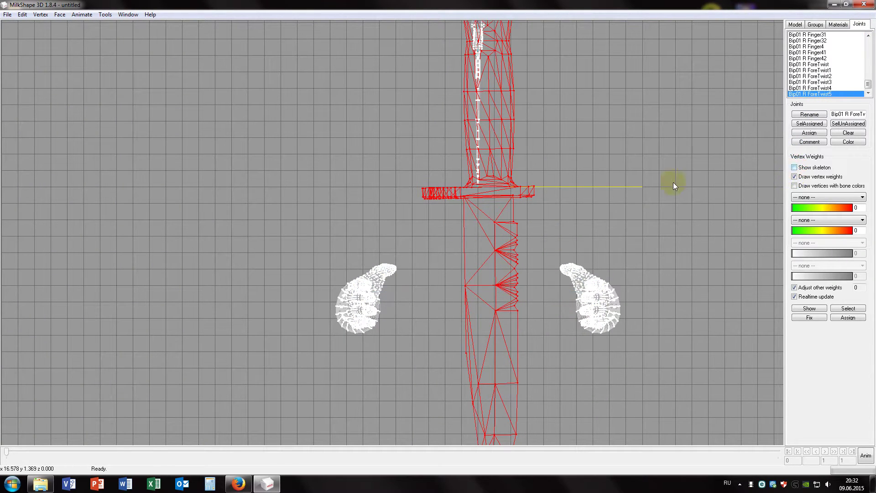
{"action": "scroll", "coordinate": [658, 150], "scroll_direction": "down", "scroll_amount": 8}
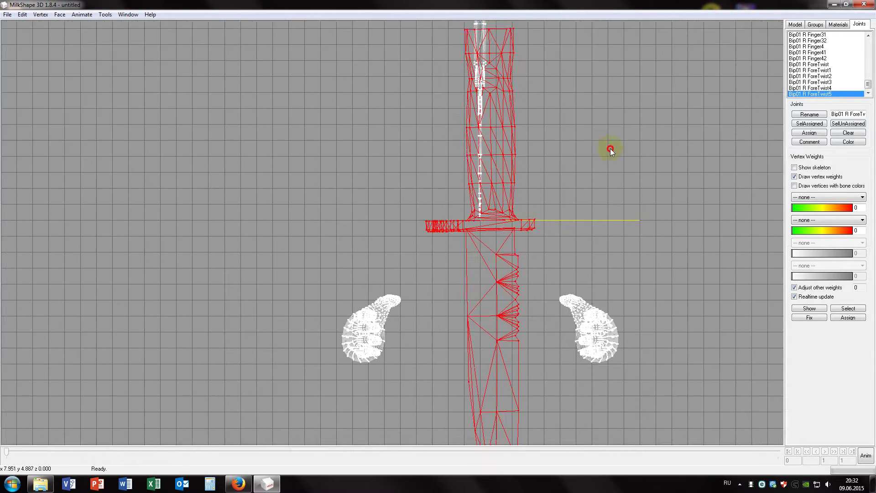
Move the bayonet up and away from the original knife in the front view, into empty space beside it.
{"action": "left_click", "coordinate": [795, 25]}
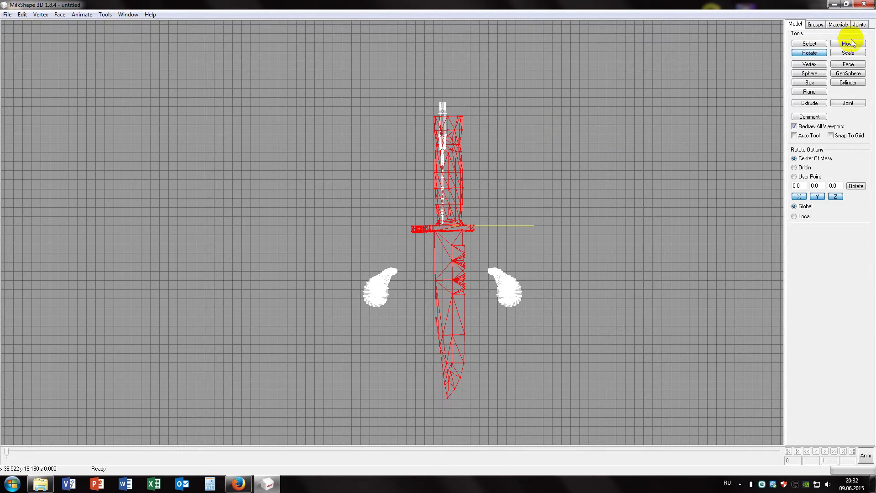
{"action": "left_click_drag", "start_coordinate": [442, 182], "coordinate": [265, 121]}
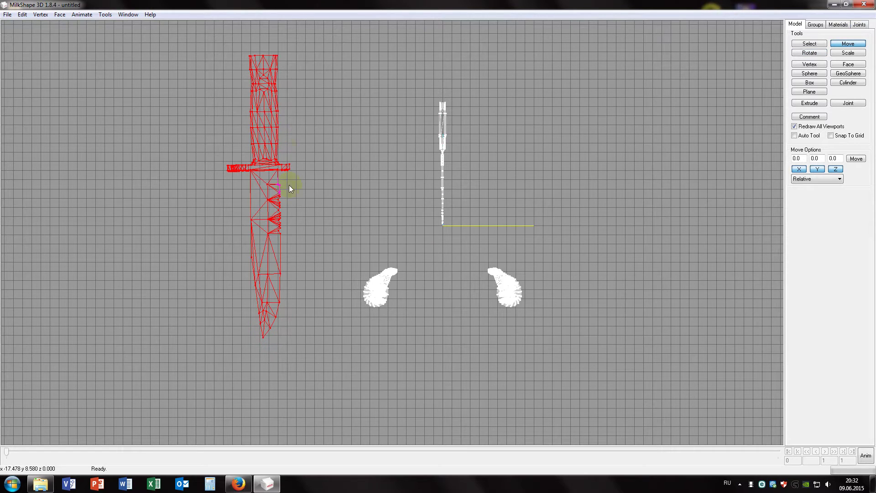
{"action": "left_click_drag", "start_coordinate": [372, 201], "coordinate": [453, 272], "text": "ctrl"}
{"action": "left_click_drag", "start_coordinate": [453, 273], "coordinate": [471, 240], "text": "shift"}
{"action": "right_click_drag", "start_coordinate": [472, 242], "coordinate": [479, 248], "text": "shift"}
Rotate the bayonet slightly in the front view to make its handle and blade exactly vertical.
{"action": "left_click", "coordinate": [809, 52]}
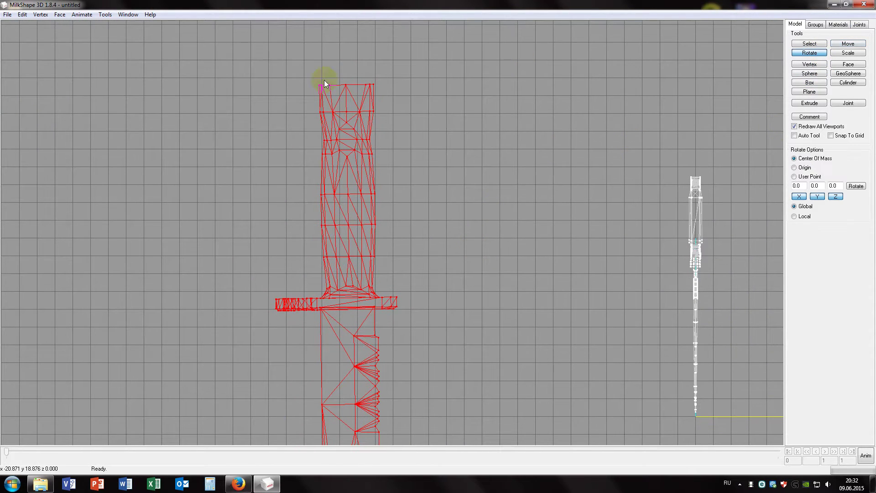
{"action": "left_click_drag", "start_coordinate": [347, 93], "coordinate": [348, 93]}
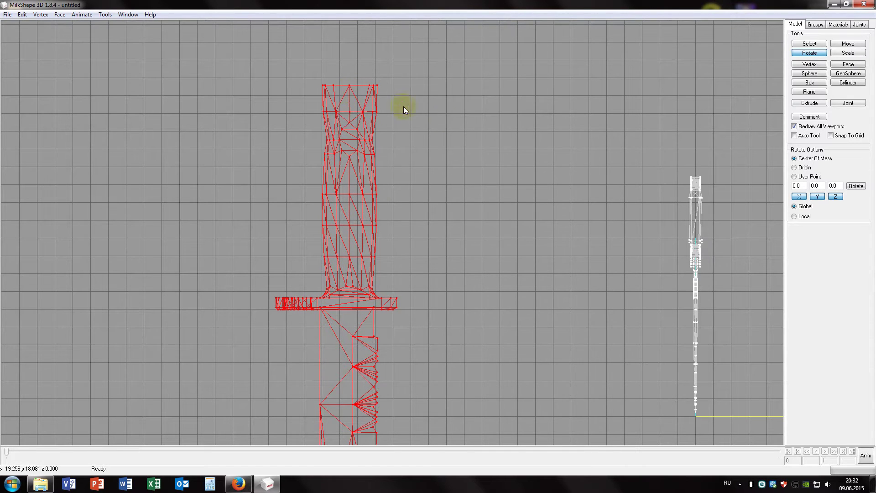
{"action": "scroll", "coordinate": [467, 147], "scroll_direction": "down", "scroll_amount": 5}
{"action": "left_click_drag", "start_coordinate": [458, 133], "coordinate": [483, 152]}
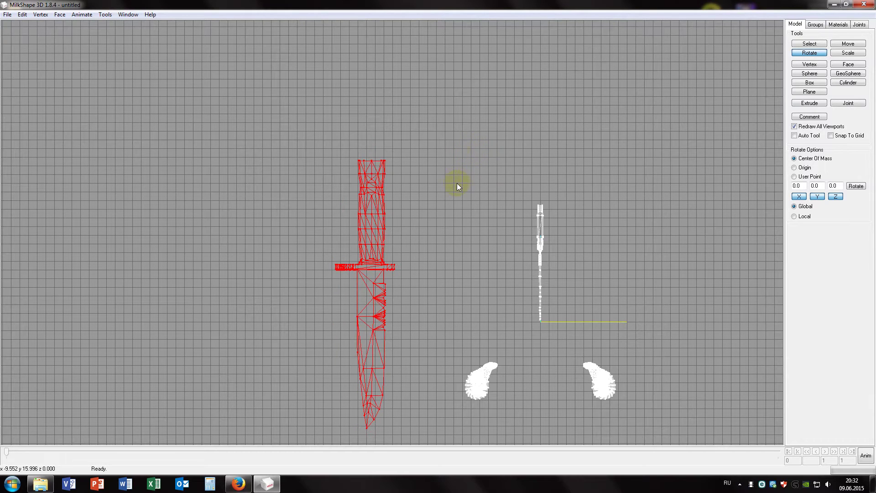
{"action": "key", "text": "shift+Return"}
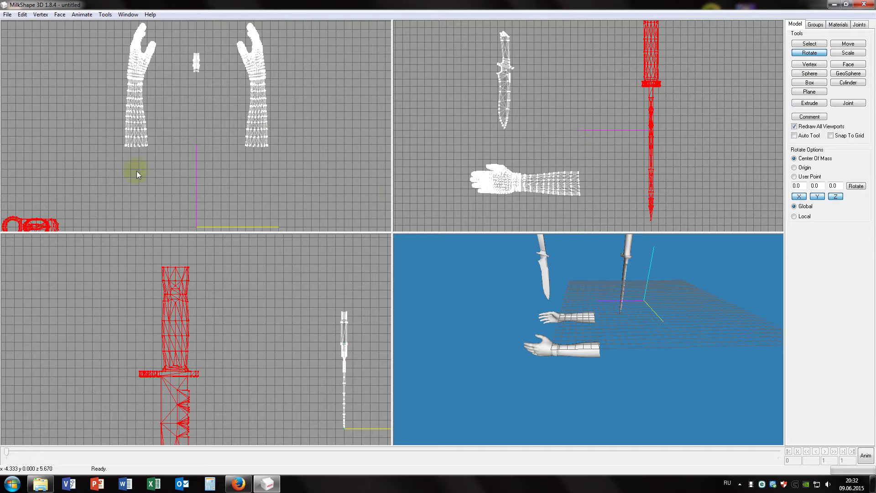
Move the bayonet in the top view to the center line between the two arms, behind the original knife.
{"action": "left_click", "coordinate": [848, 43]}
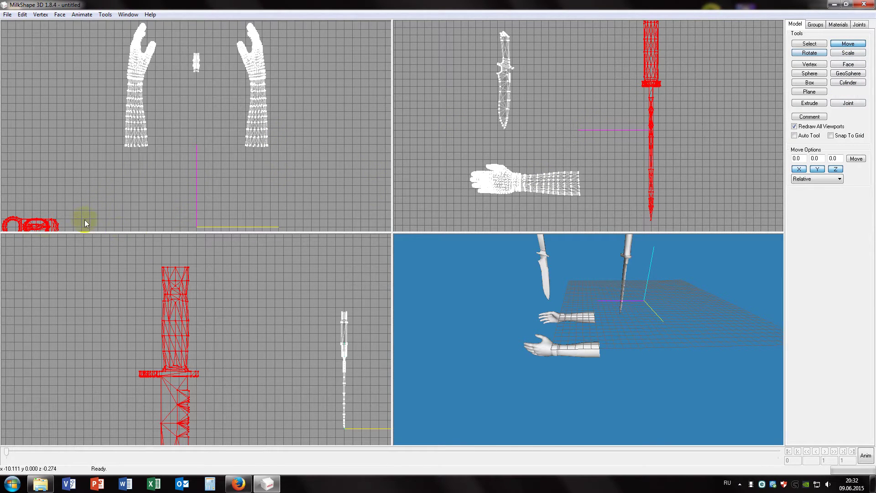
{"action": "left_click_drag", "start_coordinate": [105, 208], "coordinate": [208, 120]}
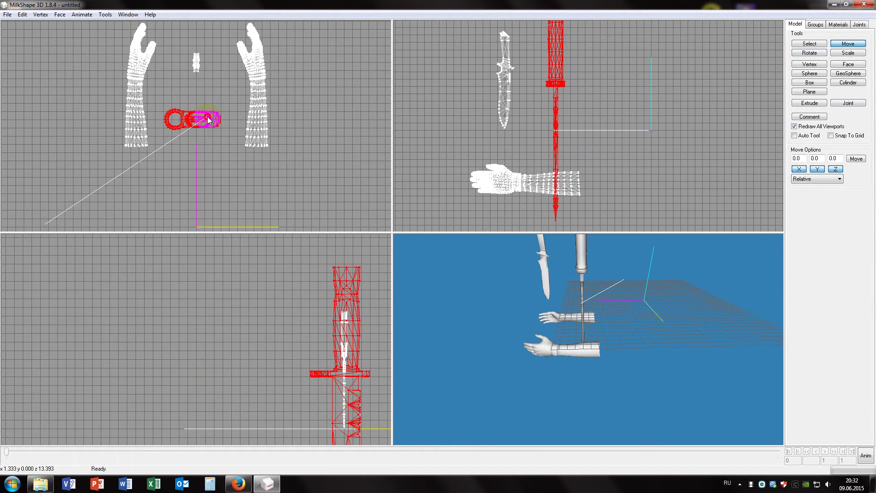
{"action": "left_click_drag", "start_coordinate": [511, 324], "coordinate": [565, 323]}
{"action": "left_click_drag", "start_coordinate": [564, 321], "coordinate": [543, 321]}
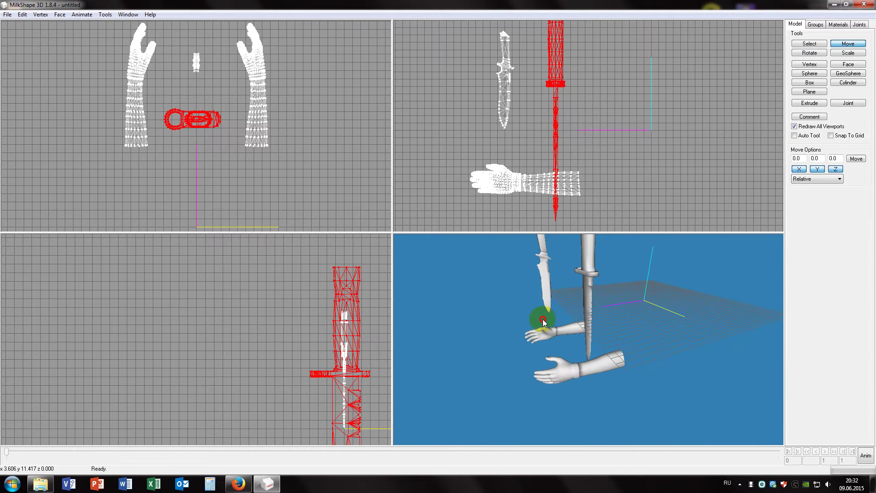
Rotate the bayonet about a quarter turn in the top view so that its guard ring points toward the origin.
{"action": "left_click", "coordinate": [808, 53]}
{"action": "left_click_drag", "start_coordinate": [616, 315], "coordinate": [625, 316]}
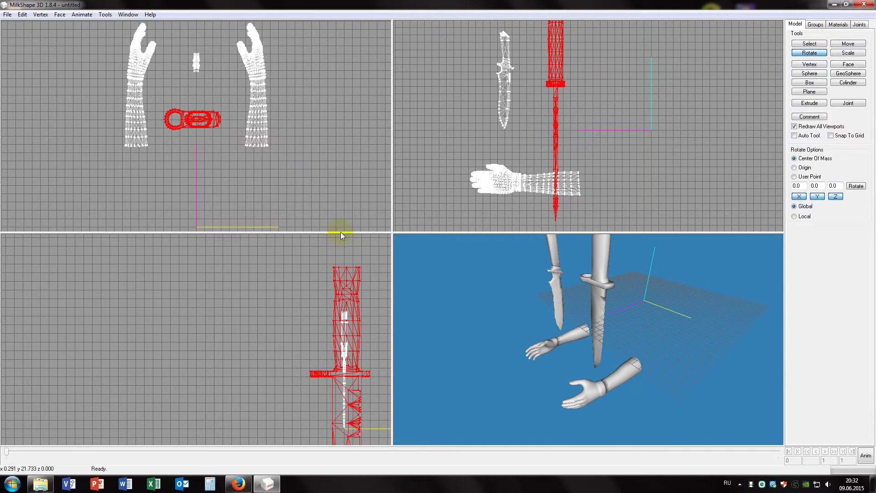
{"action": "left_click_drag", "start_coordinate": [171, 127], "coordinate": [209, 145]}
{"action": "mouse_move", "coordinate": [551, 293]}
{"action": "left_mouse_down"}
{"action": "mouse_move", "coordinate": [529, 283]}
{"action": "mouse_move", "coordinate": [541, 280]}
{"action": "mouse_move", "coordinate": [495, 270]}
{"action": "mouse_move", "coordinate": [548, 284]}
{"action": "left_mouse_up"}
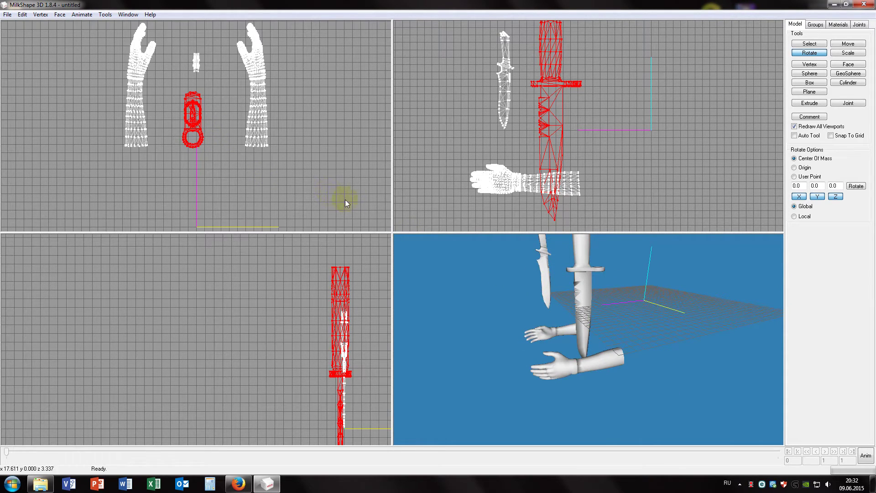
Fine-adjust the bayonet's rotation in the enlarged top view to align it with the grid lines.
{"action": "key", "text": "Return"}
{"action": "left_click_drag", "start_coordinate": [389, 221], "coordinate": [462, 221], "text": "shift"}
{"action": "left_click_drag", "start_coordinate": [404, 116], "coordinate": [406, 113]}
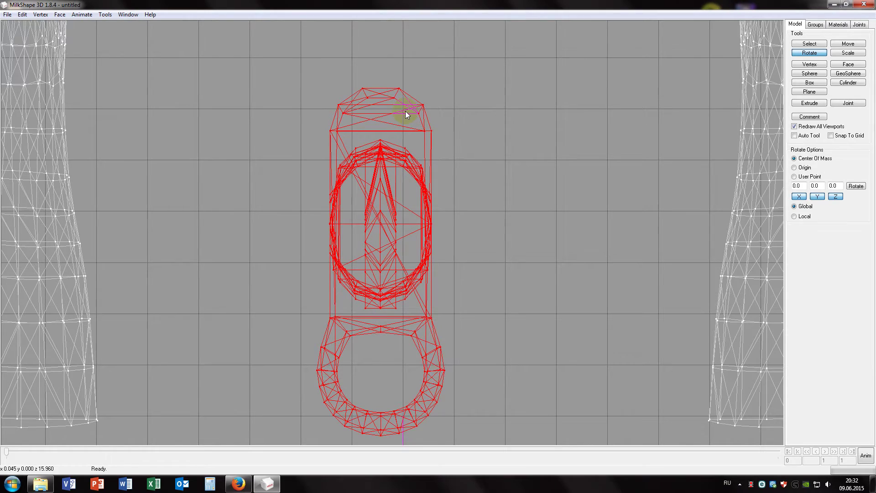
{"action": "scroll", "coordinate": [524, 192], "scroll_direction": "down", "scroll_amount": 6}
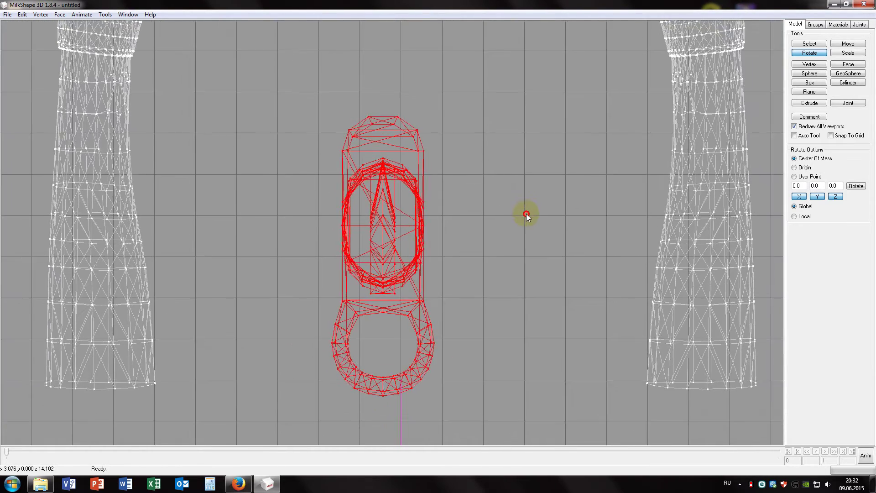
Move the bayonet in the side and front views to line it up with the original knife.
{"action": "double_click", "coordinate": [505, 246]}
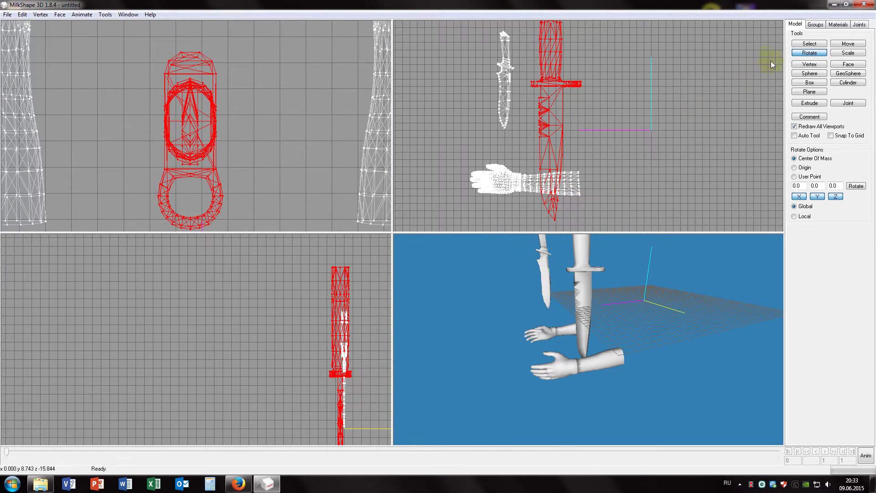
{"action": "left_click", "coordinate": [847, 45]}
{"action": "left_click_drag", "start_coordinate": [539, 130], "coordinate": [499, 108]}
{"action": "left_click_drag", "start_coordinate": [338, 320], "coordinate": [343, 330]}
{"action": "left_click_drag", "start_coordinate": [269, 207], "coordinate": [274, 229], "text": "ctrl"}
{"action": "left_click_drag", "start_coordinate": [239, 104], "coordinate": [284, 227], "text": "ctrl"}
Inspect the bayonet's placement in the 3D view and move it in the side view beyond the origin, clear of the hands and original knife.
{"action": "right_click", "coordinate": [524, 301]}
{"action": "left_click", "coordinate": [563, 313]}
{"action": "left_click_drag", "start_coordinate": [474, 227], "coordinate": [367, 243]}
{"action": "right_click", "coordinate": [368, 243]}
{"action": "left_click", "coordinate": [372, 246]}
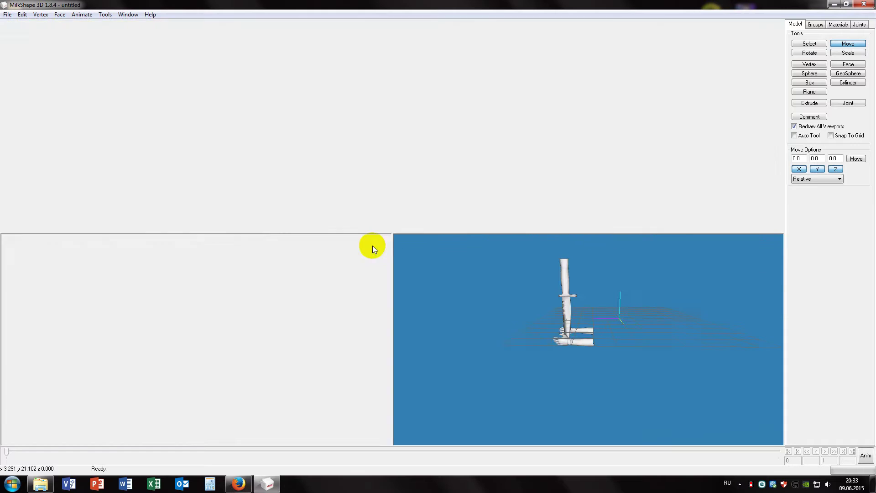
{"action": "left_click_drag", "start_coordinate": [514, 102], "coordinate": [599, 138]}
Select only the faces of the bayonet's blade below the guard in the enlarged side view.
{"action": "right_click", "coordinate": [617, 132]}
{"action": "left_click", "coordinate": [621, 135]}
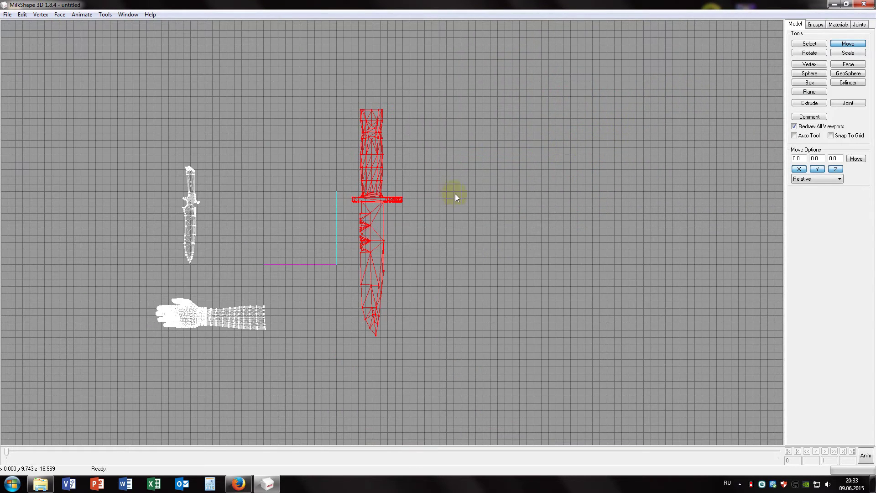
{"action": "scroll", "coordinate": [445, 196], "scroll_direction": "up", "scroll_amount": 3}
{"action": "left_click", "coordinate": [815, 47]}
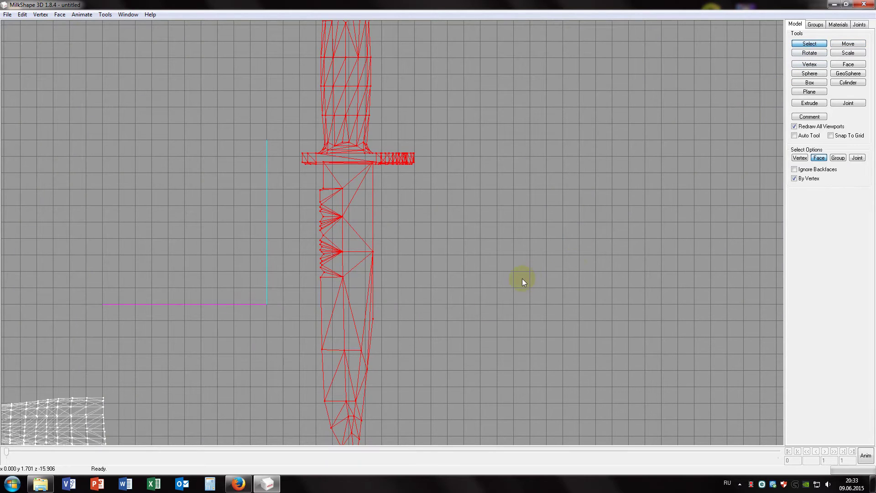
{"action": "left_click", "coordinate": [522, 278]}
{"action": "scroll", "coordinate": [417, 379], "scroll_direction": "down", "scroll_amount": 2}
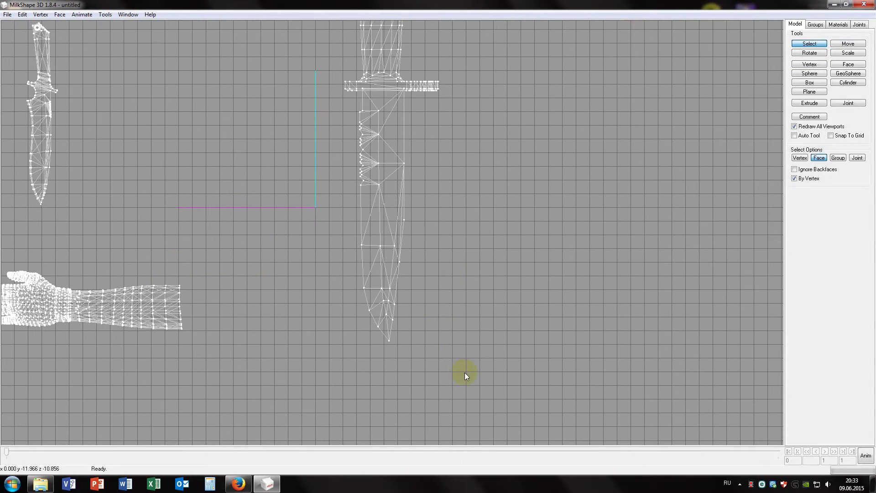
{"action": "left_click_drag", "start_coordinate": [464, 372], "coordinate": [341, 97]}
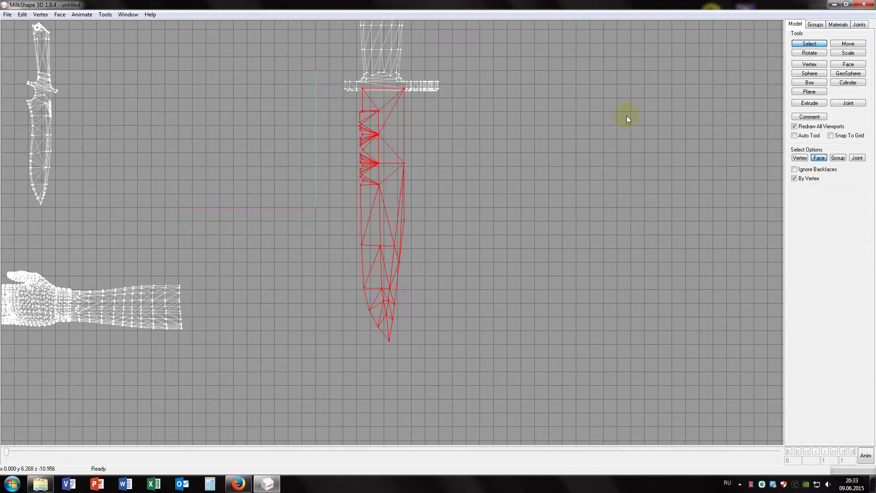
Regroup the selected blade faces into a separate group and check what the new group and the bayonet group contain.
{"action": "left_click", "coordinate": [815, 24]}
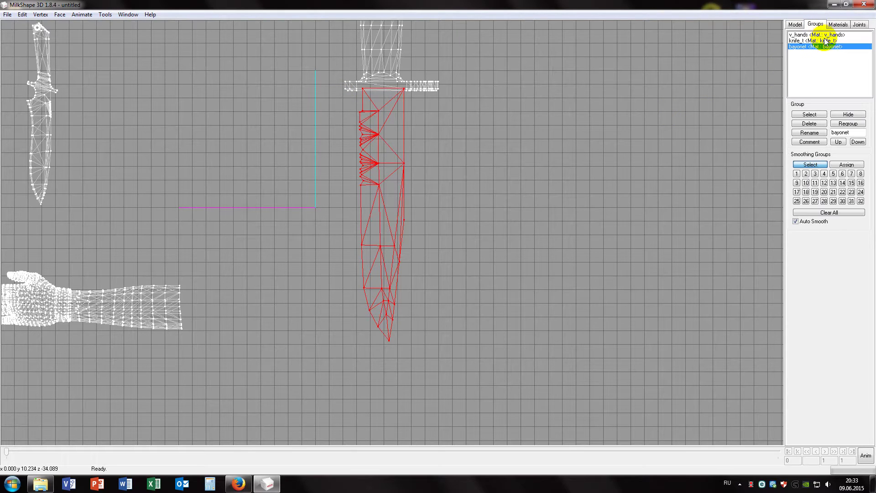
{"action": "left_click", "coordinate": [840, 126]}
{"action": "left_click", "coordinate": [739, 71]}
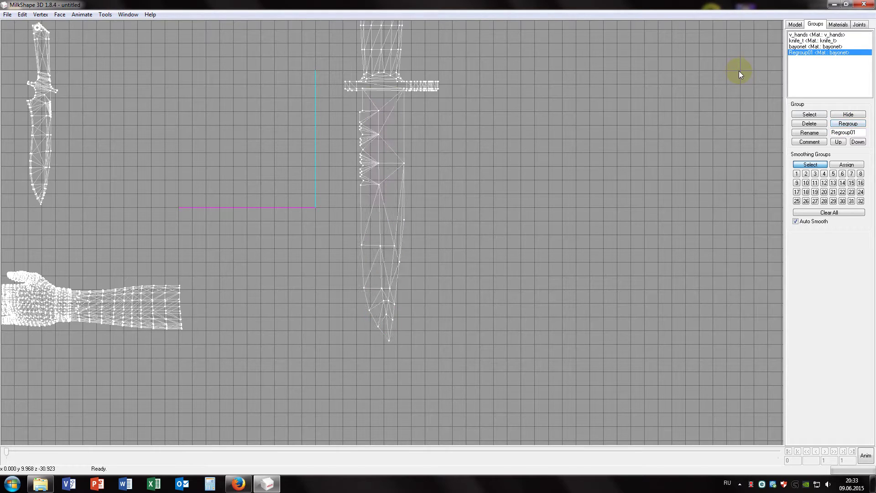
{"action": "double_click", "coordinate": [793, 54]}
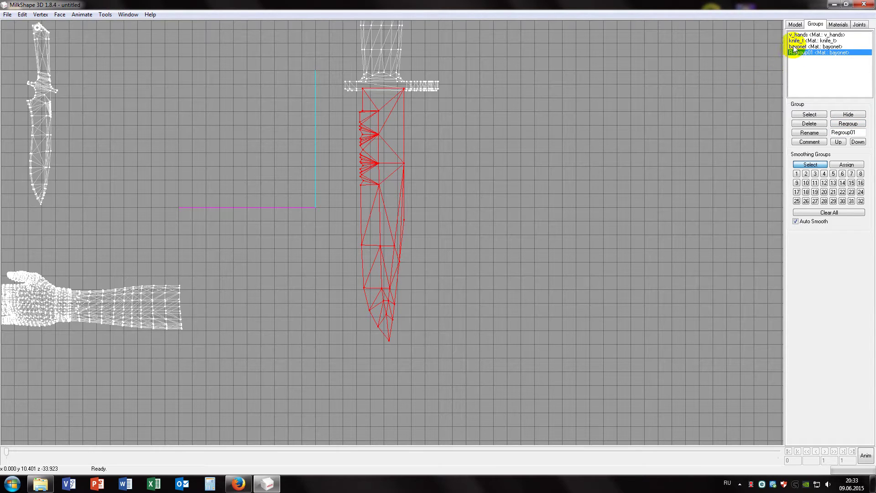
{"action": "double_click", "coordinate": [794, 46]}
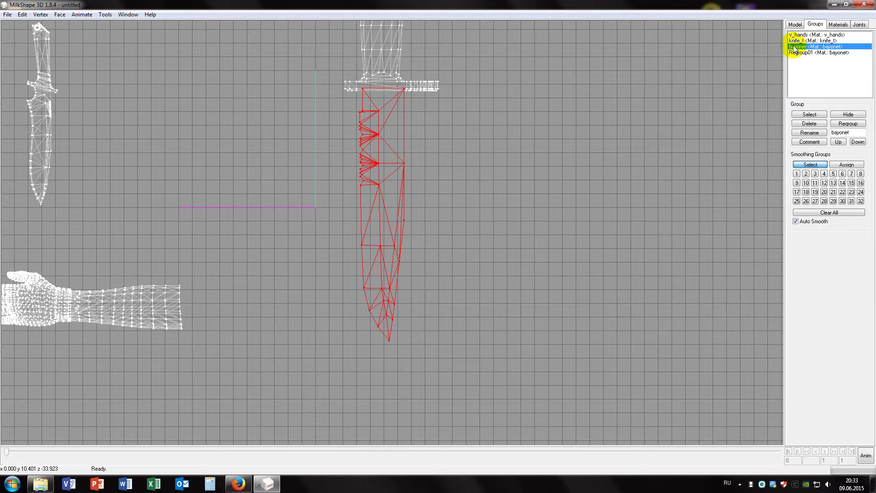
{"action": "left_click", "coordinate": [758, 53]}
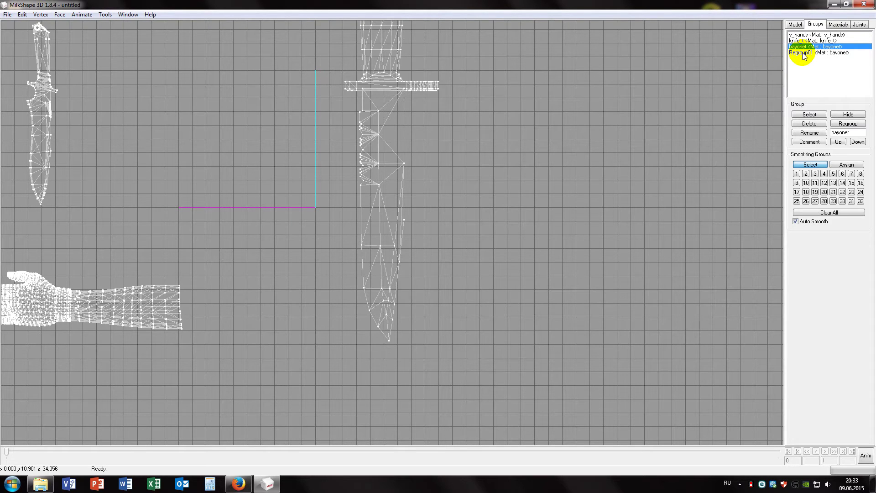
Switch to File Explorer and copy the base name of blade.jpg from folder 1 of OKC-3S Bayonet.
{"action": "left_click", "coordinate": [834, 4]}
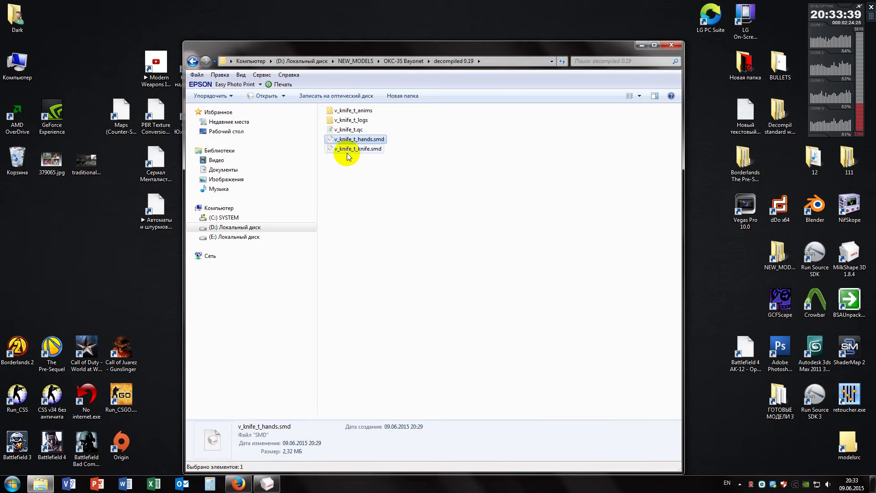
{"action": "left_click", "coordinate": [401, 61]}
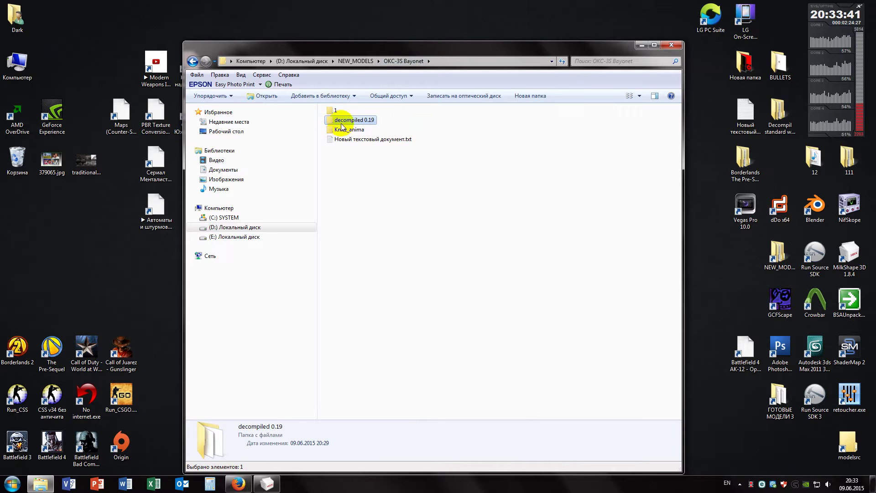
{"action": "double_click", "coordinate": [341, 114]}
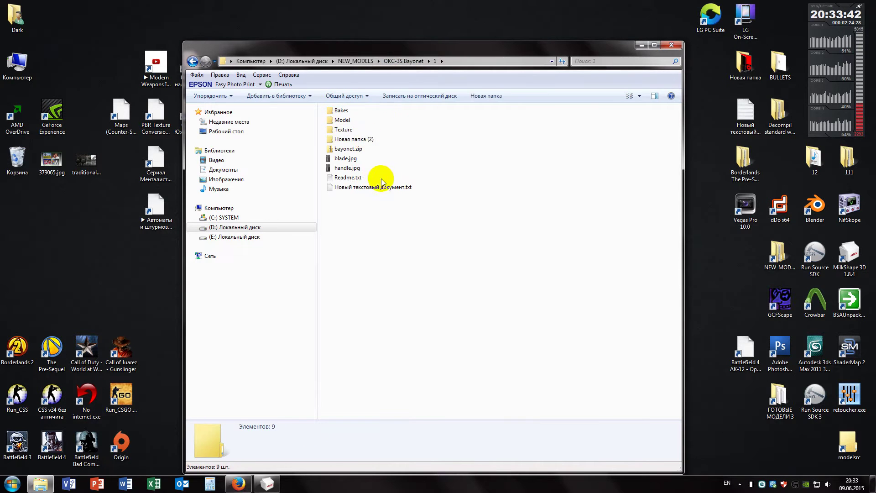
{"action": "left_click", "coordinate": [341, 160]}
{"action": "right_click", "coordinate": [341, 162]}
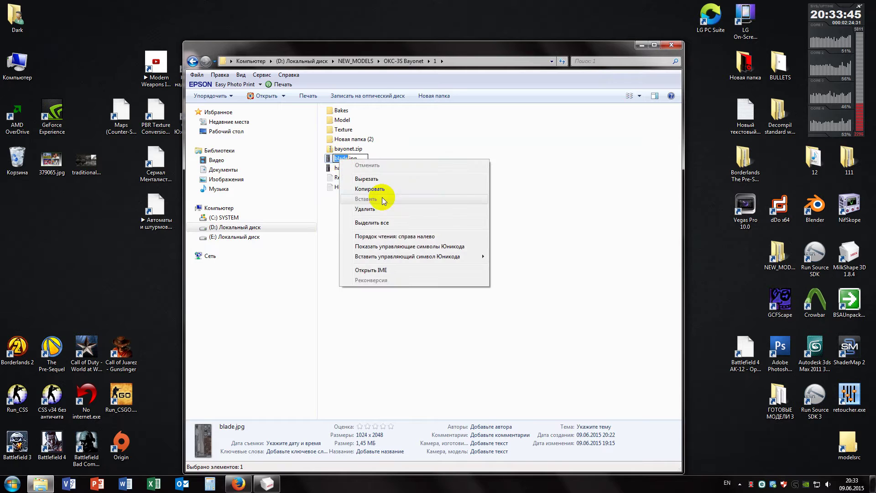
{"action": "left_click", "coordinate": [384, 192]}
{"action": "key", "text": "ctrl+c"}
Switch back to MilkShape 3D and rename the Regroup01 group as blade.
{"action": "left_click", "coordinate": [269, 480]}
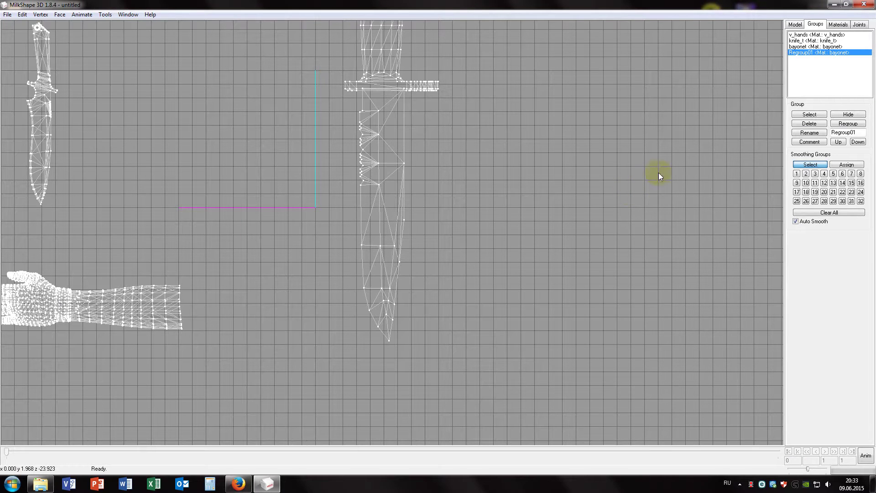
{"action": "double_click", "coordinate": [858, 132]}
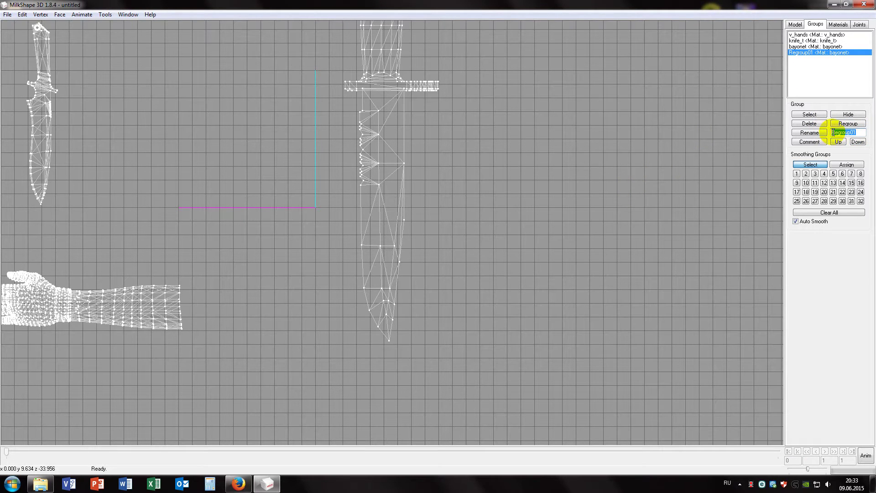
{"action": "right_click", "coordinate": [857, 133]}
{"action": "left_click", "coordinate": [775, 170]}
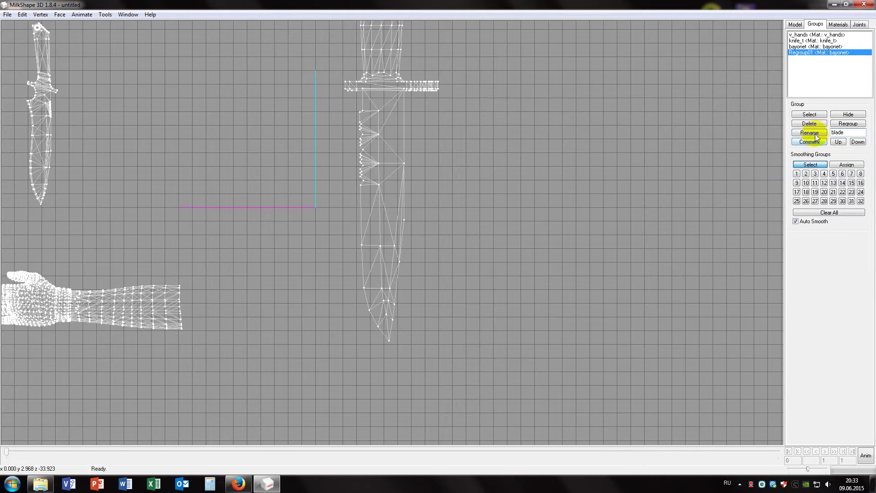
{"action": "left_click", "coordinate": [796, 133]}
Switch to File Explorer and copy the base name of handle.jpg.
{"action": "left_click", "coordinate": [832, 5]}
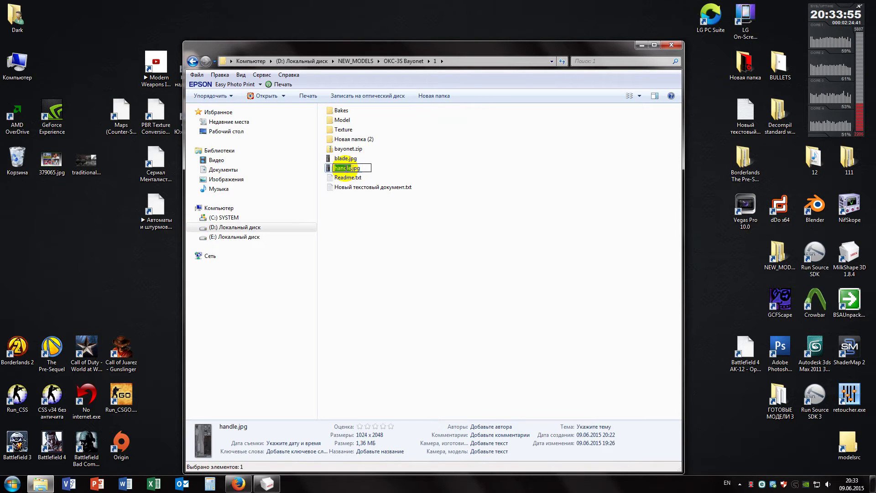
{"action": "right_click", "coordinate": [347, 167]}
{"action": "left_click", "coordinate": [375, 195]}
Return to MilkShape 3D and rename the bayonet group as handle.
{"action": "left_click", "coordinate": [270, 484]}
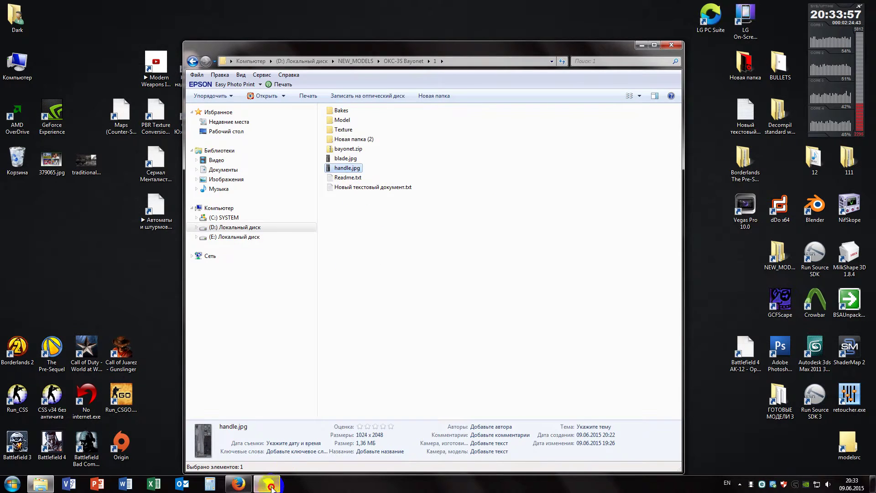
{"action": "left_click", "coordinate": [807, 47]}
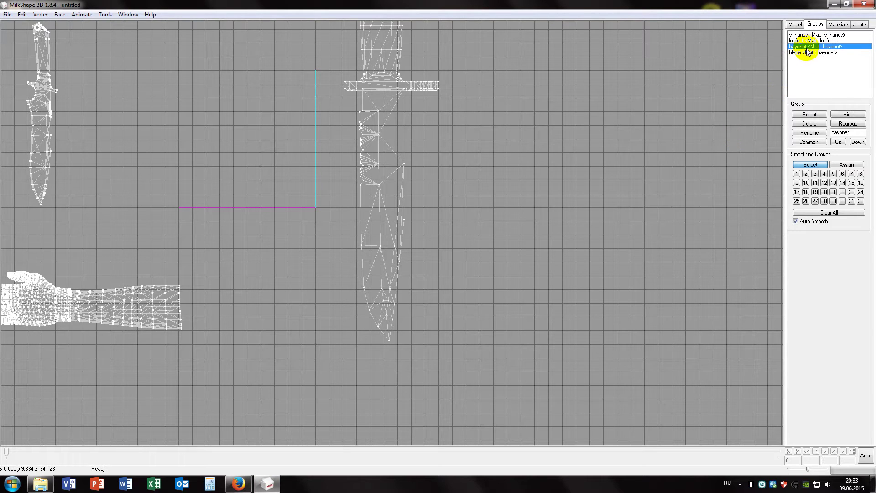
{"action": "double_click", "coordinate": [849, 133]}
{"action": "right_click", "coordinate": [835, 132]}
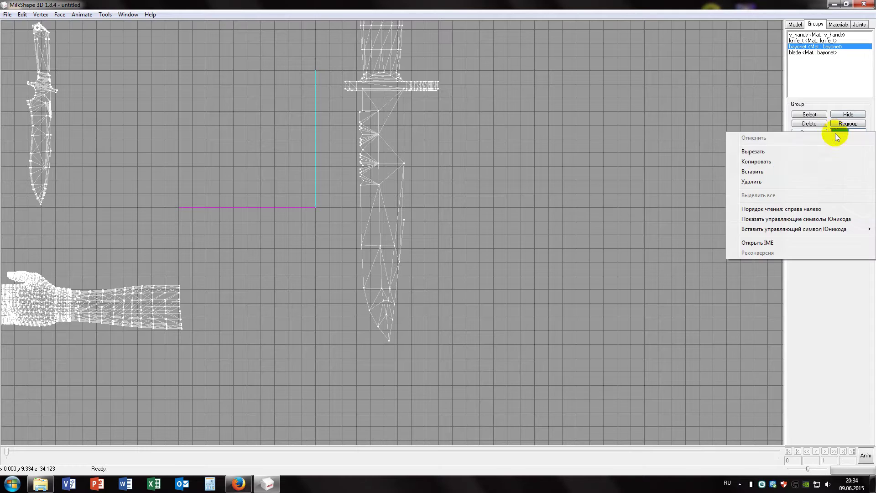
{"action": "left_click", "coordinate": [766, 172]}
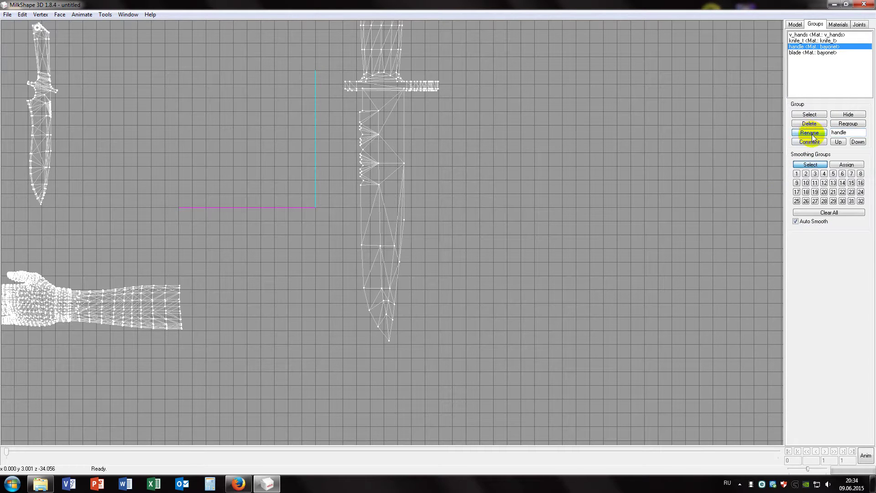
Delete the bayonet material and select the geometry of the handle group.
{"action": "left_click", "coordinate": [836, 24]}
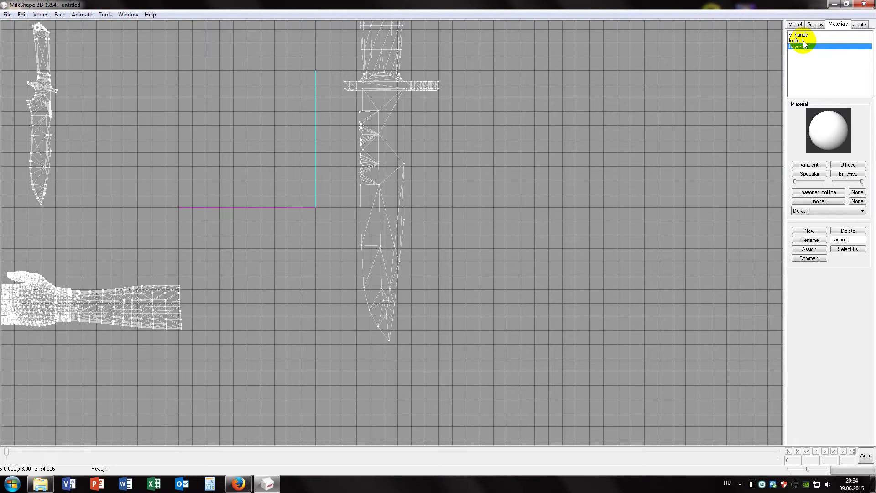
{"action": "left_click", "coordinate": [843, 231]}
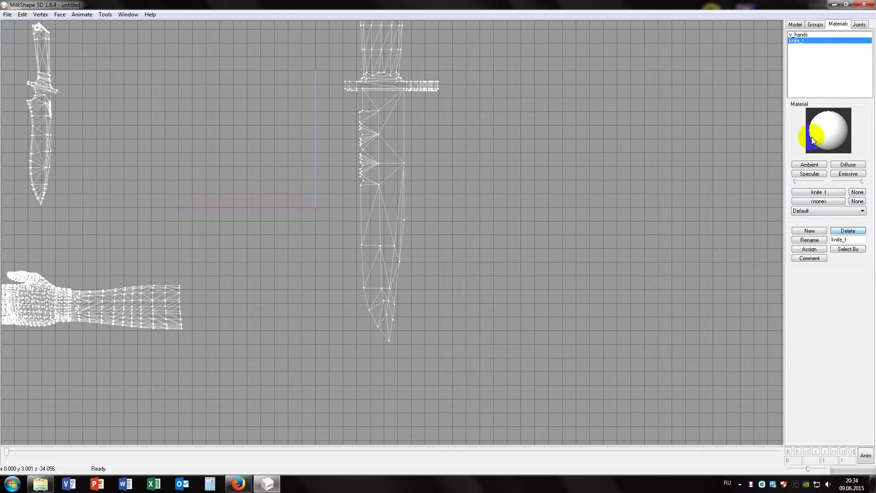
{"action": "left_click", "coordinate": [822, 25]}
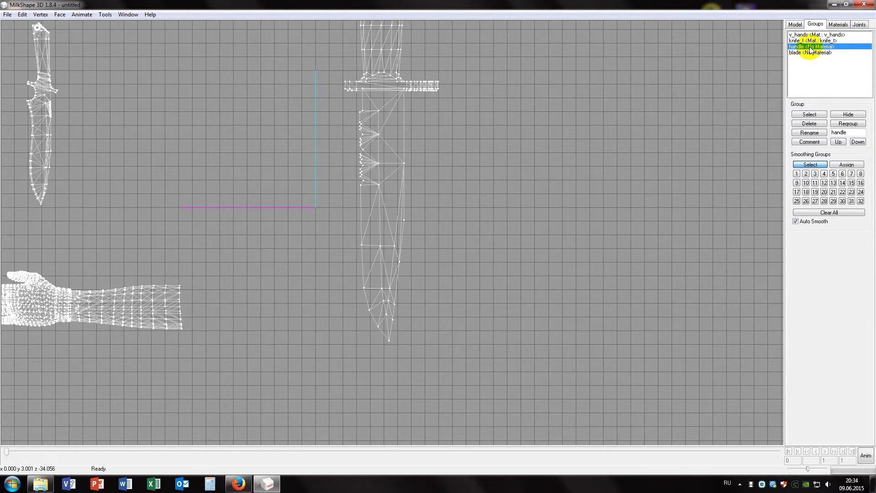
{"action": "double_click", "coordinate": [810, 47]}
Create a new material with the texture handle.jpg from OKC-3S Bayonet\1 and assign it to the selected handle.
{"action": "left_click", "coordinate": [842, 25]}
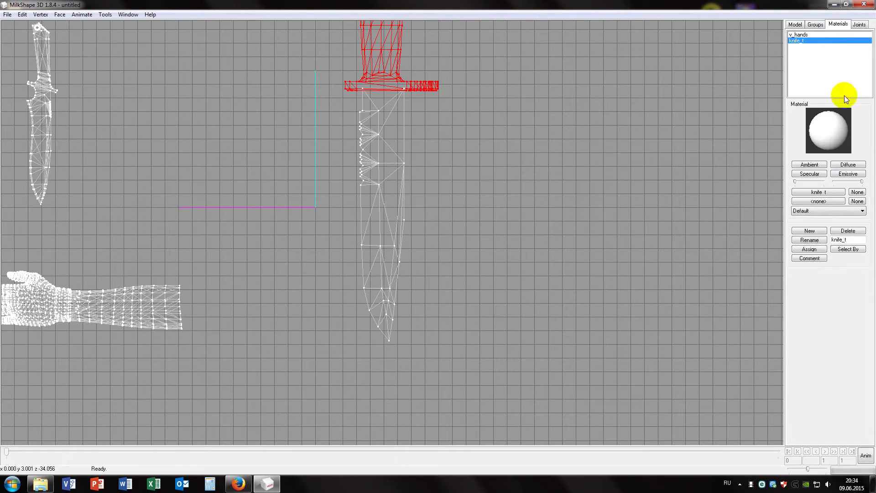
{"action": "left_click", "coordinate": [814, 233]}
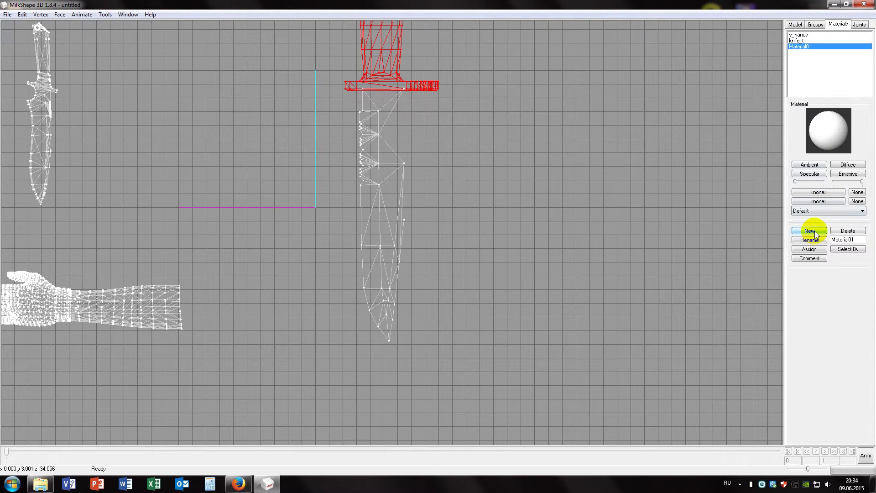
{"action": "left_click", "coordinate": [826, 192]}
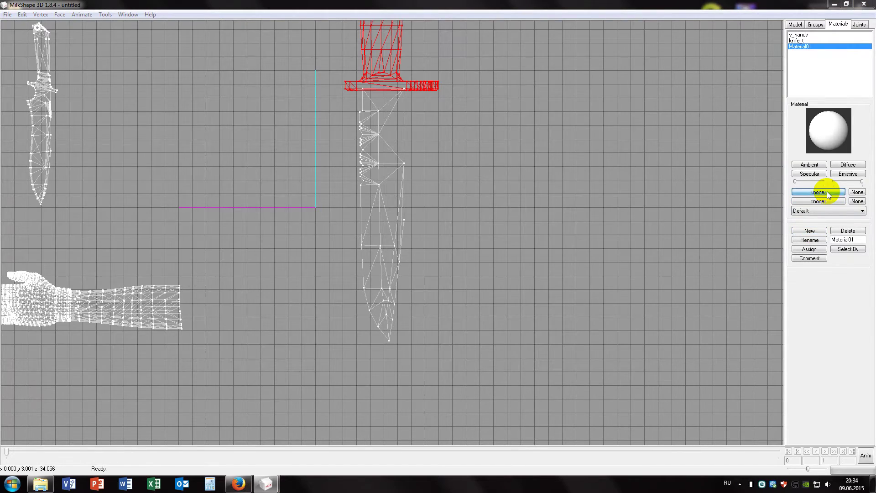
{"action": "left_click", "coordinate": [228, 41]}
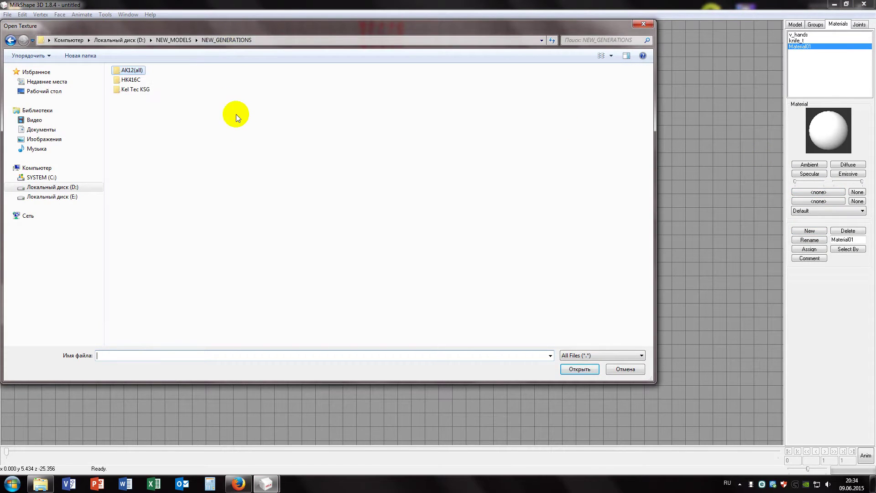
{"action": "left_click", "coordinate": [188, 40]}
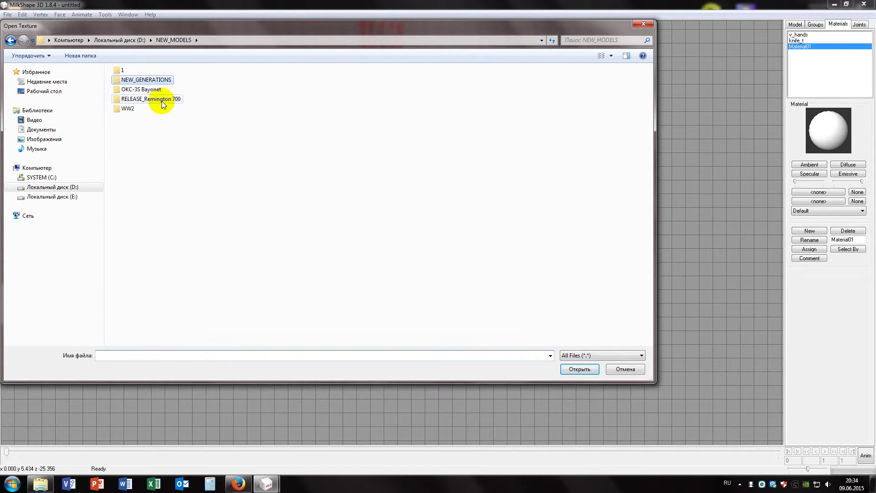
{"action": "double_click", "coordinate": [123, 90]}
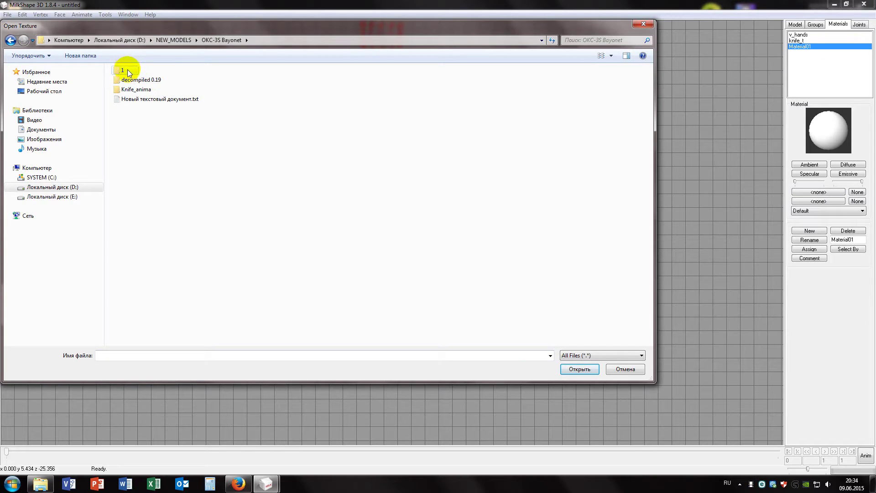
{"action": "double_click", "coordinate": [123, 70]}
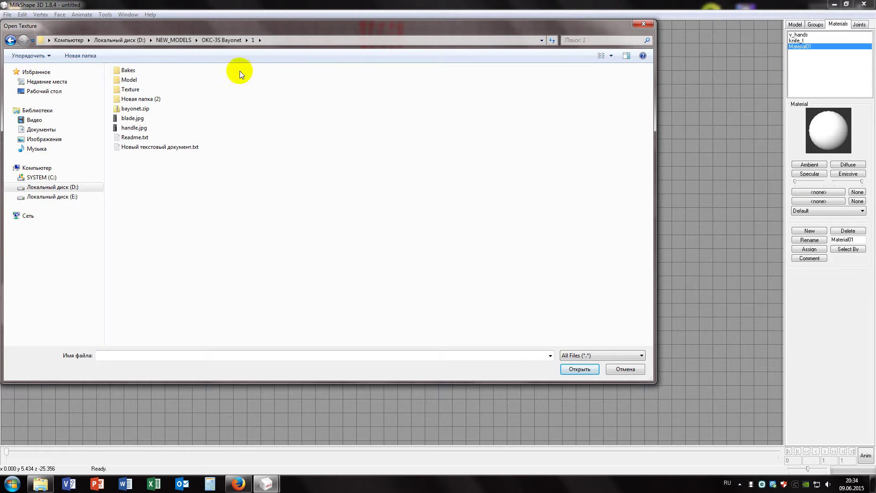
{"action": "left_click_drag", "start_coordinate": [283, 33], "coordinate": [397, 122]}
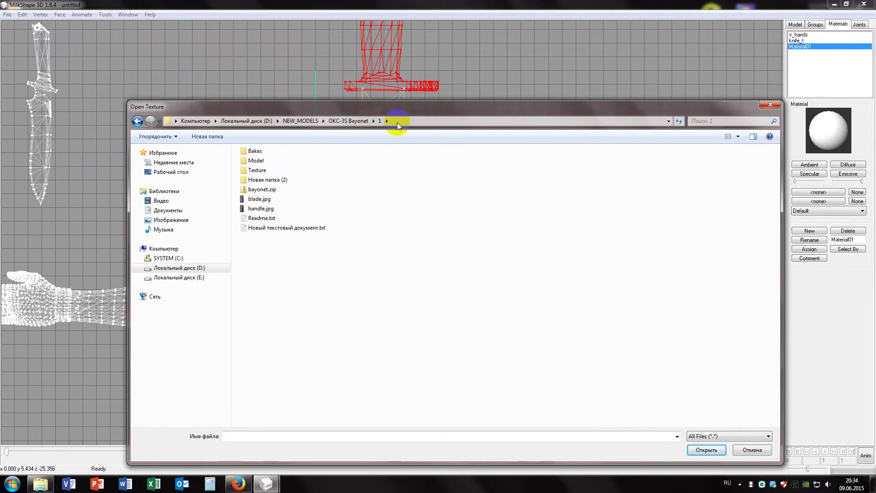
{"action": "double_click", "coordinate": [261, 209]}
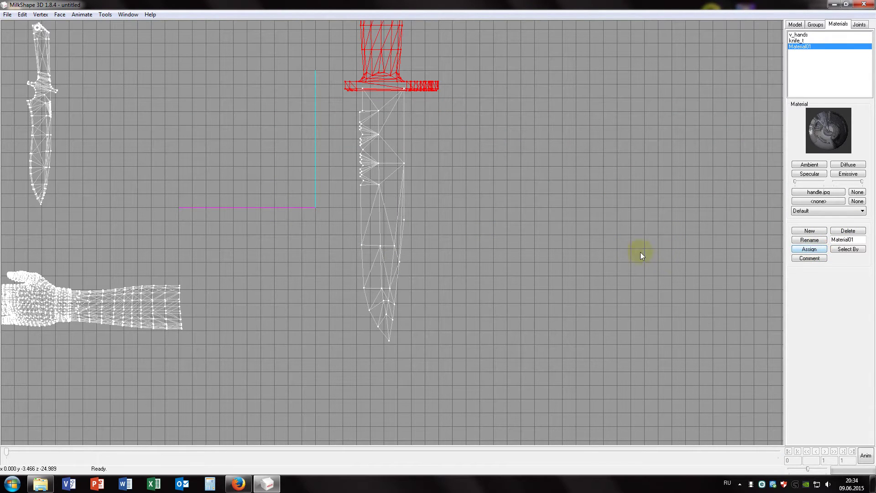
Inspect the handle texture on the bayonet up close in the maximized 3D view and restore the four-view layout.
{"action": "key", "text": "Return"}
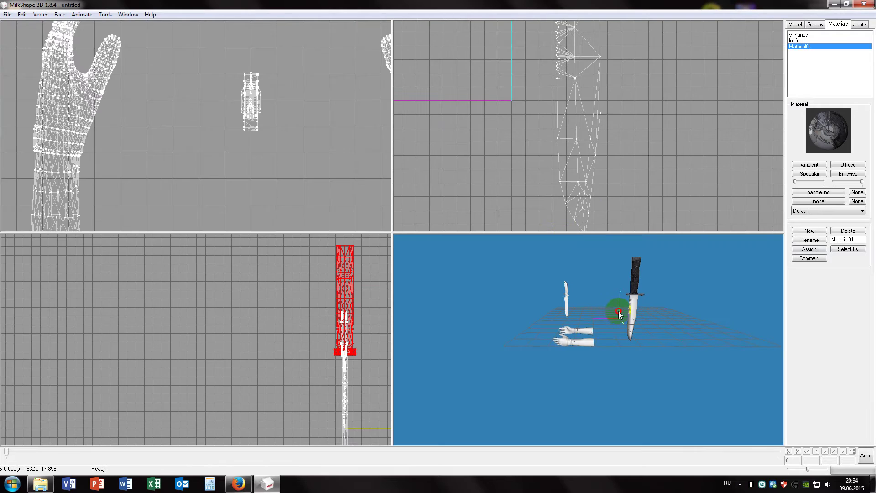
{"action": "key", "text": "Return"}
{"action": "scroll", "coordinate": [555, 220], "scroll_direction": "up", "scroll_amount": 2}
{"action": "left_click_drag", "start_coordinate": [523, 149], "coordinate": [453, 221], "text": "ctrl"}
{"action": "scroll", "coordinate": [474, 170], "scroll_direction": "up", "scroll_amount": 3}
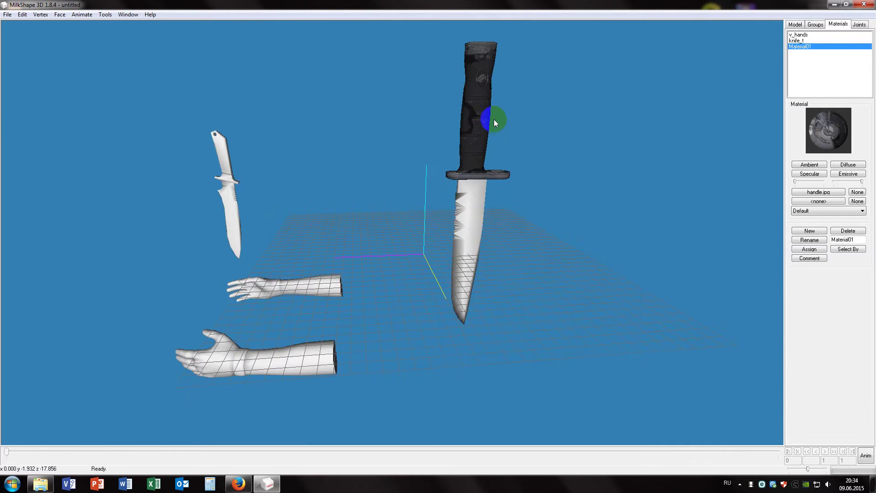
{"action": "left_click_drag", "start_coordinate": [494, 119], "coordinate": [433, 165], "text": "ctrl"}
{"action": "double_click", "coordinate": [542, 163]}
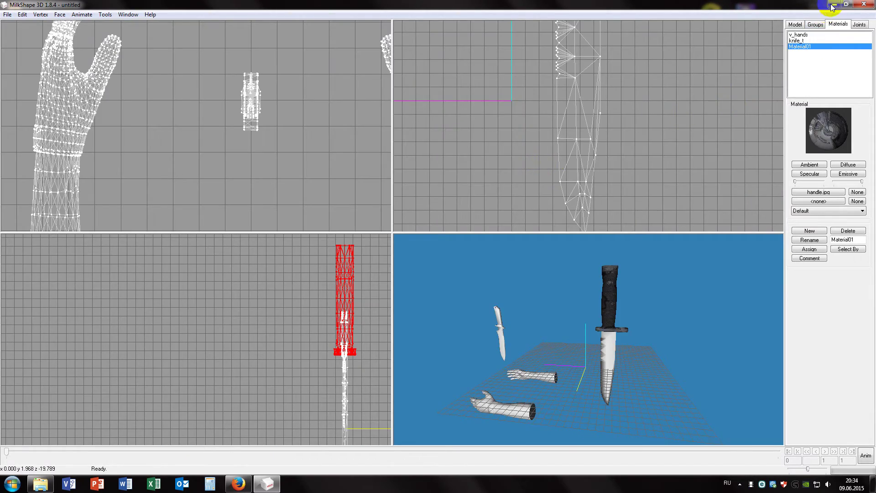
Switch to File Explorer and view bayonet_col.jpg and bayonet_spec.jpg from the Новая папка (2) folder.
{"action": "left_click", "coordinate": [832, 5]}
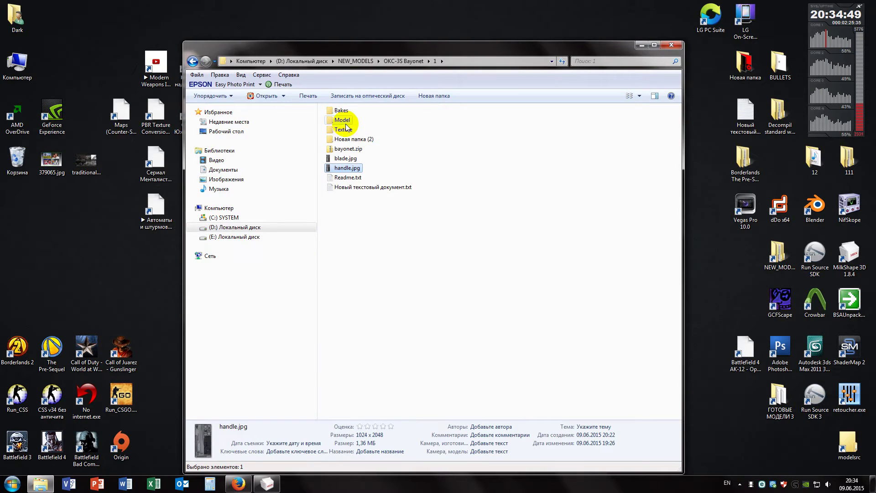
{"action": "double_click", "coordinate": [350, 139]}
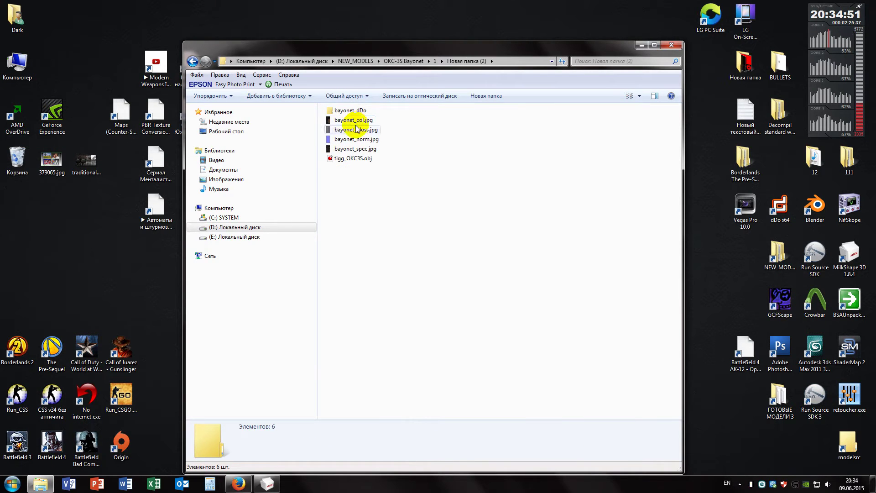
{"action": "double_click", "coordinate": [360, 121]}
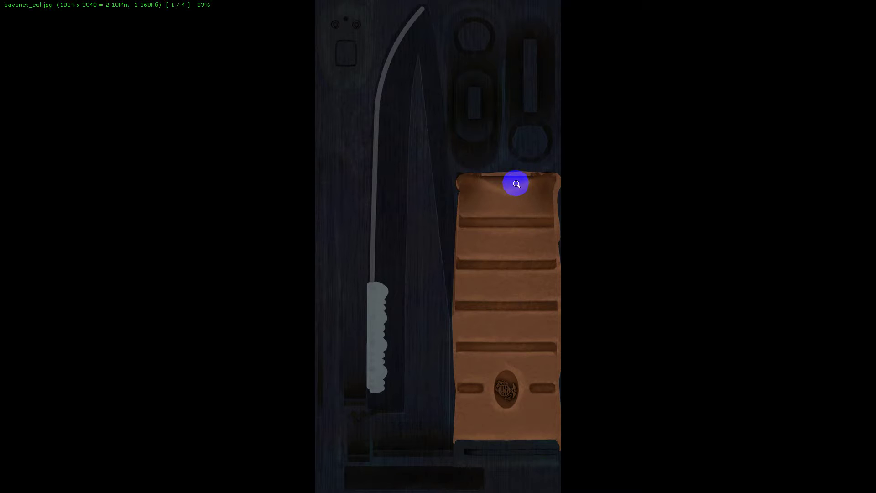
{"action": "mouse_move", "coordinate": [174, 46]}
{"action": "left_click", "coordinate": [285, 44]}
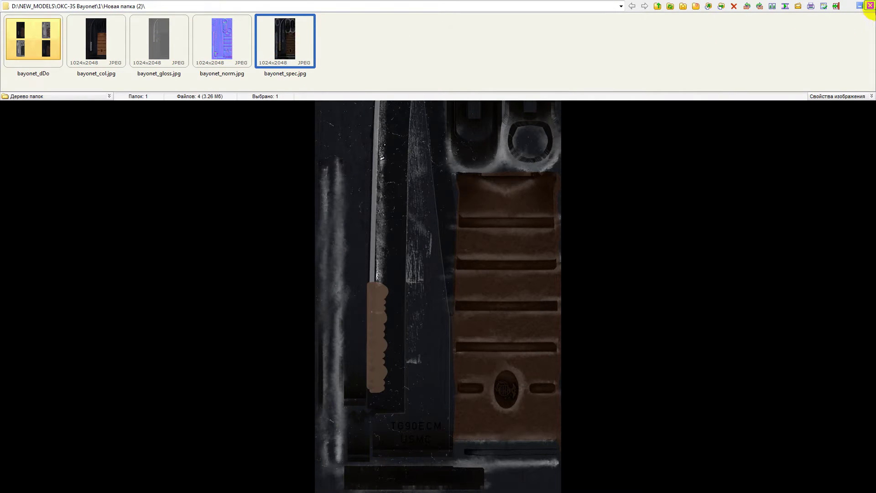
{"action": "left_click", "coordinate": [870, 6]}
Open the bayonet_dDo folder and examine the bayonet_dDo копия.jpg texture alongside bayonet_dDo.psd.
{"action": "double_click", "coordinate": [351, 110]}
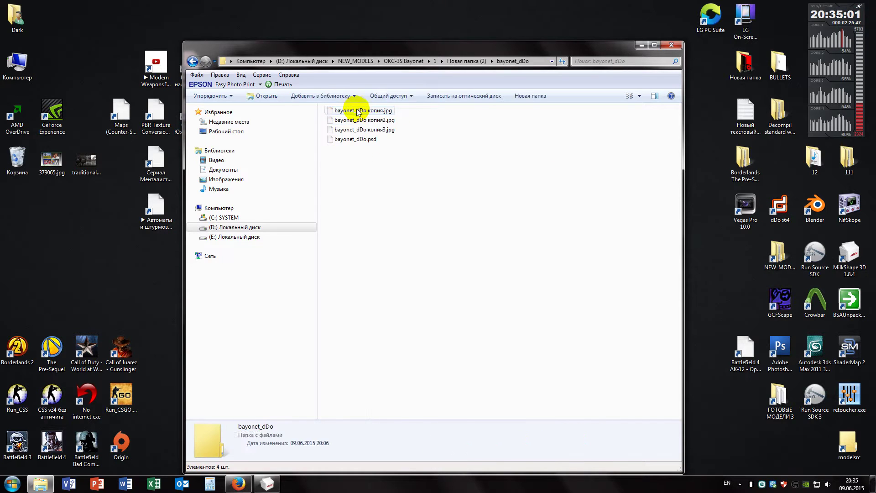
{"action": "double_click", "coordinate": [362, 111]}
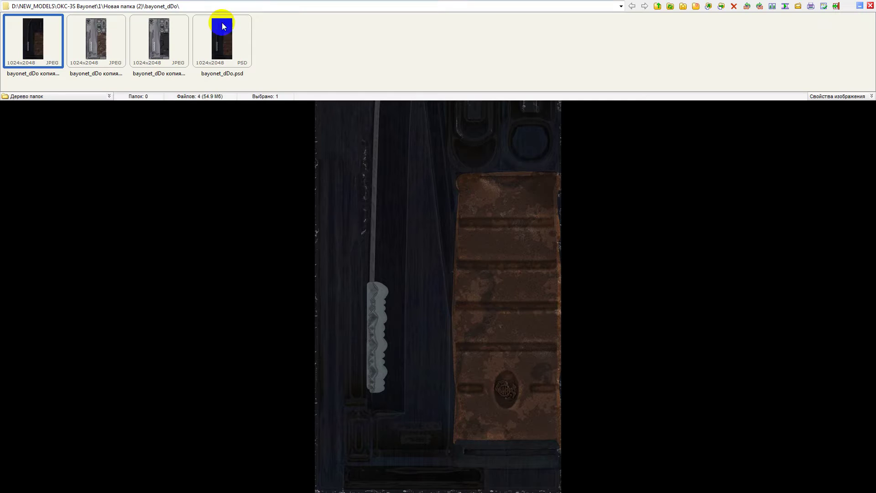
{"action": "left_click", "coordinate": [226, 40]}
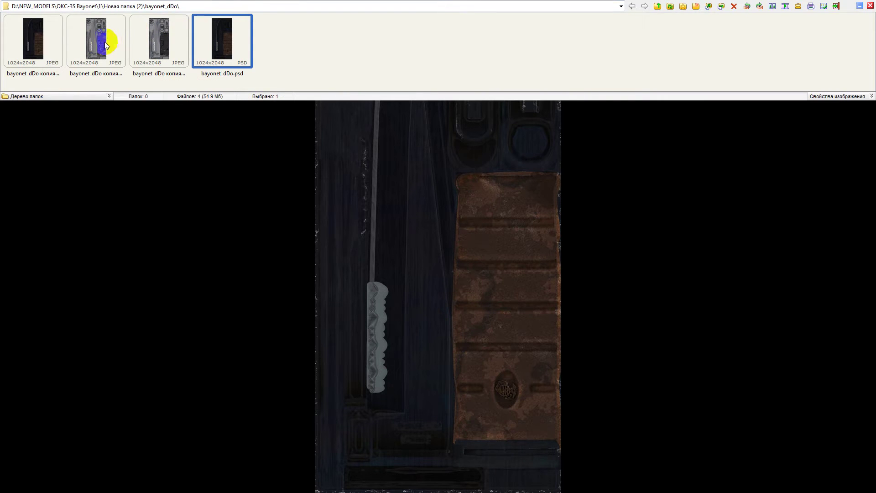
{"action": "left_click", "coordinate": [28, 42]}
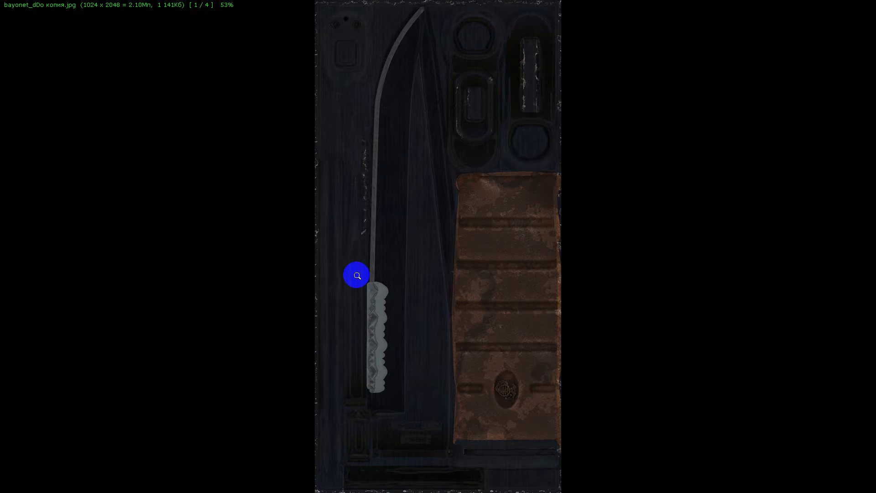
{"action": "left_click", "coordinate": [869, 6]}
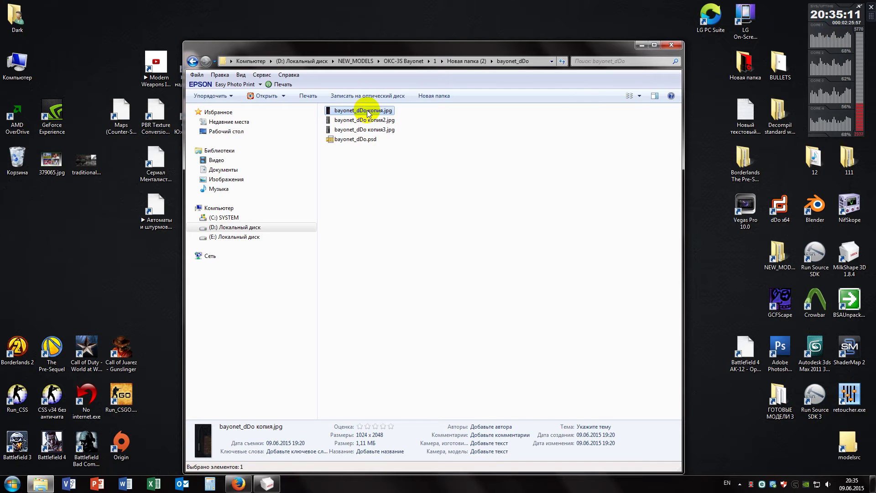
Copy bayonet_dDo копия.jpg from the bayonet_dDo folder into OKC-3S Bayonet\1.
{"action": "right_click", "coordinate": [367, 111]}
{"action": "left_click", "coordinate": [411, 353]}
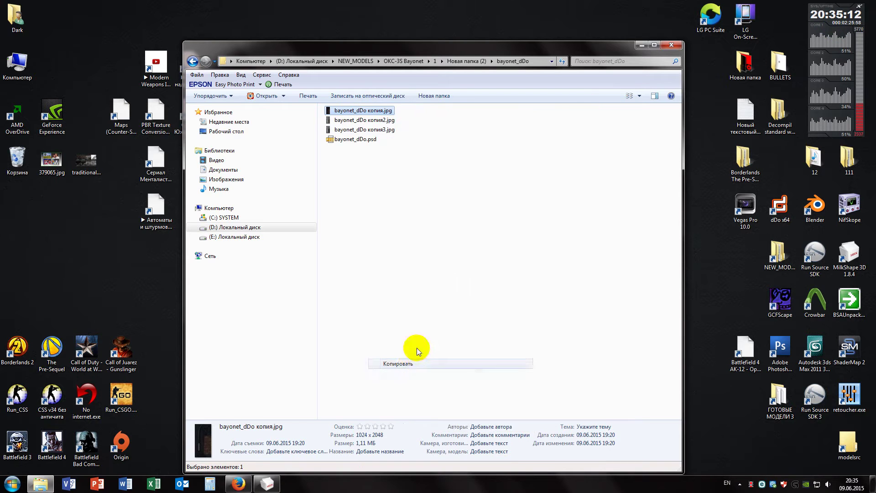
{"action": "left_click", "coordinate": [461, 61]}
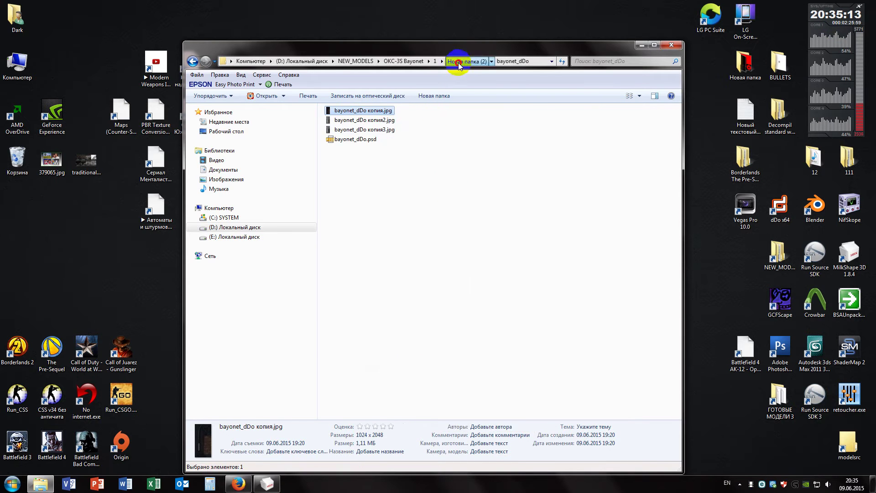
{"action": "left_click", "coordinate": [434, 60]}
{"action": "right_click", "coordinate": [352, 247]}
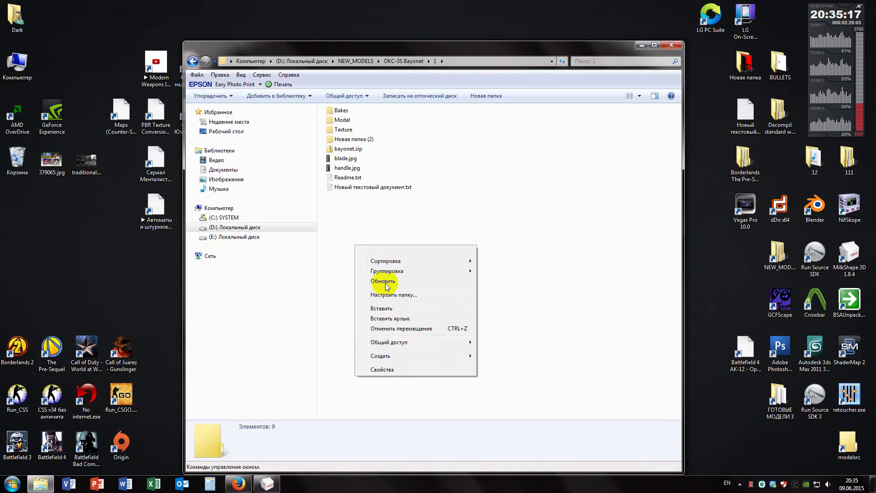
{"action": "left_click", "coordinate": [398, 308]}
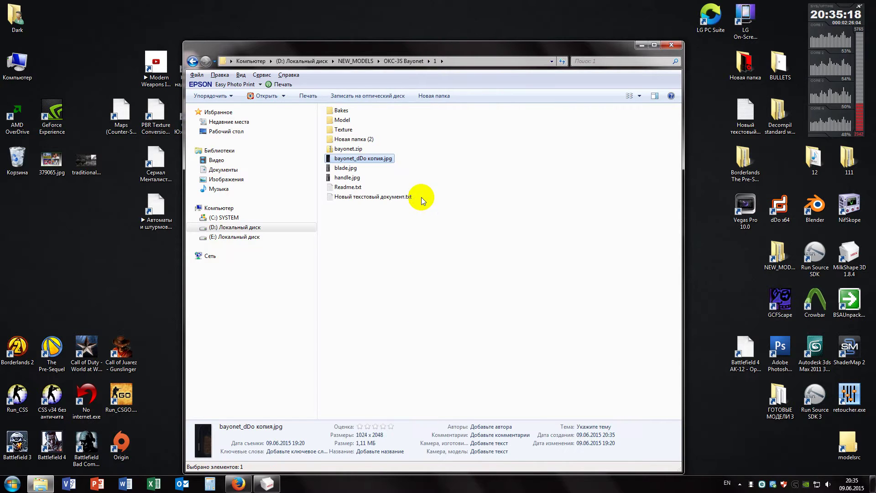
Rename the pasted bayonet_dDo копия.jpg as handle2.jpg, reusing the base name of handle.jpg.
{"action": "left_click", "coordinate": [346, 180]}
{"action": "left_click", "coordinate": [344, 178]}
{"action": "right_click", "coordinate": [343, 180]}
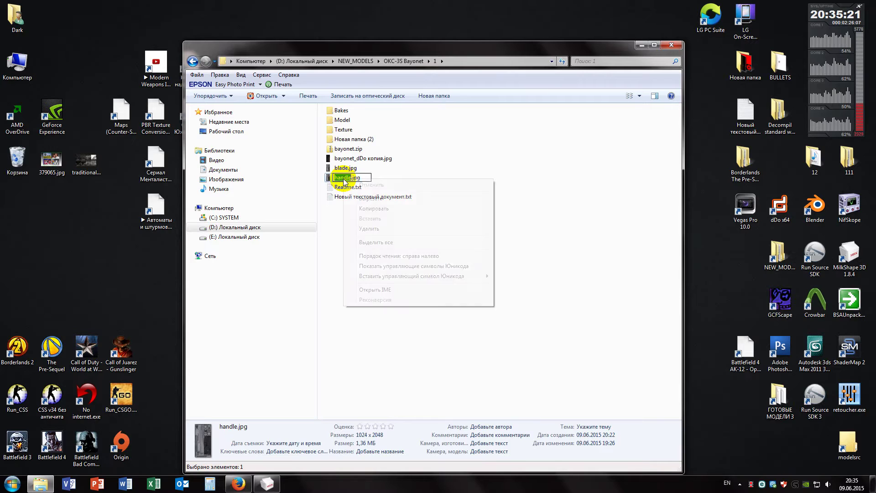
{"action": "left_click", "coordinate": [363, 208]}
{"action": "left_click", "coordinate": [347, 159]}
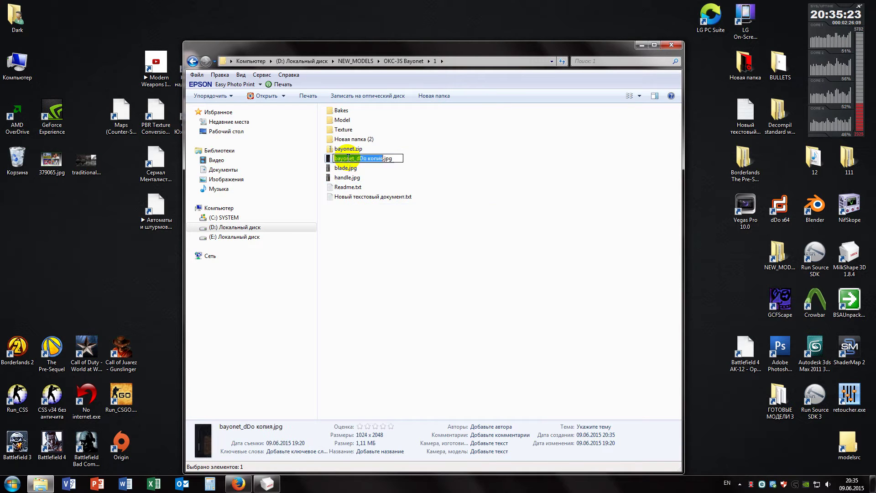
{"action": "right_click", "coordinate": [348, 158]}
{"action": "left_click", "coordinate": [395, 197]}
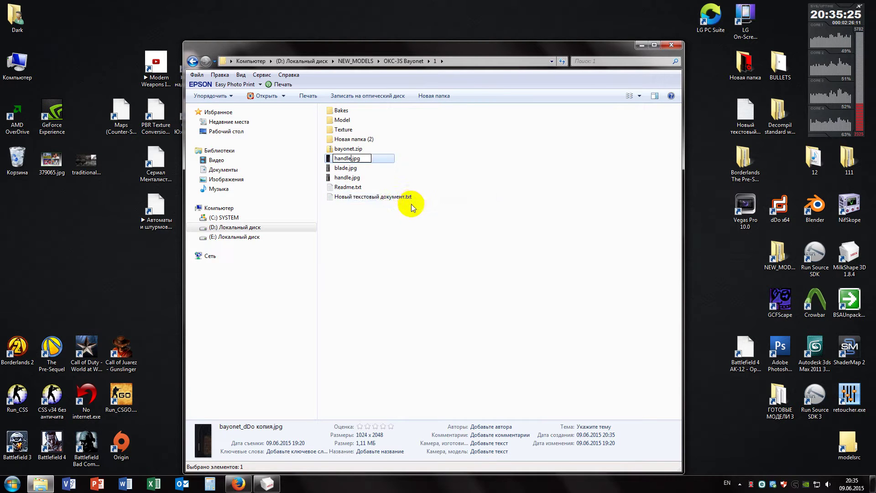
{"action": "type", "text": "2"}
{"action": "left_click", "coordinate": [464, 243]}
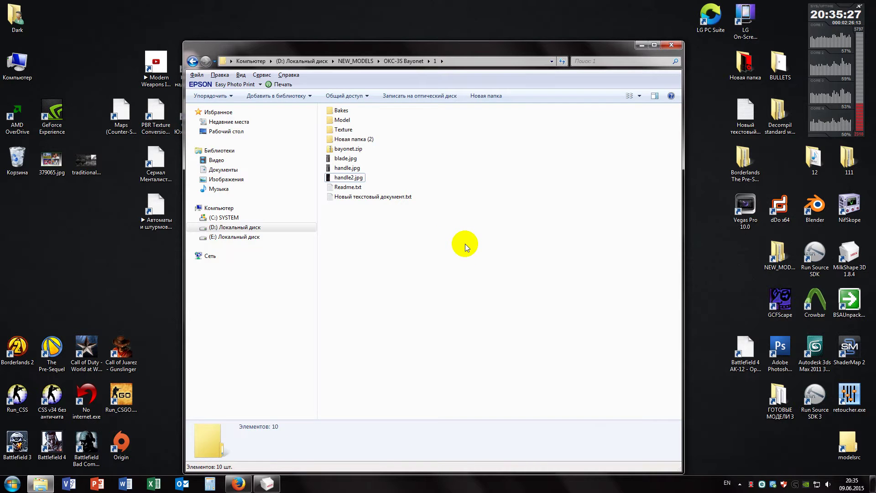
Switch to MilkShape 3D, replace the Material01 texture with handle2.jpg and check the handle in the enlarged 3D view.
{"action": "left_click", "coordinate": [267, 483]}
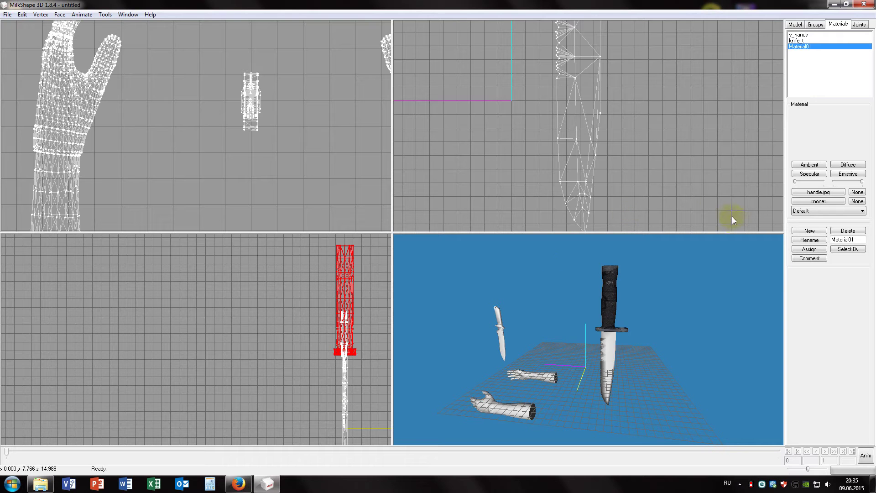
{"action": "left_click", "coordinate": [818, 191]}
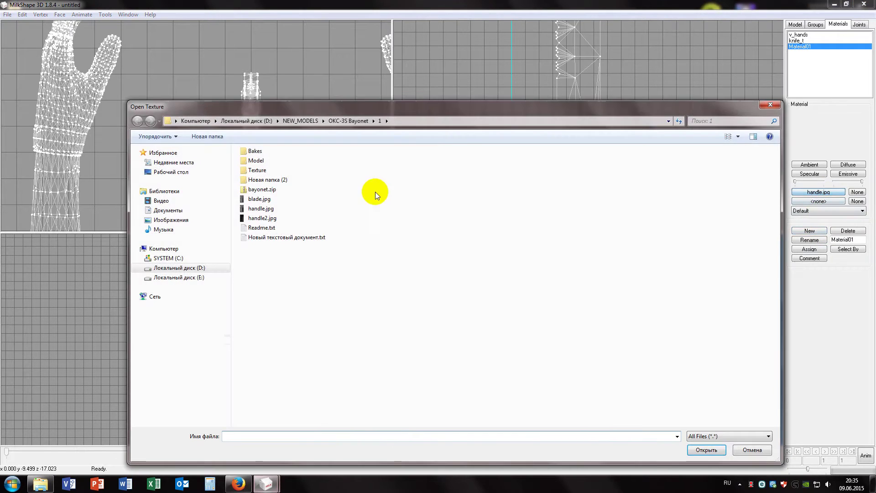
{"action": "double_click", "coordinate": [268, 220]}
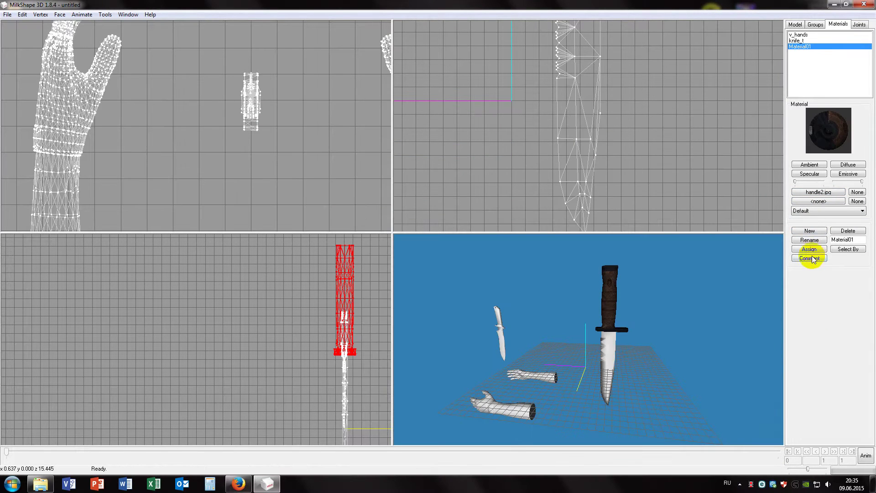
{"action": "left_click_drag", "start_coordinate": [618, 340], "coordinate": [636, 342]}
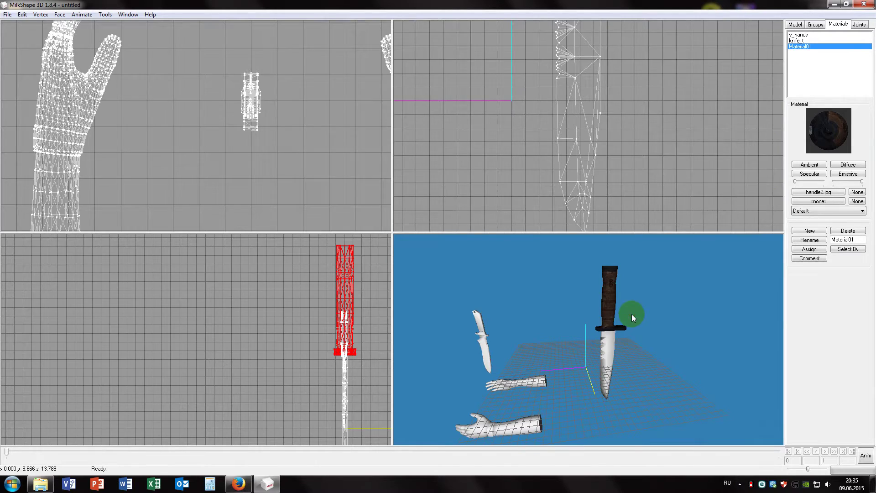
{"action": "key", "text": "space"}
{"action": "scroll", "coordinate": [568, 232], "scroll_direction": "up", "scroll_amount": 4}
{"action": "left_click_drag", "start_coordinate": [479, 163], "coordinate": [537, 199], "text": "ctrl"}
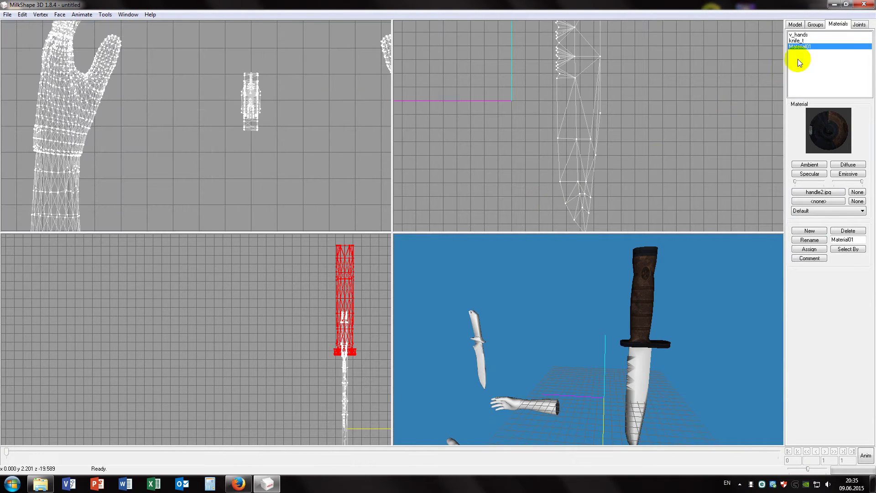
Select the blade group's geometry, create a new material with the texture blade.jpg and assign it to the blade.
{"action": "left_click", "coordinate": [815, 24]}
{"action": "left_click", "coordinate": [756, 64]}
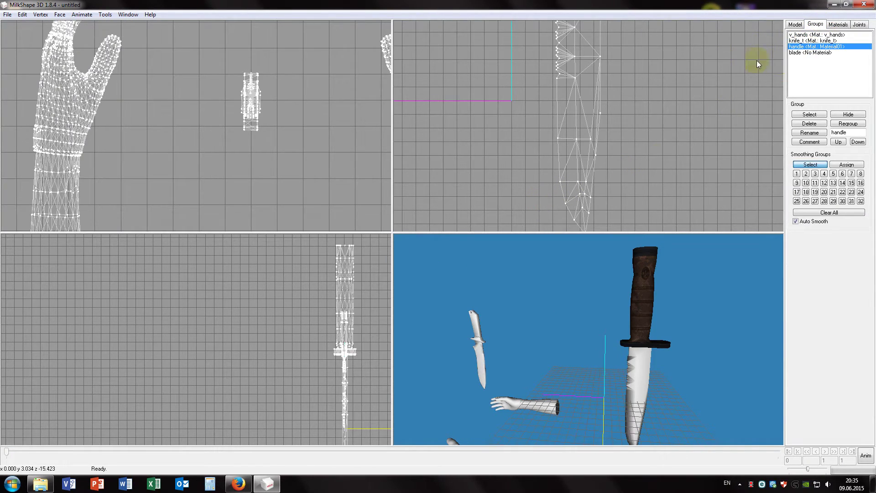
{"action": "double_click", "coordinate": [803, 53]}
{"action": "left_click", "coordinate": [838, 24]}
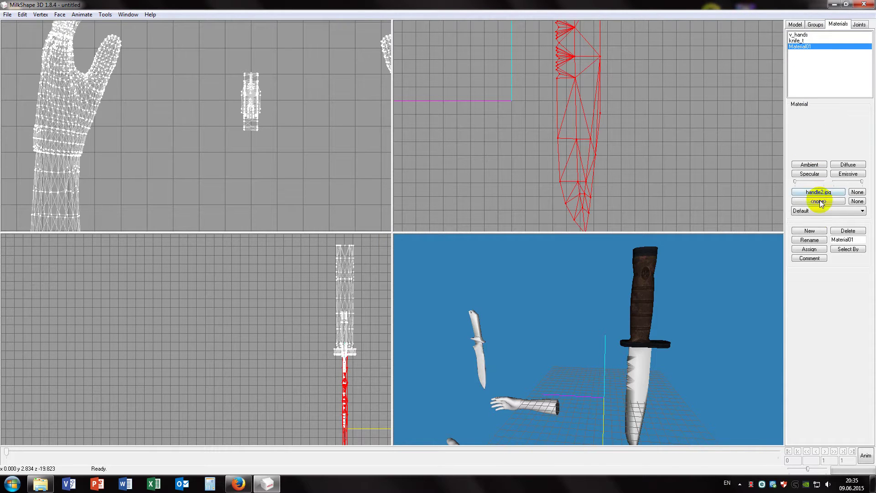
{"action": "left_click", "coordinate": [815, 231]}
{"action": "left_click", "coordinate": [818, 192]}
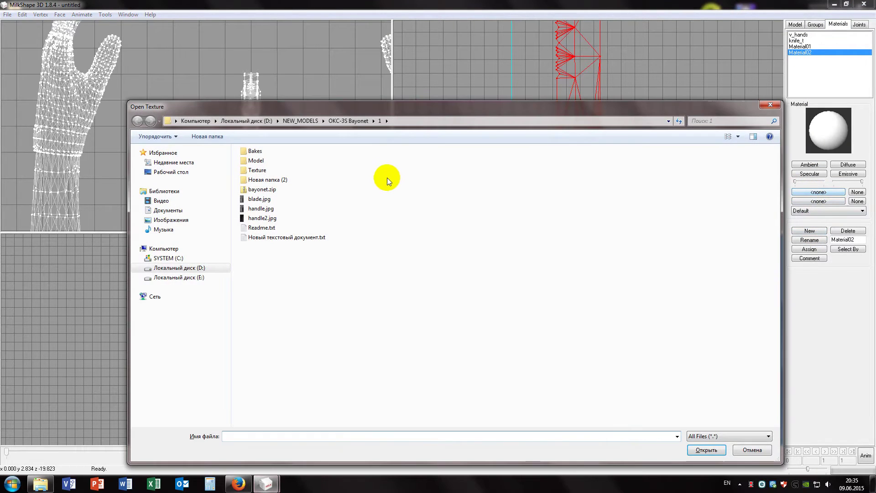
{"action": "left_click", "coordinate": [808, 248]}
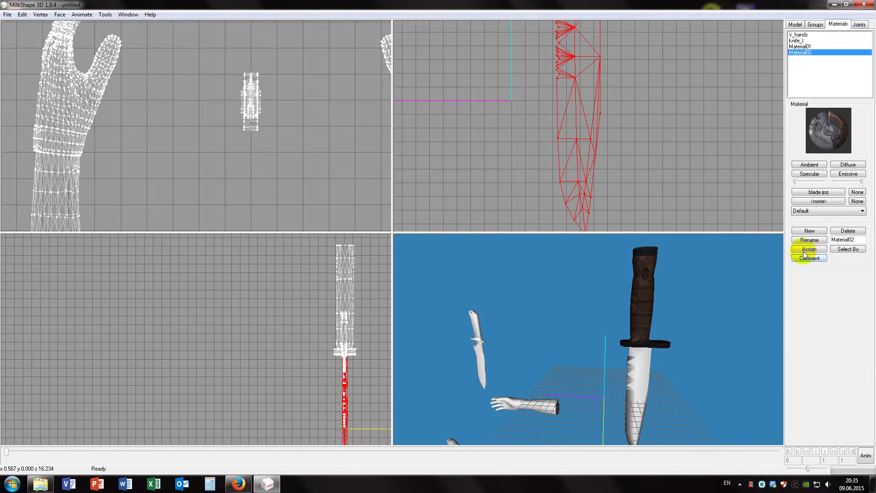
Examine the blade's texture and serrated edge up close in the maximized 3D view.
{"action": "left_click_drag", "start_coordinate": [733, 290], "coordinate": [270, 171]}
{"action": "double_click", "coordinate": [682, 352]}
{"action": "middle_click_drag", "start_coordinate": [329, 241], "coordinate": [345, 125]}
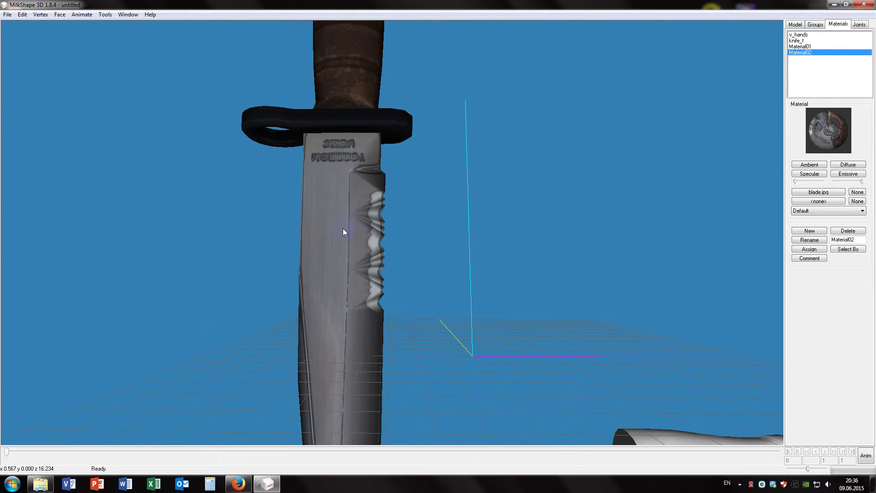
{"action": "left_click_drag", "start_coordinate": [343, 231], "coordinate": [357, 181]}
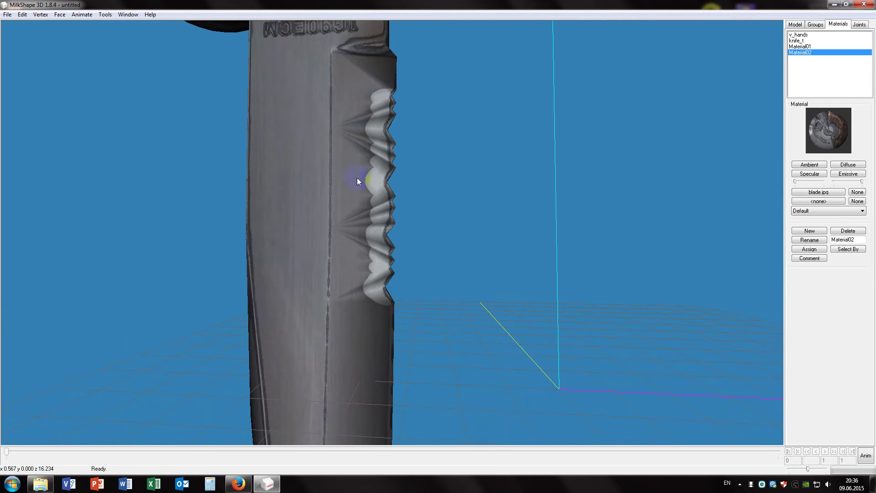
Switch to File Explorer and examine the blade serration area in bayonet_col.tga and bayonet_spec.tga from the Texture folder.
{"action": "left_click", "coordinate": [836, 5]}
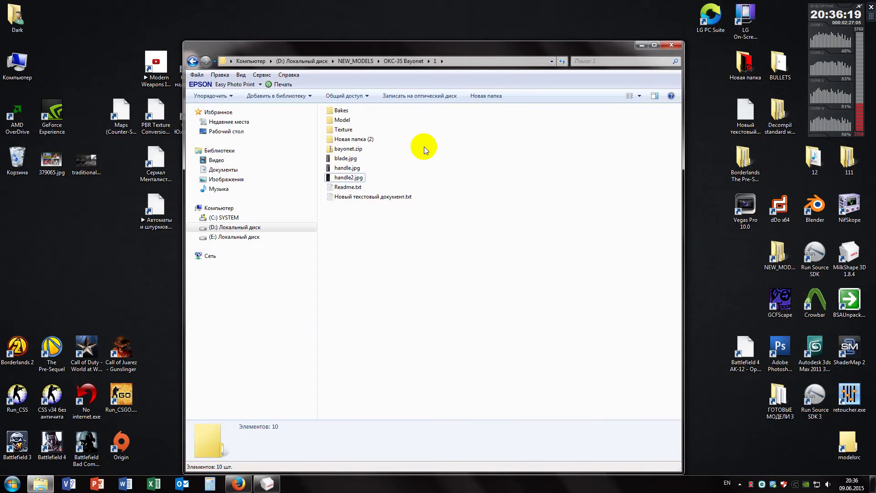
{"action": "double_click", "coordinate": [343, 129]}
{"action": "double_click", "coordinate": [354, 111]}
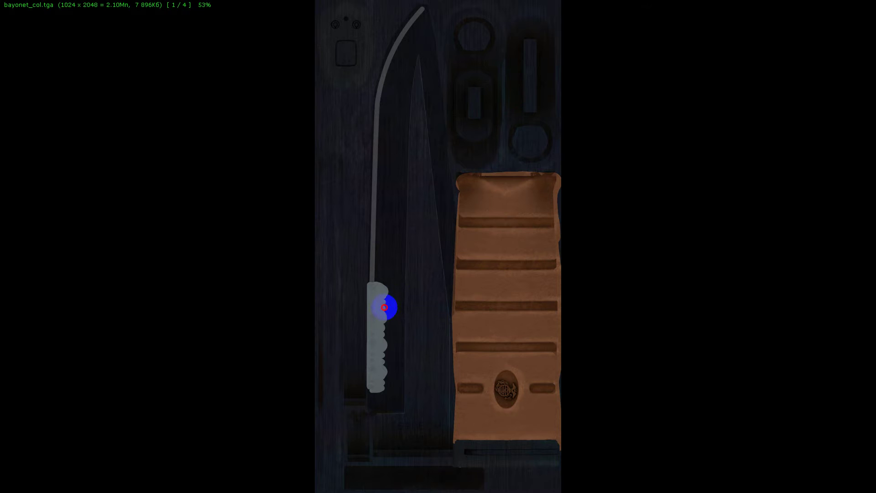
{"action": "scroll", "coordinate": [384, 307], "scroll_direction": "up", "scroll_amount": 3}
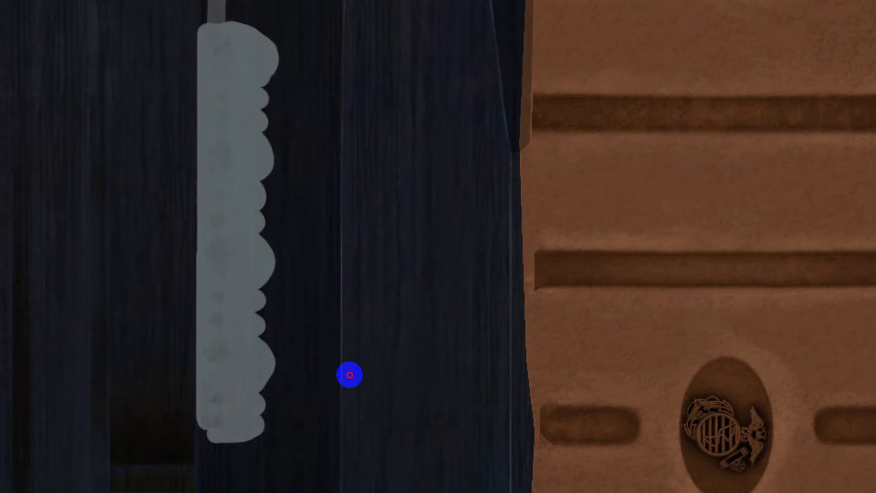
{"action": "left_click_drag", "start_coordinate": [349, 375], "coordinate": [349, 375]}
{"action": "mouse_move", "coordinate": [308, 1]}
{"action": "left_click", "coordinate": [224, 43]}
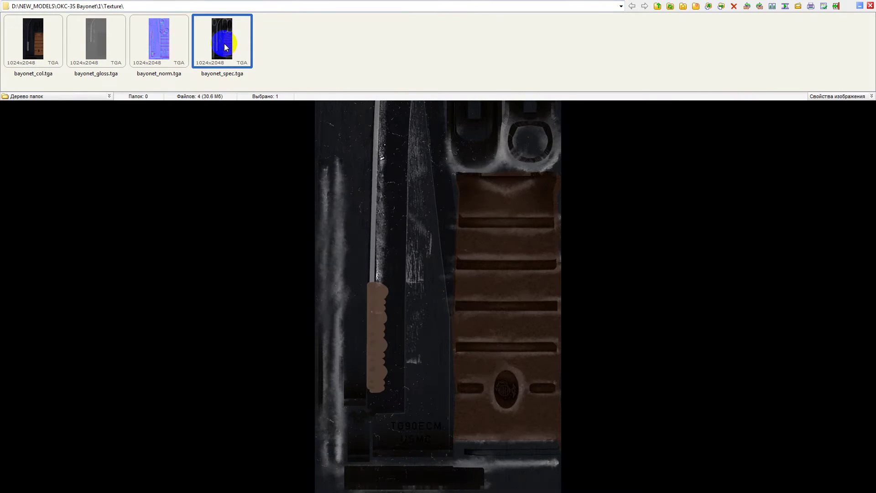
Open blade.jpg from the OKC-3S Bayonet folder 1 and examine the blade serrations up close.
{"action": "left_click", "coordinate": [869, 6]}
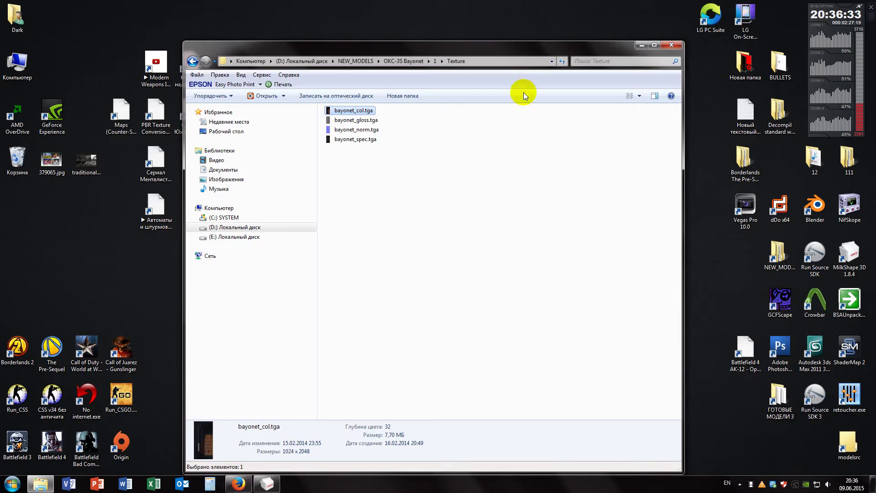
{"action": "left_click", "coordinate": [432, 60]}
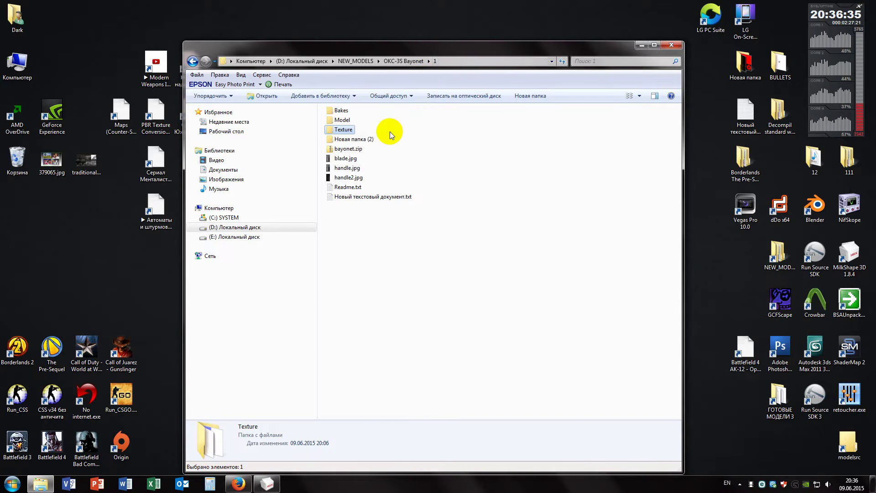
{"action": "double_click", "coordinate": [344, 168]}
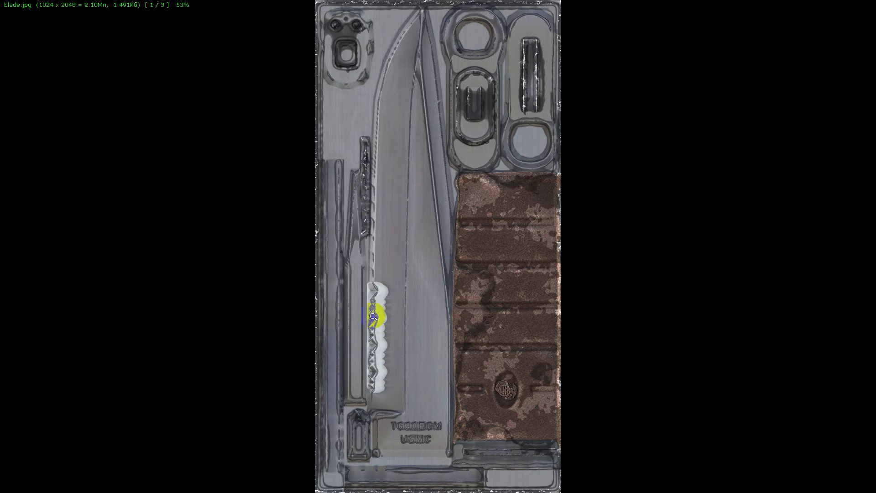
{"action": "left_click", "coordinate": [373, 316]}
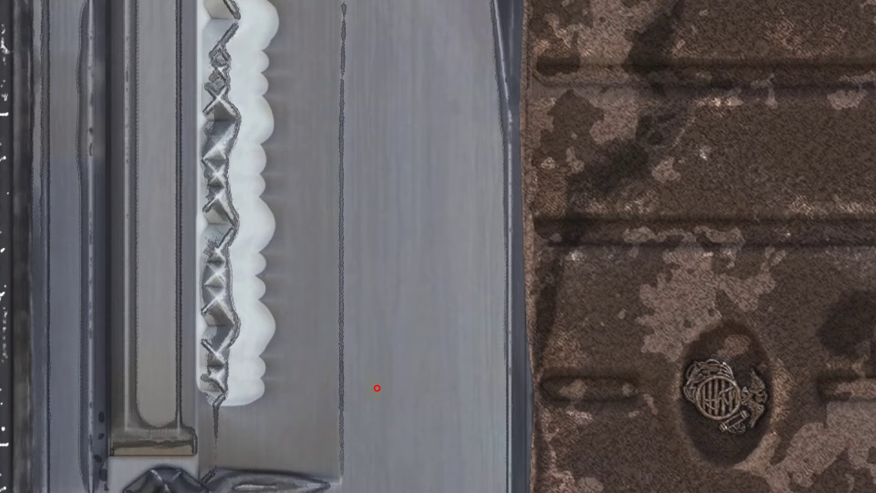
{"action": "left_click_drag", "start_coordinate": [377, 388], "coordinate": [381, 378]}
{"action": "left_click", "coordinate": [870, 5]}
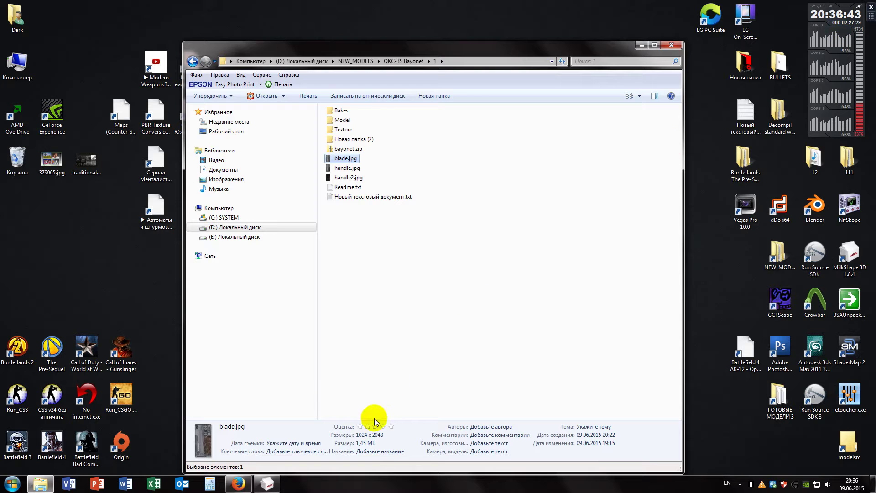
Switch to MilkShape 3D and compare the textured bayonet with the hands and the original knife in the 3D and side views.
{"action": "left_click", "coordinate": [268, 481]}
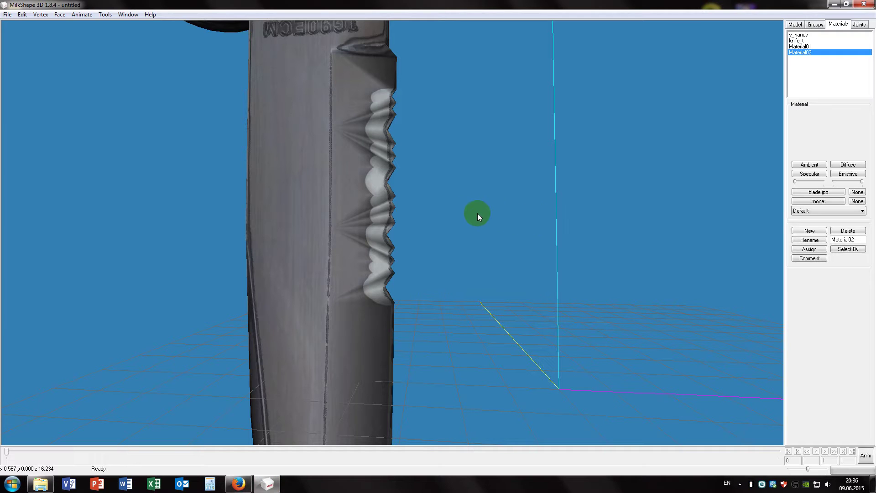
{"action": "scroll", "coordinate": [469, 212], "scroll_direction": "up", "scroll_amount": 1}
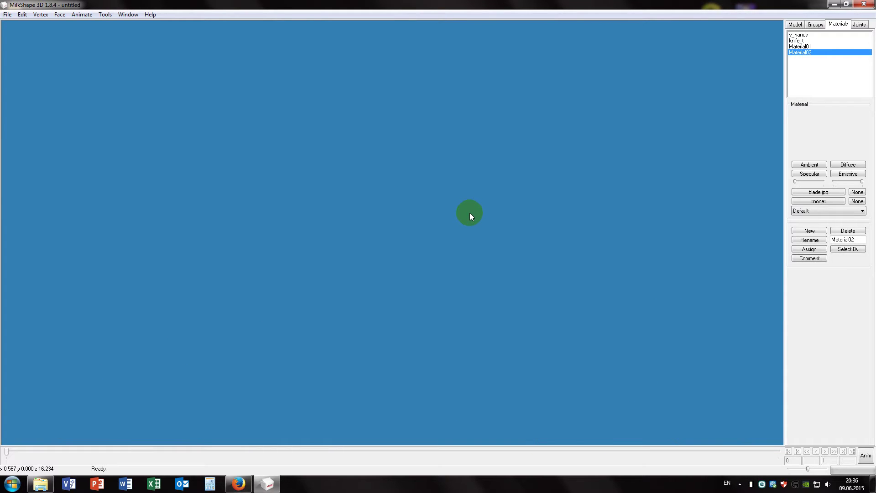
{"action": "scroll", "coordinate": [469, 212], "scroll_direction": "down", "scroll_amount": 1}
{"action": "scroll", "coordinate": [469, 213], "scroll_direction": "down", "scroll_amount": 3}
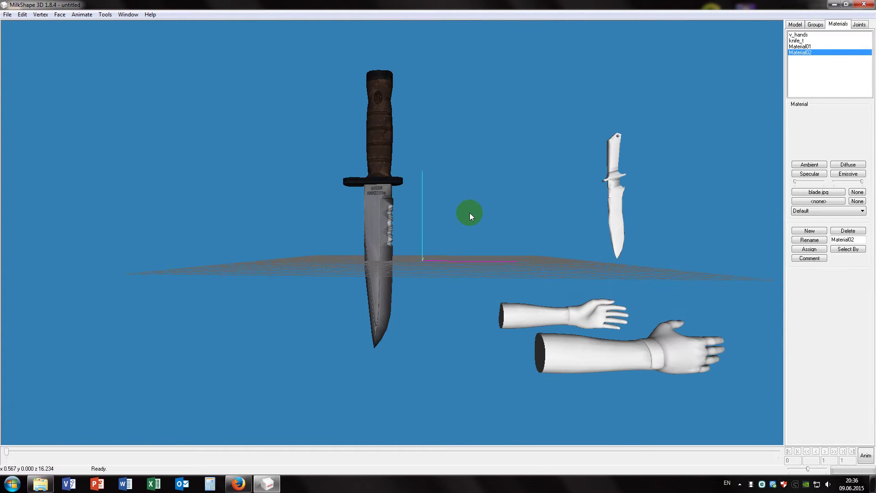
{"action": "left_click_drag", "start_coordinate": [470, 212], "coordinate": [468, 245]}
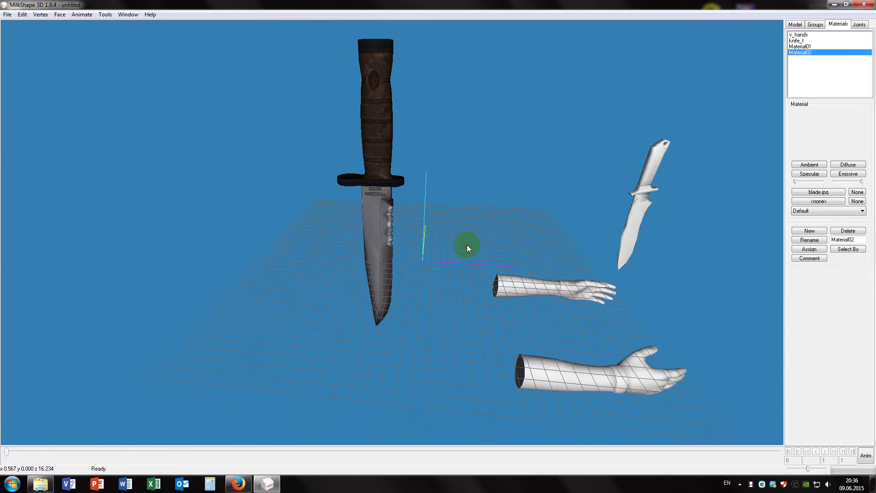
{"action": "key", "text": "space"}
{"action": "key", "text": "space"}
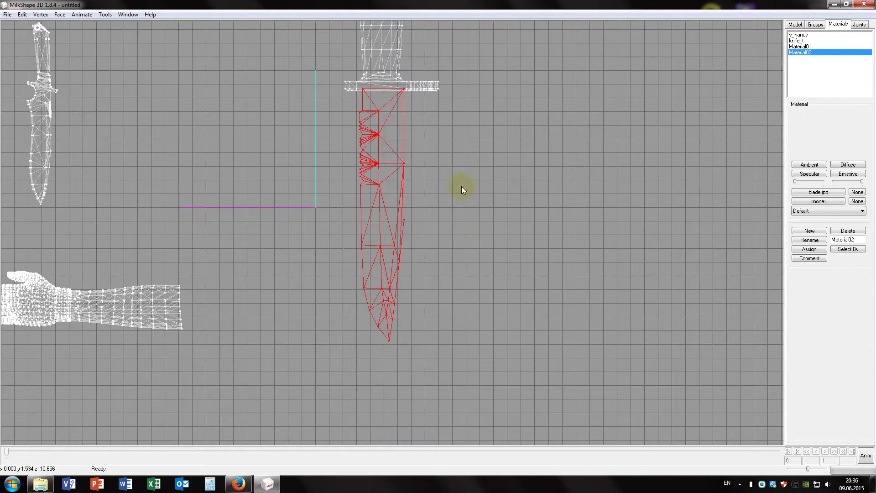
{"action": "scroll", "coordinate": [465, 205], "scroll_direction": "down", "scroll_amount": 5}
{"action": "scroll", "coordinate": [465, 205], "scroll_direction": "up", "scroll_amount": 3}
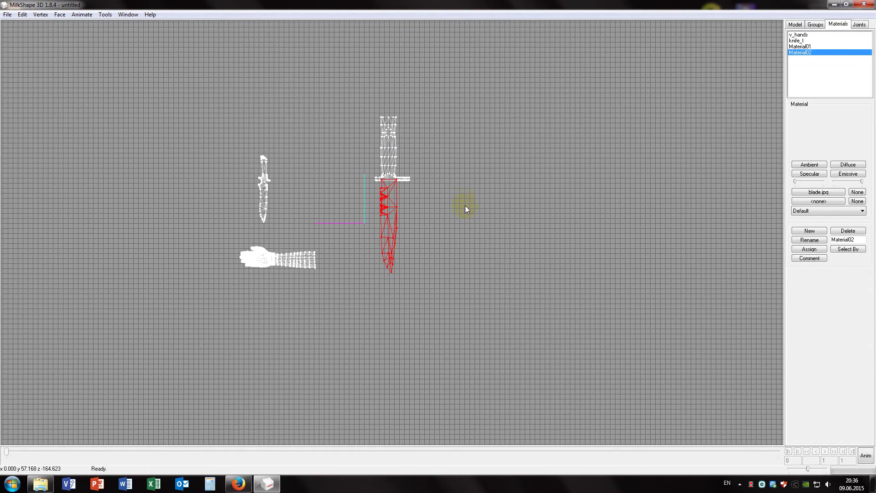
Add the handle group to the selected blade and move the whole bayonet over the original knife_t model in the side view.
{"action": "left_click", "coordinate": [813, 26]}
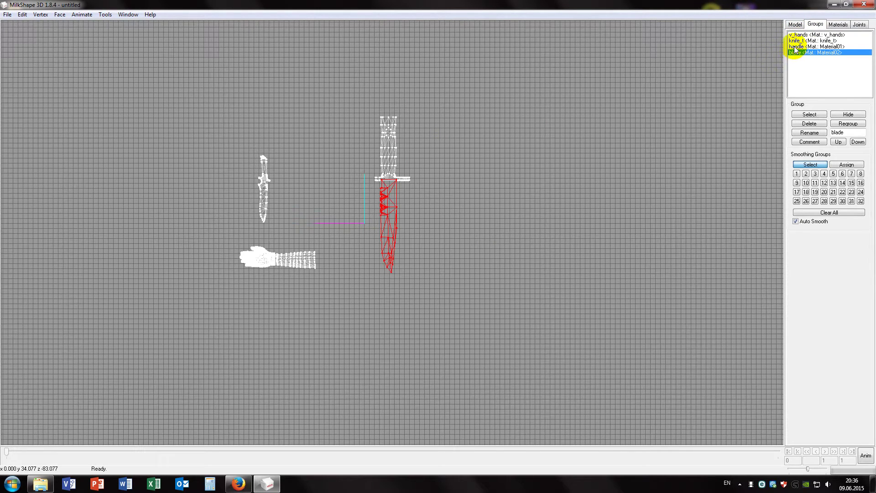
{"action": "double_click", "coordinate": [794, 46]}
{"action": "left_click", "coordinate": [794, 25]}
{"action": "left_click", "coordinate": [847, 43]}
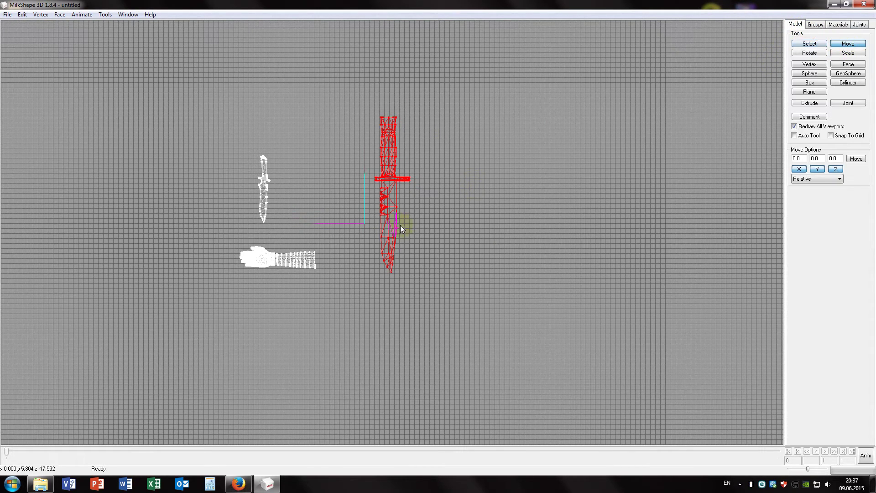
{"action": "left_click_drag", "start_coordinate": [381, 205], "coordinate": [257, 205]}
{"action": "key", "text": "space"}
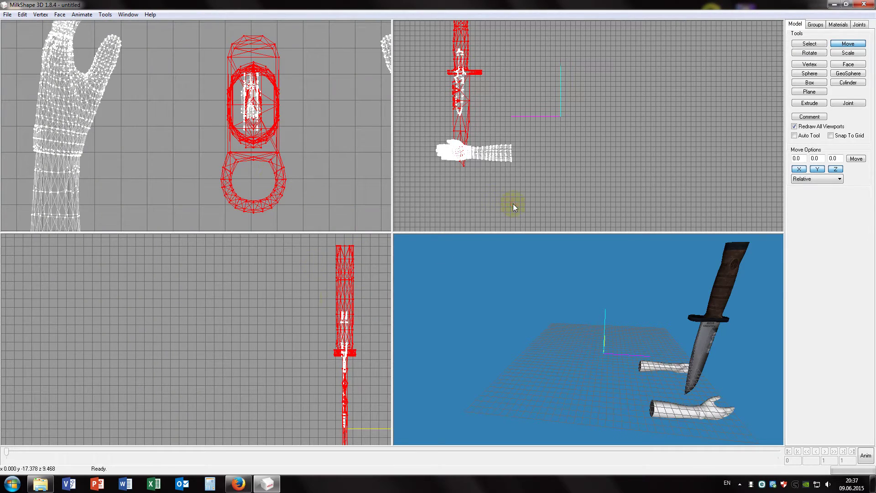
Set the scale factors to 0.99 on X, Y and Z about the center of mass and repeatedly shrink the selected bayonet.
{"action": "key", "text": "space"}
{"action": "scroll", "coordinate": [544, 272], "scroll_direction": "up", "scroll_amount": 6}
{"action": "left_click_drag", "start_coordinate": [342, 210], "coordinate": [660, 250], "text": "ctrl"}
{"action": "left_click_drag", "start_coordinate": [449, 230], "coordinate": [633, 319], "text": "ctrl"}
{"action": "left_click", "coordinate": [846, 53]}
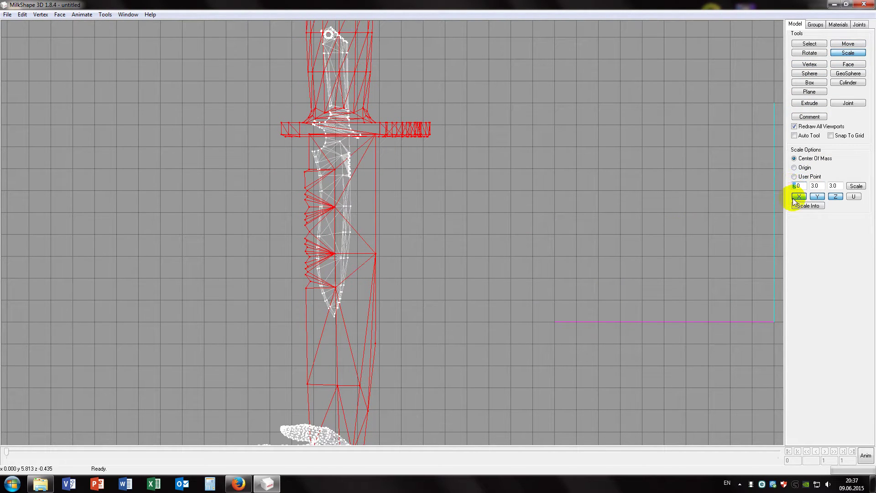
{"action": "type", "text": "0"}
{"action": "left_click", "coordinate": [814, 186]}
{"action": "type", "text": "0.99"}
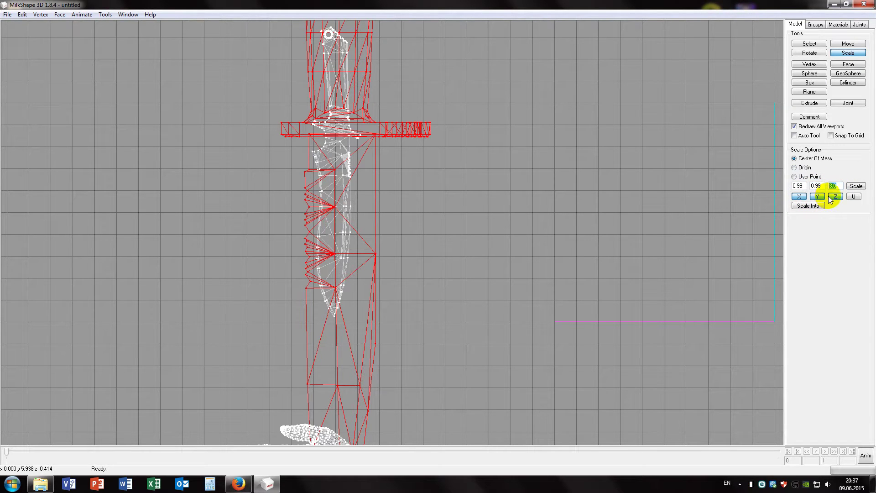
{"action": "type", "text": "0.99"}
{"action": "left_click", "coordinate": [858, 187]}
{"action": "left_click", "coordinate": [857, 187]}
{"action": "left_click", "coordinate": [858, 187]}
{"action": "left_click", "coordinate": [858, 187]}
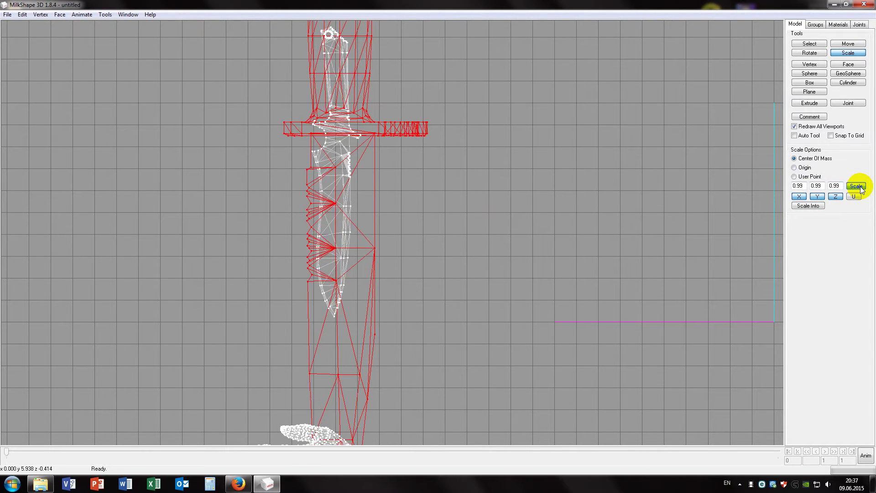
{"action": "left_click", "coordinate": [858, 187]}
{"action": "left_click", "coordinate": [859, 187]}
{"action": "left_click", "coordinate": [859, 187]}
{"action": "left_click", "coordinate": [859, 187]}
{"action": "left_click", "coordinate": [859, 187]}
{"action": "left_click", "coordinate": [860, 187]}
{"action": "left_click", "coordinate": [859, 187]}
{"action": "left_click", "coordinate": [859, 187]}
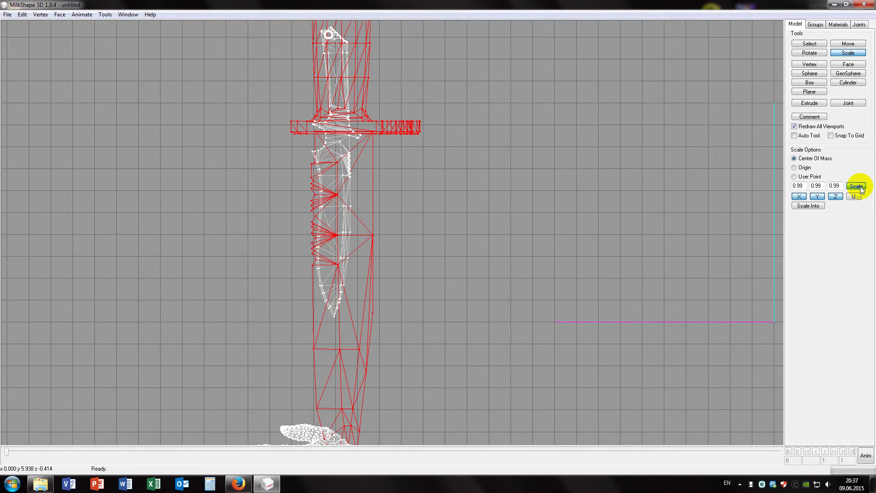
{"action": "left_click", "coordinate": [859, 187]}
{"action": "left_click", "coordinate": [859, 187]}
{"action": "left_click", "coordinate": [859, 187]}
{"action": "left_click", "coordinate": [828, 484]}
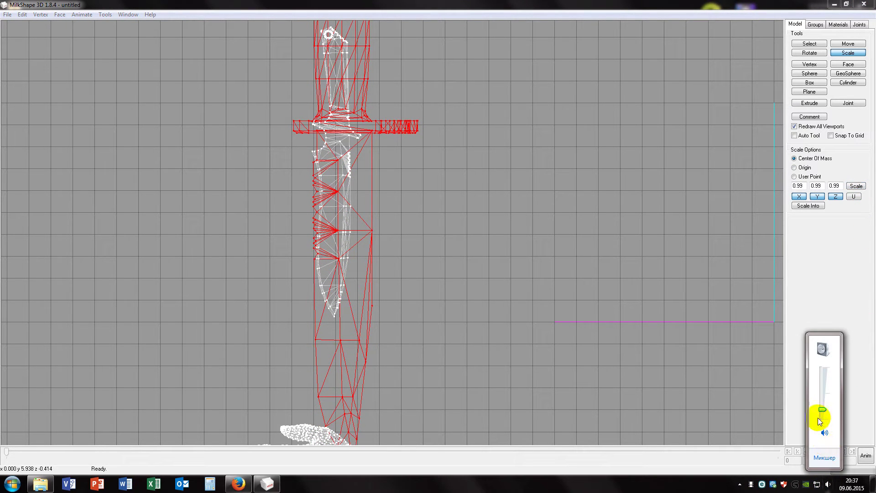
{"action": "left_click", "coordinate": [701, 266]}
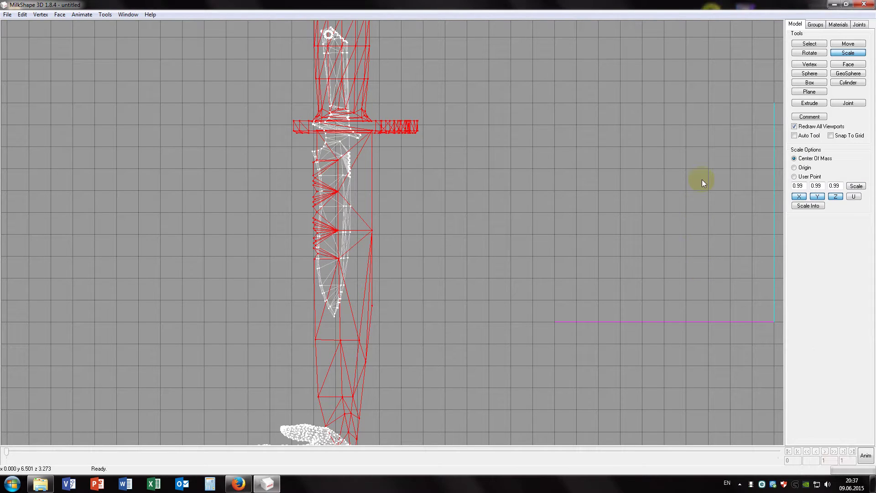
Continue scaling the bayonet down by 0.99 on all axes until its blade is only slightly longer than the original knife's.
{"action": "left_click", "coordinate": [854, 186]}
{"action": "left_click", "coordinate": [854, 186]}
{"action": "left_click", "coordinate": [853, 185]}
{"action": "left_click", "coordinate": [852, 184]}
{"action": "left_click", "coordinate": [853, 185]}
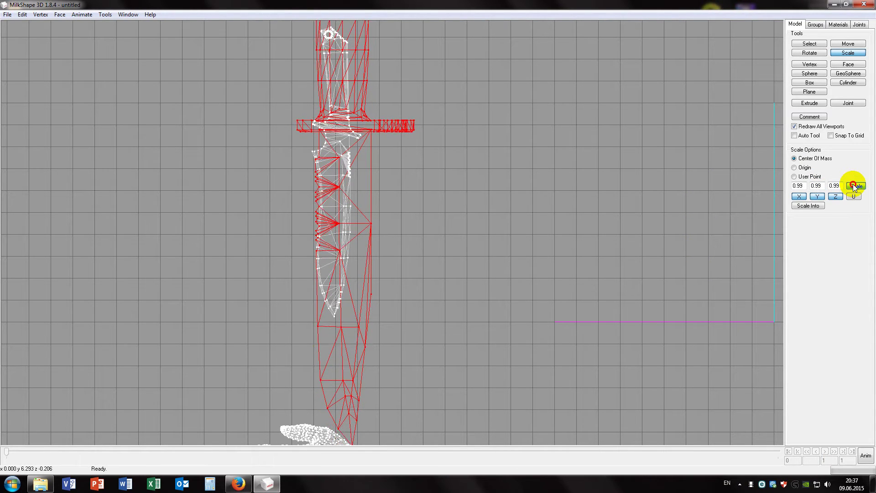
{"action": "left_click", "coordinate": [852, 185]}
{"action": "left_click", "coordinate": [852, 184]}
{"action": "left_click", "coordinate": [853, 184]}
{"action": "left_click", "coordinate": [852, 184]}
{"action": "left_click", "coordinate": [853, 184]}
{"action": "left_click", "coordinate": [853, 185]}
{"action": "left_click", "coordinate": [853, 184]}
{"action": "left_click", "coordinate": [852, 184]}
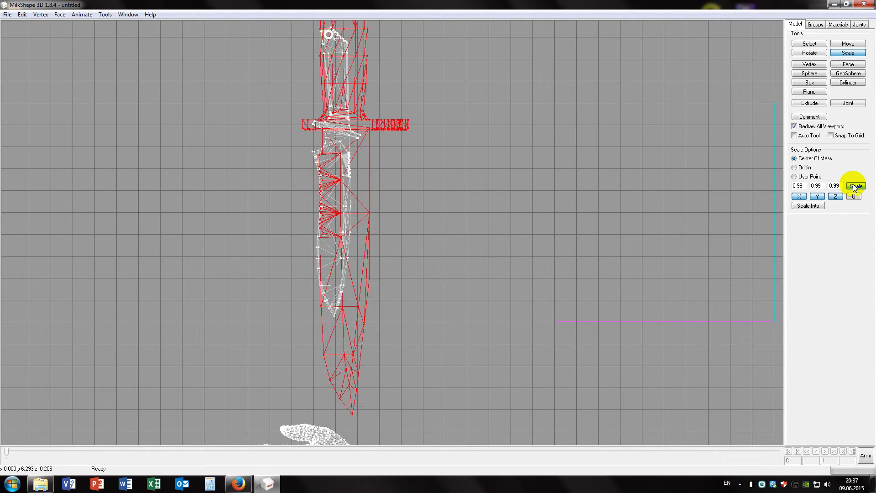
{"action": "left_click", "coordinate": [853, 185]}
{"action": "left_click", "coordinate": [853, 185]}
{"action": "left_click", "coordinate": [852, 184]}
{"action": "left_click", "coordinate": [853, 185]}
{"action": "left_click", "coordinate": [852, 185]}
{"action": "left_click", "coordinate": [852, 184]}
{"action": "left_click", "coordinate": [852, 184]}
{"action": "left_click", "coordinate": [852, 184]}
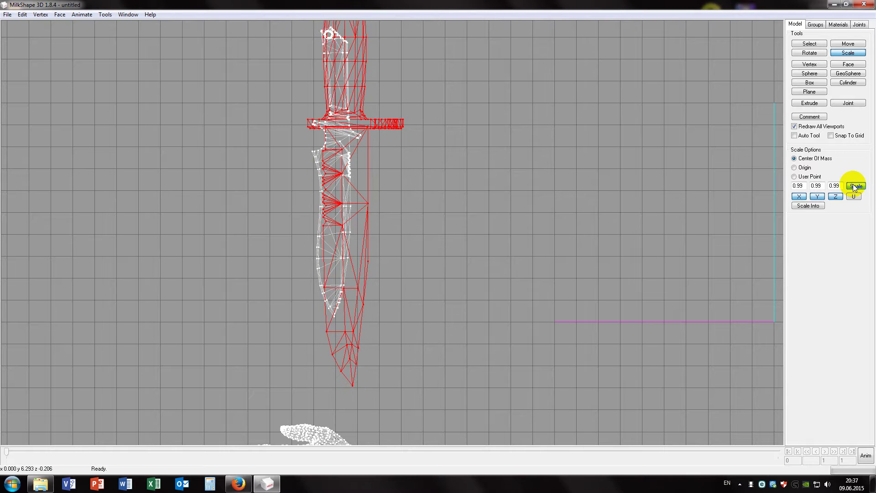
{"action": "left_click", "coordinate": [853, 185]}
{"action": "left_click", "coordinate": [852, 184]}
{"action": "left_click", "coordinate": [852, 184]}
{"action": "left_click", "coordinate": [852, 184]}
{"action": "left_click", "coordinate": [852, 184]}
{"action": "left_click", "coordinate": [853, 184]}
{"action": "left_click", "coordinate": [852, 185]}
{"action": "left_click", "coordinate": [852, 184]}
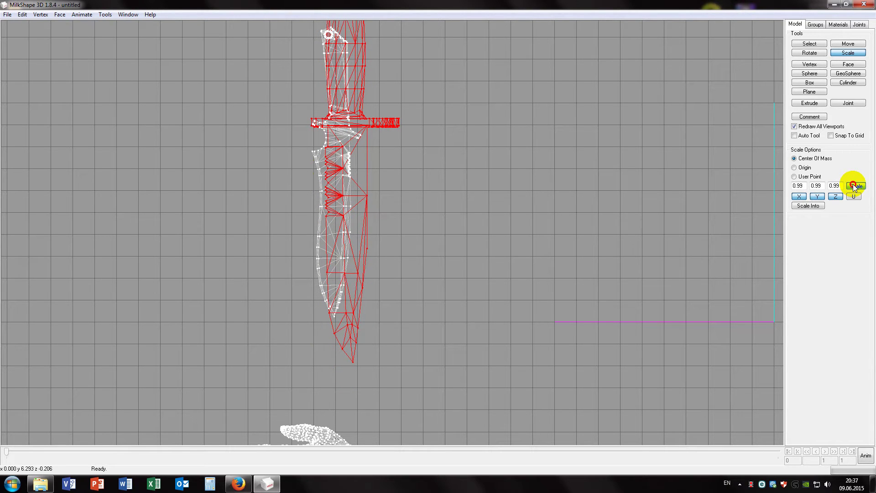
{"action": "left_click", "coordinate": [853, 184]}
{"action": "left_click_drag", "start_coordinate": [547, 212], "coordinate": [573, 265], "text": "ctrl"}
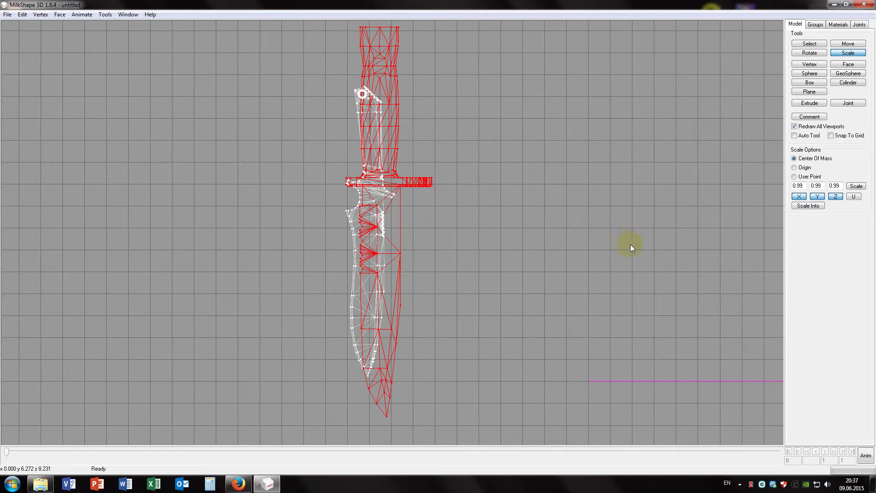
{"action": "left_click", "coordinate": [855, 184]}
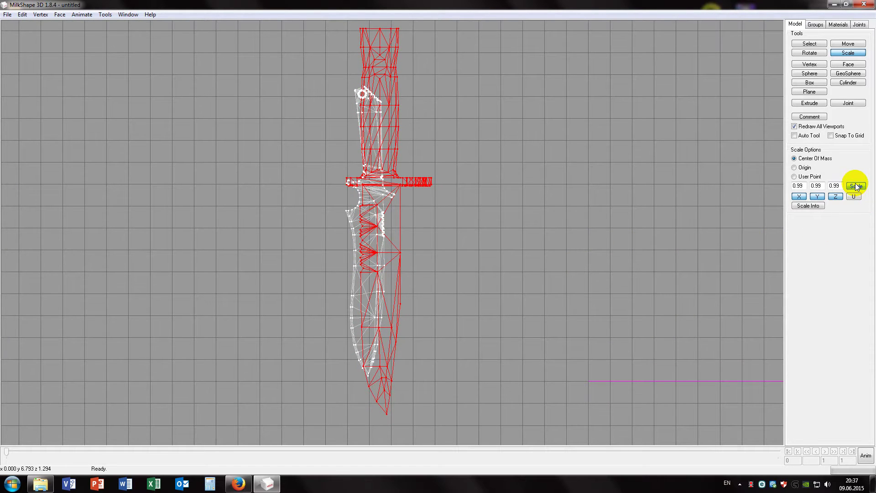
{"action": "left_click", "coordinate": [854, 185]}
{"action": "left_click", "coordinate": [855, 185]}
{"action": "left_click", "coordinate": [855, 184]}
Move the bayonet in the side view so its guard and blade line up with the original knife, checking the 3D view.
{"action": "left_click", "coordinate": [844, 44]}
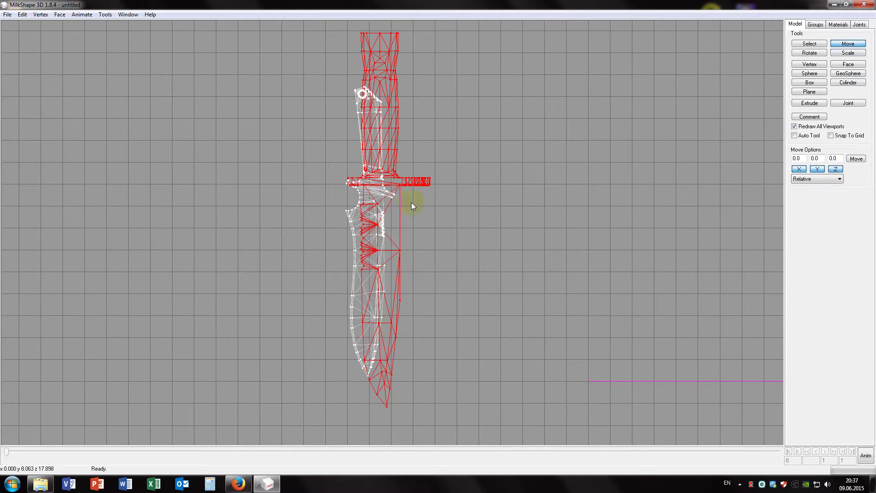
{"action": "mouse_move", "coordinate": [383, 183]}
{"action": "left_mouse_down"}
{"action": "mouse_move", "coordinate": [373, 182]}
{"action": "mouse_move", "coordinate": [375, 189]}
{"action": "left_mouse_up"}
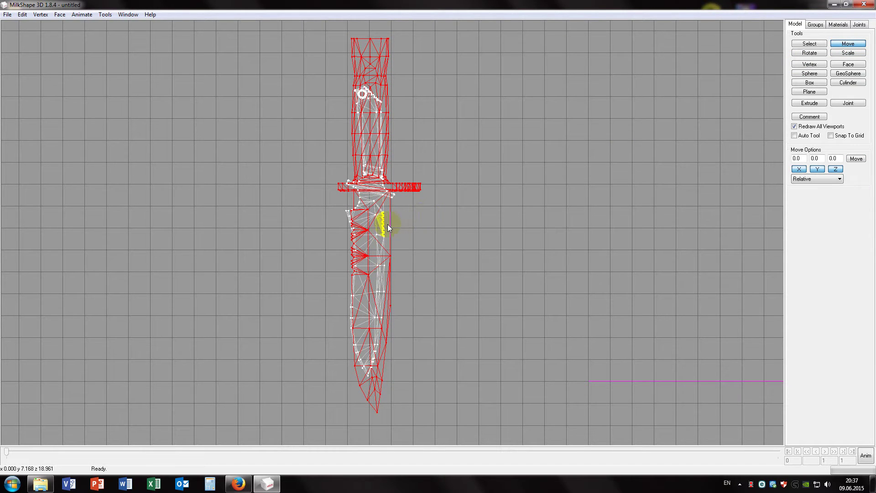
{"action": "left_click_drag", "start_coordinate": [383, 224], "coordinate": [380, 222]}
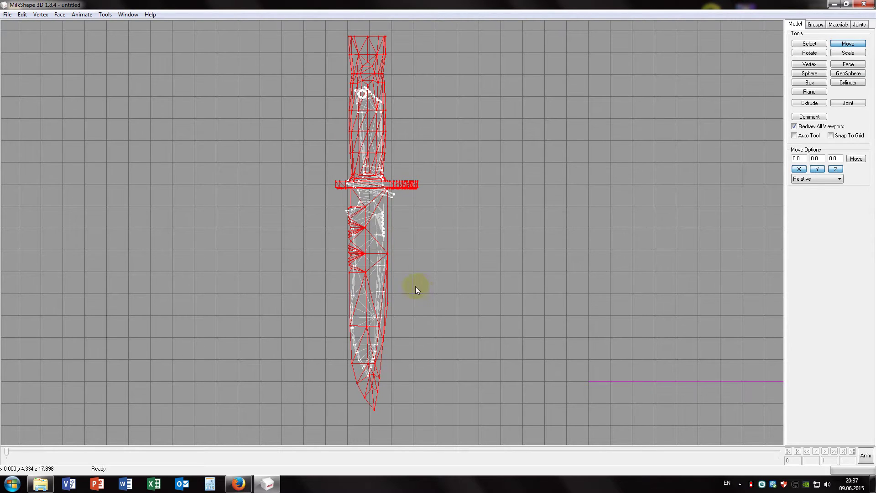
{"action": "key", "text": "space"}
{"action": "mouse_move", "coordinate": [596, 349]}
{"action": "left_mouse_down"}
{"action": "mouse_move", "coordinate": [528, 330]}
{"action": "mouse_move", "coordinate": [426, 326]}
{"action": "mouse_move", "coordinate": [537, 338]}
{"action": "mouse_move", "coordinate": [557, 327]}
{"action": "mouse_move", "coordinate": [429, 341]}
{"action": "mouse_move", "coordinate": [416, 330]}
{"action": "mouse_move", "coordinate": [408, 343]}
{"action": "mouse_move", "coordinate": [385, 341]}
{"action": "mouse_move", "coordinate": [439, 336]}
{"action": "left_mouse_up"}
{"action": "key", "text": "space"}
{"action": "mouse_move", "coordinate": [369, 214]}
{"action": "left_mouse_down"}
{"action": "mouse_move", "coordinate": [450, 217]}
{"action": "mouse_move", "coordinate": [369, 218]}
{"action": "left_mouse_up"}
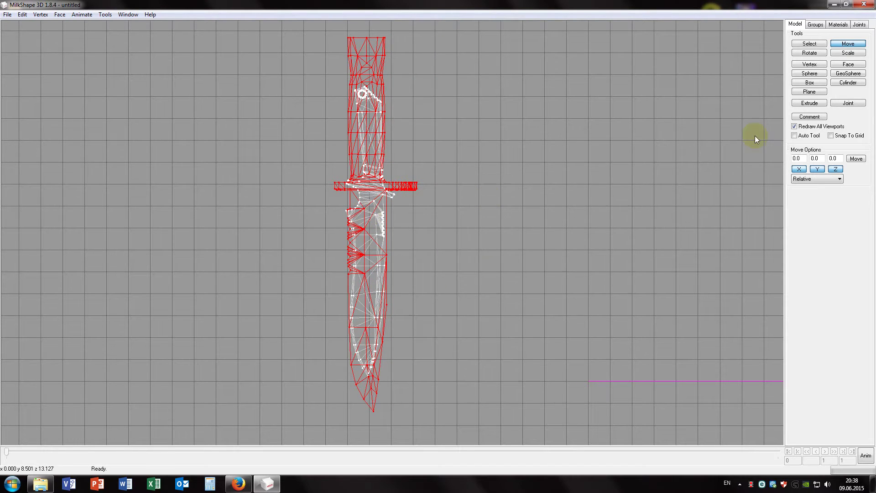
Scale the aligned bayonet down in 0.99 steps on all axes until its blade tip matches the original knife's tip.
{"action": "left_click", "coordinate": [848, 52]}
{"action": "left_click", "coordinate": [855, 186]}
{"action": "left_click", "coordinate": [855, 187]}
{"action": "left_click", "coordinate": [855, 186]}
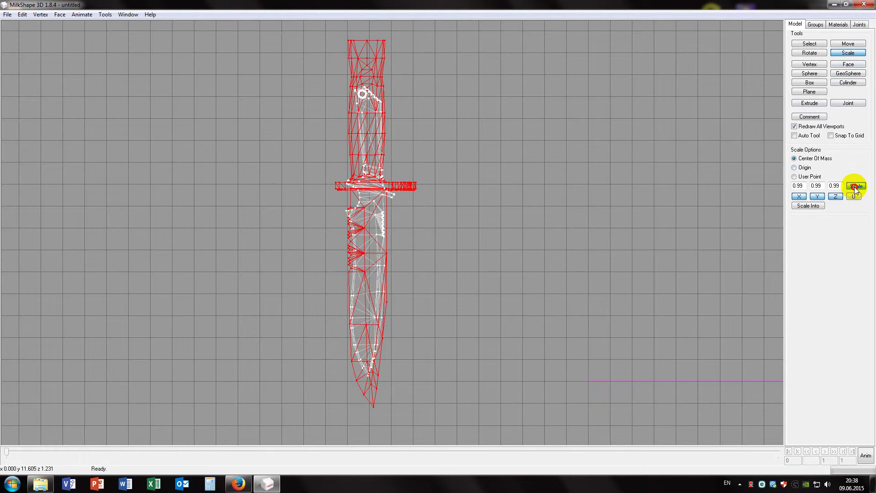
{"action": "left_click", "coordinate": [854, 186]}
{"action": "left_click", "coordinate": [854, 187]}
{"action": "left_click", "coordinate": [855, 187]}
{"action": "left_click", "coordinate": [855, 186]}
{"action": "left_click", "coordinate": [855, 187]}
{"action": "left_click", "coordinate": [854, 186]}
{"action": "left_click", "coordinate": [855, 187]}
{"action": "left_click", "coordinate": [855, 186]}
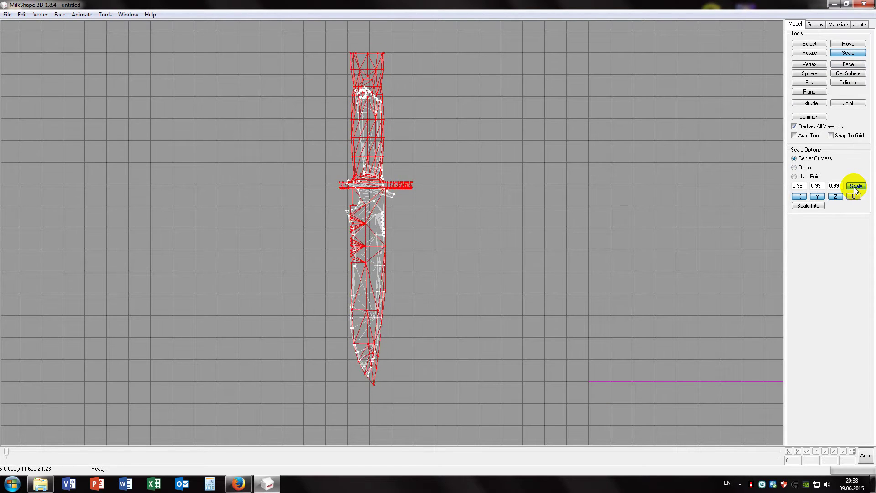
{"action": "left_click", "coordinate": [855, 187]}
{"action": "left_click", "coordinate": [855, 187]}
{"action": "left_click", "coordinate": [855, 187]}
{"action": "left_click", "coordinate": [855, 186]}
{"action": "left_click", "coordinate": [855, 187]}
{"action": "left_click", "coordinate": [854, 187]}
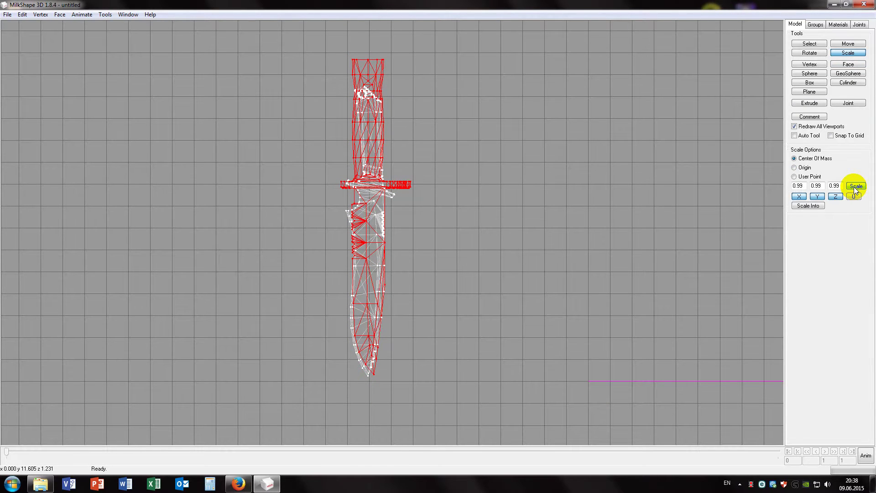
Move the resized bayonet horizontally beside the original knife in the side view so the two can be compared.
{"action": "left_click", "coordinate": [848, 44]}
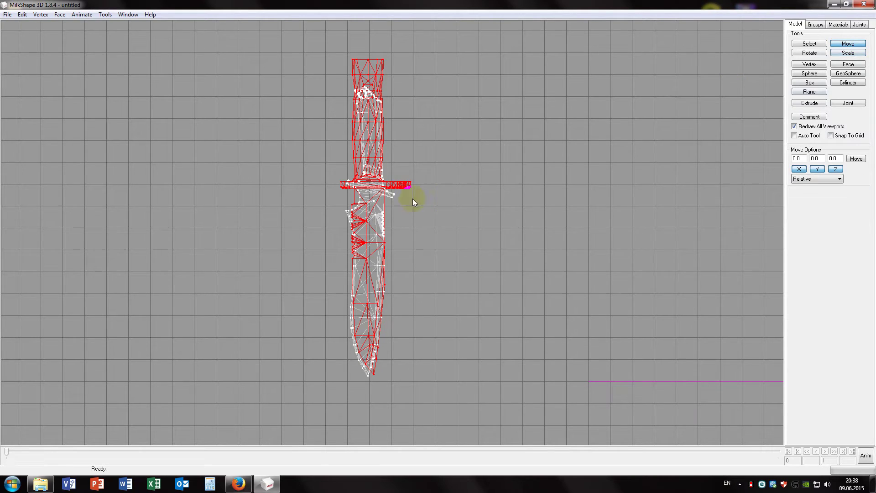
{"action": "left_click_drag", "start_coordinate": [375, 193], "coordinate": [474, 194]}
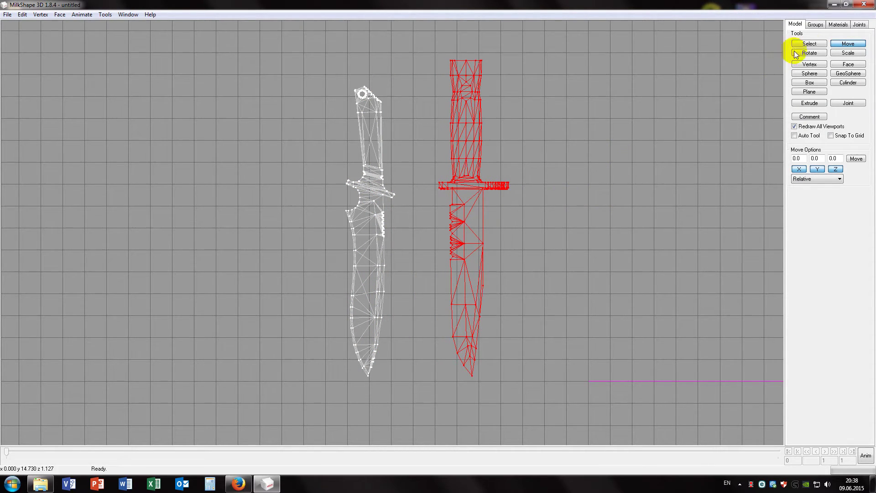
Select only the bayonet's blade group and move it down along the Y axis, away from the guard.
{"action": "left_click", "coordinate": [815, 24]}
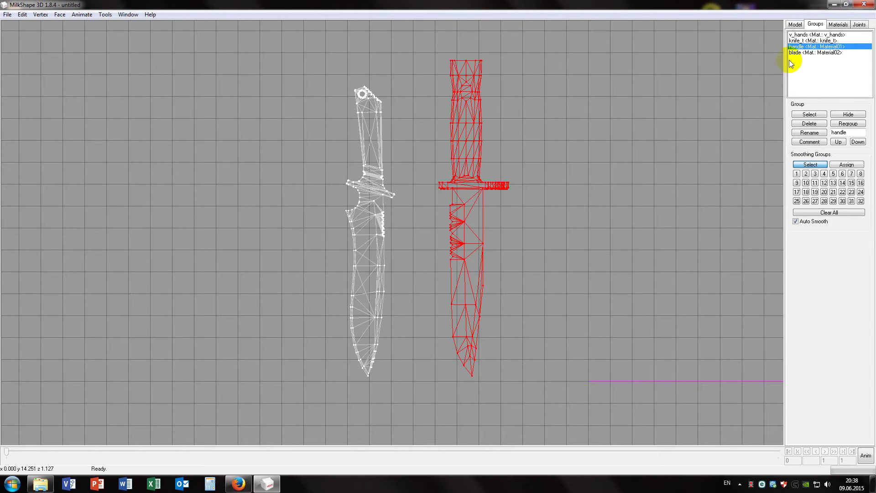
{"action": "left_click", "coordinate": [724, 56]}
{"action": "double_click", "coordinate": [792, 51]}
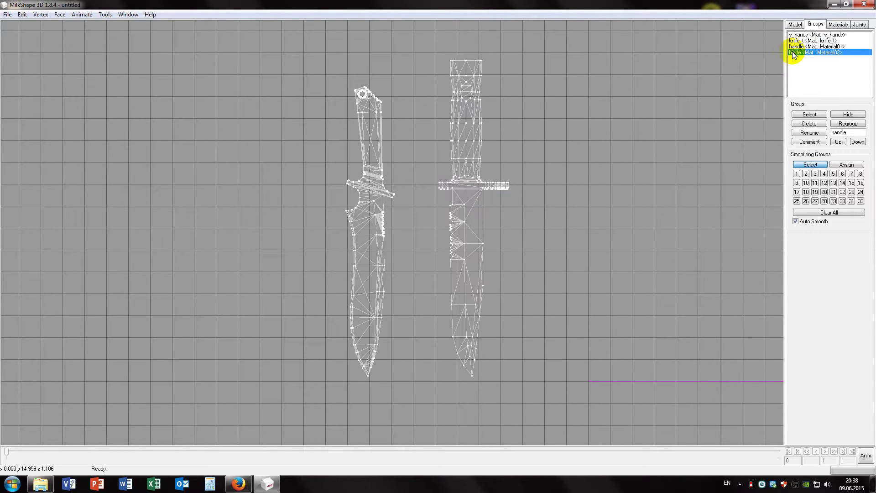
{"action": "left_click", "coordinate": [796, 25]}
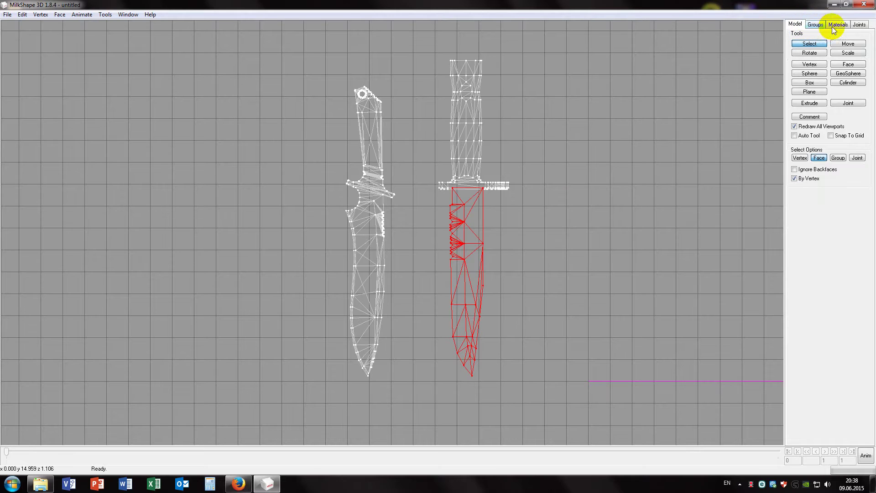
{"action": "left_click", "coordinate": [847, 44]}
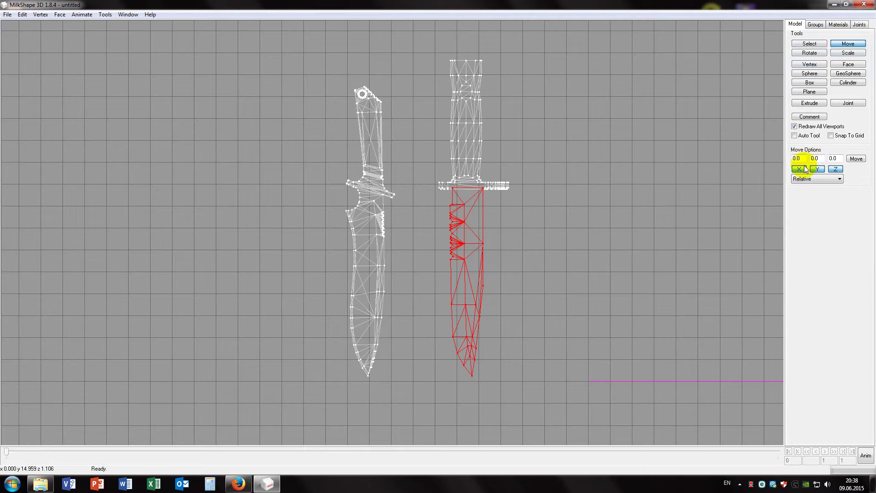
{"action": "left_click_drag", "start_coordinate": [473, 222], "coordinate": [472, 238]}
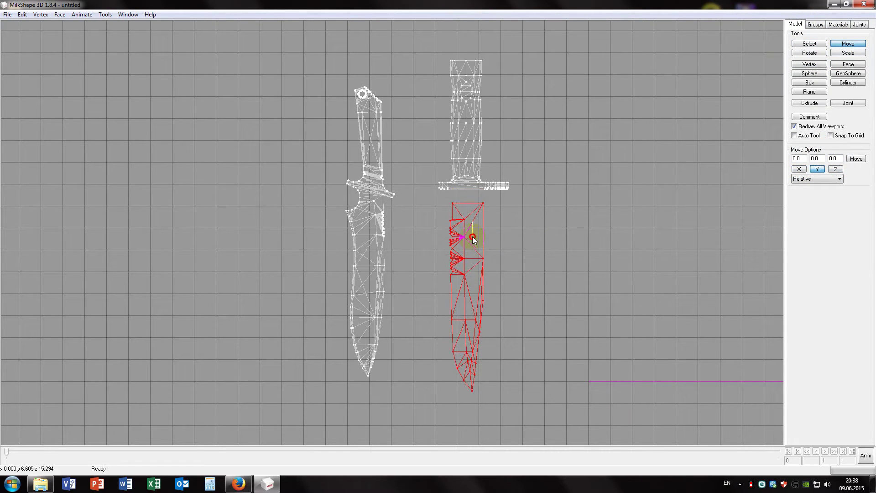
Select the bayonet's handle with its guard and scale it down in 0.99 steps on all axes about its center of mass.
{"action": "left_click", "coordinate": [805, 45]}
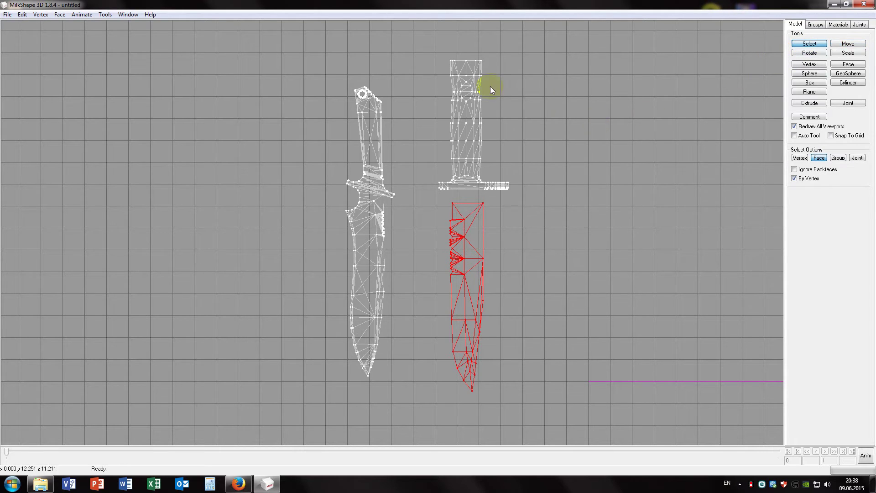
{"action": "left_click_drag", "start_coordinate": [528, 193], "coordinate": [529, 192]}
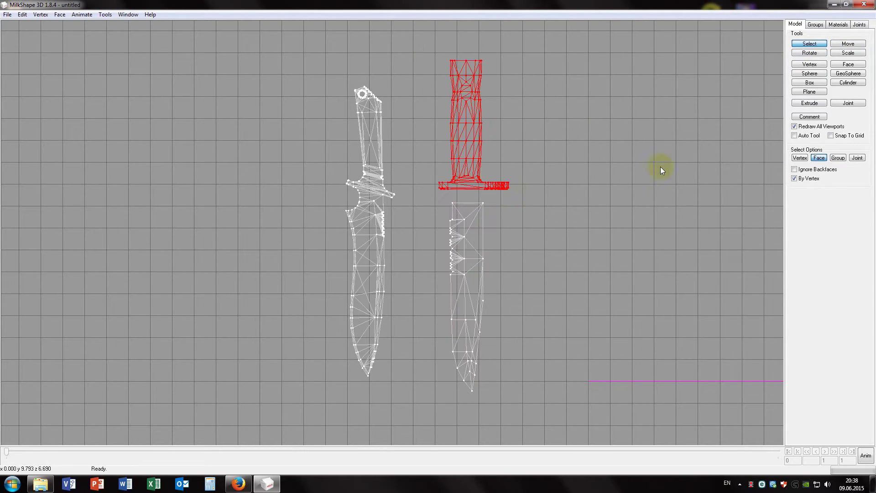
{"action": "left_click", "coordinate": [847, 52]}
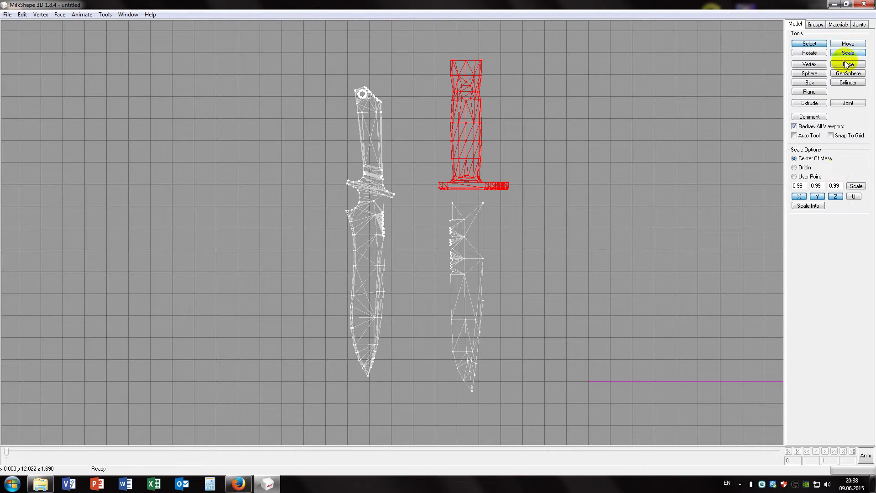
{"action": "left_click", "coordinate": [856, 186]}
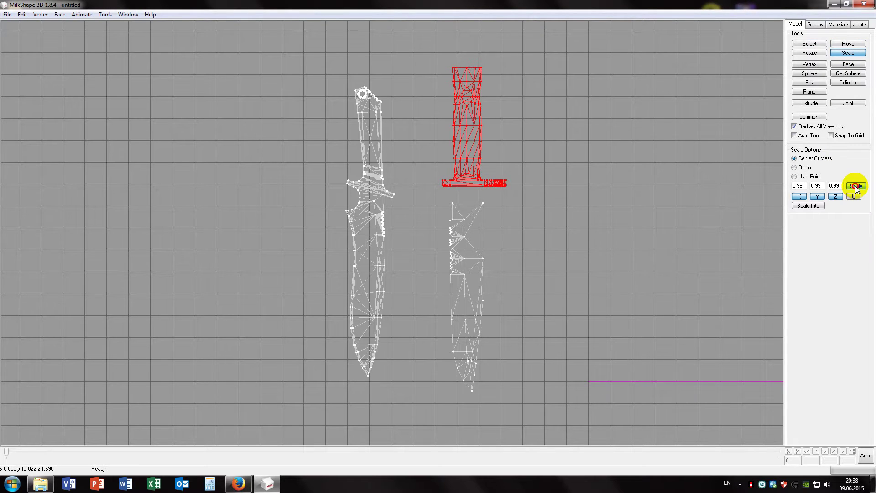
{"action": "left_click", "coordinate": [856, 186]}
Move the reduced handle along Y and Z so its guard meets the upper end of the separated blade.
{"action": "left_click", "coordinate": [849, 44]}
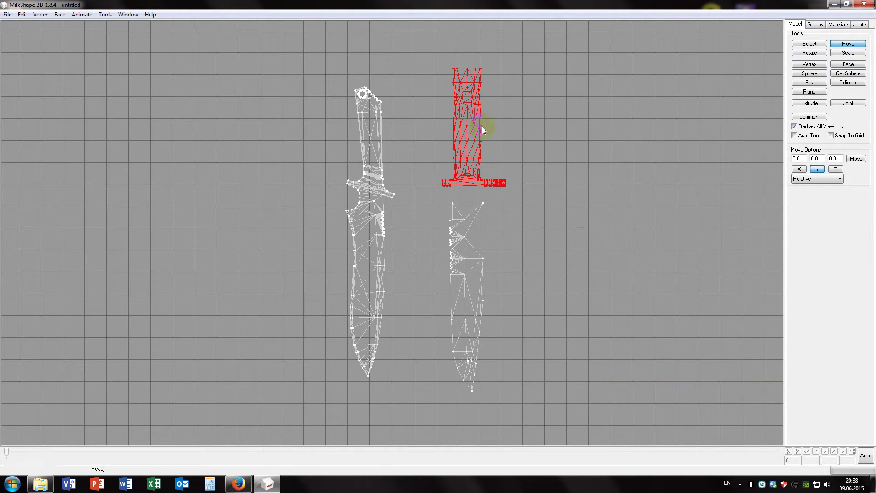
{"action": "left_click_drag", "start_coordinate": [471, 123], "coordinate": [472, 142]}
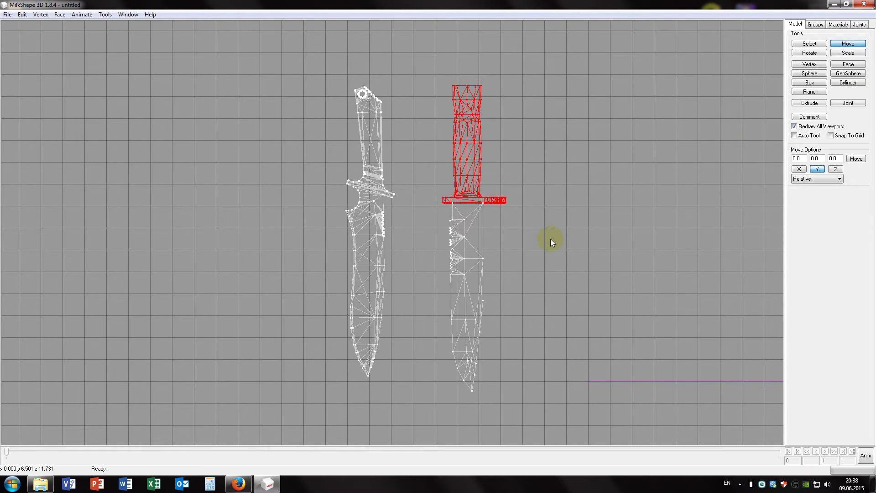
{"action": "left_click_drag", "start_coordinate": [551, 244], "coordinate": [558, 179], "text": "shift"}
{"action": "left_click_drag", "start_coordinate": [608, 240], "coordinate": [470, 250], "text": "ctrl"}
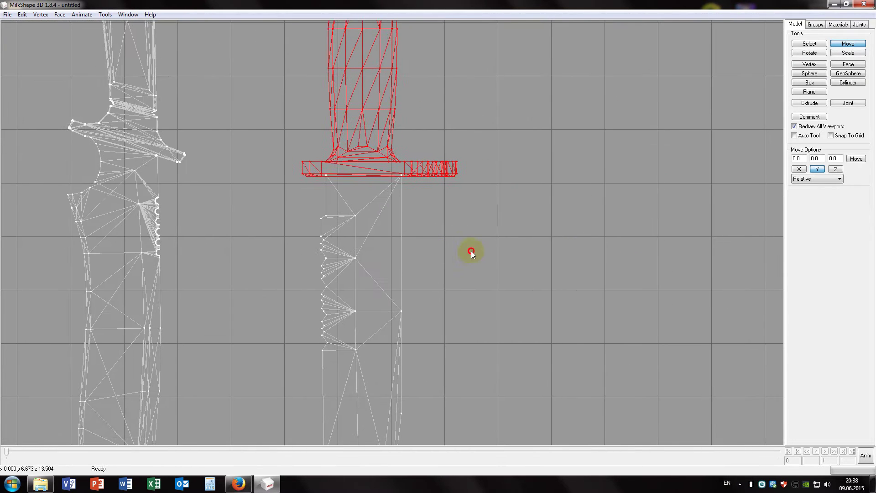
{"action": "scroll", "coordinate": [566, 190], "scroll_direction": "up", "scroll_amount": 2}
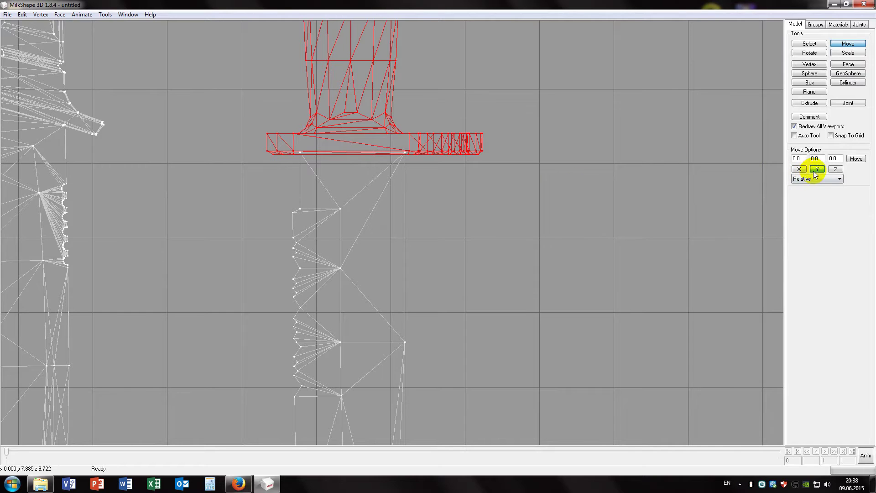
{"action": "left_click_drag", "start_coordinate": [429, 150], "coordinate": [423, 147]}
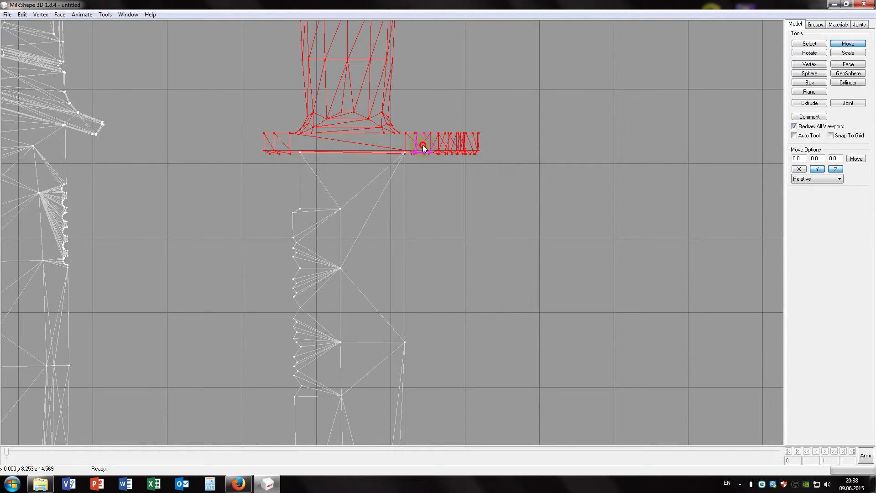
{"action": "scroll", "coordinate": [485, 214], "scroll_direction": "down", "scroll_amount": 7}
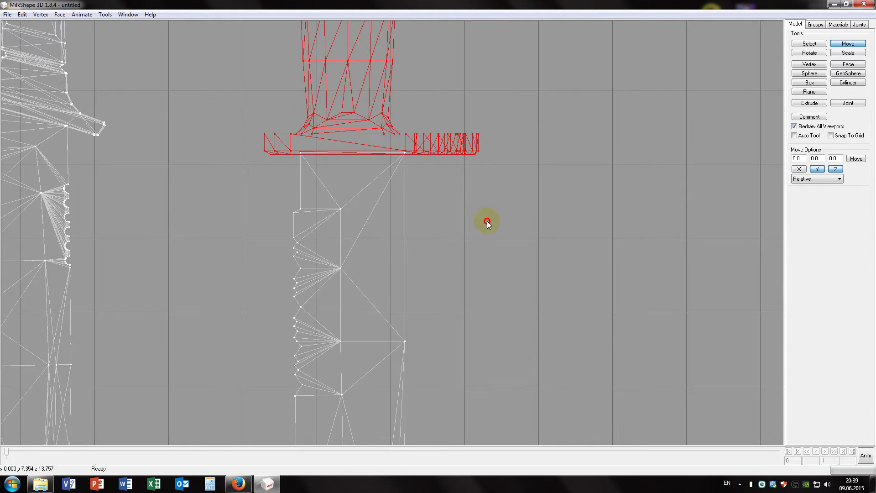
{"action": "scroll", "coordinate": [523, 316], "scroll_direction": "up", "scroll_amount": 3}
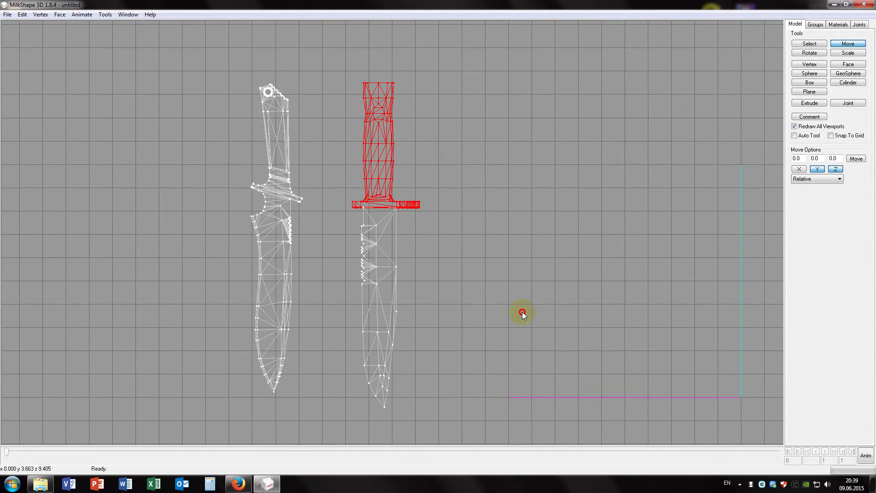
Scale the handle and guard down further by 0.99 on all axes so they better match the original knife's handle.
{"action": "left_click", "coordinate": [848, 54]}
{"action": "left_click", "coordinate": [856, 186]}
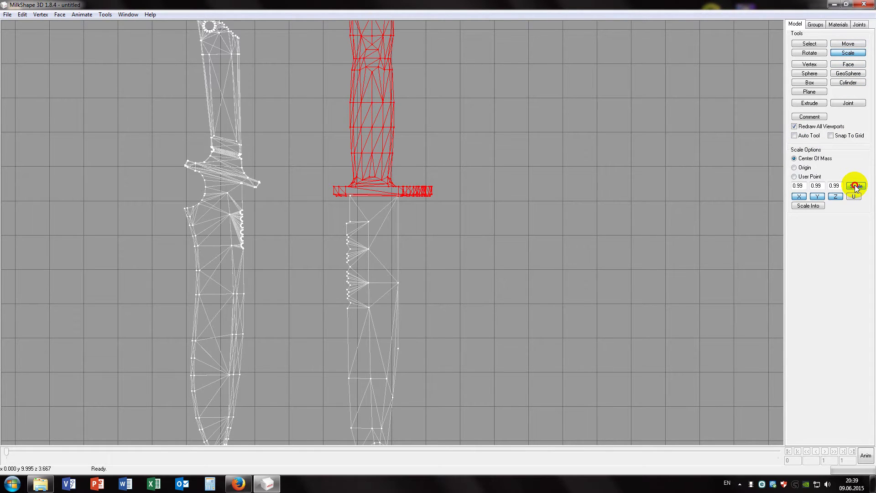
{"action": "left_click", "coordinate": [855, 187]}
{"action": "left_click", "coordinate": [856, 186]}
{"action": "left_click", "coordinate": [856, 186]}
{"action": "left_click", "coordinate": [856, 186]}
{"action": "left_click", "coordinate": [855, 186]}
{"action": "scroll", "coordinate": [547, 219], "scroll_direction": "up", "scroll_amount": 5}
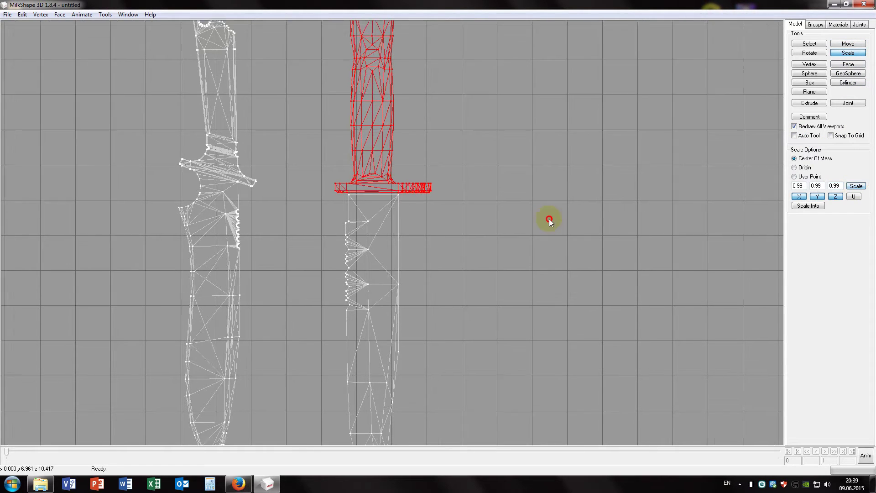
Move the handle down along Y to close the gap between guard and blade, and center it over the blade.
{"action": "left_click", "coordinate": [835, 45]}
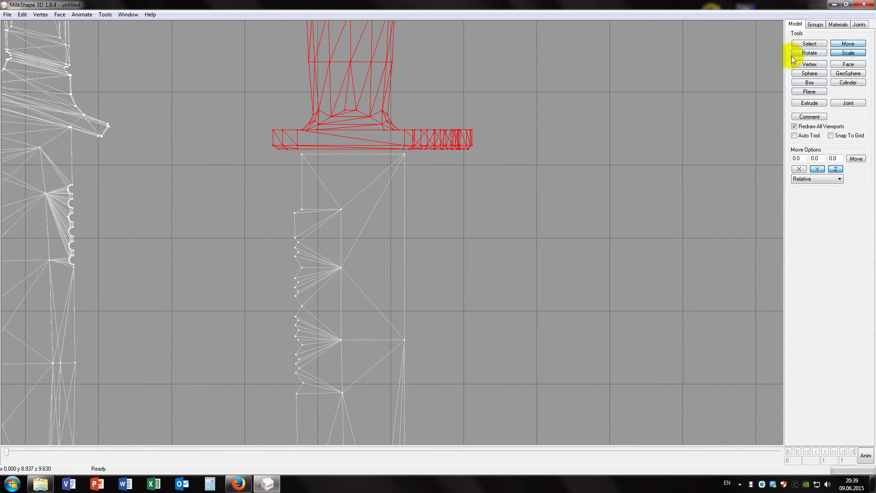
{"action": "left_click_drag", "start_coordinate": [369, 145], "coordinate": [362, 149]}
{"action": "left_click_drag", "start_coordinate": [363, 149], "coordinate": [369, 149]}
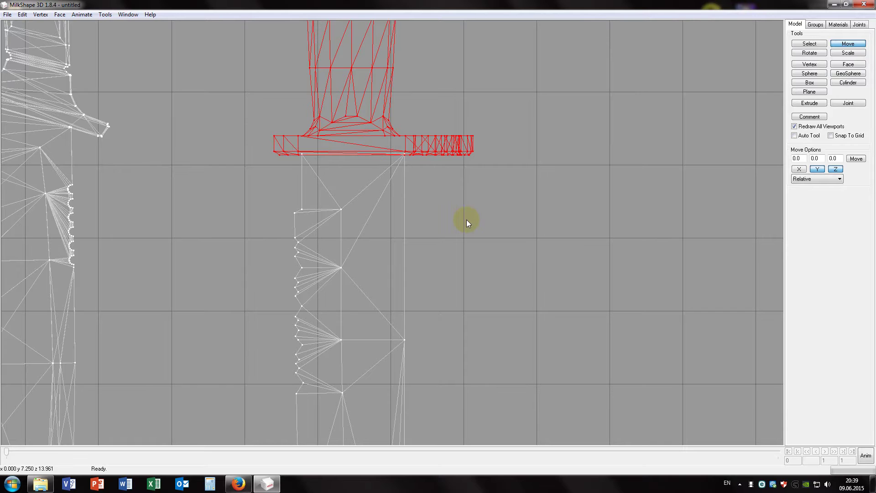
Examine the reassembled bayonet beside the original knife in the 3D view and from the front.
{"action": "key", "text": "space"}
{"action": "left_click_drag", "start_coordinate": [562, 307], "coordinate": [554, 308]}
{"action": "key", "text": "space"}
{"action": "scroll", "coordinate": [384, 122], "scroll_direction": "up", "scroll_amount": 3}
{"action": "left_click_drag", "start_coordinate": [384, 122], "coordinate": [450, 192]}
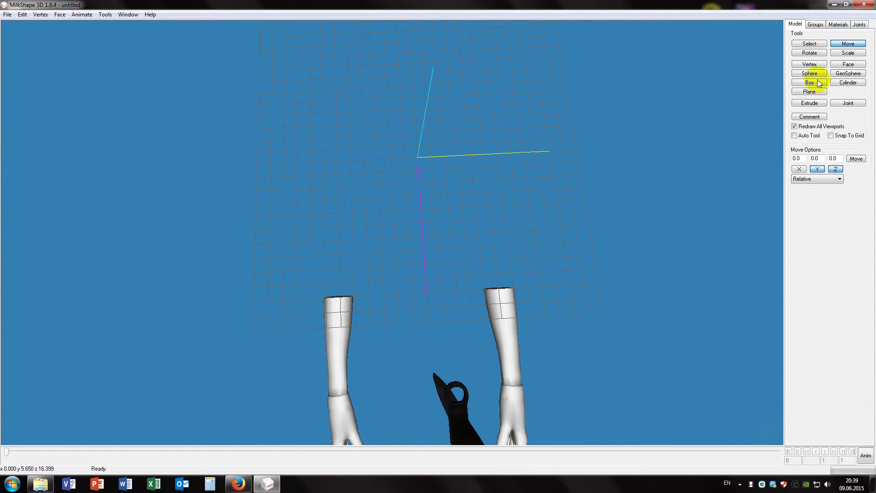
{"action": "left_click", "coordinate": [860, 26]}
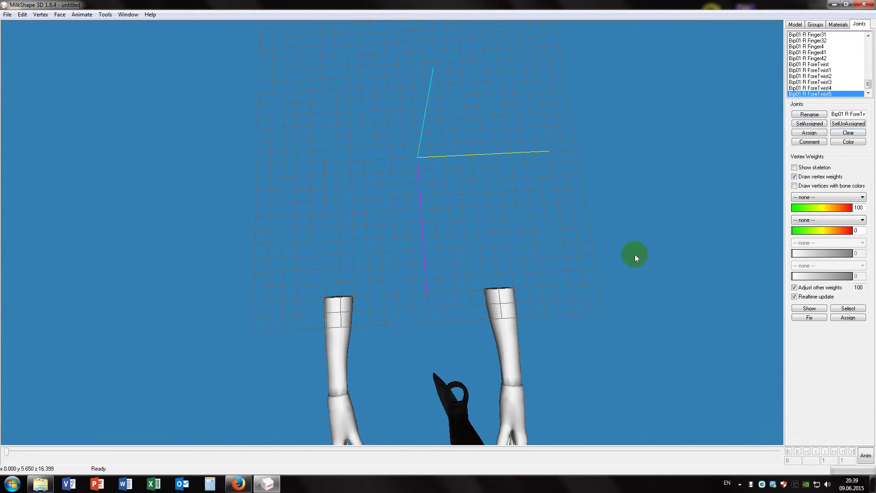
{"action": "left_click_drag", "start_coordinate": [593, 278], "coordinate": [512, 278]}
{"action": "right_click_drag", "start_coordinate": [512, 279], "coordinate": [407, 224]}
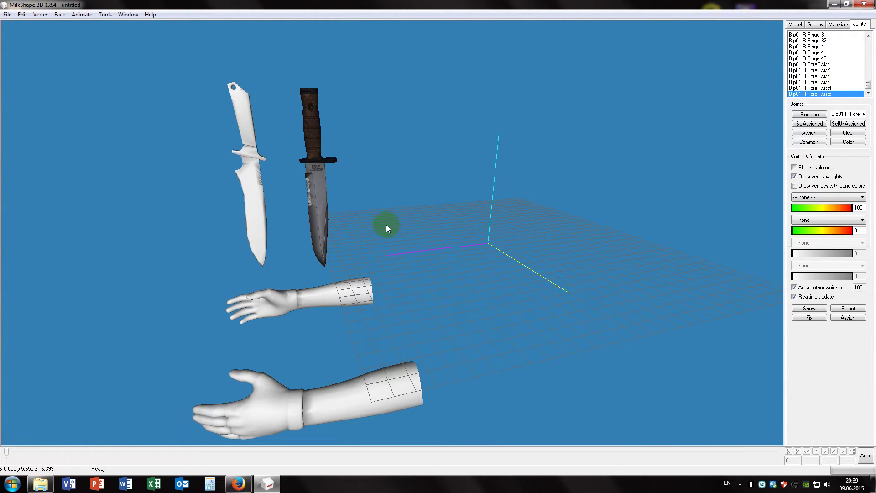
{"action": "left_click_drag", "start_coordinate": [387, 225], "coordinate": [363, 222]}
{"action": "key", "text": "Tab"}
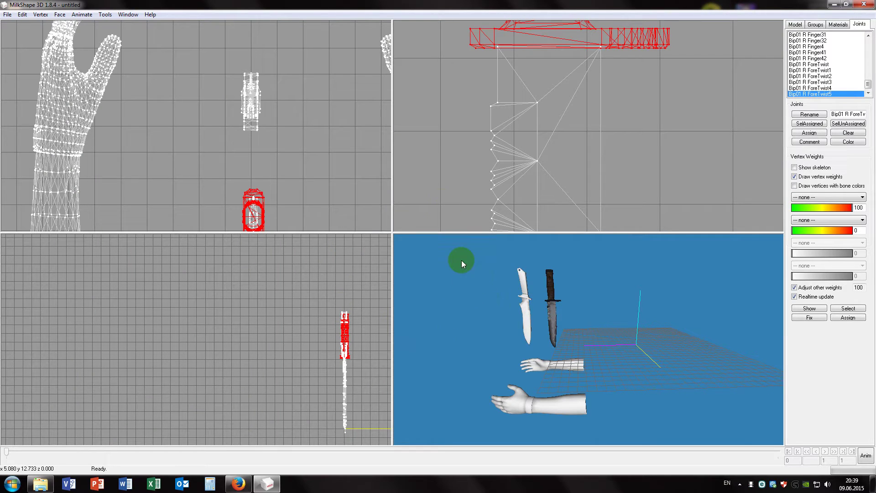
{"action": "key", "text": "Tab"}
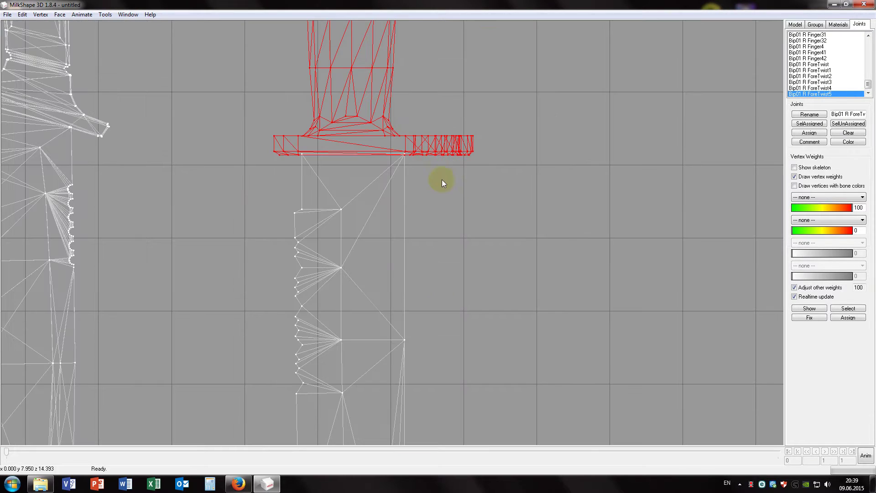
{"action": "left_click", "coordinate": [491, 253]}
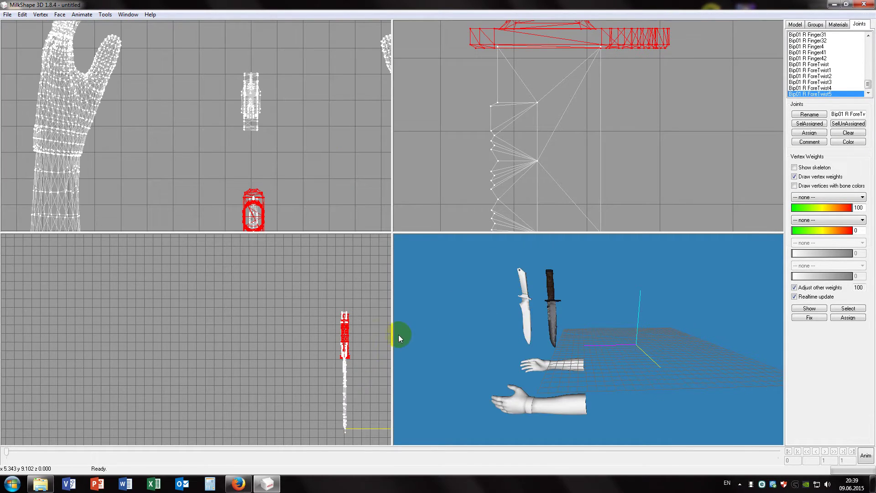
{"action": "key", "text": "Tab"}
{"action": "scroll", "coordinate": [530, 288], "scroll_direction": "up", "scroll_amount": 5}
{"action": "left_click_drag", "start_coordinate": [534, 288], "coordinate": [89, 216], "text": "ctrl"}
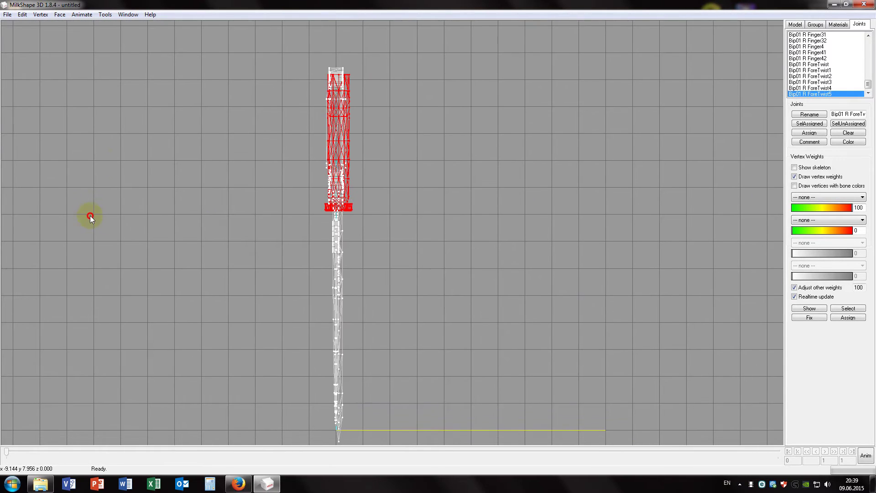
{"action": "left_click", "coordinate": [388, 223]}
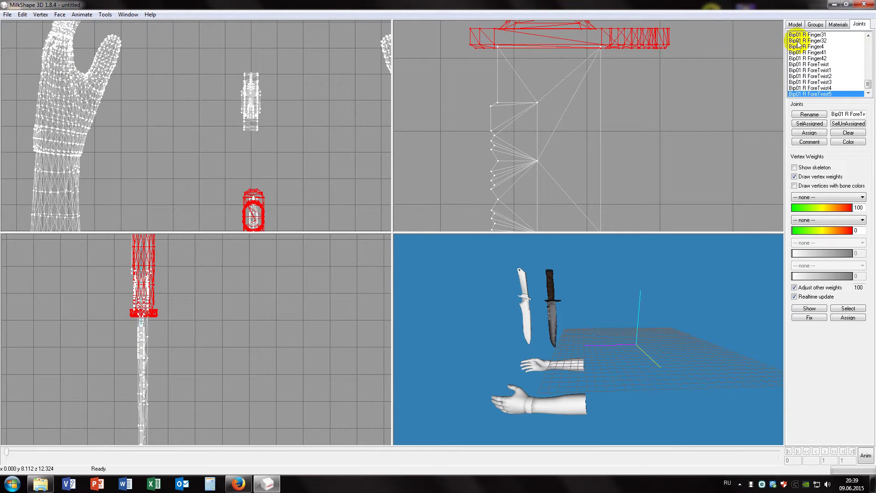
Select the handle and blade groups together and move the bayonet in the top view, closer to and beside the original knife.
{"action": "left_click", "coordinate": [815, 24]}
{"action": "left_click", "coordinate": [797, 47]}
{"action": "left_click", "coordinate": [799, 53]}
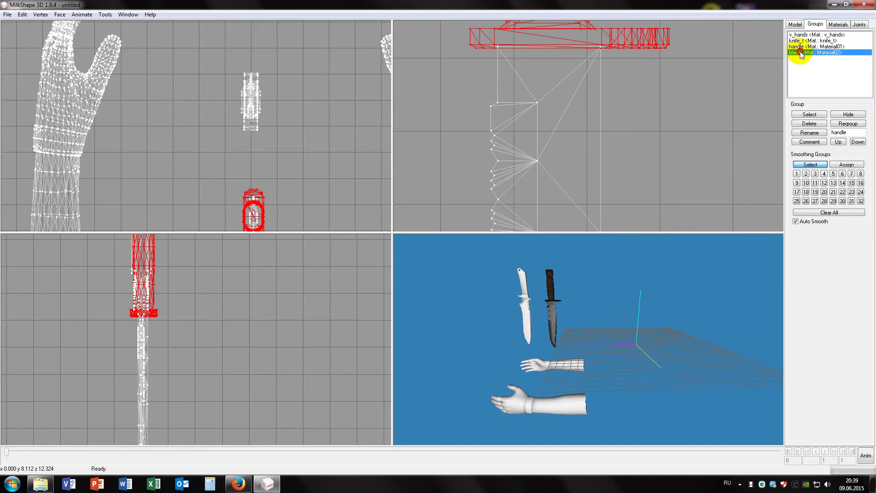
{"action": "double_click", "coordinate": [799, 53]}
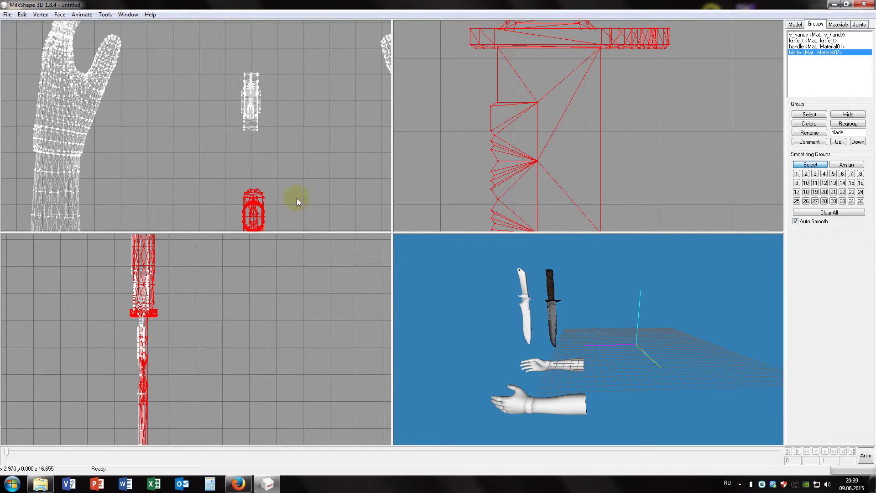
{"action": "left_click", "coordinate": [795, 24]}
{"action": "left_click", "coordinate": [842, 44]}
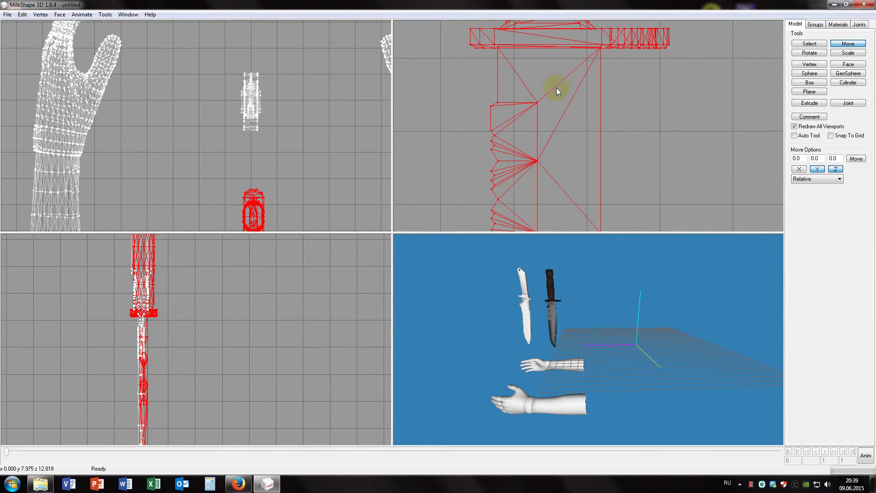
{"action": "left_click_drag", "start_coordinate": [255, 211], "coordinate": [385, 169]}
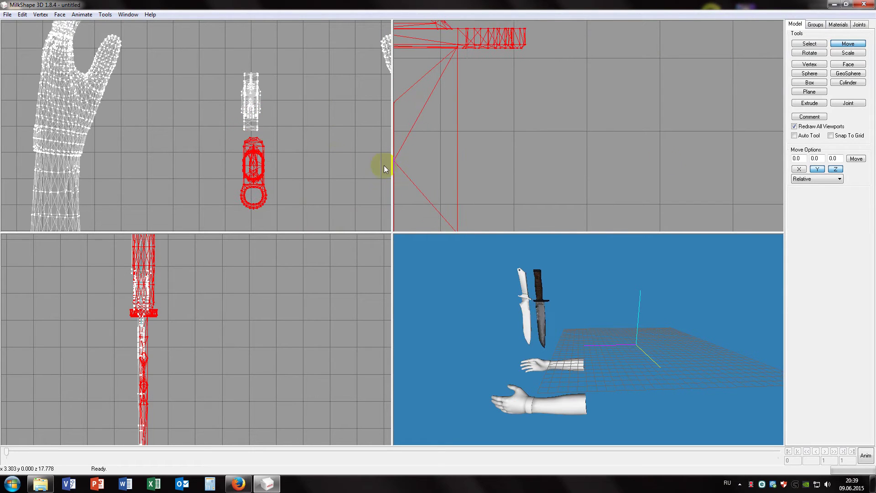
{"action": "left_click_drag", "start_coordinate": [263, 160], "coordinate": [327, 140]}
Examine the bayonet's handle, guard and blade thickness against the original knife in the front view.
{"action": "key", "text": "Return"}
{"action": "scroll", "coordinate": [339, 317], "scroll_direction": "up", "scroll_amount": 4}
{"action": "scroll", "coordinate": [510, 220], "scroll_direction": "up", "scroll_amount": 1}
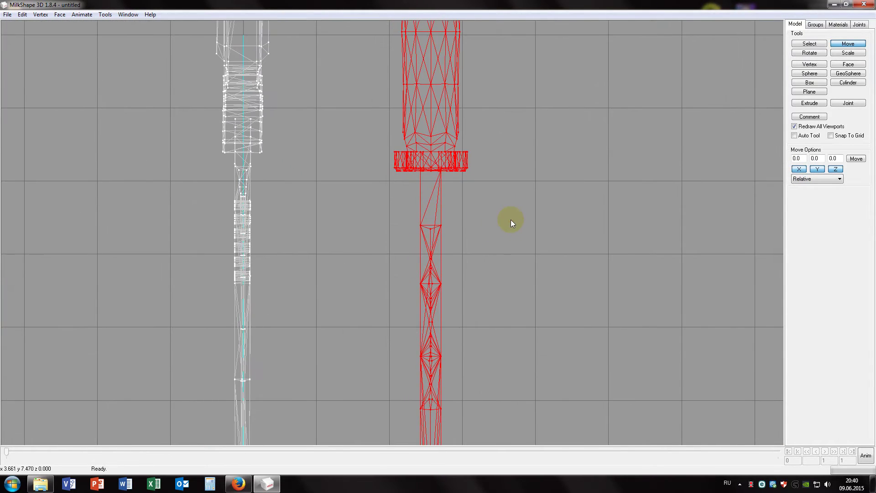
{"action": "left_click_drag", "start_coordinate": [510, 220], "coordinate": [474, 85], "text": "ctrl"}
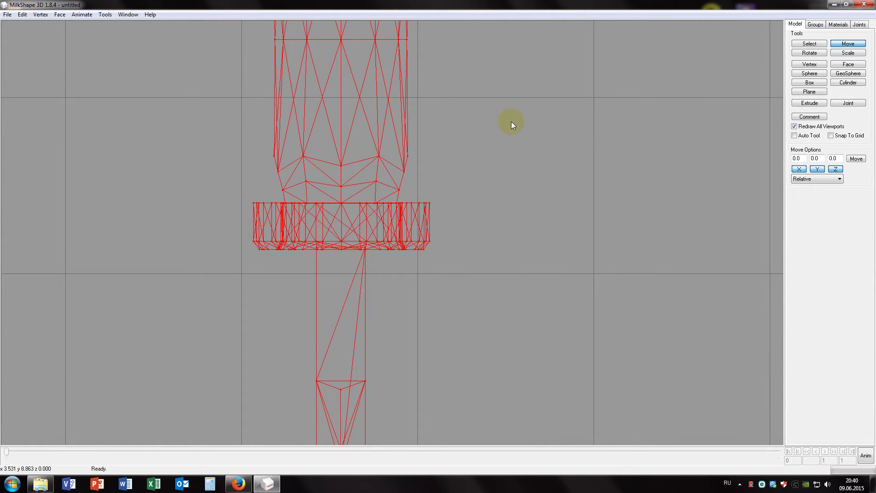
{"action": "left_click_drag", "start_coordinate": [511, 121], "coordinate": [560, 360], "text": "shift"}
{"action": "scroll", "coordinate": [524, 305], "scroll_direction": "down", "scroll_amount": 8}
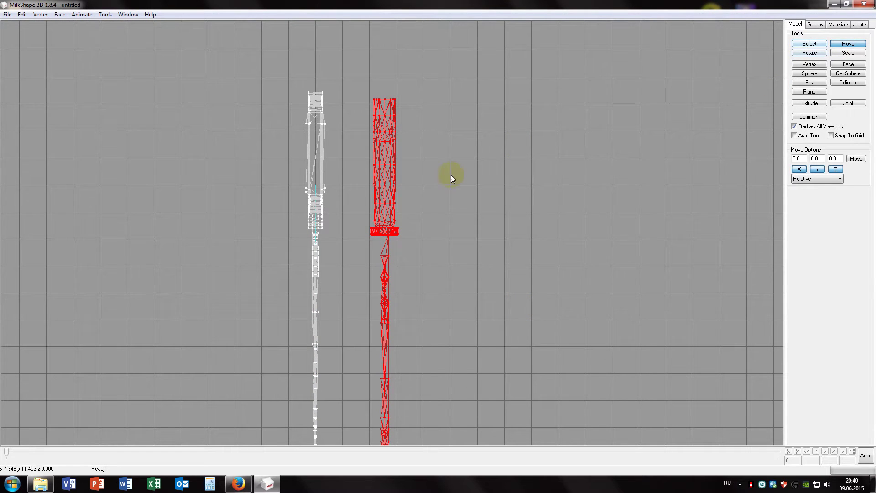
Move the bayonet over the original knife, matching its position in the front and top views.
{"action": "left_click_drag", "start_coordinate": [382, 177], "coordinate": [319, 171]}
{"action": "double_click", "coordinate": [361, 174]}
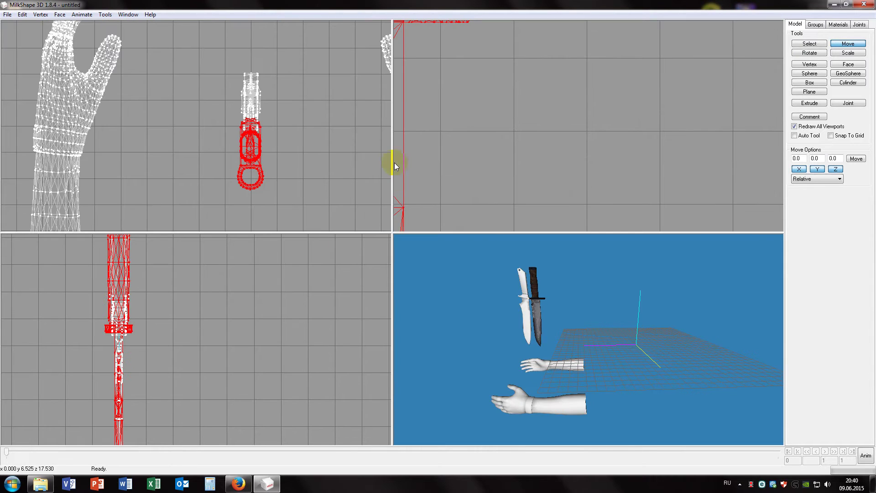
{"action": "left_click_drag", "start_coordinate": [256, 146], "coordinate": [250, 96]}
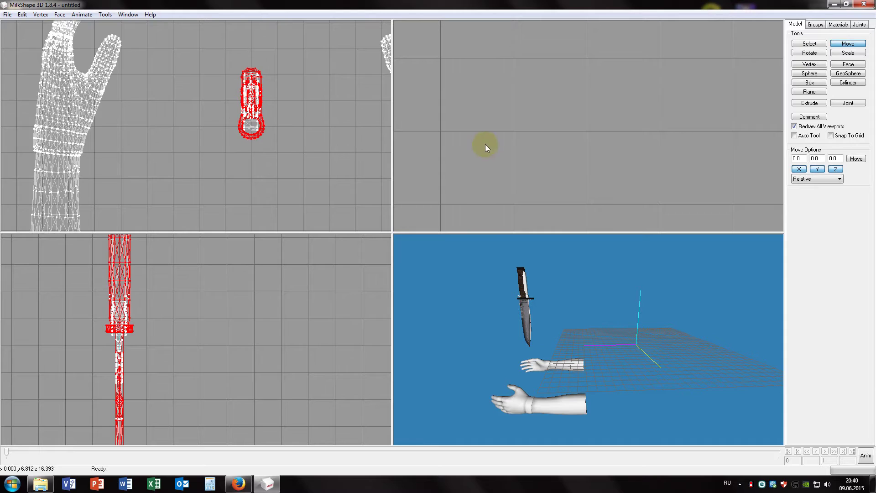
Align the bayonet's handle and guard with the original knife in the side view.
{"action": "double_click", "coordinate": [517, 126]}
{"action": "left_click_drag", "start_coordinate": [464, 172], "coordinate": [519, 235], "text": "shift"}
{"action": "mouse_move", "coordinate": [410, 210]}
{"action": "left_mouse_down", "text": "shift"}
{"action": "mouse_move", "coordinate": [374, 147]}
{"action": "mouse_move", "coordinate": [494, 251]}
{"action": "mouse_move", "coordinate": [408, 220]}
{"action": "left_mouse_up", "text": "shift"}
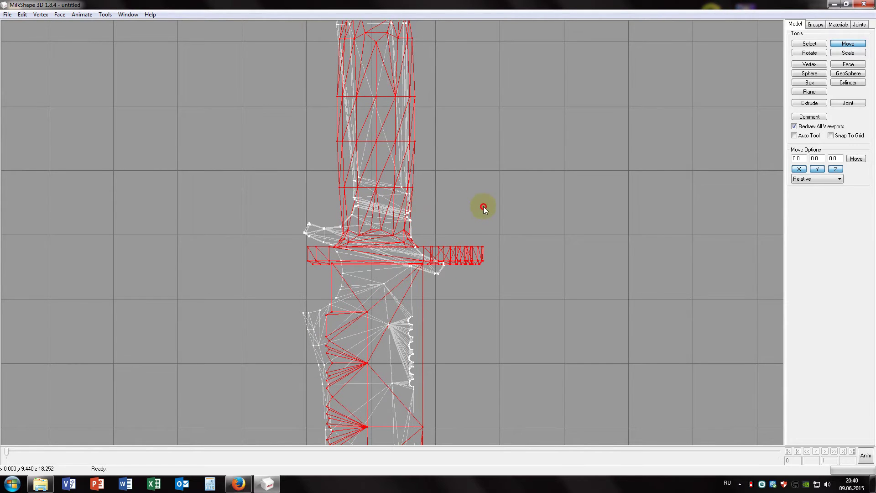
{"action": "left_click_drag", "start_coordinate": [483, 207], "coordinate": [496, 269], "text": "ctrl"}
{"action": "left_click_drag", "start_coordinate": [417, 255], "coordinate": [418, 243]}
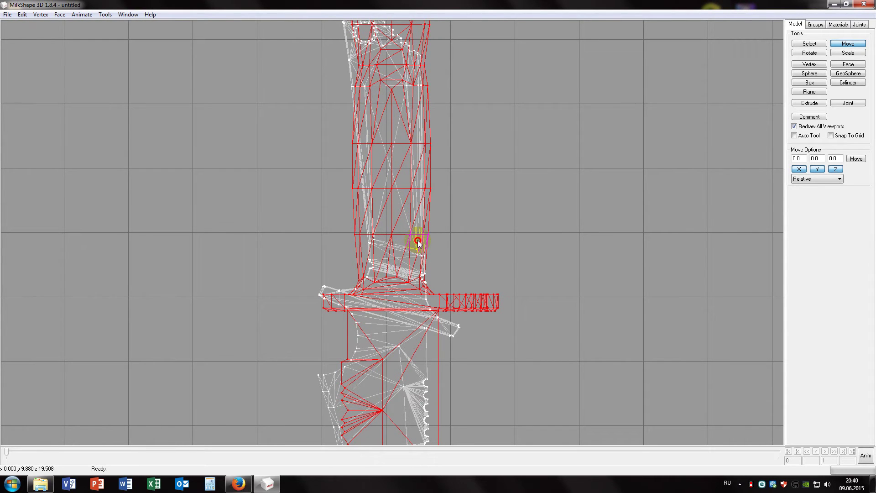
{"action": "mouse_move", "coordinate": [474, 230]}
{"action": "left_mouse_down", "text": "shift"}
{"action": "mouse_move", "coordinate": [476, 251]}
{"action": "mouse_move", "coordinate": [467, 228]}
{"action": "left_mouse_up", "text": "shift"}
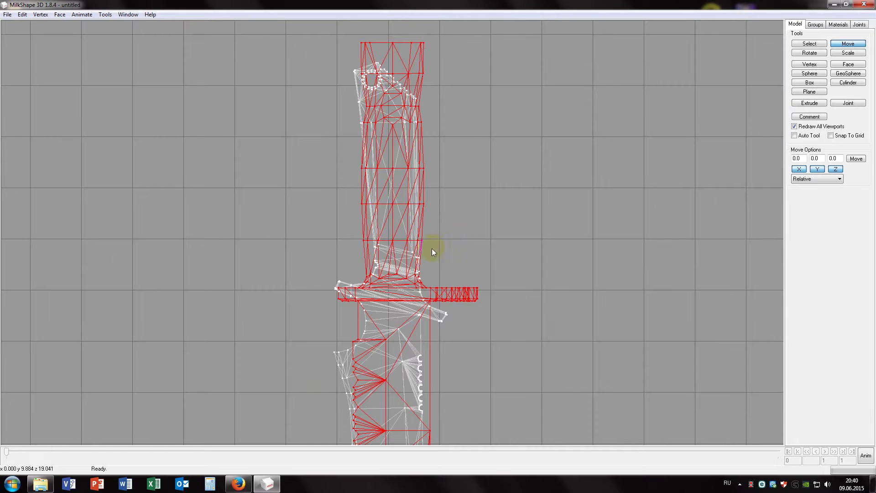
Nudge the bayonet slightly down along Y and sideways along Z so its grip fits the original knife's handle.
{"action": "left_click", "coordinate": [806, 170]}
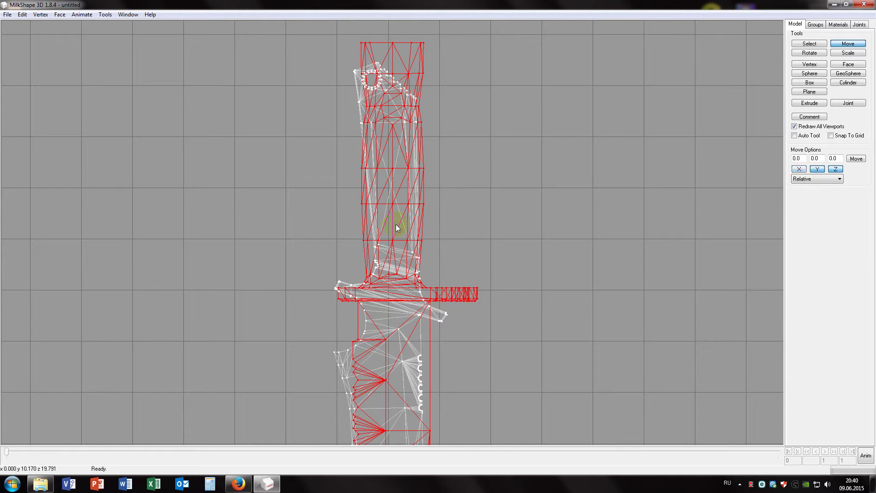
{"action": "left_click_drag", "start_coordinate": [396, 224], "coordinate": [397, 225]}
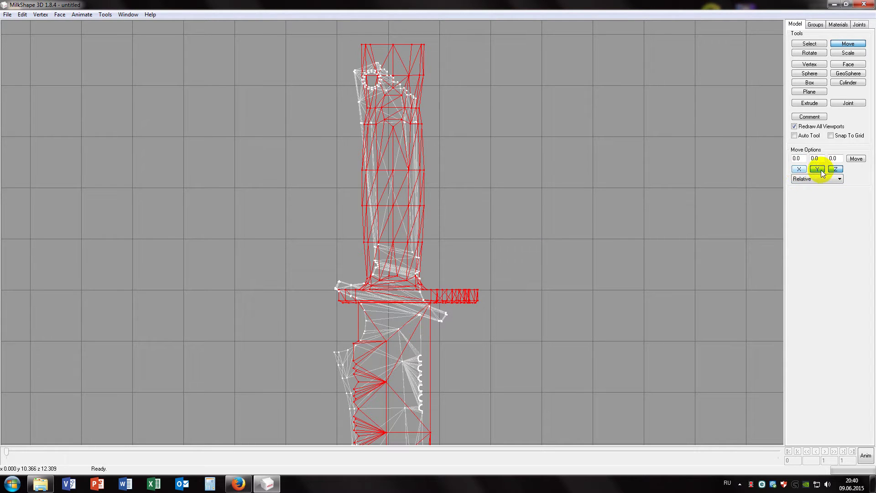
{"action": "left_click_drag", "start_coordinate": [406, 232], "coordinate": [405, 232]}
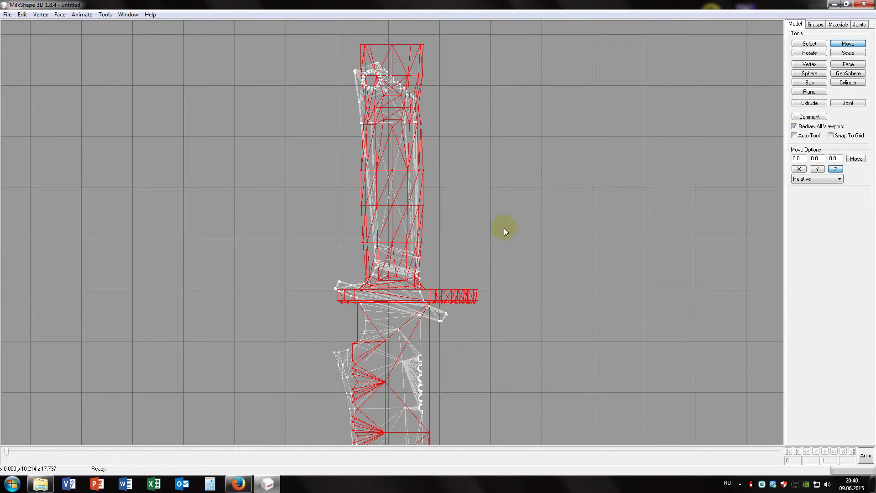
{"action": "left_click_drag", "start_coordinate": [411, 206], "coordinate": [410, 205]}
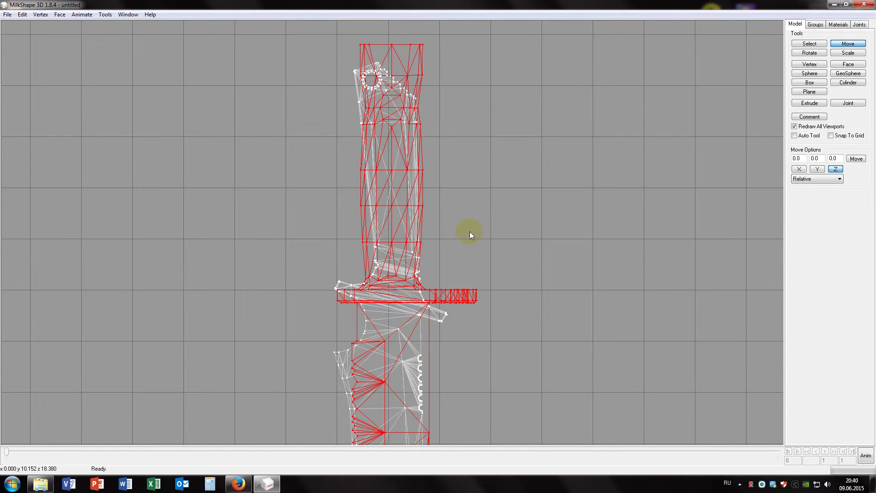
Shift the bayonet along X in the front view to center its blade on the original knife's blade.
{"action": "key", "text": "space"}
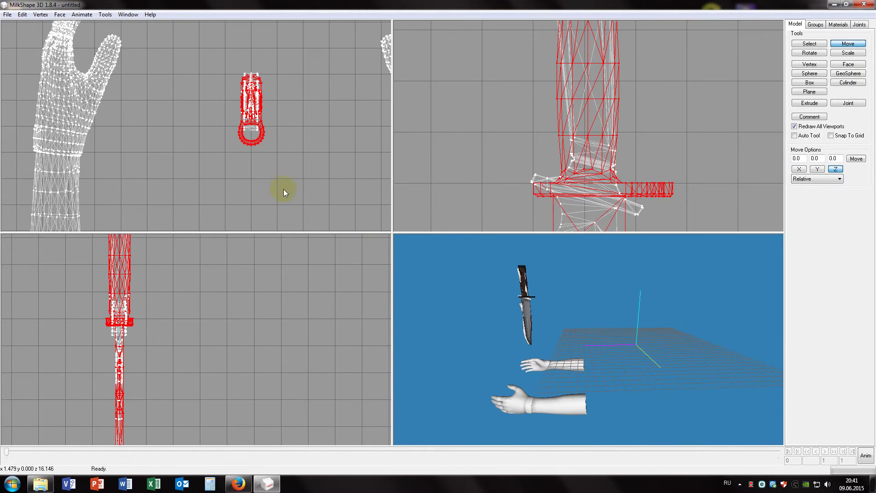
{"action": "key", "text": "space"}
{"action": "left_click_drag", "start_coordinate": [456, 264], "coordinate": [461, 229], "text": "shift"}
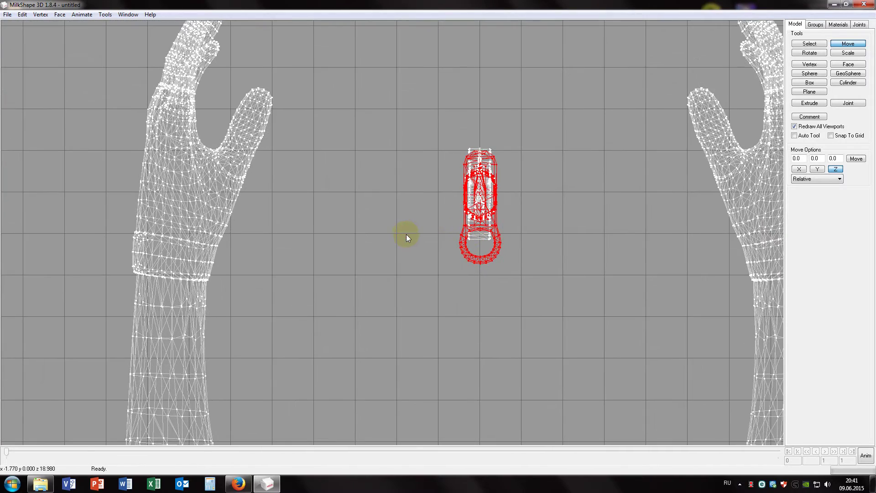
{"action": "key", "text": "space"}
{"action": "key", "text": "space"}
{"action": "left_click_drag", "start_coordinate": [388, 304], "coordinate": [579, 379], "text": "shift"}
{"action": "left_click_drag", "start_coordinate": [501, 225], "coordinate": [527, 204], "text": "ctrl"}
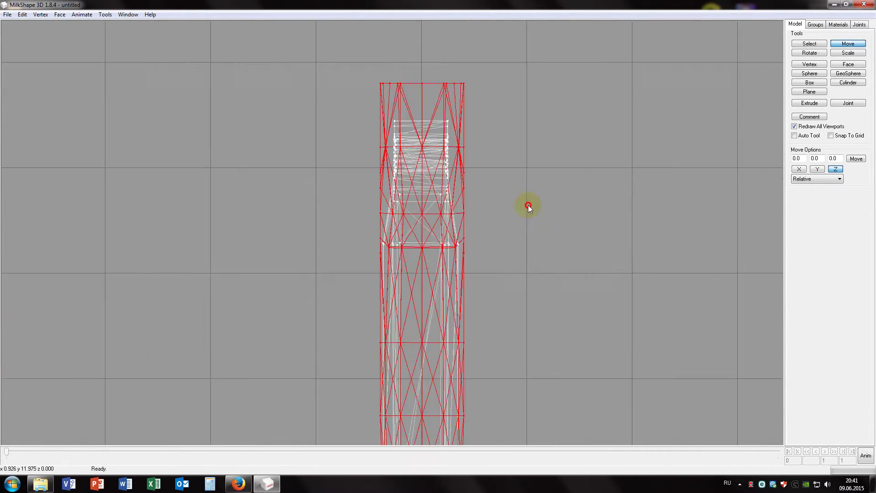
{"action": "right_click_drag", "start_coordinate": [528, 206], "coordinate": [579, 154]}
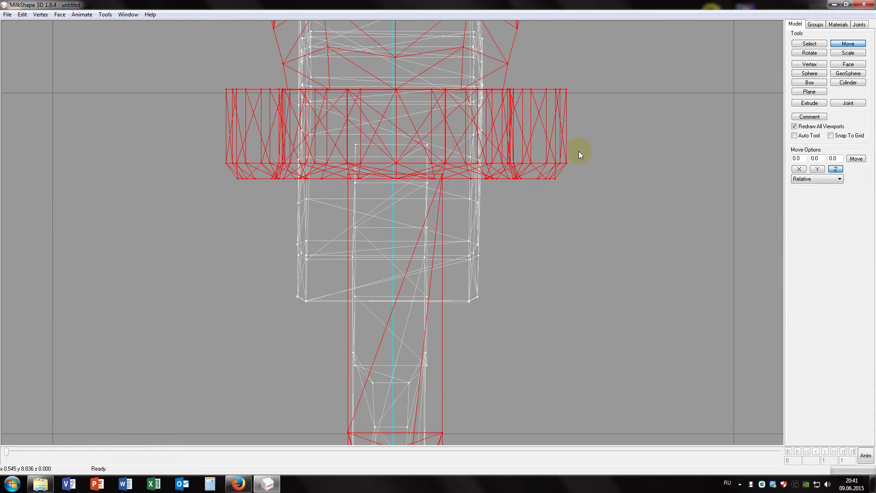
{"action": "right_click_drag", "start_coordinate": [574, 295], "coordinate": [569, 221]}
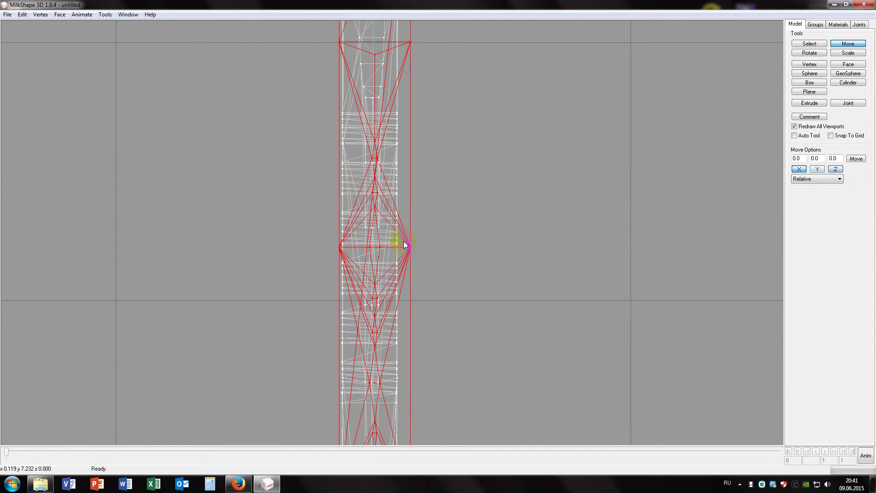
{"action": "left_click_drag", "start_coordinate": [404, 245], "coordinate": [393, 244]}
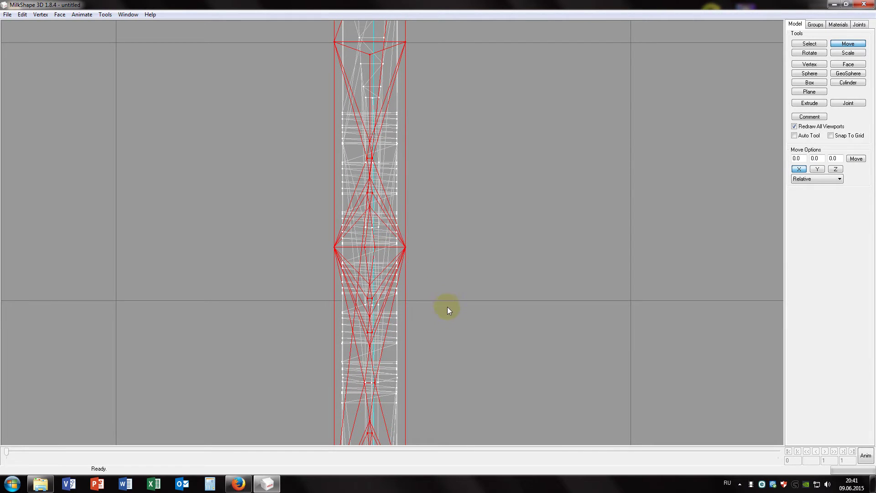
Fine-tune the bayonet's X position at the blade tip so its centerline matches the original knife's tip.
{"action": "left_click_drag", "start_coordinate": [460, 338], "coordinate": [462, 164], "text": "ctrl"}
{"action": "left_click_drag", "start_coordinate": [464, 313], "coordinate": [455, 170], "text": "ctrl"}
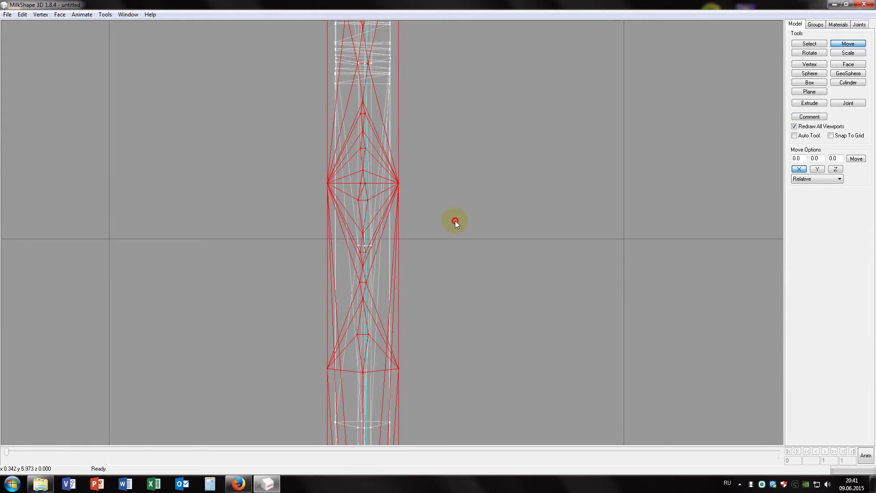
{"action": "left_click_drag", "start_coordinate": [453, 220], "coordinate": [450, 23], "text": "ctrl"}
{"action": "left_click_drag", "start_coordinate": [469, 288], "coordinate": [488, 93], "text": "ctrl"}
{"action": "left_click_drag", "start_coordinate": [370, 97], "coordinate": [370, 98], "text": "ctrl"}
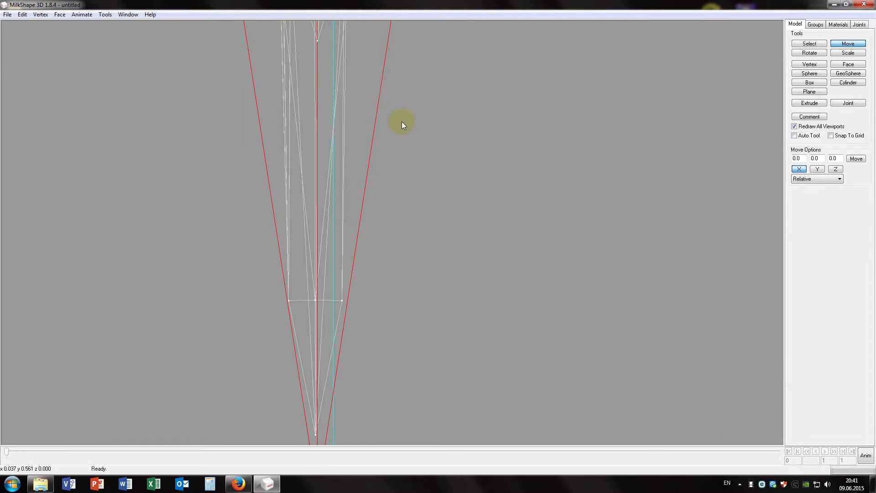
Examine the overlapping bayonet and original knife up close in the 3D view.
{"action": "left_click_drag", "start_coordinate": [486, 116], "coordinate": [478, 221], "text": "ctrl"}
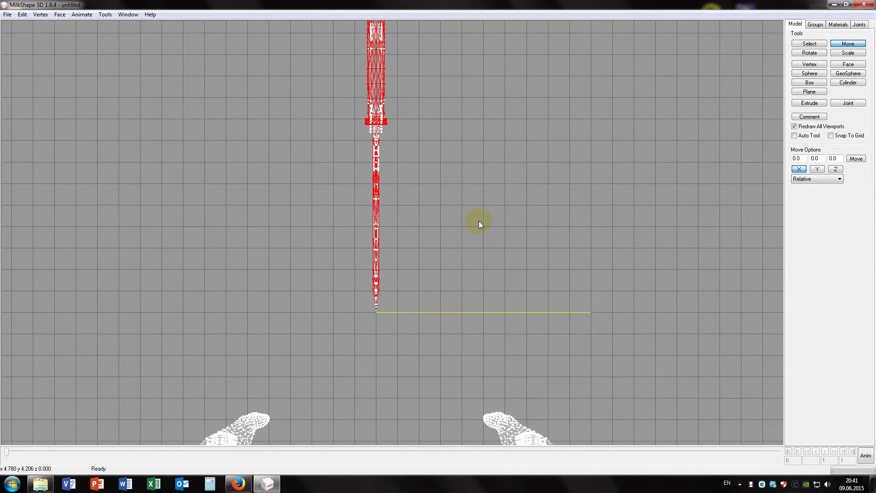
{"action": "key", "text": "space"}
{"action": "left_click_drag", "start_coordinate": [532, 289], "coordinate": [414, 107]}
{"action": "key", "text": "space"}
{"action": "key", "text": "space"}
{"action": "key", "text": "space"}
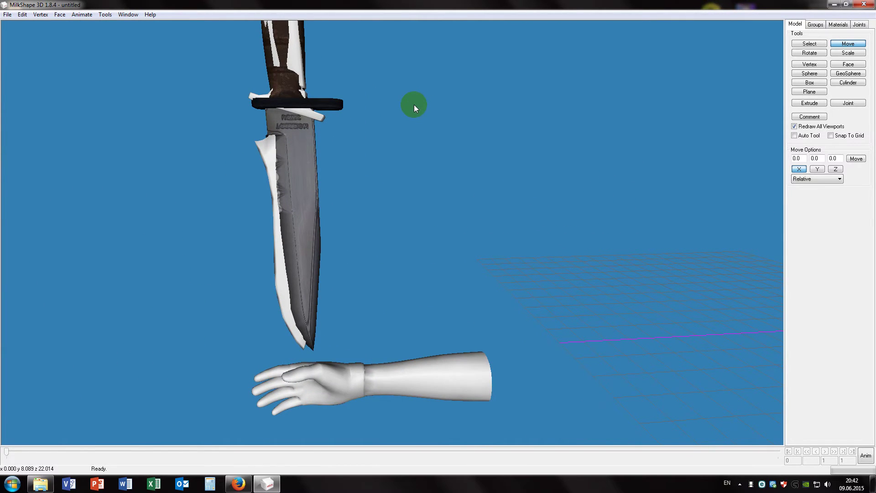
{"action": "left_click", "coordinate": [425, 115]}
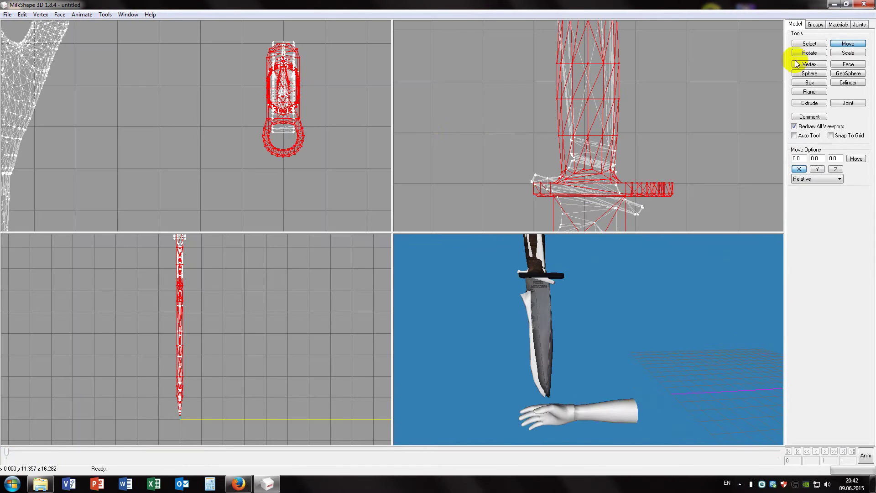
Deselect everything, then select the knife_t group and move it up along Y, clear of the bayonet.
{"action": "left_click", "coordinate": [805, 44]}
{"action": "key", "text": "ctrl+shift+a"}
{"action": "left_click", "coordinate": [815, 25]}
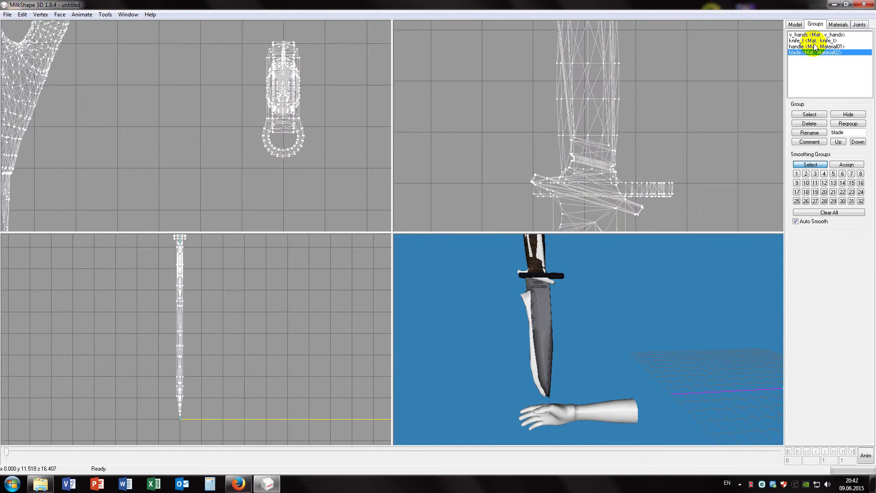
{"action": "double_click", "coordinate": [797, 41]}
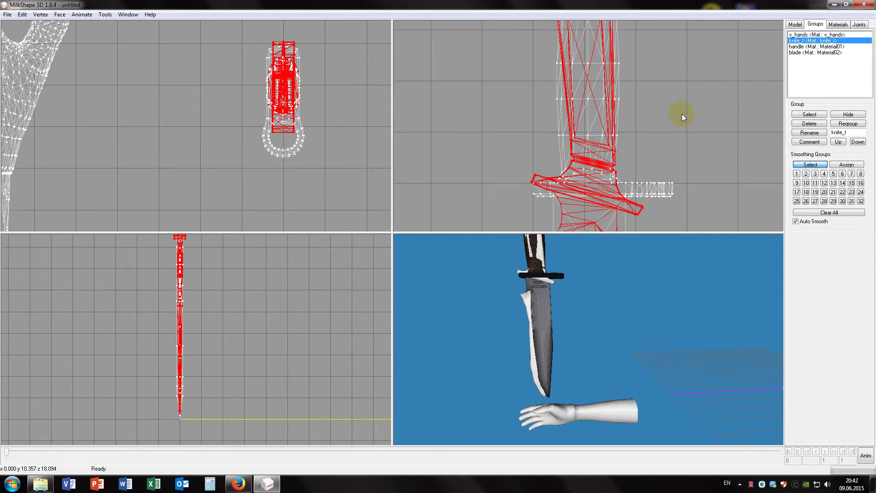
{"action": "scroll", "coordinate": [682, 117], "scroll_direction": "down", "scroll_amount": 5}
{"action": "left_click", "coordinate": [787, 24]}
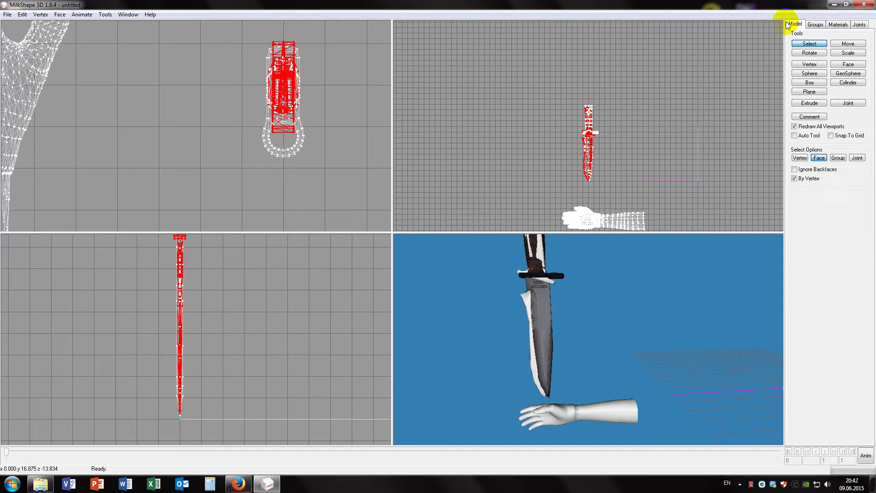
{"action": "left_click", "coordinate": [848, 44]}
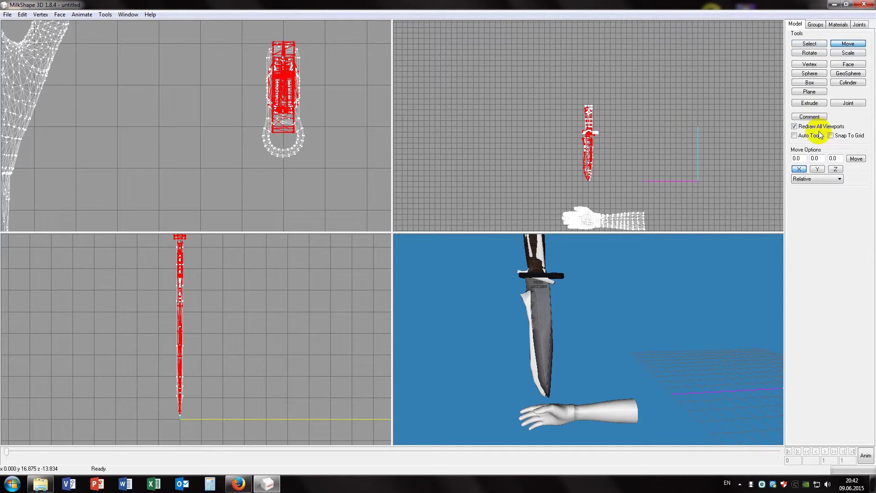
{"action": "left_click", "coordinate": [799, 168]}
{"action": "left_click_drag", "start_coordinate": [589, 132], "coordinate": [589, 68]}
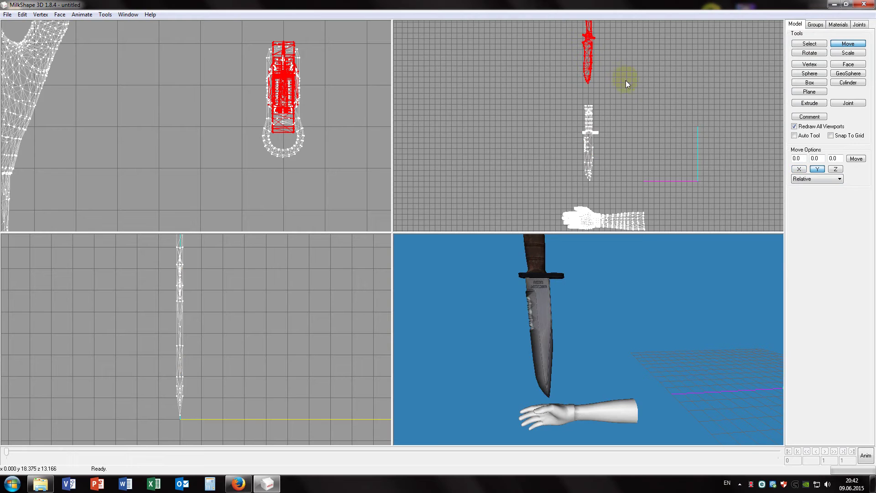
{"action": "left_click_drag", "start_coordinate": [626, 80], "coordinate": [628, 143], "text": "ctrl"}
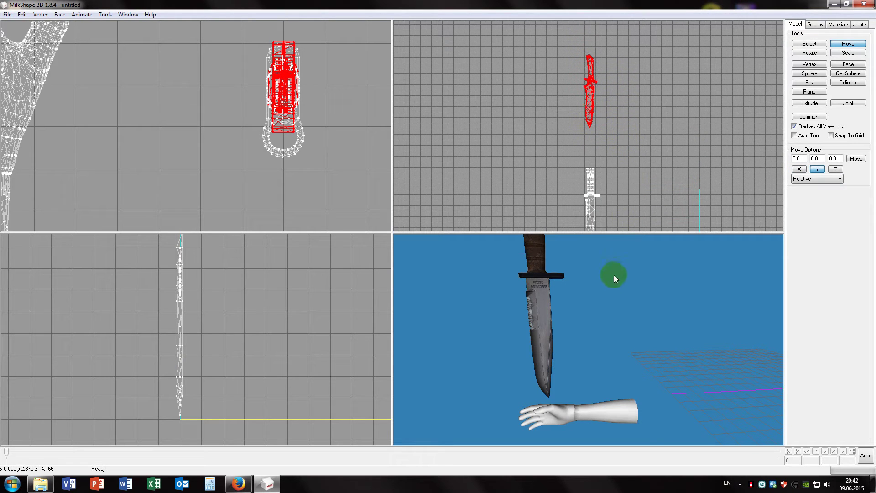
{"action": "left_click_drag", "start_coordinate": [614, 275], "coordinate": [566, 296]}
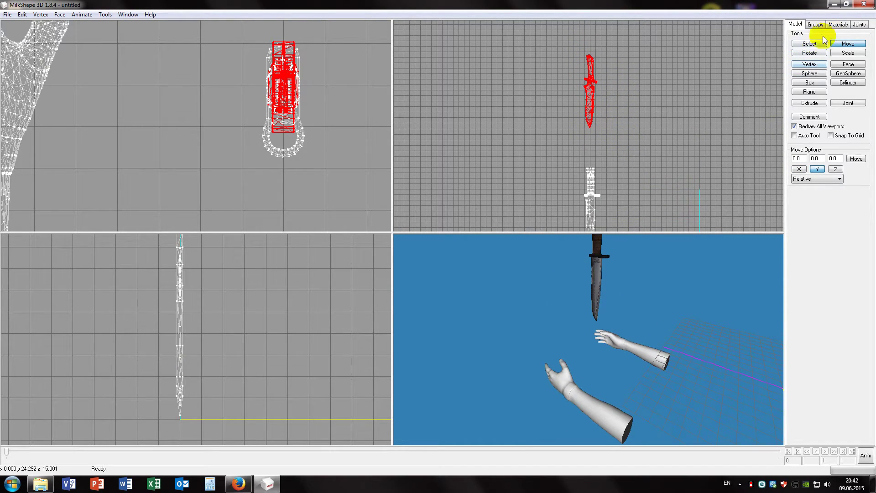
Clear the selection, show the skeleton, and select the knife joint to display its assigned vertices.
{"action": "left_click", "coordinate": [808, 43]}
{"action": "left_click", "coordinate": [859, 24]}
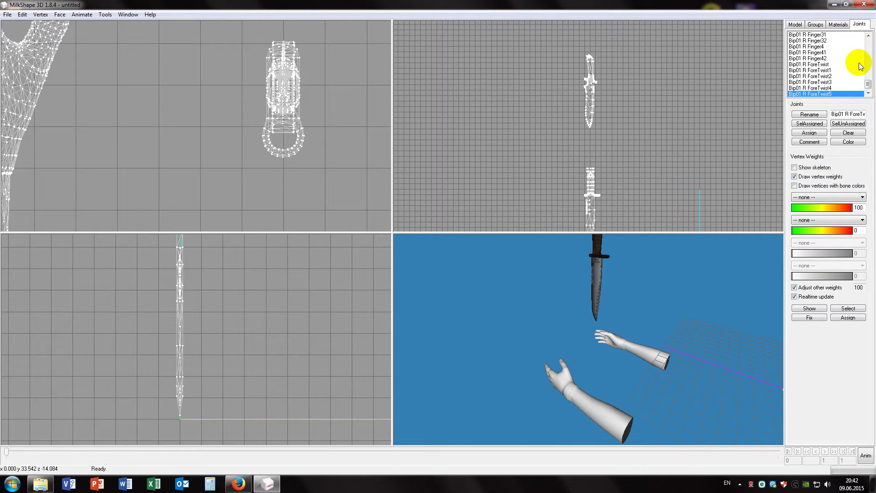
{"action": "left_click_drag", "start_coordinate": [867, 84], "coordinate": [866, 42]}
{"action": "left_click", "coordinate": [808, 37]}
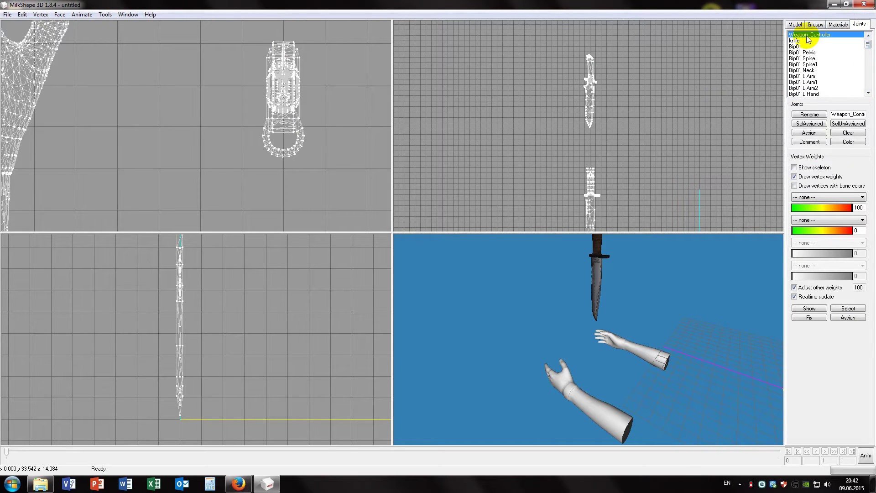
{"action": "left_click", "coordinate": [794, 167]}
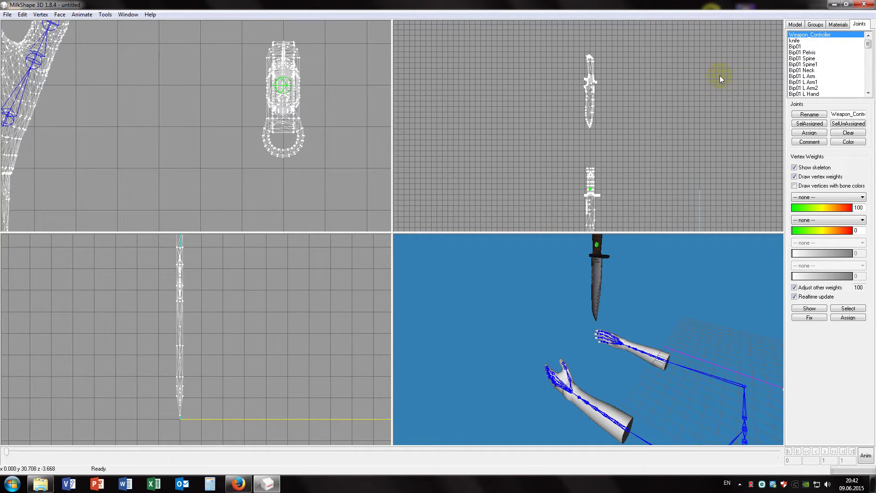
{"action": "left_click", "coordinate": [794, 41]}
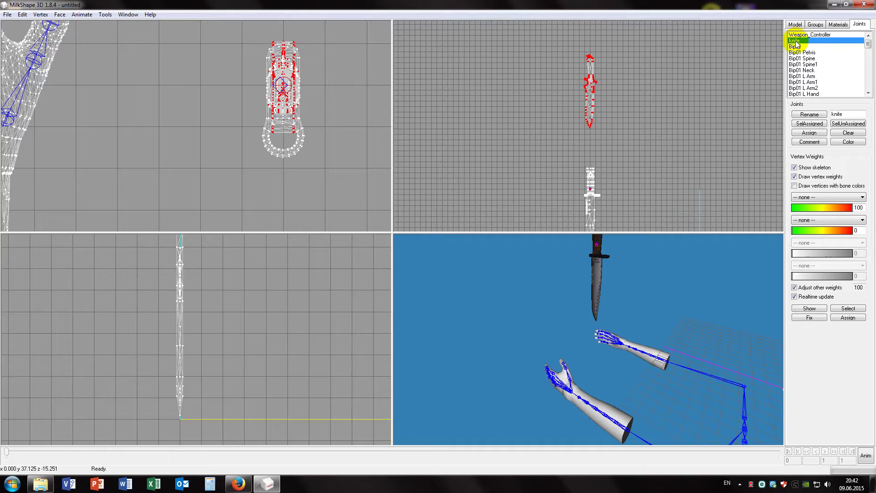
Switch the 3D view to untextured shading and examine which model parts the knife joint controls.
{"action": "right_click", "coordinate": [630, 267]}
{"action": "left_click", "coordinate": [663, 49]}
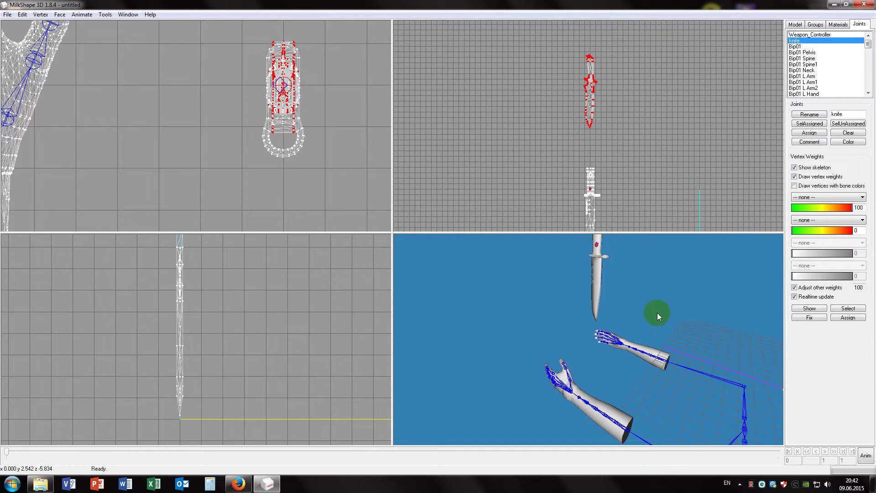
{"action": "left_click_drag", "start_coordinate": [656, 313], "coordinate": [698, 317]}
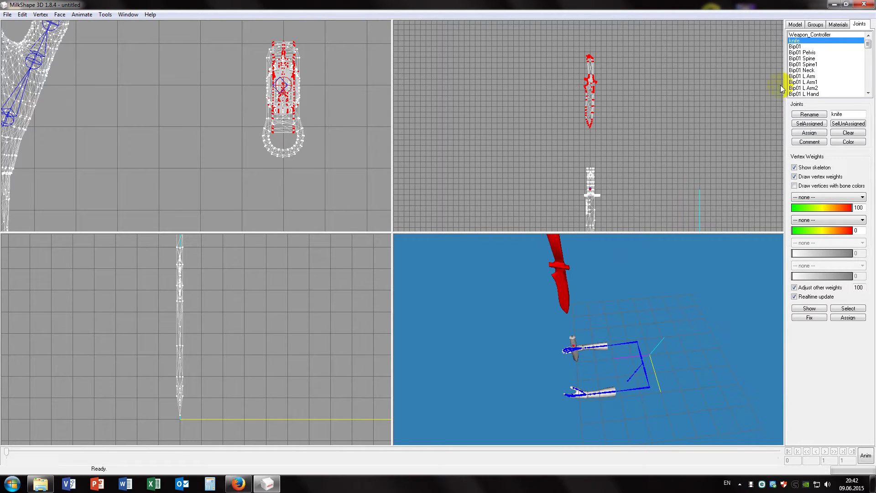
Select the handle and blade groups, assign them to the knife joint, and check the joint's assigned vertices.
{"action": "left_click", "coordinate": [732, 78]}
{"action": "left_click", "coordinate": [815, 24]}
{"action": "double_click", "coordinate": [809, 46]}
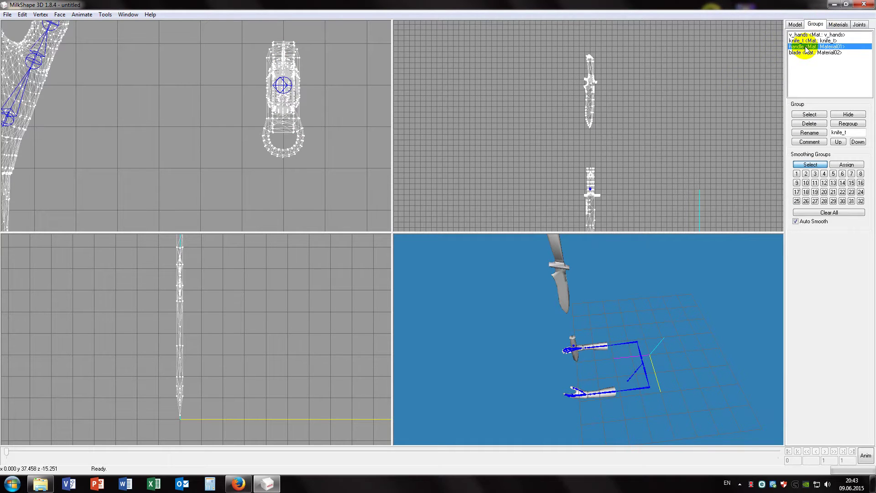
{"action": "double_click", "coordinate": [809, 53]}
{"action": "left_click", "coordinate": [859, 24]}
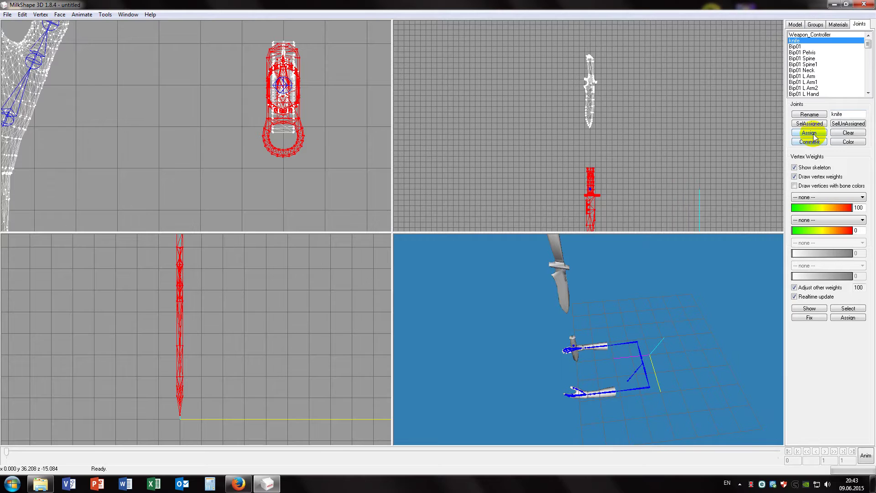
{"action": "left_click_drag", "start_coordinate": [672, 290], "coordinate": [665, 261]}
{"action": "double_click", "coordinate": [801, 41]}
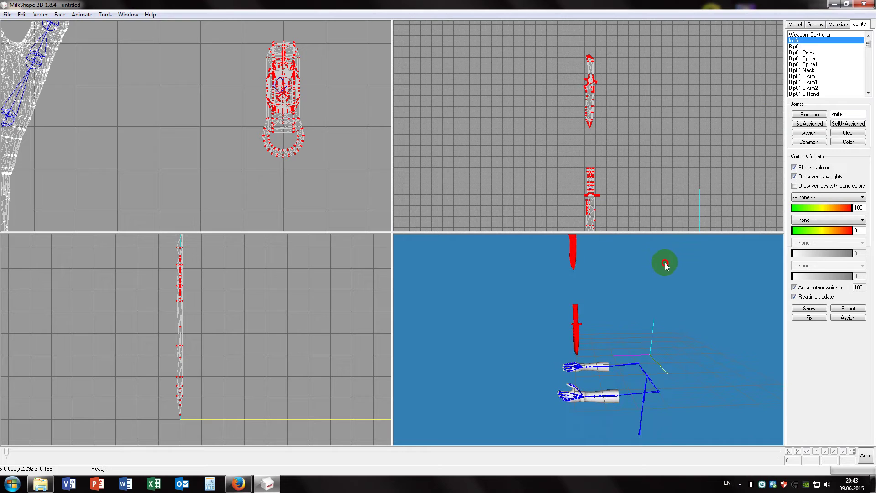
Select the original knife mesh above the bayonet and delete it.
{"action": "left_click", "coordinate": [795, 24]}
{"action": "left_click", "coordinate": [808, 44]}
{"action": "left_click", "coordinate": [569, 40]}
{"action": "left_click_drag", "start_coordinate": [568, 39], "coordinate": [626, 137]}
{"action": "key", "text": "Delete"}
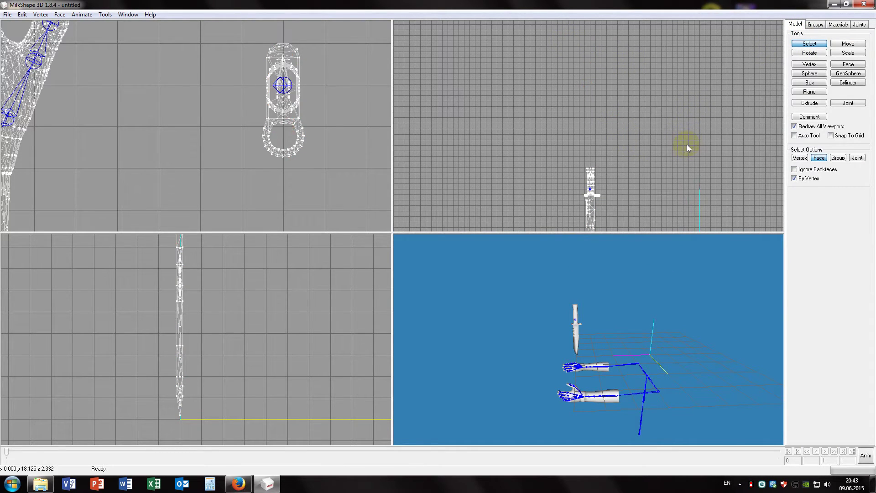
Turn on drawing vertices with bone colors and inspect the bone assignments on the bayonet and hands.
{"action": "left_click_drag", "start_coordinate": [618, 299], "coordinate": [637, 294]}
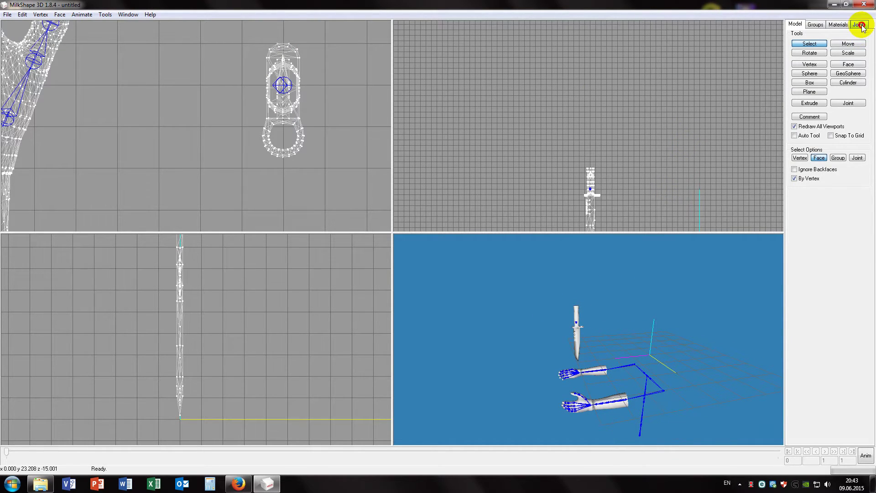
{"action": "left_click", "coordinate": [859, 24]}
{"action": "left_click", "coordinate": [794, 185]}
{"action": "mouse_move", "coordinate": [565, 318]}
{"action": "left_mouse_down"}
{"action": "mouse_move", "coordinate": [528, 318]}
{"action": "mouse_move", "coordinate": [580, 337]}
{"action": "mouse_move", "coordinate": [557, 314]}
{"action": "mouse_move", "coordinate": [524, 313]}
{"action": "mouse_move", "coordinate": [539, 329]}
{"action": "mouse_move", "coordinate": [606, 332]}
{"action": "mouse_move", "coordinate": [609, 322]}
{"action": "left_mouse_up"}
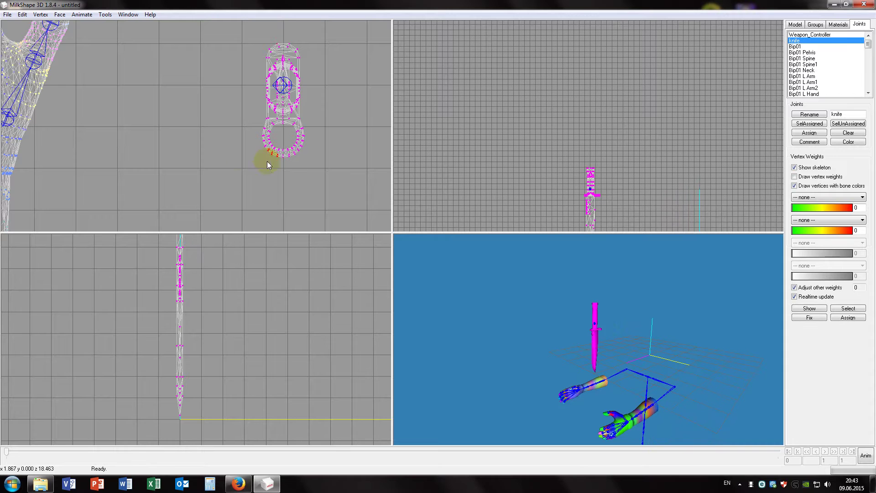
Export the model as a Half-Life SMD reference with vertex weights, named 1, into the decompiled 0.19 folder.
{"action": "left_click", "coordinate": [7, 15]}
{"action": "mouse_move", "coordinate": [34, 89]}
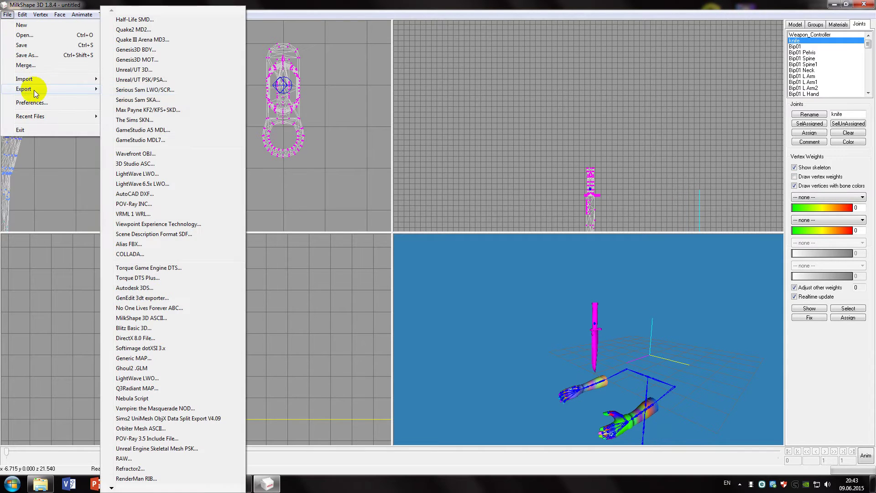
{"action": "left_click", "coordinate": [155, 20]}
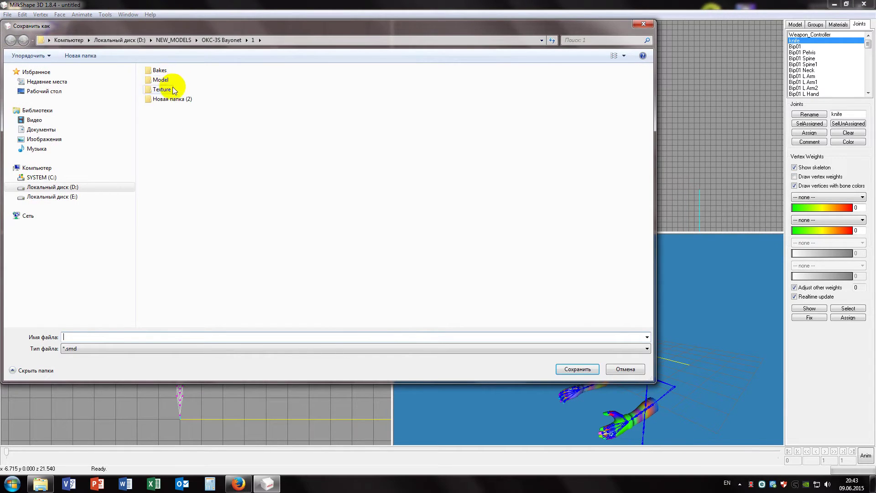
{"action": "left_click", "coordinate": [221, 40]}
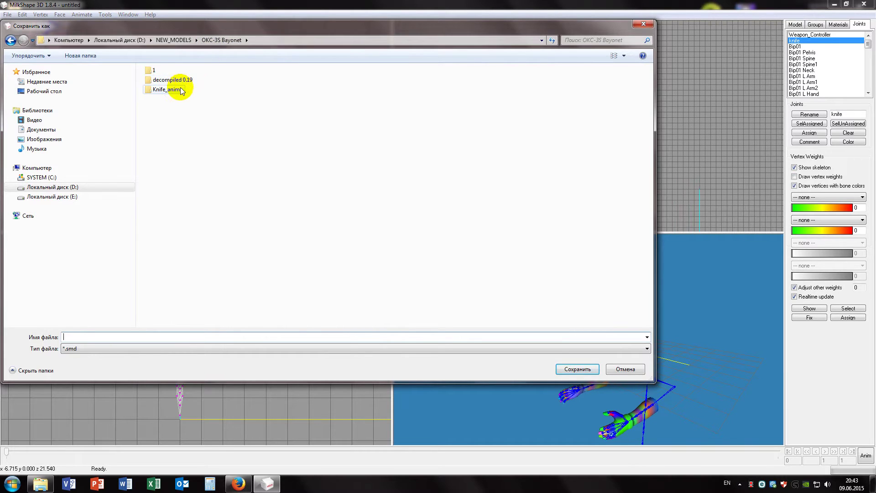
{"action": "double_click", "coordinate": [175, 80]}
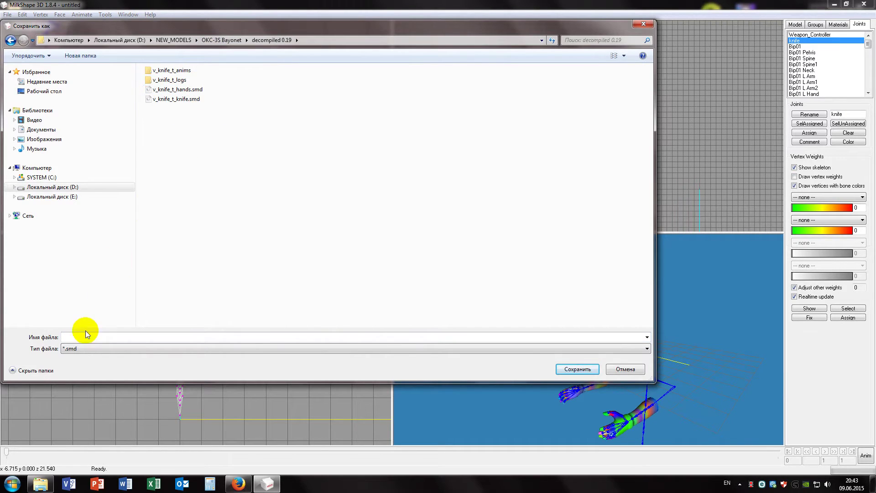
{"action": "type", "text": "1"}
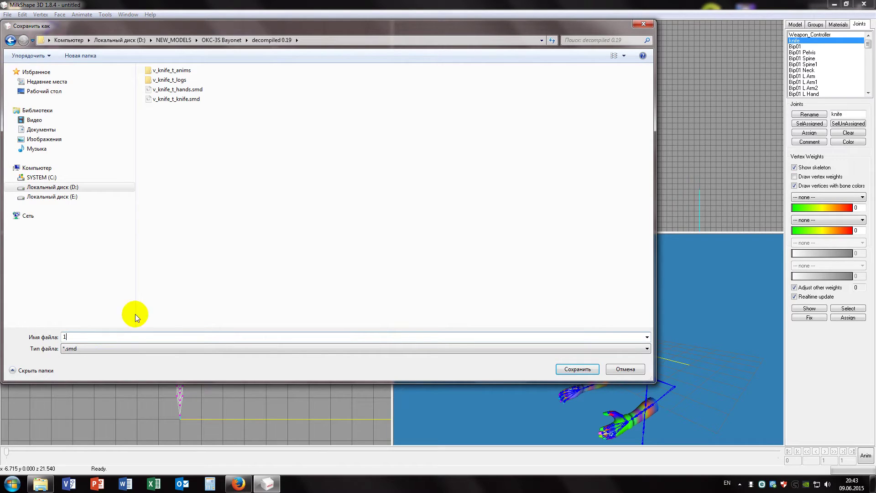
{"action": "left_click", "coordinate": [575, 369]}
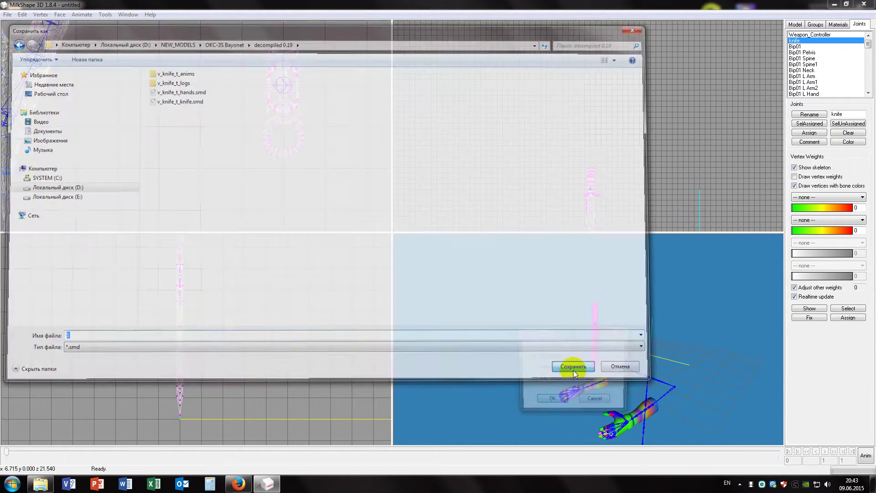
{"action": "left_click", "coordinate": [532, 380]}
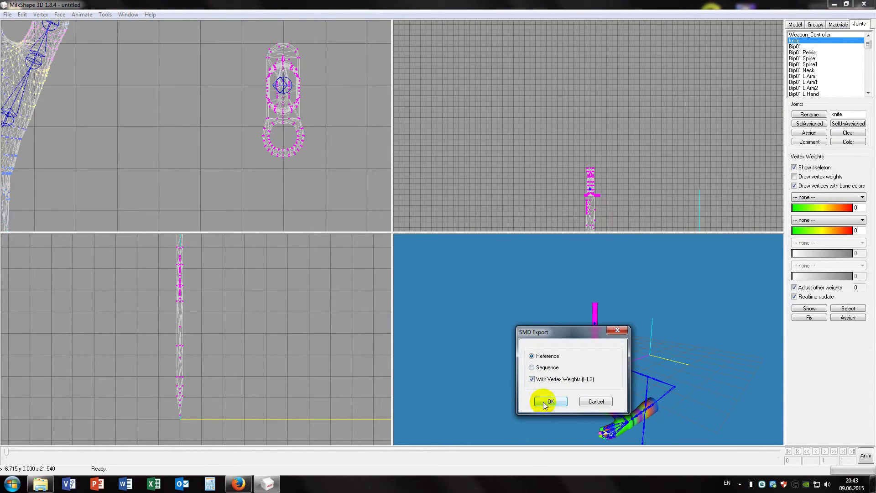
{"action": "left_click", "coordinate": [547, 401]}
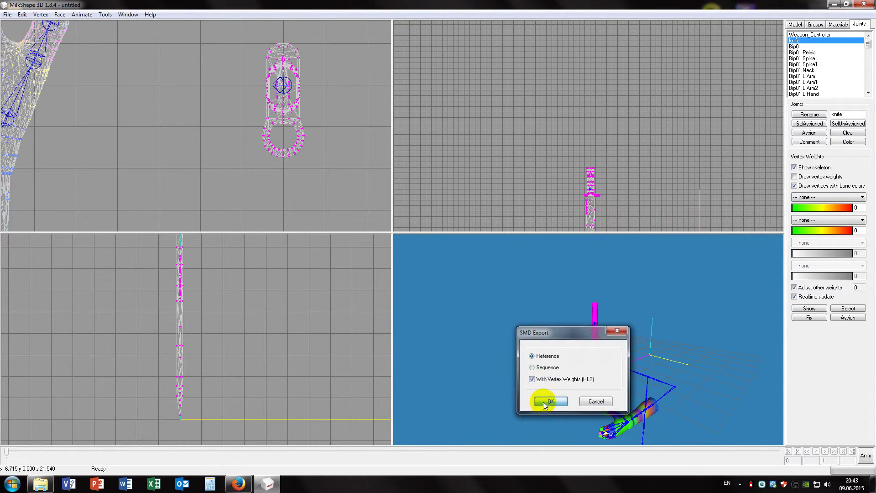
Check the textures used by Material02 and Material01, and switch to the file explorer window.
{"action": "left_click", "coordinate": [838, 24]}
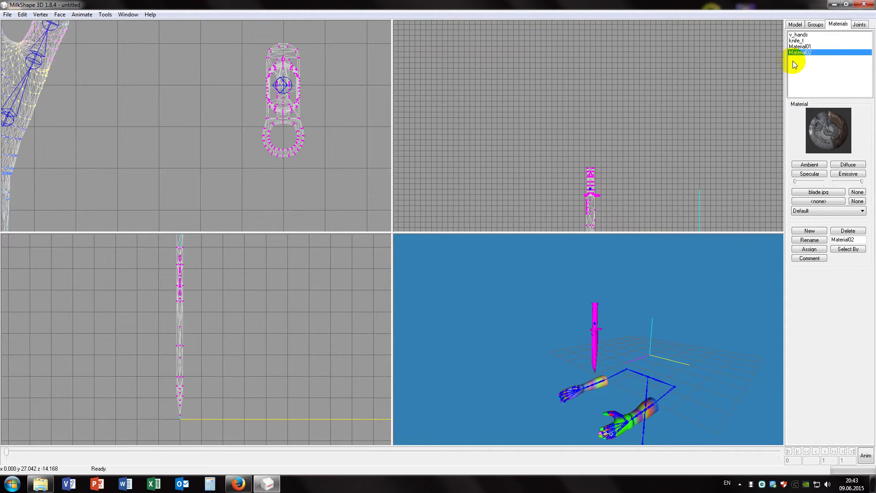
{"action": "left_click", "coordinate": [808, 47]}
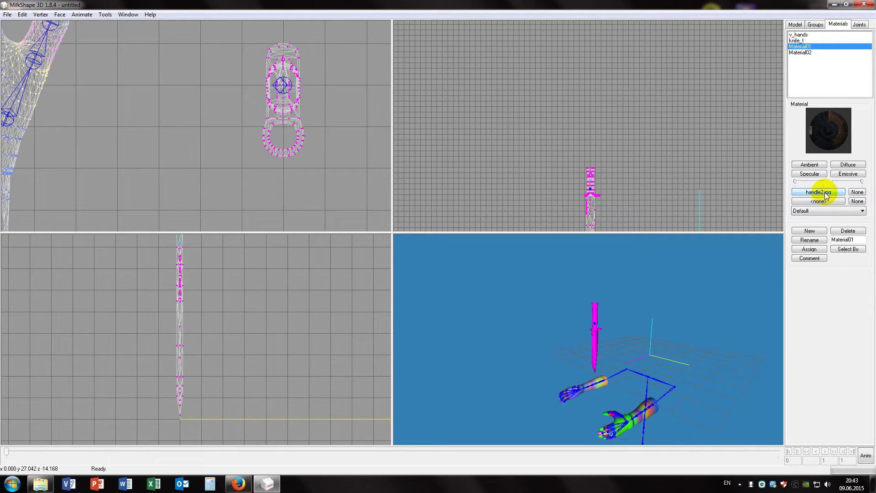
{"action": "left_click", "coordinate": [834, 5]}
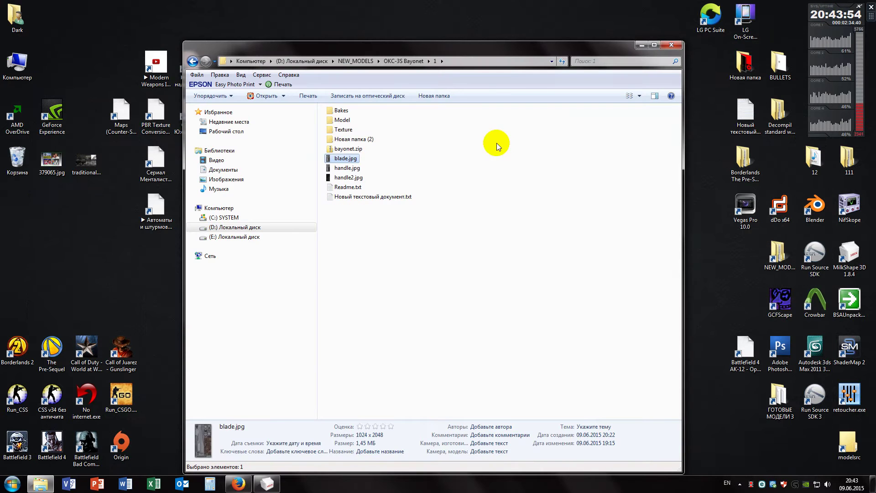
Copy the name of the OKC-3S Bayonet folder in NEW_MODELS, leaving the folder name as it is.
{"action": "left_click", "coordinate": [354, 60]}
{"action": "left_click", "coordinate": [360, 132]}
{"action": "left_click", "coordinate": [358, 132]}
{"action": "key", "text": "ctrl+c"}
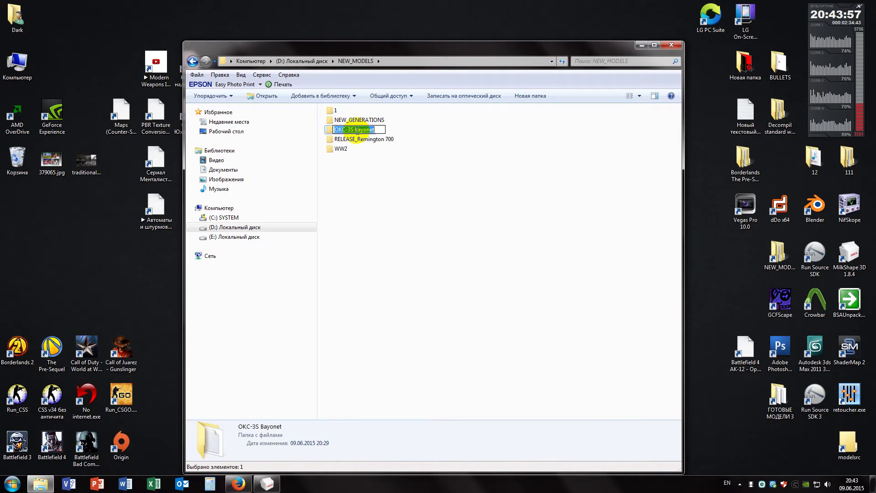
{"action": "right_click", "coordinate": [355, 132]}
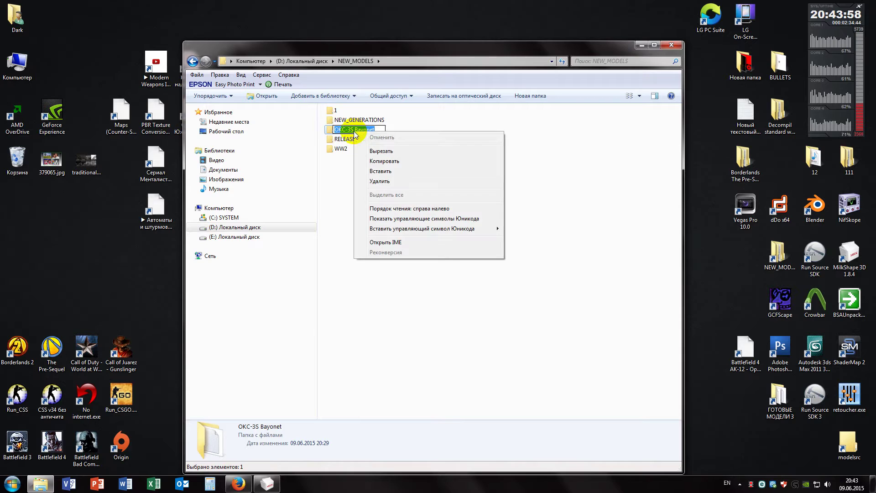
{"action": "left_click", "coordinate": [392, 163]}
{"action": "left_click", "coordinate": [429, 163]}
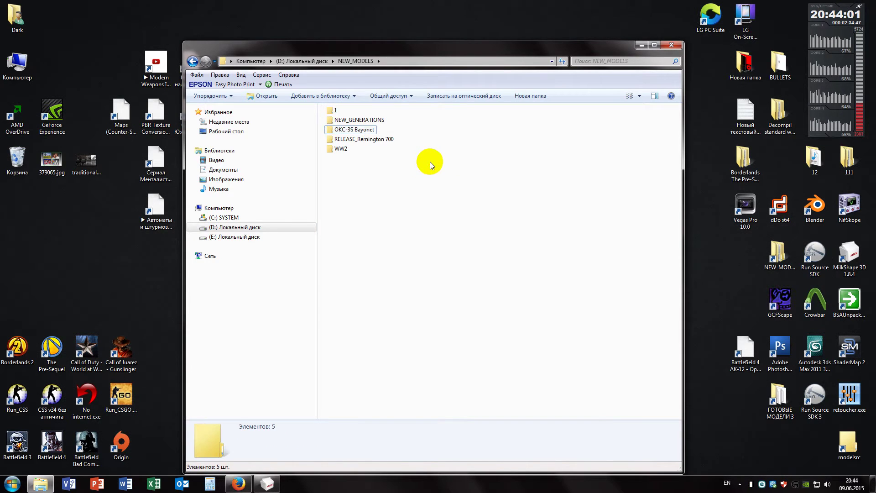
Rename the Knife_anima folder inside OKC-3S Bayonet by pasting the copied name, and check its contents.
{"action": "double_click", "coordinate": [354, 131]}
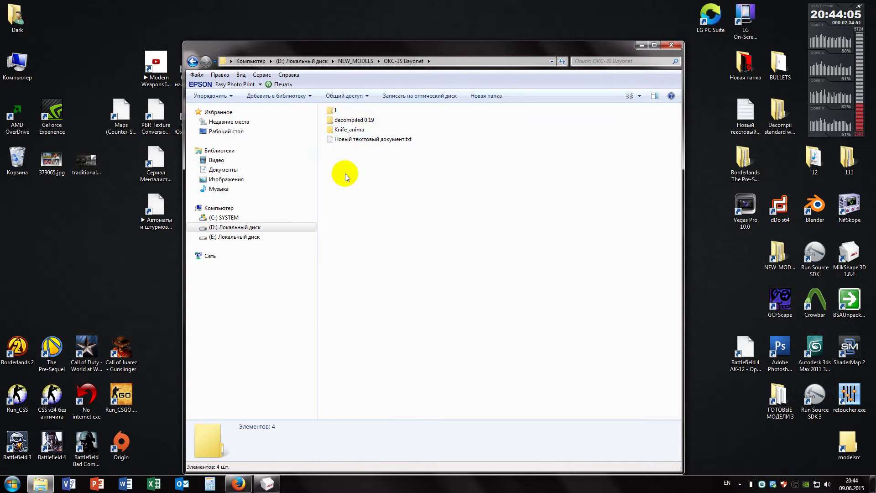
{"action": "double_click", "coordinate": [347, 130]}
{"action": "left_click", "coordinate": [415, 61]}
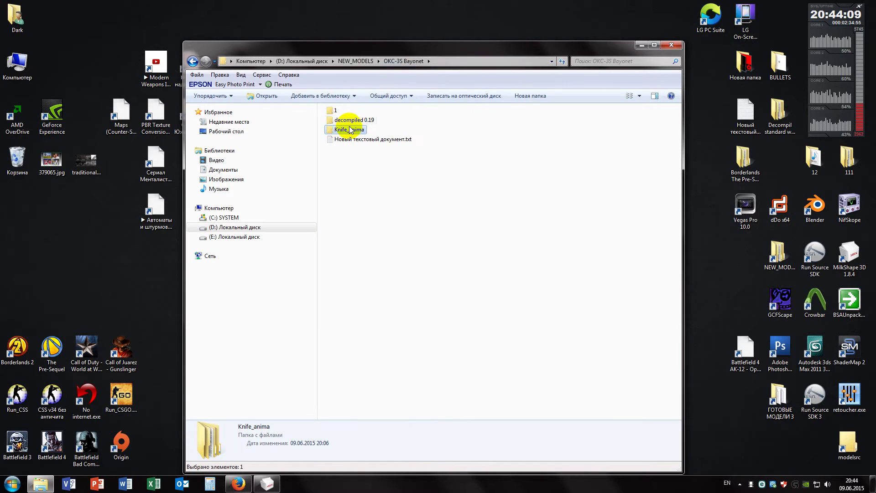
{"action": "right_click", "coordinate": [347, 129]}
{"action": "left_click", "coordinate": [383, 168]}
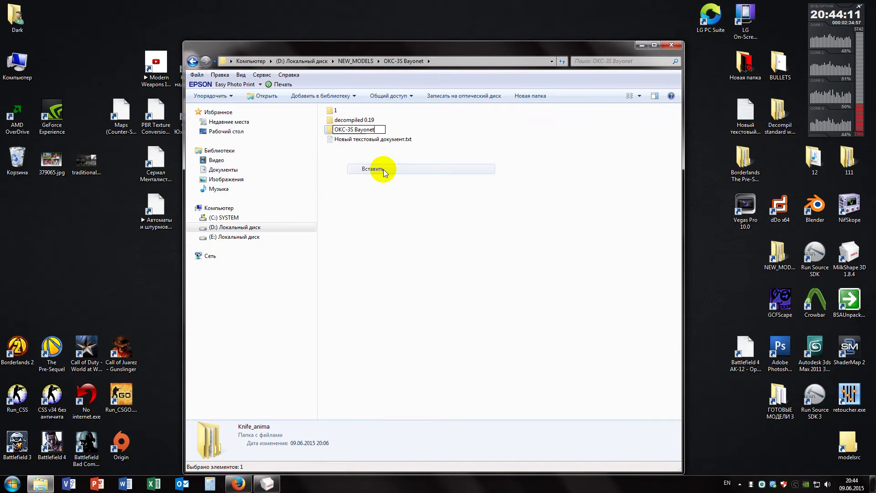
{"action": "left_click", "coordinate": [385, 176]}
{"action": "double_click", "coordinate": [356, 130]}
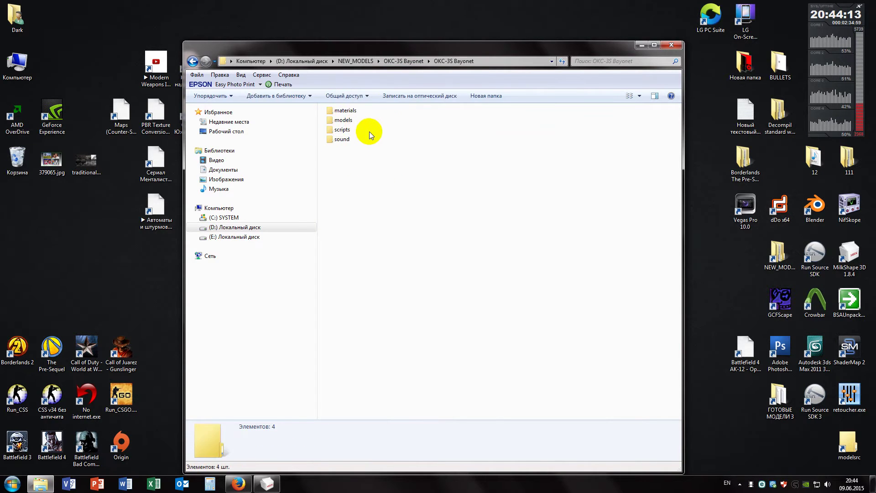
{"action": "left_click", "coordinate": [403, 61]}
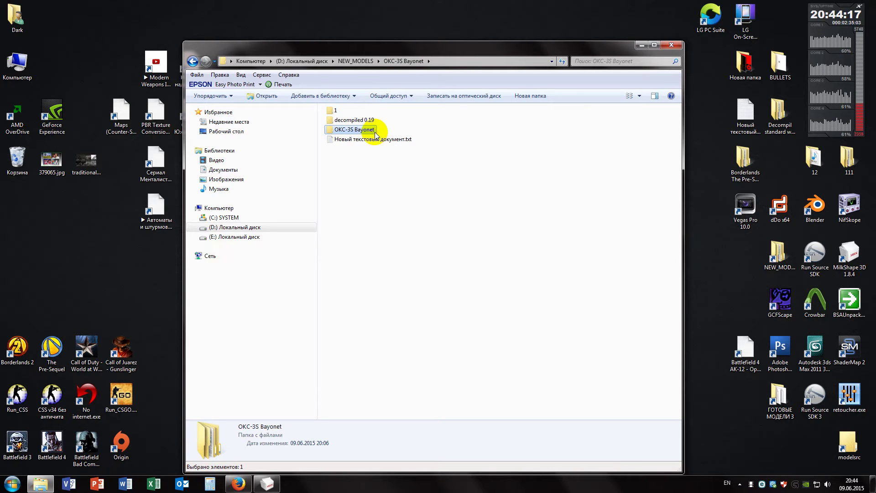
Change the name of the OKC-3S Bayonet subfolder to OKC3S Bayonet_test.
{"action": "left_click", "coordinate": [351, 132]}
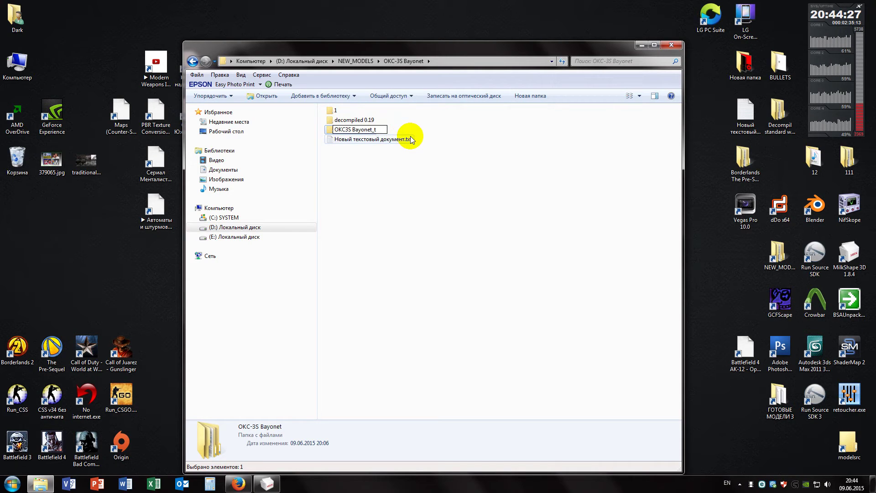
{"action": "type", "text": "teat"}
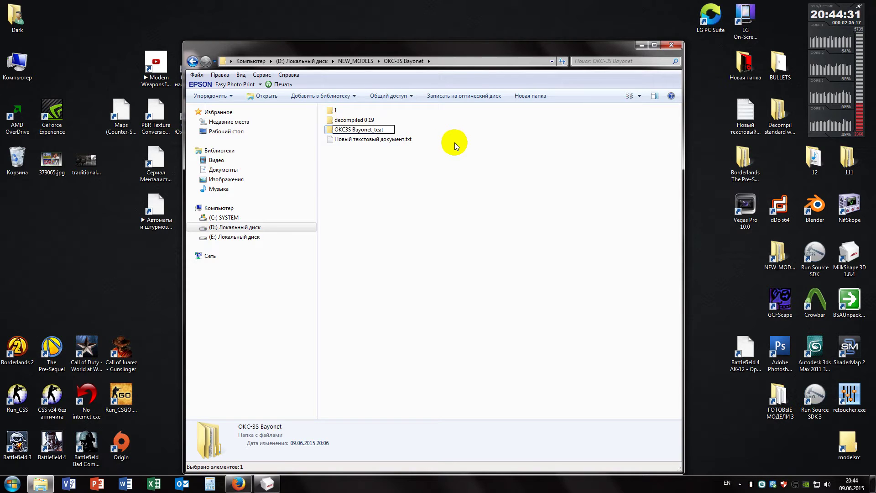
{"action": "key", "text": "BackSpace"}
{"action": "key", "text": "BackSpace"}
{"action": "type", "text": "t"}
{"action": "key", "text": "BackSpace"}
{"action": "type", "text": "st"}
{"action": "left_click", "coordinate": [455, 138]}
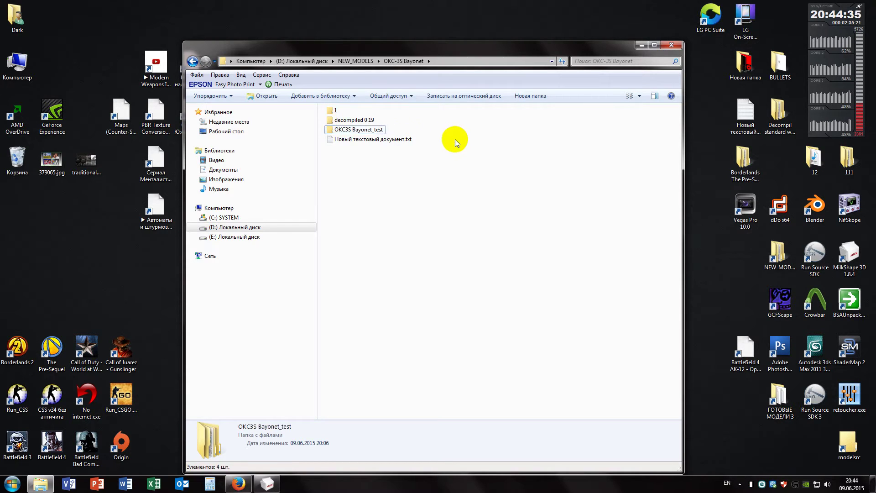
Open the materials\models\weapons\v_models folder inside OKC3S Bayonet_test.
{"action": "double_click", "coordinate": [371, 130]}
{"action": "double_click", "coordinate": [343, 111]}
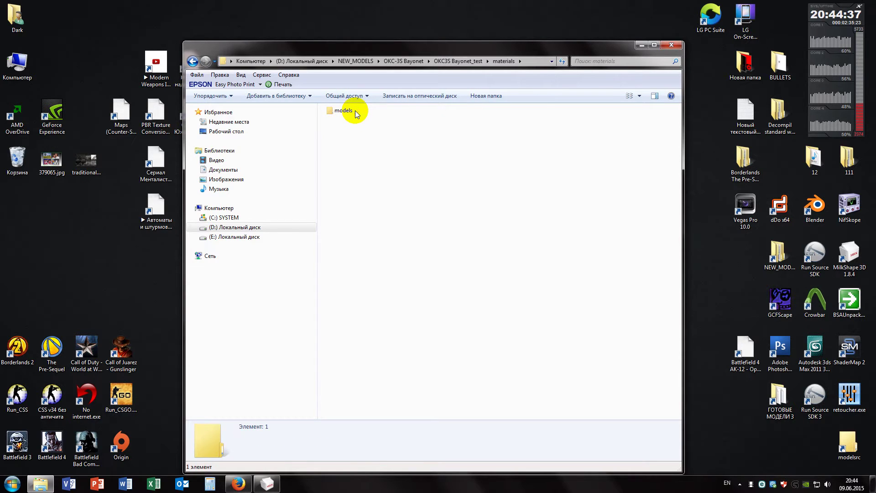
{"action": "double_click", "coordinate": [343, 111]}
{"action": "double_click", "coordinate": [343, 111]}
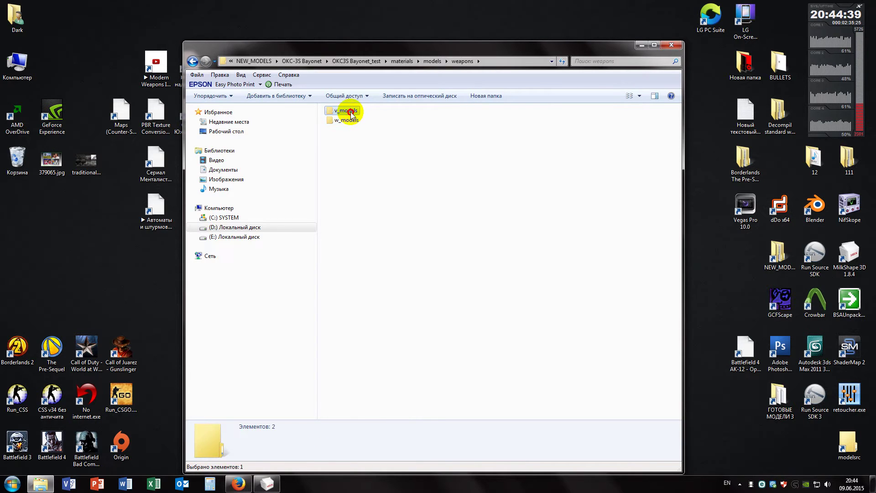
{"action": "double_click", "coordinate": [343, 111]}
Rename the knife_t folder in v_models to OKC3S Bayonet.
{"action": "left_click", "coordinate": [345, 113]}
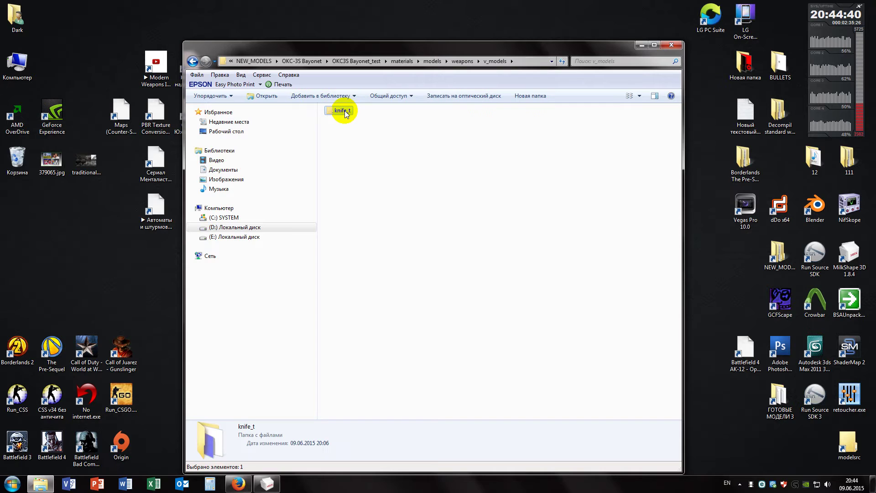
{"action": "left_click", "coordinate": [344, 111]}
{"action": "right_click", "coordinate": [345, 111]}
{"action": "left_click", "coordinate": [380, 150]}
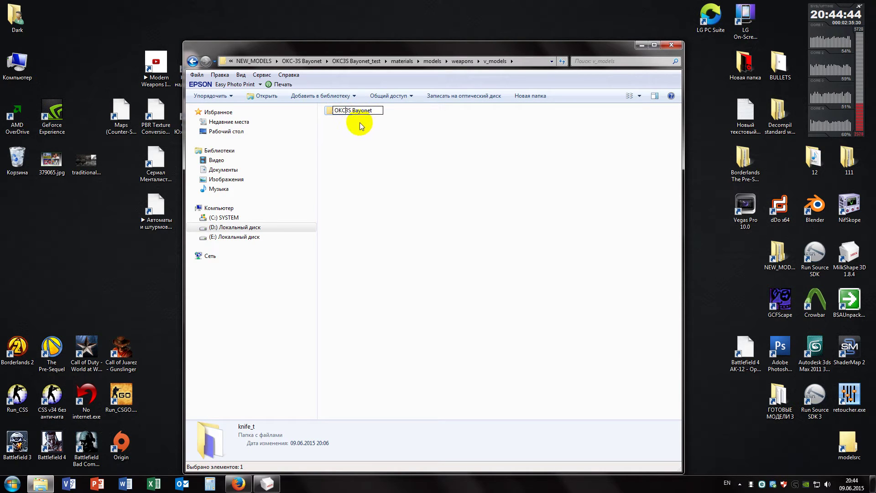
{"action": "double_click", "coordinate": [371, 111]}
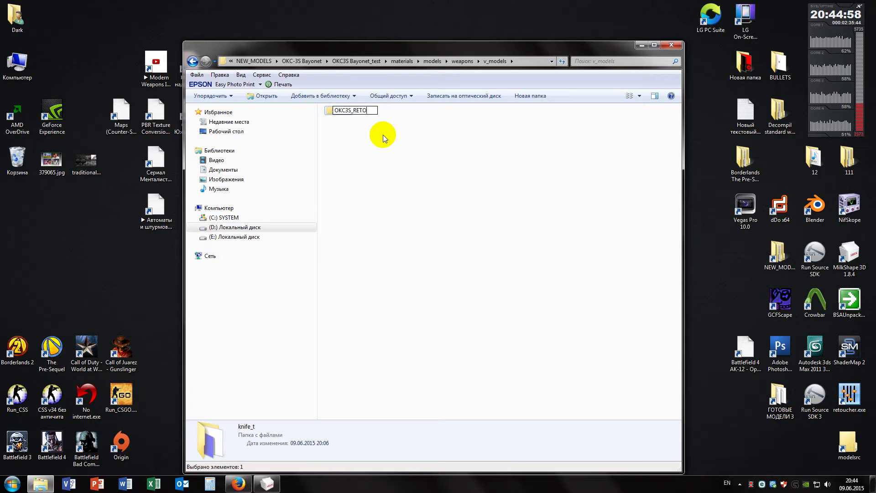
Finish renaming the knife_t folder in v_models as OKC3S_RETOUR and delete all its files except knife_t.vmt.
{"action": "type", "text": "R"}
{"action": "key", "text": "Return"}
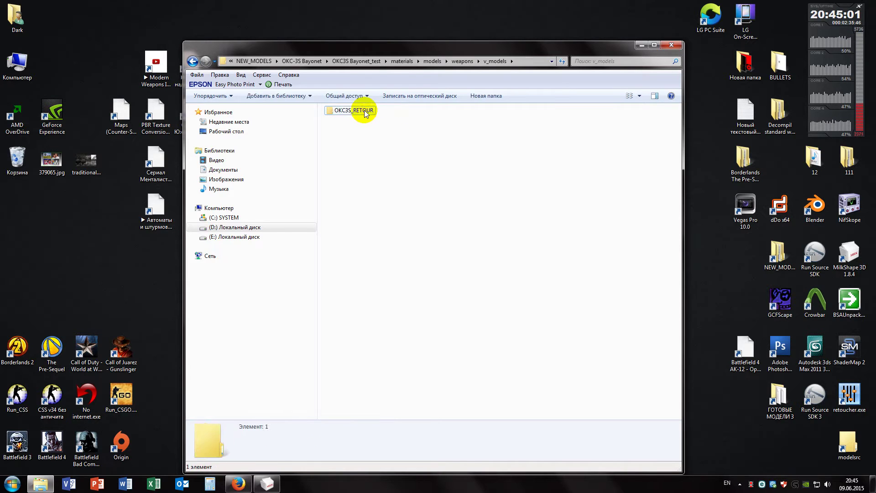
{"action": "double_click", "coordinate": [360, 111]}
{"action": "left_click_drag", "start_coordinate": [397, 159], "coordinate": [342, 118]}
{"action": "key", "text": "Delete"}
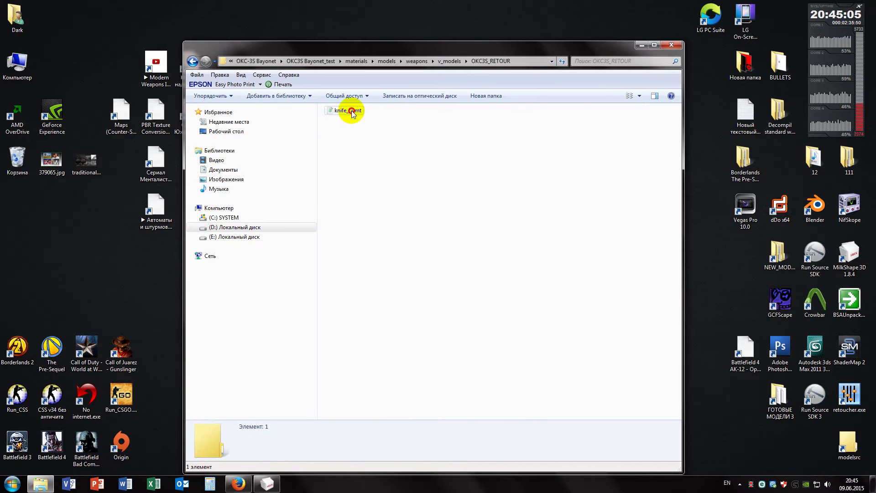
Open knife_t.vmt in the text editor and copy the name of the OKC3S_RETOUR folder.
{"action": "double_click", "coordinate": [349, 110]}
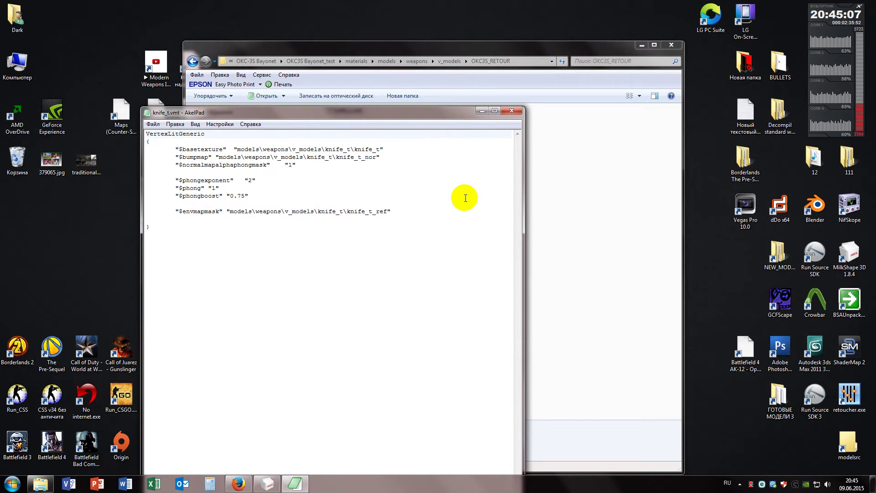
{"action": "left_click_drag", "start_coordinate": [407, 109], "coordinate": [517, 129]}
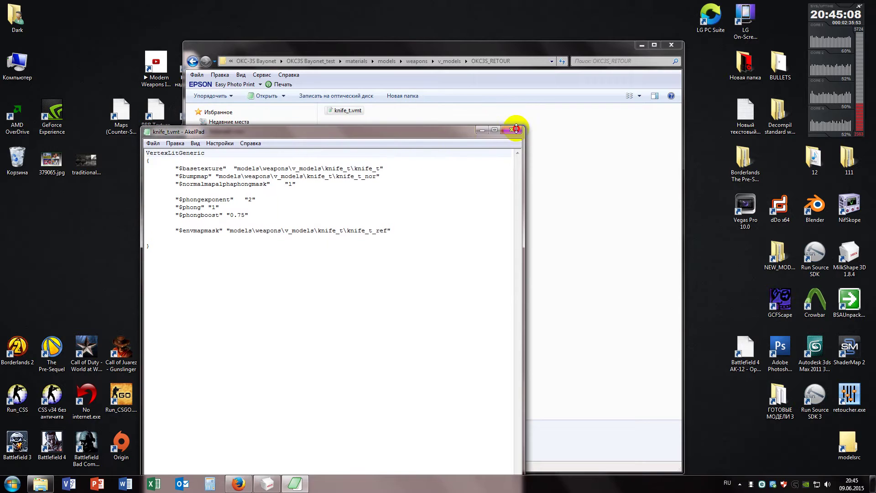
{"action": "left_click", "coordinate": [449, 61]}
{"action": "right_click", "coordinate": [357, 109]}
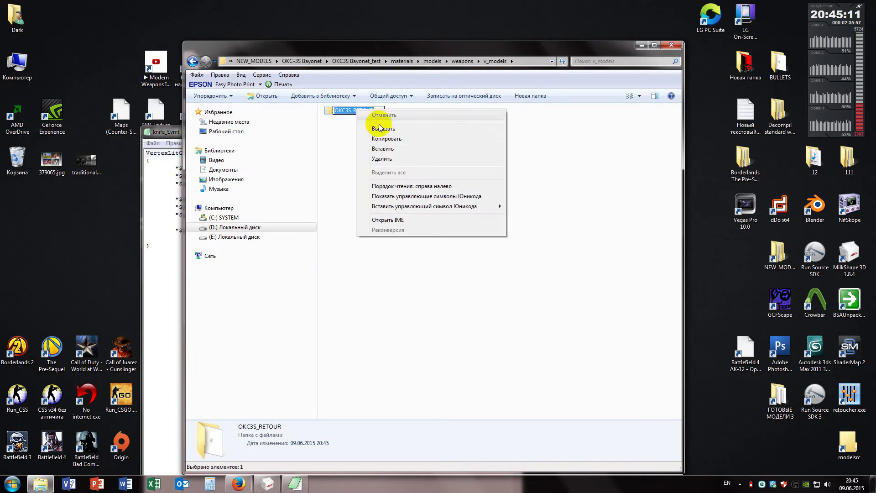
{"action": "left_click", "coordinate": [391, 137]}
{"action": "left_click", "coordinate": [322, 131]}
{"action": "left_click_drag", "start_coordinate": [173, 132], "coordinate": [446, 127]}
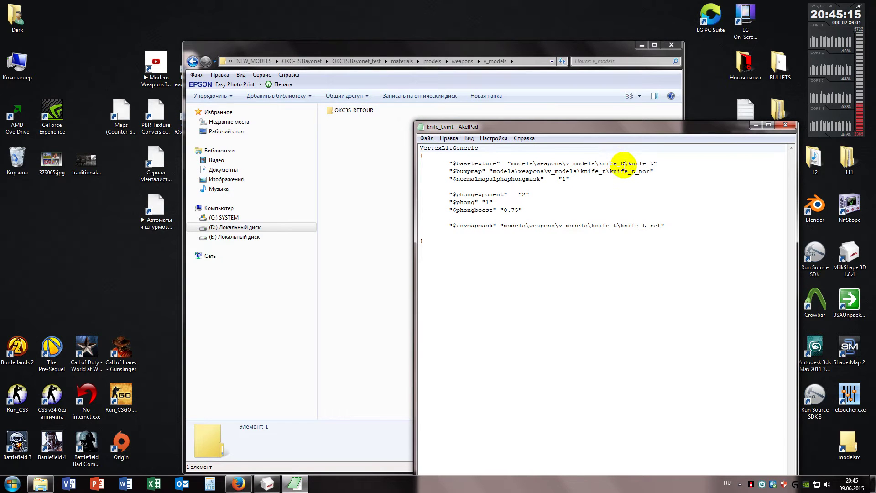
Replace the knife_t folder with OKC3S_RETOUR in the $basetexture, $bumpmap and $envmapmask paths, then save and close knife_t.vmt.
{"action": "left_click_drag", "start_coordinate": [623, 165], "coordinate": [599, 165]}
{"action": "right_click", "coordinate": [603, 167]}
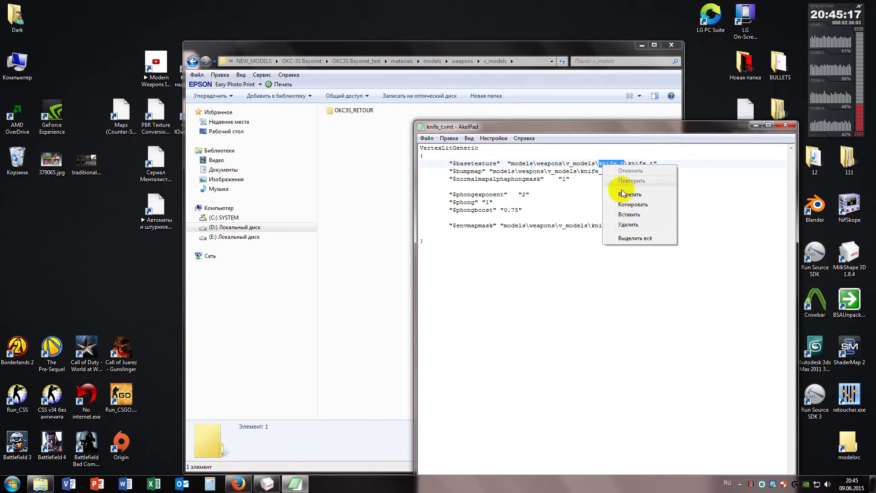
{"action": "left_click", "coordinate": [629, 217]}
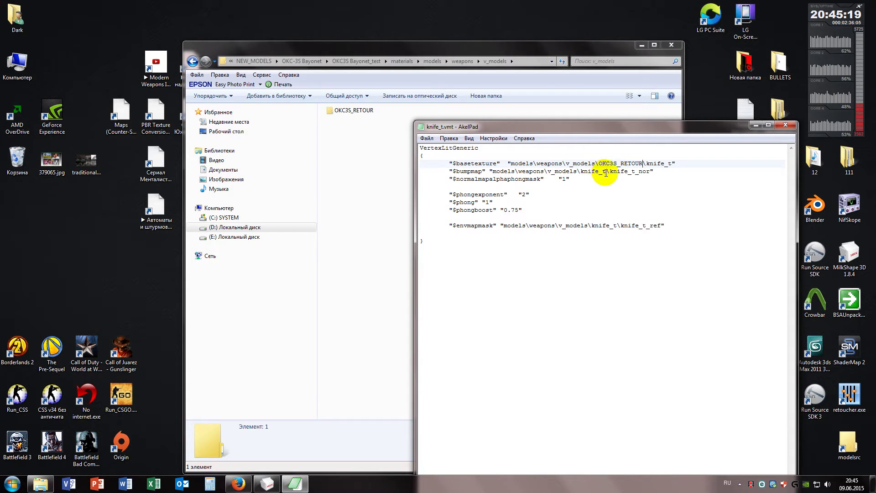
{"action": "left_click_drag", "start_coordinate": [606, 172], "coordinate": [588, 173]}
{"action": "right_click", "coordinate": [584, 175]}
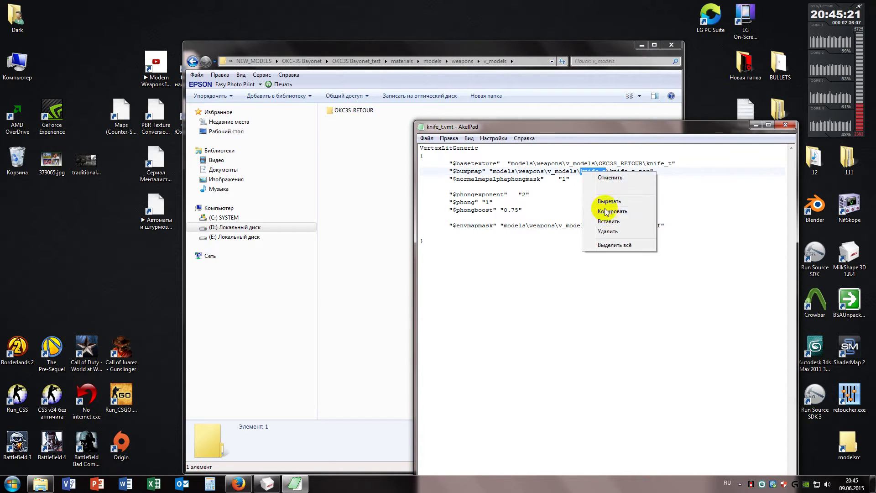
{"action": "left_click", "coordinate": [610, 220]}
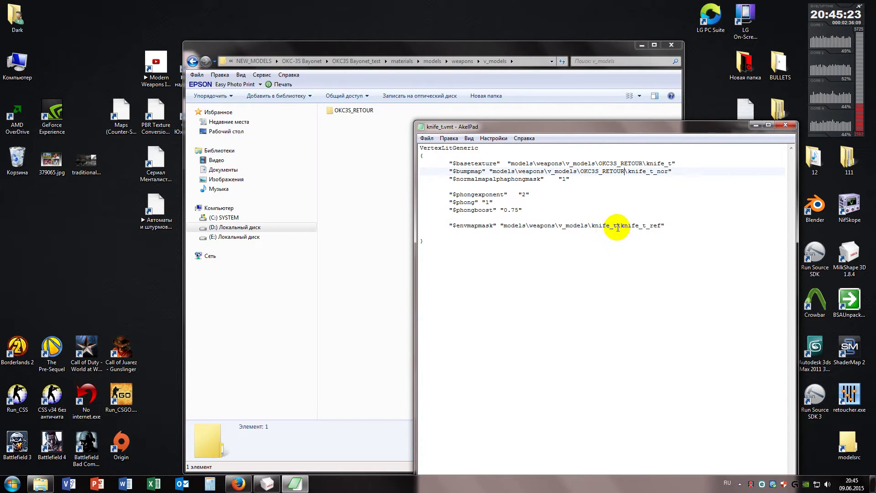
{"action": "left_click_drag", "start_coordinate": [618, 228], "coordinate": [592, 228]}
{"action": "right_click", "coordinate": [597, 229]}
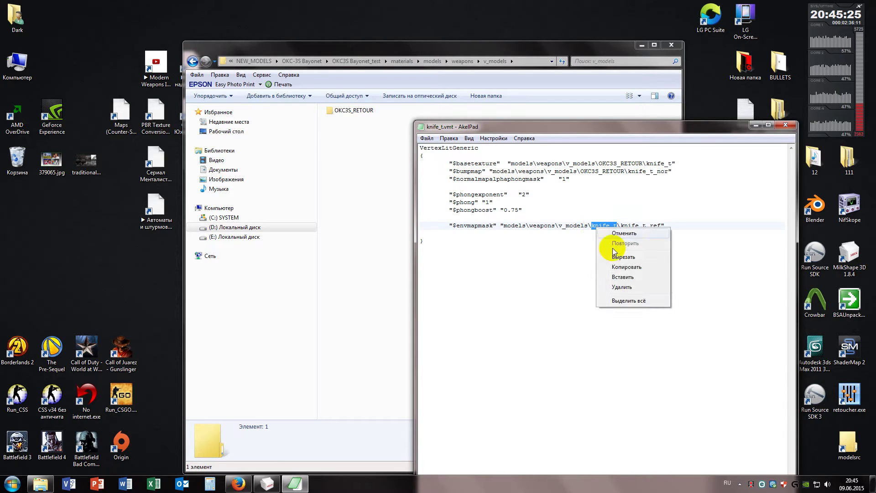
{"action": "left_click", "coordinate": [626, 274]}
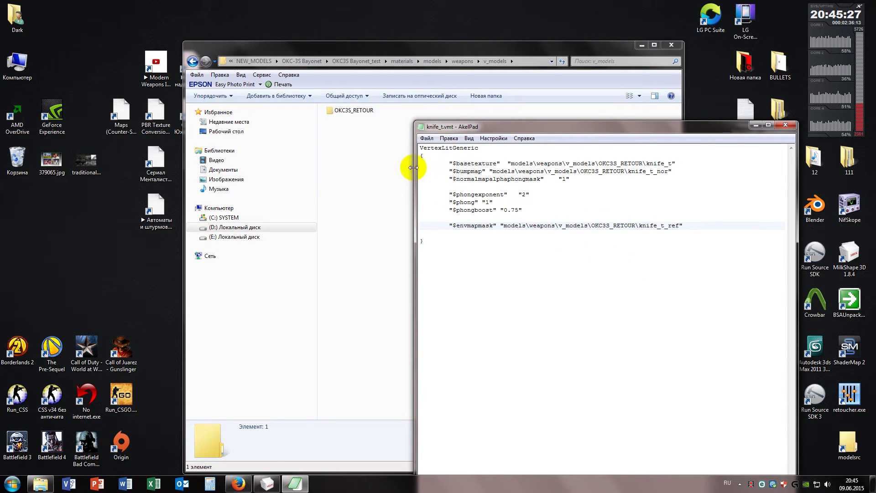
{"action": "left_click", "coordinate": [426, 143]}
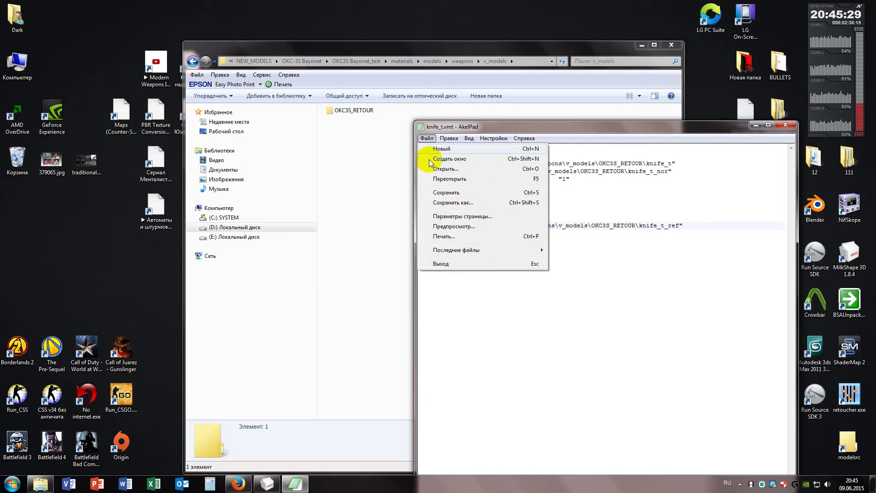
{"action": "left_click", "coordinate": [434, 191]}
{"action": "left_click", "coordinate": [786, 126]}
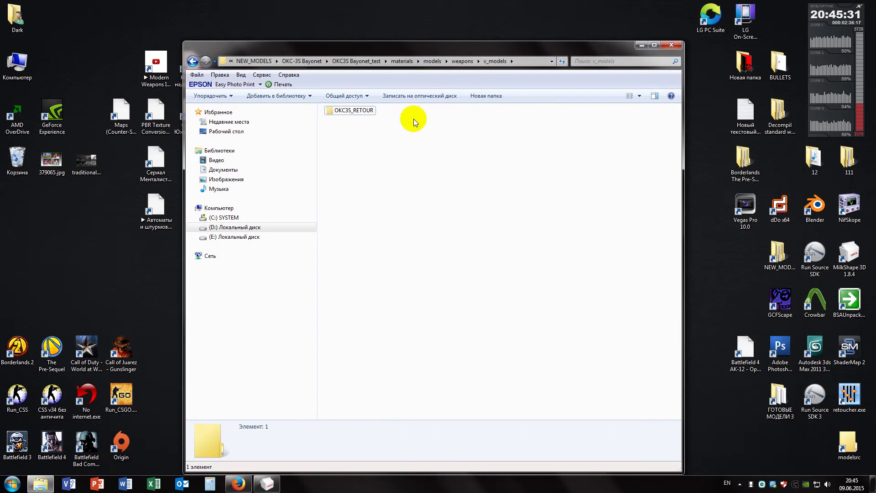
Duplicate knife_t.vmt inside the OKC3S_RETOUR folder.
{"action": "double_click", "coordinate": [360, 110]}
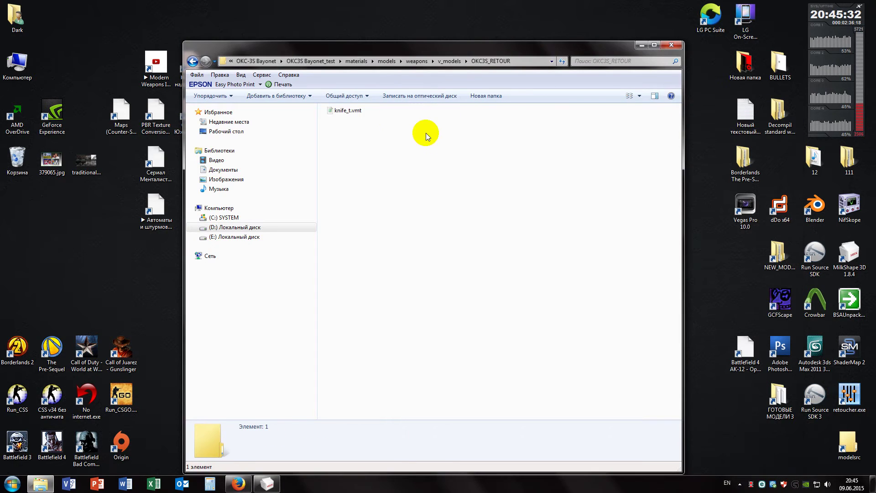
{"action": "right_click", "coordinate": [352, 111]}
{"action": "left_click", "coordinate": [405, 269]}
{"action": "right_click", "coordinate": [390, 187]}
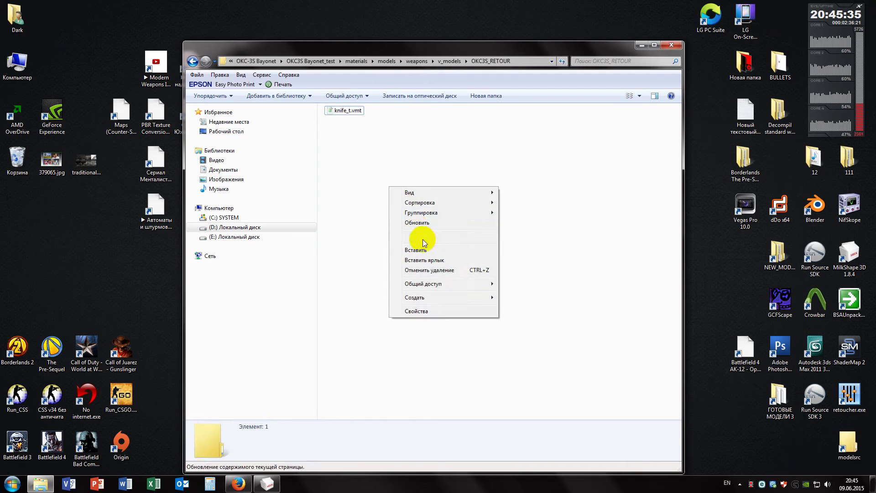
{"action": "left_click", "coordinate": [422, 247]}
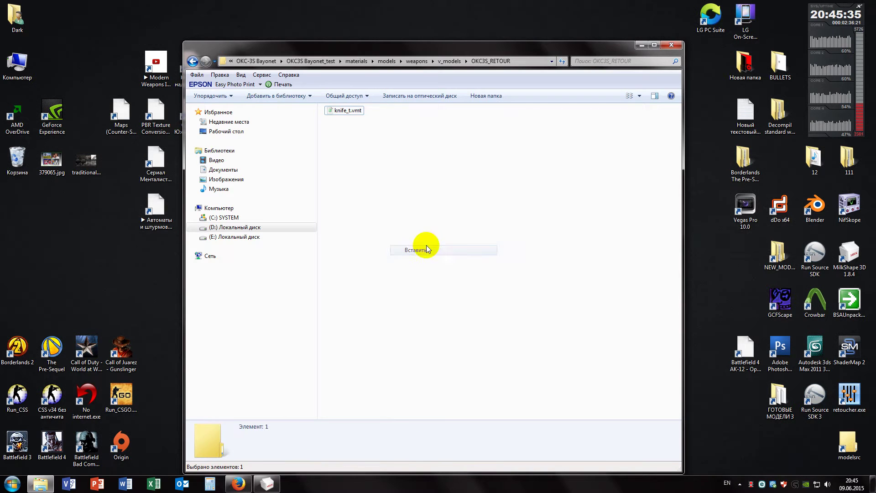
Copy blade.jpg and handle2.jpg from NEW_MODELS\OKC-3S Bayonet\1 into the OKC3S_RETOUR folder.
{"action": "double_click", "coordinate": [774, 257]}
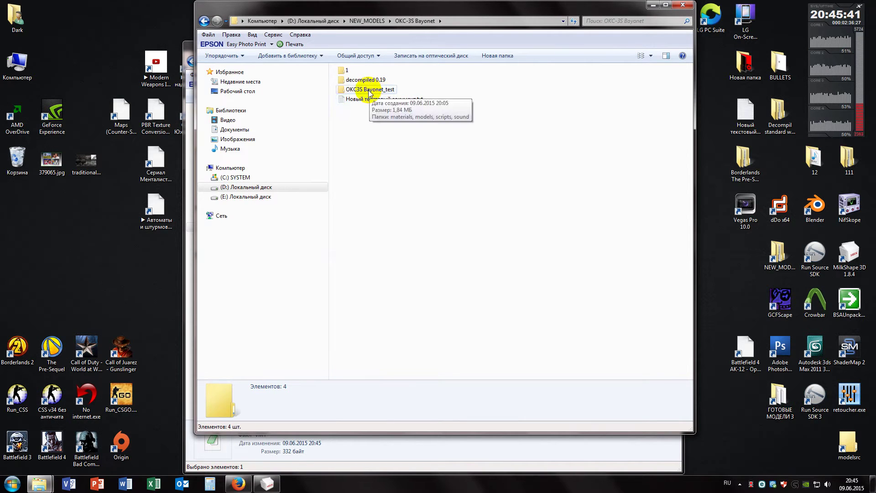
{"action": "left_click", "coordinate": [356, 71]}
{"action": "double_click", "coordinate": [355, 71]}
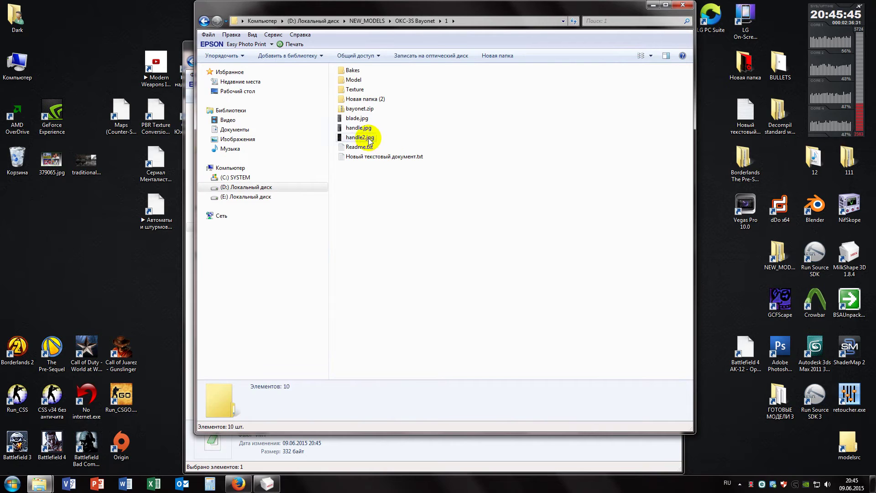
{"action": "left_click", "coordinate": [367, 119]}
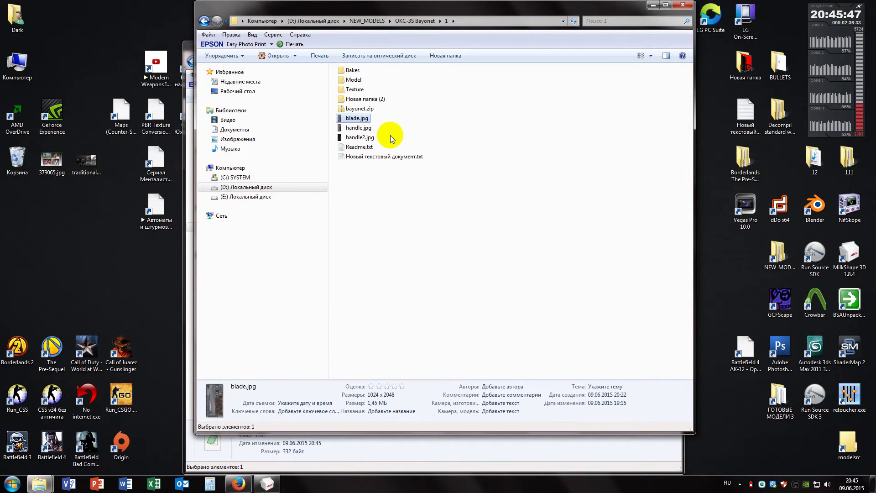
{"action": "left_click", "coordinate": [366, 137], "text": "ctrl"}
{"action": "right_click", "coordinate": [368, 137]}
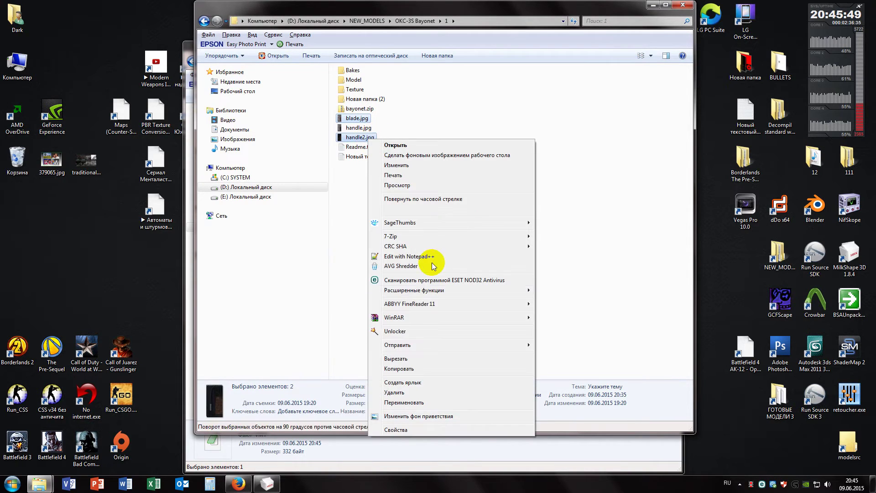
{"action": "left_click", "coordinate": [412, 368]}
{"action": "left_click_drag", "start_coordinate": [568, 14], "coordinate": [831, 70]}
{"action": "left_click", "coordinate": [357, 172]}
{"action": "left_click", "coordinate": [384, 236]}
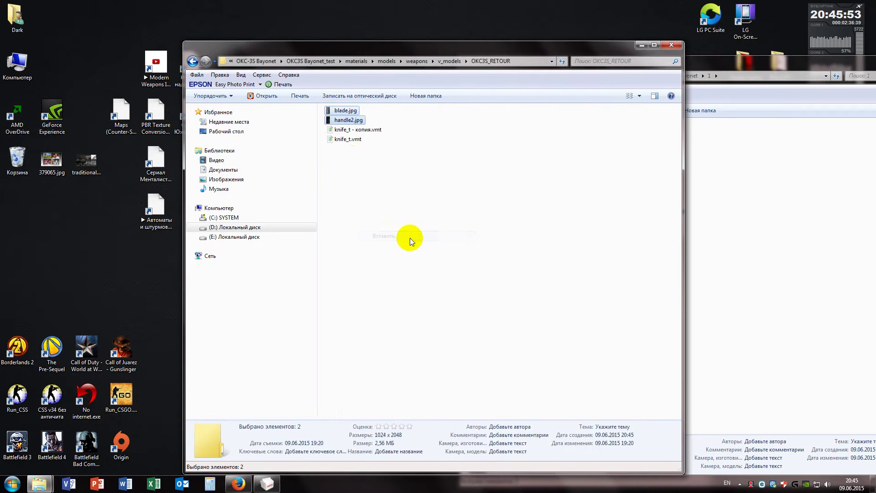
Rename the duplicated VMT file as blade.vmt, reusing the name of blade.jpg.
{"action": "left_click", "coordinate": [345, 111]}
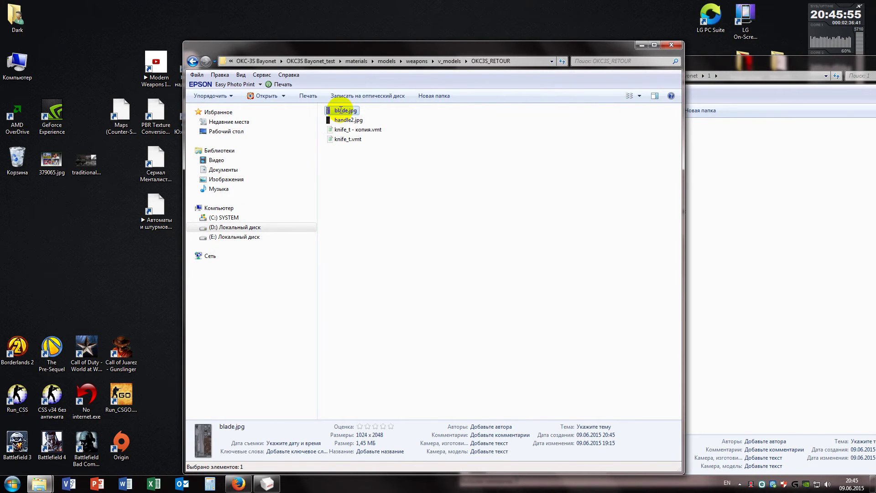
{"action": "right_click", "coordinate": [341, 110]}
{"action": "left_click", "coordinate": [384, 147]}
{"action": "key", "text": "ctrl+c"}
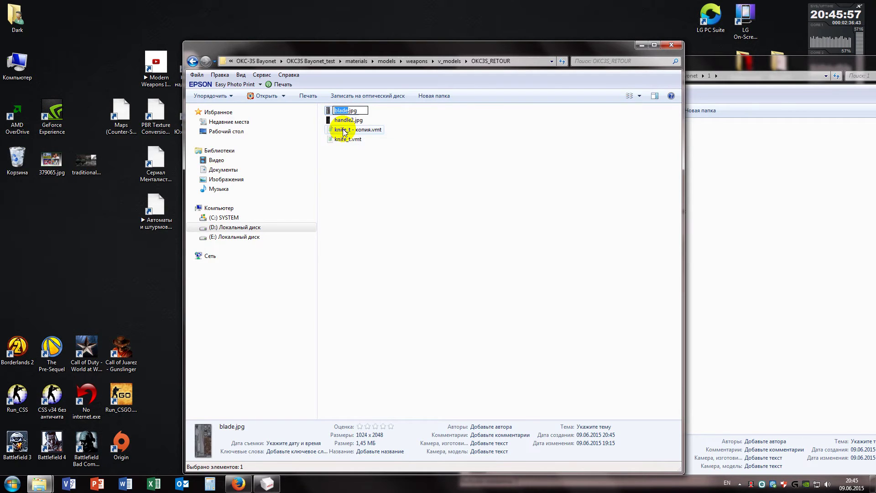
{"action": "left_click", "coordinate": [343, 131]}
{"action": "left_click", "coordinate": [343, 131]}
{"action": "right_click", "coordinate": [343, 129]}
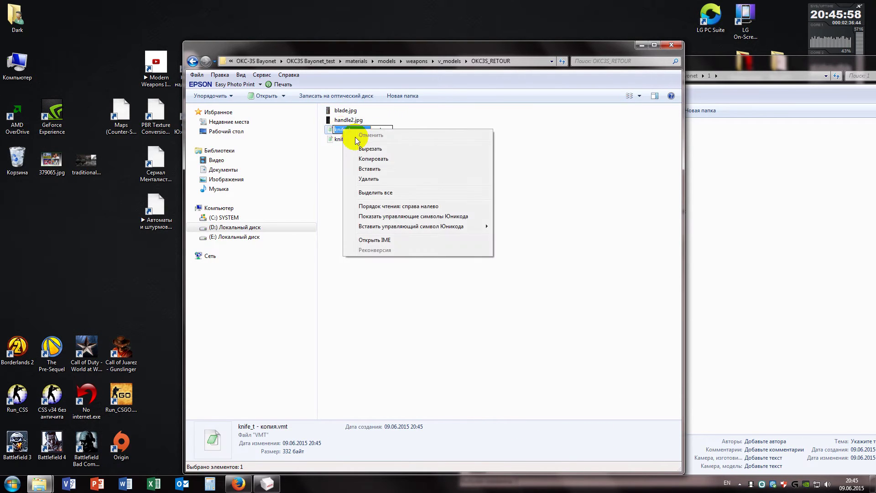
{"action": "left_click", "coordinate": [369, 169]}
{"action": "key", "text": "Return"}
{"action": "left_click", "coordinate": [385, 160]}
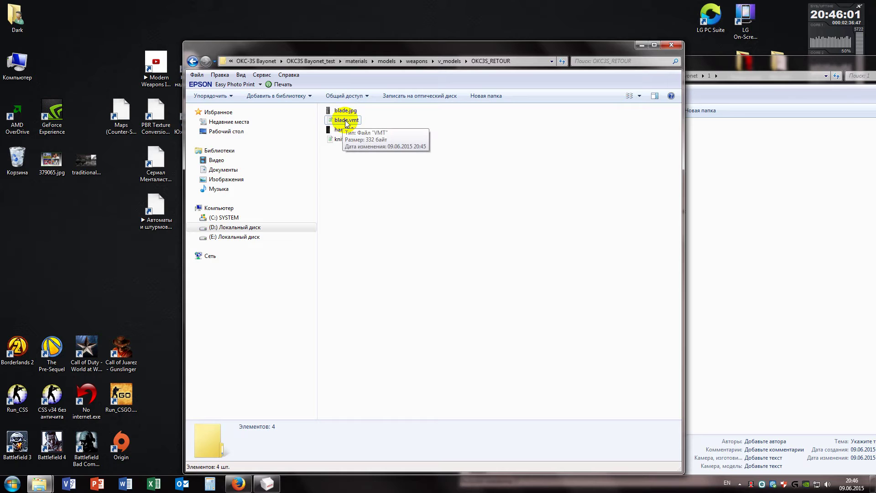
Rename knife_t.vmt as handle2.vmt, reusing the name of handle2.jpg.
{"action": "left_click", "coordinate": [342, 130]}
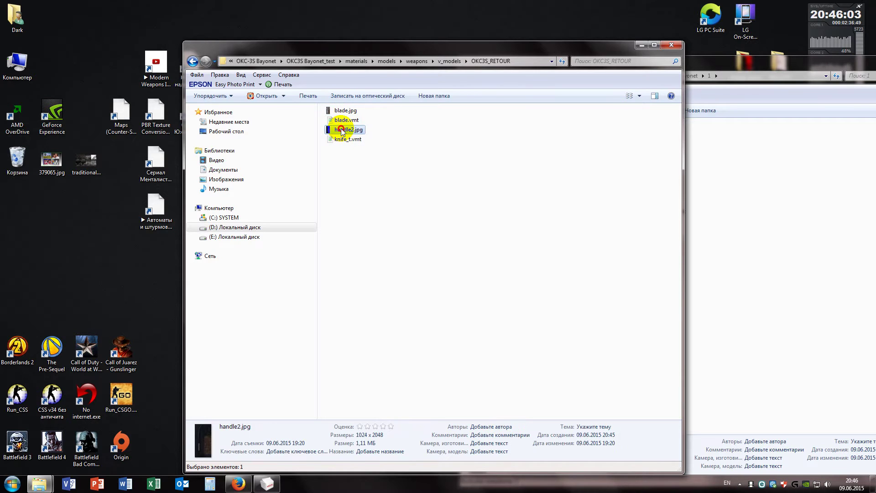
{"action": "right_click", "coordinate": [343, 130]}
{"action": "left_click", "coordinate": [342, 140]}
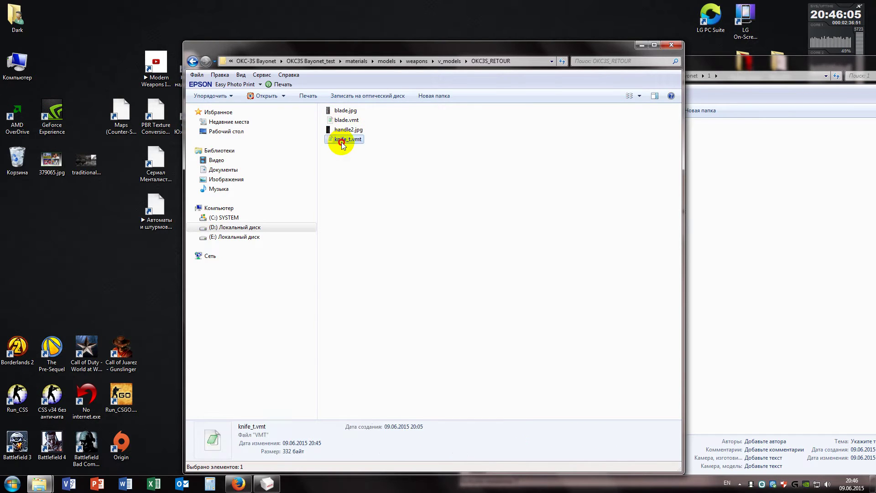
{"action": "left_click", "coordinate": [341, 141]}
{"action": "right_click", "coordinate": [341, 141]}
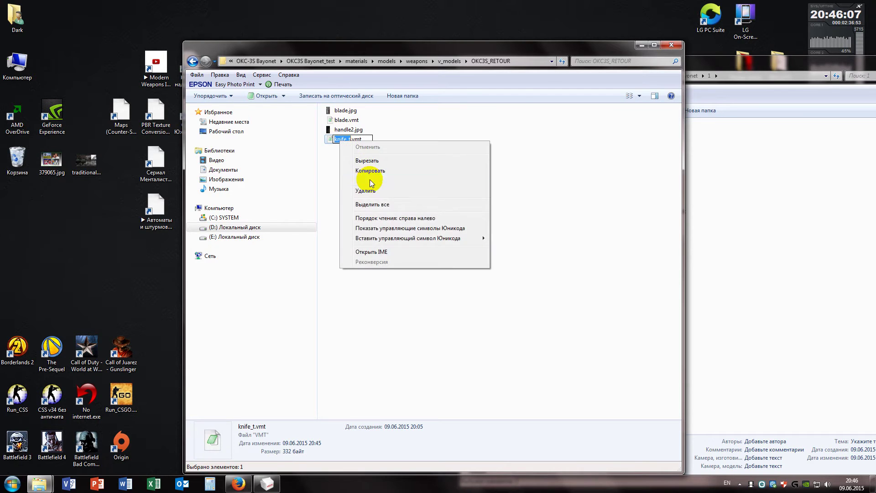
{"action": "left_click", "coordinate": [370, 180]}
{"action": "left_click", "coordinate": [341, 150]}
Open the Texture folder of the bayonet source files and view bayonet_spec.tga and bayonet_gloss.tga.
{"action": "left_click_drag", "start_coordinate": [389, 52], "coordinate": [301, 33]}
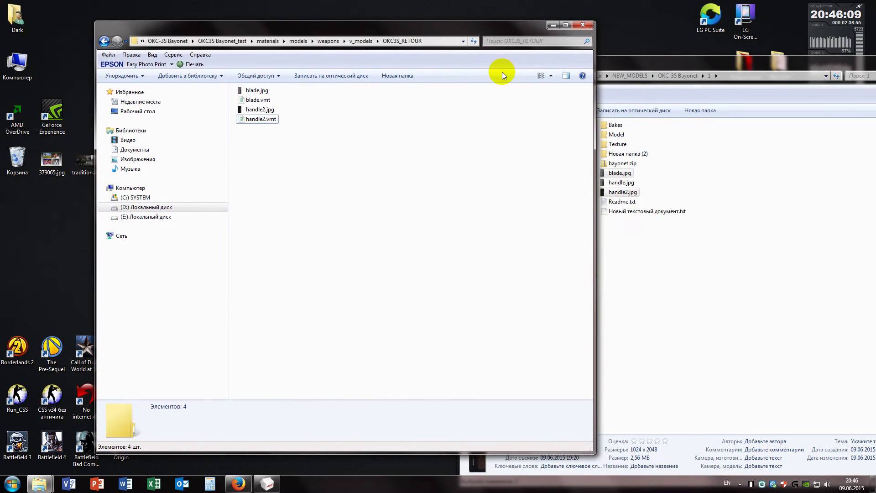
{"action": "left_click", "coordinate": [634, 67]}
{"action": "double_click", "coordinate": [617, 144]}
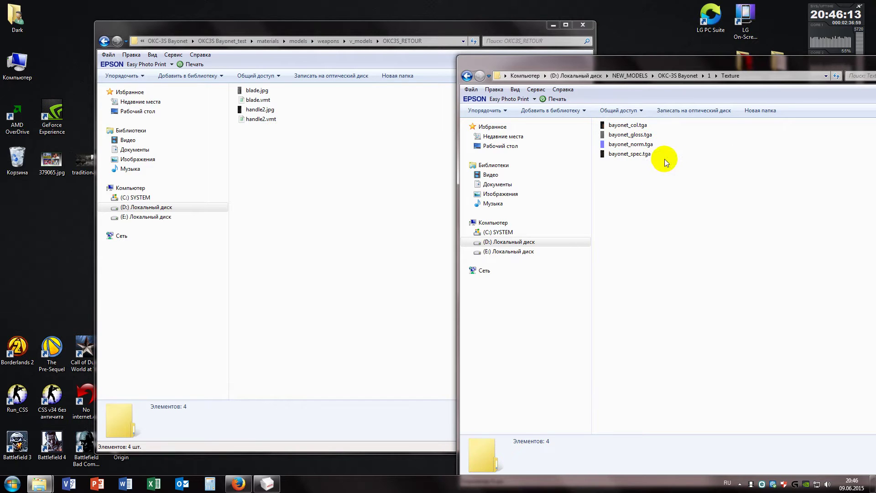
{"action": "left_click", "coordinate": [627, 153]}
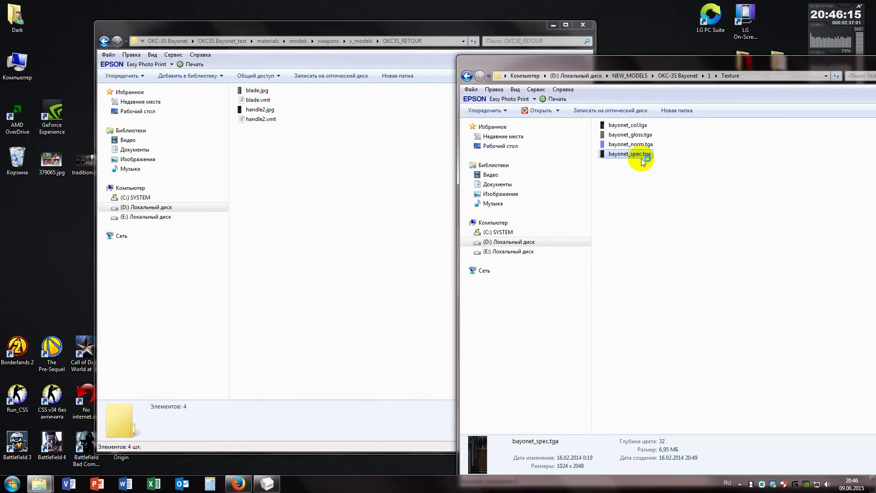
{"action": "double_click", "coordinate": [642, 155]}
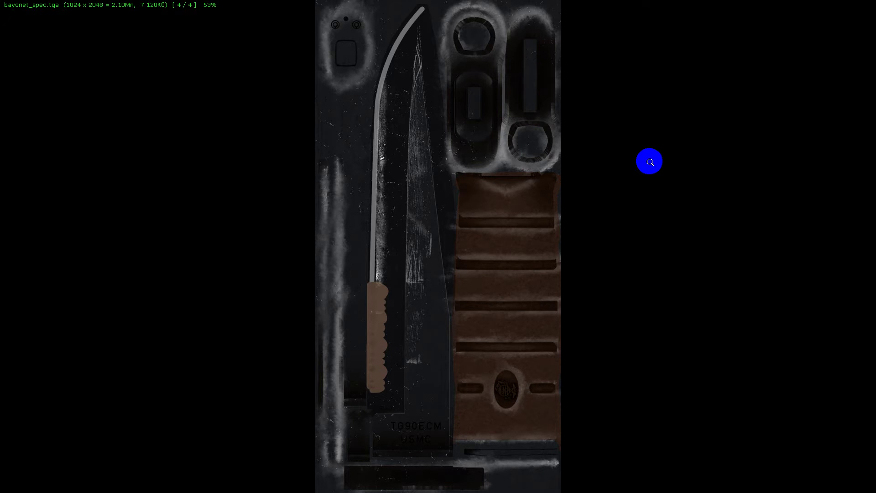
{"action": "mouse_move", "coordinate": [411, 3]}
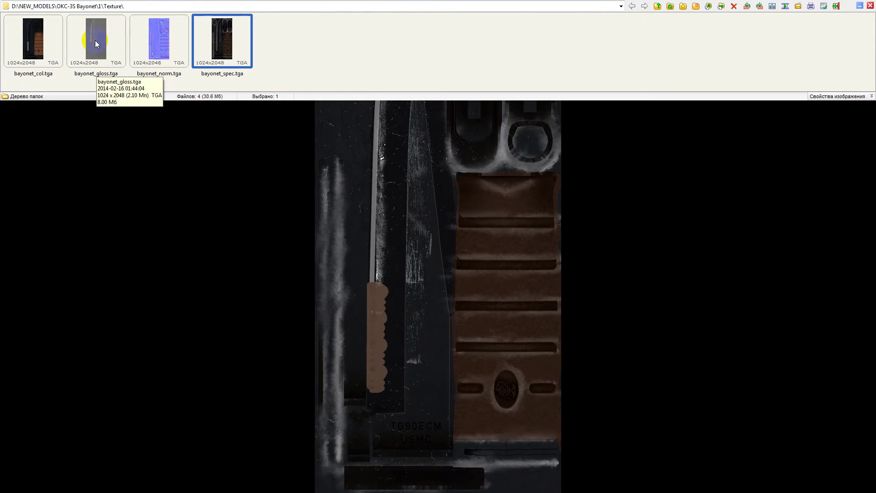
{"action": "left_click", "coordinate": [95, 40]}
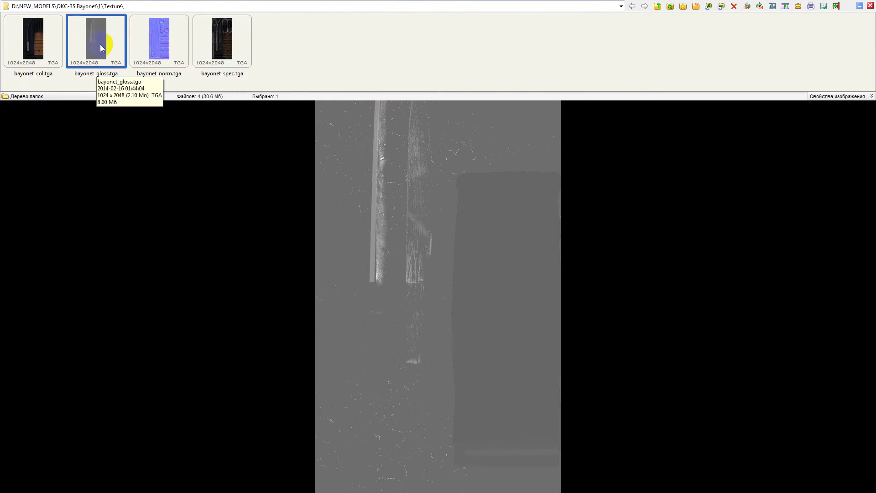
View bayonet_col.tga and bayonet_norm.tga from the bayonet's Texture folder, and close the image browser.
{"action": "left_click", "coordinate": [37, 38]}
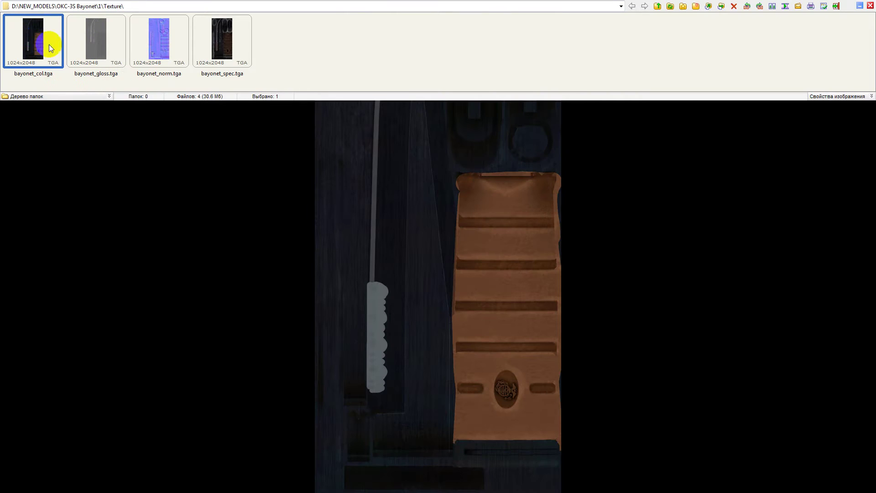
{"action": "left_click", "coordinate": [179, 38]}
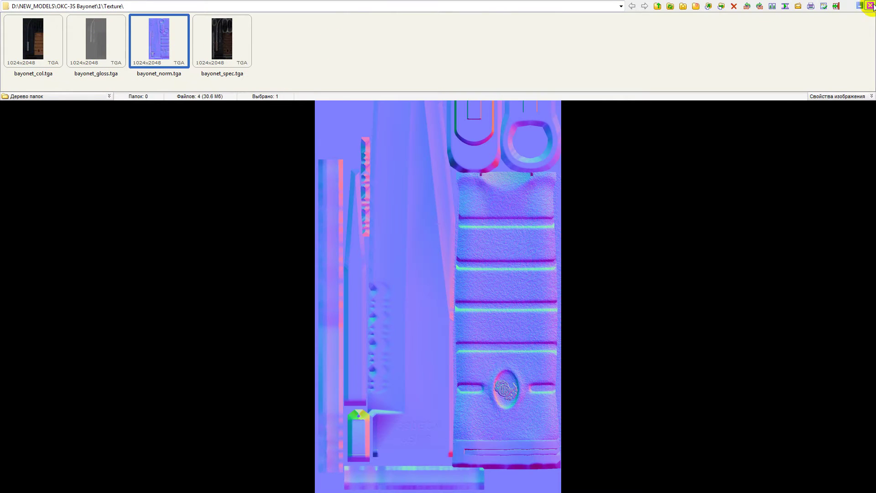
{"action": "left_click", "coordinate": [870, 6]}
Copy bayonet_norm.tga from the Texture folder into OKC3S_RETOUR and close the source folder window.
{"action": "right_click", "coordinate": [632, 145]}
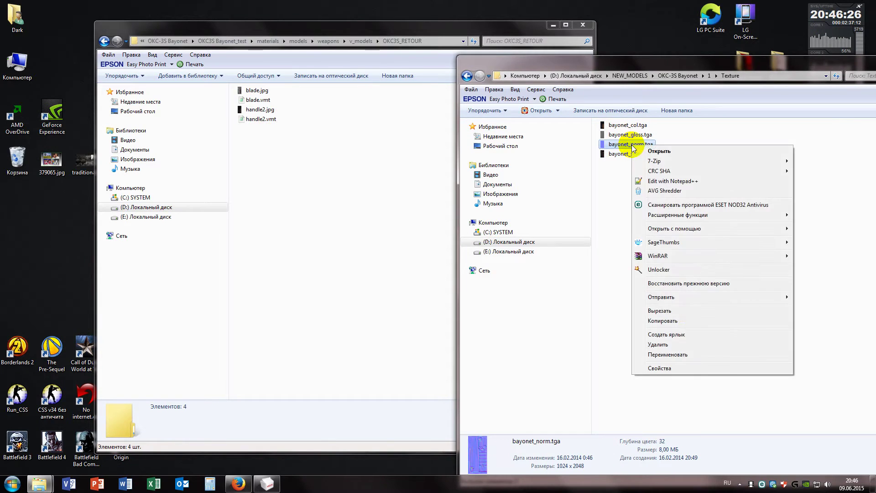
{"action": "left_click", "coordinate": [662, 320]}
{"action": "right_click", "coordinate": [241, 177]}
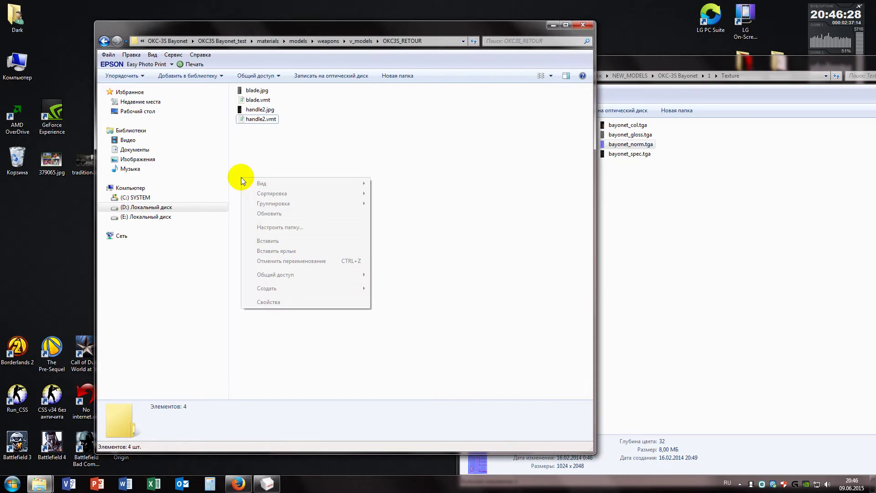
{"action": "left_click", "coordinate": [267, 241]}
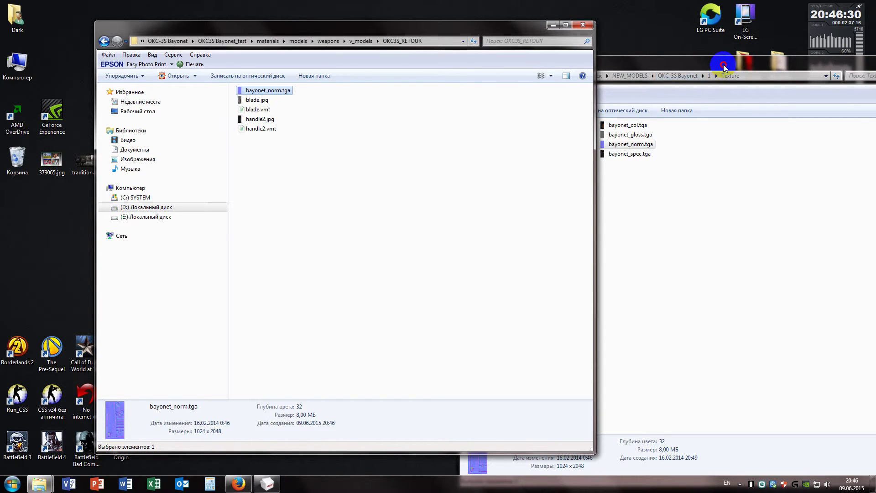
{"action": "left_click_drag", "start_coordinate": [723, 65], "coordinate": [580, 100]}
{"action": "left_click", "coordinate": [803, 94]}
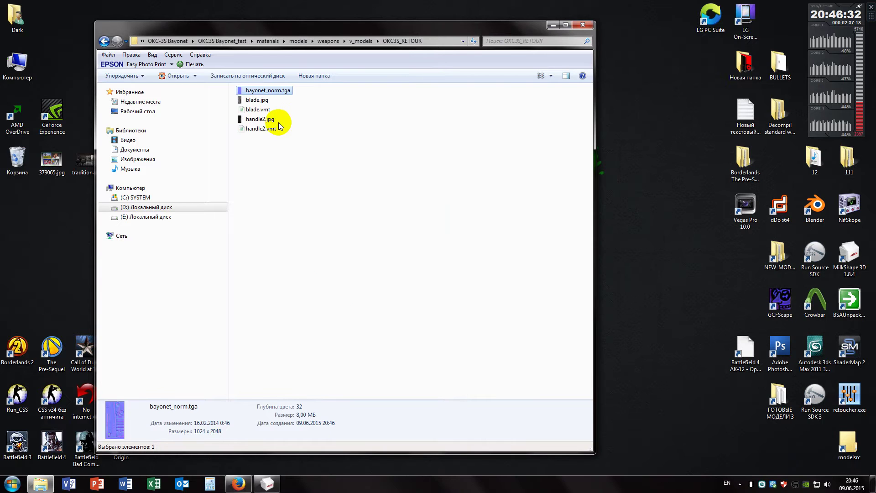
Save blade.jpg from Paint.NET as blade.vtf with the DXT1 (Common) image format, and delete the original JPG.
{"action": "left_click", "coordinate": [250, 100]}
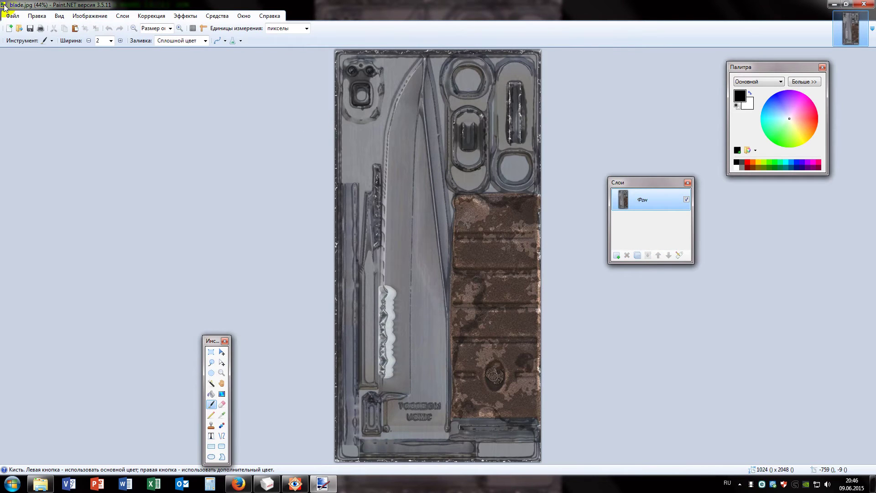
{"action": "left_click", "coordinate": [12, 15]}
{"action": "left_click", "coordinate": [35, 88]}
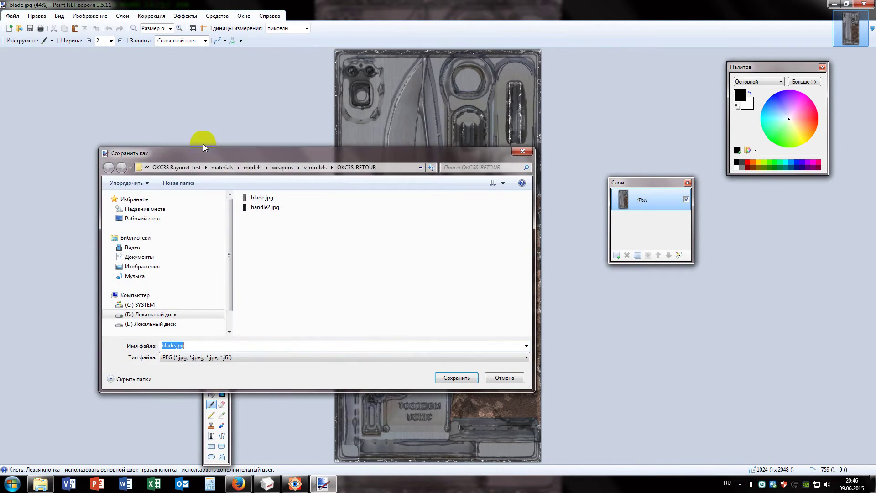
{"action": "left_click", "coordinate": [521, 358]}
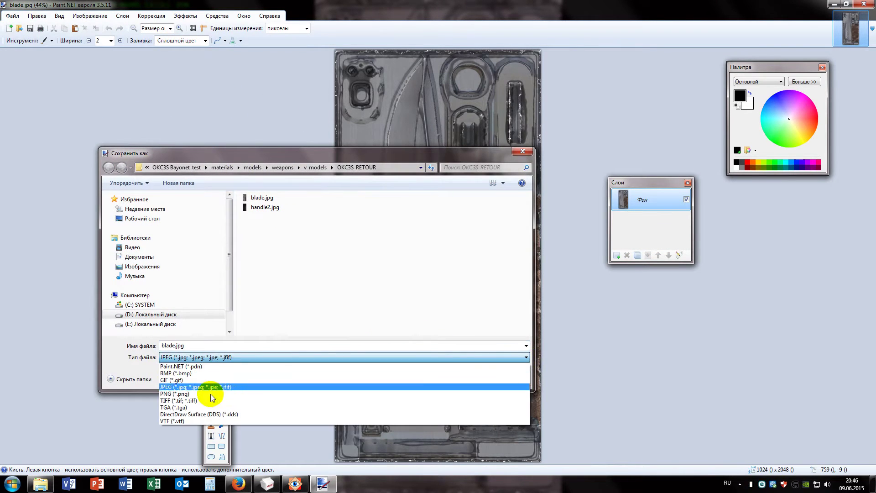
{"action": "left_click", "coordinate": [214, 421]}
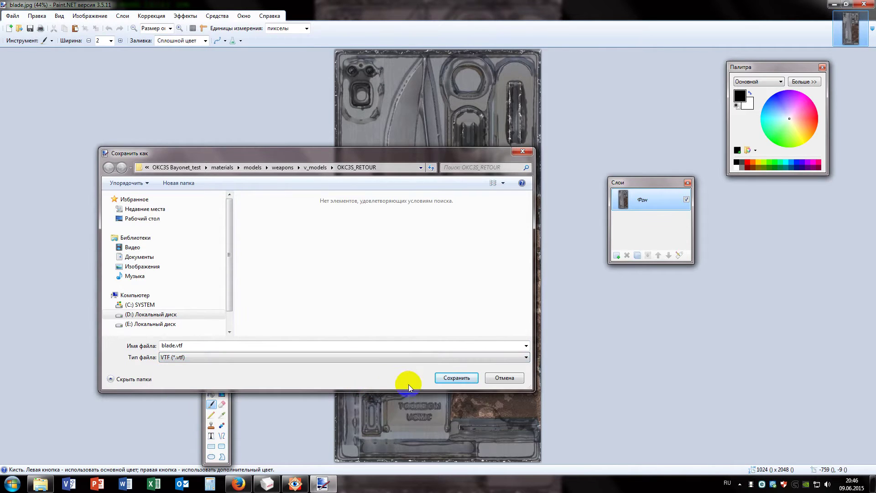
{"action": "left_click", "coordinate": [446, 377]}
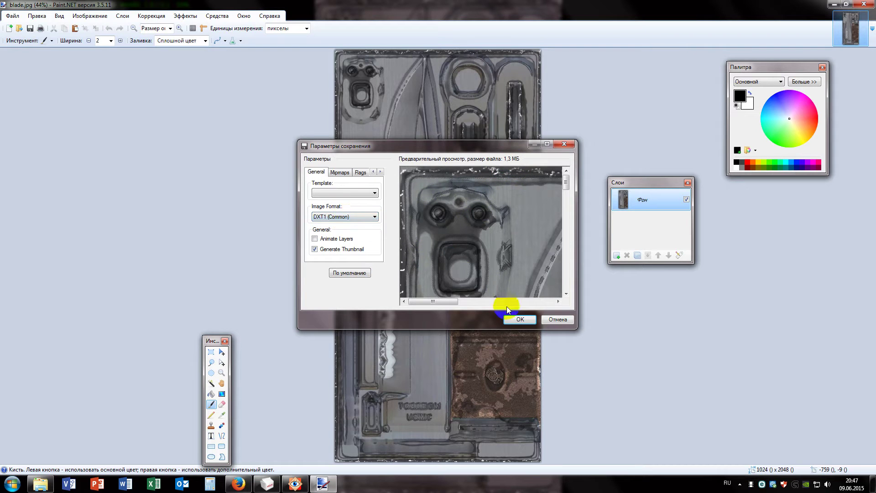
{"action": "left_click", "coordinate": [518, 319]}
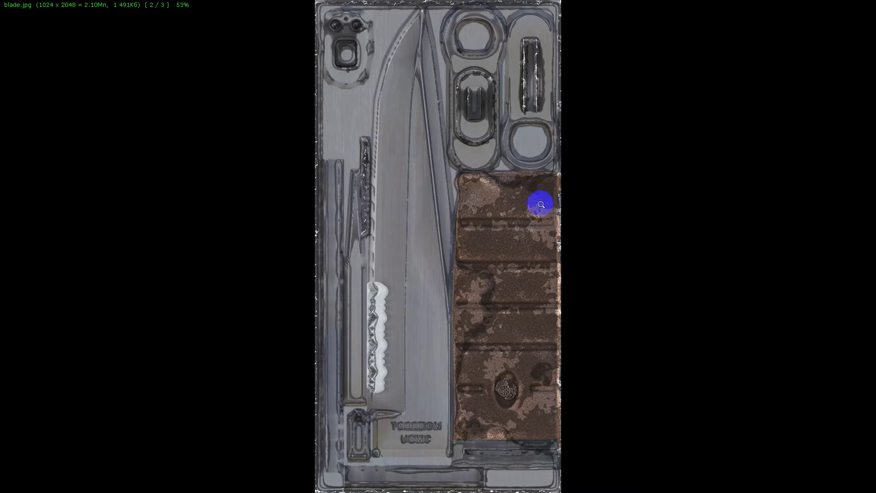
{"action": "key", "text": "Delete"}
{"action": "key", "text": "Return"}
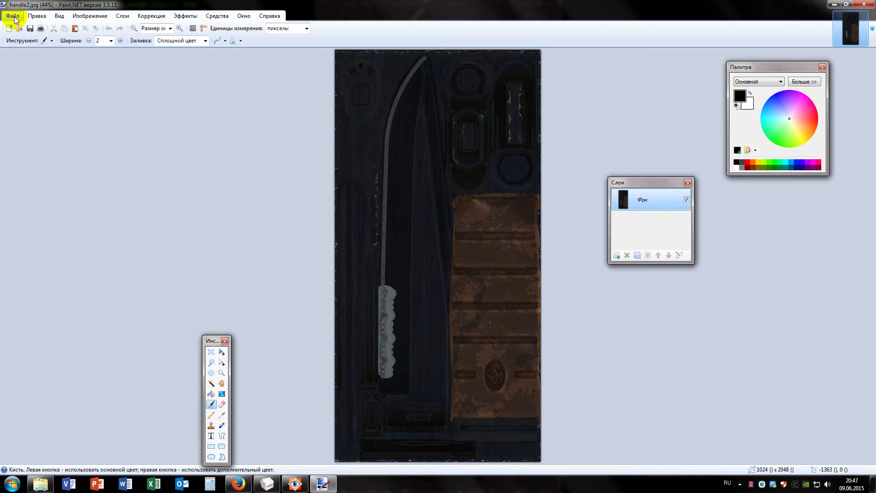
Save handle2.jpg as handle2.vtf in OKC3S_RETOUR with the DXT1 (Common) image format, and close Paint.NET.
{"action": "left_click", "coordinate": [12, 15]}
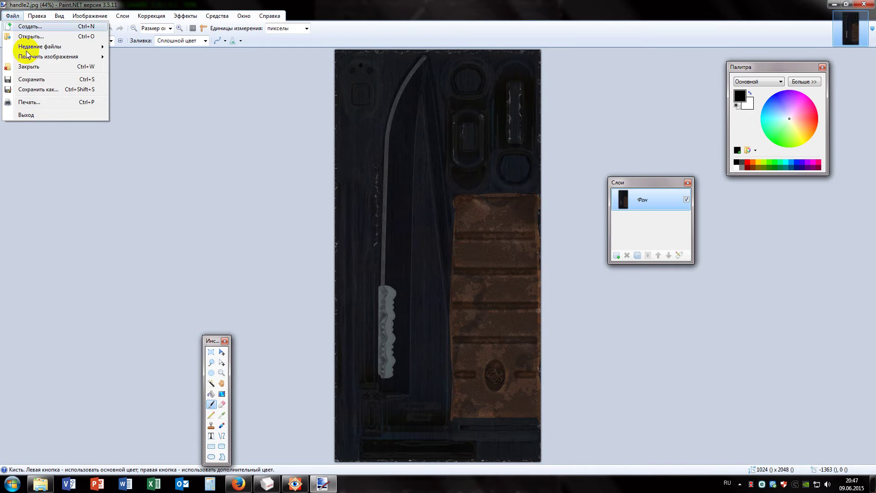
{"action": "left_click", "coordinate": [57, 97]}
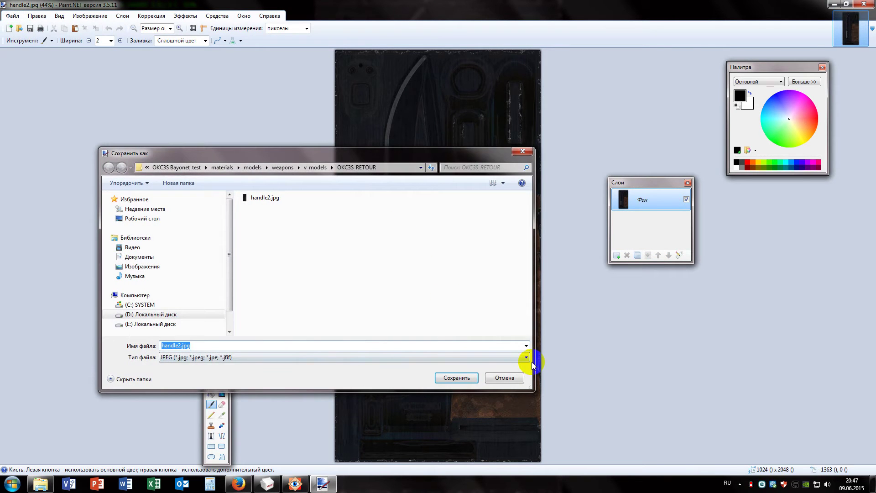
{"action": "left_click", "coordinate": [527, 358]}
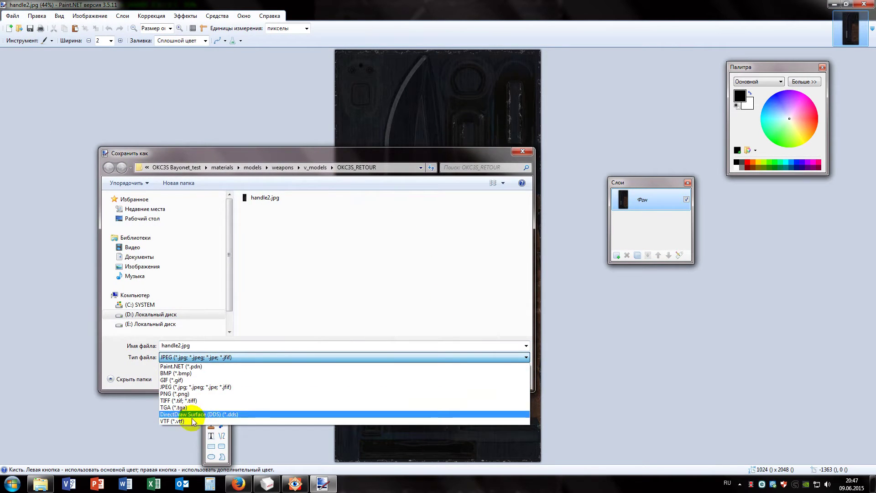
{"action": "left_click", "coordinate": [190, 418]}
{"action": "left_click", "coordinate": [455, 377]}
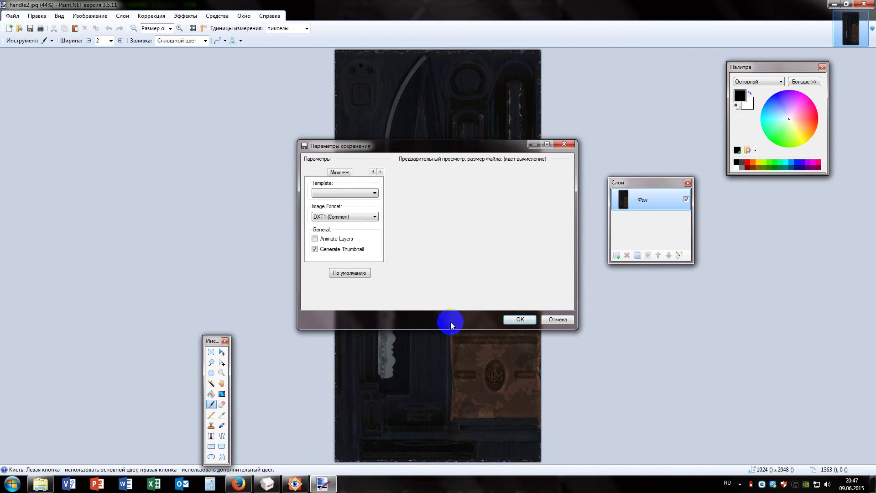
{"action": "left_click", "coordinate": [506, 320]}
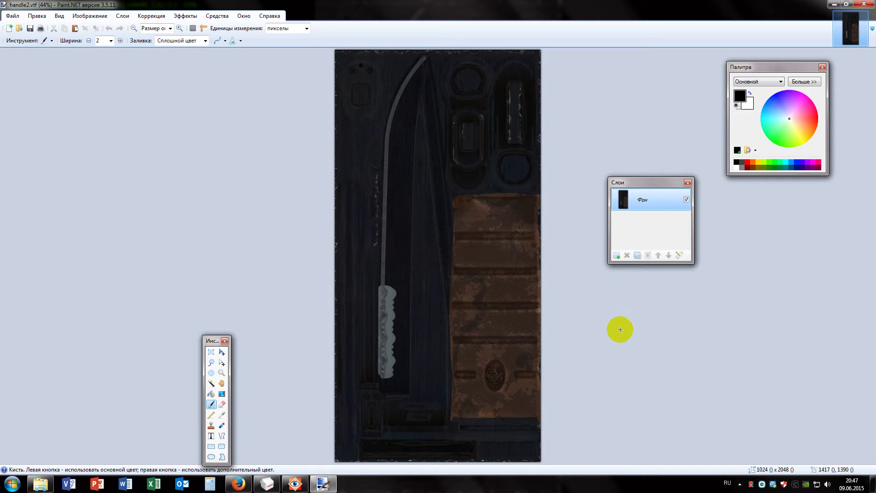
{"action": "left_click", "coordinate": [864, 4]}
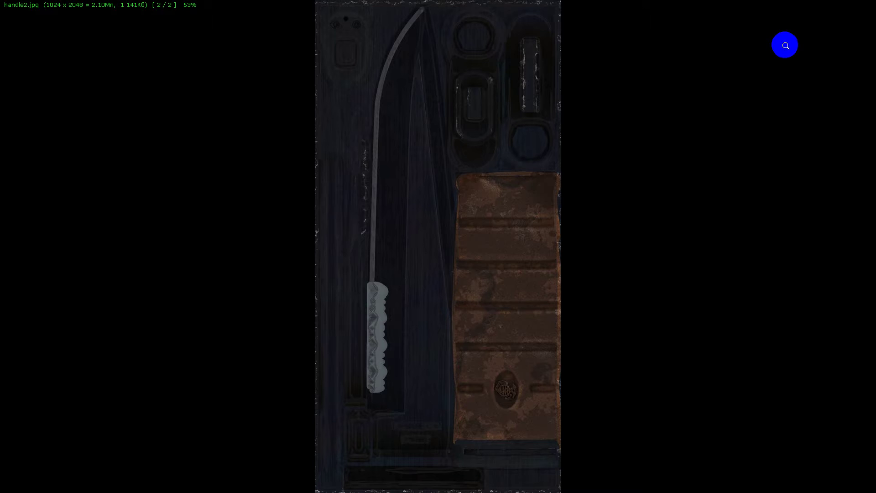
Reopen handle2.jpg in Paint.NET and convert the texture to black and white.
{"action": "mouse_move", "coordinate": [450, 1]}
{"action": "left_click", "coordinate": [641, 223]}
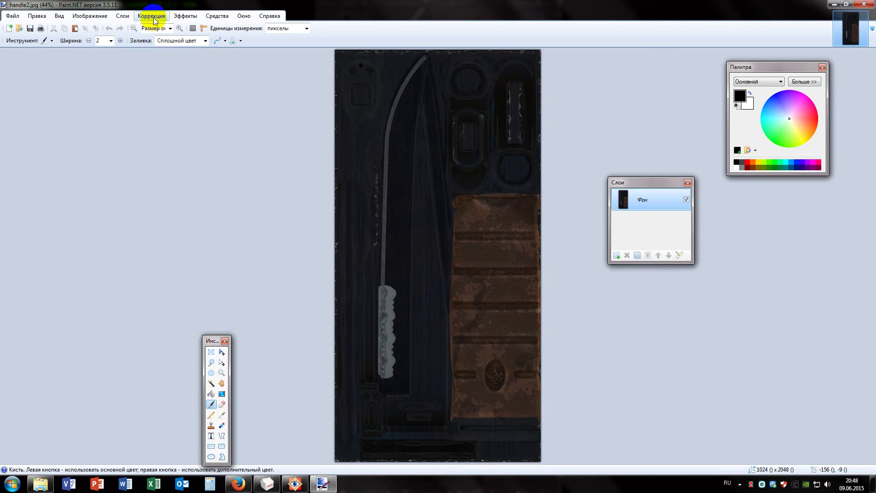
{"action": "left_click", "coordinate": [155, 11]}
{"action": "left_click", "coordinate": [174, 76]}
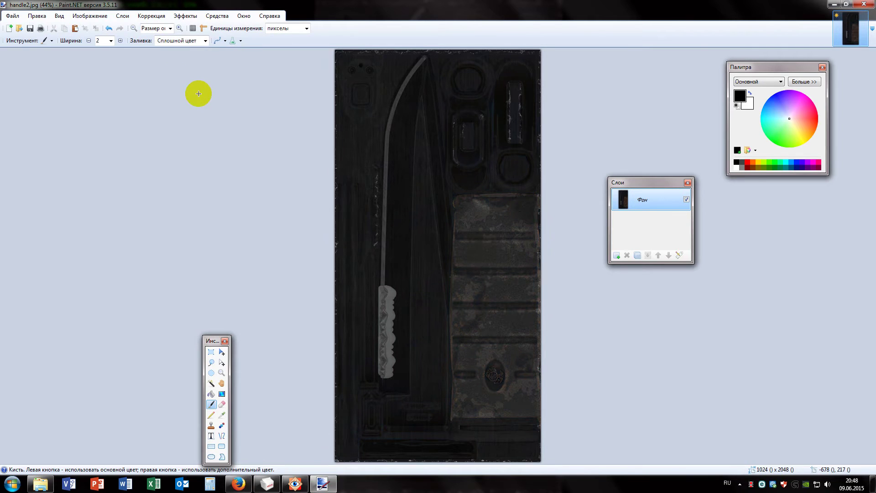
Brighten the black-and-white handle texture with Levels, using an input white point of 98 and a gamma of 1.44.
{"action": "left_click", "coordinate": [154, 18]}
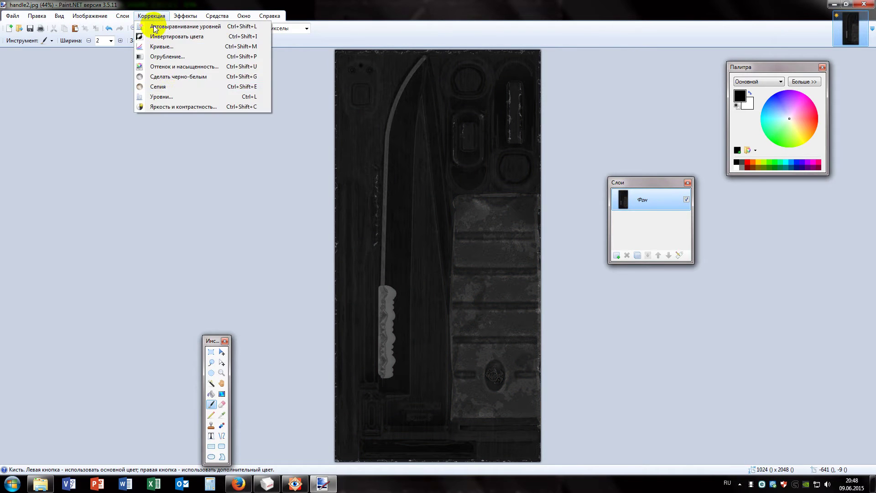
{"action": "left_click", "coordinate": [161, 96]}
{"action": "left_click_drag", "start_coordinate": [396, 186], "coordinate": [201, 196]}
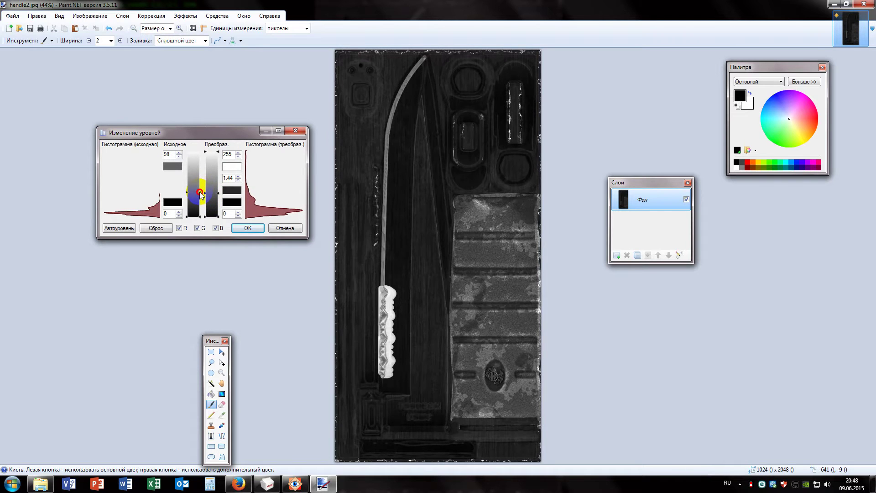
{"action": "left_click", "coordinate": [239, 226]}
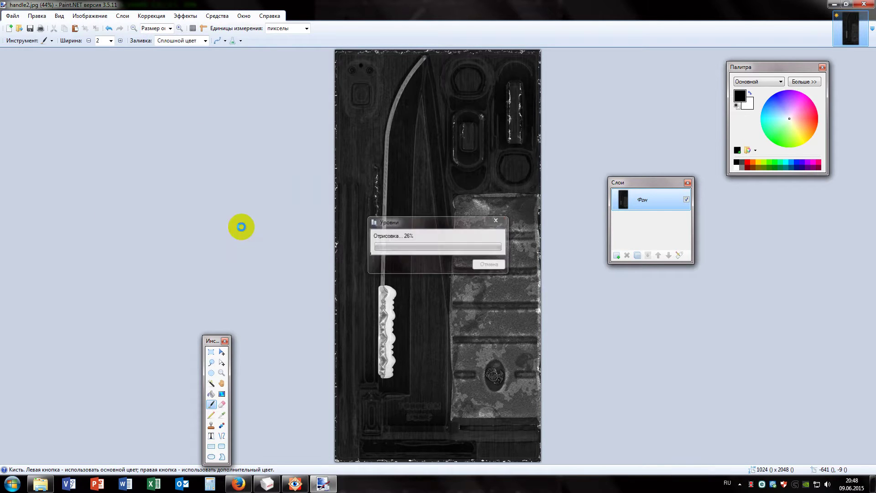
Save the black-and-white texture as handle_spec.jpg in OKC3S_RETOUR with JPEG quality 100.
{"action": "left_click", "coordinate": [13, 17]}
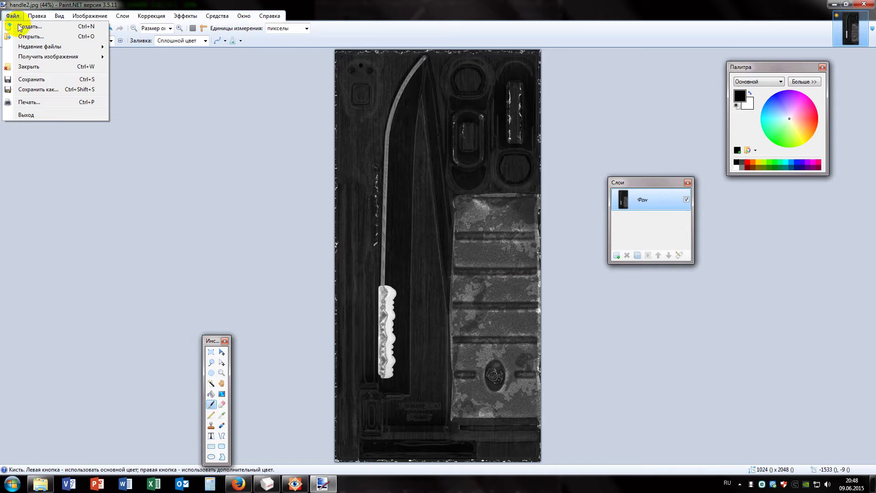
{"action": "left_click", "coordinate": [53, 90]}
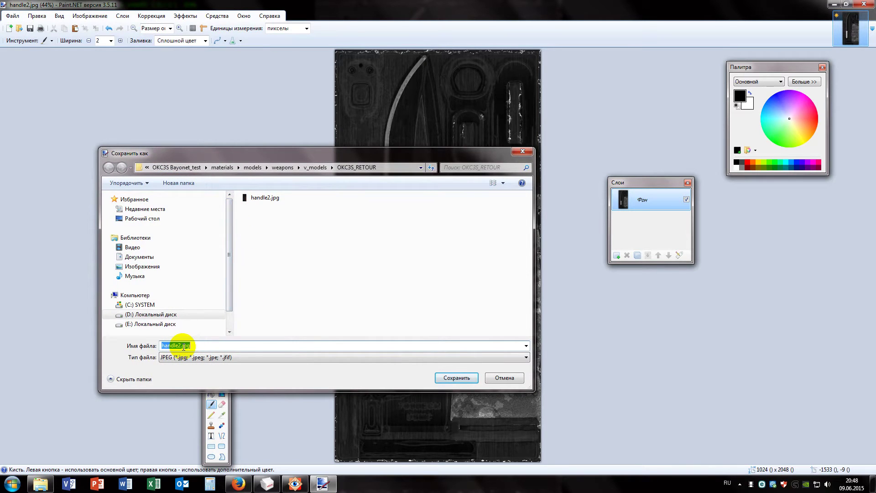
{"action": "left_click", "coordinate": [180, 346]}
{"action": "left_click_drag", "start_coordinate": [178, 345], "coordinate": [182, 346]}
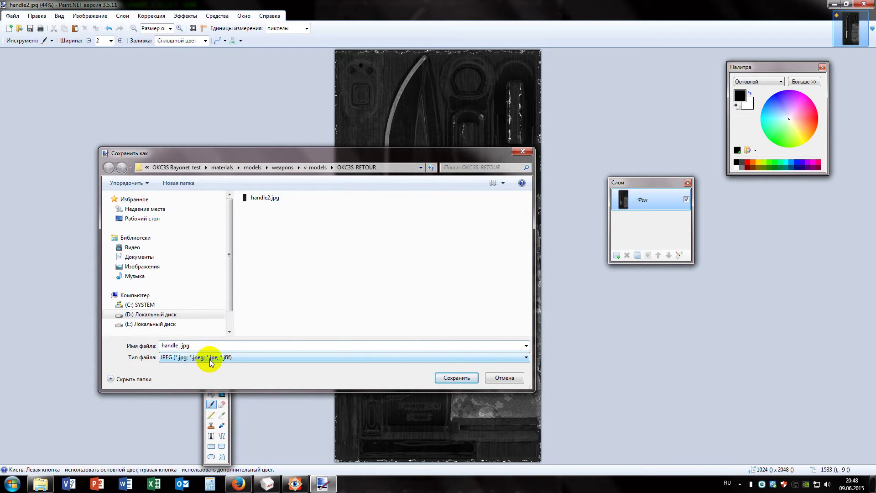
{"action": "type", "text": "_"}
{"action": "key", "text": "alt+shift"}
{"action": "type", "text": "S"}
{"action": "key", "text": "BackSpace"}
{"action": "type", "text": "spec"}
{"action": "left_click", "coordinate": [443, 379]}
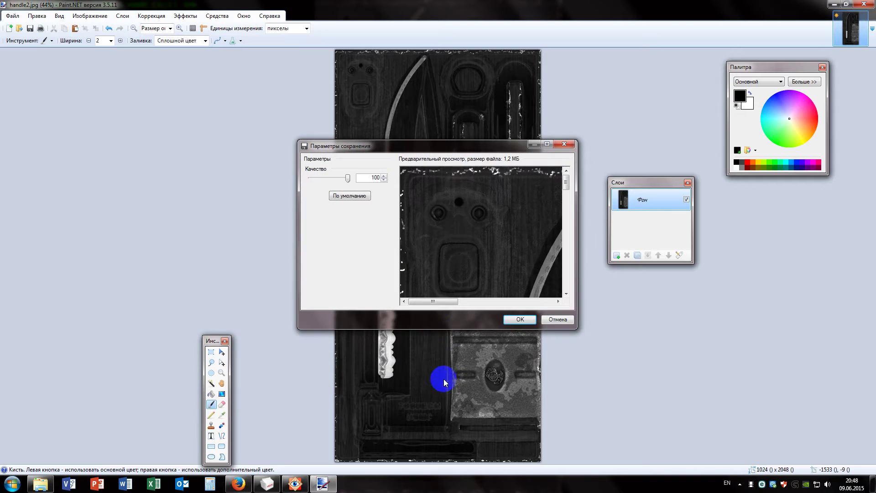
{"action": "left_click", "coordinate": [515, 317]}
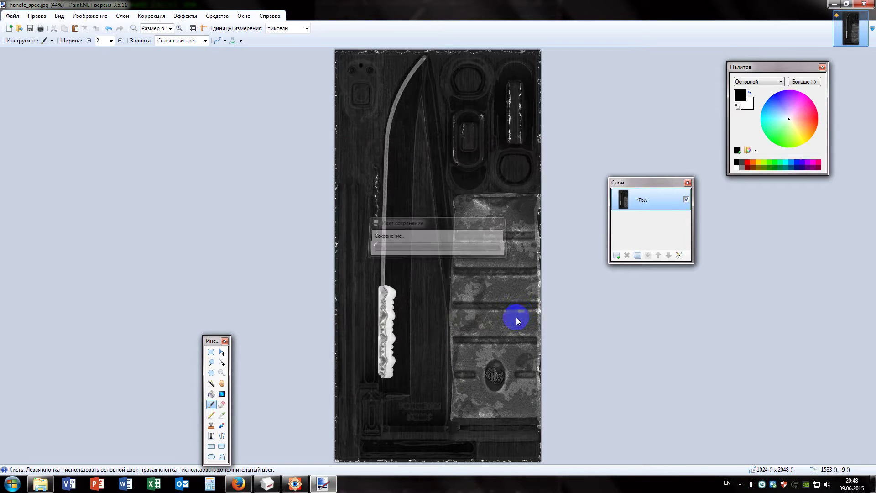
Undo the black-and-white and levels edits, and brighten the colour texture with Levels at input white 98 and gamma 1.46.
{"action": "left_click", "coordinate": [109, 29]}
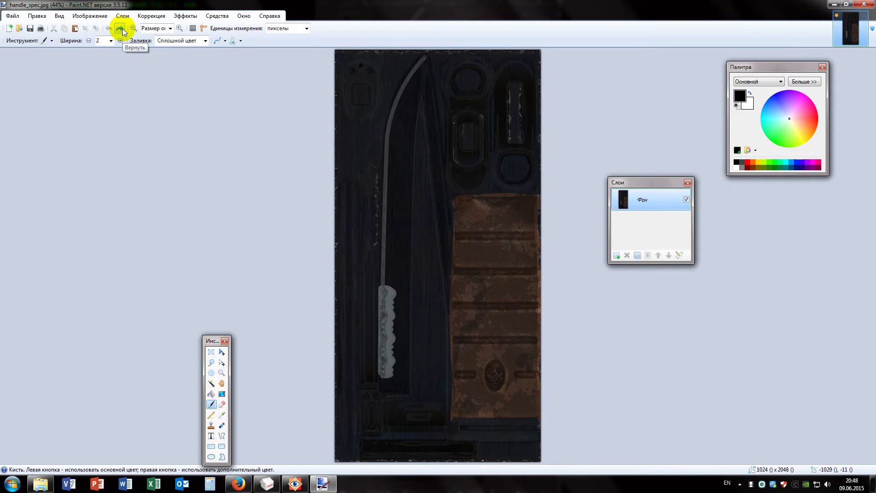
{"action": "left_click", "coordinate": [151, 16]}
{"action": "left_click", "coordinate": [159, 96]}
{"action": "left_click_drag", "start_coordinate": [430, 184], "coordinate": [202, 132]}
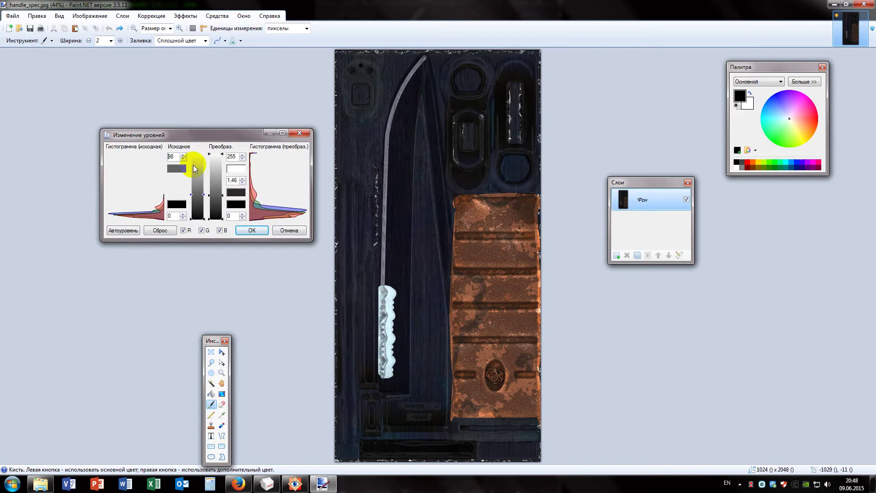
{"action": "left_click", "coordinate": [249, 229]}
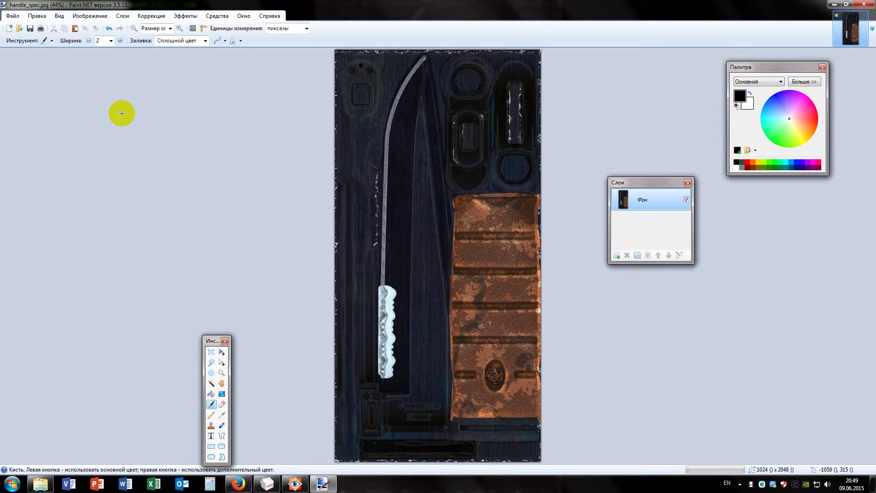
Save the brightened colour texture as handle_exp.jpg in OKC3S_RETOUR with JPEG quality 100, and close the image editor.
{"action": "left_click", "coordinate": [12, 15]}
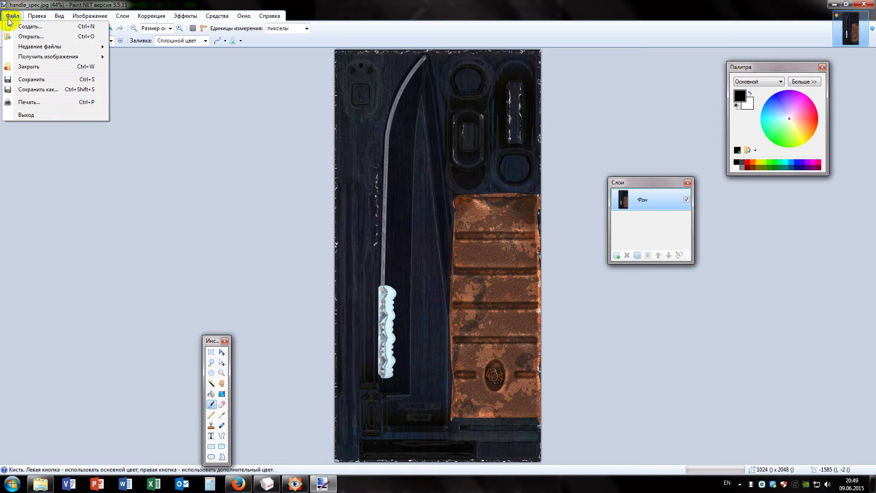
{"action": "left_click", "coordinate": [46, 90]}
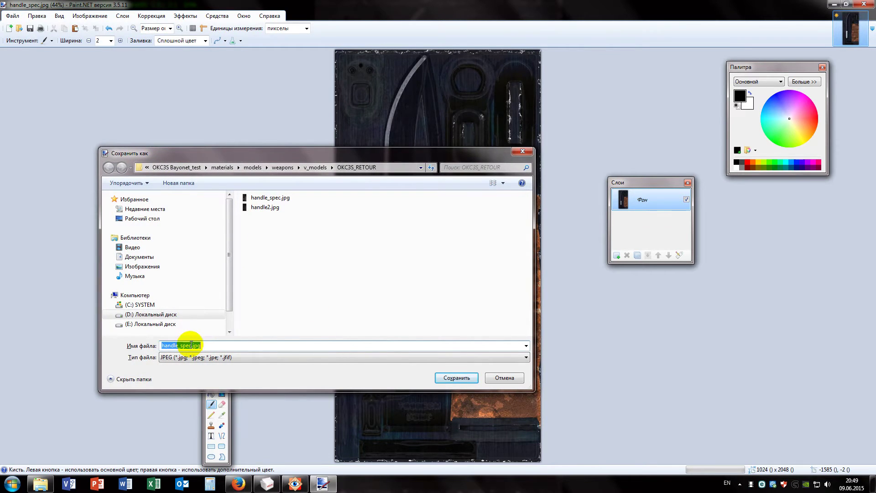
{"action": "left_click_drag", "start_coordinate": [191, 345], "coordinate": [181, 346]}
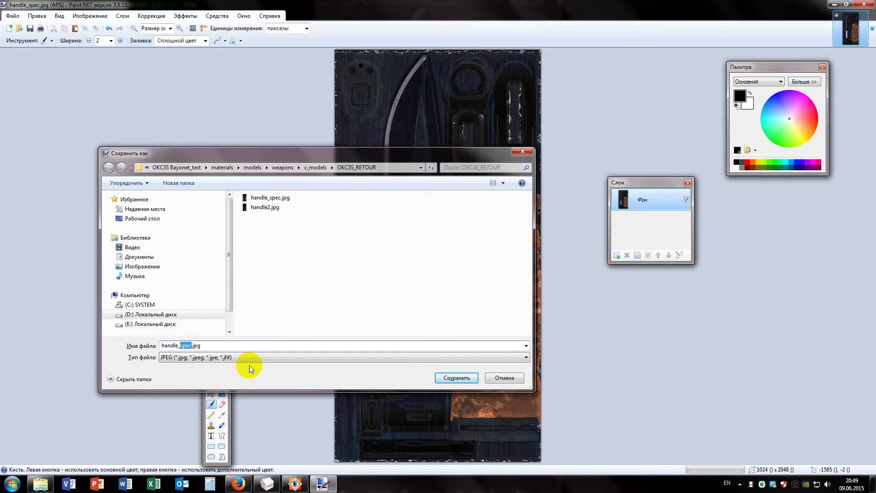
{"action": "type", "text": "e"}
{"action": "type", "text": "xp"}
{"action": "left_click", "coordinate": [444, 377]}
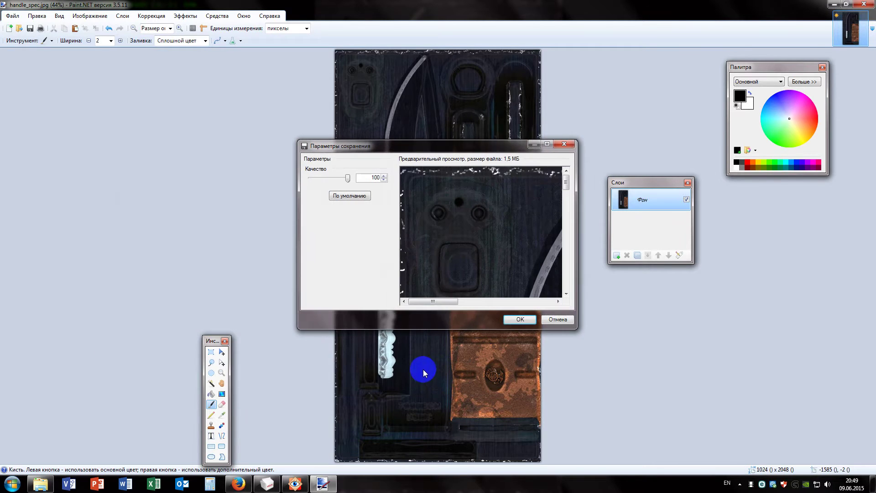
{"action": "left_click", "coordinate": [526, 319]}
{"action": "left_click", "coordinate": [863, 4]}
Delete handle2.jpg from the OKC3S_RETOUR folder in the image viewer.
{"action": "mouse_move", "coordinate": [476, 4]}
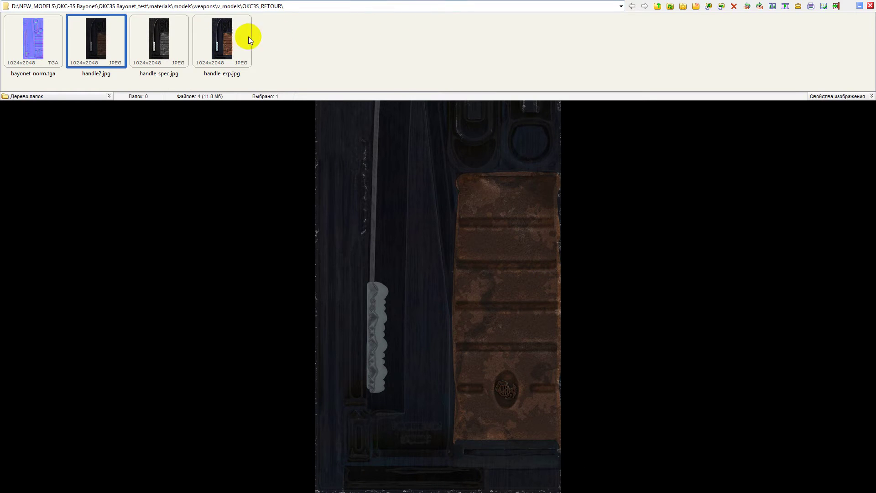
{"action": "key", "text": "Delete"}
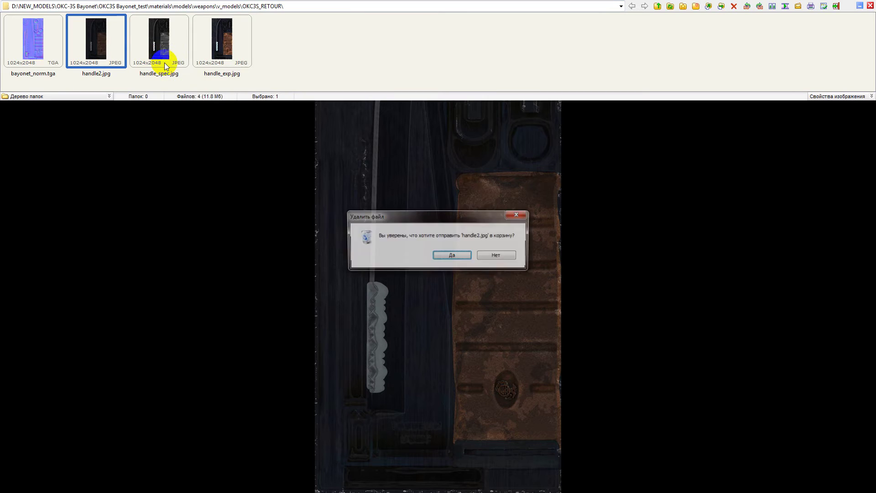
{"action": "key", "text": "Return"}
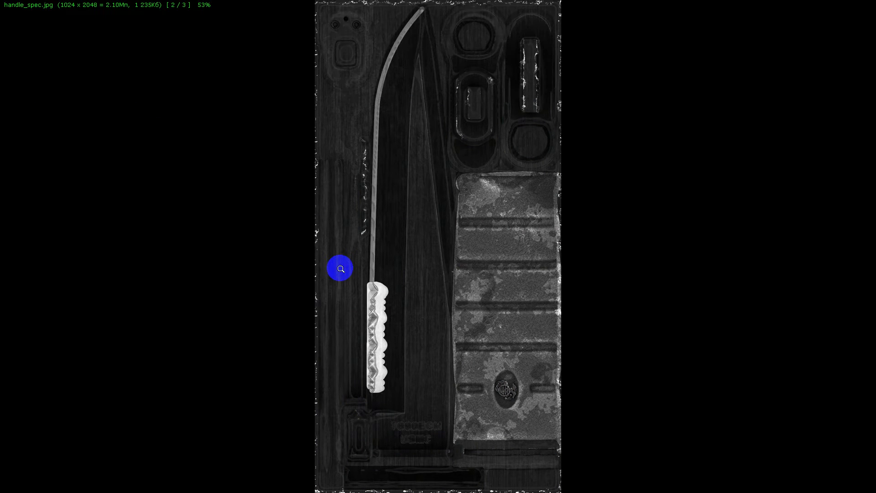
Open handle_spec.jpg in Paint.NET, save it as handle_spec.vtf in DXT1 (Common) format, and delete the JPEG source.
{"action": "key", "text": "Escape"}
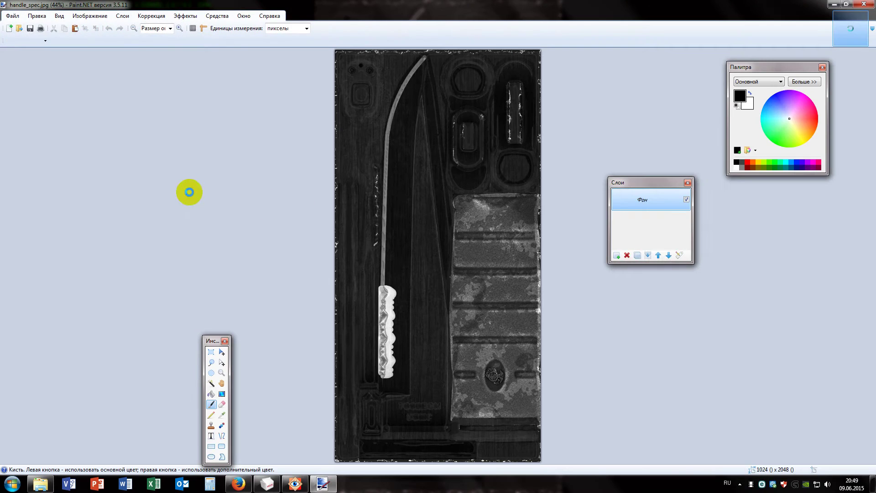
{"action": "left_click", "coordinate": [12, 16]}
{"action": "left_click", "coordinate": [29, 89]}
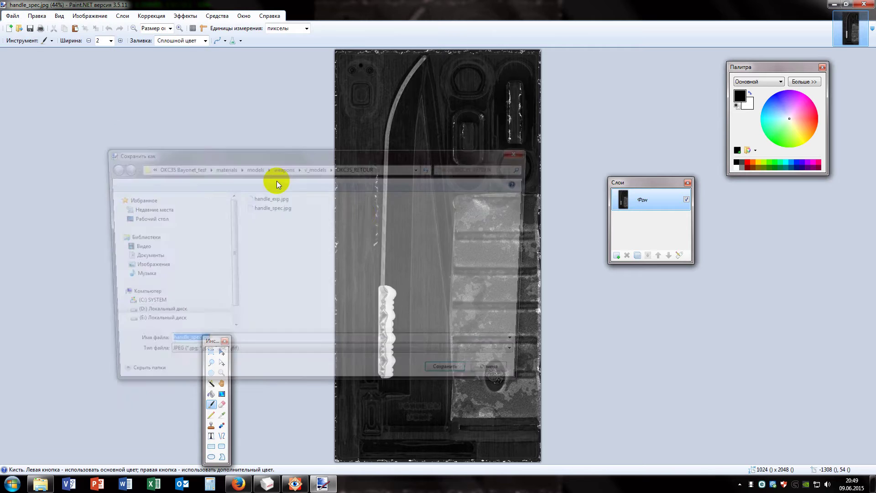
{"action": "left_click", "coordinate": [522, 357]}
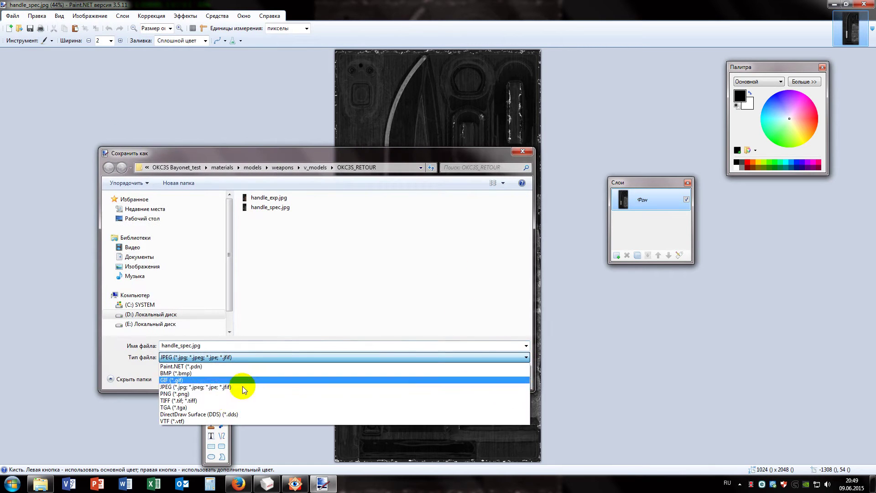
{"action": "left_click", "coordinate": [198, 416]}
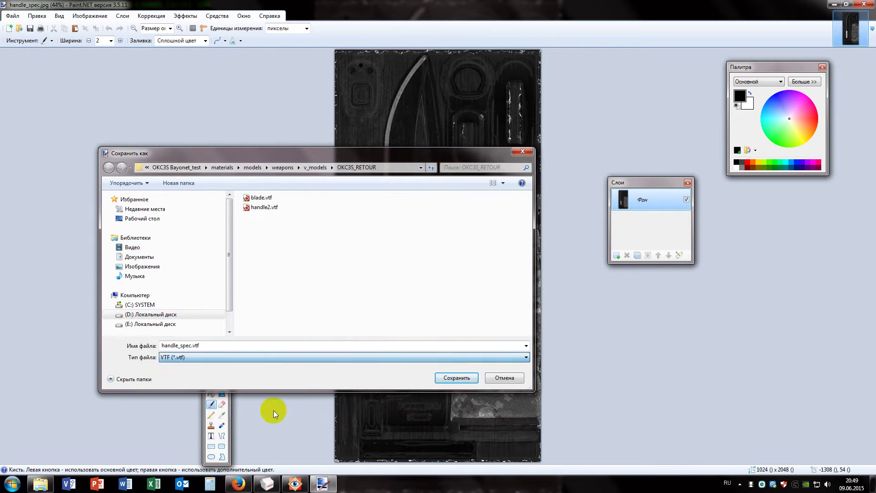
{"action": "left_click", "coordinate": [449, 378]}
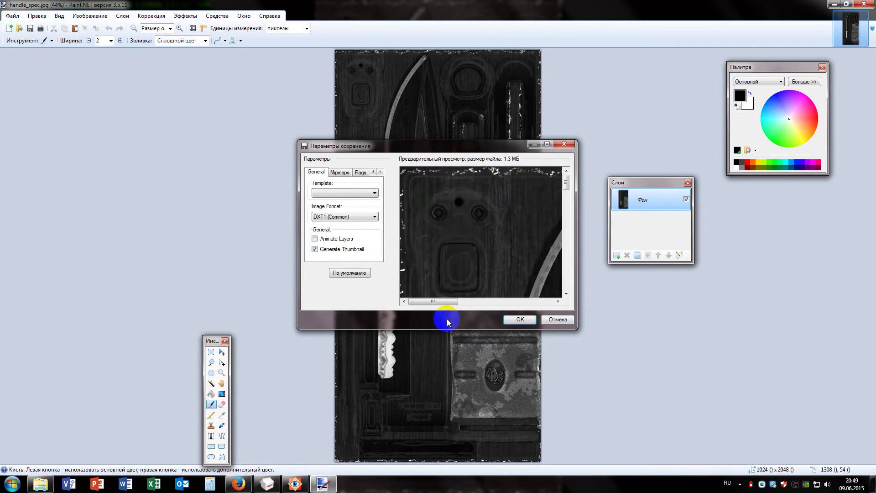
{"action": "left_click", "coordinate": [510, 319]}
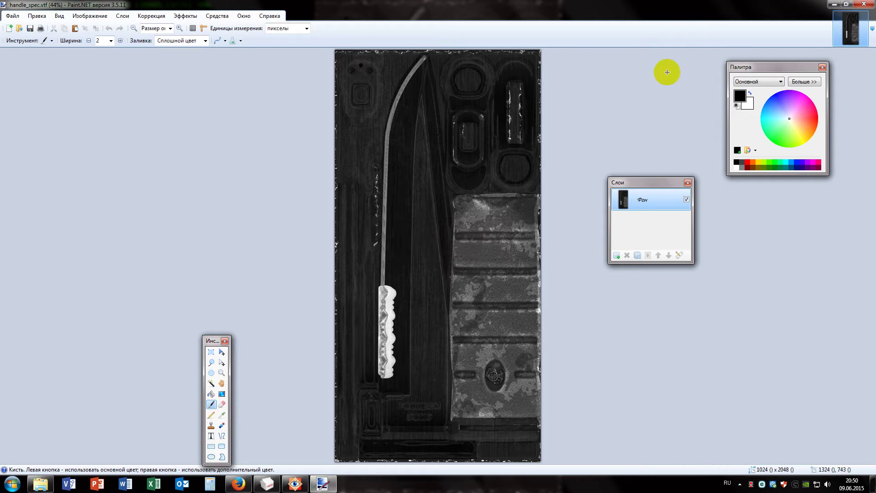
{"action": "left_click", "coordinate": [863, 4]}
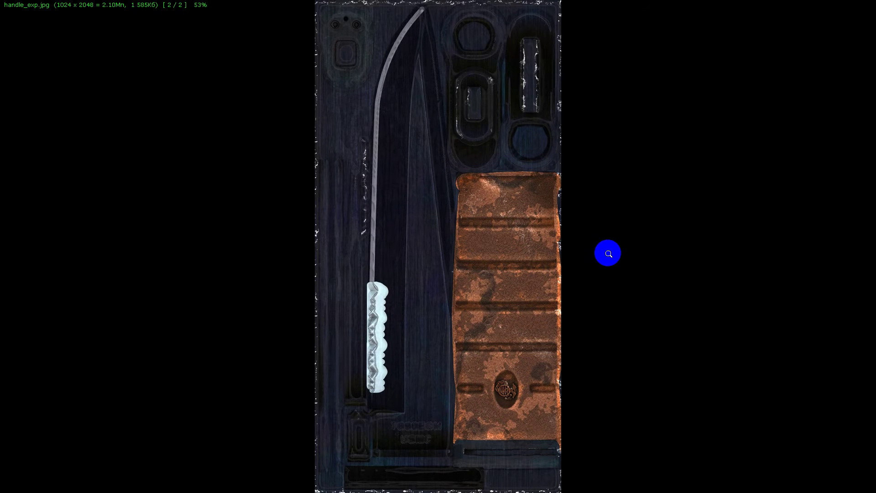
Open handle_exp.jpg in Paint.NET, save it as handle_exp.vtf in ABGR8888 (Common) format, and delete the JPEG source.
{"action": "key", "text": "Escape"}
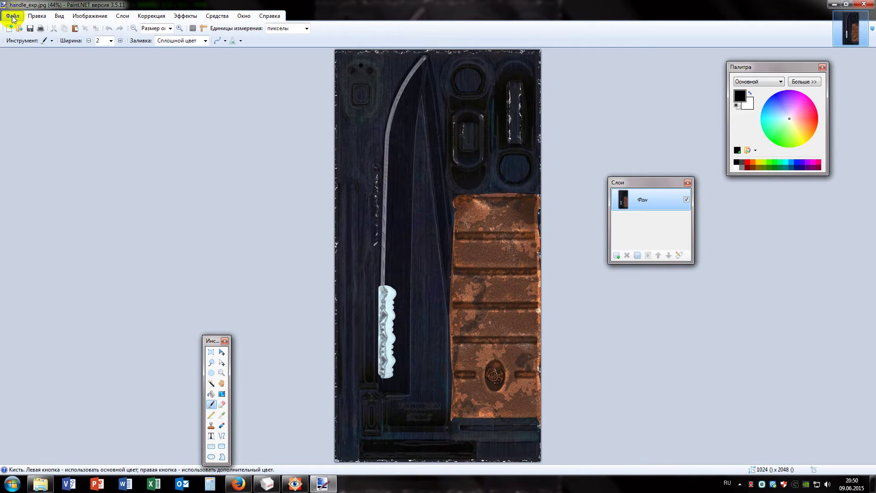
{"action": "left_click", "coordinate": [12, 16]}
{"action": "left_click", "coordinate": [34, 89]}
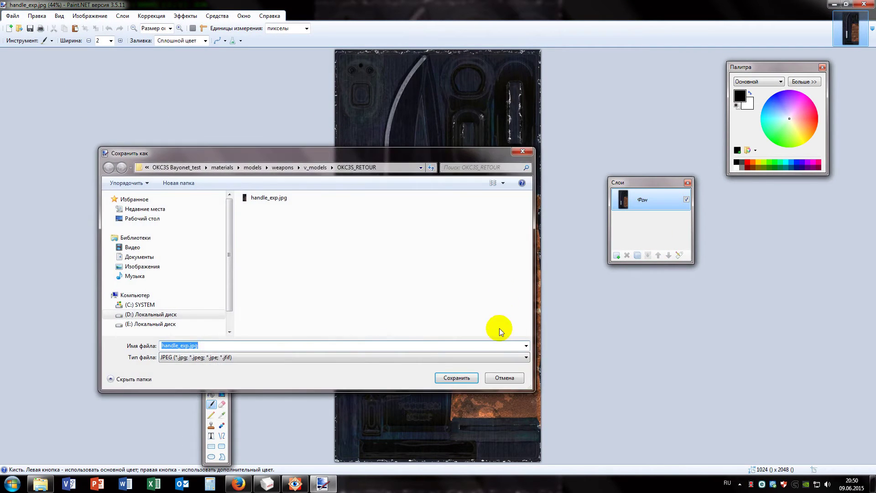
{"action": "left_click", "coordinate": [521, 357]}
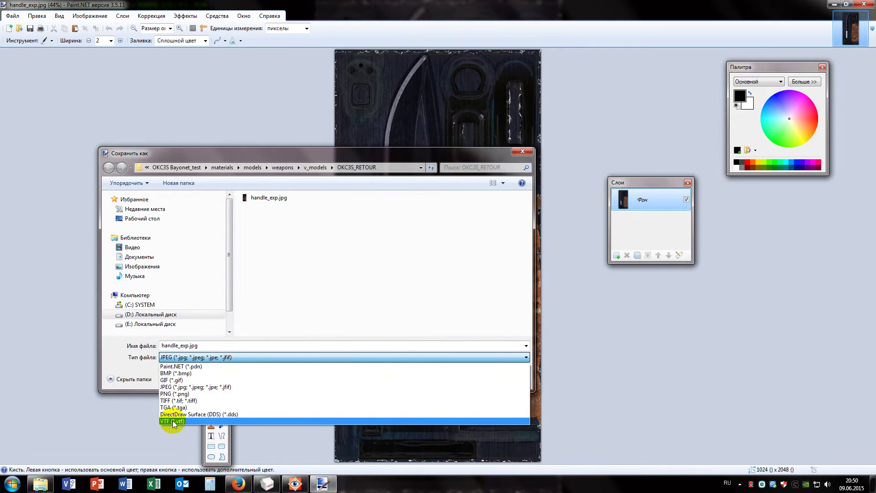
{"action": "left_click", "coordinate": [174, 423]}
{"action": "left_click", "coordinate": [456, 377]}
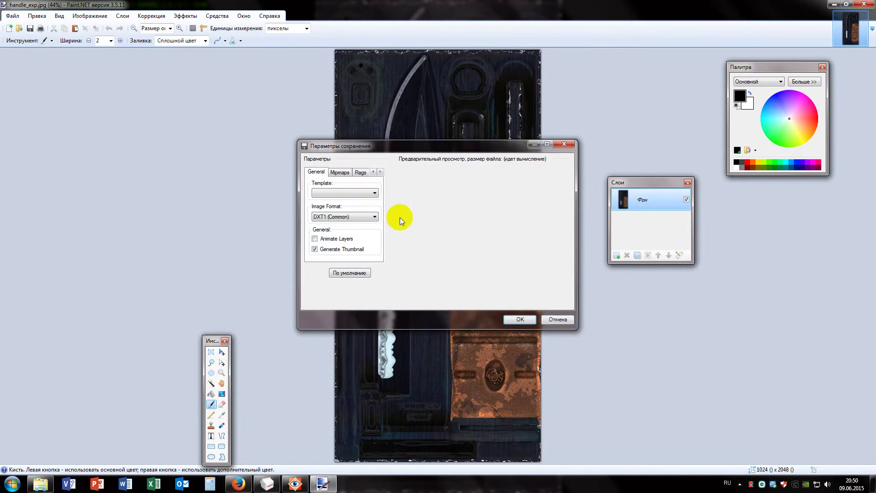
{"action": "left_click", "coordinate": [371, 217]}
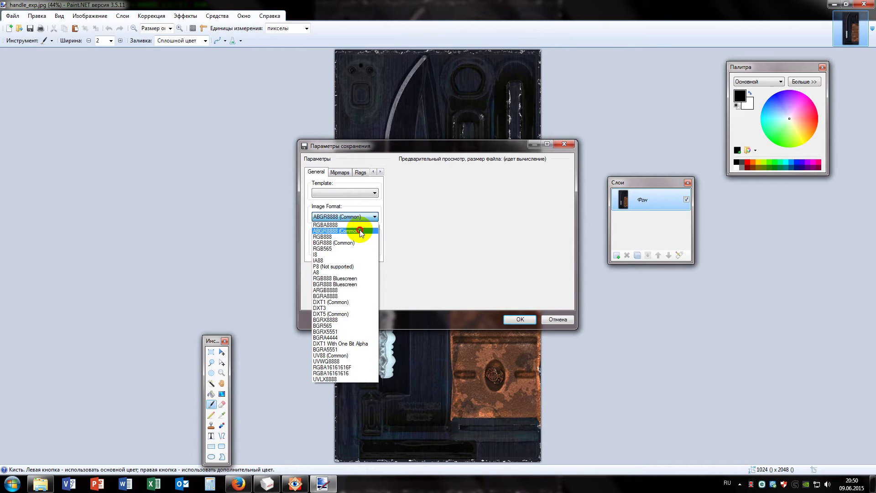
{"action": "left_click", "coordinate": [359, 229]}
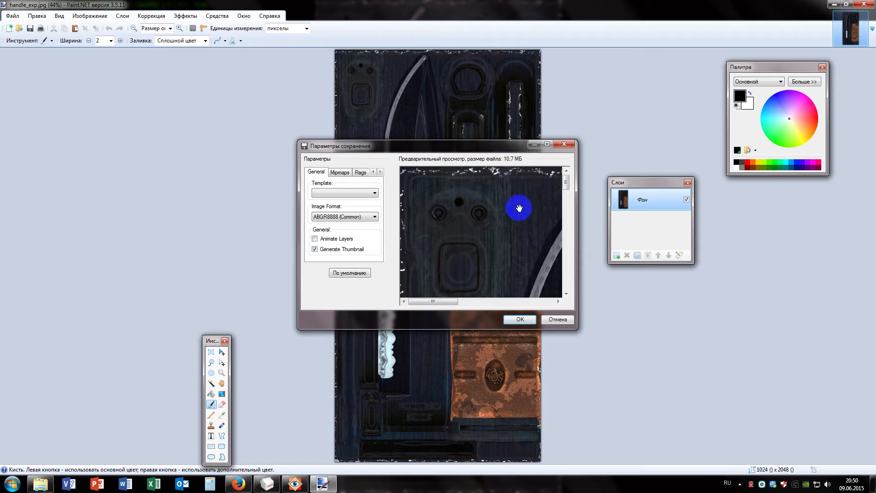
{"action": "left_click", "coordinate": [521, 318]}
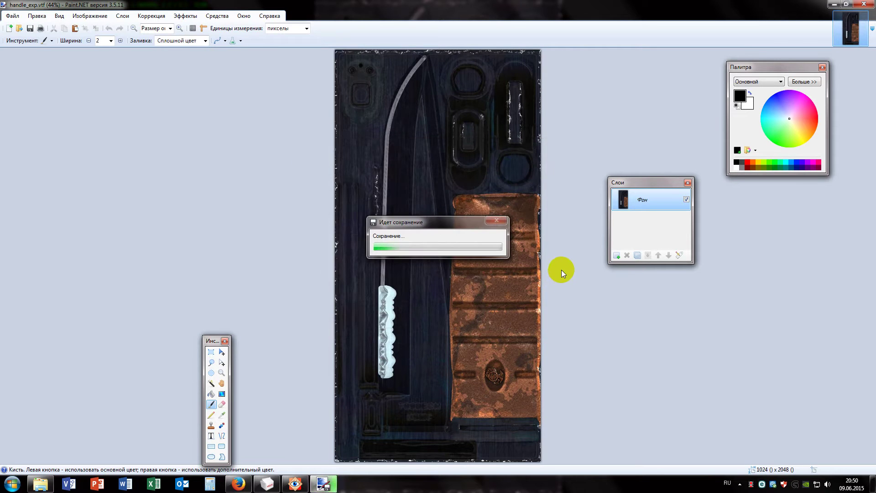
{"action": "left_click", "coordinate": [518, 128]}
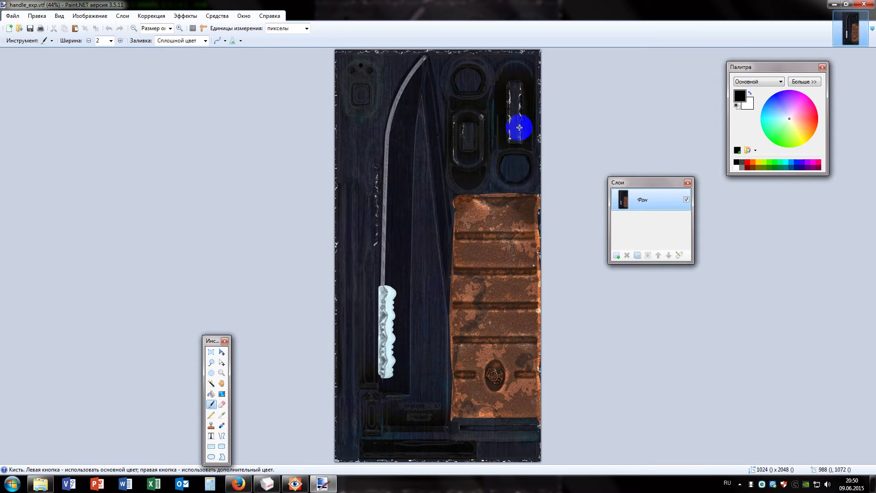
{"action": "left_click", "coordinate": [867, 5]}
{"action": "left_click", "coordinate": [573, 176]}
{"action": "key", "text": "alt+Tab"}
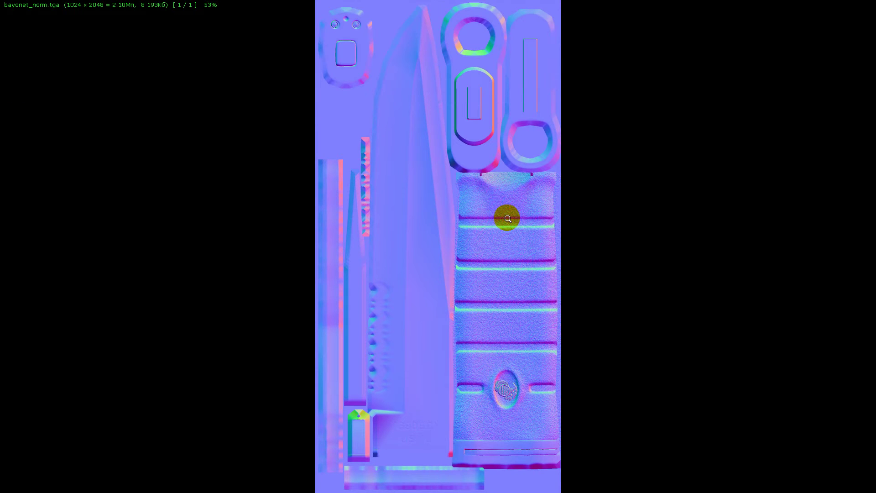
Open bayonet_norm.tga in Paint.NET and save it as bayonet_norm.vtf in ABGR8888 (Common) format.
{"action": "left_click", "coordinate": [645, 227]}
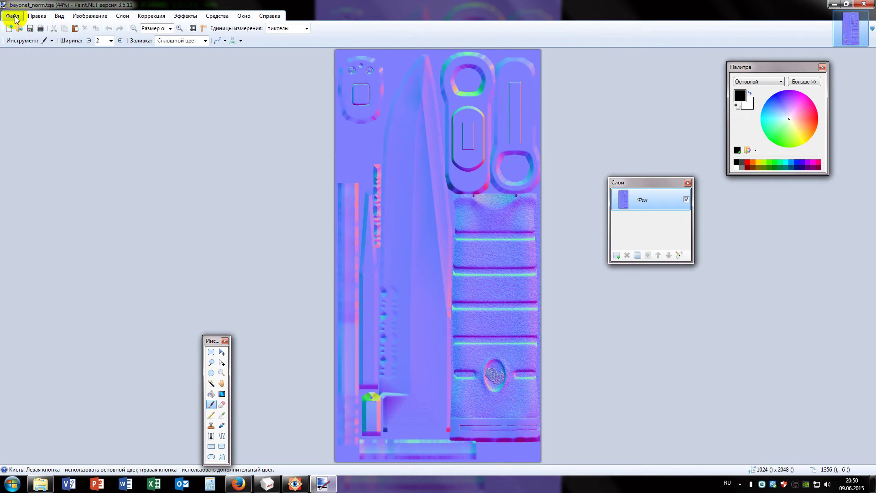
{"action": "left_click", "coordinate": [13, 16]}
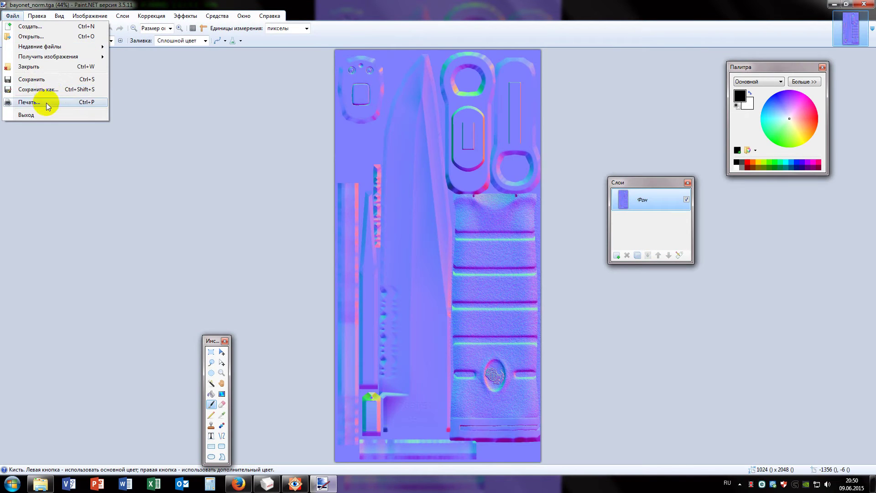
{"action": "left_click", "coordinate": [78, 88]}
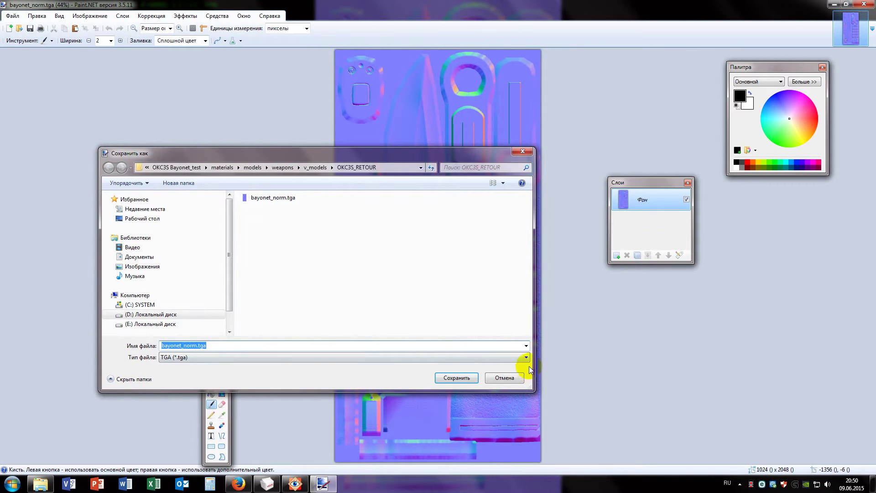
{"action": "left_click", "coordinate": [526, 357]}
{"action": "left_click", "coordinate": [210, 416]}
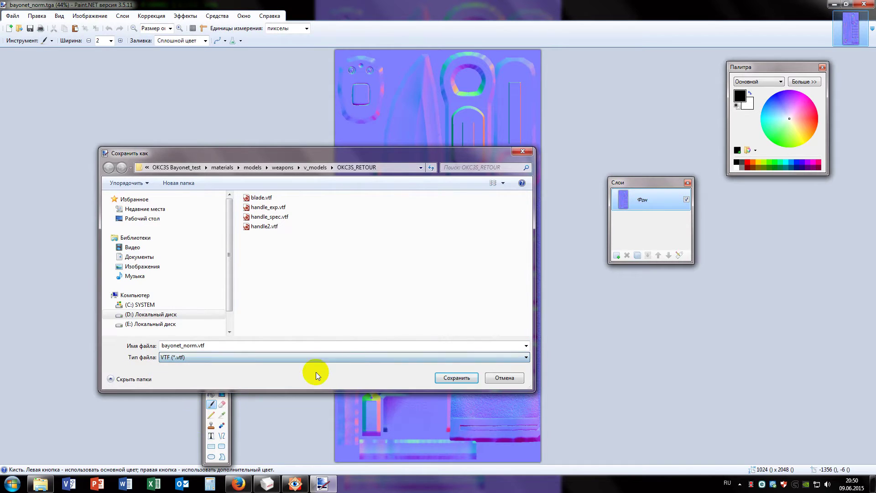
{"action": "left_click", "coordinate": [448, 379]}
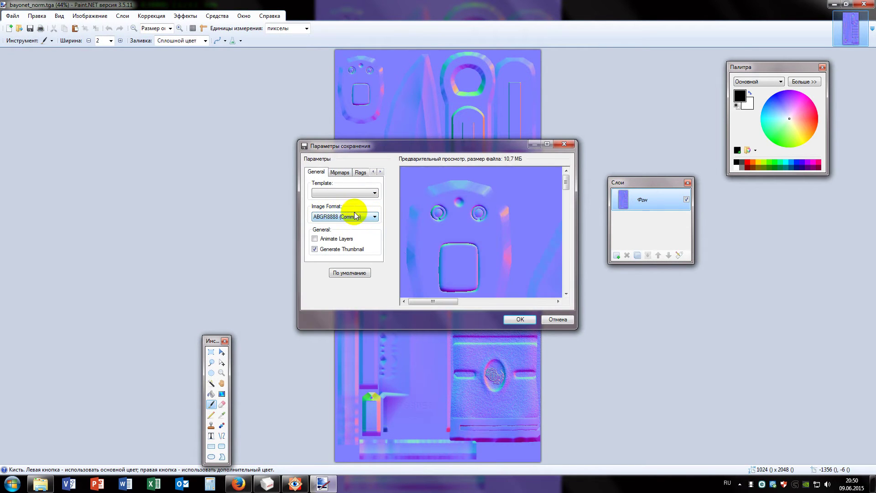
{"action": "left_click", "coordinate": [518, 320]}
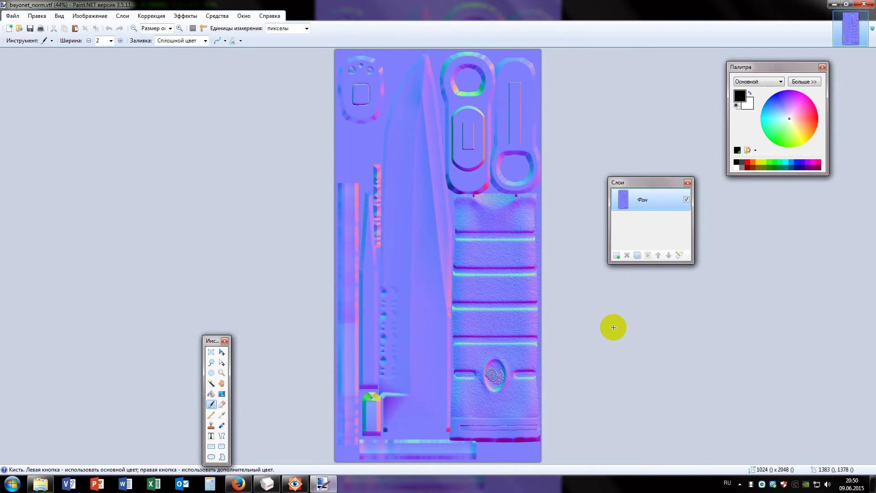
{"action": "left_click", "coordinate": [865, 5]}
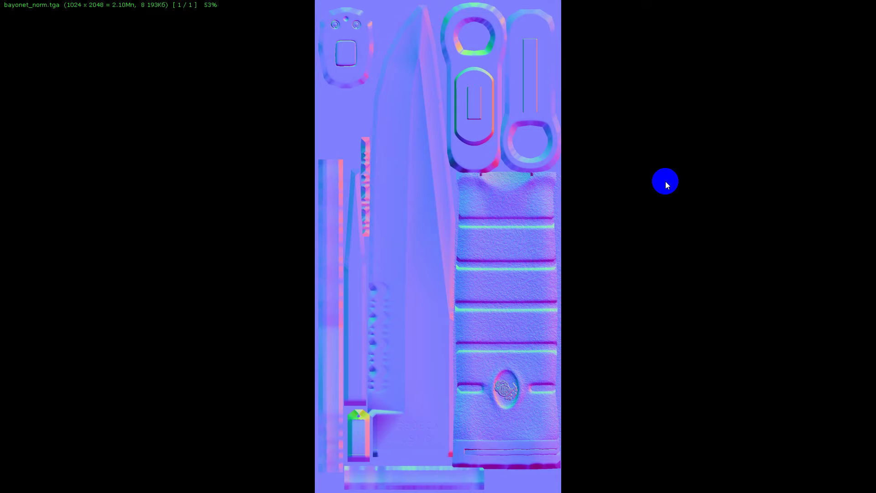
Delete the source image bayonet_norm.tga and close the image viewer.
{"action": "left_click", "coordinate": [665, 182]}
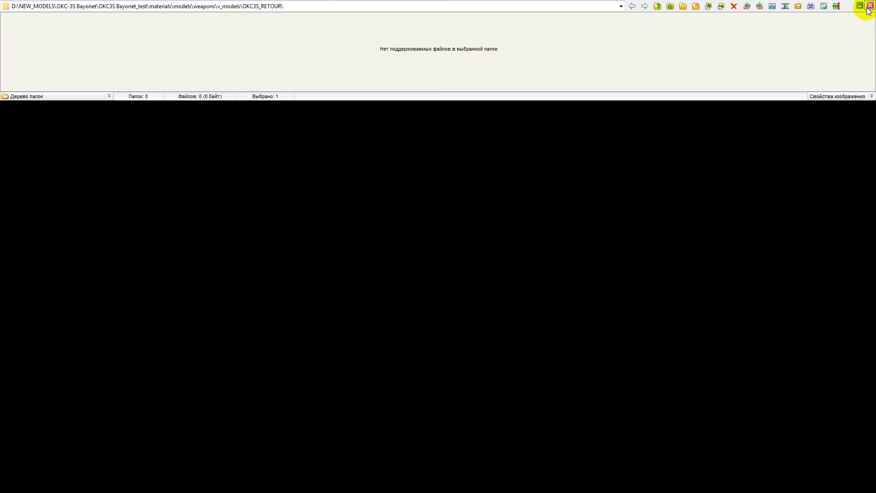
{"action": "left_click", "coordinate": [869, 6]}
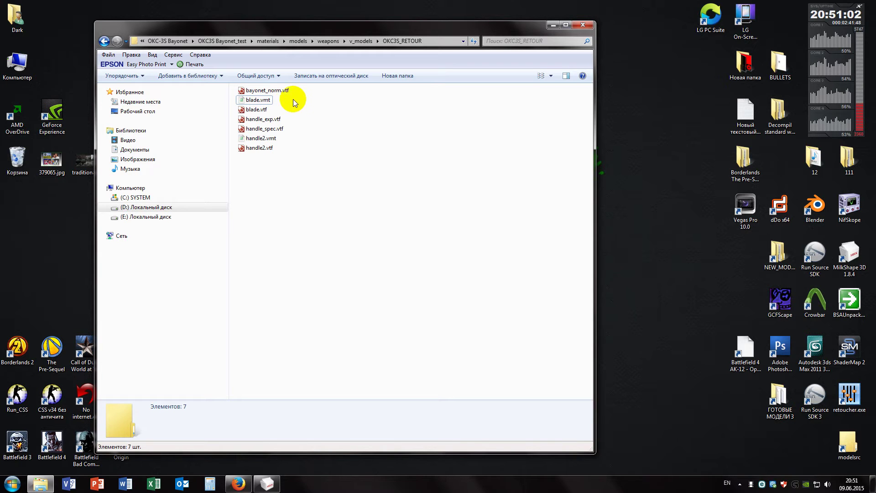
Open blade.vmt and replace the texture name at the end of the $basetexture path with blade.
{"action": "double_click", "coordinate": [271, 100]}
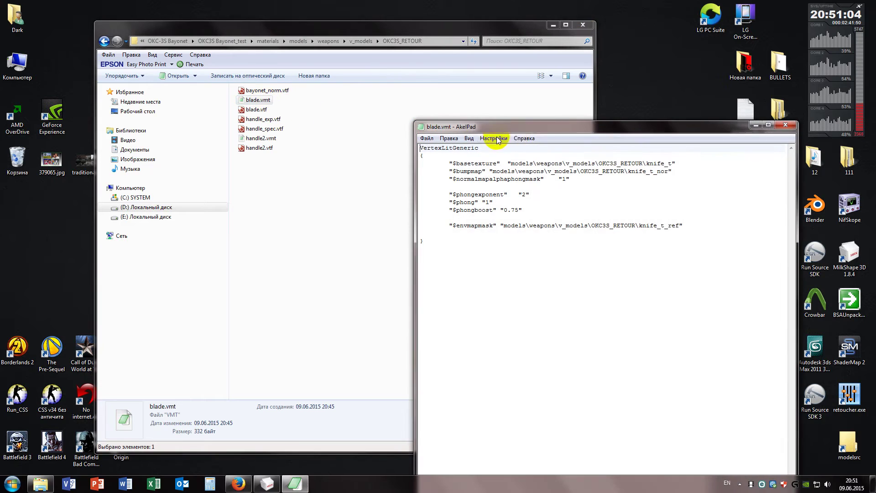
{"action": "left_click_drag", "start_coordinate": [534, 131], "coordinate": [523, 139]}
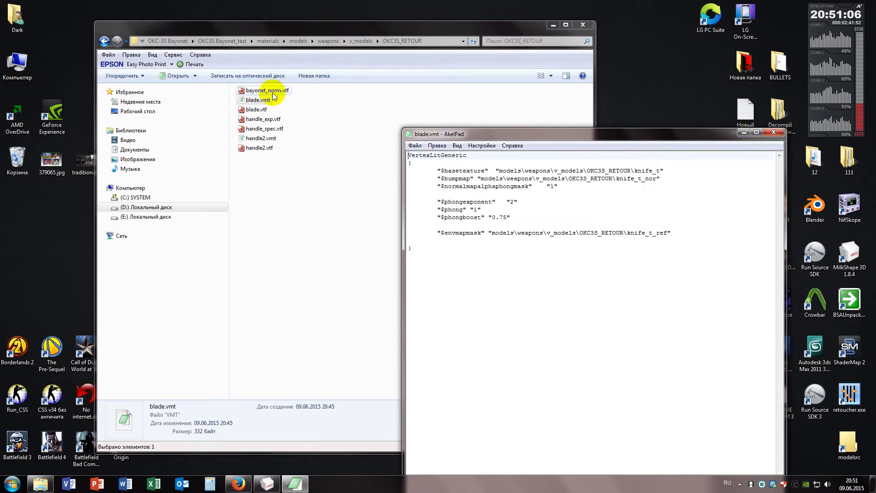
{"action": "left_click", "coordinate": [253, 110]}
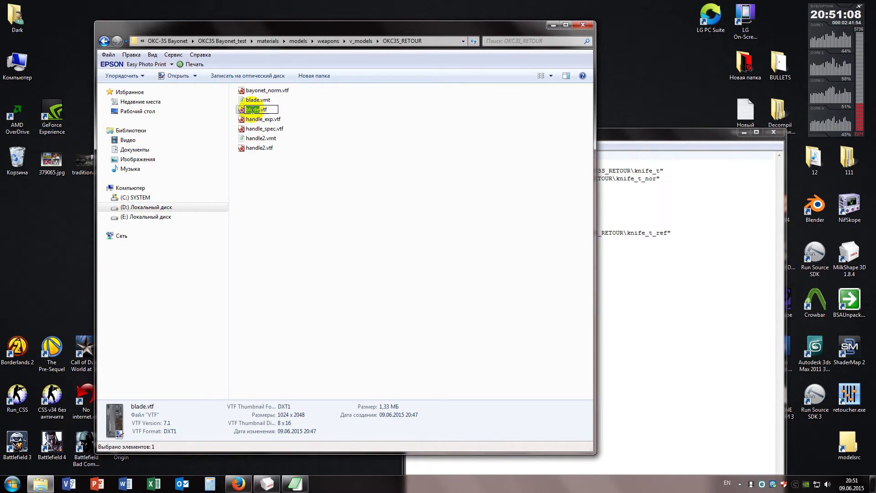
{"action": "right_click", "coordinate": [252, 112]}
{"action": "left_click", "coordinate": [301, 130]}
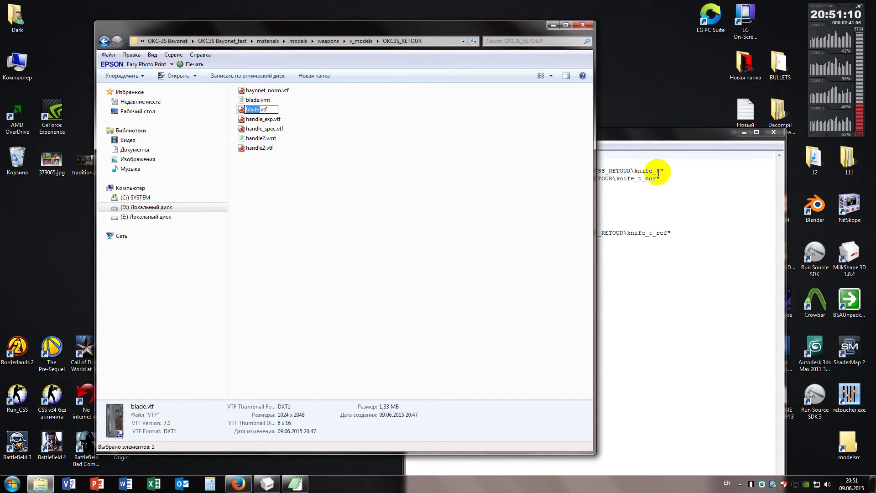
{"action": "left_click_drag", "start_coordinate": [658, 172], "coordinate": [636, 172]}
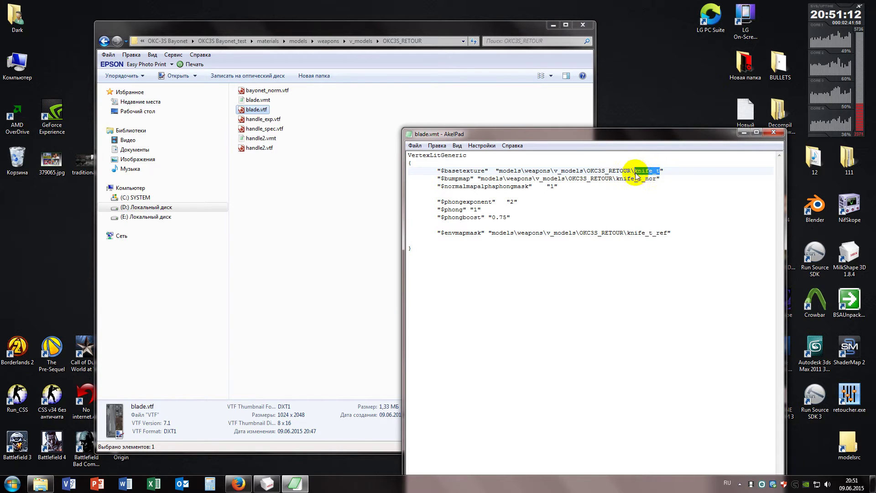
{"action": "right_click", "coordinate": [635, 176]}
{"action": "left_click", "coordinate": [664, 222]}
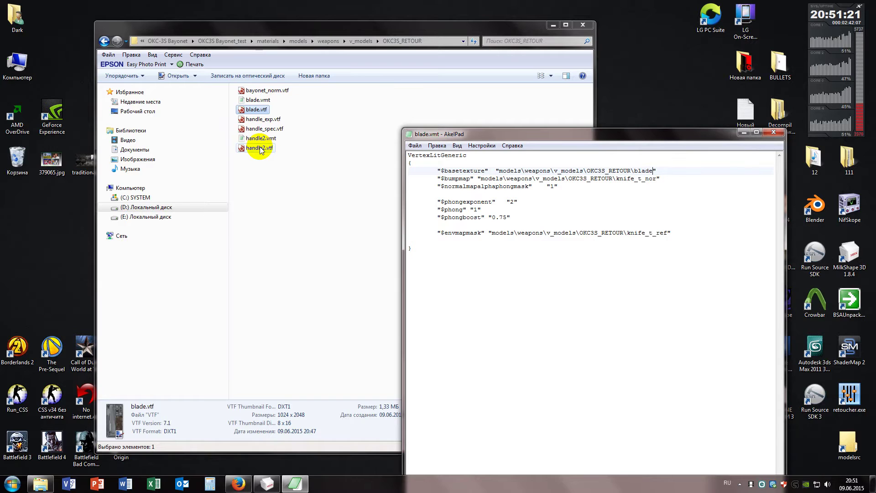
Copy the name of bayonet_norm.vtf and use it as the texture name in blade.vmt's $bumpmap path.
{"action": "left_click", "coordinate": [261, 91]}
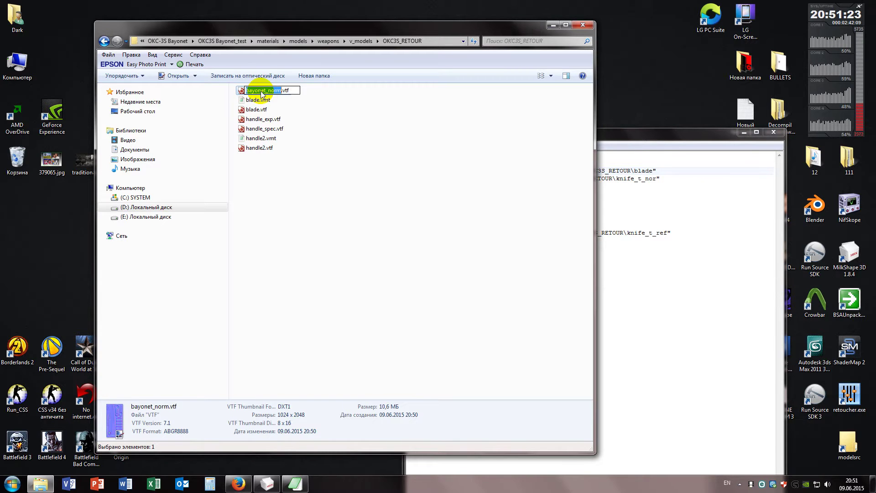
{"action": "right_click", "coordinate": [261, 91]}
{"action": "left_click", "coordinate": [305, 114]}
{"action": "left_click", "coordinate": [664, 136]}
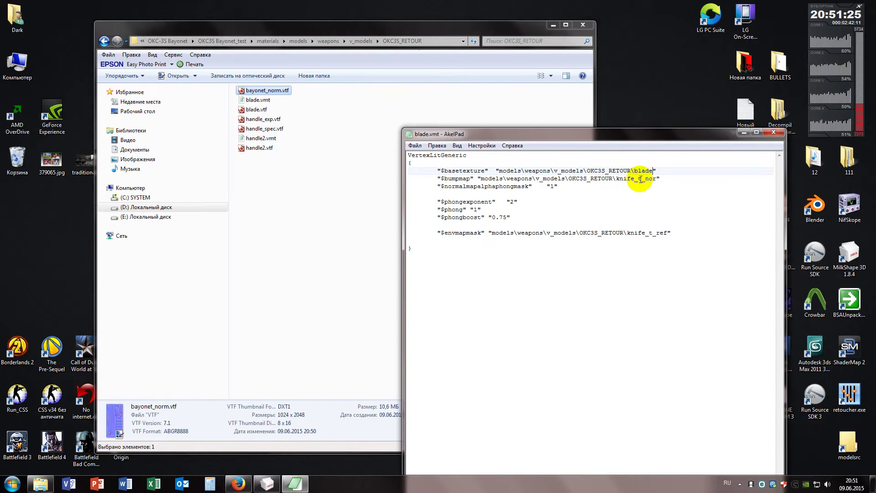
{"action": "left_click_drag", "start_coordinate": [655, 179], "coordinate": [617, 181]}
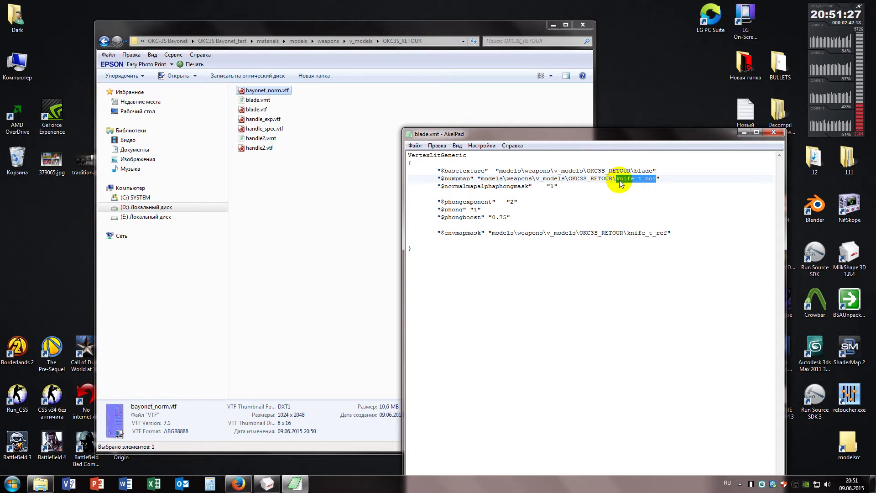
{"action": "right_click", "coordinate": [621, 183]}
{"action": "left_click", "coordinate": [645, 234]}
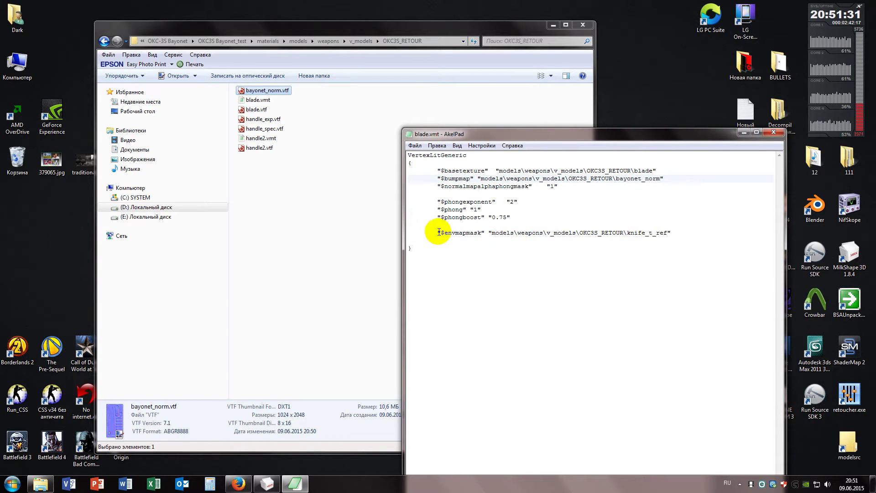
Set the texture name in blade.vmt's $envmapmask path to handle_exp, copied from the VTF file name, and save the file.
{"action": "left_click", "coordinate": [262, 121]}
{"action": "right_click", "coordinate": [259, 120]}
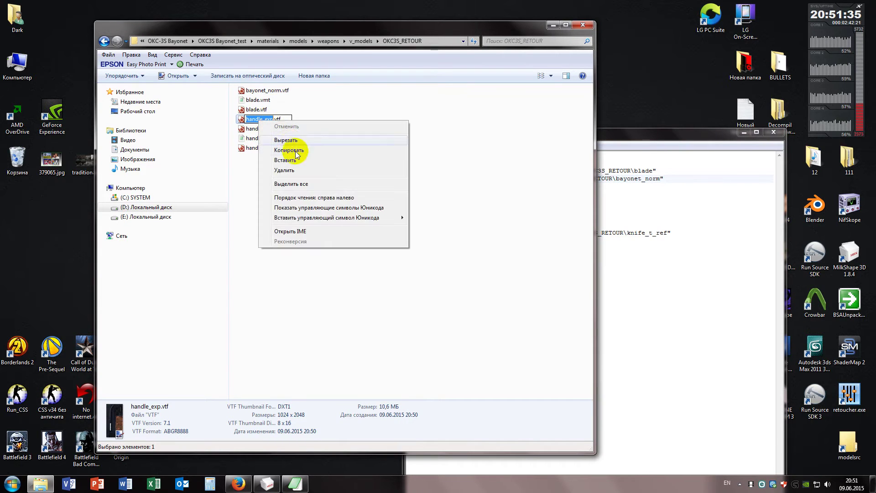
{"action": "left_click", "coordinate": [285, 143]}
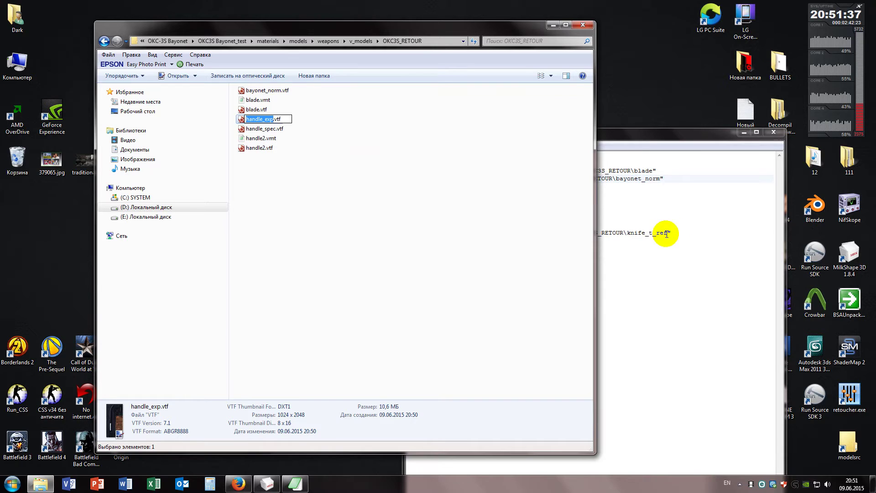
{"action": "left_click_drag", "start_coordinate": [666, 234], "coordinate": [628, 233]}
{"action": "right_click", "coordinate": [632, 237]}
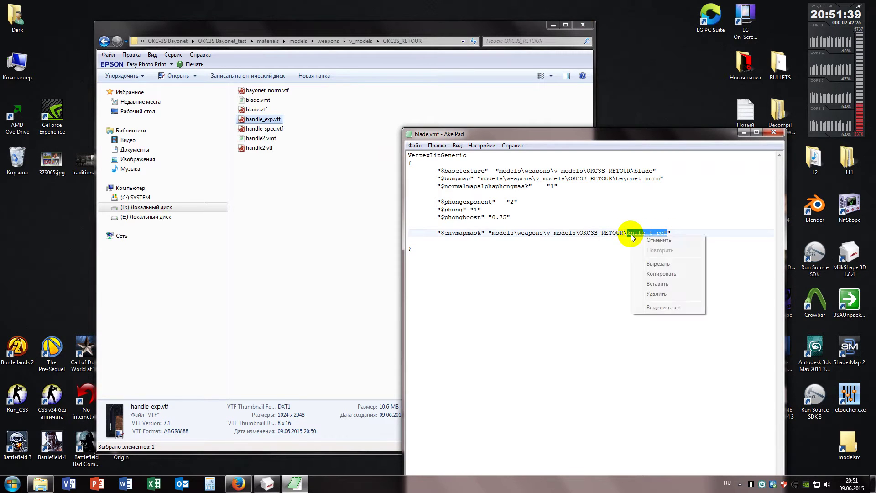
{"action": "left_click", "coordinate": [659, 284]}
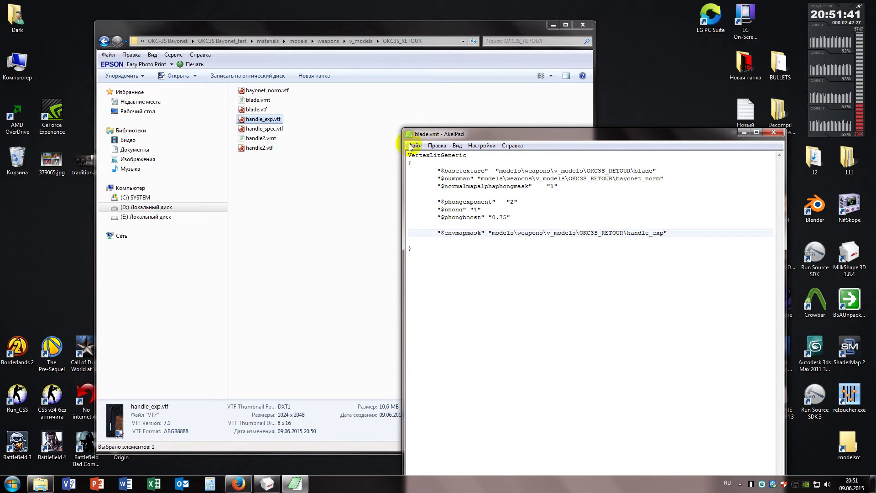
{"action": "left_click", "coordinate": [414, 146]}
{"action": "left_click", "coordinate": [432, 199]}
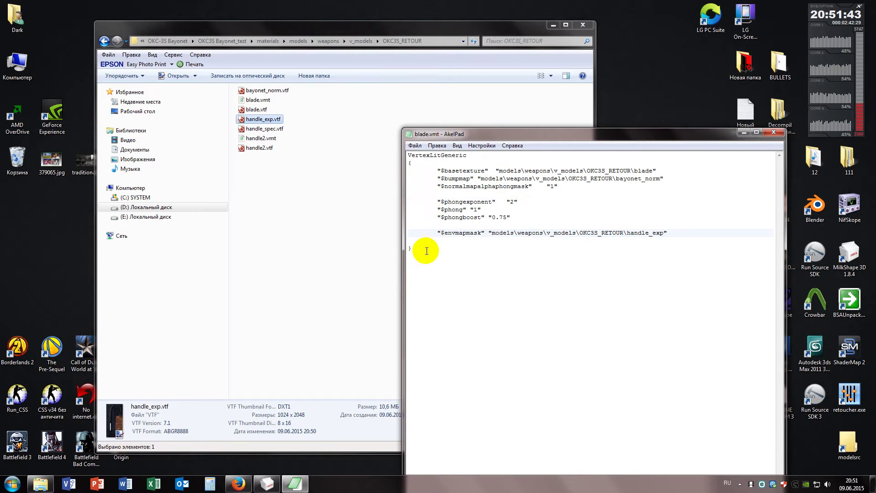
Copy the entire text of blade.vmt, close it, and replace all the contents of handle2.vmt with that text.
{"action": "left_click_drag", "start_coordinate": [420, 248], "coordinate": [421, 160]}
{"action": "right_click", "coordinate": [421, 159]}
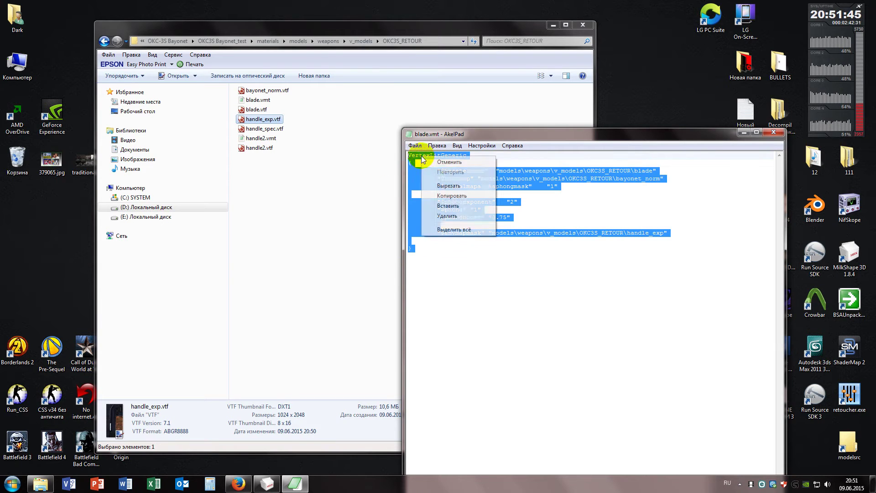
{"action": "left_click", "coordinate": [451, 195]}
{"action": "left_click", "coordinate": [415, 145]}
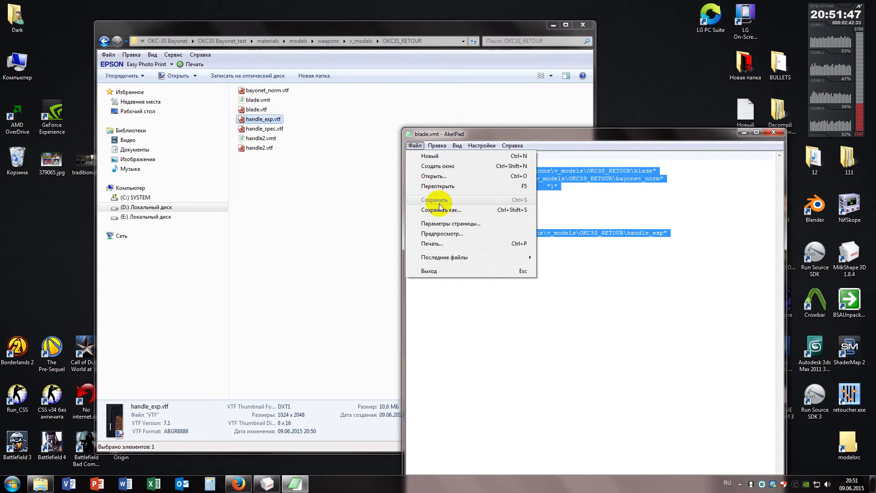
{"action": "left_click", "coordinate": [773, 133]}
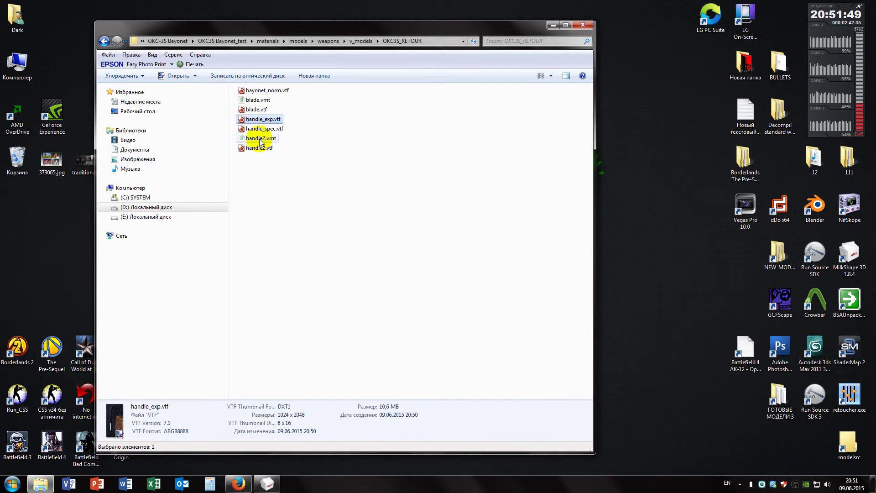
{"action": "double_click", "coordinate": [261, 138]}
{"action": "left_click_drag", "start_coordinate": [420, 248], "coordinate": [403, 155]}
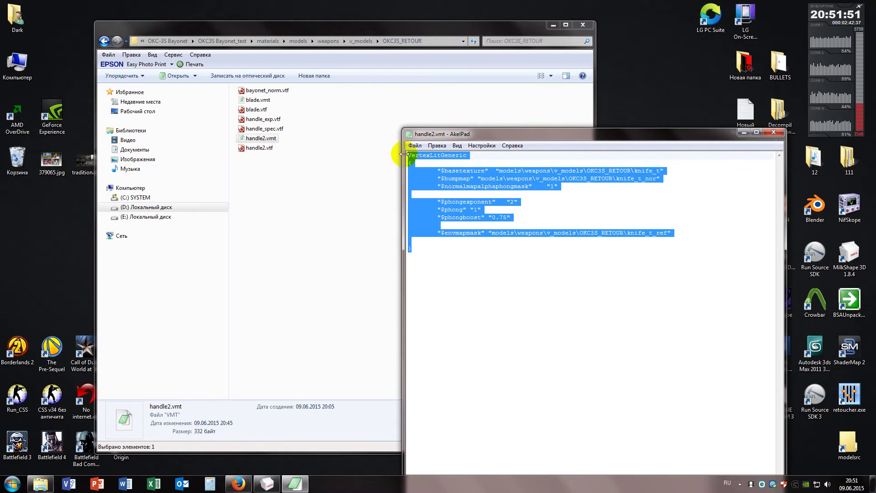
{"action": "right_click", "coordinate": [410, 158]}
{"action": "left_click", "coordinate": [435, 210]}
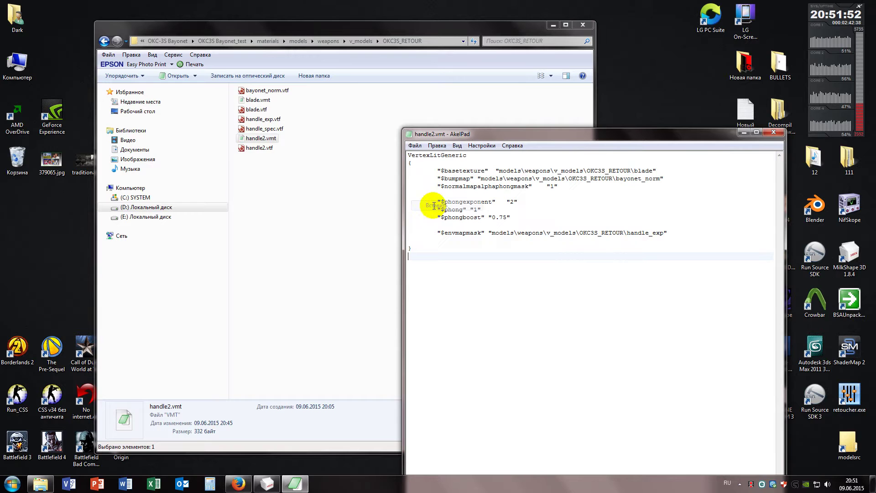
Set the texture name in handle2.vmt's $basetexture path to handle2, copied from the VTF file name, then save and close the file.
{"action": "left_click", "coordinate": [260, 148]}
{"action": "left_click", "coordinate": [260, 148]}
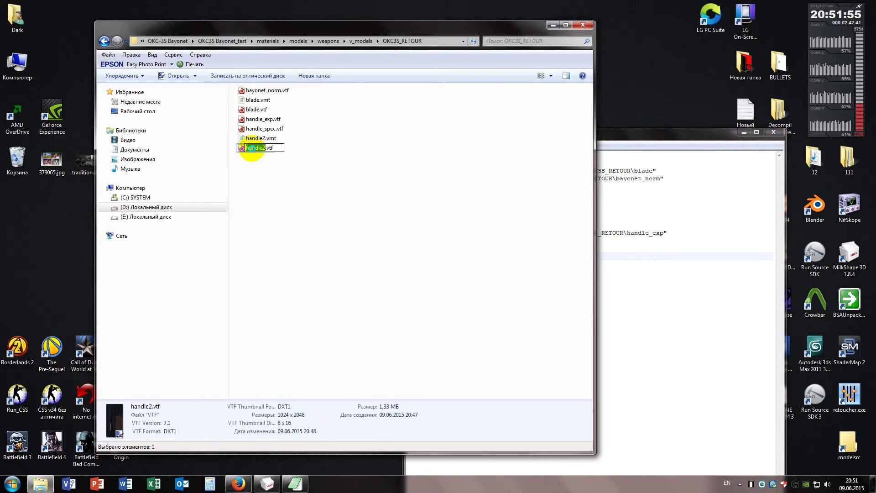
{"action": "right_click", "coordinate": [253, 149]}
{"action": "left_click", "coordinate": [283, 178]}
{"action": "left_click", "coordinate": [649, 171]}
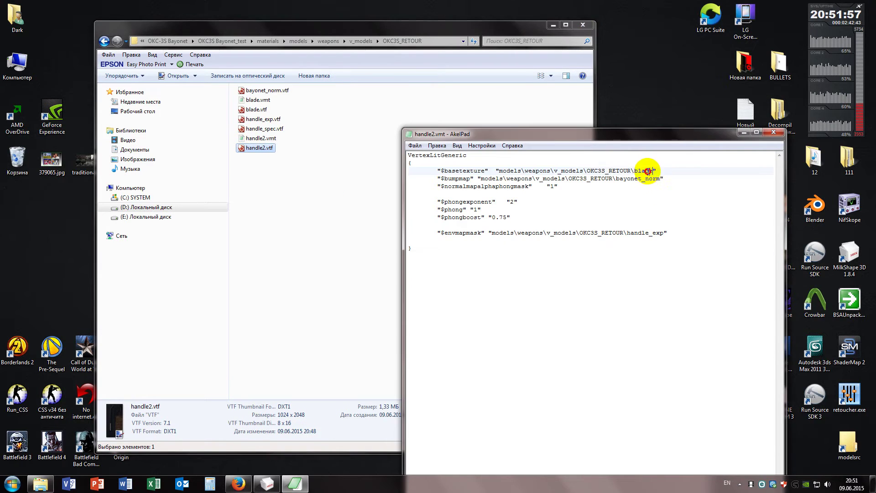
{"action": "right_click", "coordinate": [636, 175]}
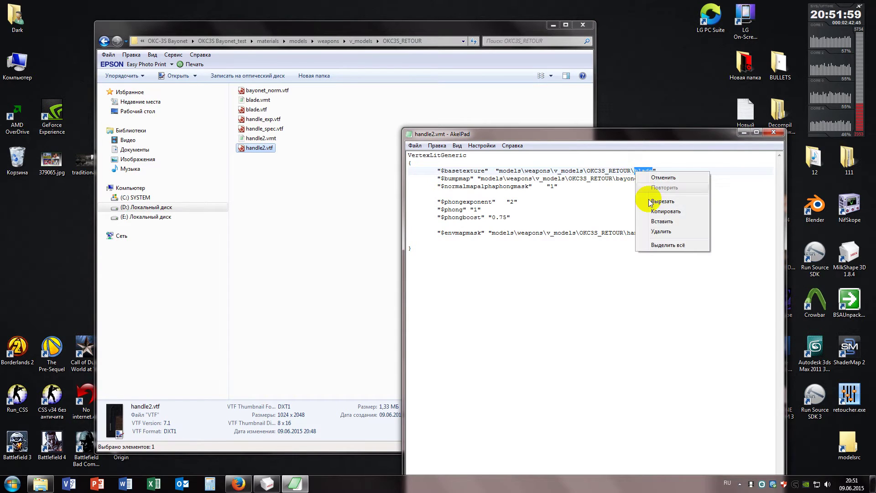
{"action": "left_click", "coordinate": [656, 215]}
{"action": "left_click", "coordinate": [416, 147]}
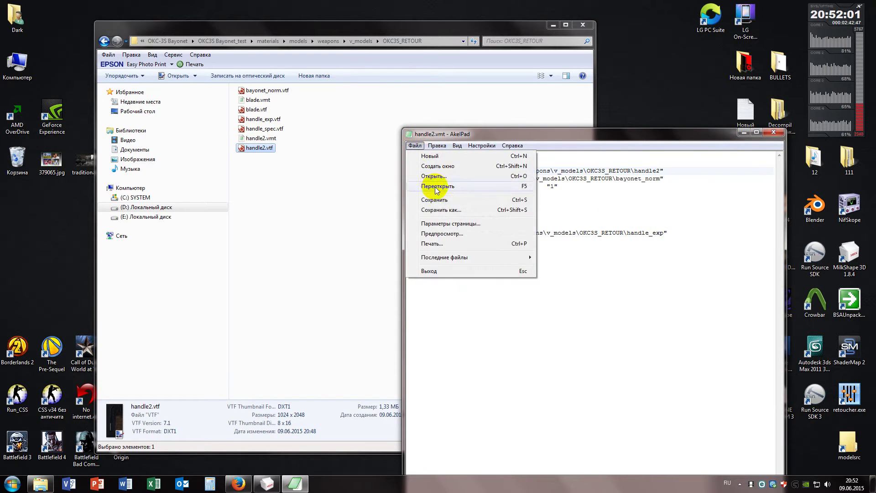
{"action": "left_click", "coordinate": [434, 197]}
{"action": "left_click", "coordinate": [770, 133]}
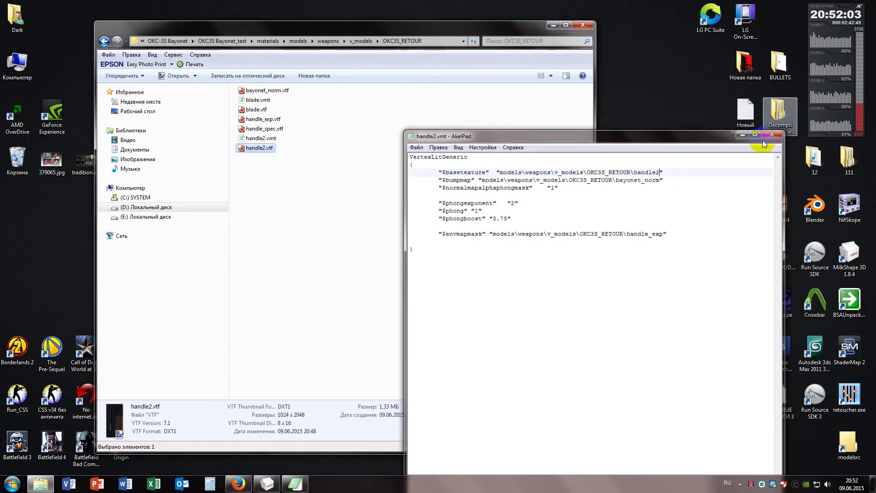
Copy the materials folder from OKC3S Bayonet_test into the cstrike folder, merging folders and replacing existing files, and close the cstrike window.
{"action": "left_click", "coordinate": [234, 46]}
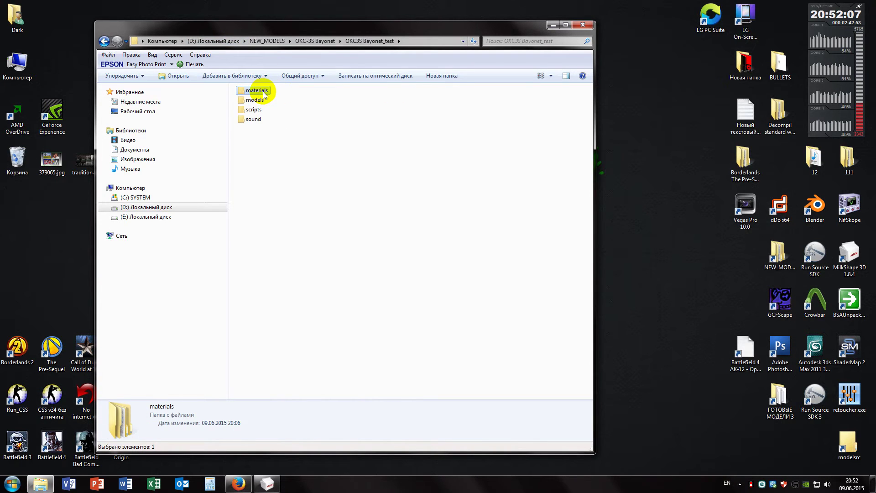
{"action": "right_click", "coordinate": [263, 93]}
{"action": "left_click", "coordinate": [301, 341]}
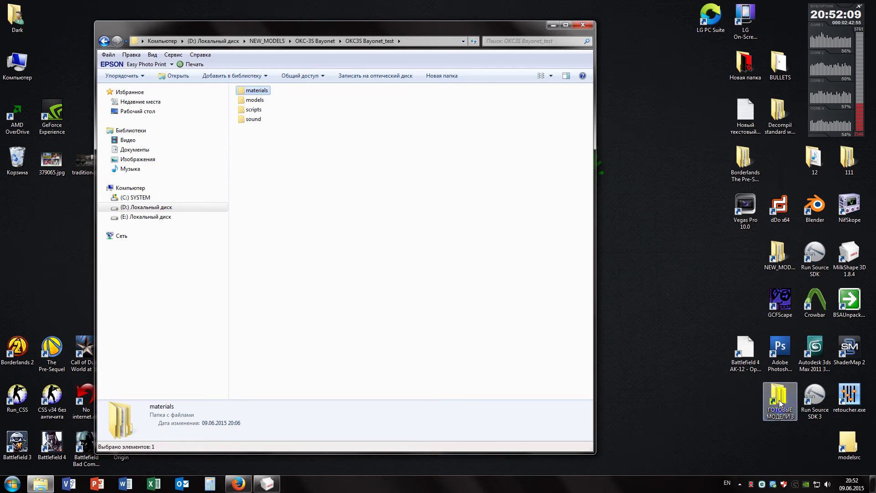
{"action": "key", "text": "alt+Tab"}
{"action": "double_click", "coordinate": [478, 120]}
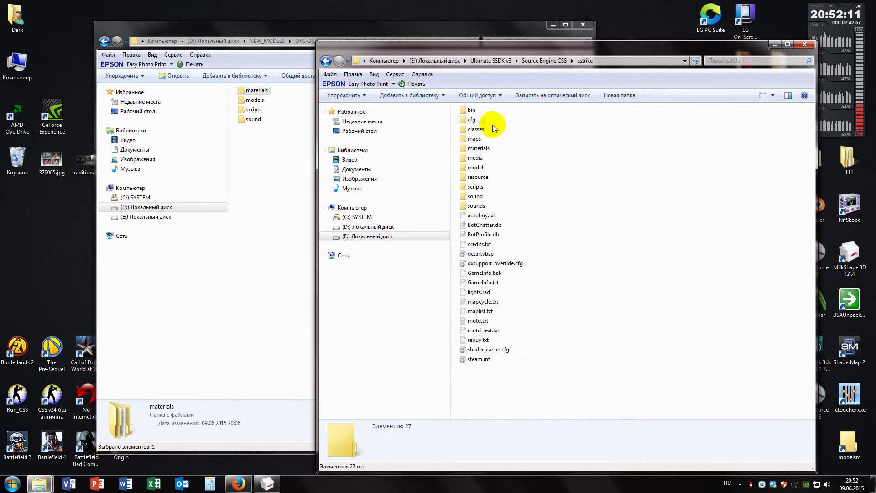
{"action": "right_click", "coordinate": [609, 200]}
{"action": "left_click", "coordinate": [639, 252]}
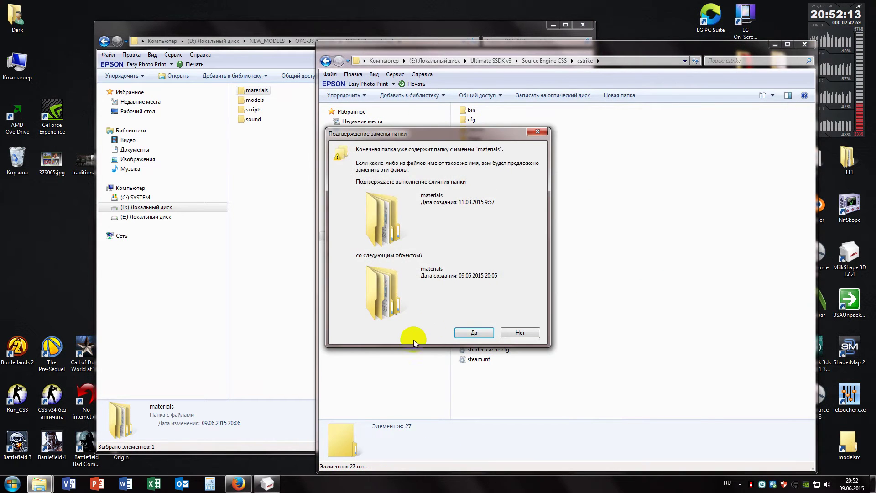
{"action": "left_click", "coordinate": [463, 334]}
{"action": "left_click", "coordinate": [344, 338]}
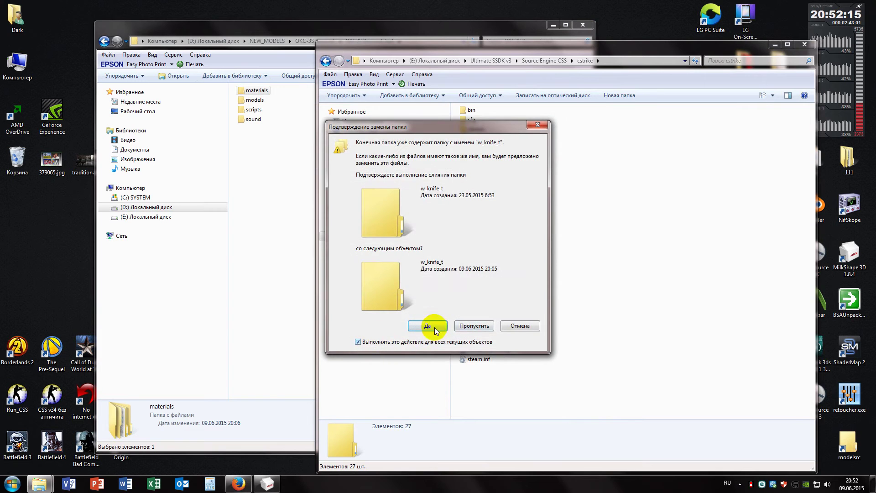
{"action": "left_click", "coordinate": [430, 327]}
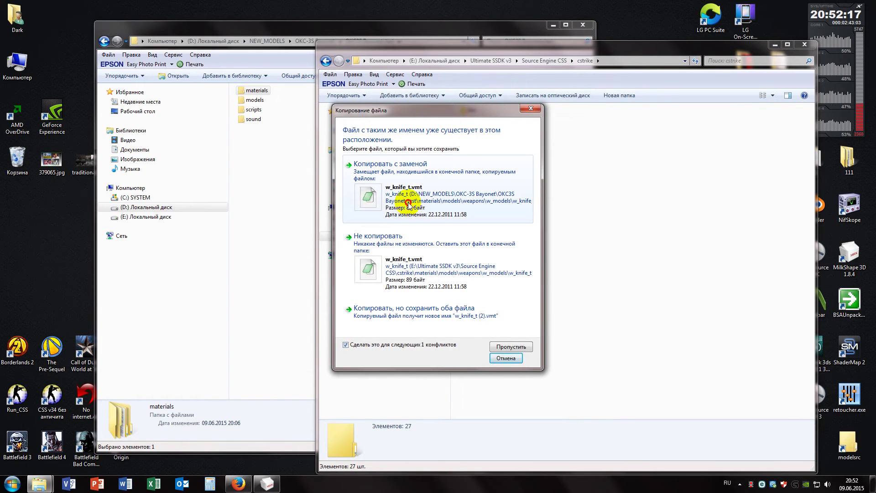
{"action": "left_click", "coordinate": [357, 199]}
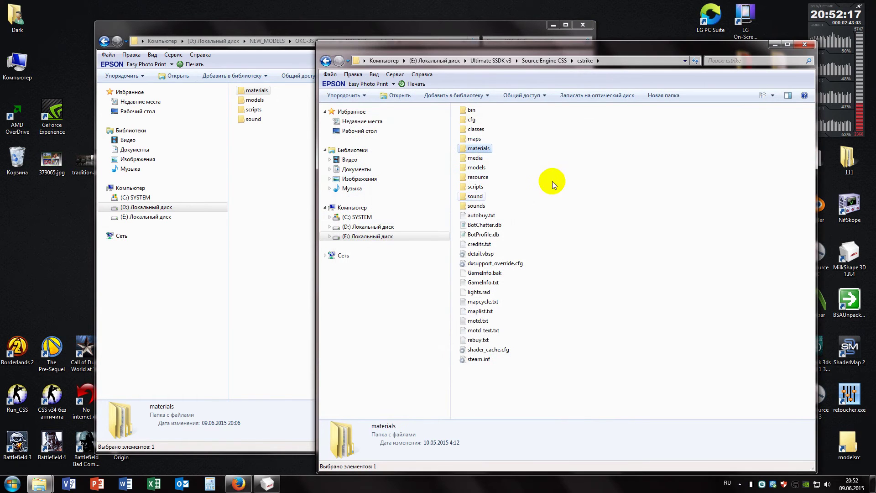
{"action": "left_click", "coordinate": [804, 46]}
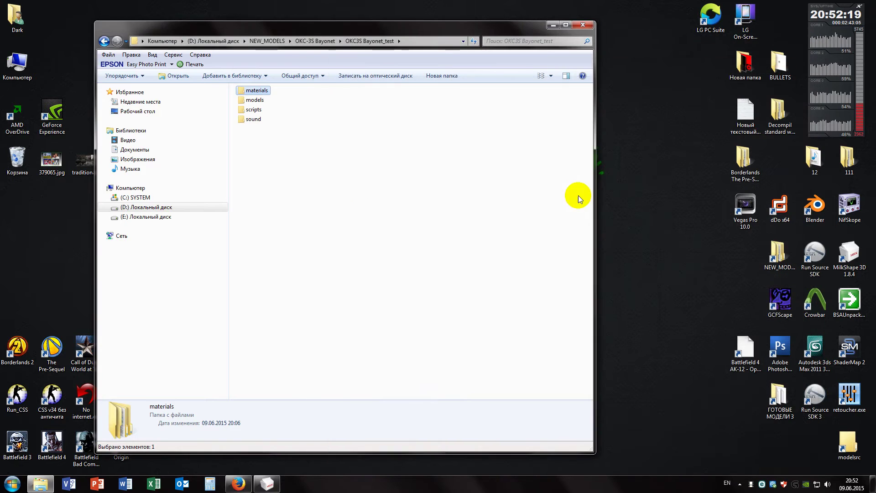
Launch Source SDK 3 and open v_knife_t.qc from the OKC-3S Bayonet project's decompiled 0.19 folder.
{"action": "double_click", "coordinate": [813, 401]}
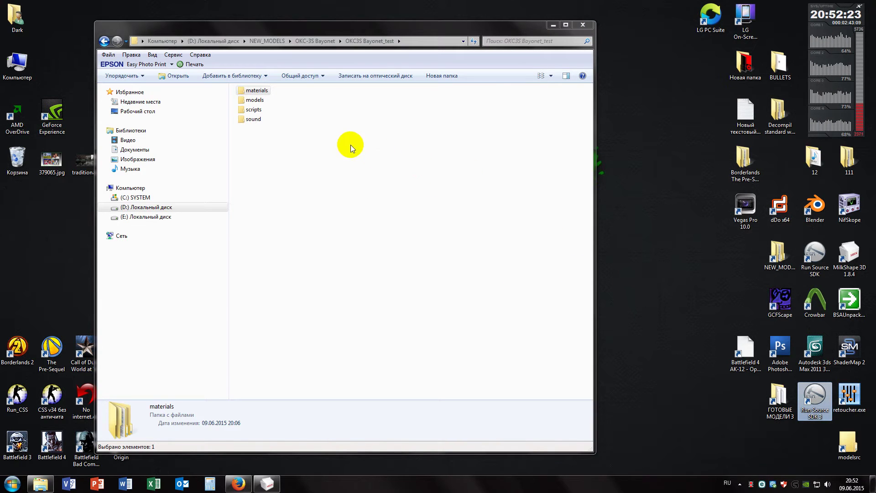
{"action": "left_click", "coordinate": [320, 41]}
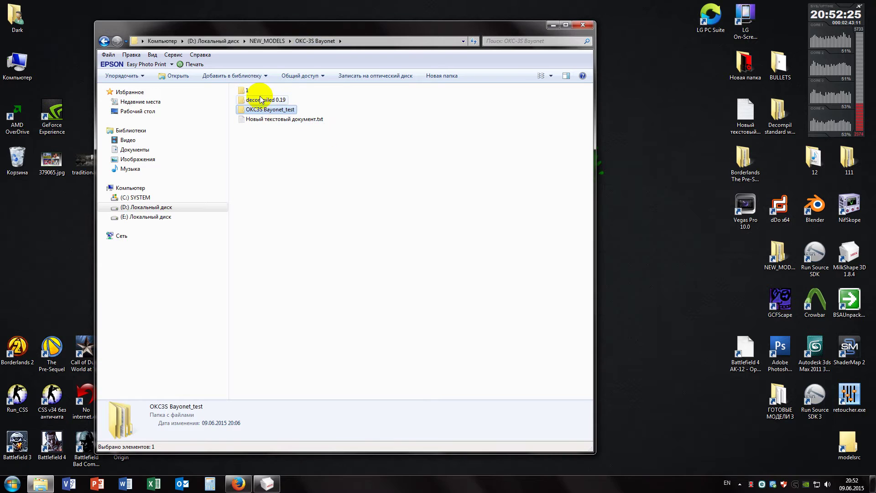
{"action": "double_click", "coordinate": [261, 100]}
{"action": "double_click", "coordinate": [257, 119]}
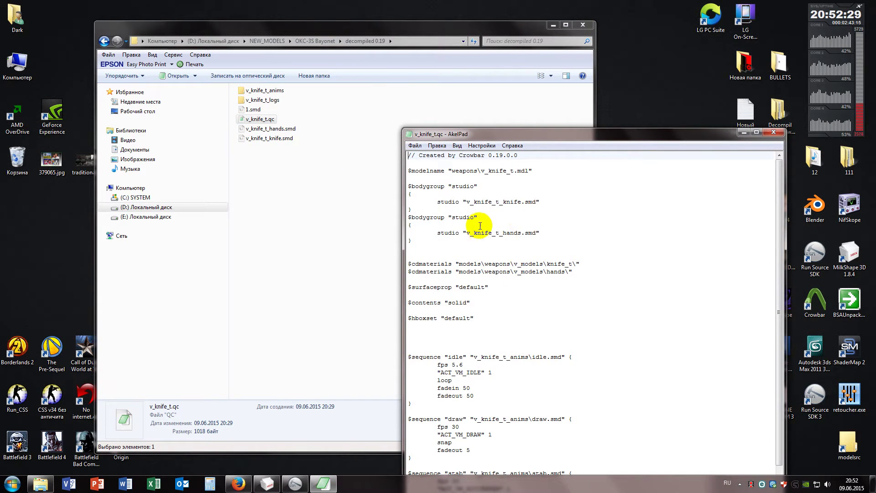
Delete the bodygroup block referencing v_knife_t_hands.smd and set the remaining bodygroup's studio file to 1.smd.
{"action": "left_click_drag", "start_coordinate": [412, 240], "coordinate": [397, 223]}
{"action": "key", "text": "Delete"}
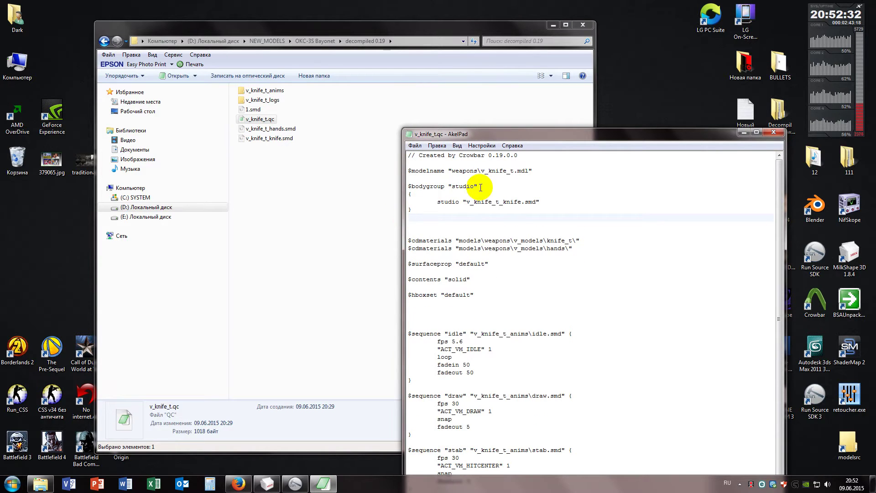
{"action": "left_click_drag", "start_coordinate": [521, 202], "coordinate": [472, 202]}
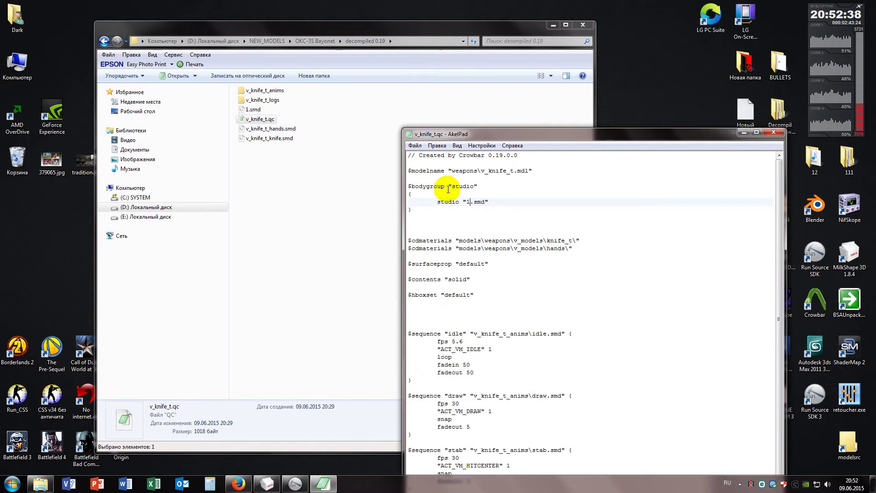
{"action": "left_click_drag", "start_coordinate": [584, 135], "coordinate": [569, 76]}
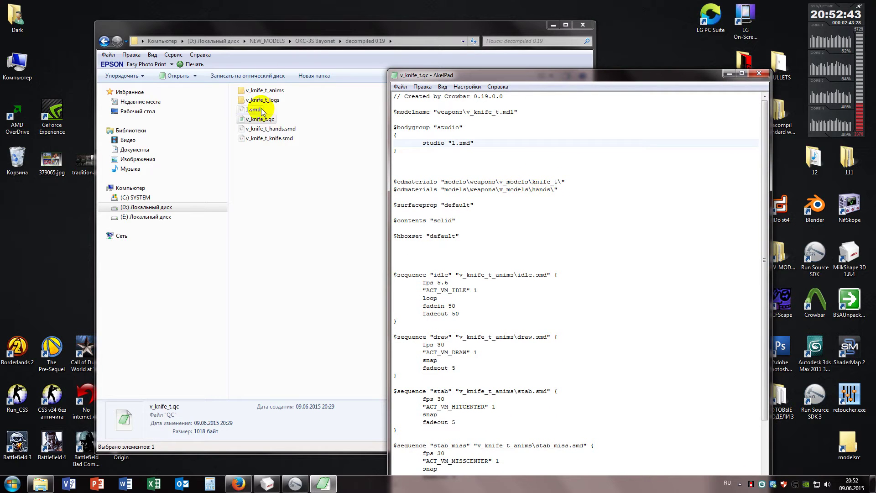
Copy the name of the OKC3S_RETOUR folder located in OKC3S Bayonet_test\materials\models\weapons\v_models.
{"action": "left_click", "coordinate": [315, 41]}
{"action": "double_click", "coordinate": [267, 114]}
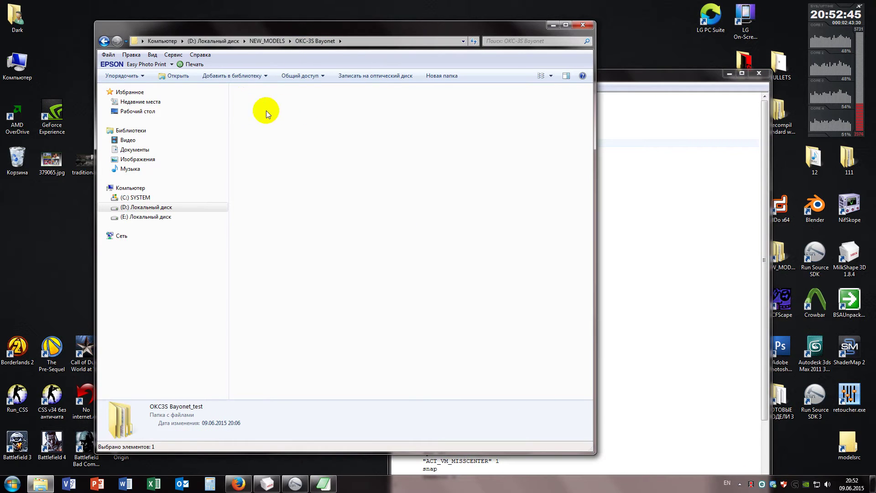
{"action": "double_click", "coordinate": [254, 89]}
{"action": "double_click", "coordinate": [254, 90]}
{"action": "double_click", "coordinate": [254, 90]}
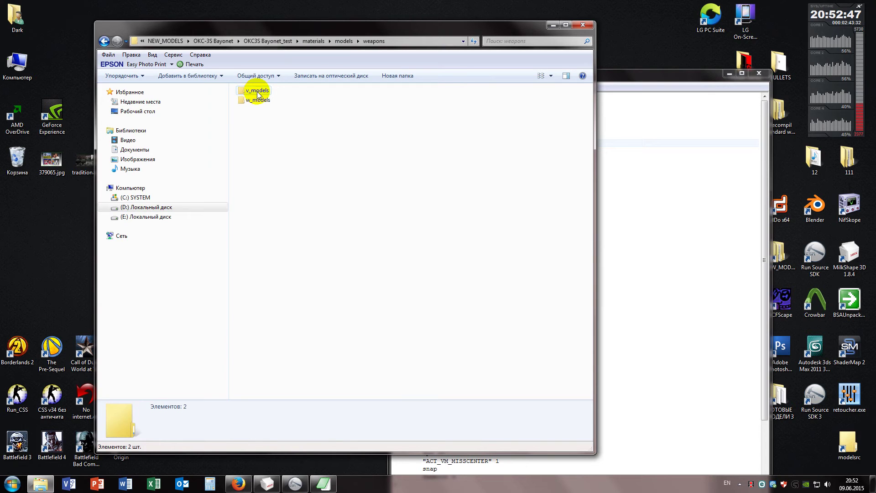
{"action": "double_click", "coordinate": [254, 90]}
{"action": "left_click", "coordinate": [257, 91]}
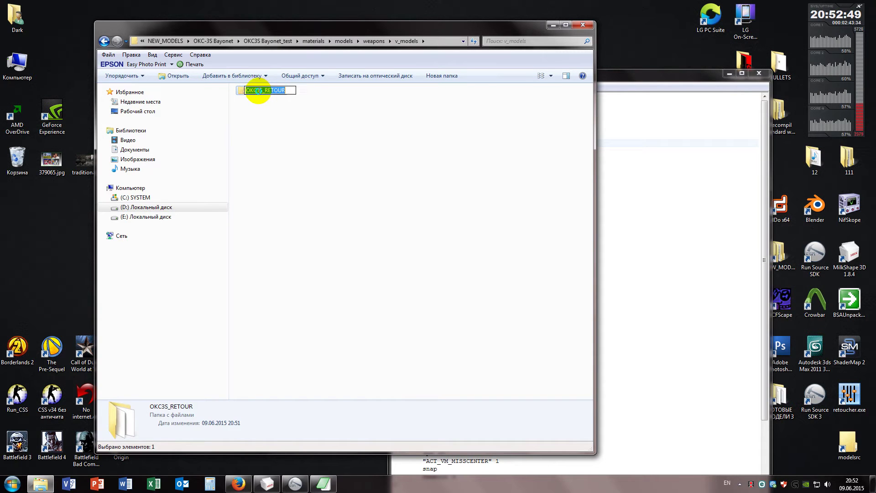
{"action": "right_click", "coordinate": [258, 91]}
{"action": "left_click", "coordinate": [301, 118]}
Replace knife_t in the first $cdmaterials path of v_knife_t.qc with the copied folder name OKC3S_RETOUR and save the file.
{"action": "left_click", "coordinate": [657, 74]}
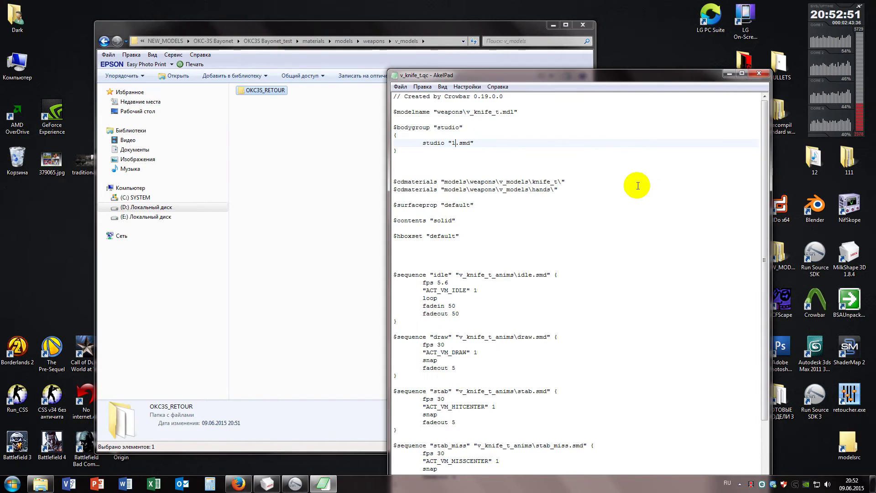
{"action": "left_click_drag", "start_coordinate": [557, 183], "coordinate": [534, 181]}
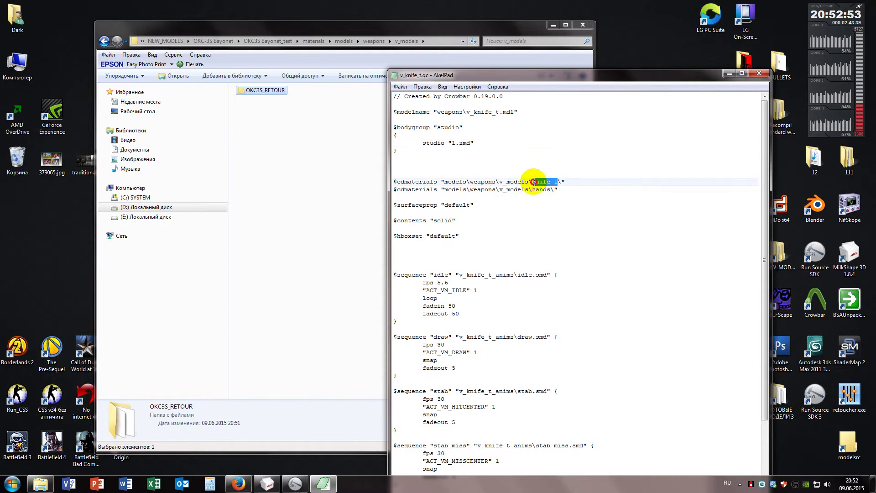
{"action": "right_click", "coordinate": [535, 184]}
{"action": "left_click", "coordinate": [566, 234]}
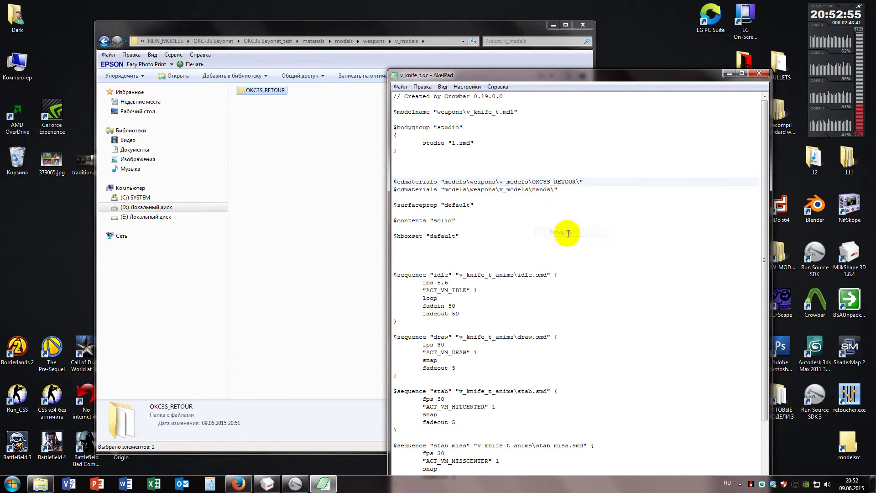
{"action": "left_click", "coordinate": [401, 88]}
{"action": "left_click", "coordinate": [418, 141]}
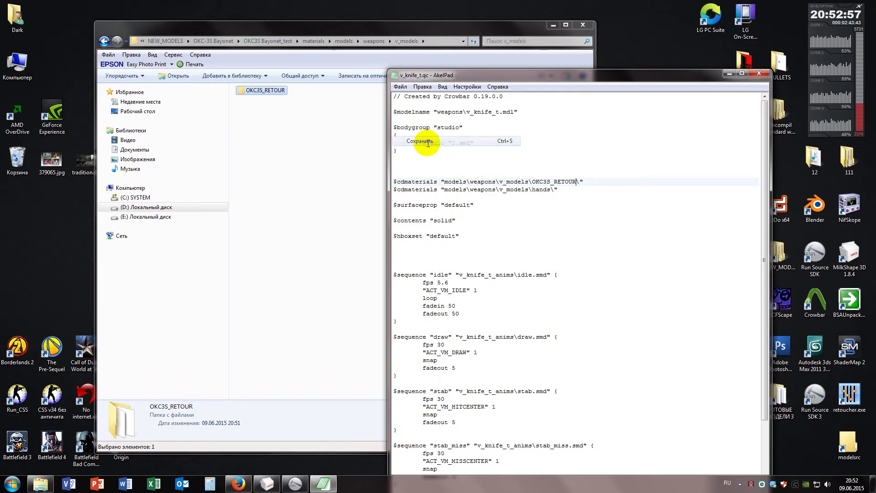
Set the fadeout value to 100 in the idle, draw and stab sequences.
{"action": "double_click", "coordinate": [455, 314]}
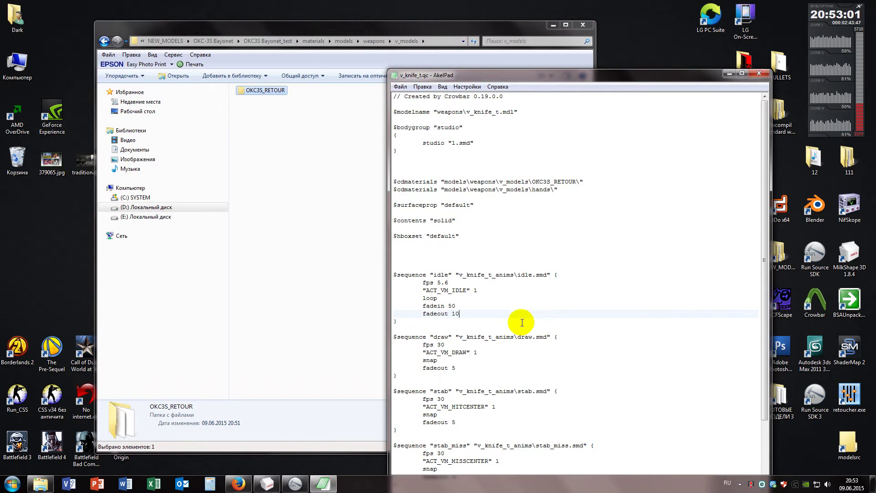
{"action": "double_click", "coordinate": [455, 368]}
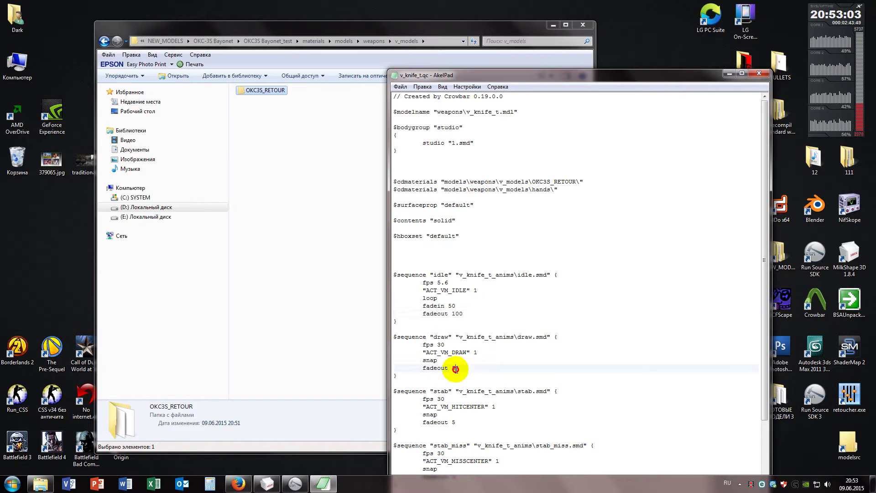
{"action": "type", "text": "100"}
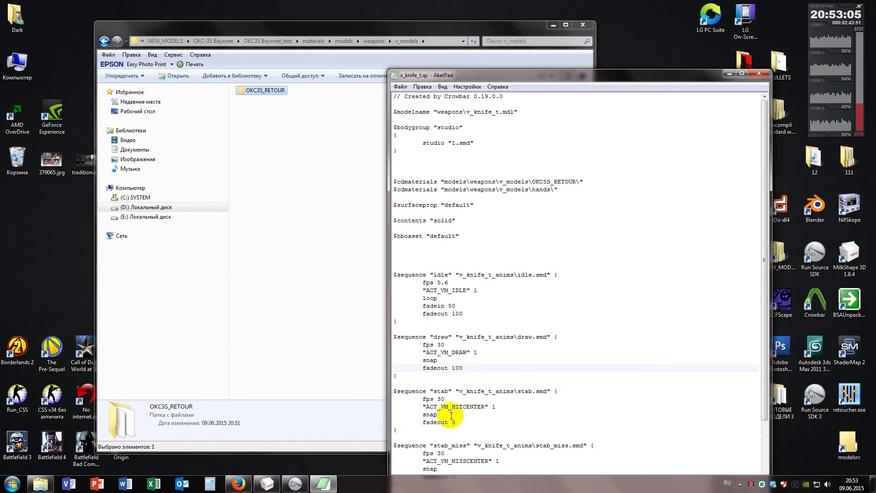
{"action": "double_click", "coordinate": [454, 422]}
{"action": "type", "text": "10"}
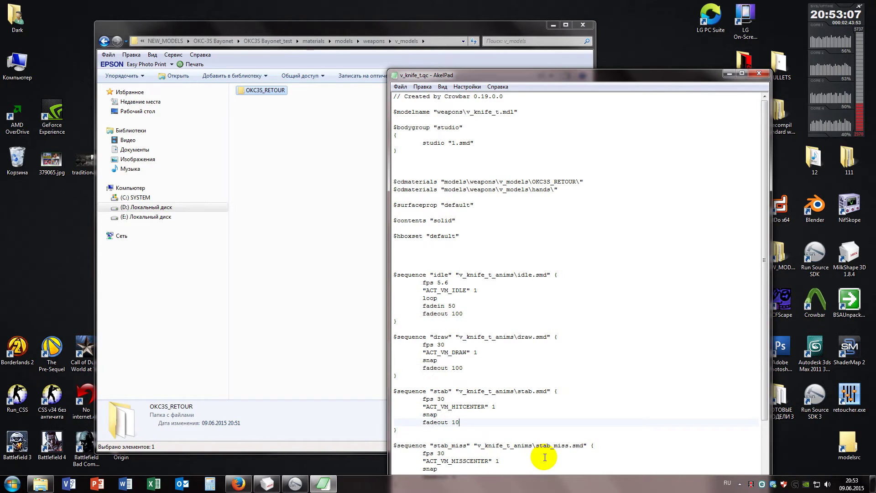
{"action": "type", "text": "0"}
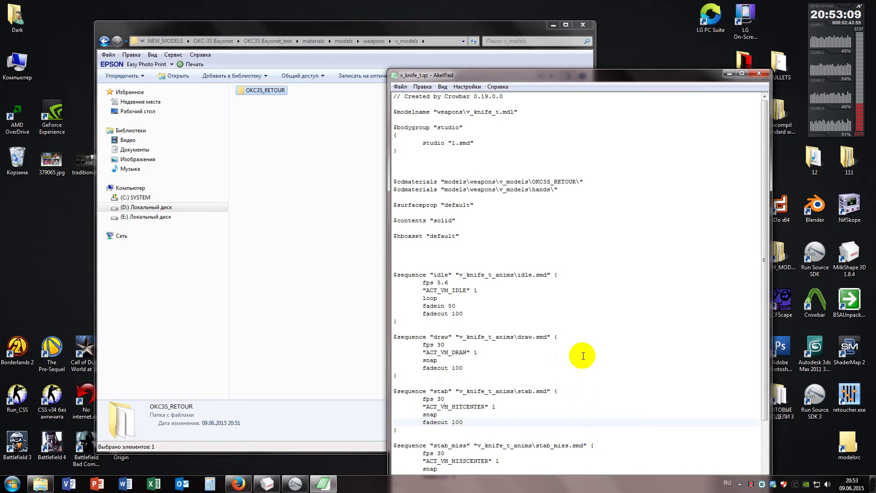
Set the fadeout value to 100 in the stab_miss, midslash1 and midslash2 sequences and save the file.
{"action": "scroll", "coordinate": [606, 354], "scroll_direction": "down", "scroll_amount": 4}
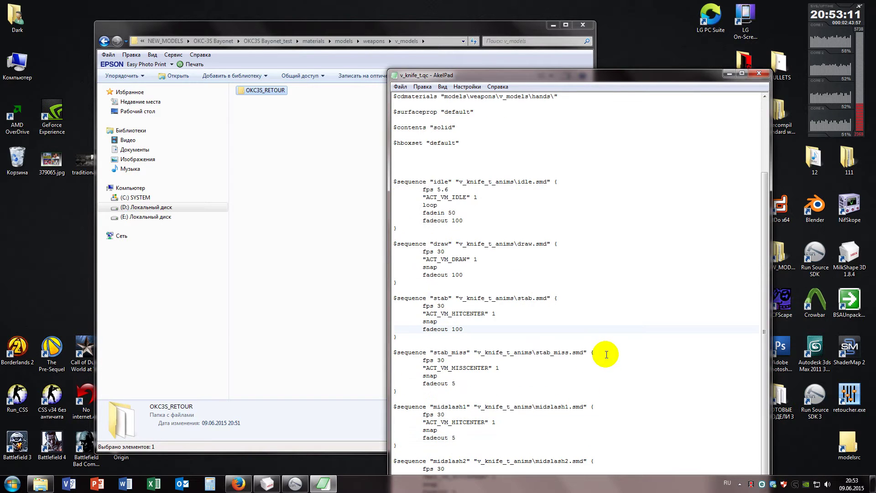
{"action": "scroll", "coordinate": [605, 354], "scroll_direction": "down", "scroll_amount": 1}
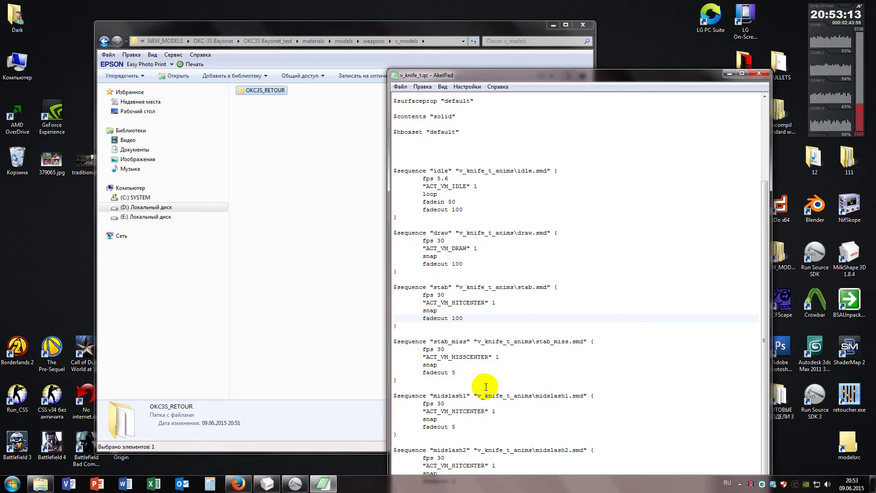
{"action": "double_click", "coordinate": [453, 372]}
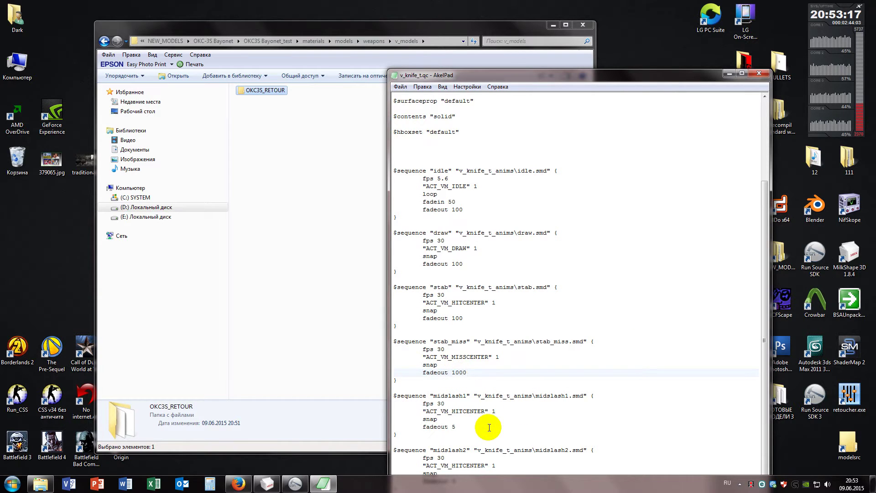
{"action": "key", "text": "BackSpace"}
{"action": "double_click", "coordinate": [453, 426]}
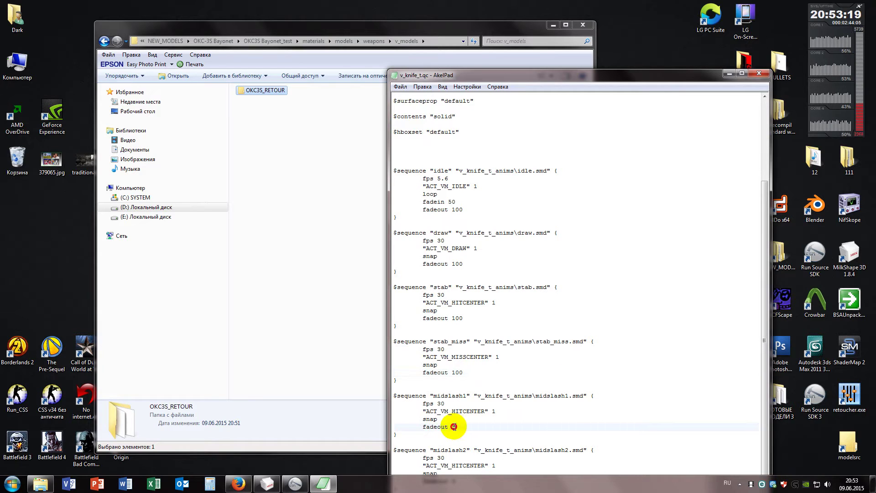
{"action": "type", "text": "1000"}
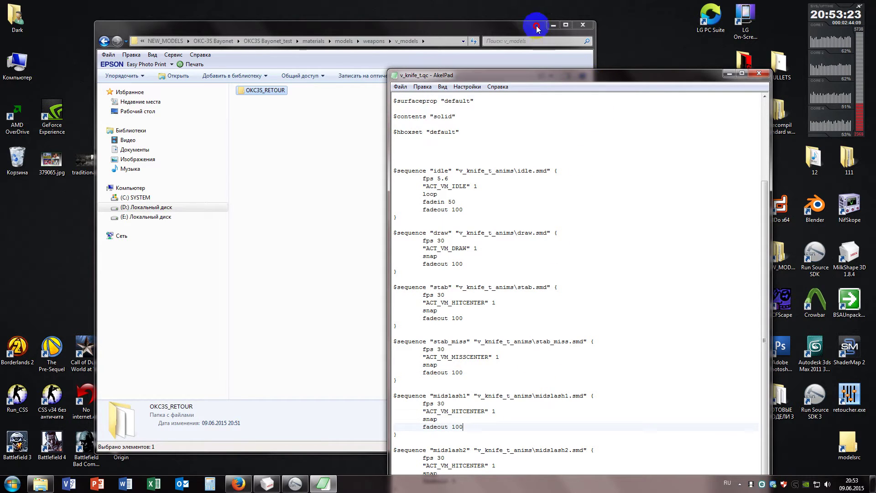
{"action": "left_click_drag", "start_coordinate": [551, 72], "coordinate": [482, 8]}
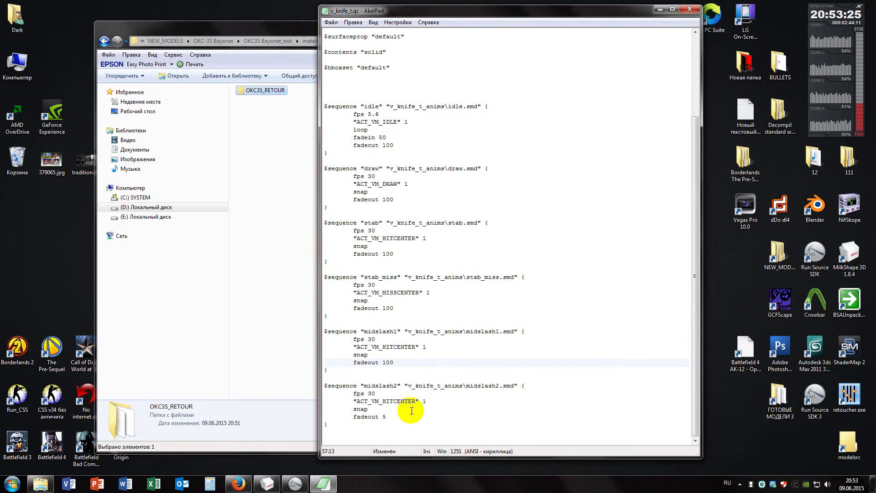
{"action": "double_click", "coordinate": [384, 416]}
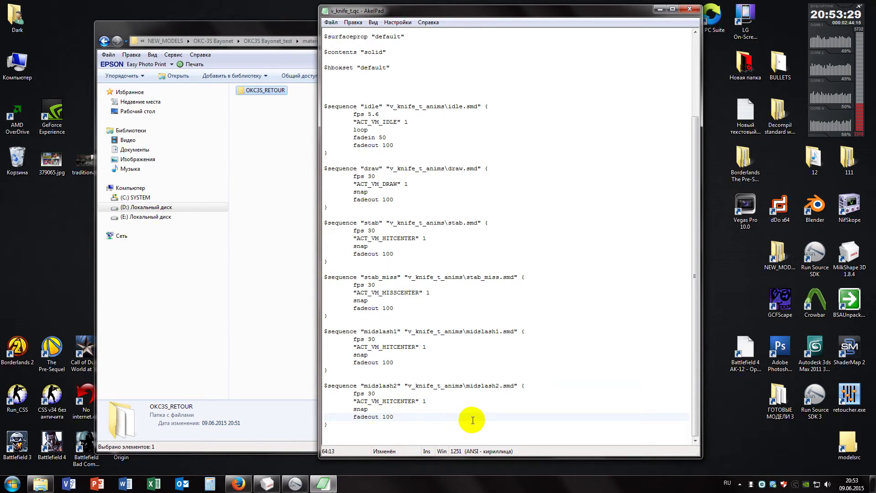
{"action": "left_click", "coordinate": [332, 22]}
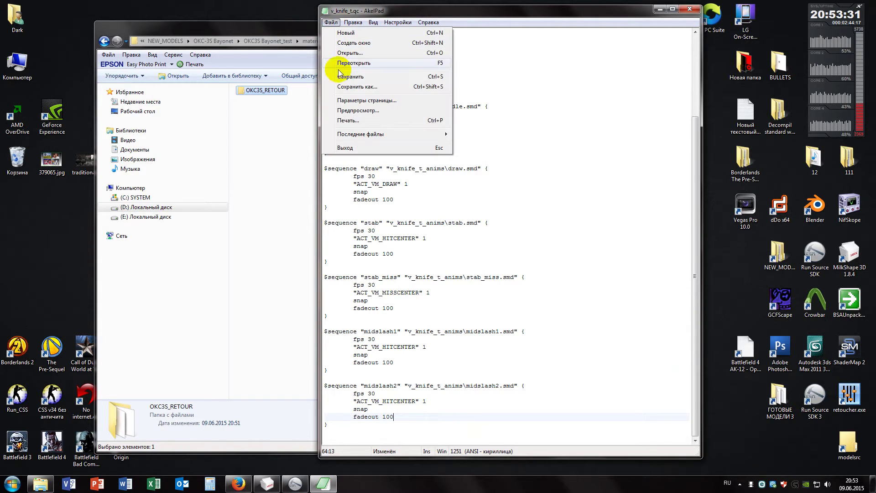
{"action": "left_click", "coordinate": [344, 77]}
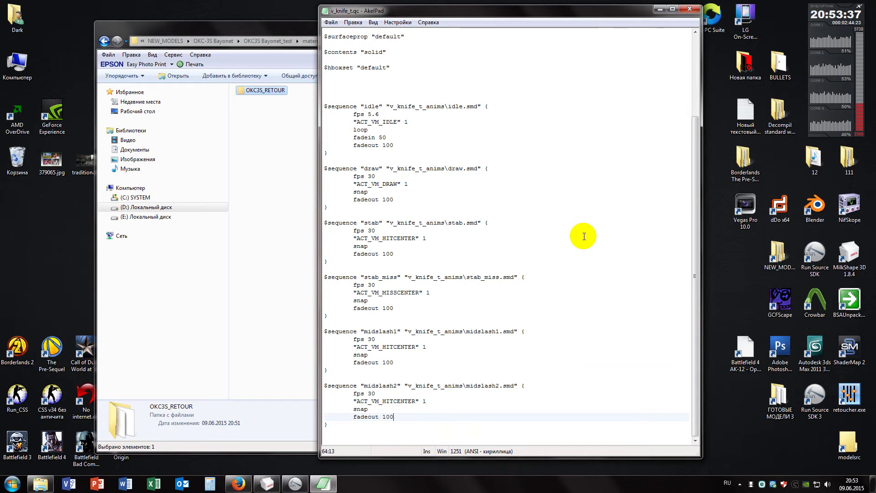
Set the fps of the midslash1 and midslash2 sequences to 34, keep stab_miss at 30, and save the file.
{"action": "left_click", "coordinate": [372, 285]}
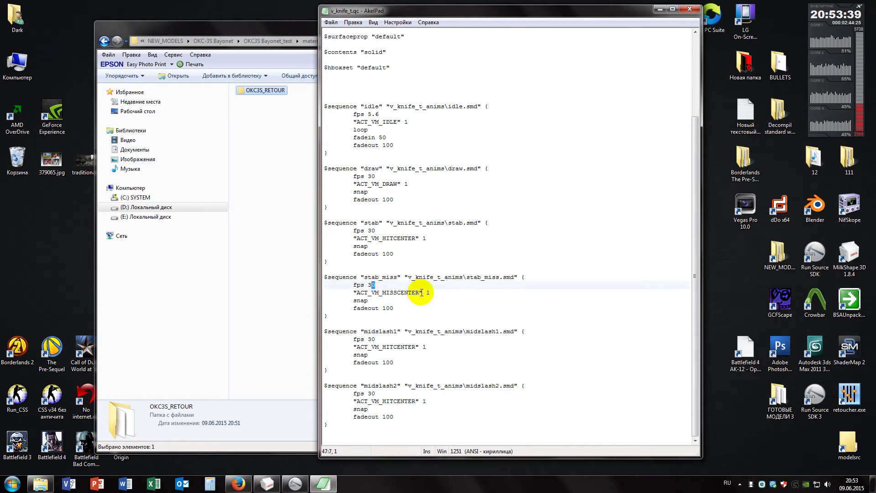
{"action": "type", "text": "4"}
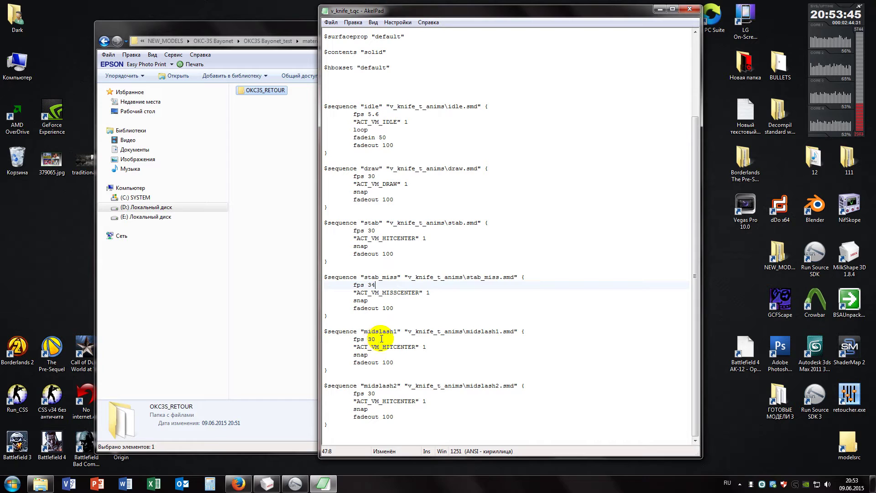
{"action": "left_click_drag", "start_coordinate": [378, 340], "coordinate": [371, 339]}
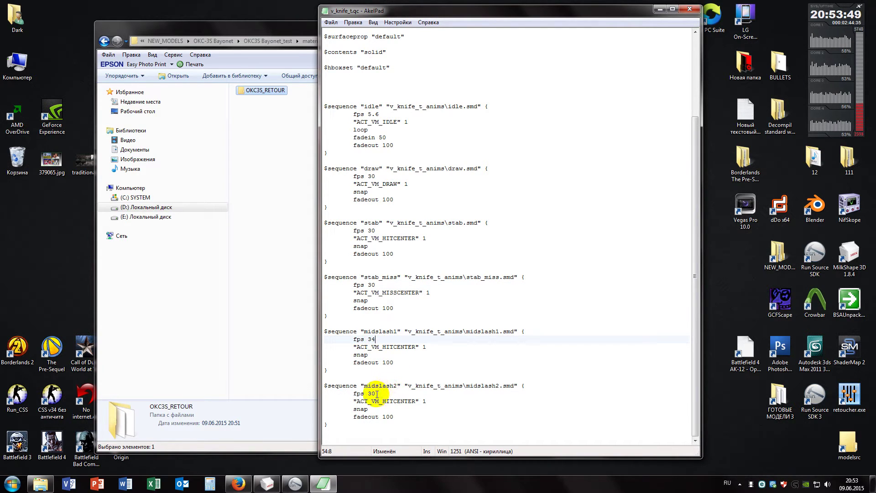
{"action": "left_click_drag", "start_coordinate": [378, 393], "coordinate": [371, 393]}
{"action": "type", "text": "4"}
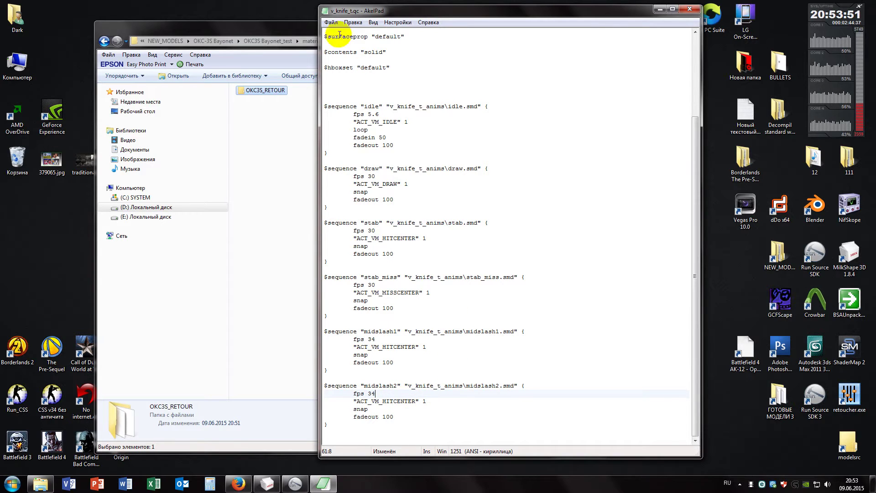
{"action": "left_click", "coordinate": [331, 23]}
{"action": "left_click", "coordinate": [354, 77]}
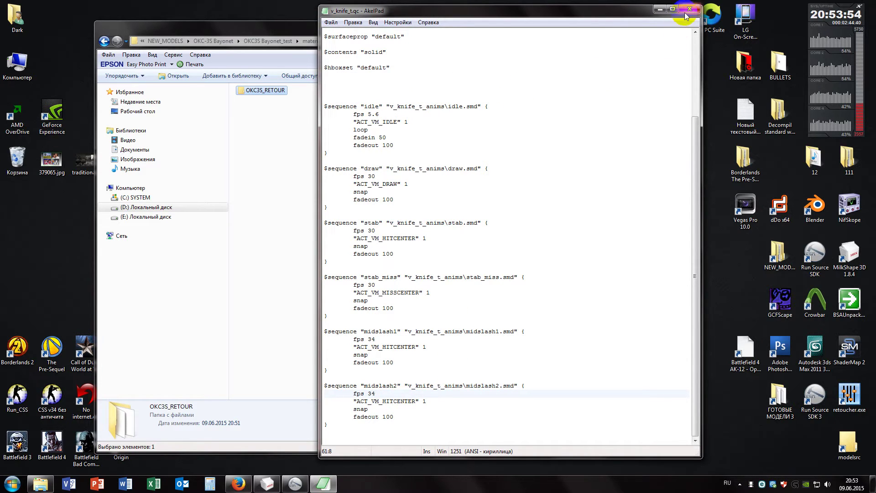
Launch Batch Compiler Pro from Ultimate Source SDK and load the Compile Models preset.
{"action": "left_click", "coordinate": [661, 10]}
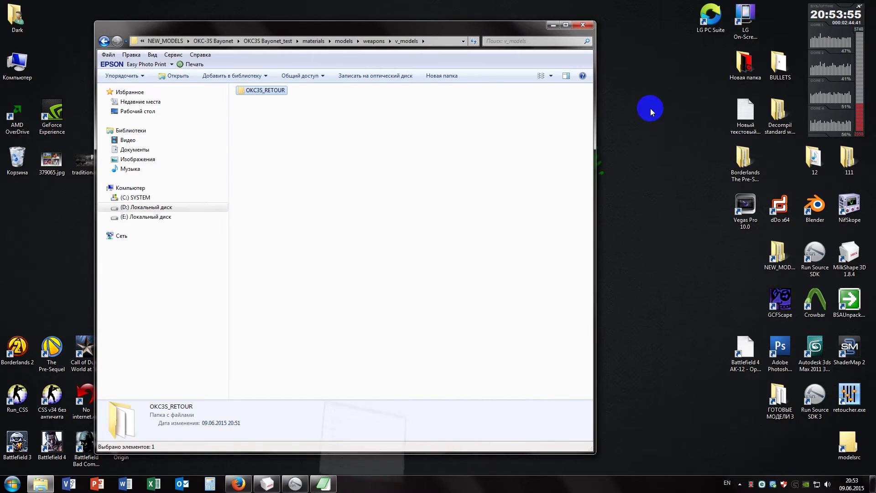
{"action": "left_click", "coordinate": [290, 485]}
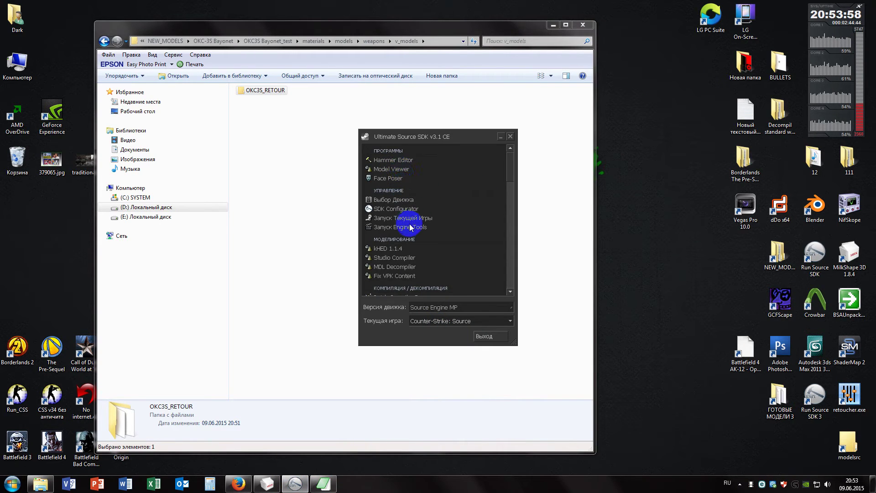
{"action": "scroll", "coordinate": [403, 271], "scroll_direction": "down", "scroll_amount": 3}
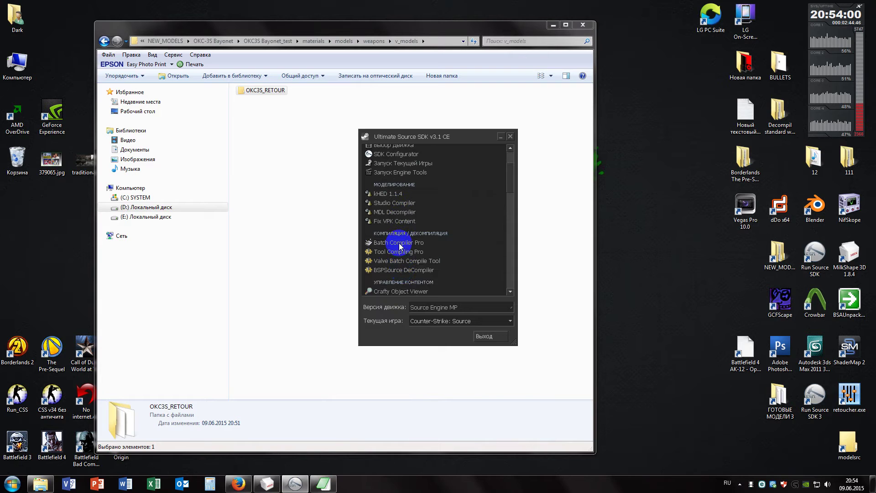
{"action": "left_click", "coordinate": [399, 243]}
{"action": "double_click", "coordinate": [492, 247]}
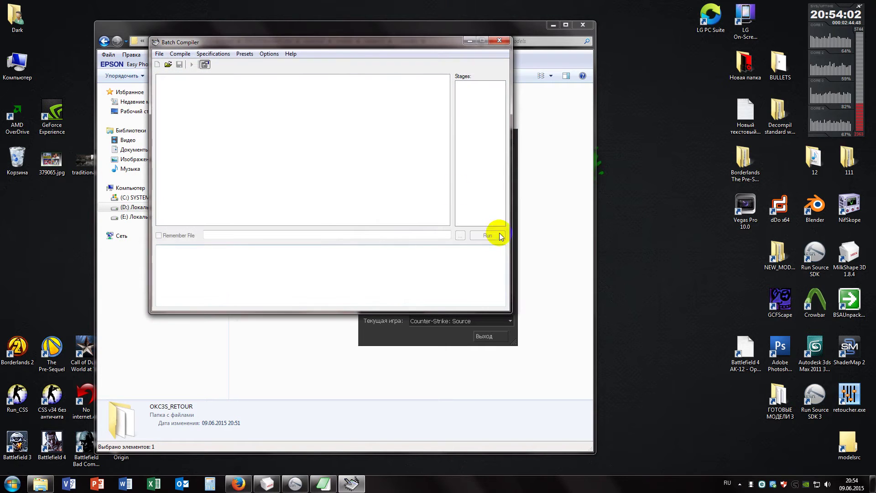
{"action": "left_click", "coordinate": [244, 54]}
{"action": "left_click", "coordinate": [264, 75]}
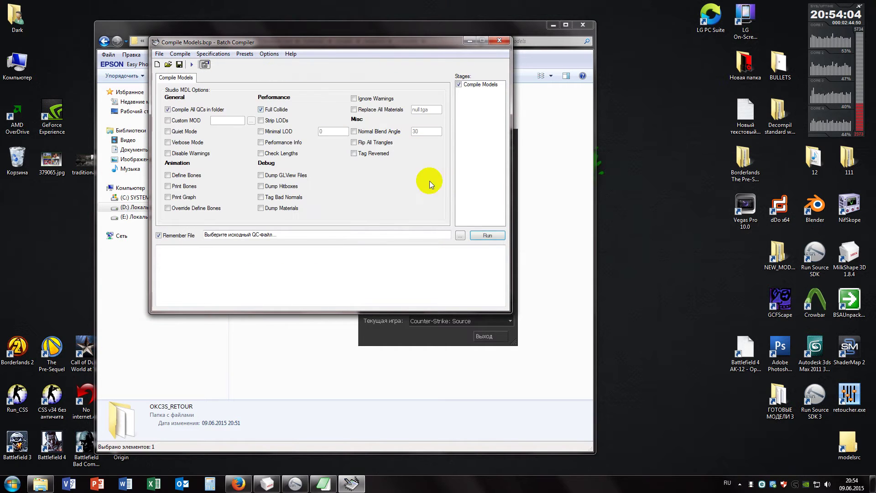
Choose v_knife_t.qc from D:\NEW_MODELS\OKC-3S Bayonet\decompiled 0.19 as the source file to compile.
{"action": "left_click", "coordinate": [459, 235]}
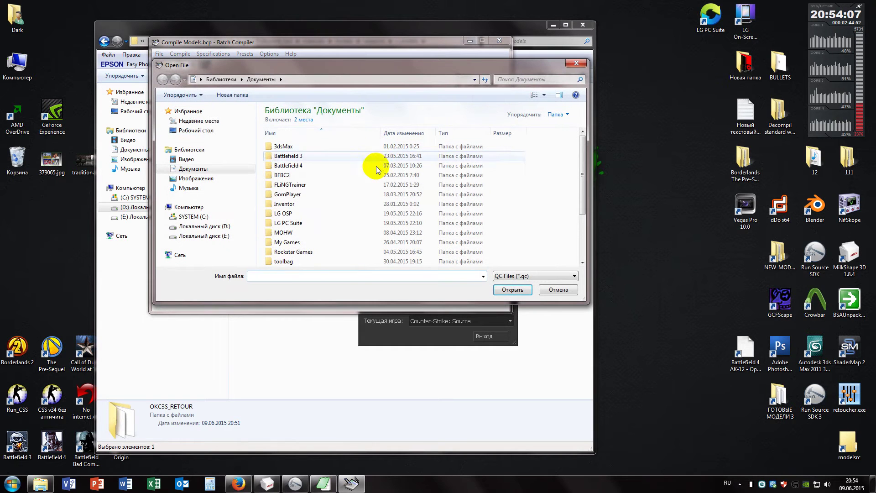
{"action": "left_click", "coordinate": [201, 132]}
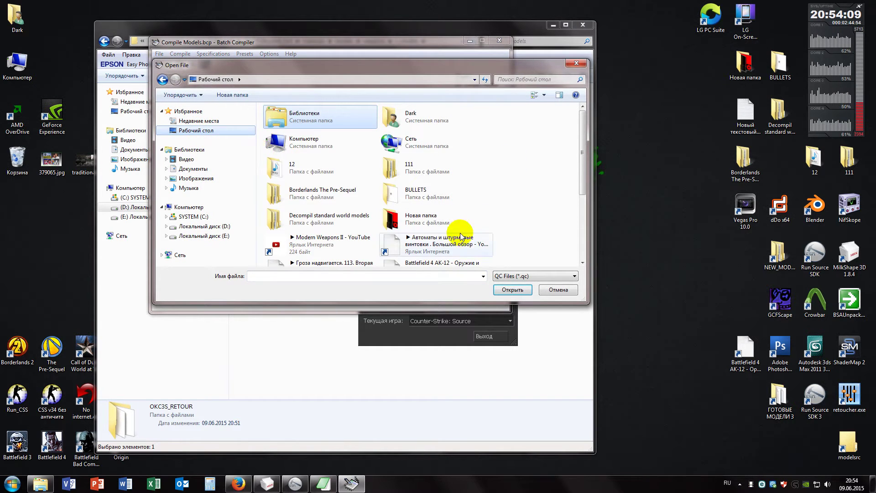
{"action": "left_click", "coordinate": [302, 145]}
{"action": "double_click", "coordinate": [302, 145]}
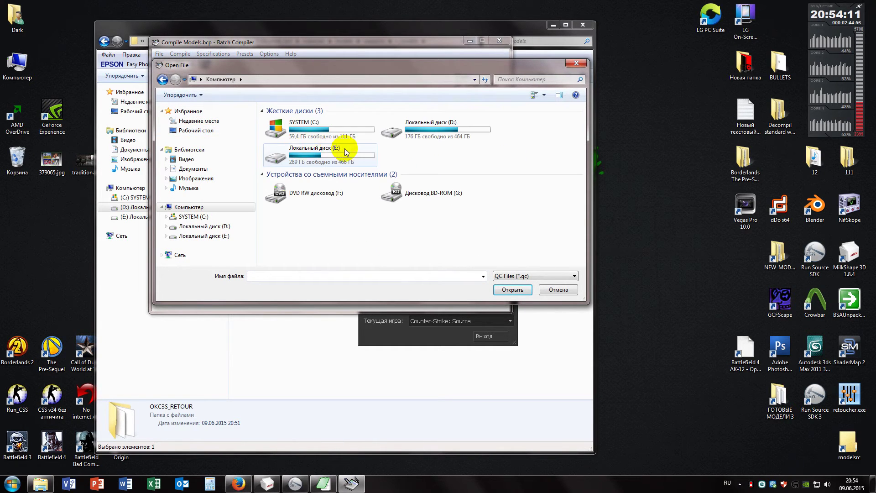
{"action": "double_click", "coordinate": [414, 125]}
{"action": "double_click", "coordinate": [301, 139]}
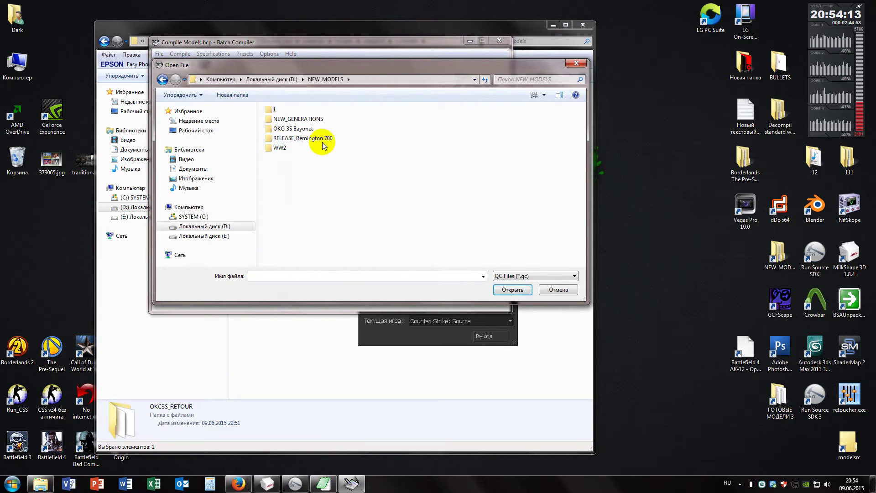
{"action": "double_click", "coordinate": [318, 133]}
{"action": "double_click", "coordinate": [304, 120]}
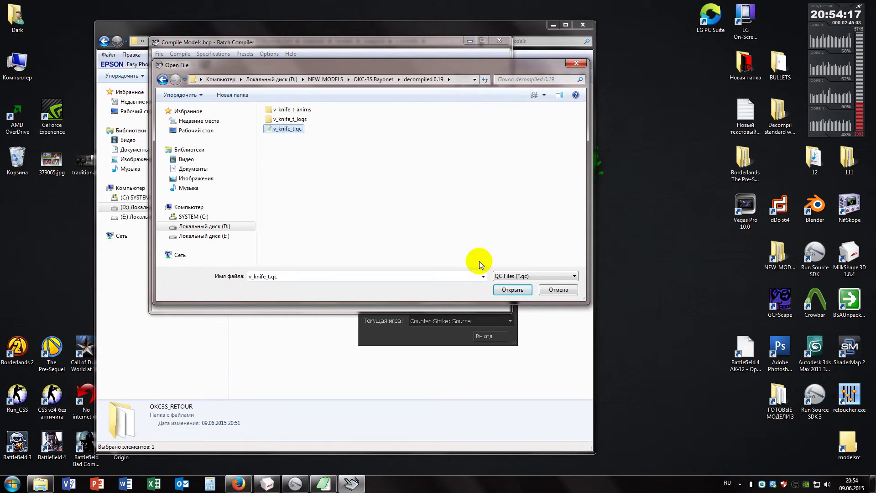
{"action": "left_click", "coordinate": [506, 290]}
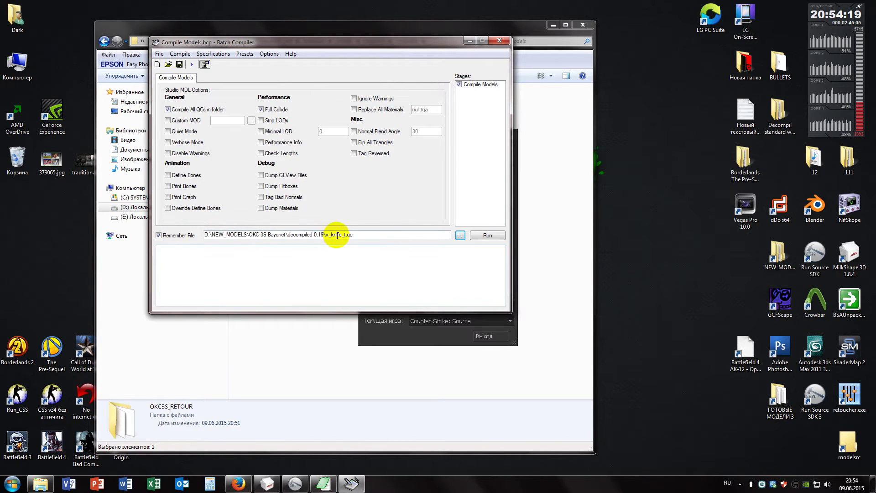
Compile v_knife_t.qc, review the console log, and close the compiler without saving its settings.
{"action": "left_click", "coordinate": [487, 235]}
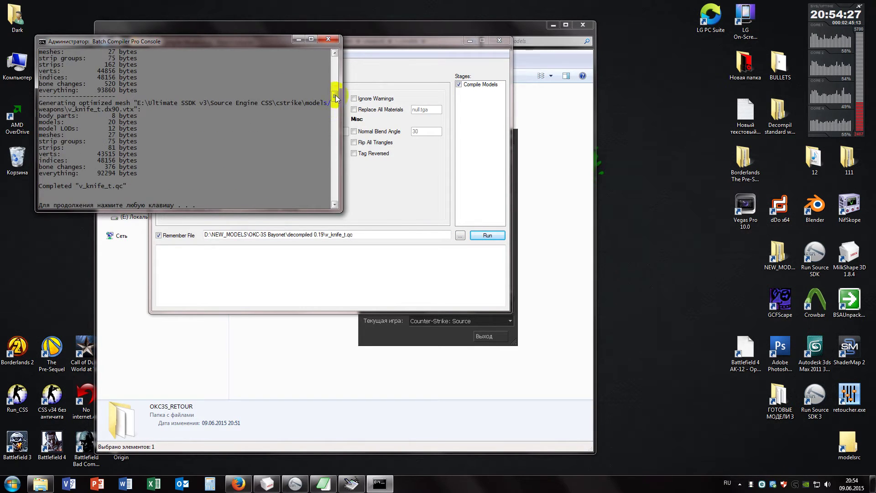
{"action": "left_click_drag", "start_coordinate": [335, 97], "coordinate": [334, 76]}
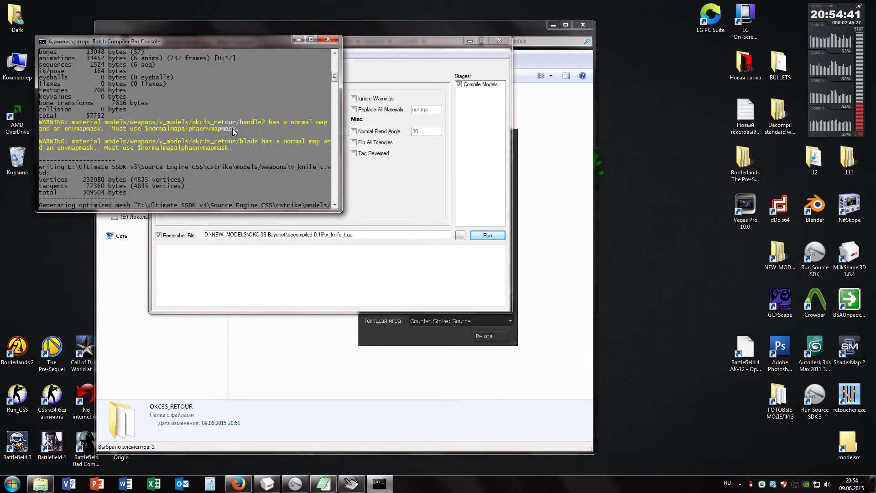
{"action": "left_click", "coordinate": [326, 40]}
{"action": "left_click", "coordinate": [499, 41]}
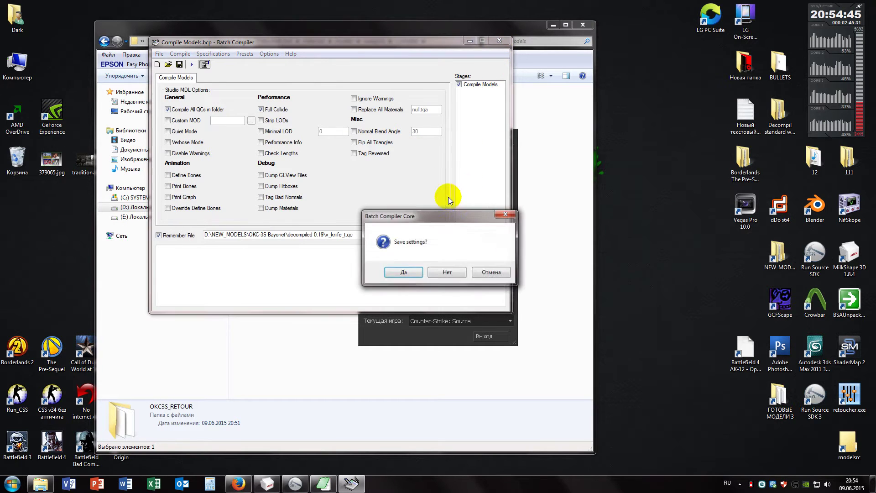
{"action": "left_click", "coordinate": [444, 271]}
Launch Model Viewer from Ultimate Source SDK, load the recent model v_knife_t.mdl and maximize the window.
{"action": "scroll", "coordinate": [391, 168], "scroll_direction": "up", "scroll_amount": 2}
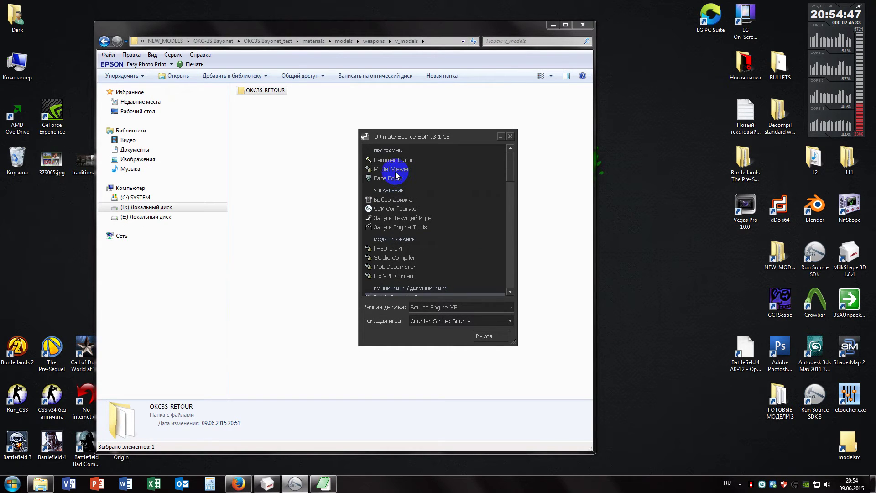
{"action": "left_click", "coordinate": [395, 171]}
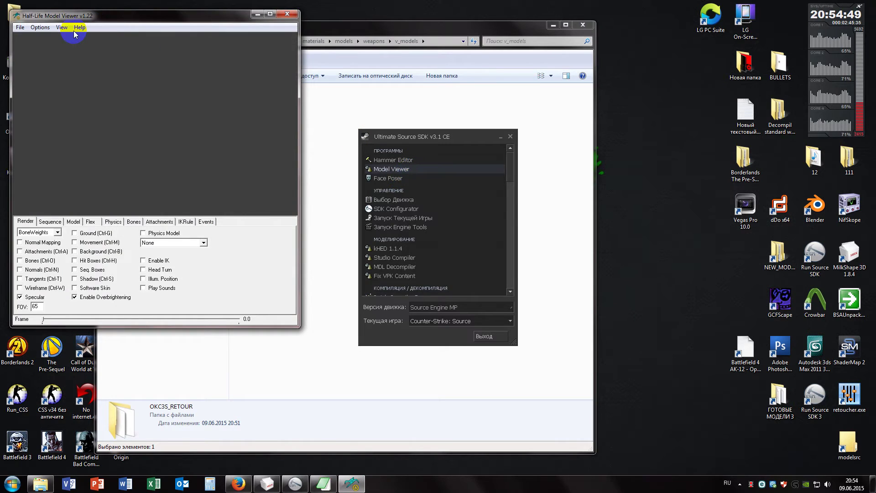
{"action": "left_click", "coordinate": [21, 28]}
{"action": "mouse_move", "coordinate": [75, 122]}
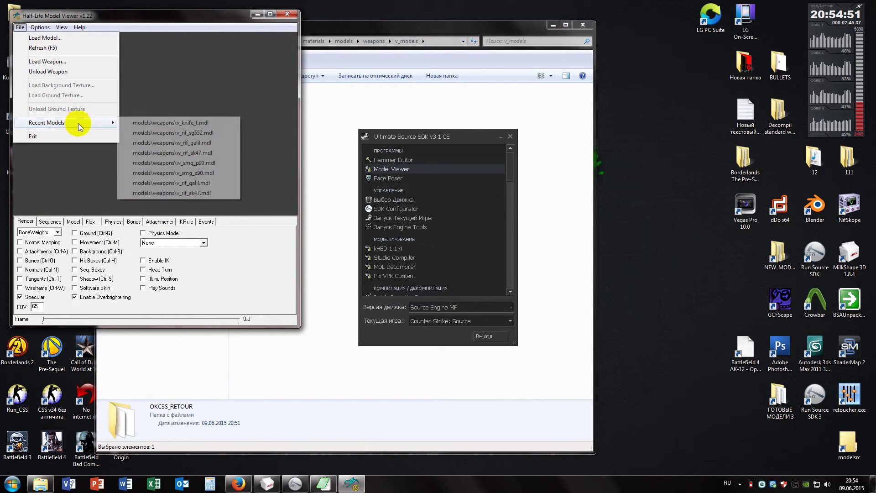
{"action": "left_click", "coordinate": [160, 123]}
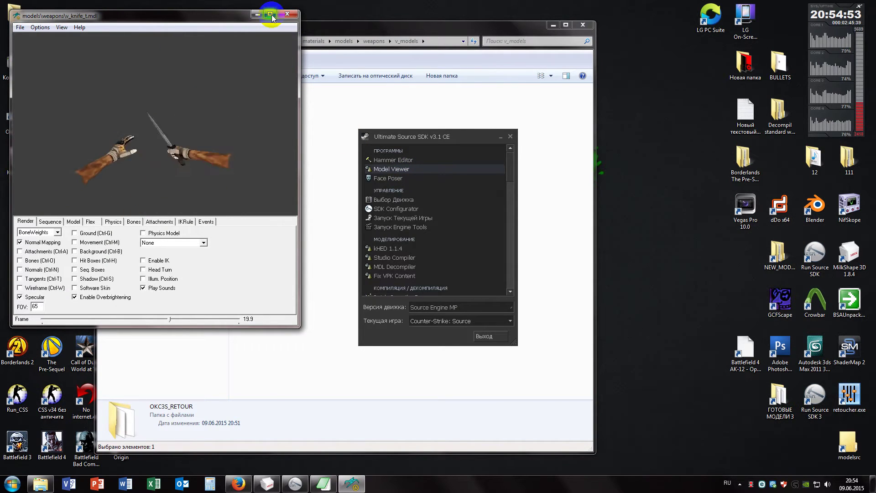
{"action": "left_click", "coordinate": [270, 14]}
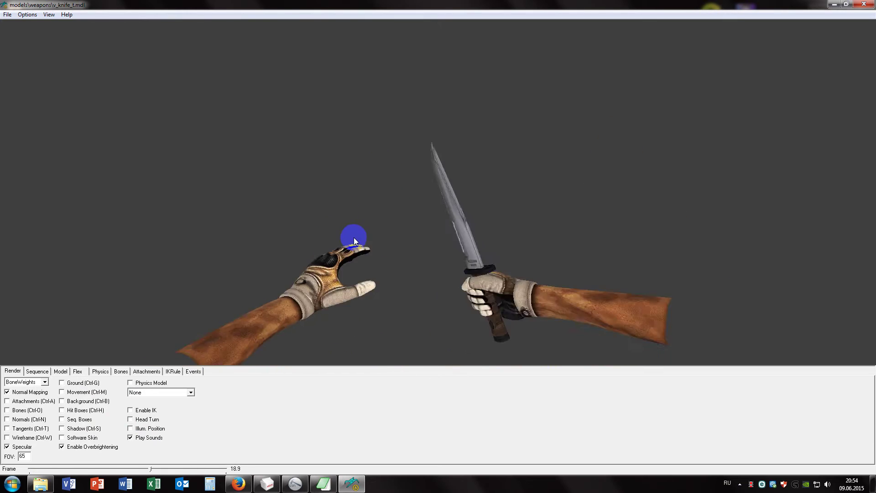
Play the draw sequence, slow playback to 0.46 speed and set the blend time to 1.00 s.
{"action": "left_click", "coordinate": [43, 372]}
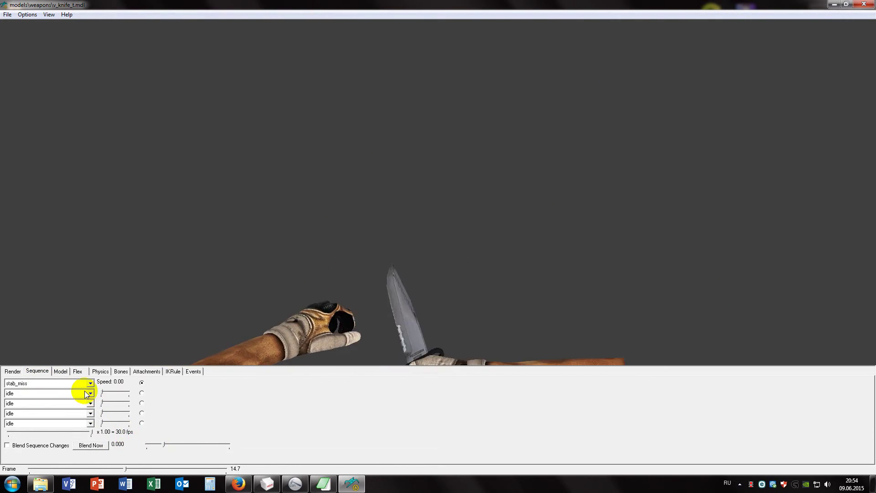
{"action": "left_click", "coordinate": [89, 383]}
{"action": "left_click", "coordinate": [45, 391]}
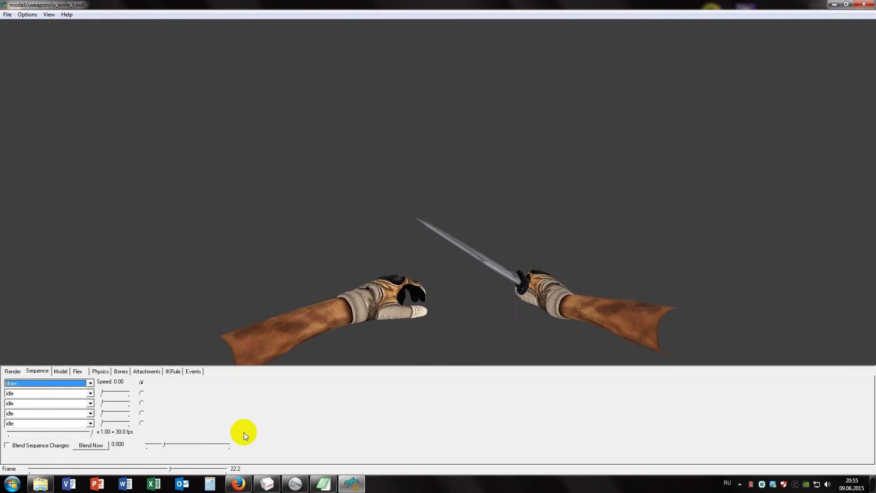
{"action": "left_click_drag", "start_coordinate": [162, 444], "coordinate": [155, 445]}
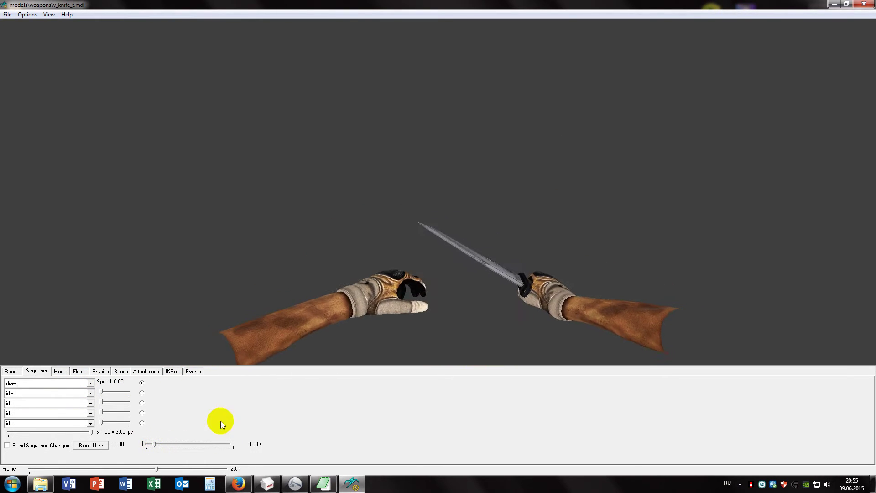
{"action": "right_click_drag", "start_coordinate": [356, 331], "coordinate": [356, 331]}
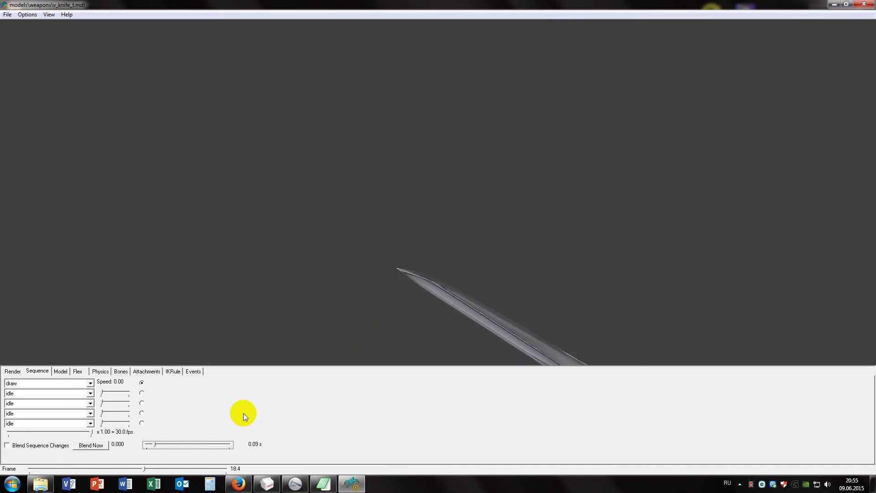
{"action": "left_click_drag", "start_coordinate": [88, 430], "coordinate": [47, 431]}
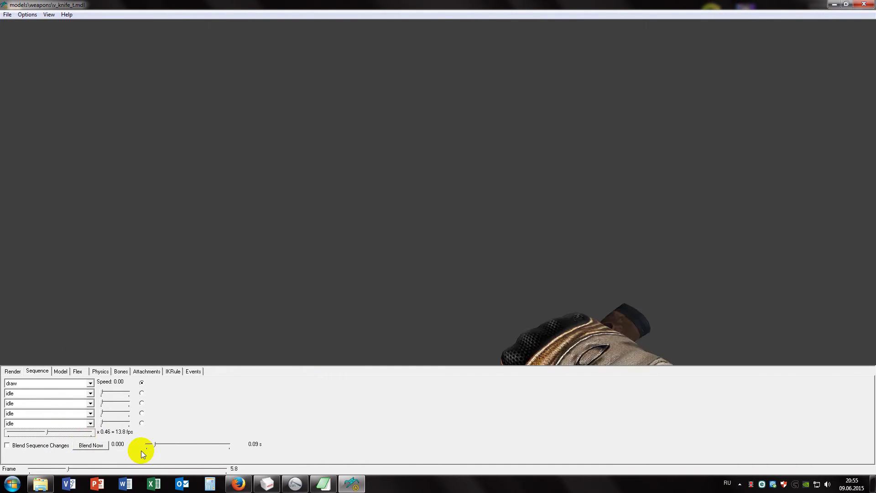
{"action": "left_click_drag", "start_coordinate": [155, 444], "coordinate": [256, 446]}
Examine the knife and both hands from several angles during the draw sequence.
{"action": "mouse_move", "coordinate": [492, 269]}
{"action": "right_mouse_down"}
{"action": "mouse_move", "coordinate": [489, 283]}
{"action": "mouse_move", "coordinate": [498, 273]}
{"action": "right_mouse_up"}
{"action": "left_click_drag", "start_coordinate": [498, 274], "coordinate": [519, 265]}
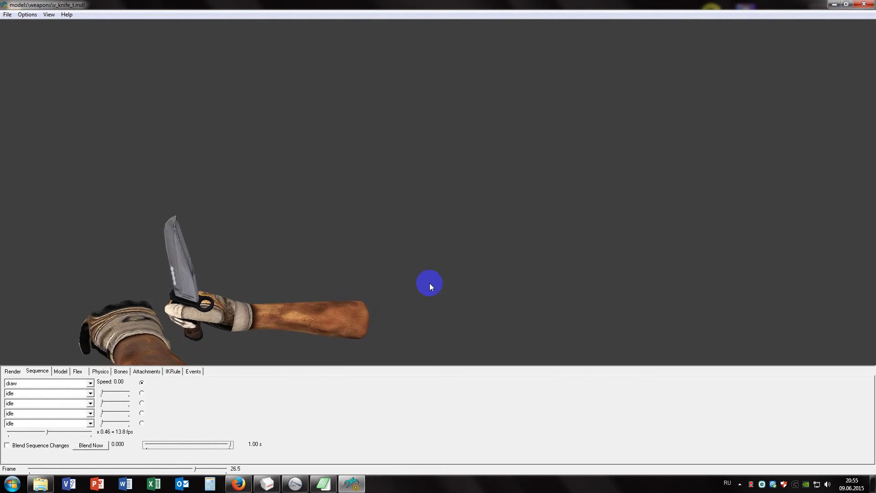
{"action": "left_click", "coordinate": [312, 299]}
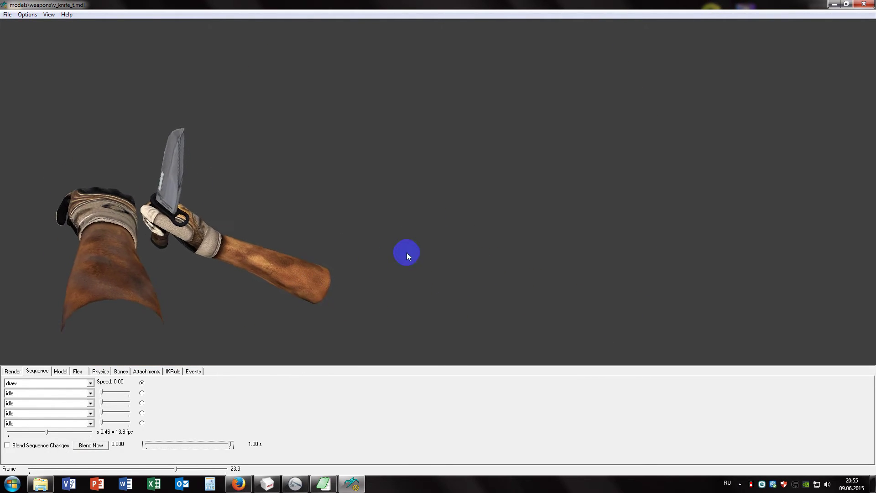
{"action": "left_click_drag", "start_coordinate": [406, 253], "coordinate": [373, 253]}
{"action": "mouse_move", "coordinate": [373, 253]}
{"action": "right_mouse_down"}
{"action": "mouse_move", "coordinate": [371, 246]}
{"action": "mouse_move", "coordinate": [380, 263]}
{"action": "right_mouse_up"}
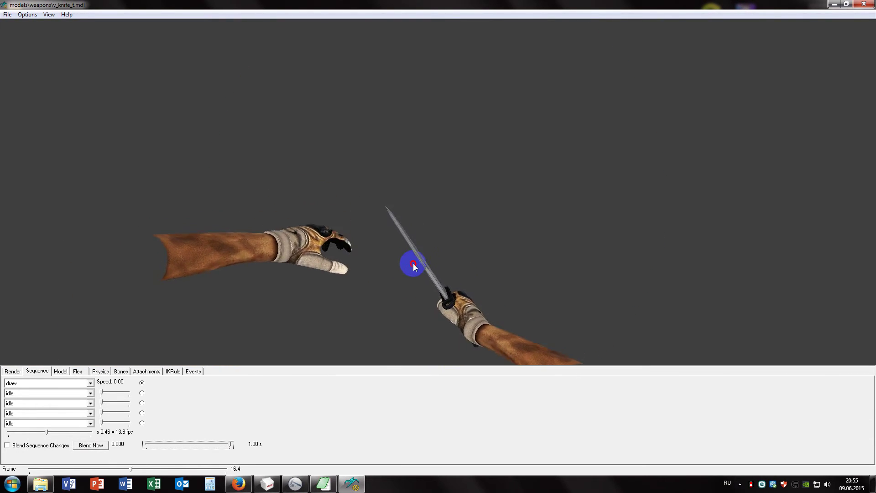
{"action": "left_click_drag", "start_coordinate": [414, 267], "coordinate": [404, 283]}
{"action": "right_click_drag", "start_coordinate": [406, 286], "coordinate": [252, 347]}
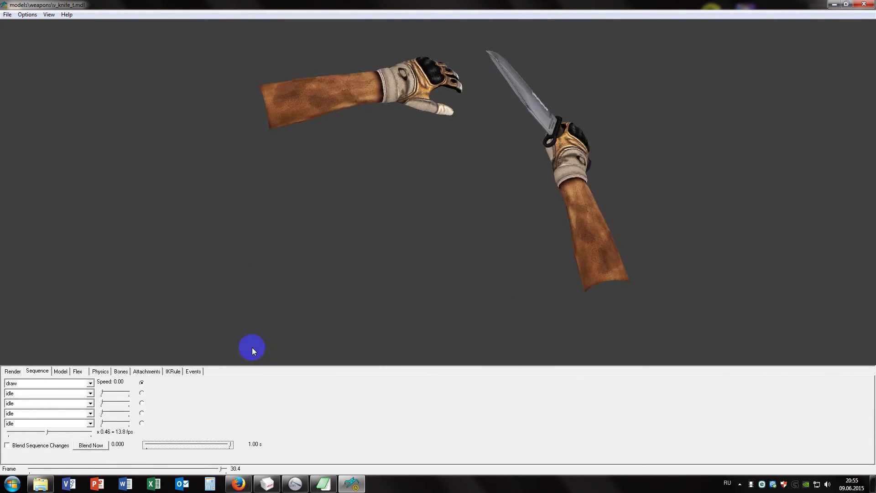
Play the idle sequence and examine the blade, guard and gloves from several angles and in Viewmodel Mode.
{"action": "left_click", "coordinate": [90, 382]}
{"action": "left_click", "coordinate": [63, 397]}
{"action": "left_click_drag", "start_coordinate": [217, 336], "coordinate": [443, 233]}
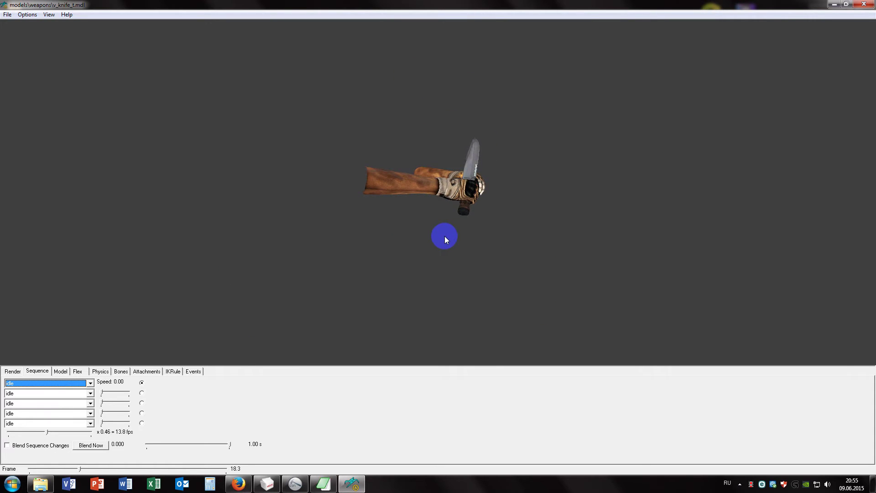
{"action": "right_click_drag", "start_coordinate": [445, 237], "coordinate": [419, 212]}
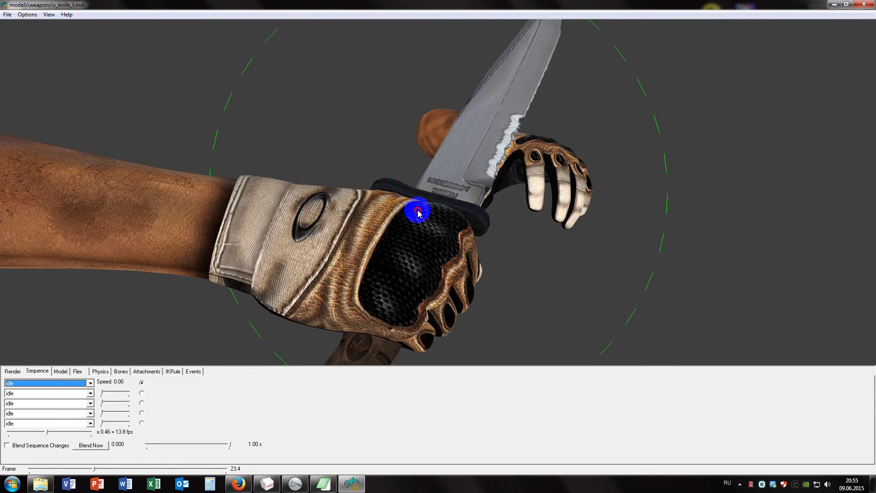
{"action": "left_click_drag", "start_coordinate": [417, 211], "coordinate": [412, 215]}
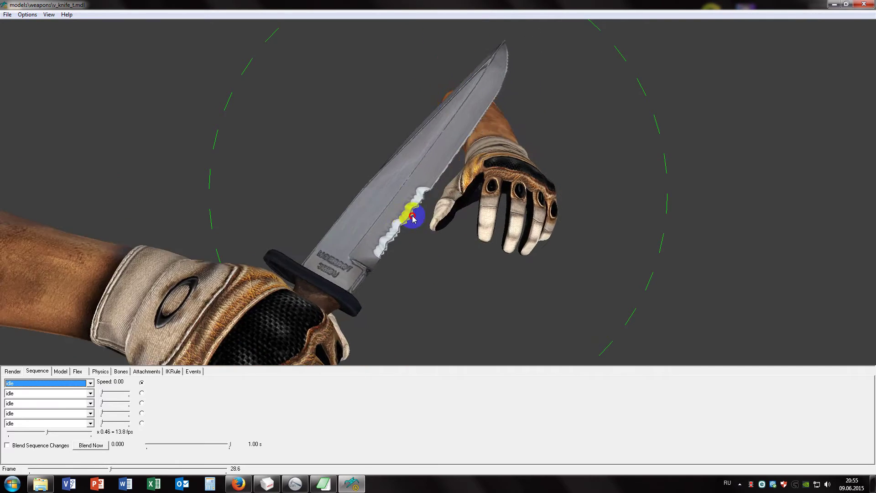
{"action": "right_click_drag", "start_coordinate": [412, 218], "coordinate": [418, 232]}
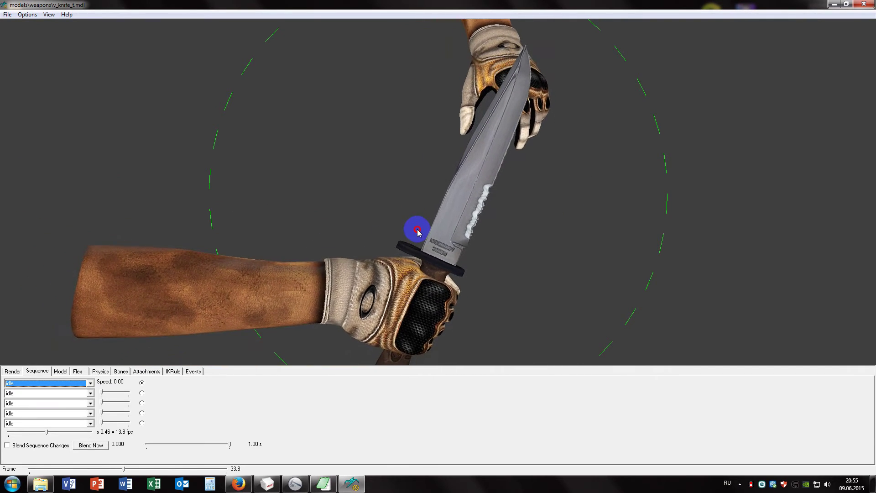
{"action": "left_click_drag", "start_coordinate": [418, 230], "coordinate": [416, 187]}
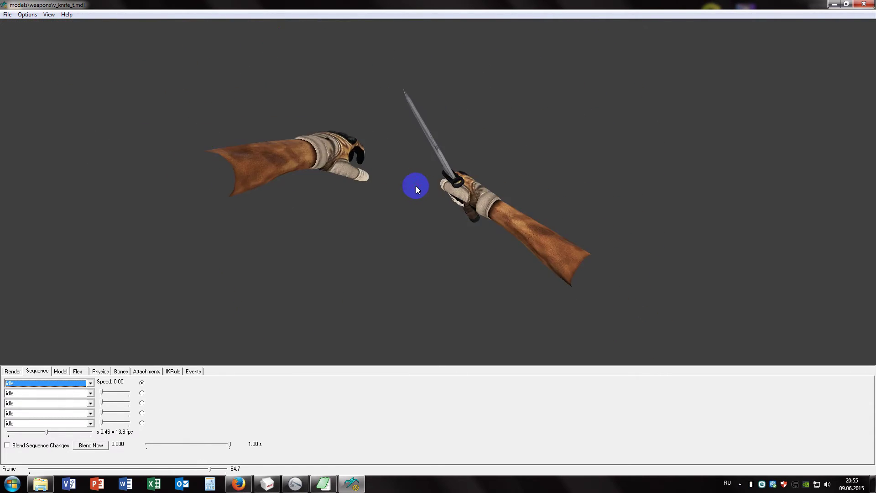
{"action": "mouse_move", "coordinate": [415, 185]}
{"action": "right_mouse_down"}
{"action": "mouse_move", "coordinate": [409, 176]}
{"action": "mouse_move", "coordinate": [389, 182]}
{"action": "mouse_move", "coordinate": [414, 181]}
{"action": "right_mouse_up"}
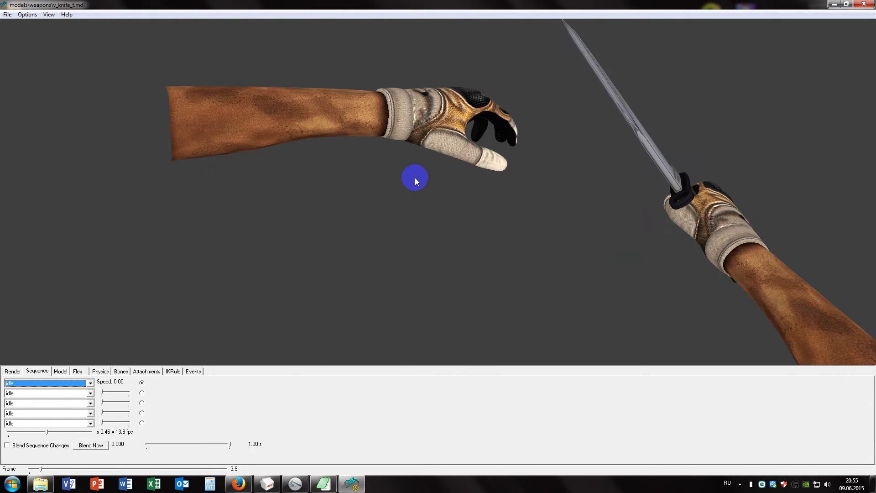
{"action": "left_click", "coordinate": [56, 80]}
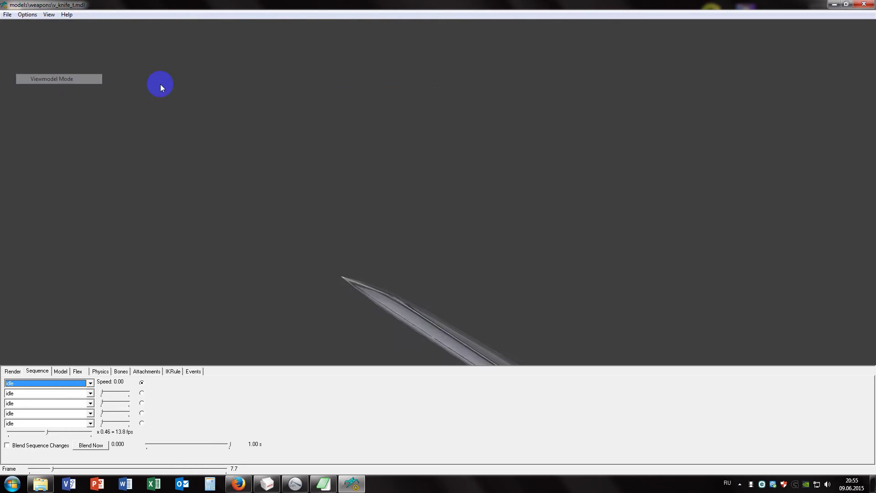
Set the playback speed to 1.00 and play the midslash1, midslash2, stab and stab_miss sequences in turn.
{"action": "left_click_drag", "start_coordinate": [161, 84], "coordinate": [199, 78]}
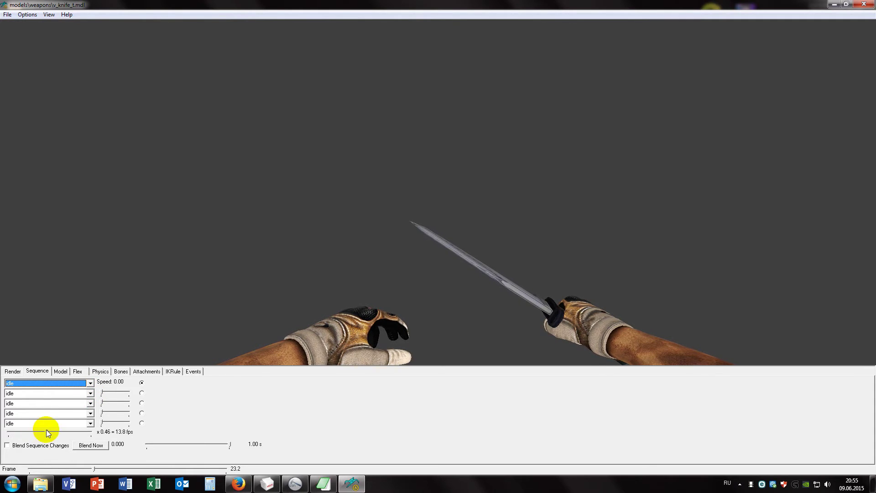
{"action": "left_click_drag", "start_coordinate": [47, 431], "coordinate": [93, 431]}
{"action": "left_click", "coordinate": [89, 383]}
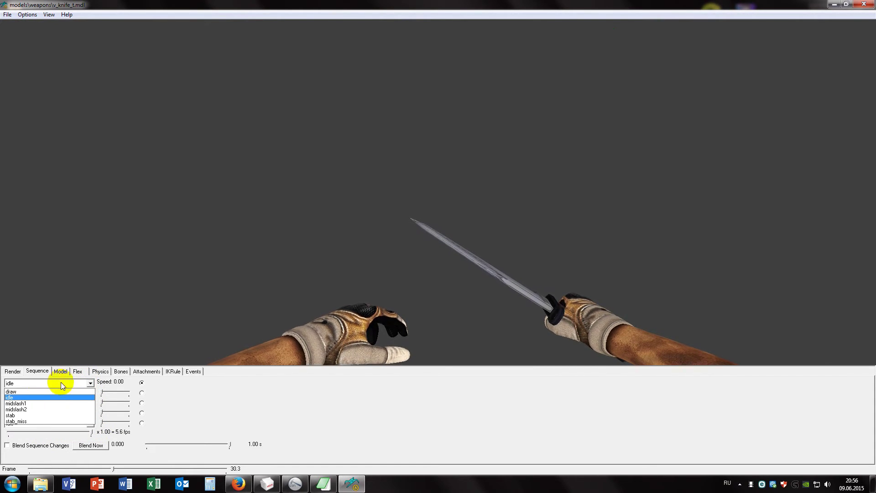
{"action": "left_click", "coordinate": [38, 403]}
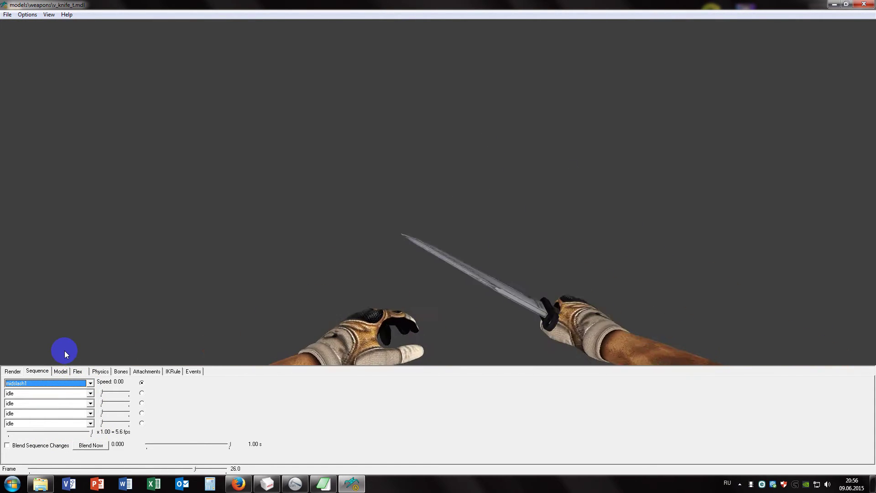
{"action": "key", "text": "Down"}
{"action": "key", "text": "Down"}
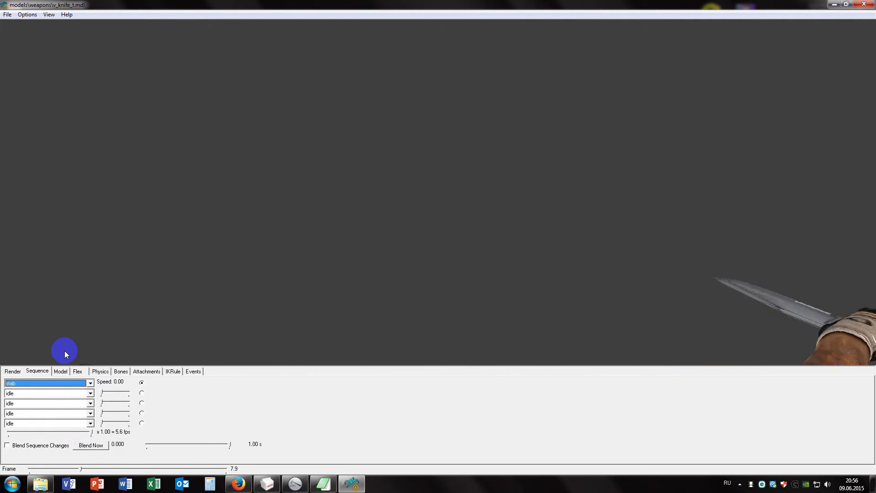
{"action": "key", "text": "Down"}
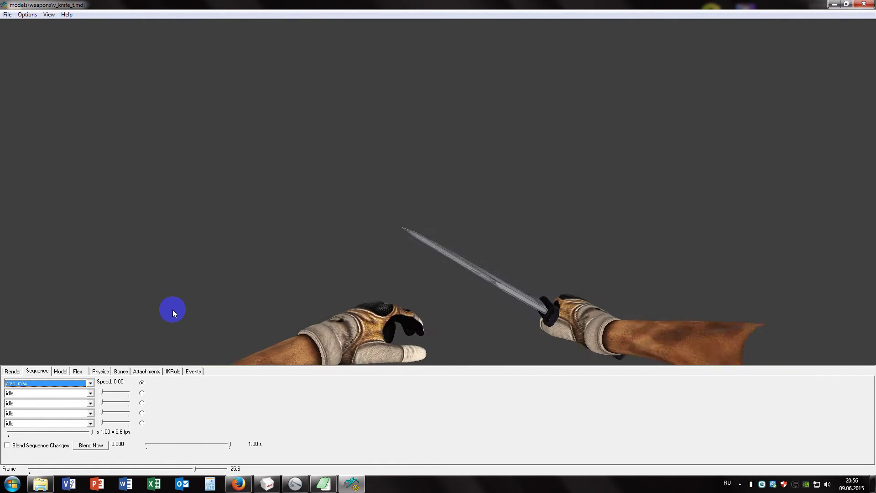
Return to the idle sequence and examine the knife and both hands from the opposite side.
{"action": "key", "text": "Up"}
{"action": "key", "text": "Up"}
{"action": "key", "text": "Up"}
{"action": "key", "text": "Up"}
{"action": "key", "text": "Up"}
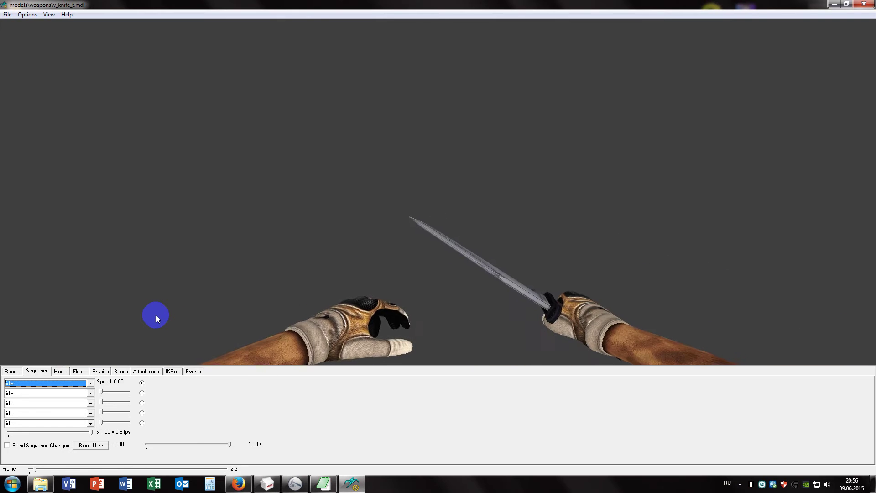
{"action": "left_click_drag", "start_coordinate": [207, 292], "coordinate": [456, 250]}
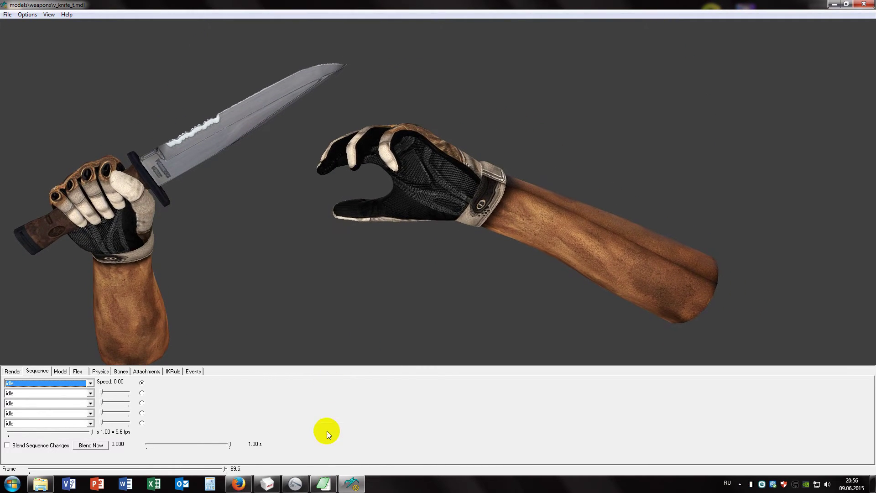
Switch to MilkShape 3D and turn off the drawing of vertex weights.
{"action": "left_click", "coordinate": [267, 483]}
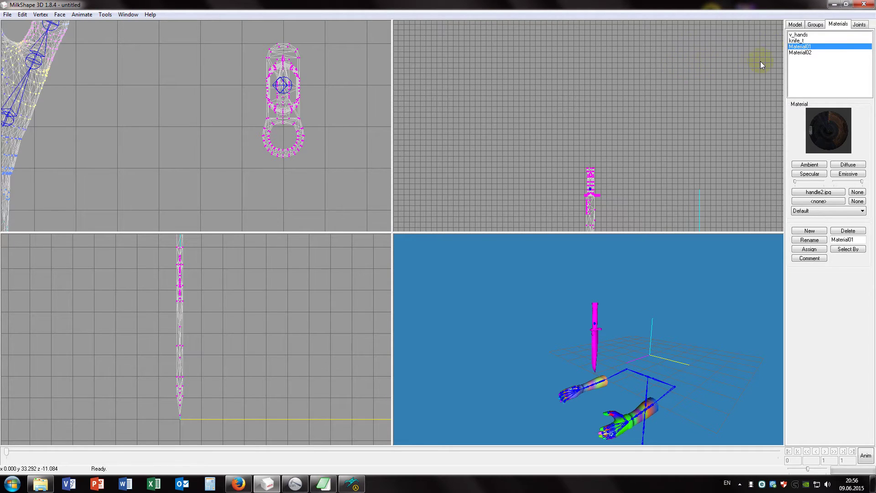
{"action": "left_click", "coordinate": [794, 25]}
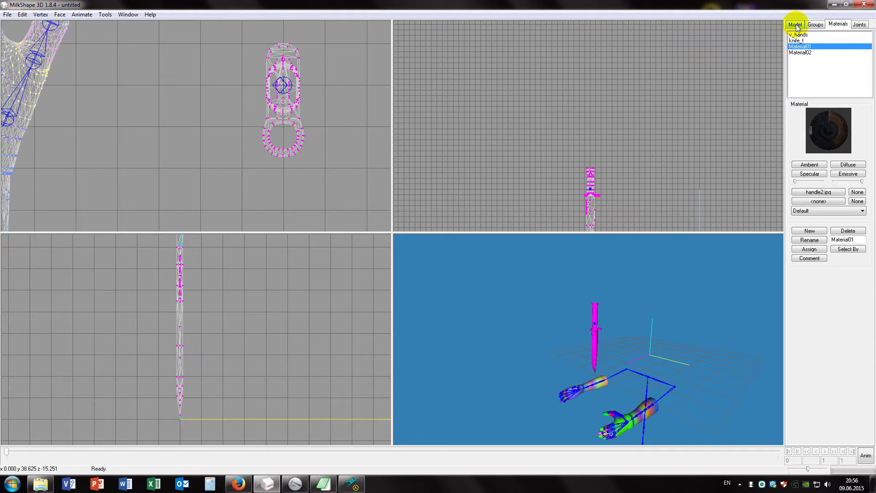
{"action": "left_click", "coordinate": [859, 25]}
{"action": "left_click", "coordinate": [794, 177]}
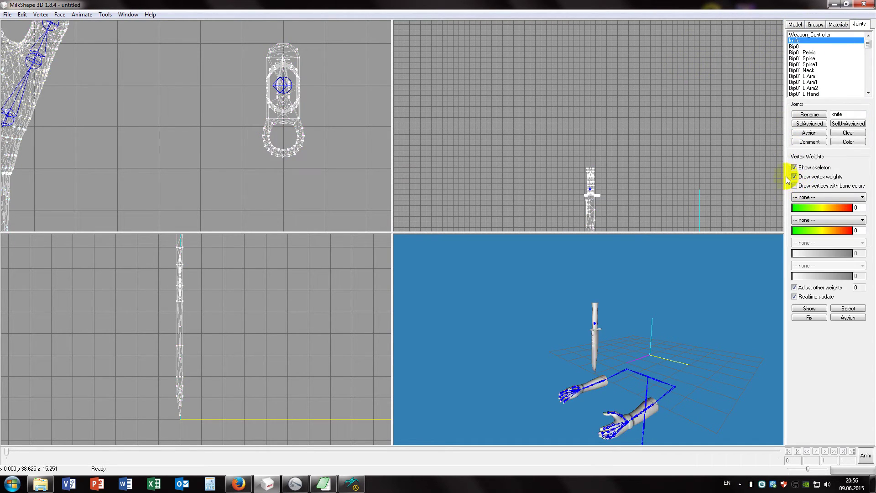
Select the blade and handle groups together and duplicate them.
{"action": "left_click", "coordinate": [815, 24]}
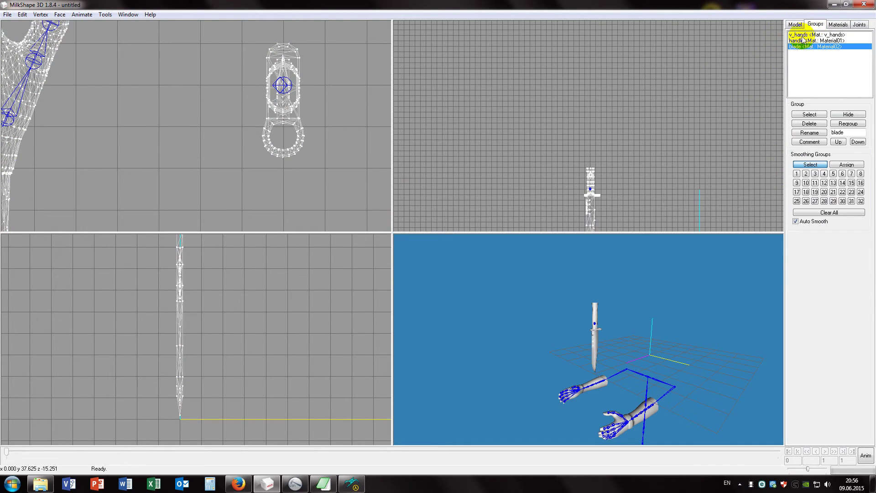
{"action": "double_click", "coordinate": [803, 47]}
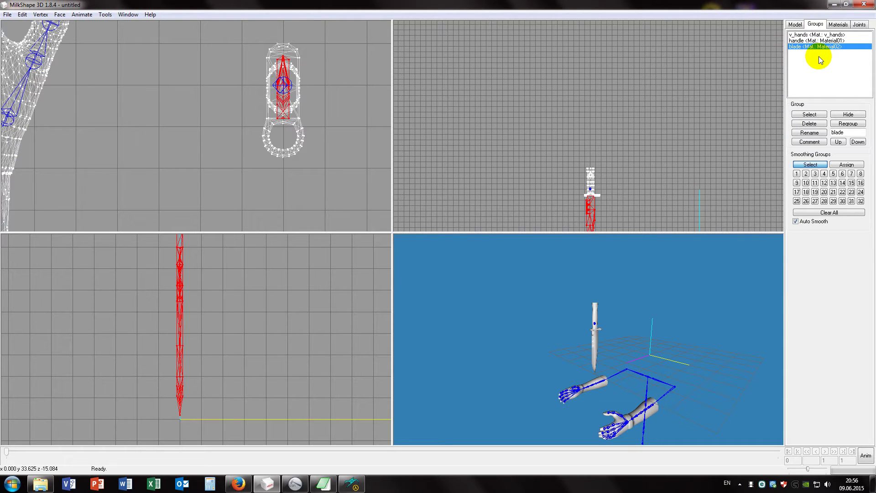
{"action": "double_click", "coordinate": [807, 41]}
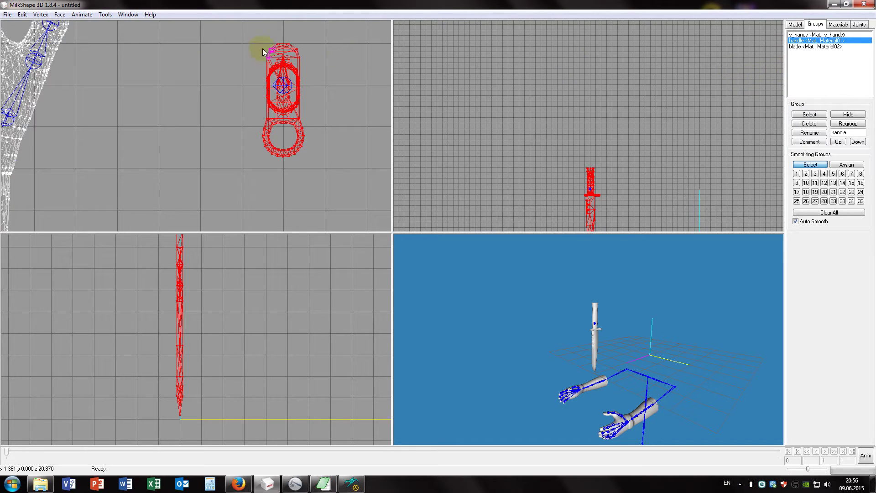
{"action": "left_click", "coordinate": [23, 15]}
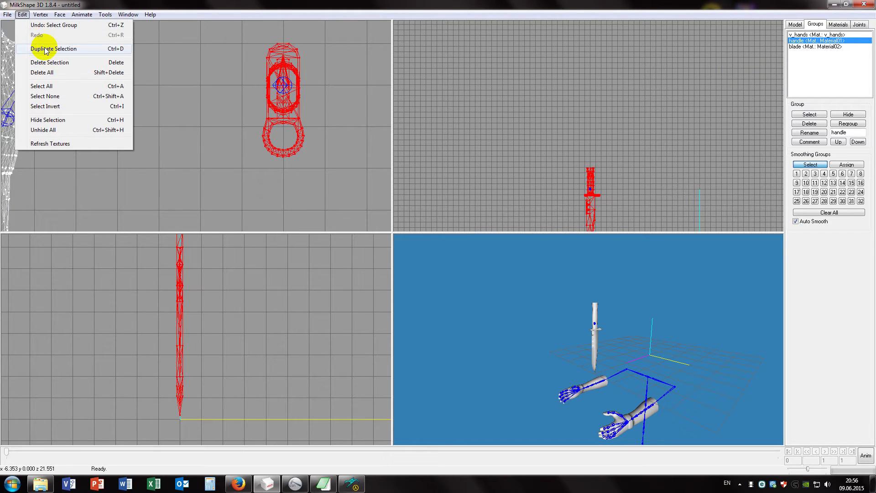
{"action": "left_click", "coordinate": [45, 50]}
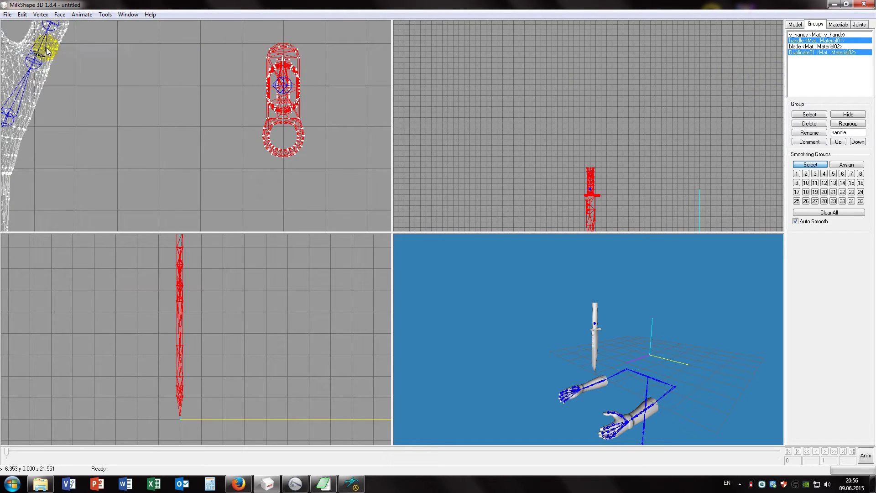
Select the original handle and blade and scale them down about the center of mass, applying 0.99 on all axes eleven times.
{"action": "left_click", "coordinate": [698, 101]}
{"action": "double_click", "coordinate": [799, 45]}
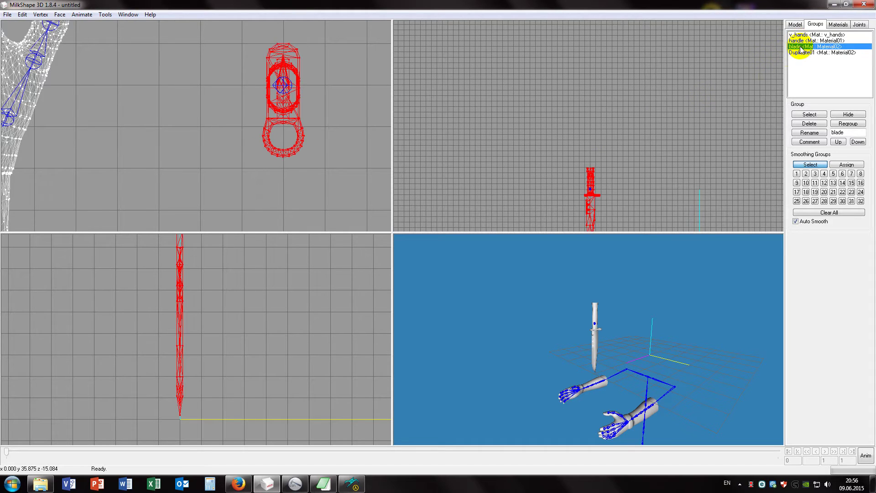
{"action": "left_click", "coordinate": [795, 24]}
{"action": "left_click", "coordinate": [847, 53]}
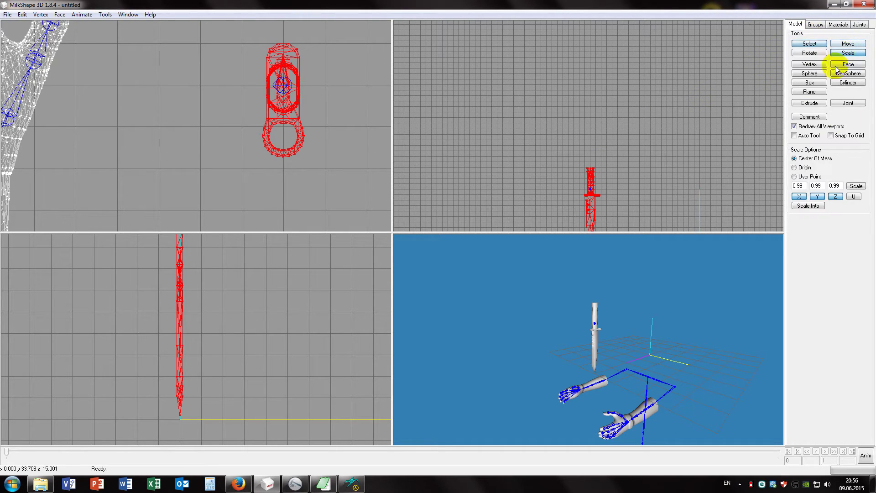
{"action": "left_click", "coordinate": [855, 186]}
{"action": "left_click", "coordinate": [856, 186]}
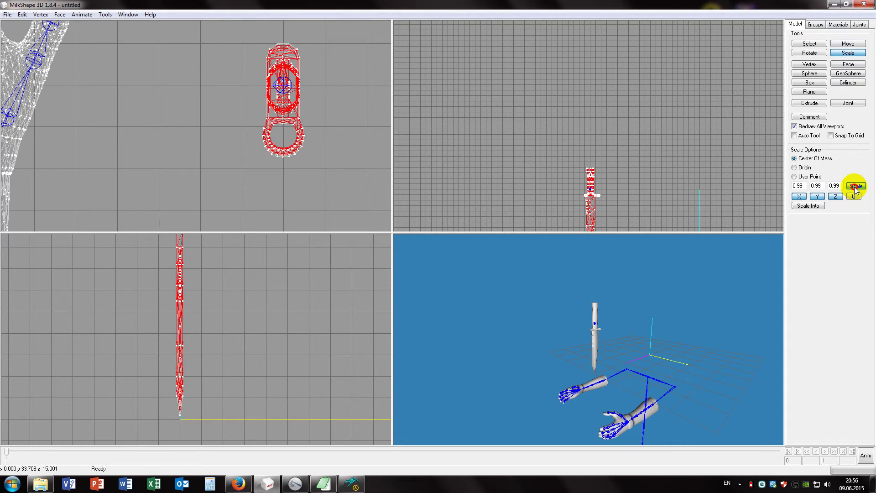
{"action": "left_click", "coordinate": [856, 186]}
{"action": "left_click", "coordinate": [856, 186]}
{"action": "left_click", "coordinate": [855, 186]}
{"action": "left_click", "coordinate": [856, 186]}
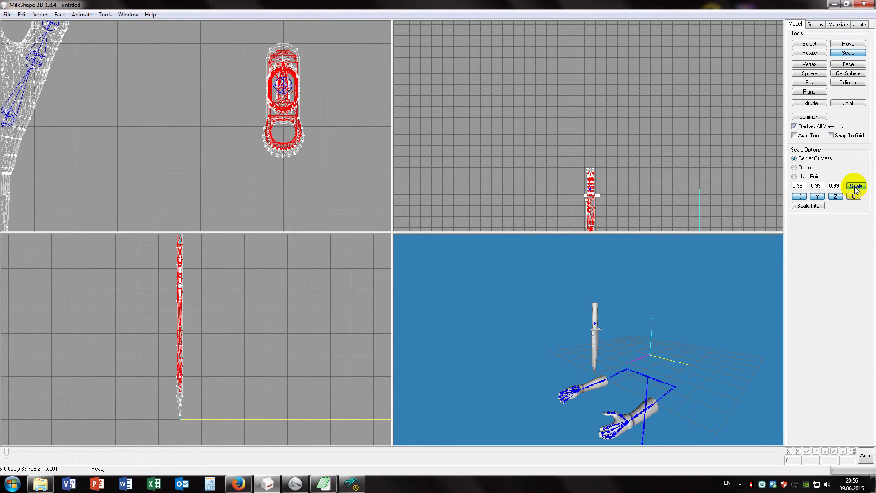
{"action": "left_click", "coordinate": [856, 186]}
{"action": "left_click", "coordinate": [856, 186]}
{"action": "left_click", "coordinate": [856, 186]}
{"action": "left_click", "coordinate": [856, 186]}
{"action": "left_click", "coordinate": [856, 186]}
{"action": "left_click", "coordinate": [856, 186]}
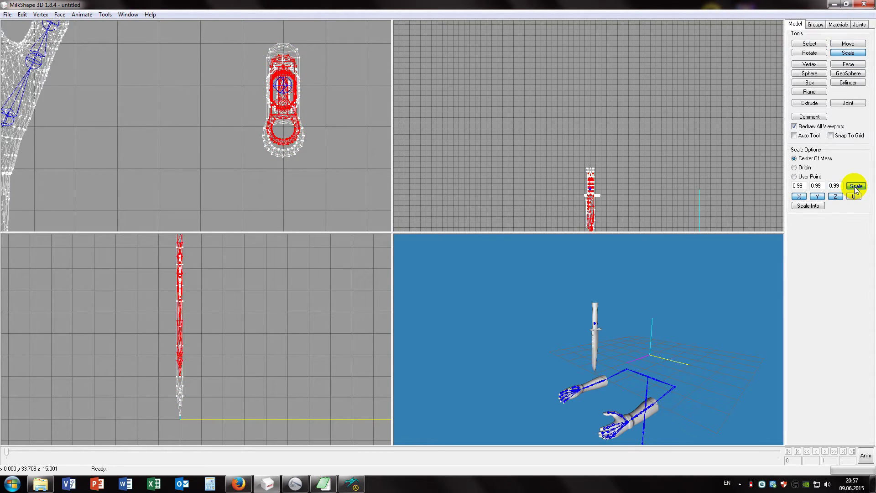
{"action": "left_click", "coordinate": [856, 186]}
Enlarge the side view around the knife, clear the selection and select only the scaled-down blade group.
{"action": "key", "text": "Return"}
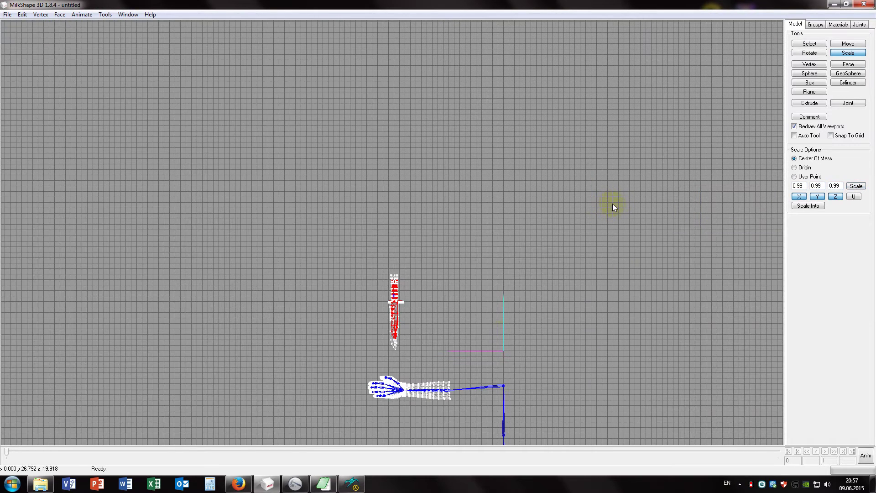
{"action": "left_click_drag", "start_coordinate": [492, 319], "coordinate": [487, 72], "text": "shift"}
{"action": "left_click_drag", "start_coordinate": [502, 262], "coordinate": [495, 157], "text": "ctrl"}
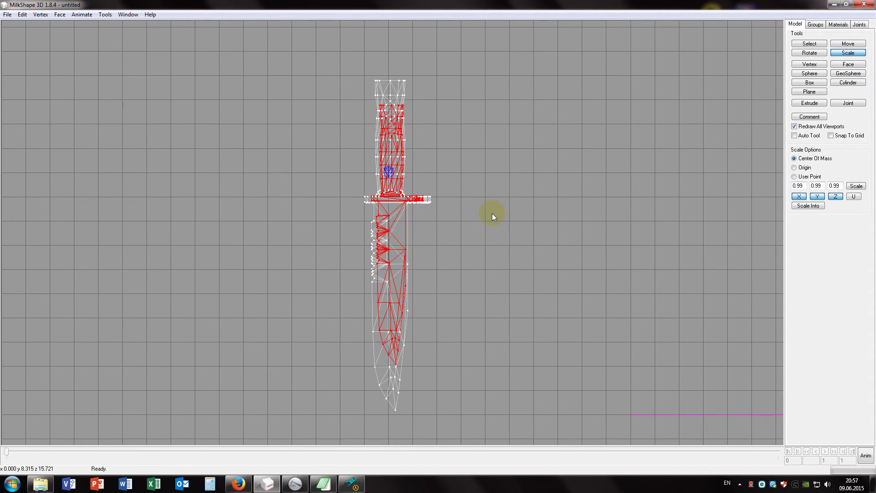
{"action": "scroll", "coordinate": [492, 223], "scroll_direction": "up", "scroll_amount": 3}
{"action": "left_click_drag", "start_coordinate": [493, 188], "coordinate": [512, 143], "text": "ctrl"}
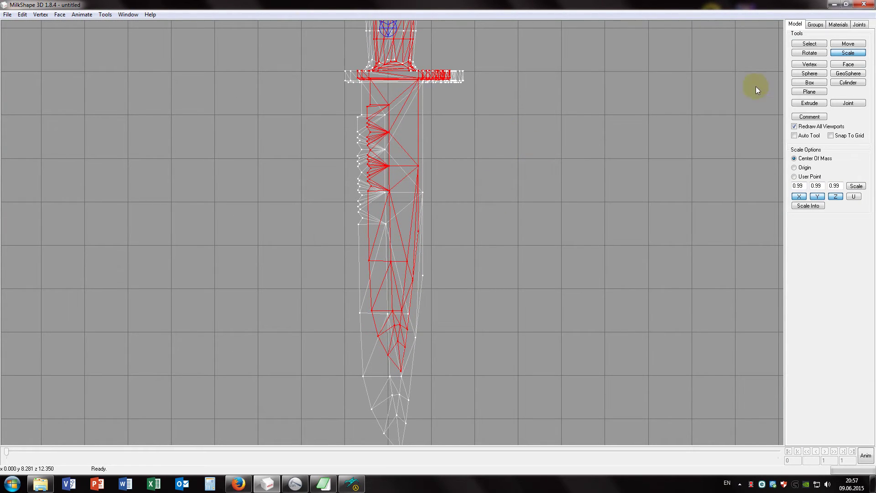
{"action": "left_click", "coordinate": [809, 44]}
{"action": "left_click", "coordinate": [754, 45]}
{"action": "left_click", "coordinate": [815, 24]}
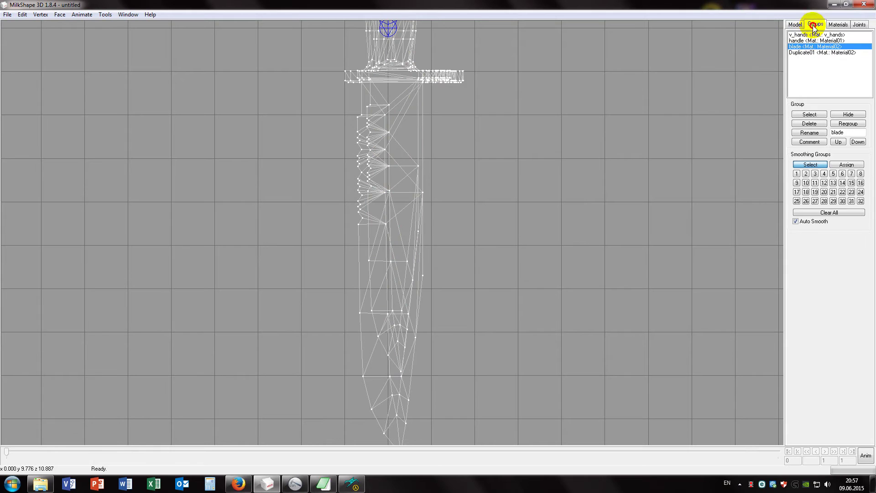
{"action": "left_click", "coordinate": [805, 47]}
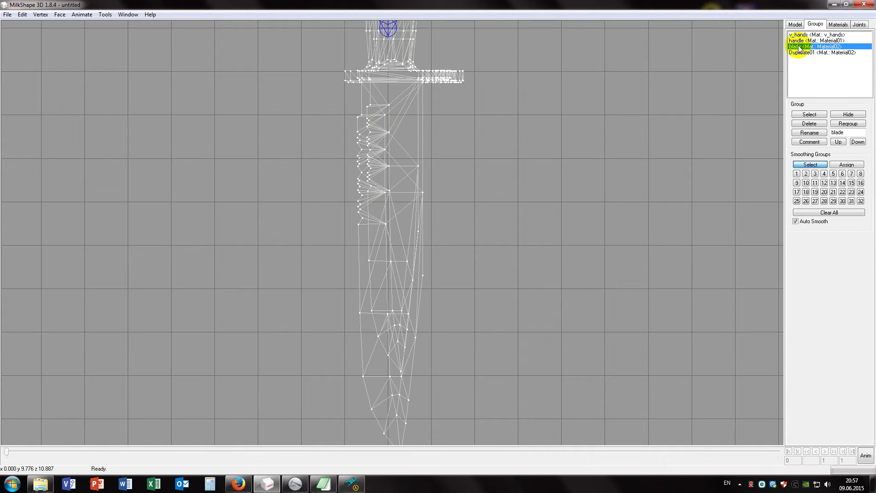
{"action": "double_click", "coordinate": [799, 48]}
{"action": "left_click", "coordinate": [795, 24]}
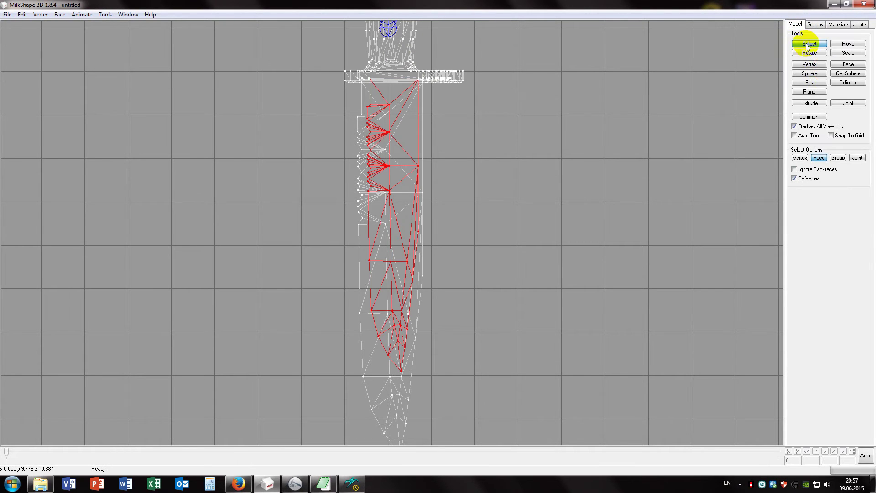
{"action": "left_click", "coordinate": [846, 65]}
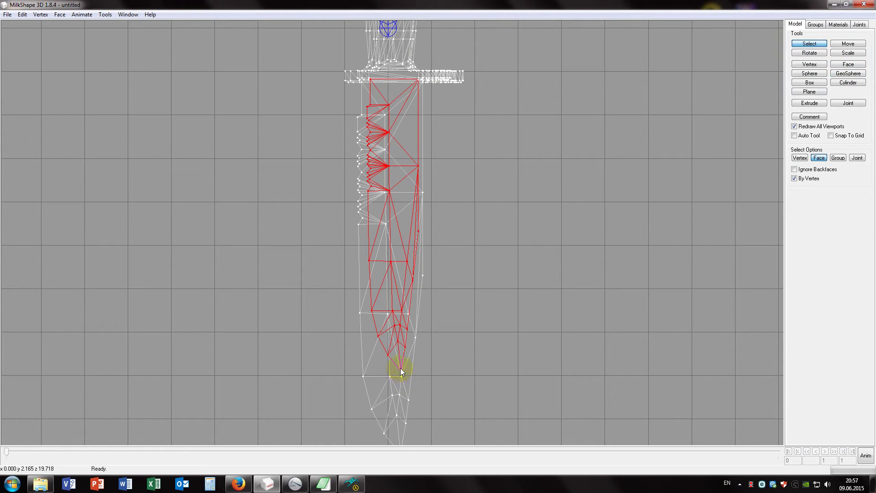
{"action": "left_click_drag", "start_coordinate": [400, 401], "coordinate": [402, 374]}
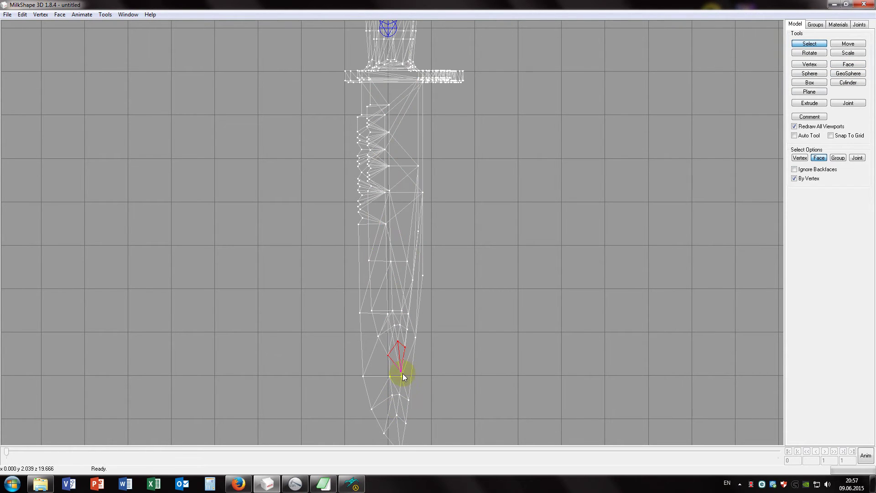
Reselect the blade group, stretch it lengthwise with Scale, and move it down along Y so its base meets the guard.
{"action": "left_click", "coordinate": [815, 24]}
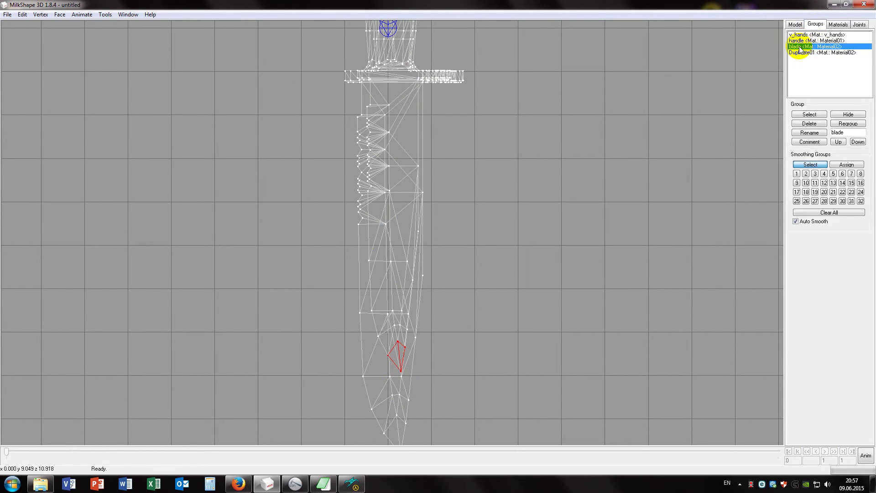
{"action": "double_click", "coordinate": [799, 47]}
{"action": "left_click", "coordinate": [795, 24]}
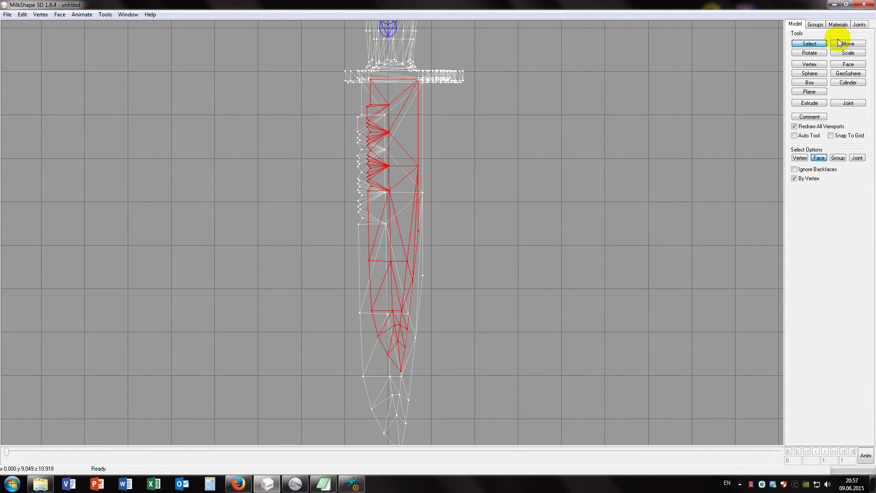
{"action": "left_click", "coordinate": [844, 54]}
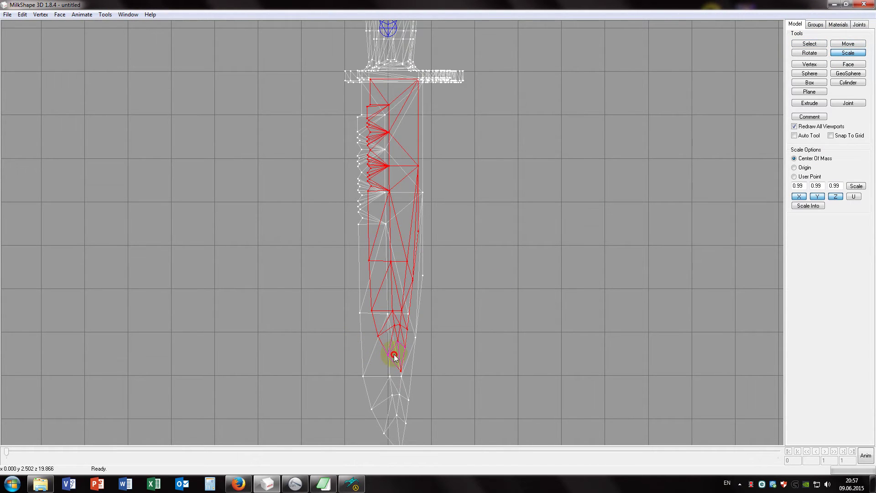
{"action": "left_click_drag", "start_coordinate": [391, 437], "coordinate": [399, 83]}
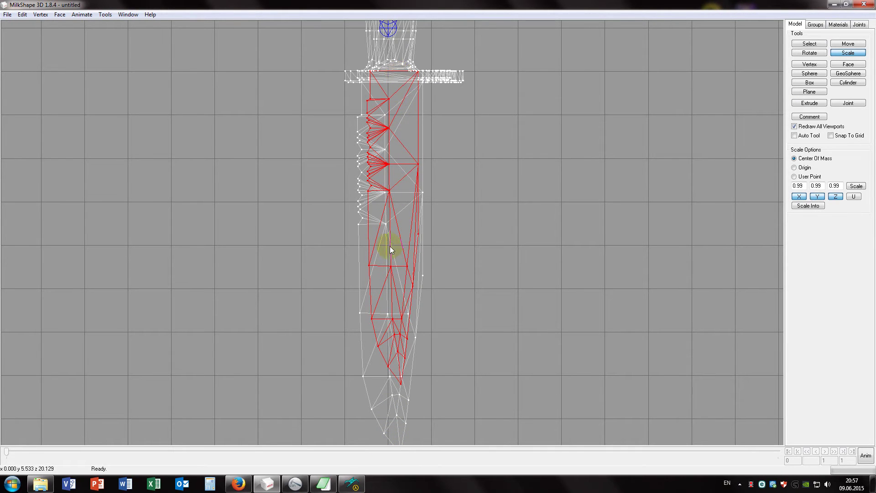
{"action": "left_click_drag", "start_coordinate": [390, 249], "coordinate": [396, 144]}
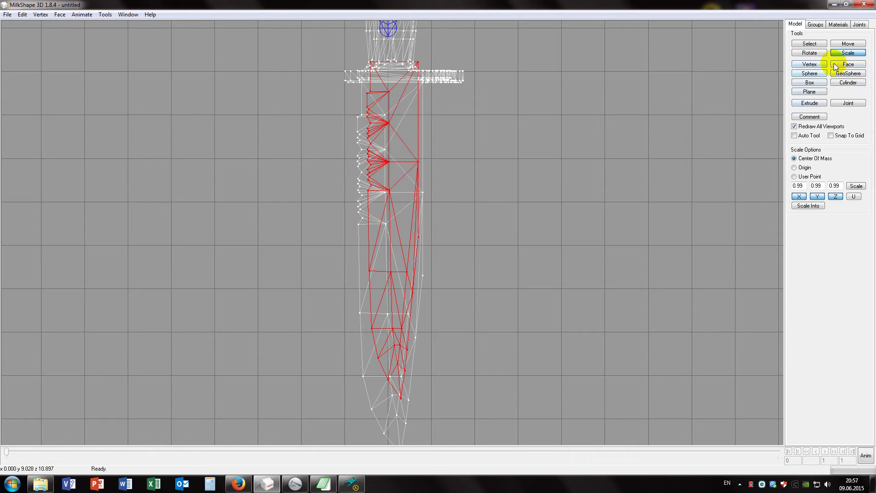
{"action": "left_click", "coordinate": [846, 44]}
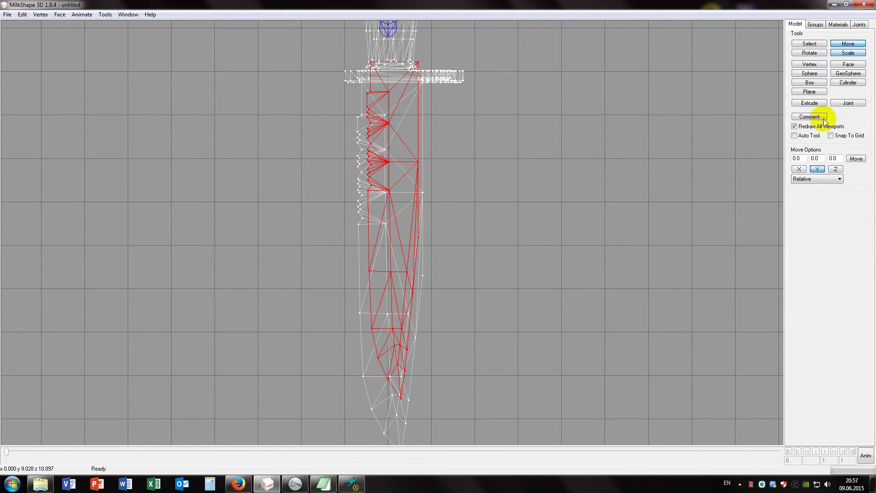
{"action": "left_click_drag", "start_coordinate": [396, 137], "coordinate": [398, 158]}
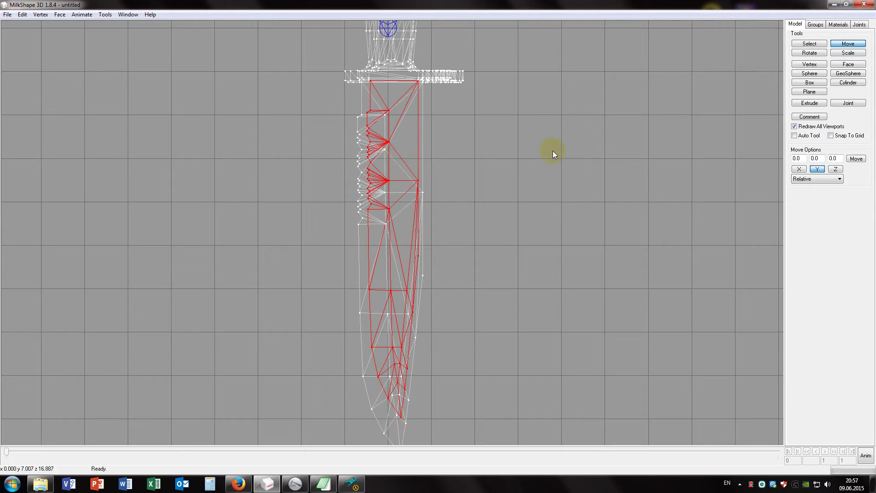
Delete the duplicate group holding the larger original-size copy of the handle and blade.
{"action": "left_click", "coordinate": [816, 24]}
{"action": "left_click", "coordinate": [819, 52]}
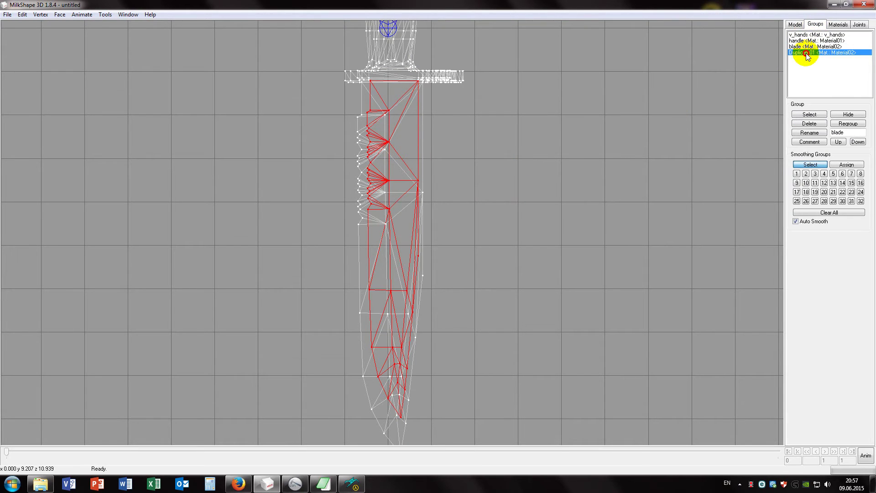
{"action": "left_click", "coordinate": [808, 123]}
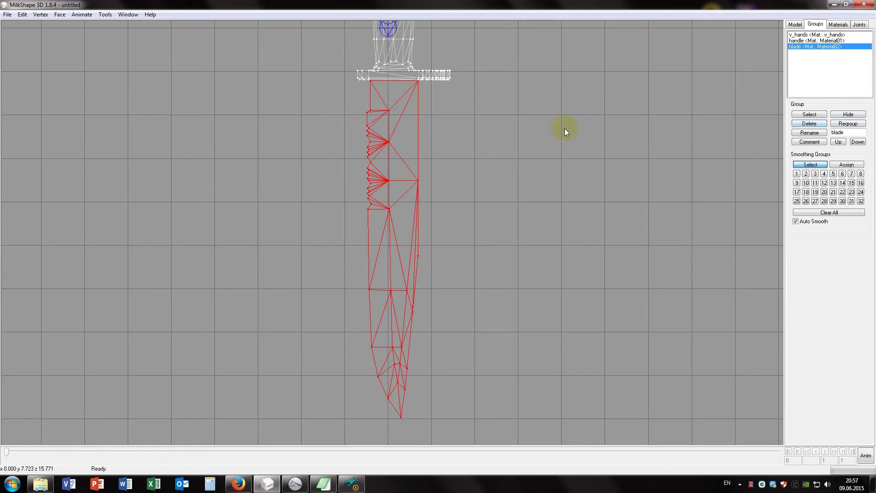
Move the selected blade slightly up along Y so its base touches the underside of the guard.
{"action": "double_click", "coordinate": [542, 167]}
{"action": "left_click_drag", "start_coordinate": [603, 317], "coordinate": [446, 213]}
{"action": "double_click", "coordinate": [554, 316]}
{"action": "key", "text": "space"}
{"action": "key", "text": "space"}
{"action": "left_click_drag", "start_coordinate": [479, 221], "coordinate": [507, 18]}
{"action": "scroll", "coordinate": [504, 161], "scroll_direction": "up", "scroll_amount": 5}
{"action": "left_click_drag", "start_coordinate": [454, 124], "coordinate": [515, 267], "text": "ctrl"}
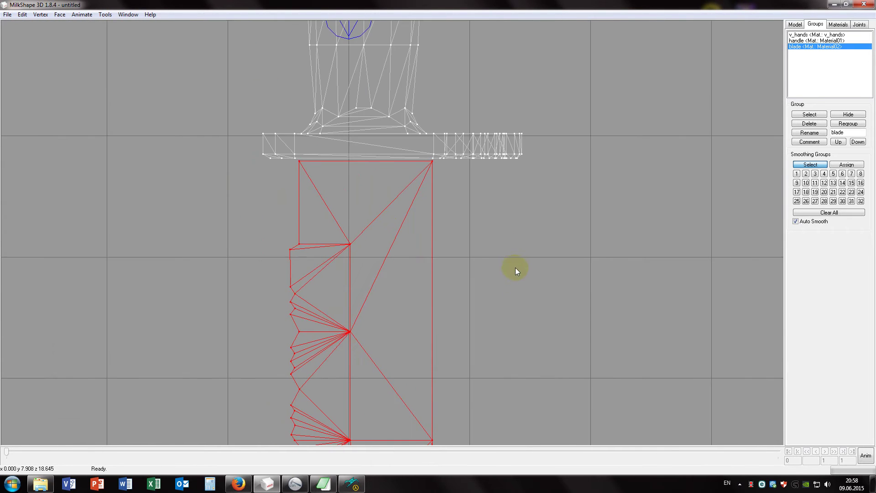
{"action": "scroll", "coordinate": [520, 253], "scroll_direction": "up", "scroll_amount": 2}
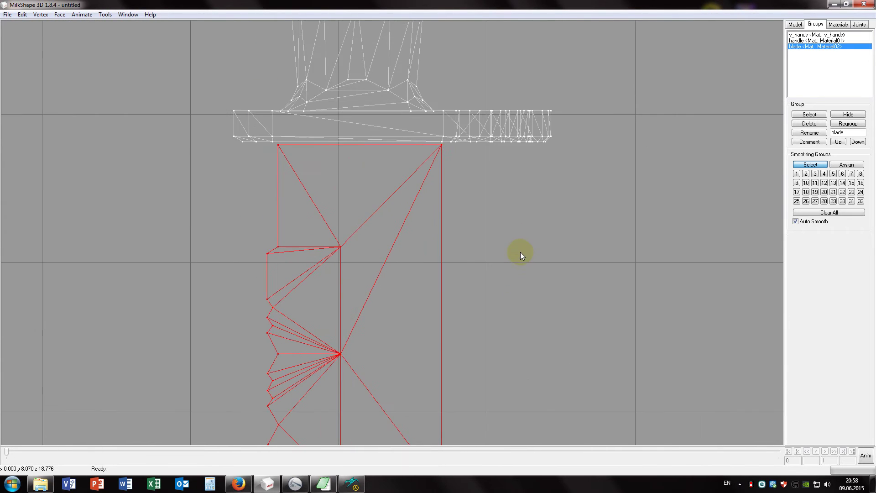
{"action": "left_click", "coordinate": [796, 24]}
{"action": "left_click", "coordinate": [847, 44]}
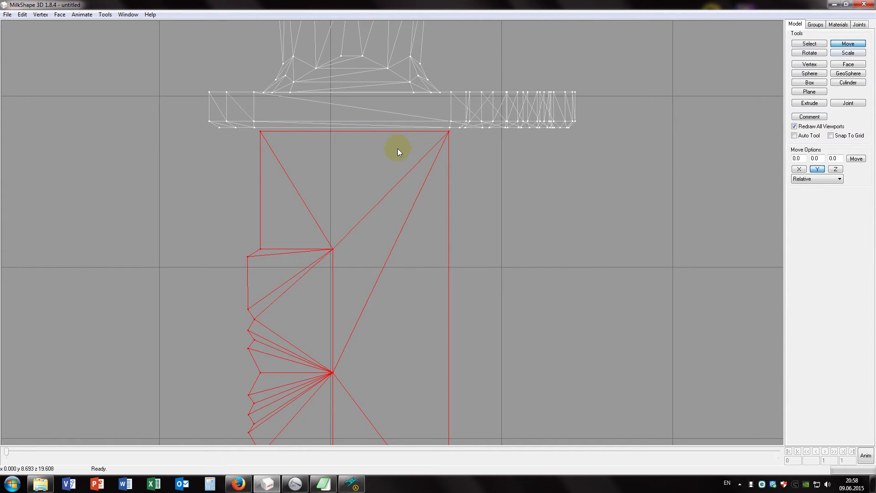
{"action": "left_click_drag", "start_coordinate": [397, 149], "coordinate": [398, 145]}
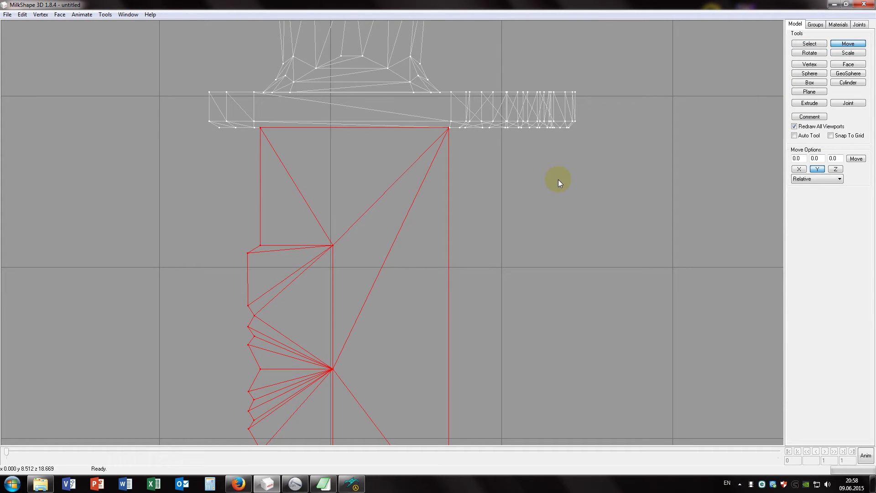
Try scaling the blade by 0.99 along X and Y only about the center of mass, and undo it.
{"action": "left_click", "coordinate": [847, 52]}
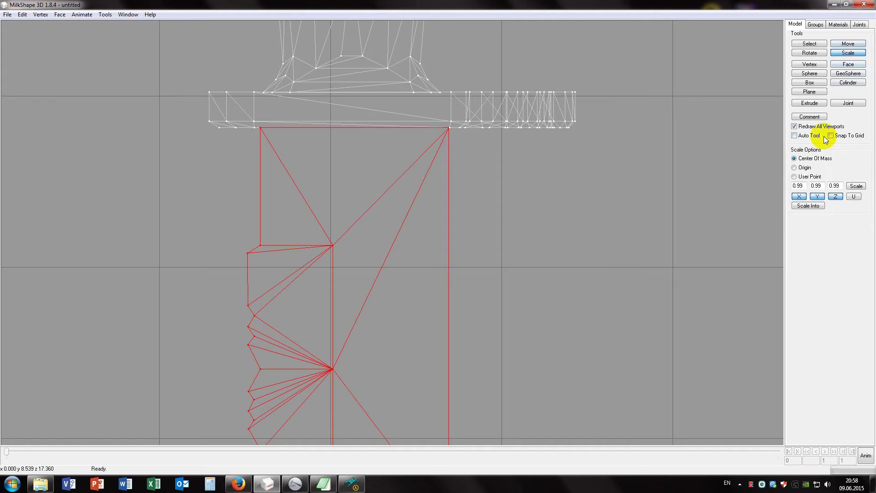
{"action": "left_click", "coordinate": [833, 196]}
{"action": "left_click", "coordinate": [856, 186]}
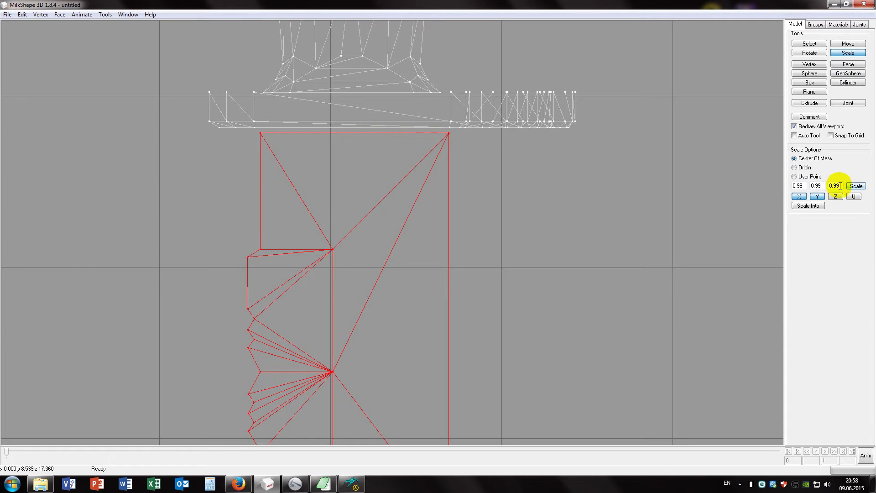
{"action": "key", "text": "ctrl+z"}
Export the model as a Half-Life SMD reference with vertex weights, overwriting 1.smd in the decompiled 0.19 folder.
{"action": "scroll", "coordinate": [561, 256], "scroll_direction": "down", "scroll_amount": 10}
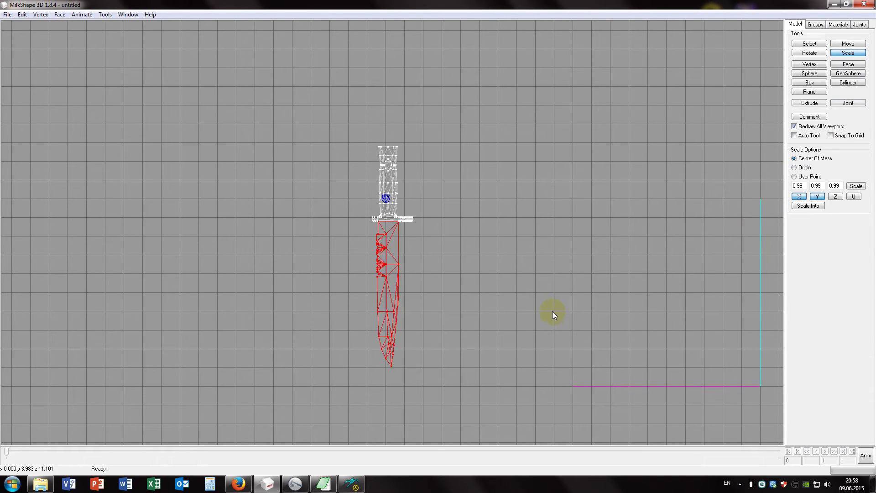
{"action": "left_click", "coordinate": [7, 14]}
{"action": "mouse_move", "coordinate": [23, 89]}
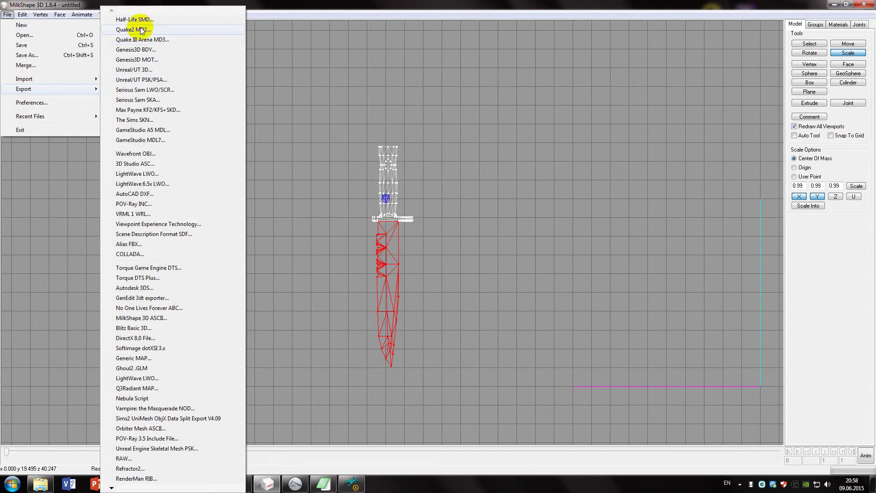
{"action": "left_click", "coordinate": [143, 20]}
{"action": "left_click", "coordinate": [158, 89]}
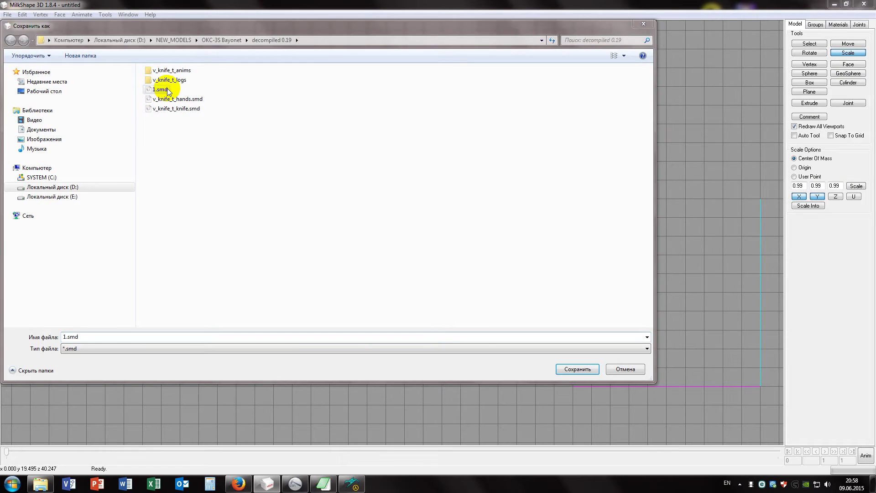
{"action": "double_click", "coordinate": [158, 89]}
{"action": "left_click", "coordinate": [461, 245]}
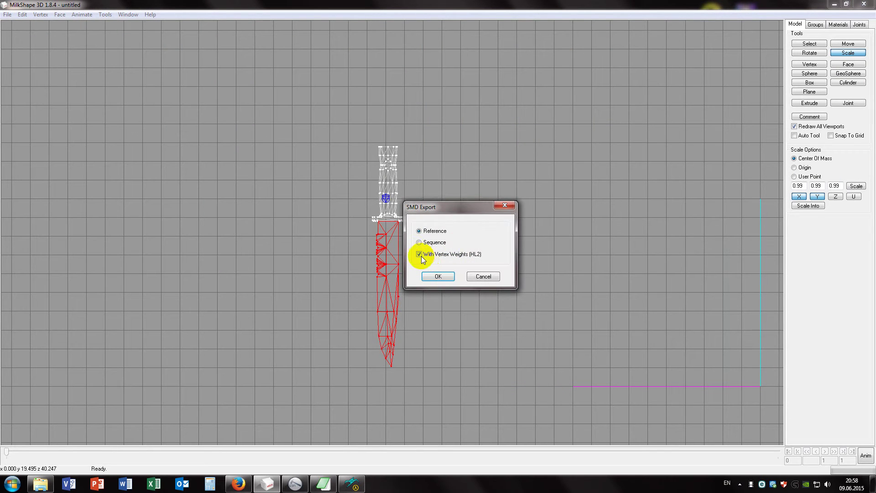
{"action": "left_click", "coordinate": [438, 276]}
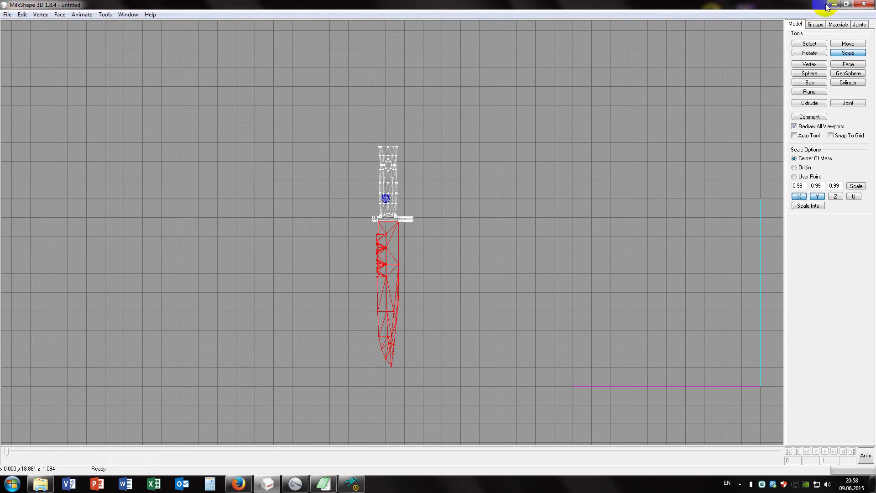
Switch to Ultimate Source SDK, launch Batch Compiler Pro and load its Compile Models preset.
{"action": "left_click", "coordinate": [834, 4]}
{"action": "left_click_drag", "start_coordinate": [532, 201], "coordinate": [475, 195]}
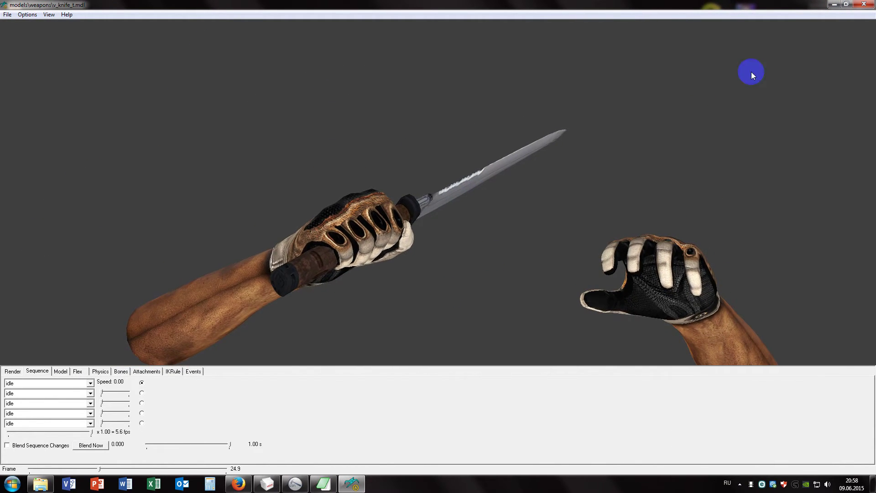
{"action": "left_click", "coordinate": [351, 483]}
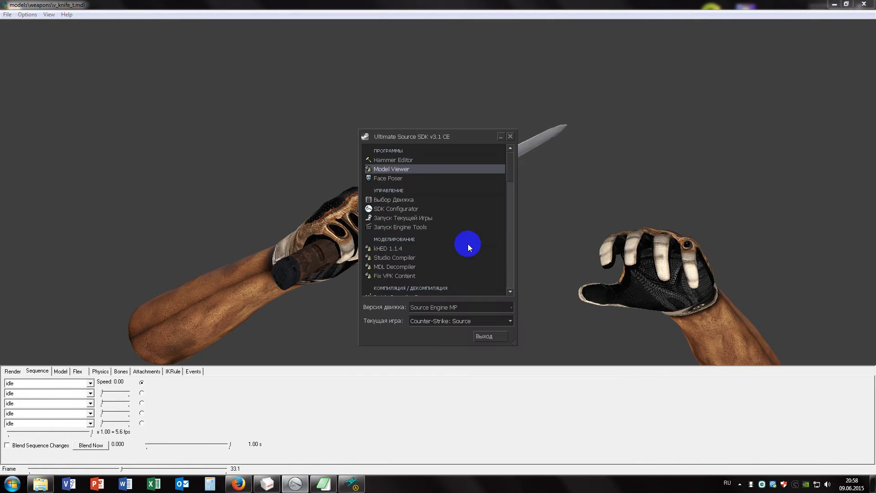
{"action": "scroll", "coordinate": [403, 269], "scroll_direction": "down", "scroll_amount": 2}
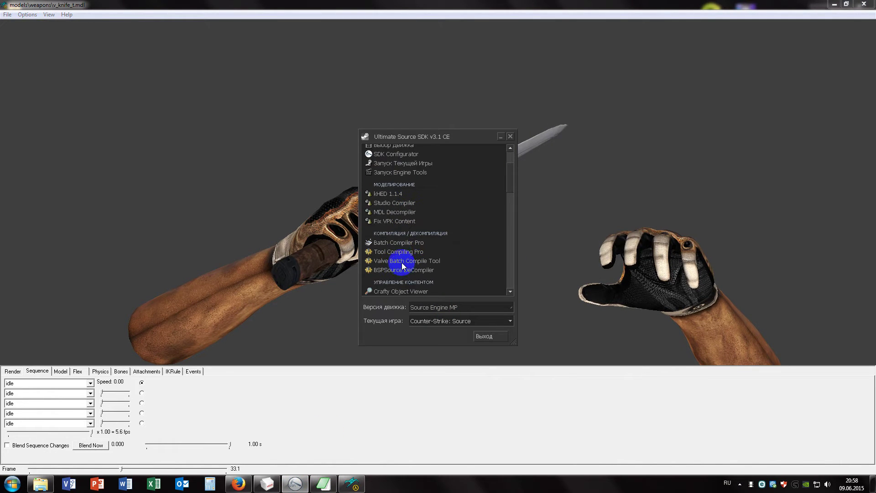
{"action": "left_click", "coordinate": [399, 243]}
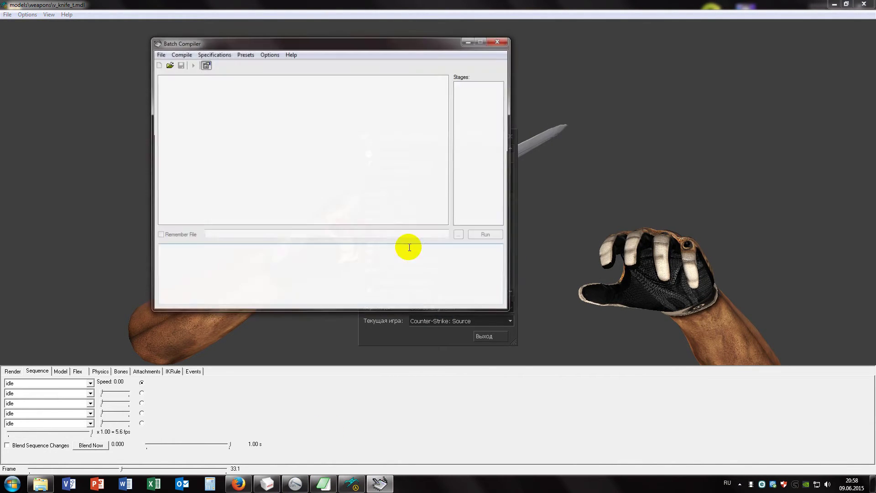
{"action": "left_click", "coordinate": [244, 54]}
{"action": "left_click", "coordinate": [257, 75]}
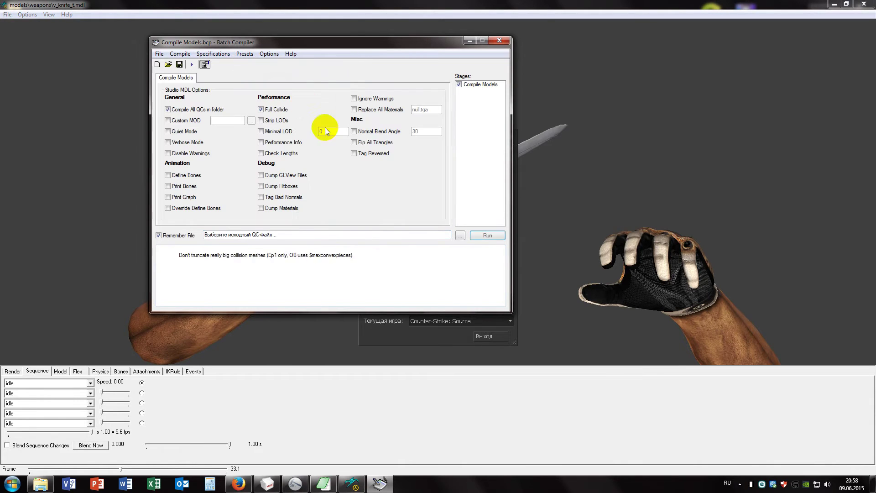
Choose v_knife_t.qc from the decompiled 0.19 folder as the source file and run the compile.
{"action": "left_click", "coordinate": [460, 235]}
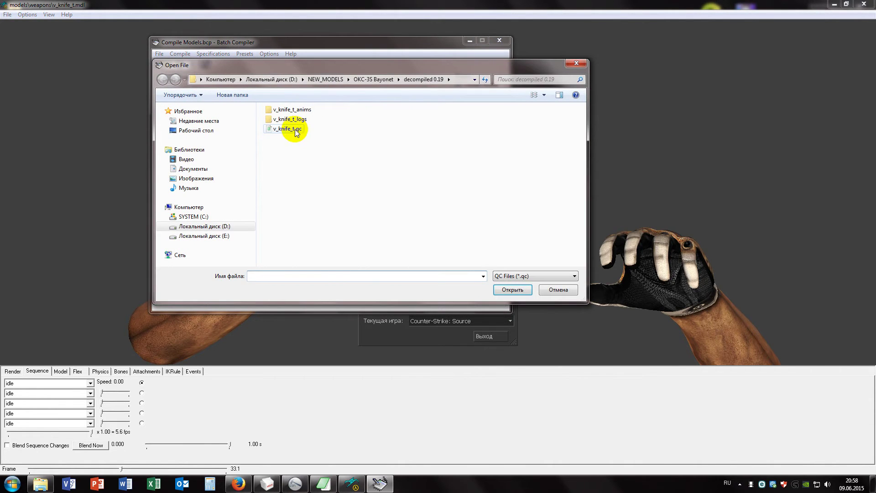
{"action": "double_click", "coordinate": [287, 129]}
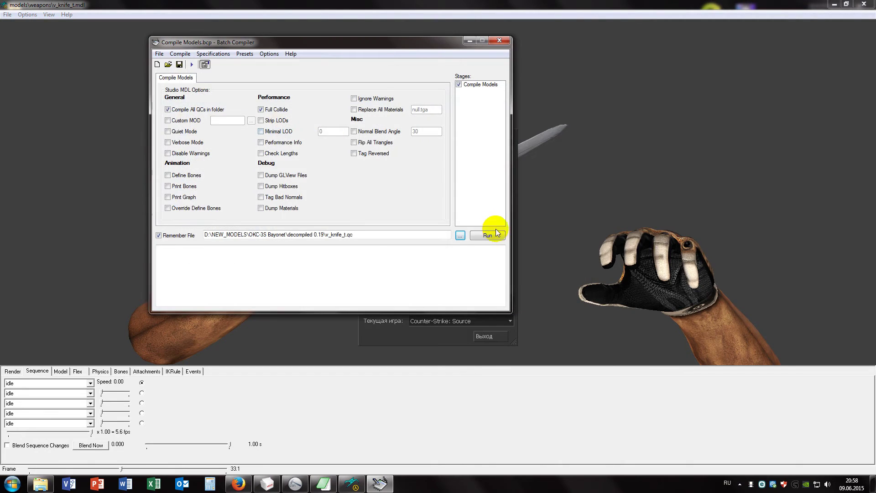
{"action": "left_click", "coordinate": [496, 234]}
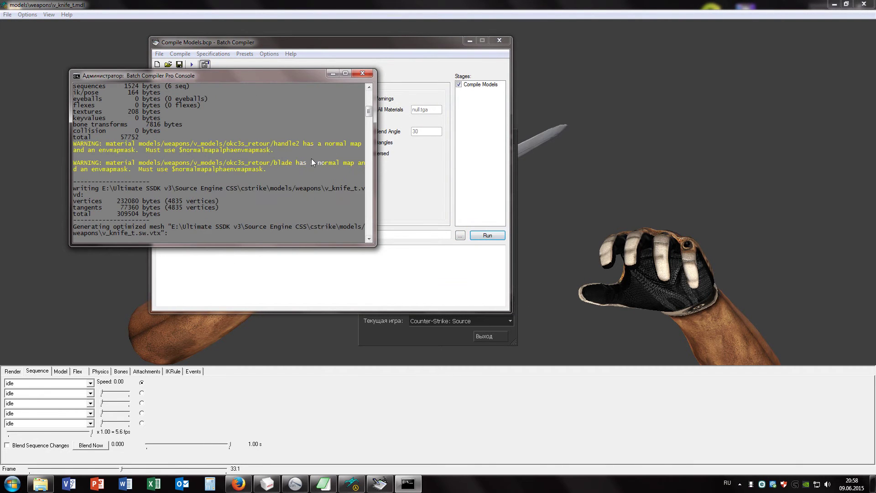
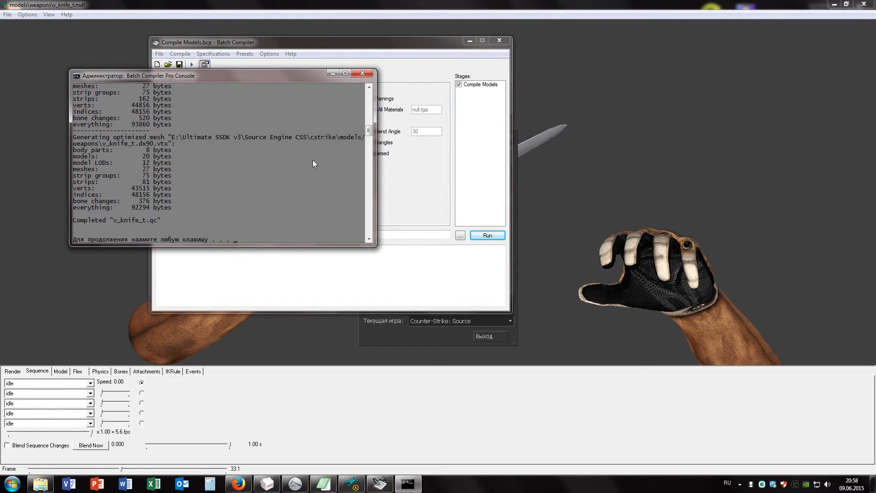
Dismiss the finished compile console and close Batch Compiler without saving the preset.
{"action": "key", "text": "Return"}
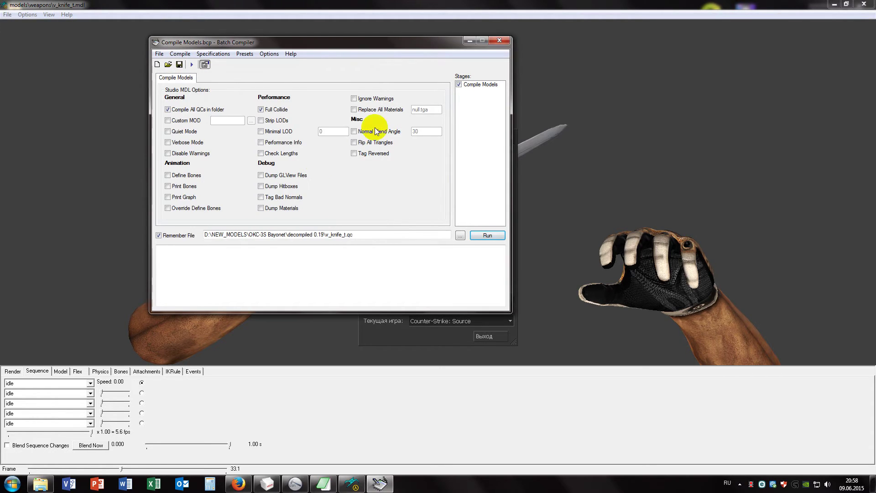
{"action": "left_click", "coordinate": [498, 41]}
{"action": "left_click", "coordinate": [445, 272]}
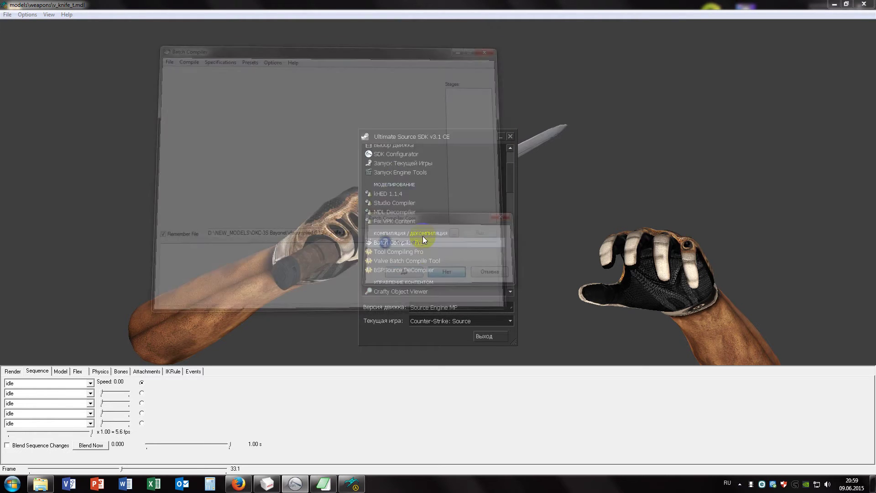
Launch Model Viewer from Ultimate Source SDK and load the recent model models\weapons\v_knife_t.mdl.
{"action": "scroll", "coordinate": [391, 162], "scroll_direction": "up", "scroll_amount": 2}
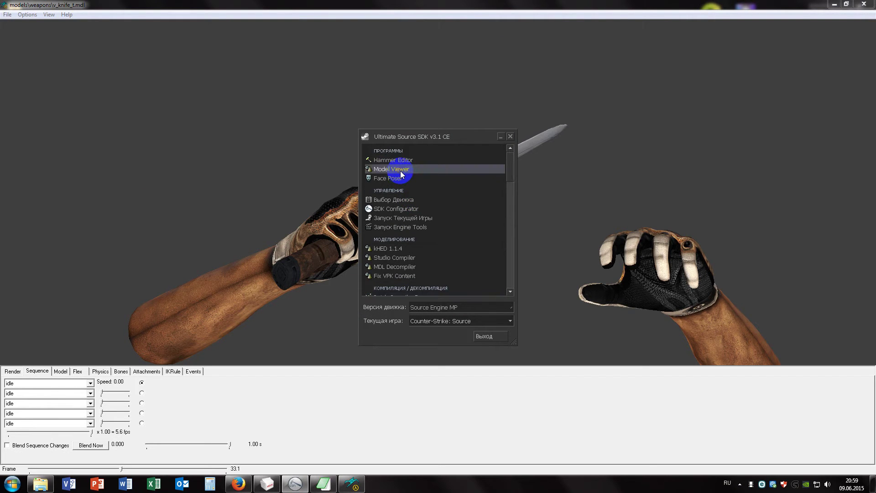
{"action": "left_click", "coordinate": [400, 174]}
{"action": "left_click", "coordinate": [20, 28]}
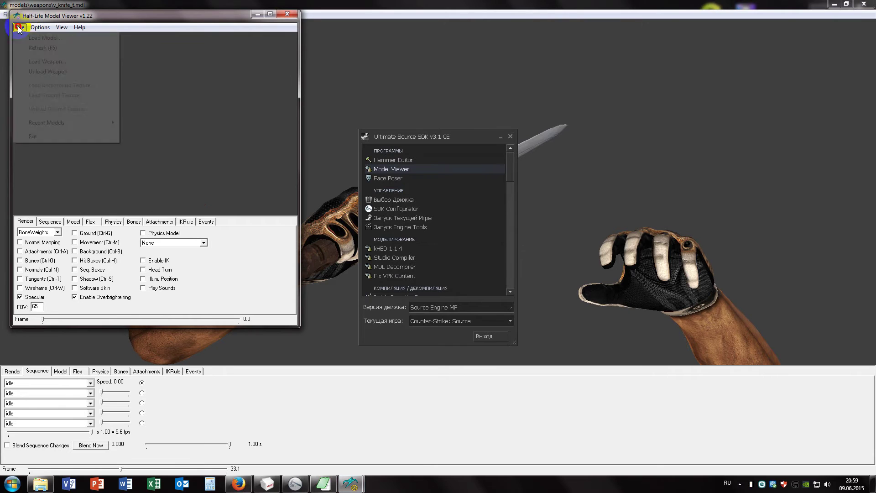
{"action": "mouse_move", "coordinate": [58, 123]}
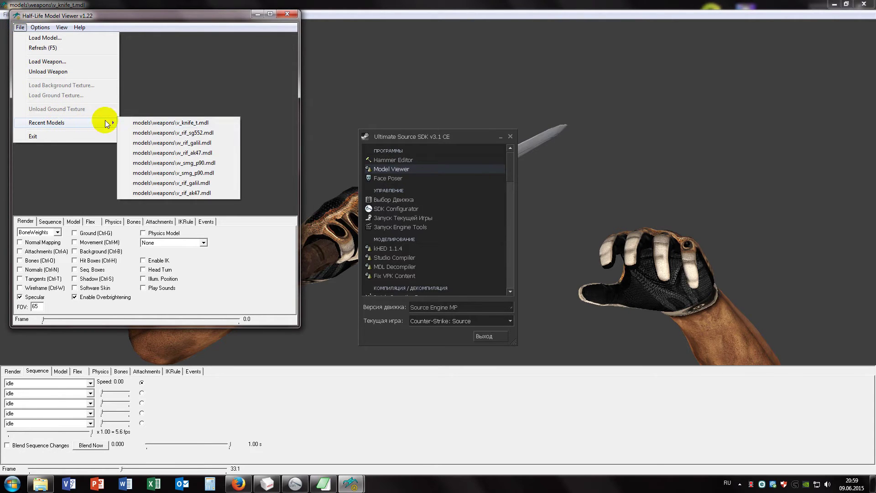
{"action": "left_click", "coordinate": [137, 126]}
{"action": "mouse_move", "coordinate": [146, 124]}
{"action": "left_mouse_down"}
{"action": "mouse_move", "coordinate": [160, 136]}
{"action": "mouse_move", "coordinate": [150, 129]}
{"action": "left_mouse_up"}
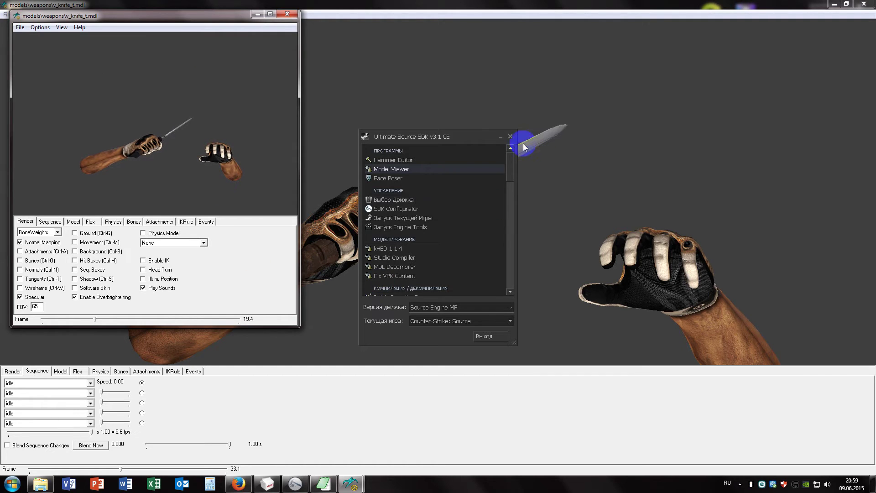
Place the new and old model viewer windows side by side, close the old one and maximize the new one.
{"action": "left_click", "coordinate": [497, 137]}
{"action": "left_click_drag", "start_coordinate": [299, 326], "coordinate": [432, 462]}
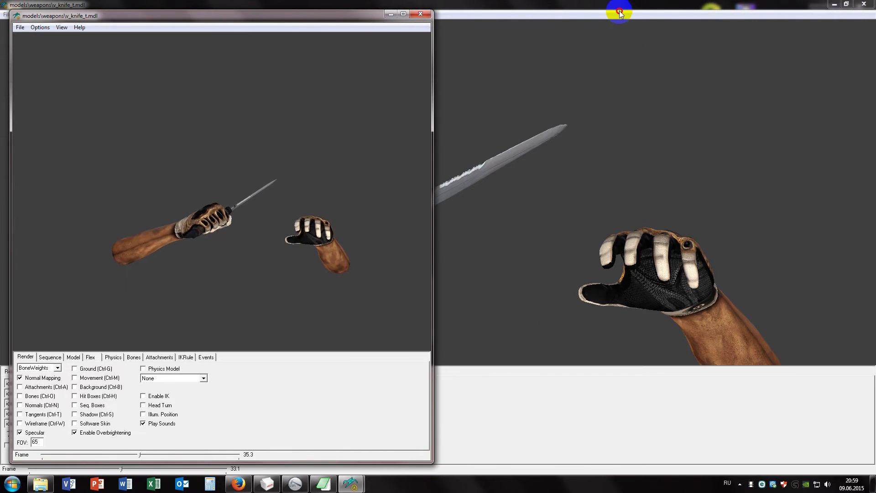
{"action": "left_click", "coordinate": [619, 13]}
{"action": "left_click", "coordinate": [845, 4]}
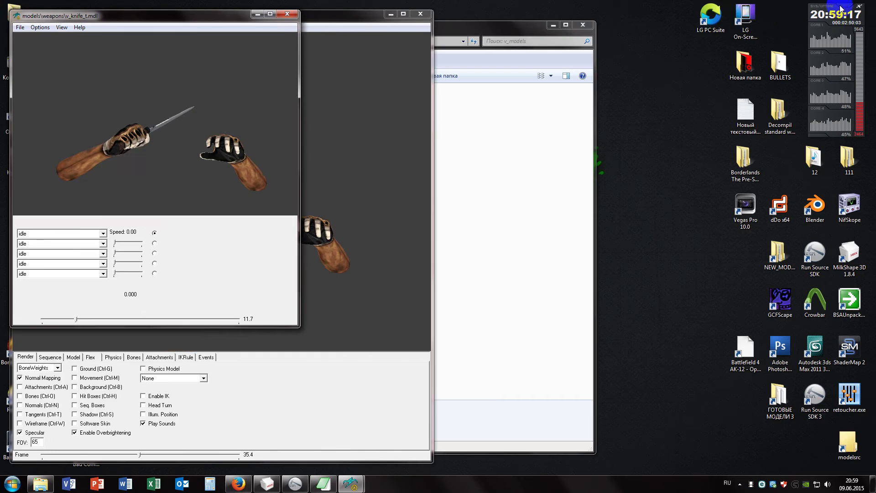
{"action": "left_click_drag", "start_coordinate": [360, 20], "coordinate": [664, 32]}
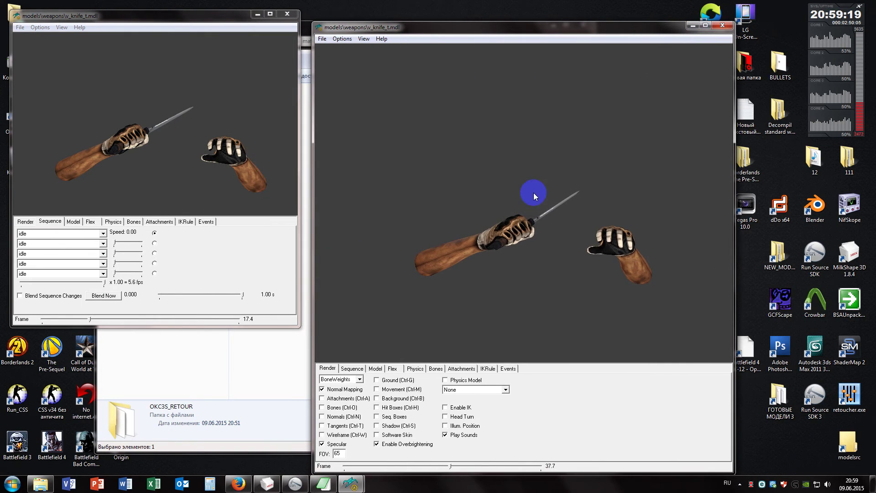
{"action": "mouse_move", "coordinate": [543, 213]}
{"action": "right_mouse_down"}
{"action": "mouse_move", "coordinate": [540, 201]}
{"action": "mouse_move", "coordinate": [549, 211]}
{"action": "right_mouse_up"}
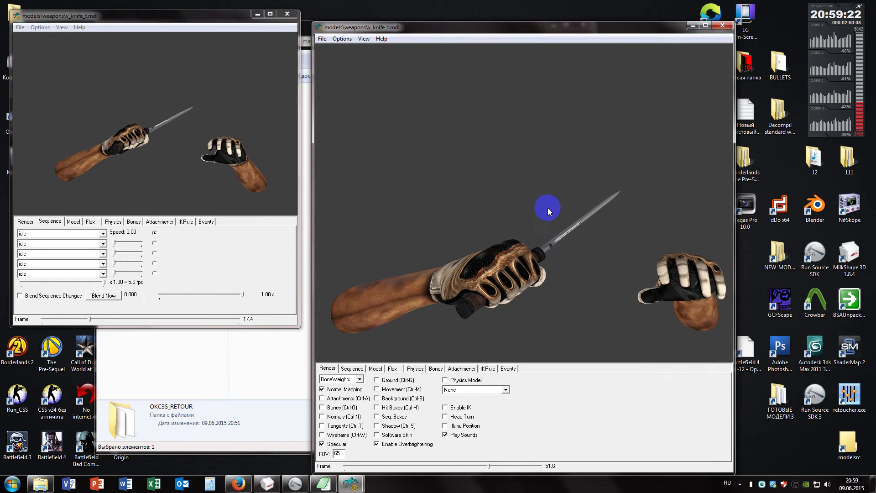
{"action": "left_click", "coordinate": [286, 14]}
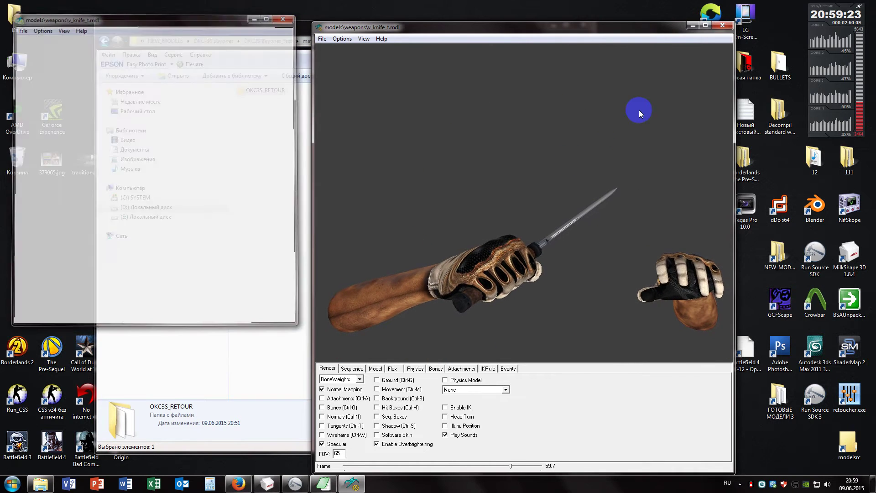
{"action": "left_click", "coordinate": [705, 25]}
Examine the bayonet's blade, guard and handle fit in the gloved hand from several angles.
{"action": "left_click_drag", "start_coordinate": [478, 214], "coordinate": [481, 212]}
{"action": "right_click_drag", "start_coordinate": [481, 212], "coordinate": [480, 218]}
{"action": "left_click_drag", "start_coordinate": [480, 218], "coordinate": [462, 224]}
{"action": "mouse_move", "coordinate": [462, 226]}
{"action": "right_mouse_down"}
{"action": "mouse_move", "coordinate": [537, 237]}
{"action": "mouse_move", "coordinate": [520, 247]}
{"action": "right_mouse_up"}
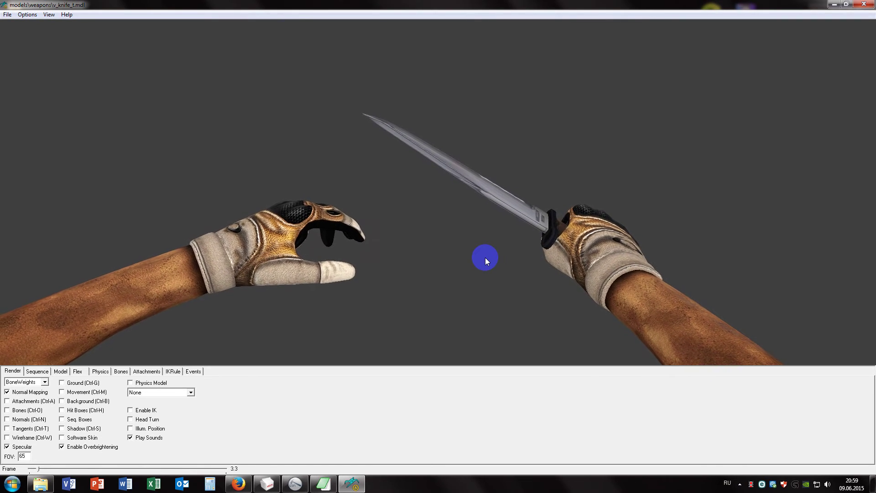
{"action": "left_click_drag", "start_coordinate": [485, 257], "coordinate": [492, 258]}
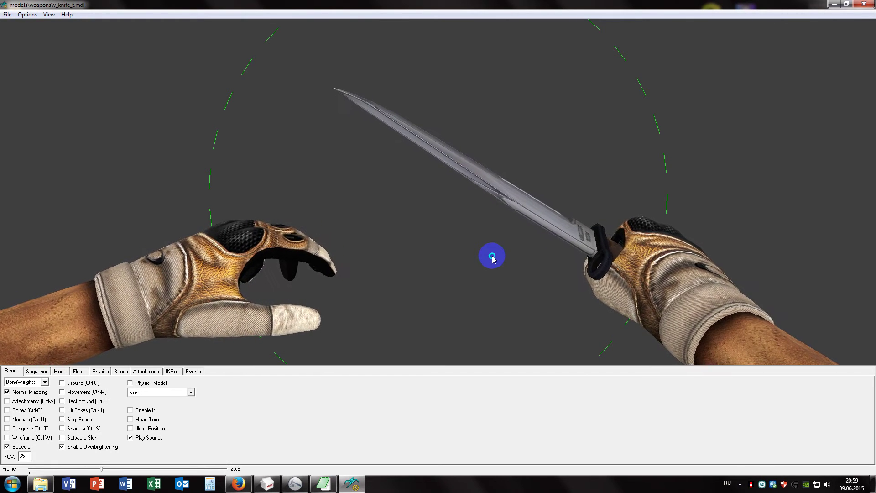
{"action": "right_click_drag", "start_coordinate": [492, 256], "coordinate": [494, 262]}
{"action": "left_click_drag", "start_coordinate": [553, 235], "coordinate": [515, 197]}
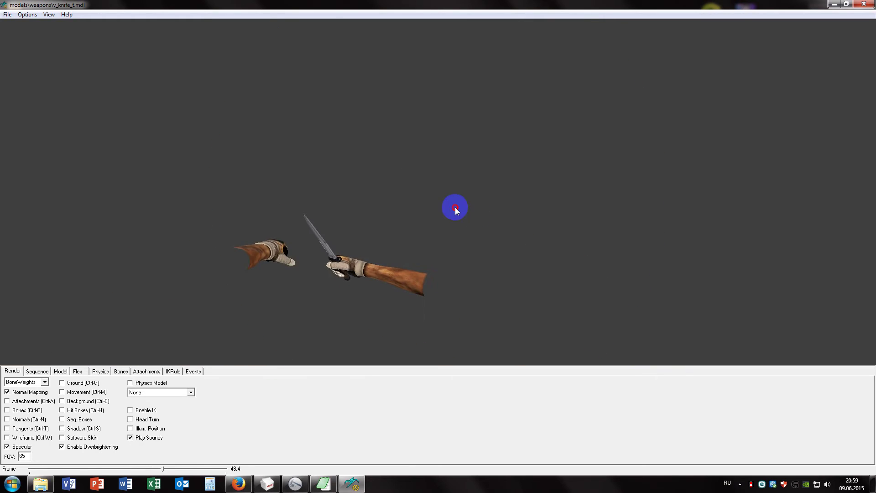
{"action": "left_click_drag", "start_coordinate": [455, 209], "coordinate": [489, 206]}
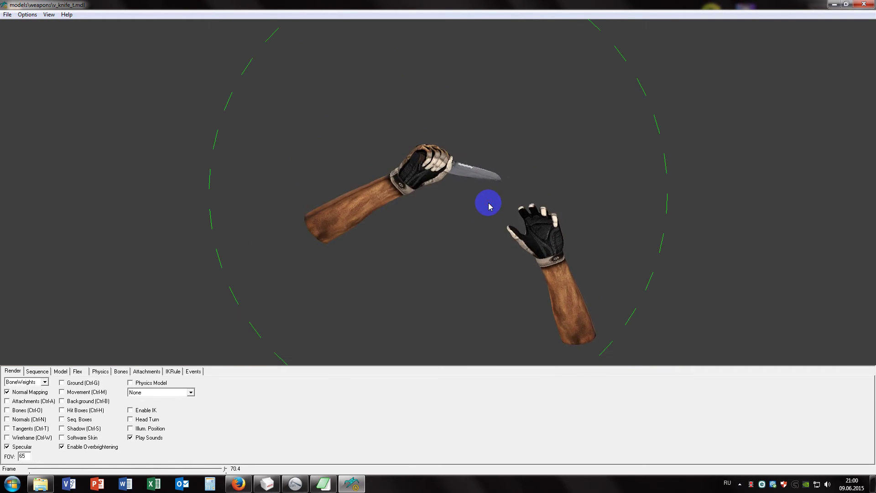
{"action": "right_click_drag", "start_coordinate": [489, 206], "coordinate": [486, 184]}
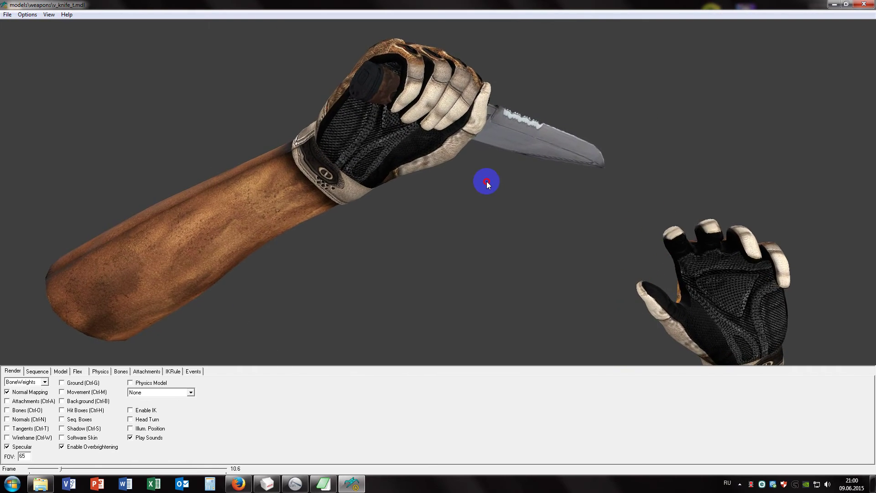
{"action": "left_click_drag", "start_coordinate": [486, 184], "coordinate": [513, 261]}
{"action": "right_click_drag", "start_coordinate": [512, 259], "coordinate": [511, 254]}
{"action": "left_click_drag", "start_coordinate": [511, 254], "coordinate": [510, 253]}
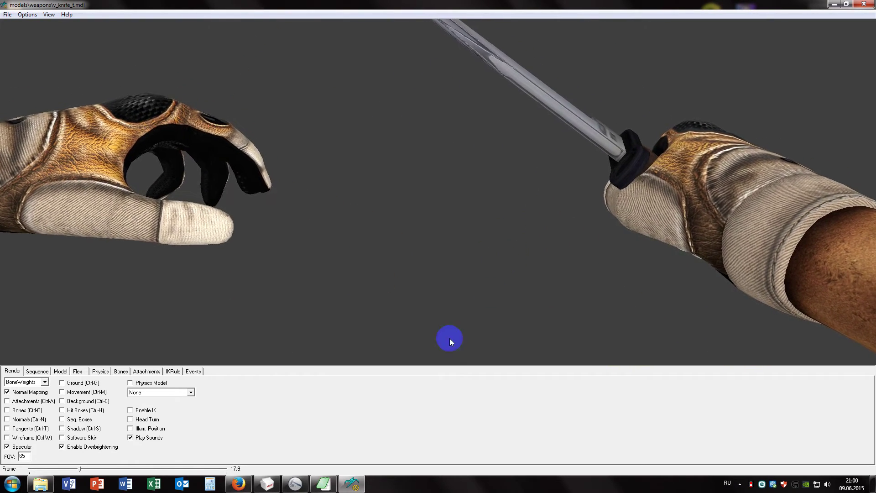
Switch to MilkShape 3D and nudge the selected knife mesh slightly with the Move tool in the enlarged top view.
{"action": "left_click", "coordinate": [288, 413]}
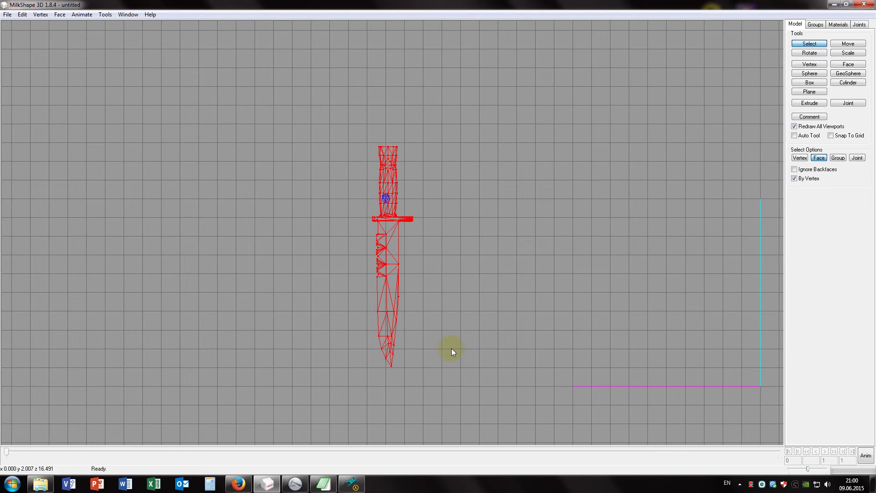
{"action": "key", "text": "space"}
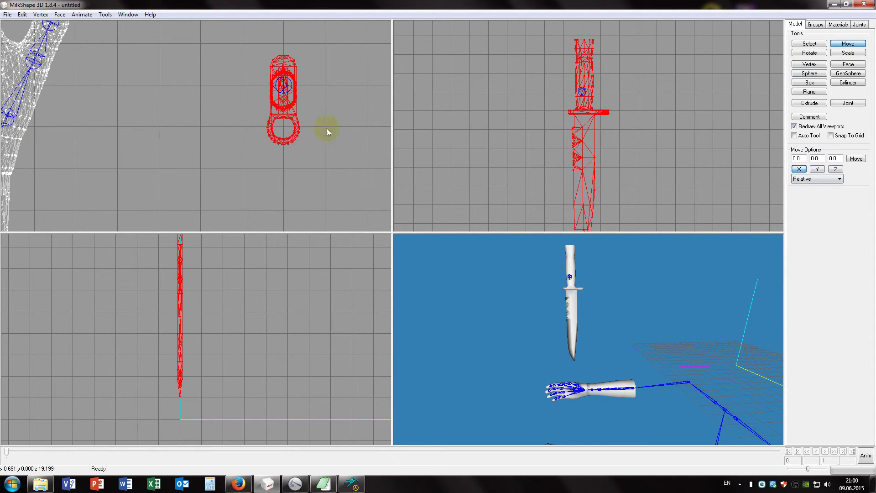
{"action": "left_click_drag", "start_coordinate": [346, 165], "coordinate": [346, 139], "text": "shift"}
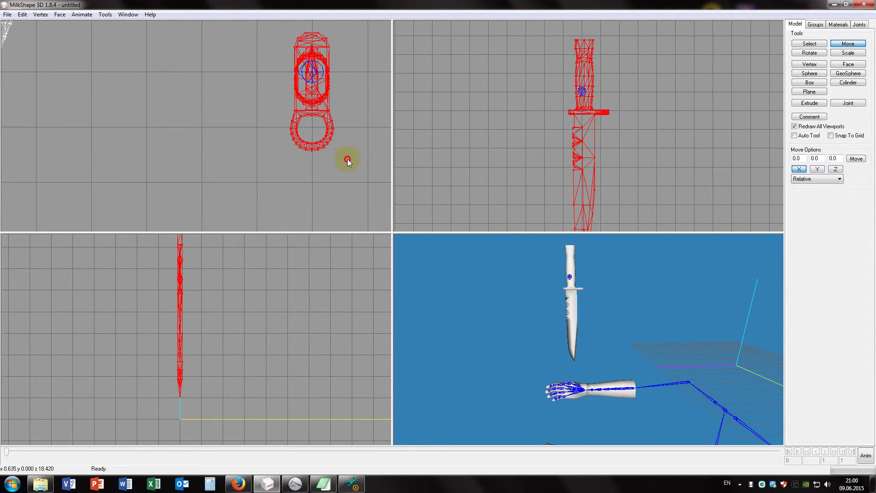
{"action": "key", "text": "space"}
{"action": "left_click_drag", "start_coordinate": [442, 199], "coordinate": [410, 68], "text": "shift"}
{"action": "left_click_drag", "start_coordinate": [469, 118], "coordinate": [286, 80], "text": "ctrl"}
{"action": "left_click_drag", "start_coordinate": [460, 174], "coordinate": [463, 172]}
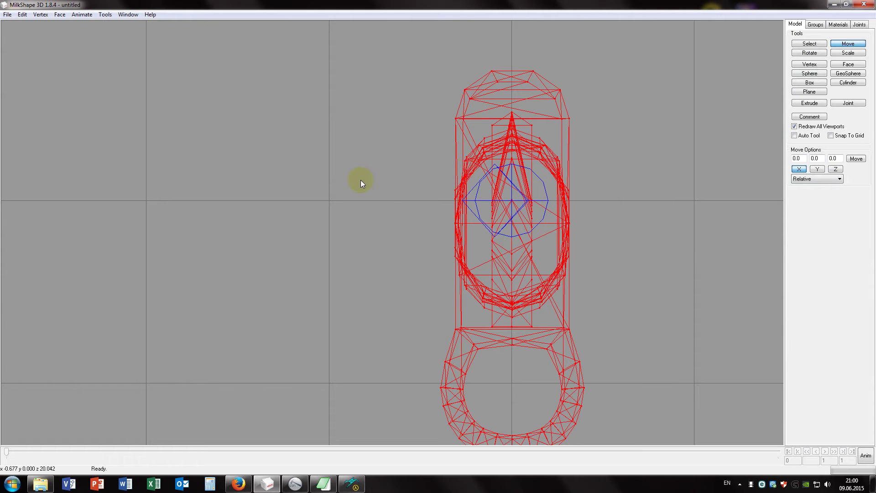
Export the model as a Half-Life SMD reference with vertex weights, replacing 1.smd in the decompiled 0.19 folder, and minimize MilkShape 3D.
{"action": "left_click", "coordinate": [7, 14]}
{"action": "mouse_move", "coordinate": [34, 89]}
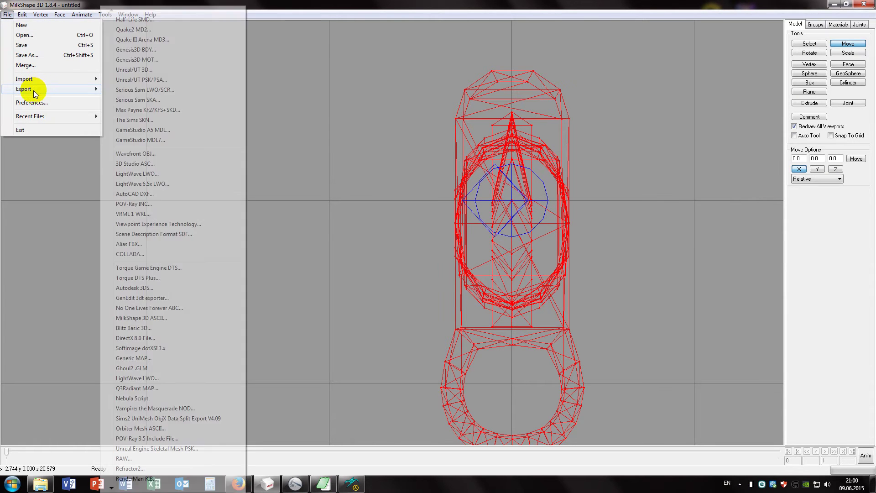
{"action": "left_click", "coordinate": [134, 19]}
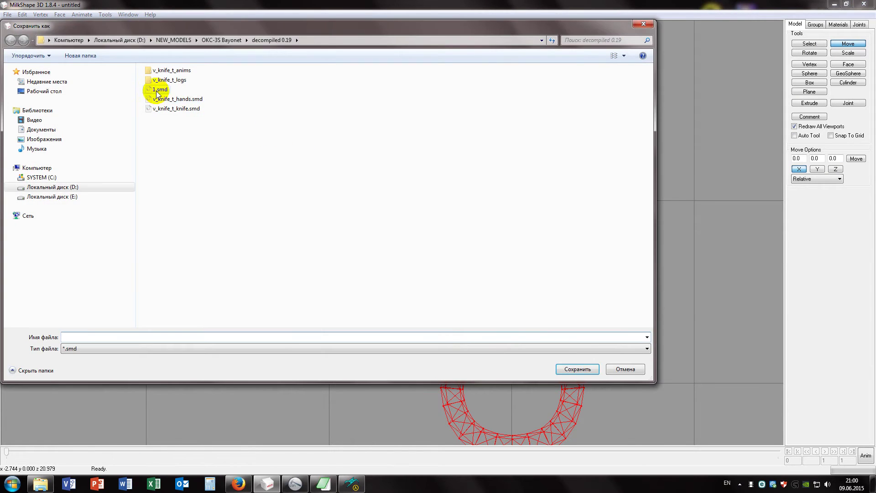
{"action": "double_click", "coordinate": [159, 90]}
{"action": "left_click", "coordinate": [458, 243]}
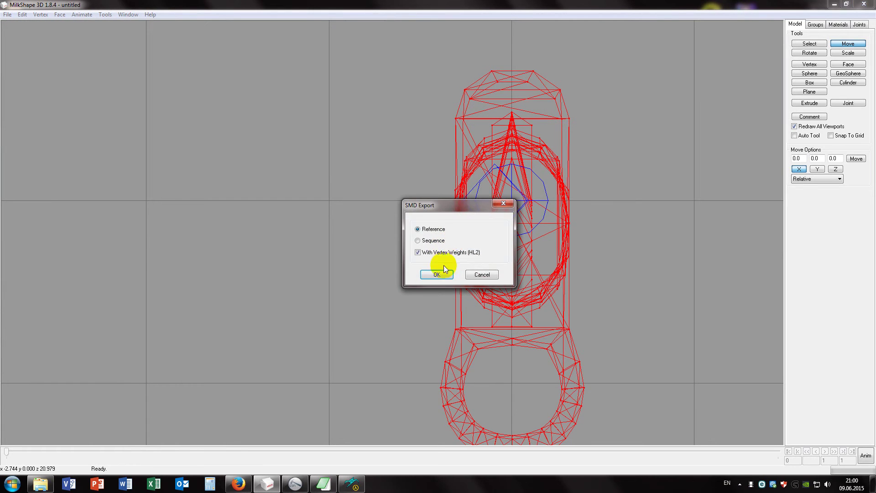
{"action": "left_click", "coordinate": [441, 275]}
{"action": "left_click", "coordinate": [833, 5]}
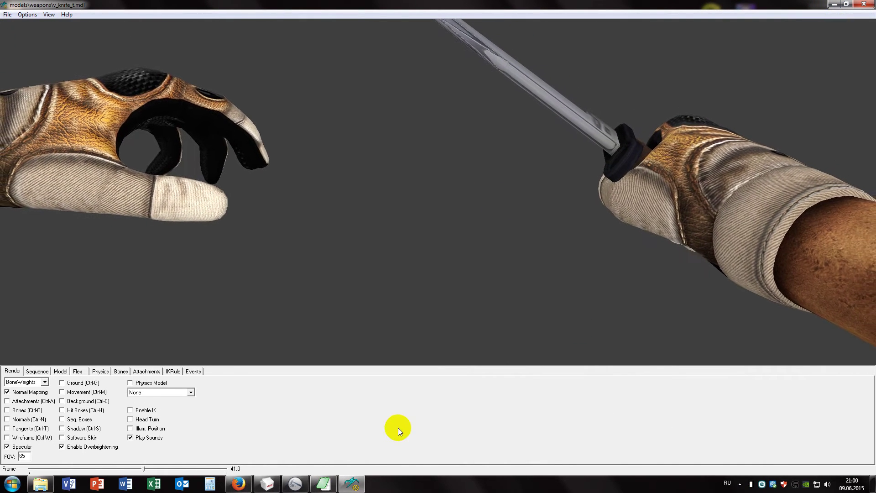
Switch to Ultimate Source SDK, start Batch Compiler Pro and load the Compile Models preset.
{"action": "left_click", "coordinate": [294, 482]}
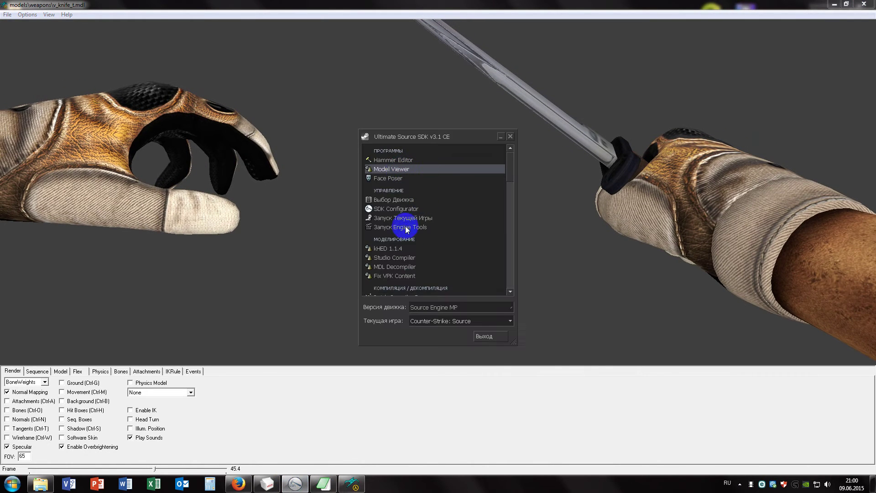
{"action": "scroll", "coordinate": [406, 274], "scroll_direction": "down", "scroll_amount": 1}
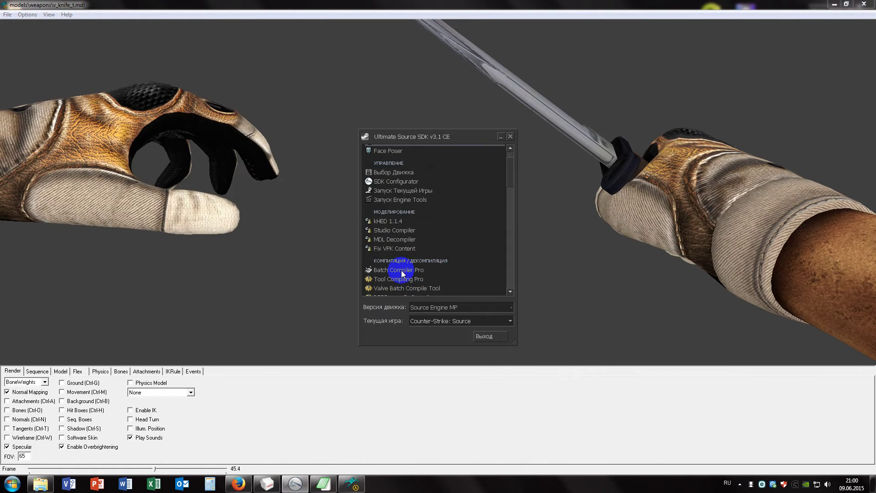
{"action": "left_click", "coordinate": [403, 267]}
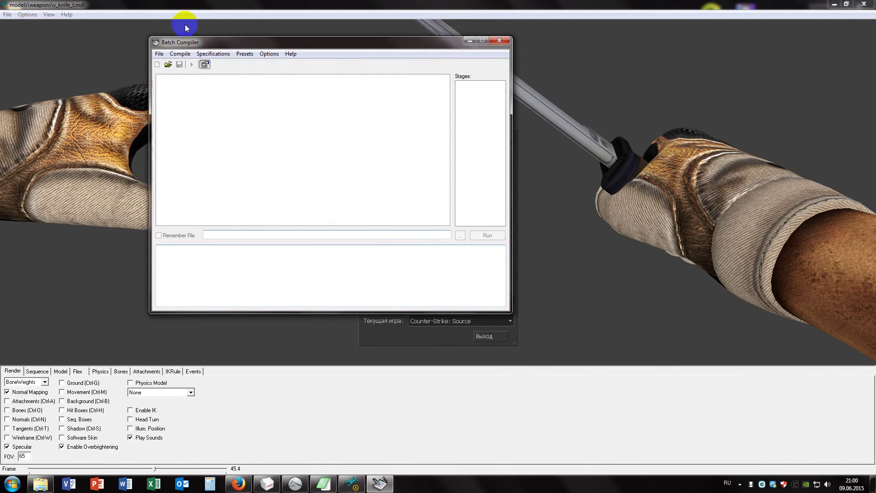
{"action": "left_click", "coordinate": [245, 53]}
{"action": "left_click", "coordinate": [260, 73]}
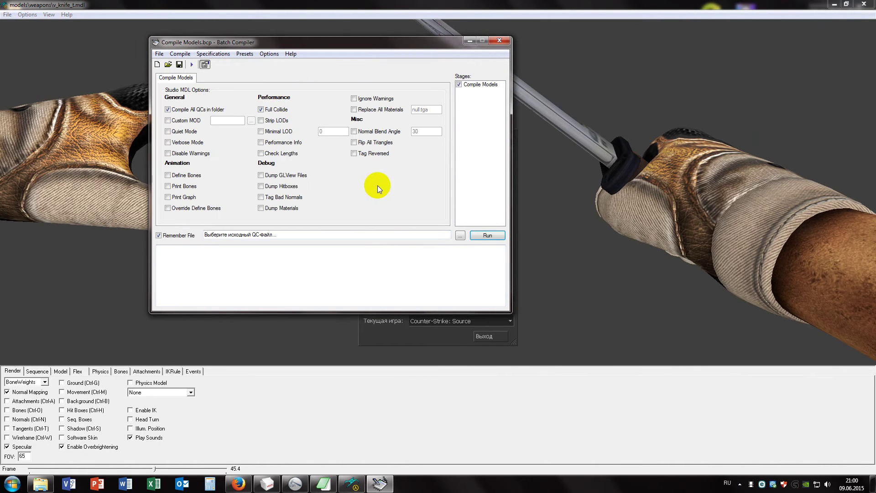
Compile v_knife_t.qc from the decompiled 0.19 folder and close Batch Compiler without saving the preset.
{"action": "left_click", "coordinate": [459, 235]}
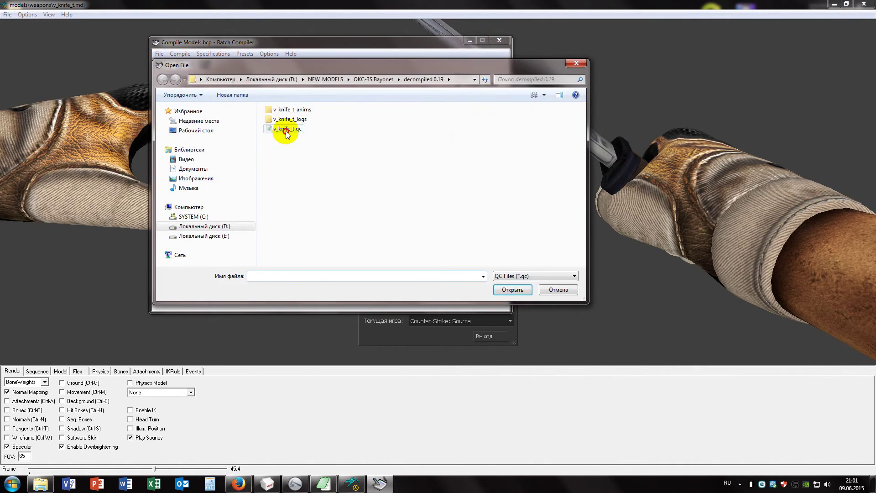
{"action": "double_click", "coordinate": [292, 132]}
{"action": "left_click", "coordinate": [481, 236]}
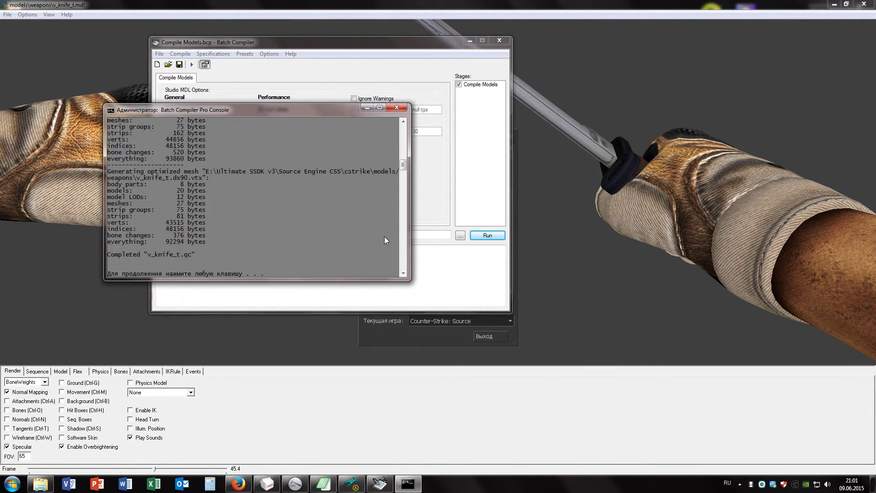
{"action": "key", "text": "Return"}
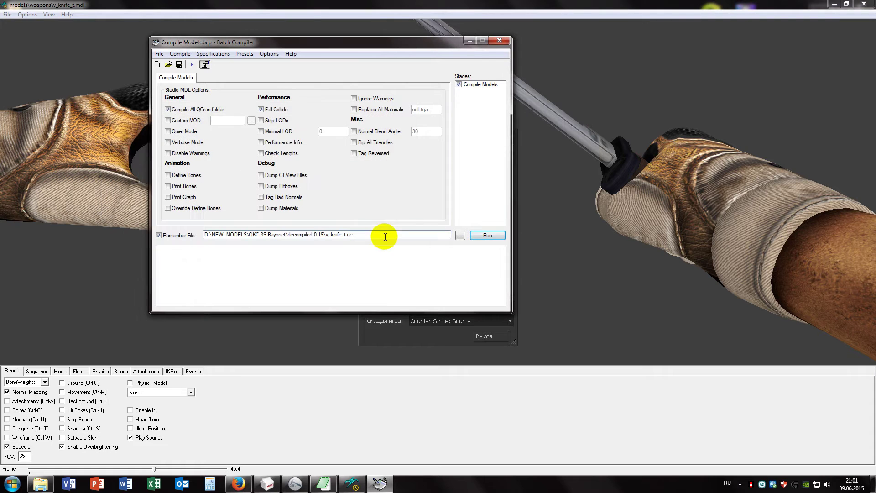
{"action": "left_click", "coordinate": [501, 41]}
{"action": "left_click", "coordinate": [450, 269]}
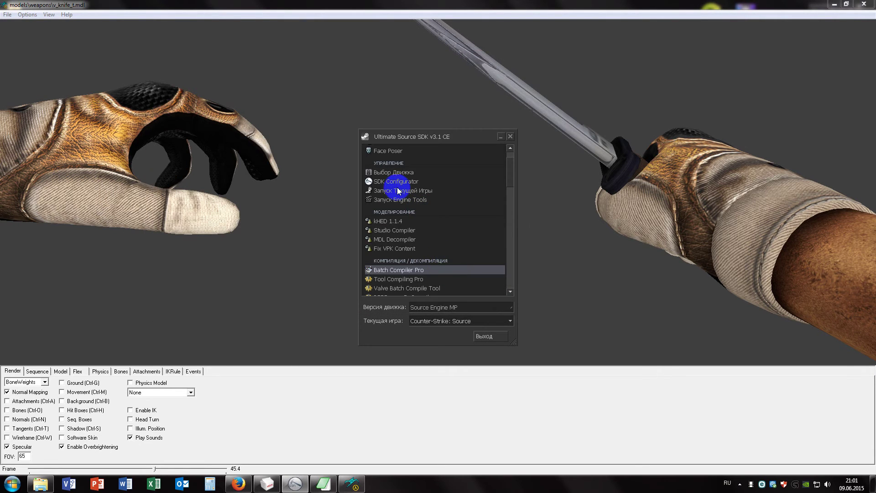
Reload the recompiled v_knife_t.mdl from the recent models in the model viewer.
{"action": "left_click", "coordinate": [8, 15]}
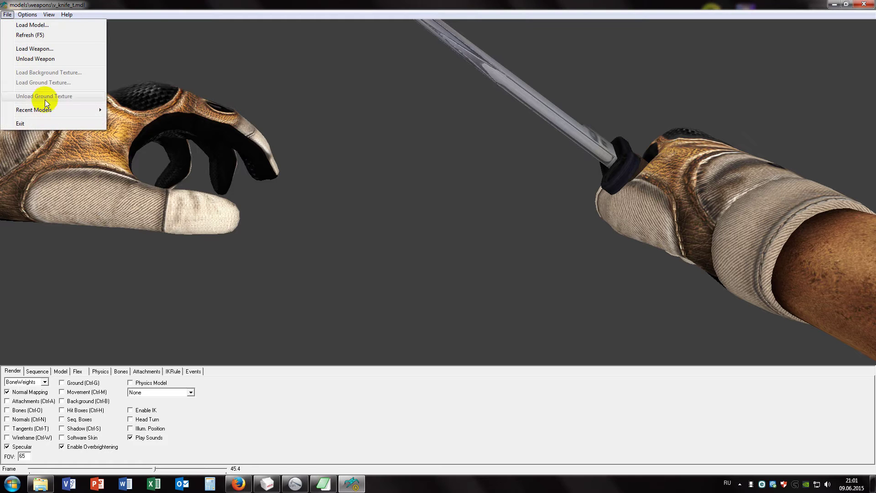
{"action": "mouse_move", "coordinate": [48, 109]}
{"action": "left_click", "coordinate": [137, 110]}
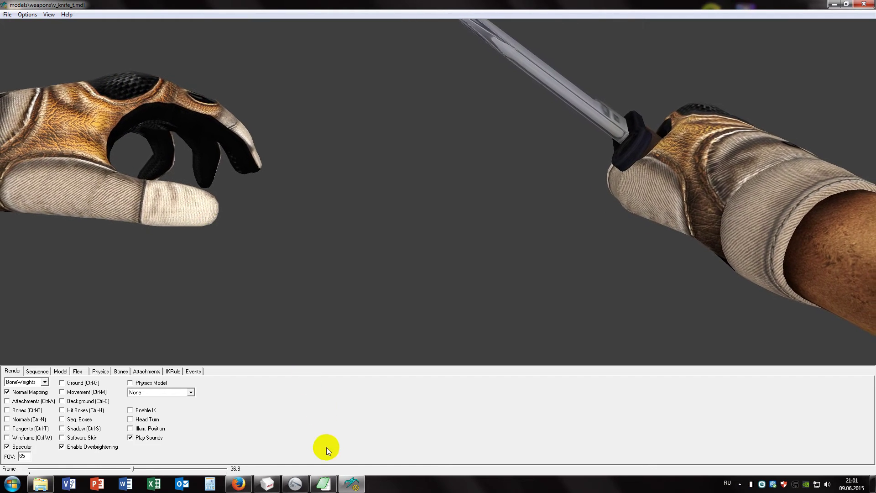
{"action": "mouse_move", "coordinate": [295, 484]}
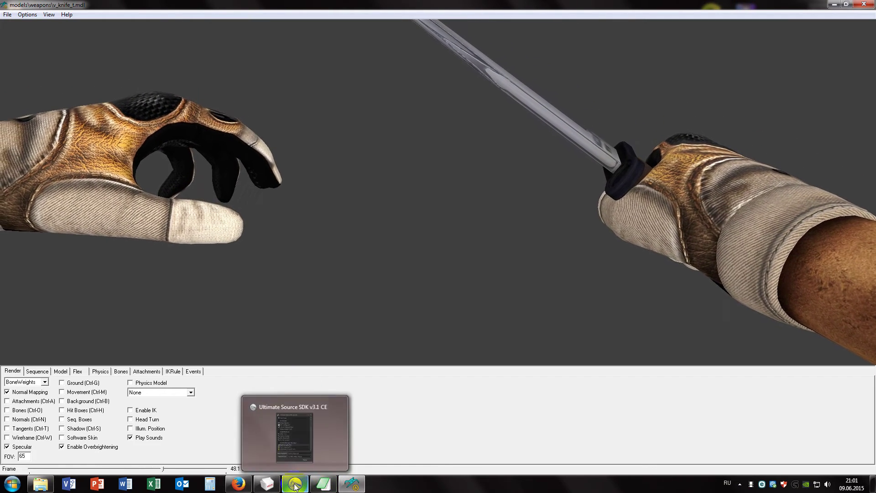
Switch to MilkShape 3D and move the whole bayonet about 0.1 units in the positive X direction.
{"action": "left_click", "coordinate": [294, 425]}
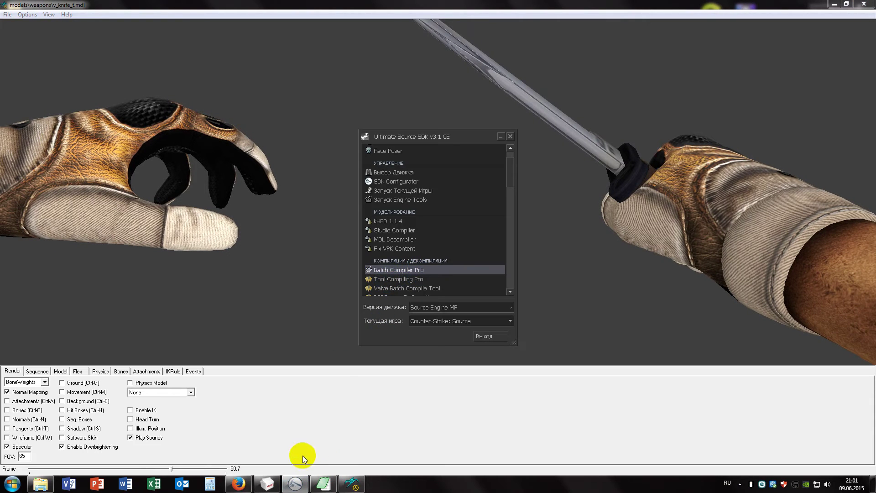
{"action": "left_click", "coordinate": [267, 484]}
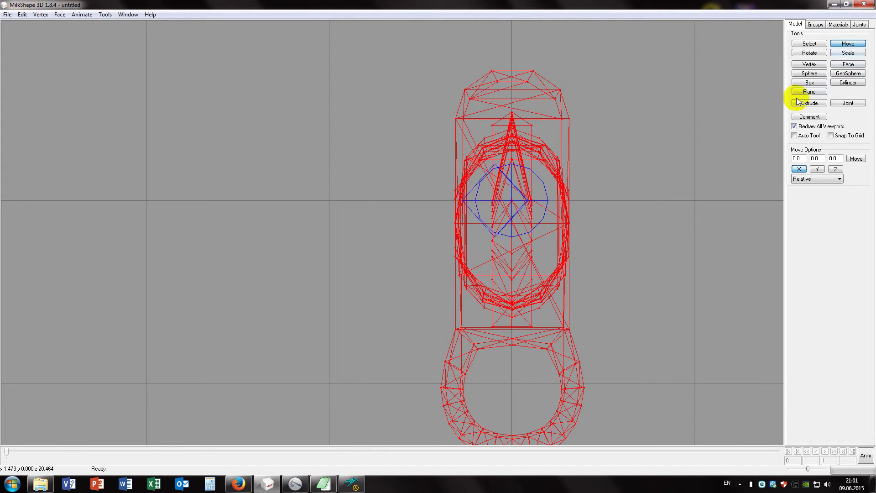
{"action": "left_click_drag", "start_coordinate": [500, 218], "coordinate": [520, 225]}
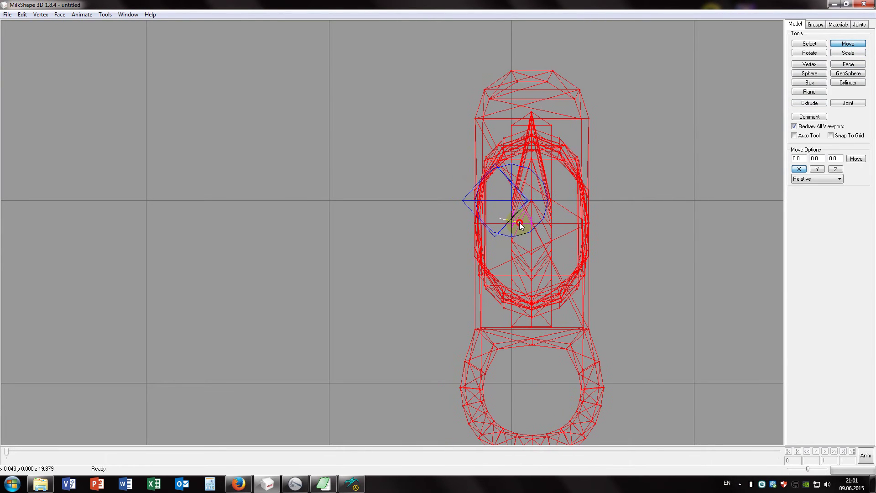
Export the shifted bayonet as a Half-Life SMD reference with vertex weights, replacing 1.smd in the decompiled 0.19 folder.
{"action": "left_click", "coordinate": [9, 15]}
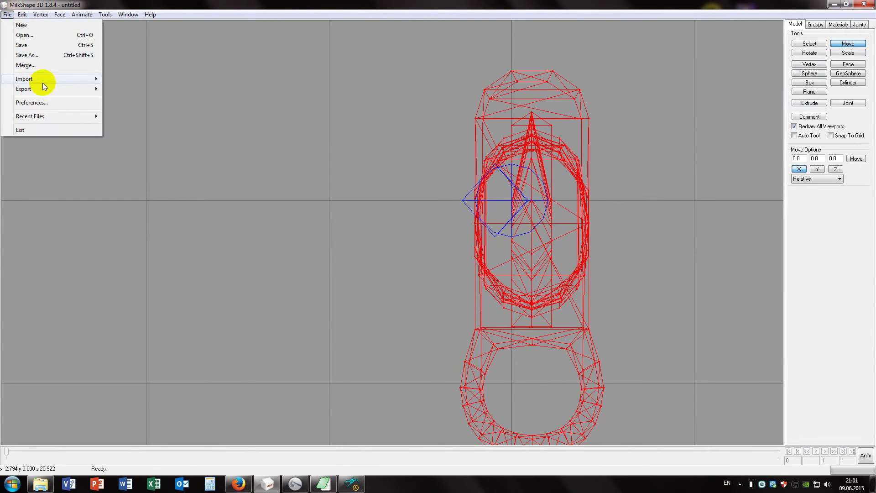
{"action": "mouse_move", "coordinate": [48, 89]}
{"action": "left_click", "coordinate": [120, 17]}
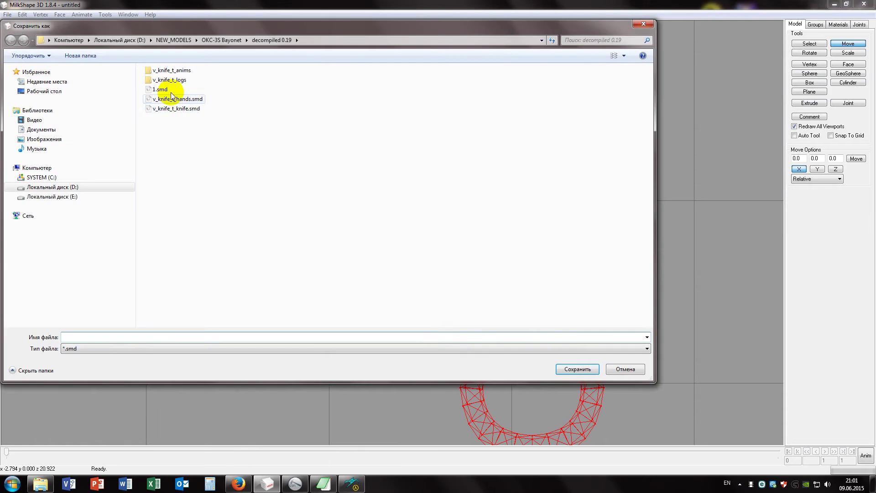
{"action": "double_click", "coordinate": [167, 91]}
{"action": "left_click", "coordinate": [462, 244]}
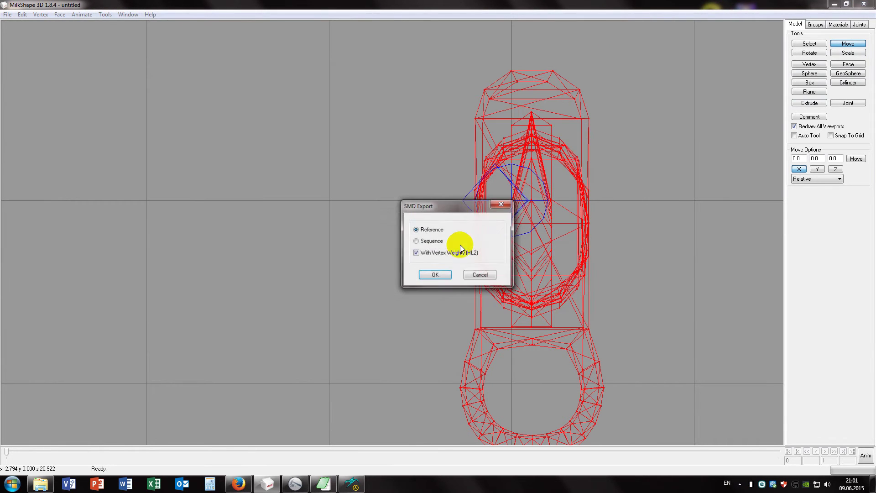
{"action": "left_click", "coordinate": [439, 275]}
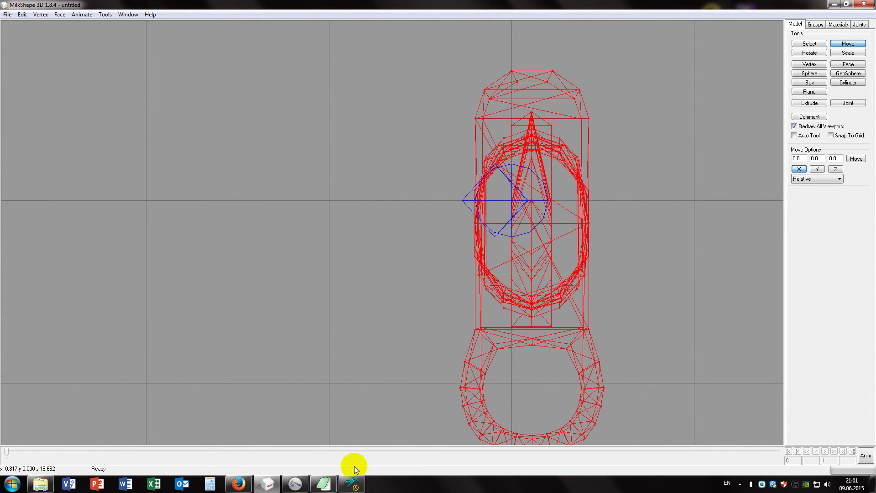
Switch to Ultimate Source SDK, start Batch Compiler Pro and load the Compile Models preset.
{"action": "left_click", "coordinate": [296, 485]}
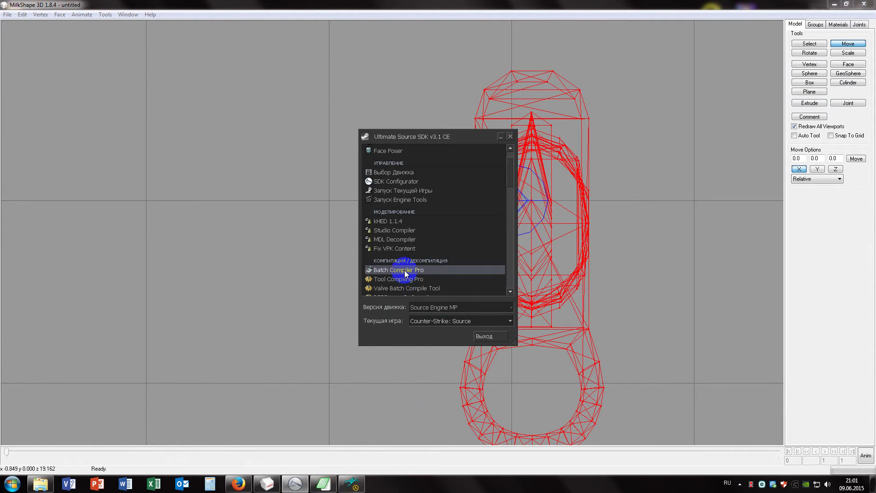
{"action": "left_click", "coordinate": [404, 270]}
{"action": "left_click", "coordinate": [244, 54]}
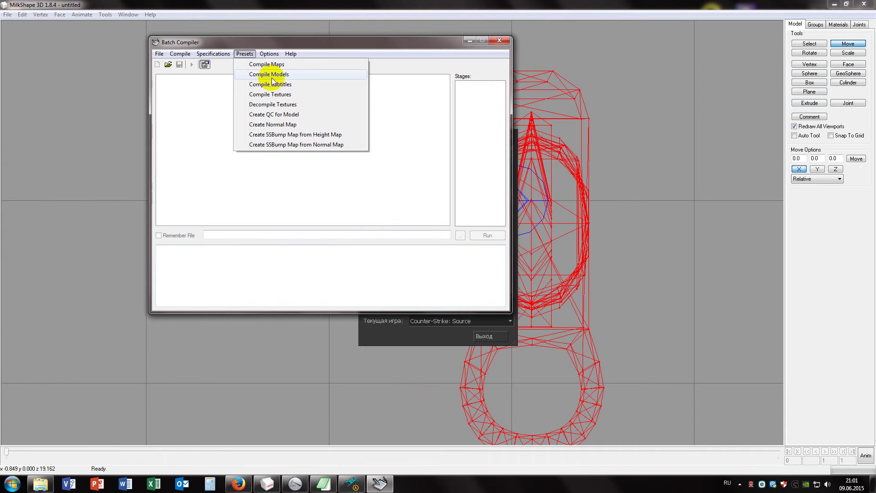
{"action": "left_click", "coordinate": [269, 74]}
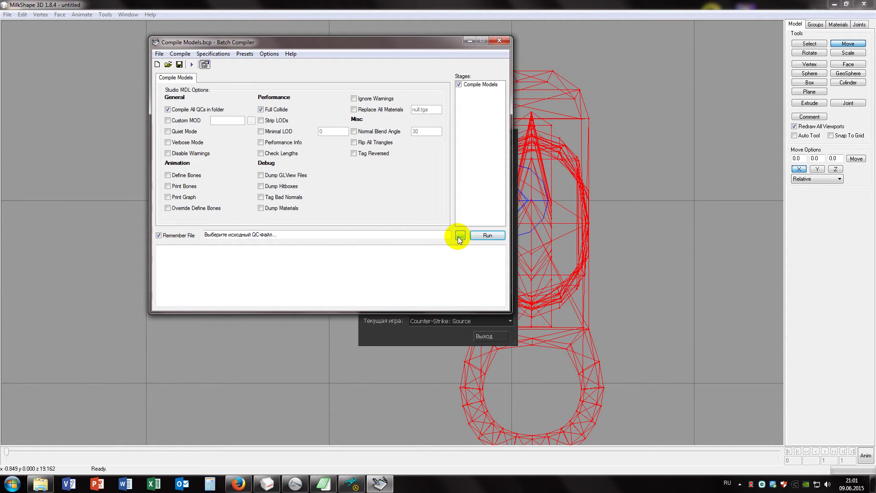
Compile v_knife_t.qc from the decompiled 0.19 folder and close Batch Compiler without saving the settings.
{"action": "left_click", "coordinate": [459, 235]}
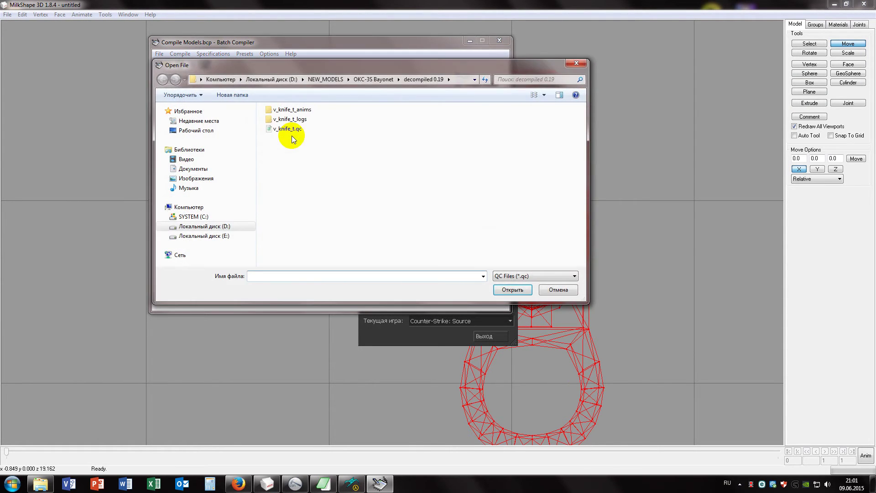
{"action": "double_click", "coordinate": [291, 130]}
{"action": "left_click", "coordinate": [478, 235]}
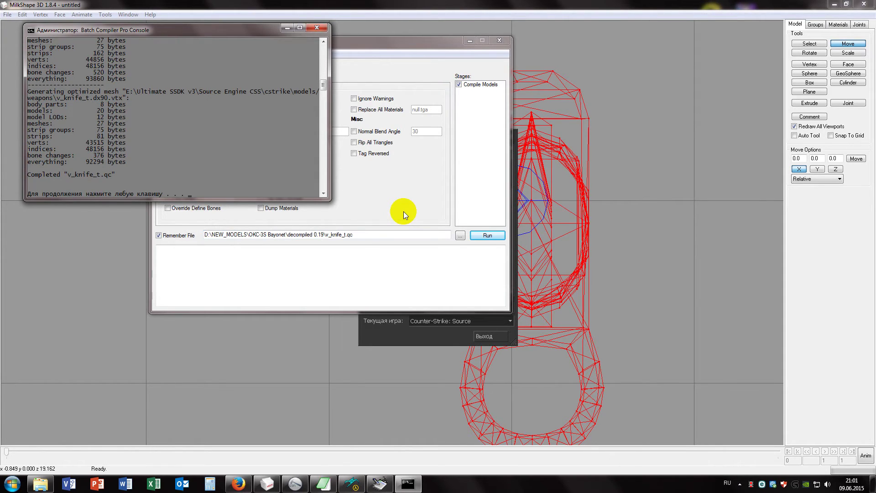
{"action": "key", "text": "Return"}
{"action": "left_click", "coordinate": [509, 41]}
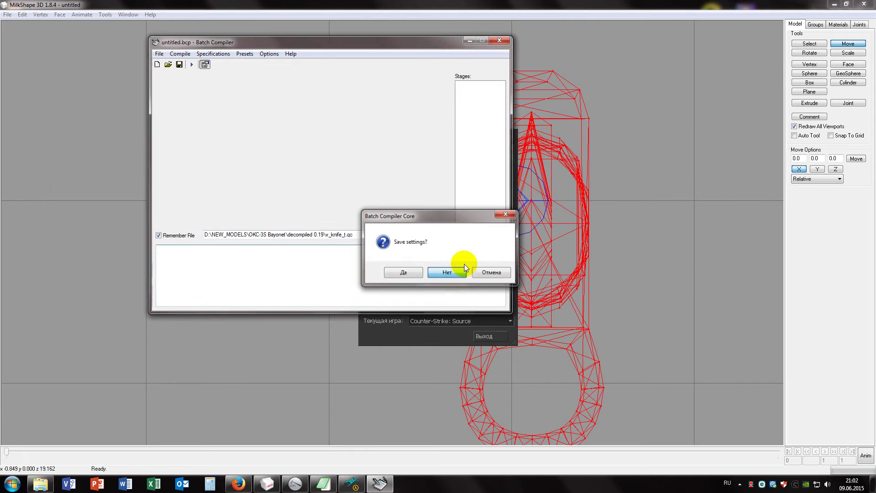
{"action": "left_click", "coordinate": [457, 271]}
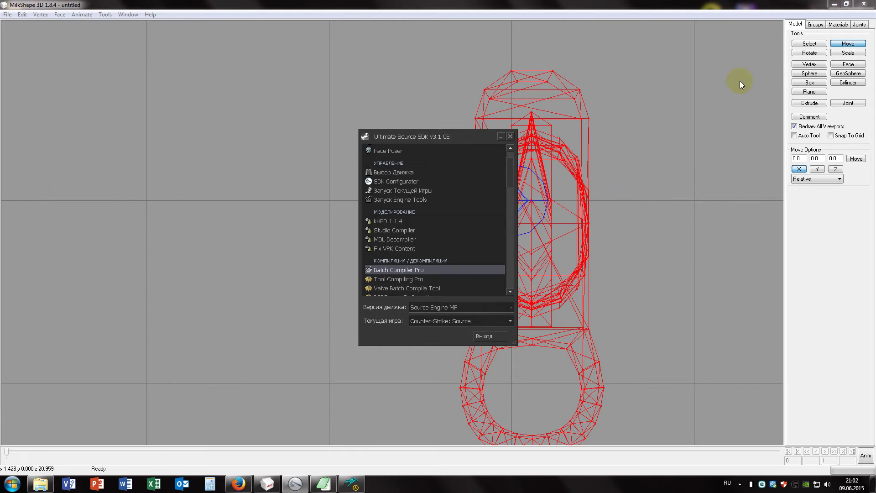
Switch to the model viewer and reload the recompiled v_knife_t.mdl from the recent models.
{"action": "left_click", "coordinate": [345, 484]}
{"action": "left_click", "coordinate": [6, 14]}
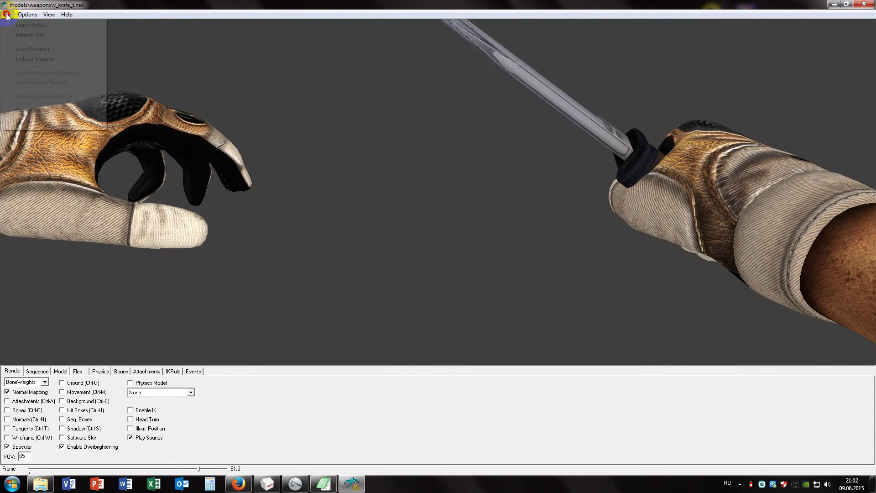
{"action": "mouse_move", "coordinate": [45, 109]}
{"action": "left_click", "coordinate": [130, 108]}
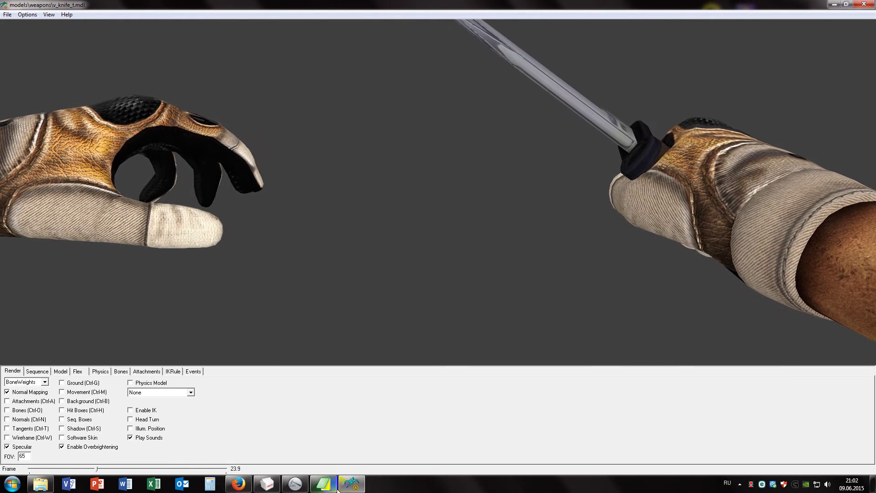
Return to MilkShape 3D and move the bayonet about another 0.1 units in the positive X direction.
{"action": "left_click", "coordinate": [292, 486]}
{"action": "left_click", "coordinate": [269, 486]}
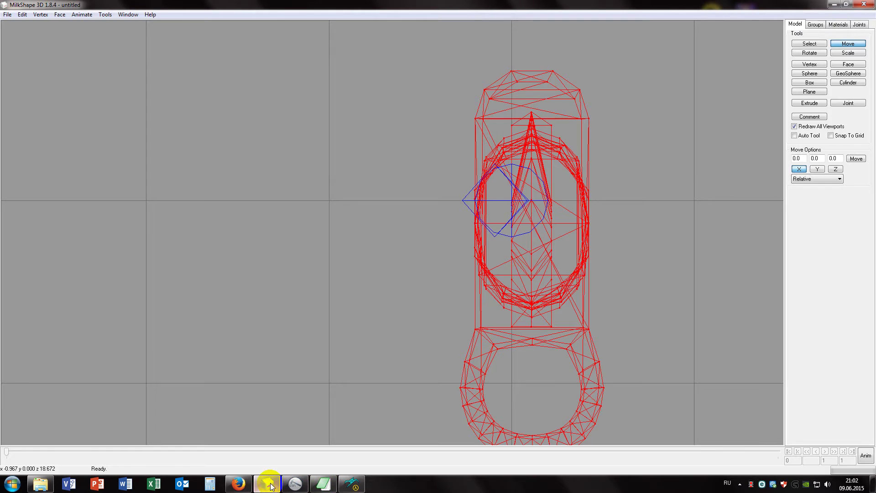
{"action": "left_click_drag", "start_coordinate": [524, 267], "coordinate": [544, 269]}
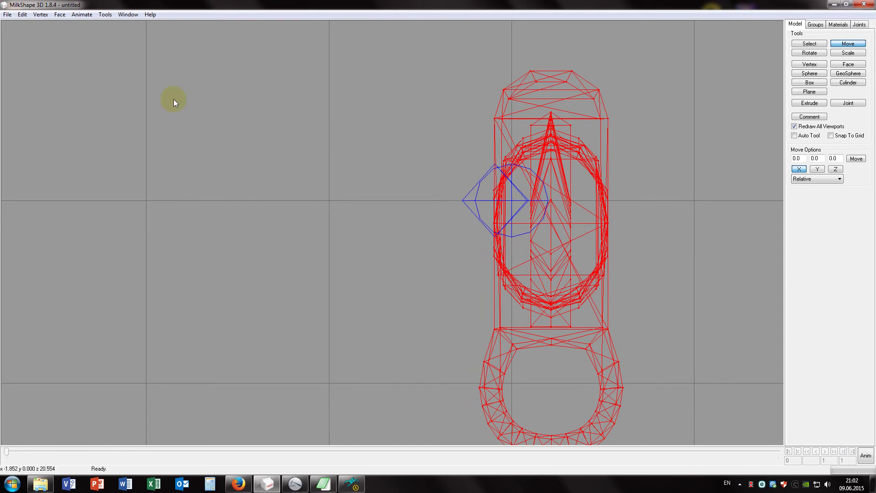
Export the repositioned bayonet as a Half-Life SMD reference with vertex weights, replacing 1.smd.
{"action": "left_click", "coordinate": [9, 14]}
{"action": "mouse_move", "coordinate": [42, 89]}
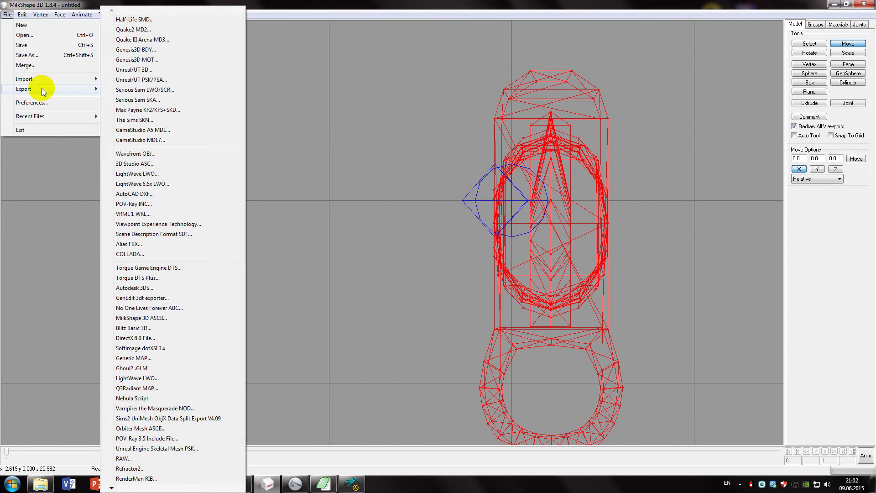
{"action": "left_click", "coordinate": [135, 19]}
{"action": "double_click", "coordinate": [159, 89]}
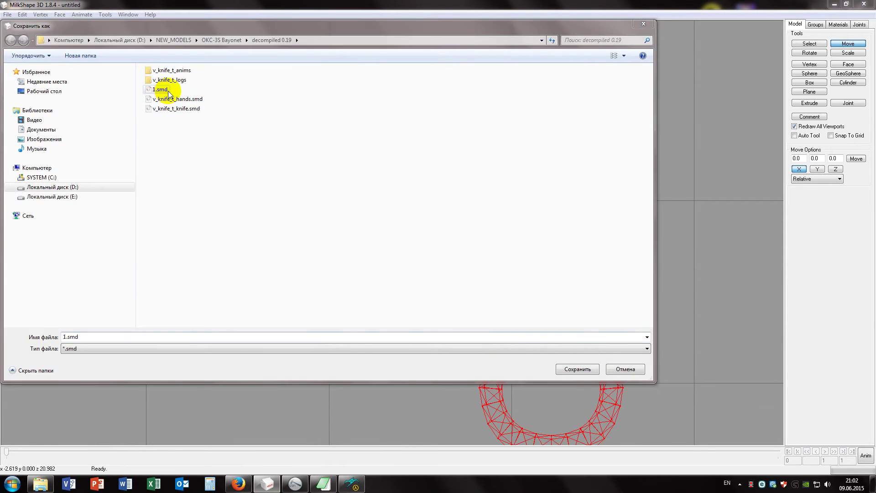
{"action": "left_click", "coordinate": [465, 244]}
{"action": "left_click", "coordinate": [444, 275]}
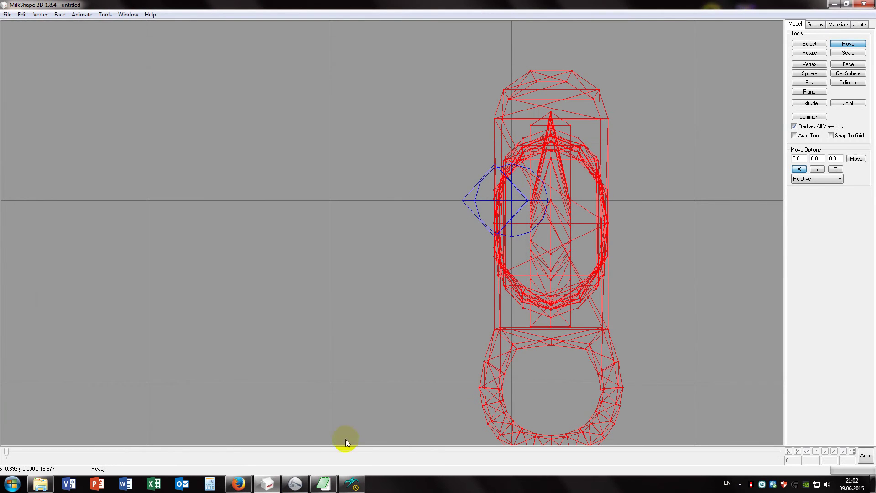
Switch to the model viewer and examine both hands and the knife grip from several angles.
{"action": "left_click", "coordinate": [356, 486]}
{"action": "right_click_drag", "start_coordinate": [469, 215], "coordinate": [556, 208]}
{"action": "left_click_drag", "start_coordinate": [463, 209], "coordinate": [417, 214]}
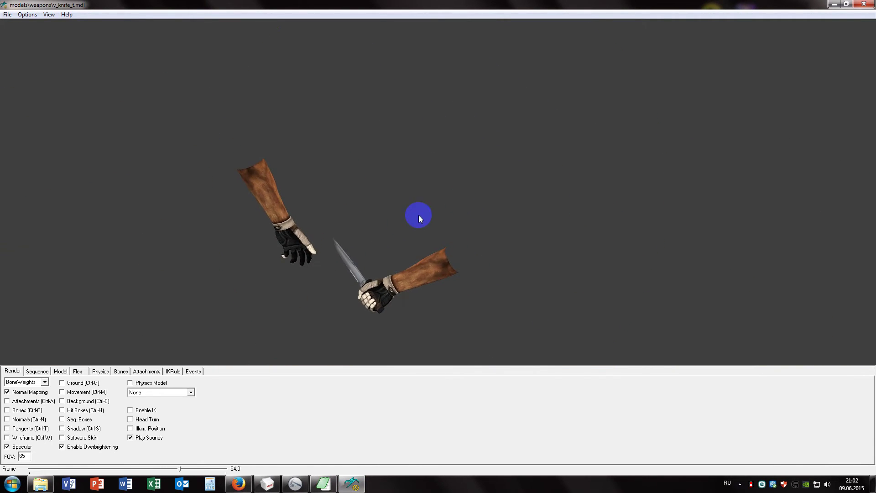
{"action": "right_click_drag", "start_coordinate": [418, 215], "coordinate": [488, 206]}
{"action": "right_click_drag", "start_coordinate": [505, 199], "coordinate": [487, 197]}
{"action": "left_click_drag", "start_coordinate": [555, 165], "coordinate": [552, 163]}
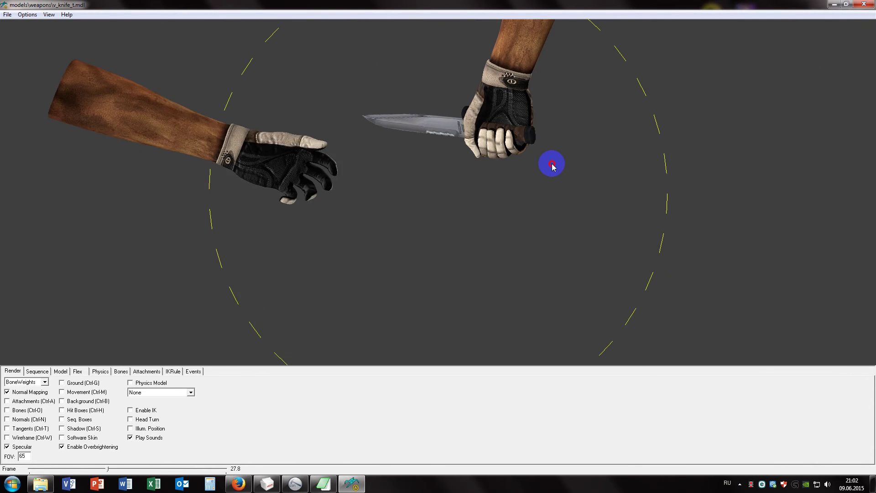
Select the midslash1 sequence for the model and set its playback speed to 0.00 to freeze the animation.
{"action": "left_click", "coordinate": [39, 372]}
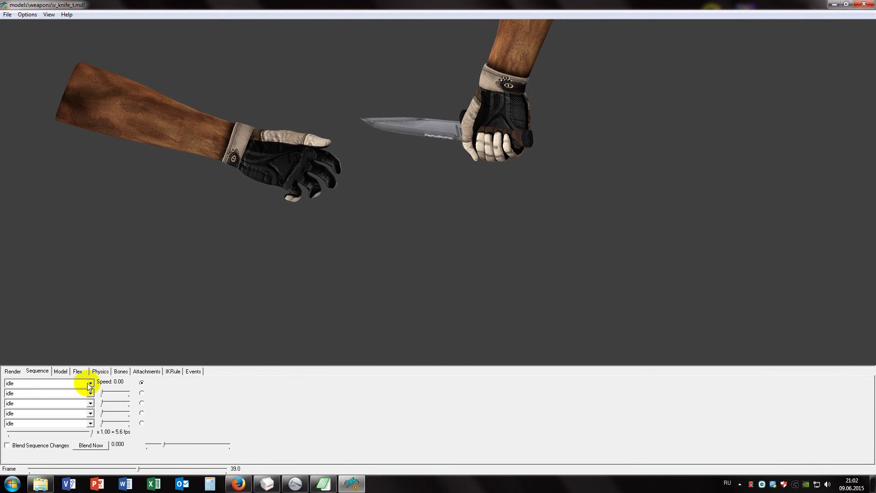
{"action": "left_click", "coordinate": [89, 383]}
{"action": "left_click", "coordinate": [32, 403]}
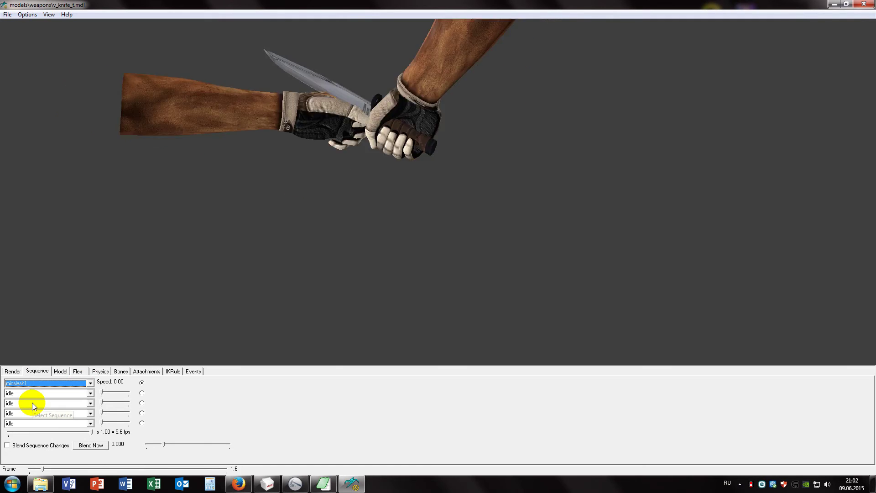
{"action": "left_click_drag", "start_coordinate": [92, 435], "coordinate": [10, 433]}
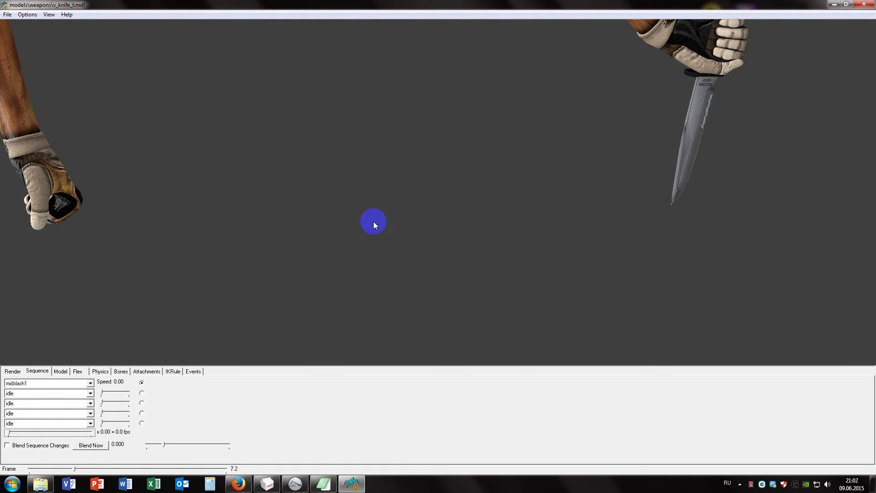
Examine the bayonet's guard and ring against the glove up close in the frozen slash pose.
{"action": "right_click_drag", "start_coordinate": [373, 221], "coordinate": [376, 212]}
{"action": "left_click_drag", "start_coordinate": [376, 214], "coordinate": [477, 197]}
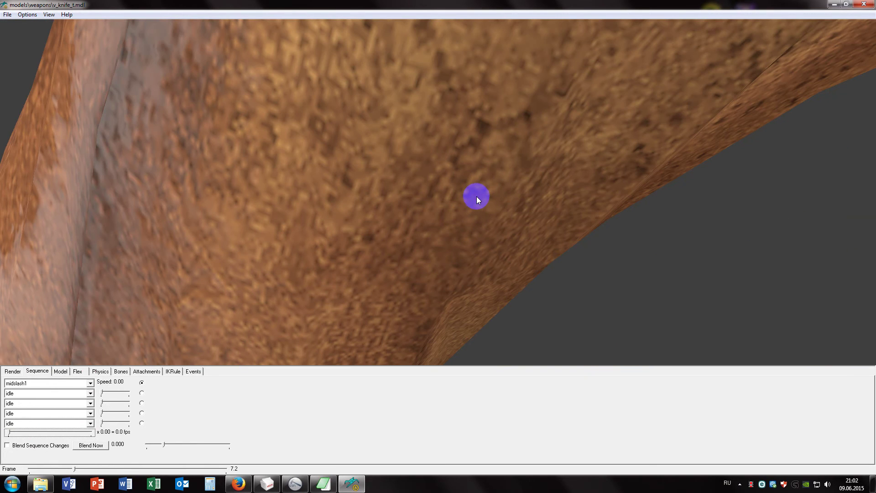
{"action": "right_click_drag", "start_coordinate": [477, 198], "coordinate": [471, 215]}
{"action": "left_click_drag", "start_coordinate": [470, 212], "coordinate": [384, 233], "text": "shift"}
{"action": "right_click_drag", "start_coordinate": [384, 232], "coordinate": [370, 210]}
{"action": "mouse_move", "coordinate": [347, 199]}
{"action": "left_mouse_down"}
{"action": "mouse_move", "coordinate": [379, 199]}
{"action": "mouse_move", "coordinate": [350, 208]}
{"action": "mouse_move", "coordinate": [387, 211]}
{"action": "mouse_move", "coordinate": [400, 185]}
{"action": "mouse_move", "coordinate": [393, 176]}
{"action": "mouse_move", "coordinate": [400, 185]}
{"action": "left_mouse_up"}
{"action": "right_click_drag", "start_coordinate": [401, 184], "coordinate": [399, 178]}
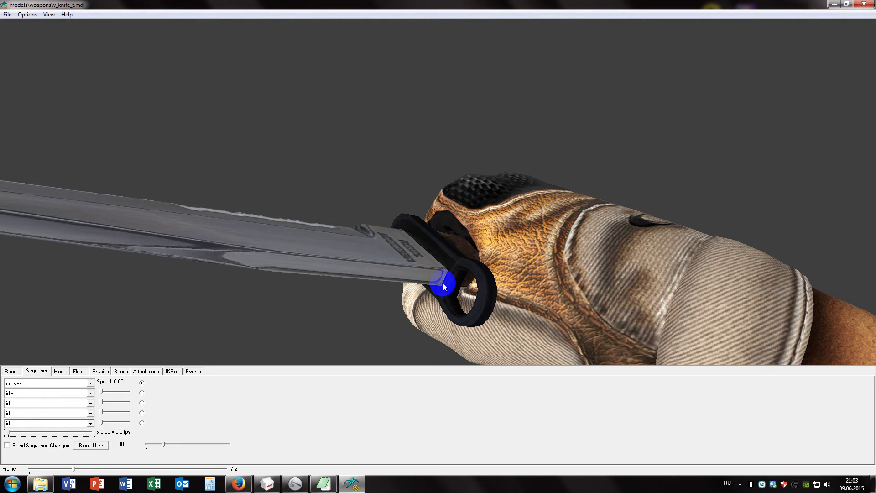
Switch to MilkShape 3D, export the bayonet again as an SMD reference over 1.smd, and minimize MilkShape 3D.
{"action": "left_click", "coordinate": [265, 484]}
{"action": "left_click", "coordinate": [6, 15]}
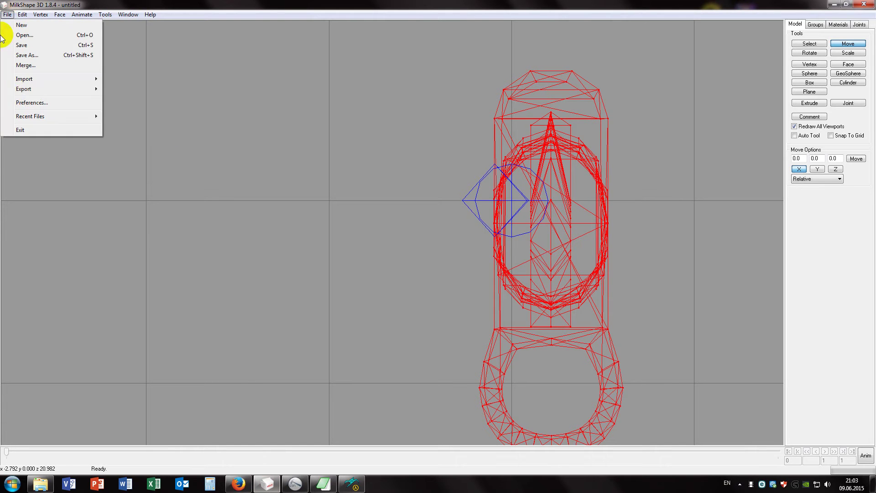
{"action": "mouse_move", "coordinate": [29, 89]}
{"action": "left_click", "coordinate": [148, 15]}
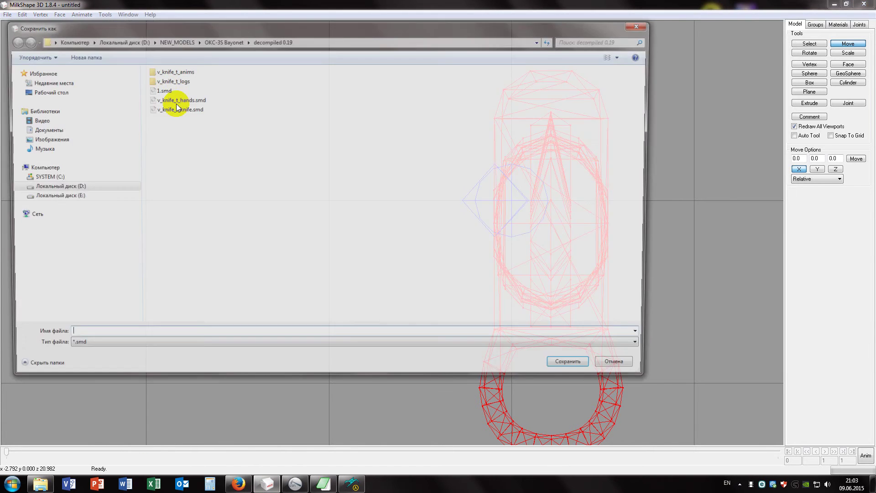
{"action": "double_click", "coordinate": [162, 90]}
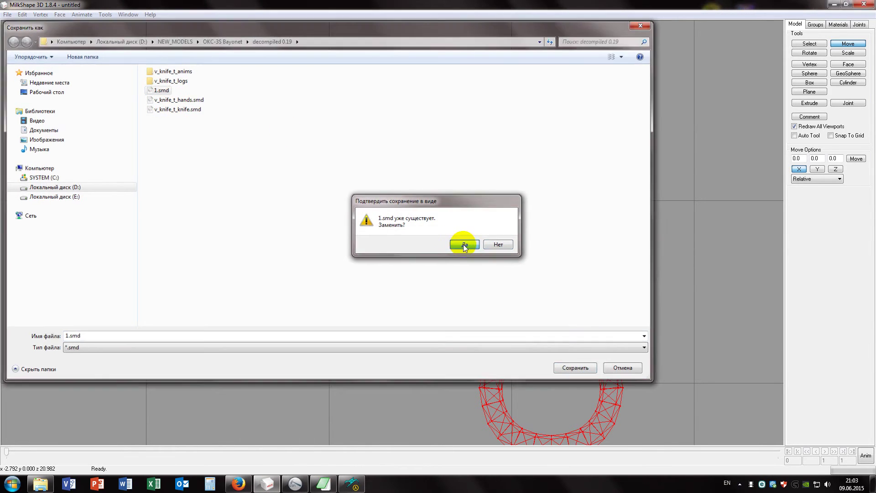
{"action": "left_click", "coordinate": [464, 245]}
{"action": "left_click", "coordinate": [431, 275]}
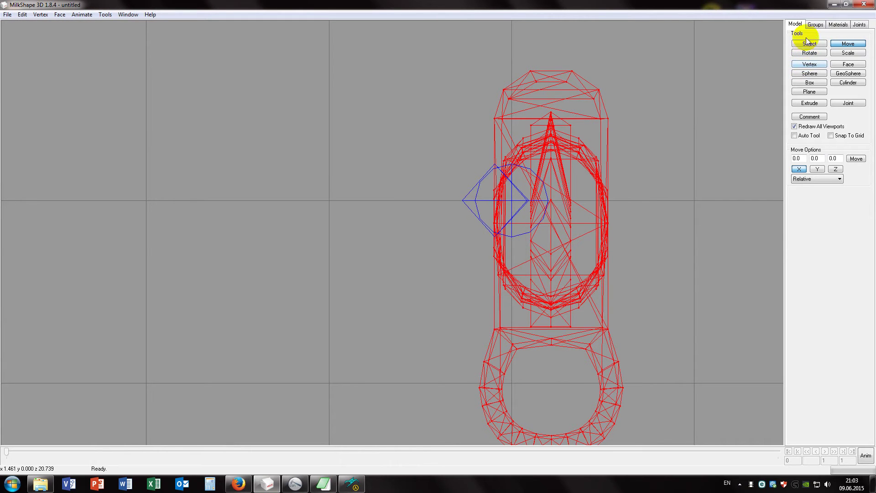
{"action": "left_click", "coordinate": [833, 5]}
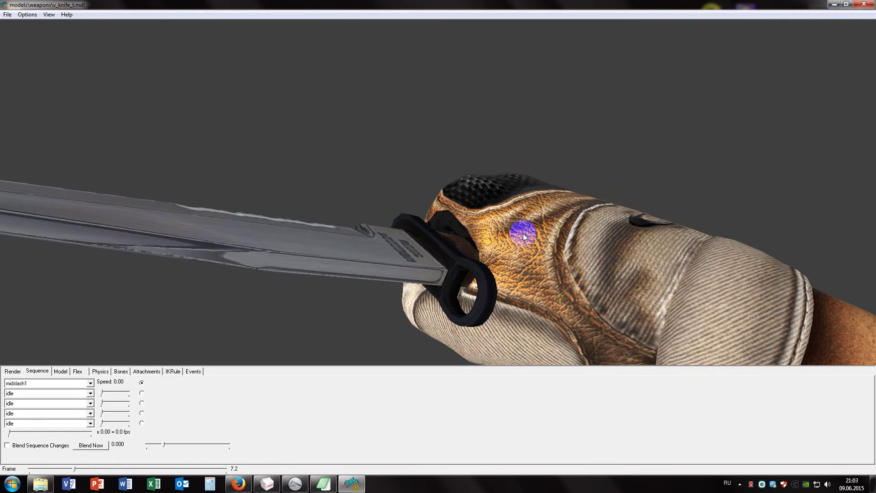
Launch Batch Compiler Pro from the Source SDK launcher, load the Compile Models preset and choose v_knife_t.qc from the decompiled 0.19 folder.
{"action": "left_click", "coordinate": [295, 483]}
{"action": "left_click", "coordinate": [398, 270]}
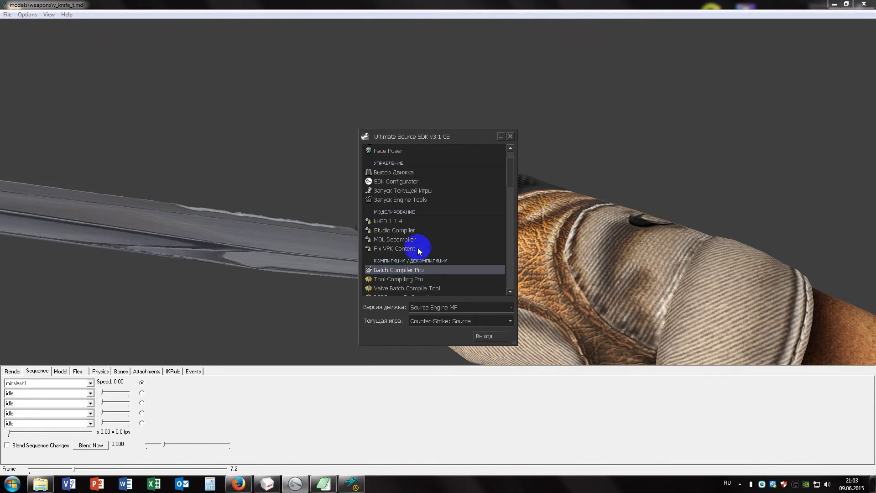
{"action": "left_click", "coordinate": [244, 54]}
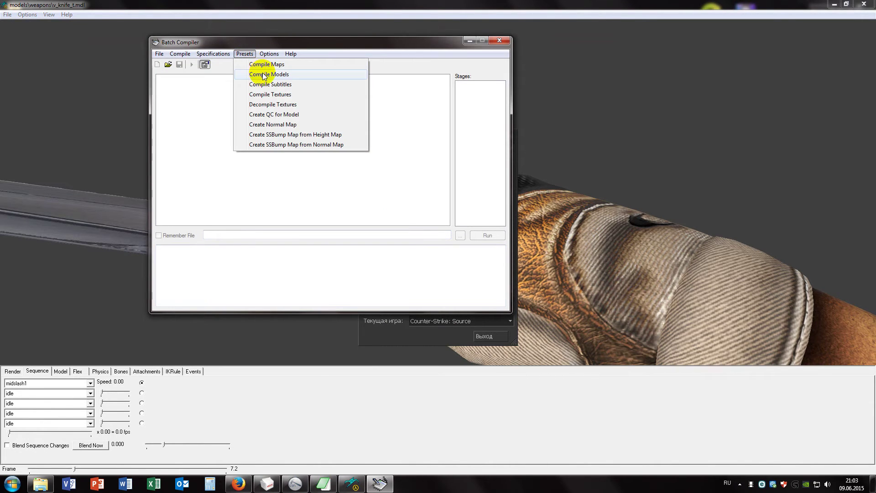
{"action": "left_click", "coordinate": [263, 74]}
{"action": "left_click", "coordinate": [456, 235]}
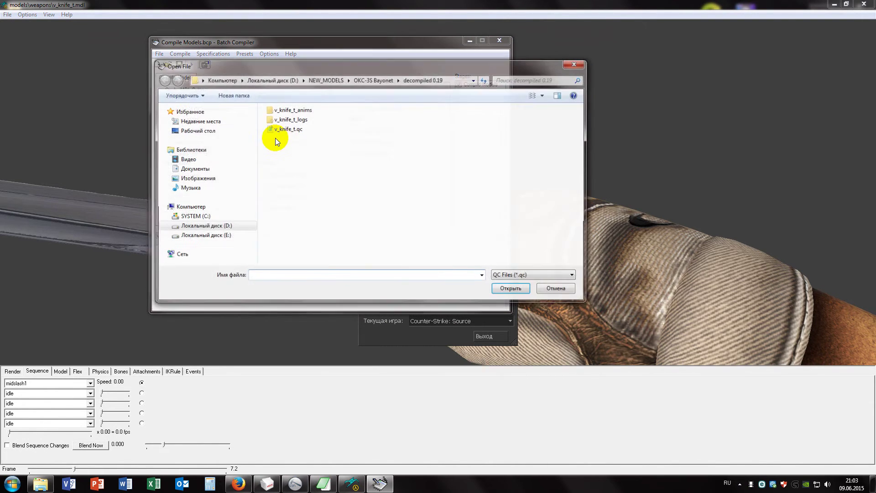
{"action": "double_click", "coordinate": [280, 130]}
Compile v_knife_t.qc, dismiss the finished console and close Batch Compiler without saving its settings.
{"action": "left_click", "coordinate": [487, 235]}
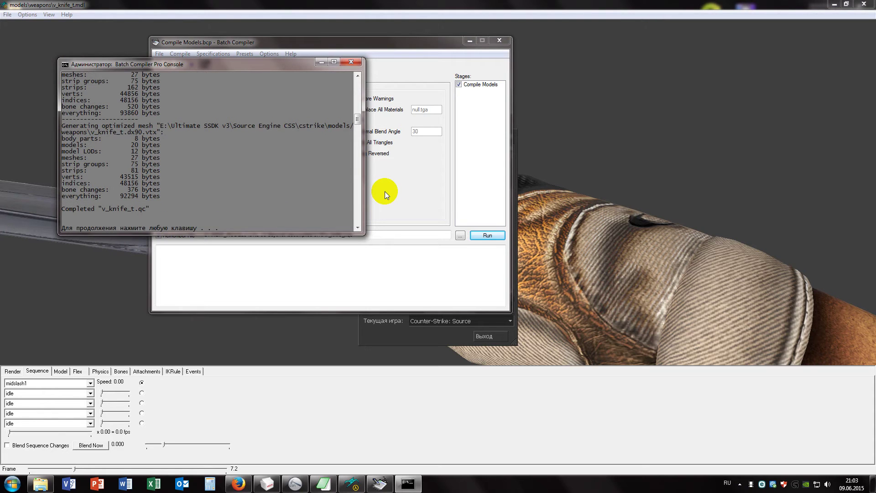
{"action": "key", "text": "Return"}
{"action": "left_click", "coordinate": [499, 40]}
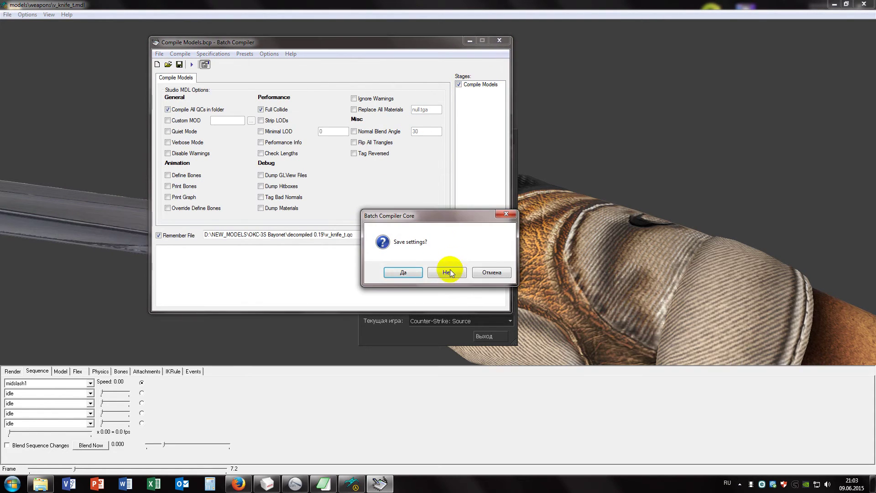
{"action": "left_click", "coordinate": [448, 272]}
{"action": "scroll", "coordinate": [391, 165], "scroll_direction": "up", "scroll_amount": 1}
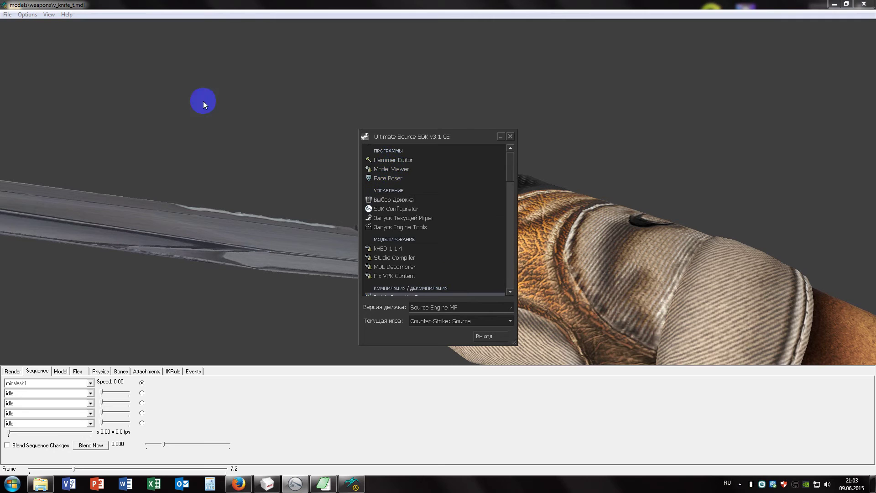
Reload the recent v_knife_t.mdl in the model viewer and examine the bayonet's guard and ring against the right glove.
{"action": "left_click", "coordinate": [8, 15]}
{"action": "mouse_move", "coordinate": [53, 108]}
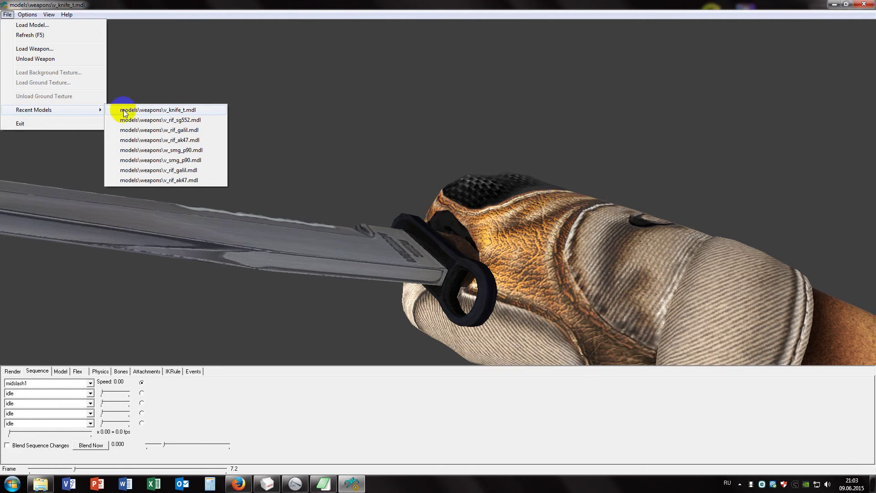
{"action": "left_click", "coordinate": [124, 112]}
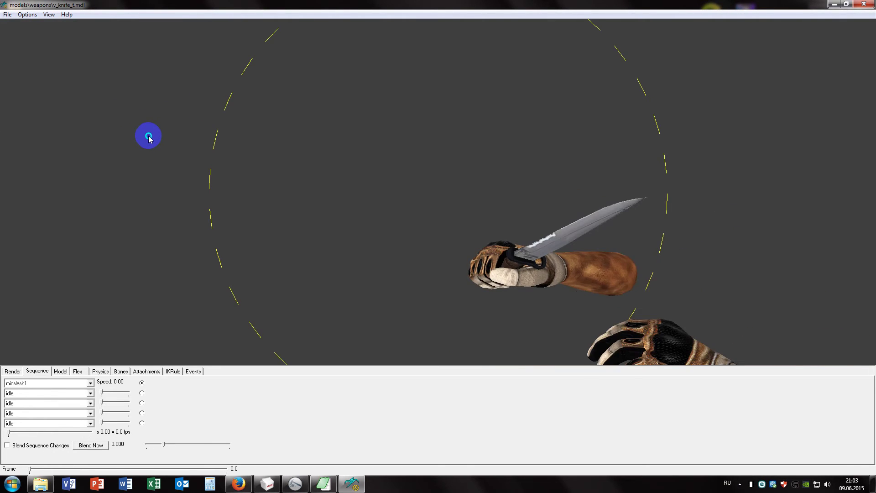
{"action": "left_click_drag", "start_coordinate": [149, 137], "coordinate": [442, 241]}
{"action": "right_click_drag", "start_coordinate": [442, 240], "coordinate": [438, 228]}
{"action": "left_click_drag", "start_coordinate": [427, 224], "coordinate": [428, 224]}
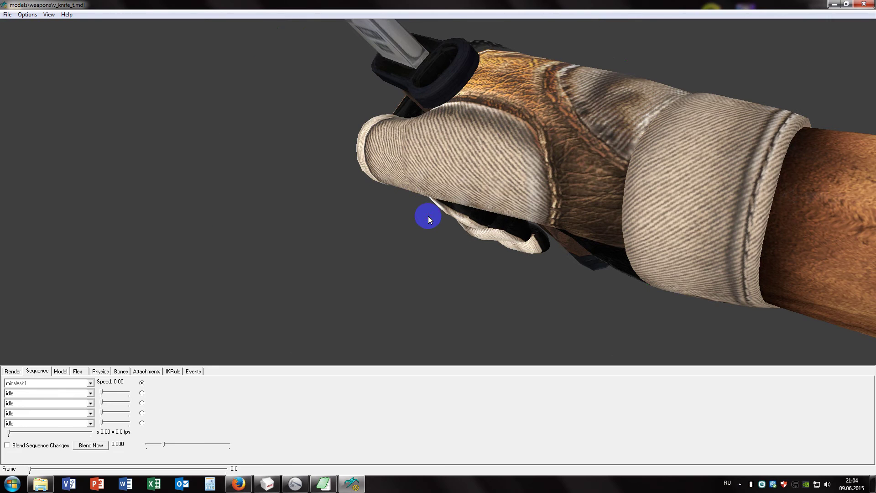
{"action": "right_click_drag", "start_coordinate": [427, 216], "coordinate": [426, 224]}
{"action": "left_click_drag", "start_coordinate": [426, 225], "coordinate": [392, 208]}
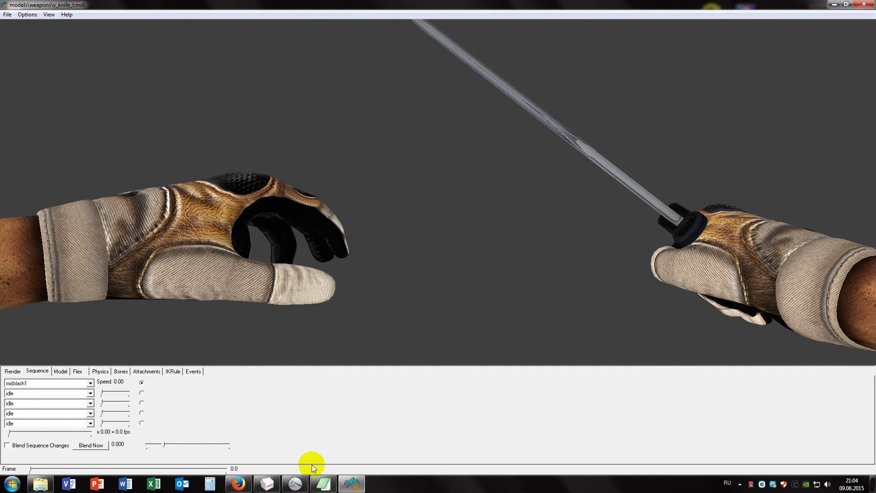
Switch to MilkShape 3D, undo the bayonet's last sideways move and shift it slightly in the positive X direction instead.
{"action": "left_click", "coordinate": [295, 484]}
{"action": "left_click", "coordinate": [267, 483]}
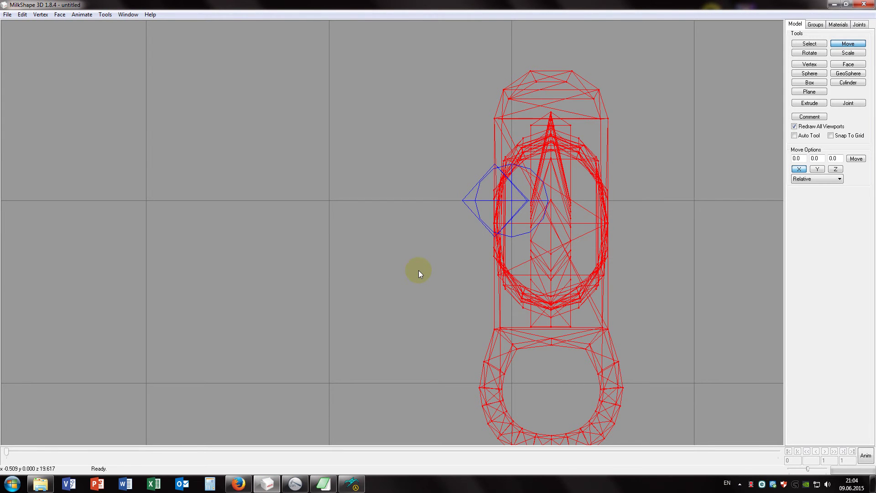
{"action": "key", "text": "ctrl+z"}
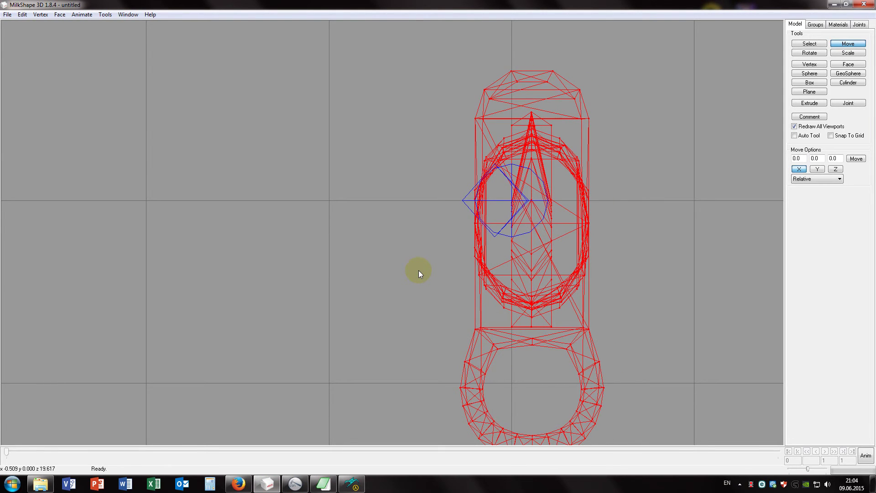
{"action": "key", "text": "ctrl+y"}
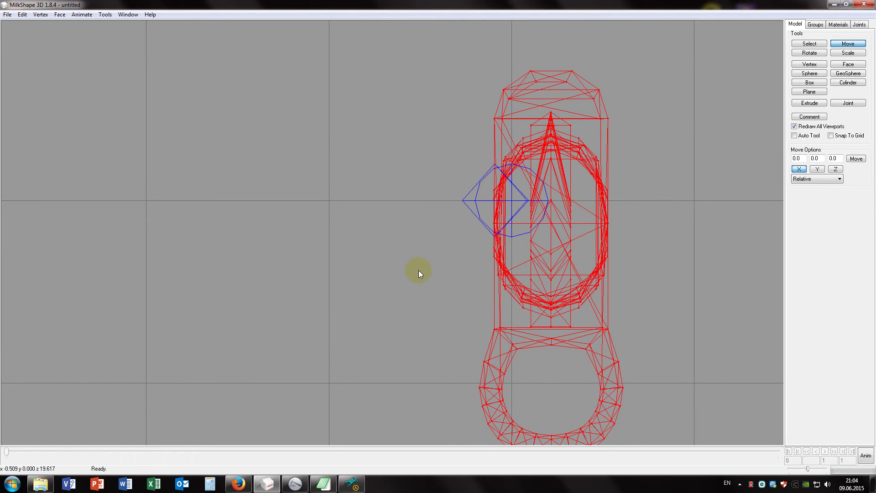
{"action": "key", "text": "ctrl+y"}
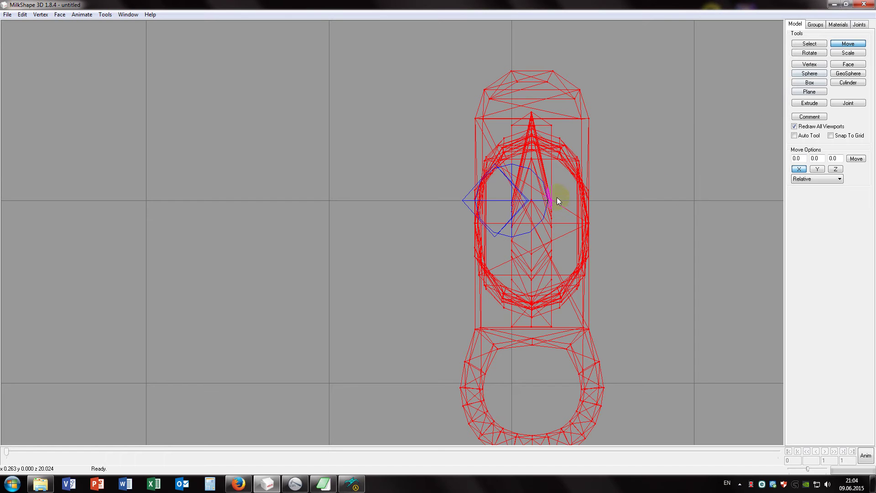
{"action": "left_click_drag", "start_coordinate": [553, 199], "coordinate": [557, 202]}
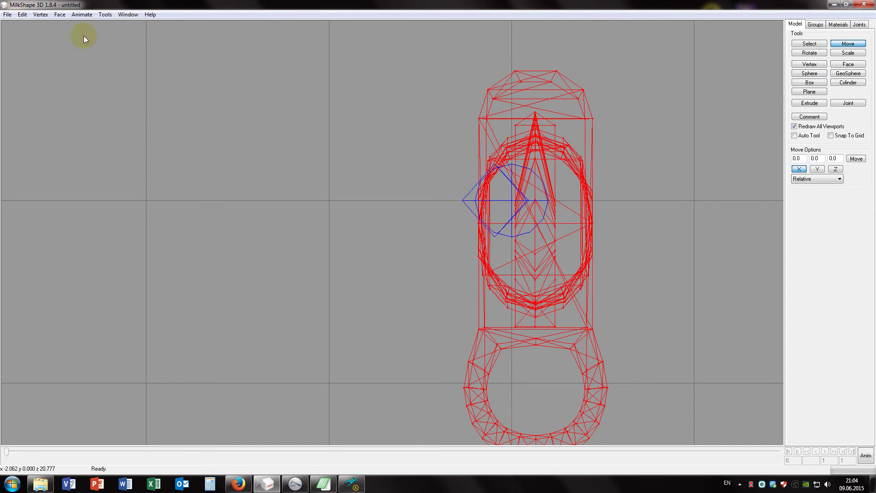
Export the repositioned bayonet as a Half-Life SMD, overwriting 1.smd in the decompiled 0.19 folder.
{"action": "left_click", "coordinate": [7, 16]}
{"action": "mouse_move", "coordinate": [44, 88]}
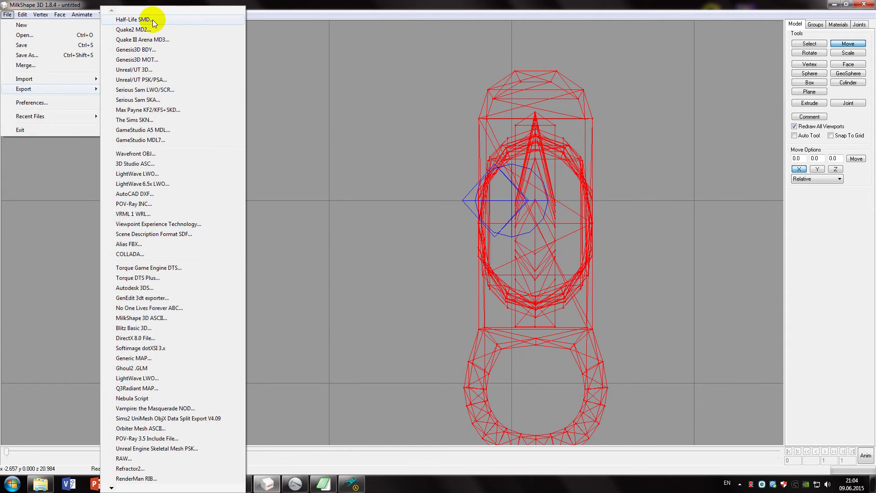
{"action": "left_click", "coordinate": [152, 19]}
{"action": "double_click", "coordinate": [155, 87]}
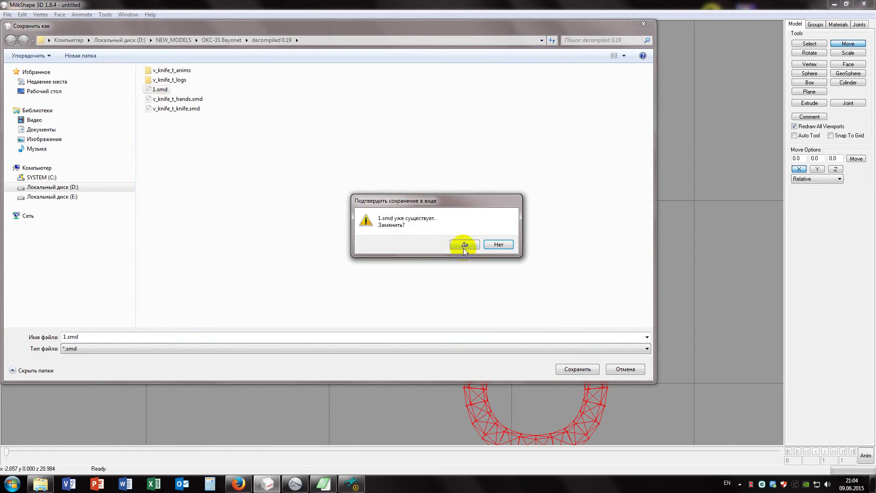
{"action": "left_click", "coordinate": [462, 245]}
{"action": "left_click", "coordinate": [436, 272]}
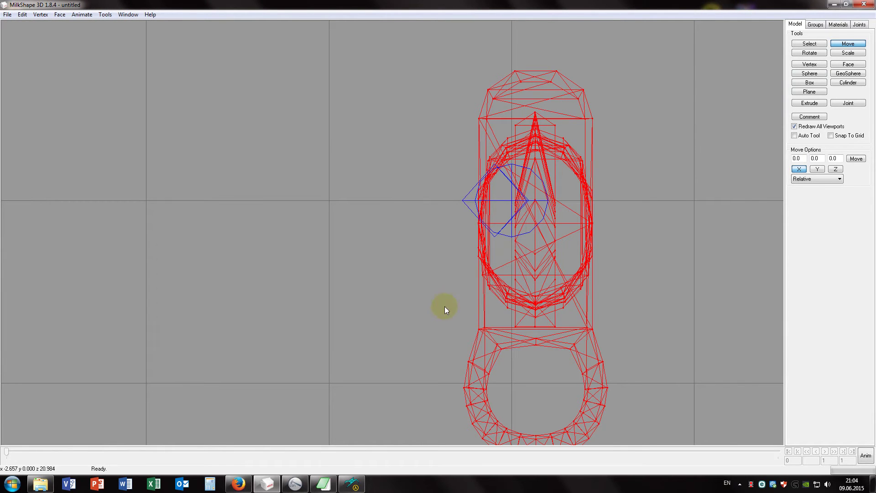
Switch to the model viewer, examine both hands and the bayonet grip from the front, and reload v_knife_t.mdl.
{"action": "left_click", "coordinate": [352, 485]}
{"action": "left_click_drag", "start_coordinate": [463, 243], "coordinate": [515, 234]}
{"action": "right_click_drag", "start_coordinate": [514, 234], "coordinate": [499, 226]}
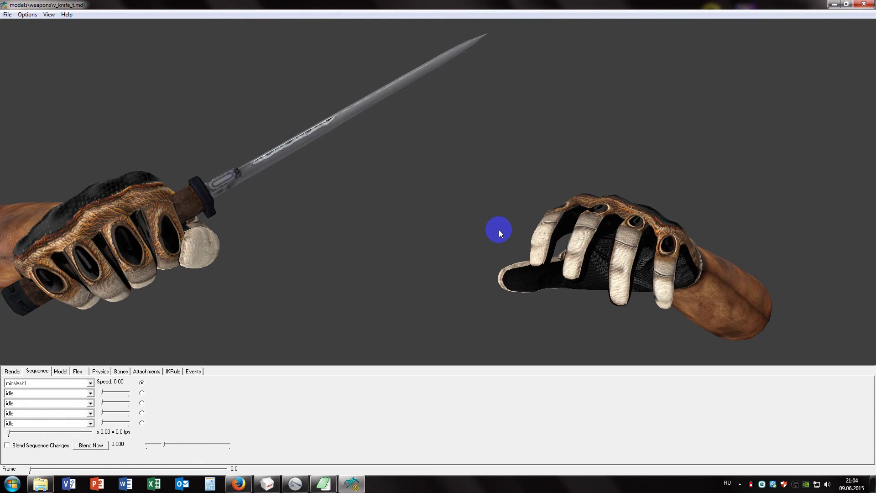
{"action": "mouse_move", "coordinate": [464, 220]}
{"action": "left_mouse_down"}
{"action": "mouse_move", "coordinate": [463, 228]}
{"action": "mouse_move", "coordinate": [477, 221]}
{"action": "mouse_move", "coordinate": [461, 224]}
{"action": "left_mouse_up"}
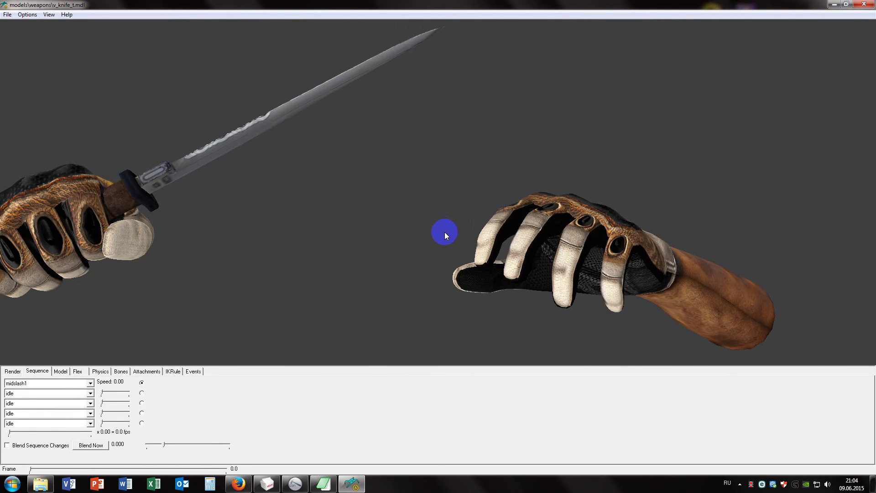
{"action": "left_click", "coordinate": [20, 16]}
{"action": "left_click", "coordinate": [53, 78]}
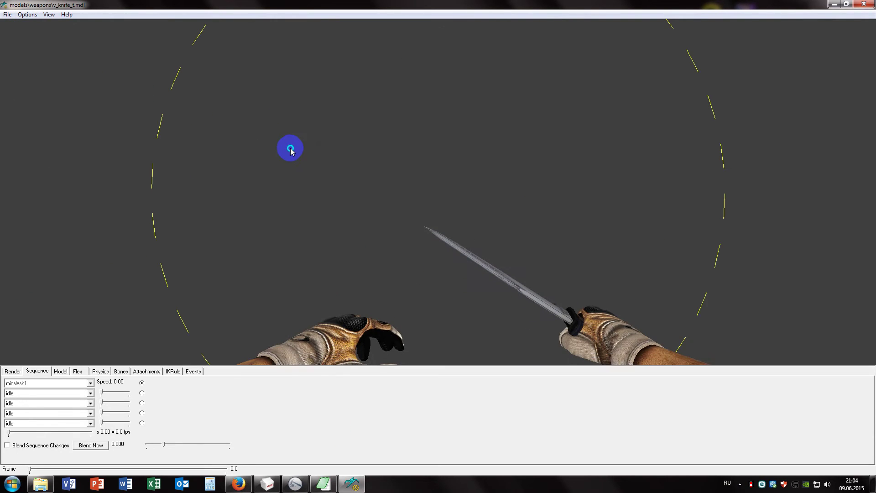
{"action": "left_click", "coordinate": [291, 149]}
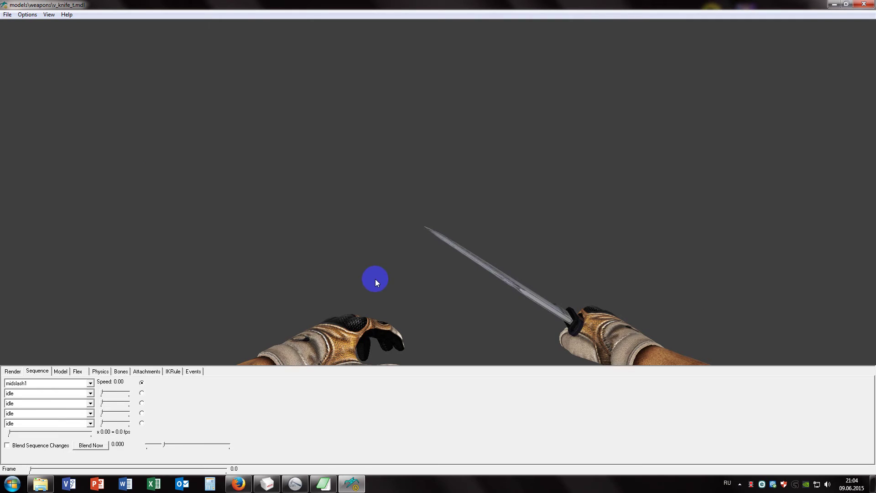
Open Batch Compiler Pro from the SDK launcher again and set up the Compile Models preset with v_knife_t.qc.
{"action": "left_click", "coordinate": [295, 483]}
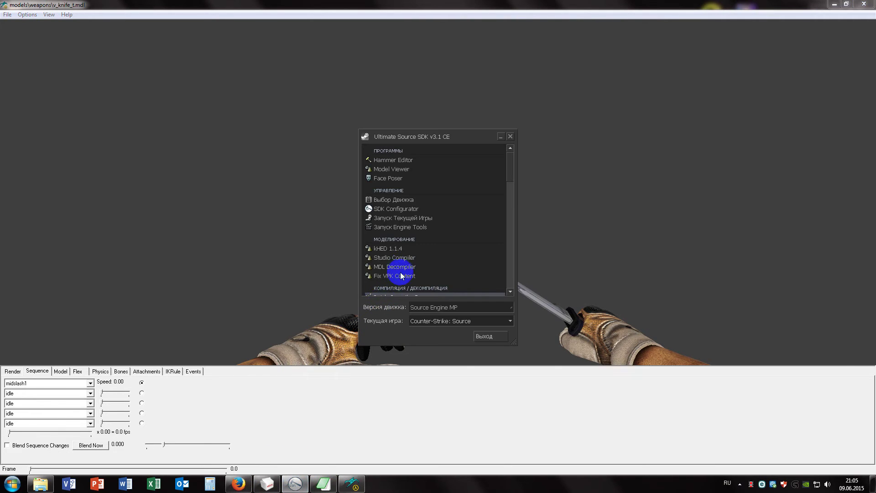
{"action": "left_click", "coordinate": [400, 294]}
{"action": "scroll", "coordinate": [401, 265], "scroll_direction": "down", "scroll_amount": 2}
{"action": "left_click", "coordinate": [401, 242]}
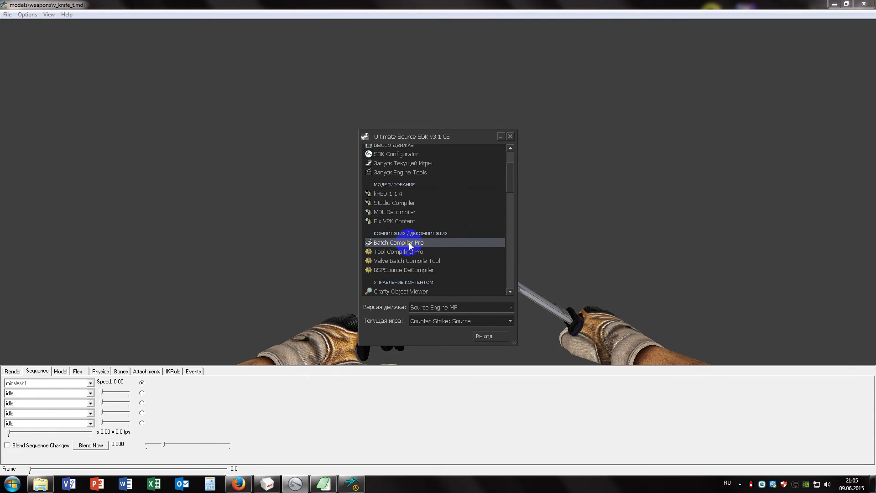
{"action": "left_click", "coordinate": [242, 54]}
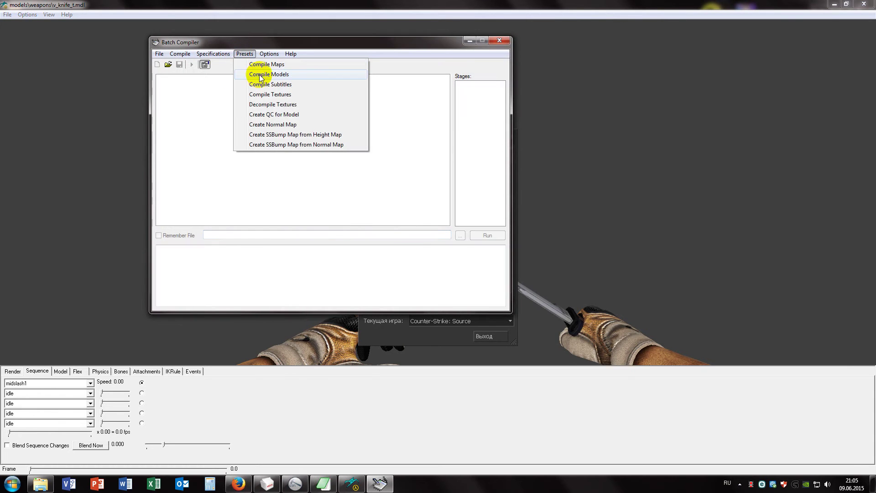
{"action": "left_click", "coordinate": [269, 74]}
{"action": "left_click", "coordinate": [457, 237]}
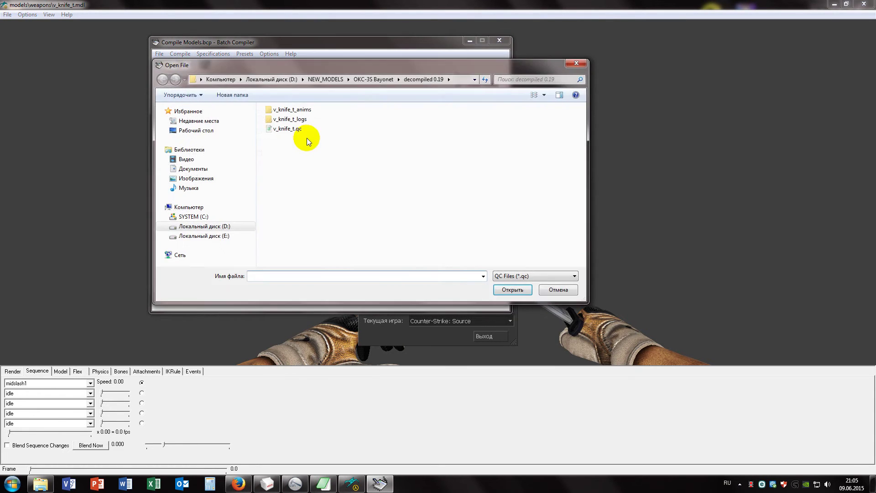
{"action": "double_click", "coordinate": [290, 128]}
Run the compile of v_knife_t.qc, dismiss the console and close the compiler, discarding its settings.
{"action": "left_click", "coordinate": [487, 234]}
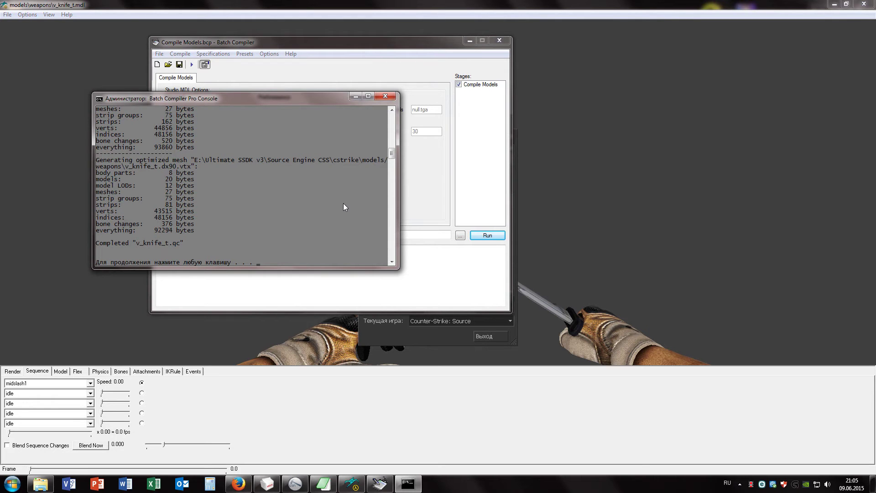
{"action": "key", "text": "Return"}
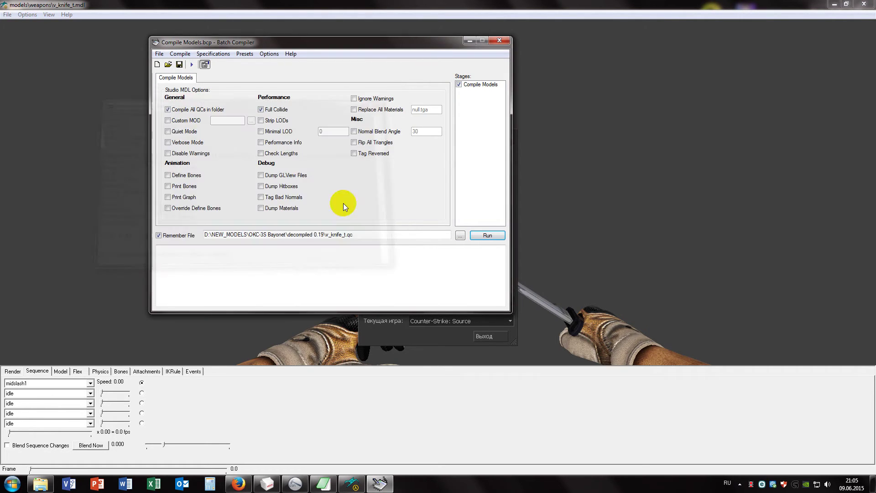
{"action": "left_click", "coordinate": [499, 40]}
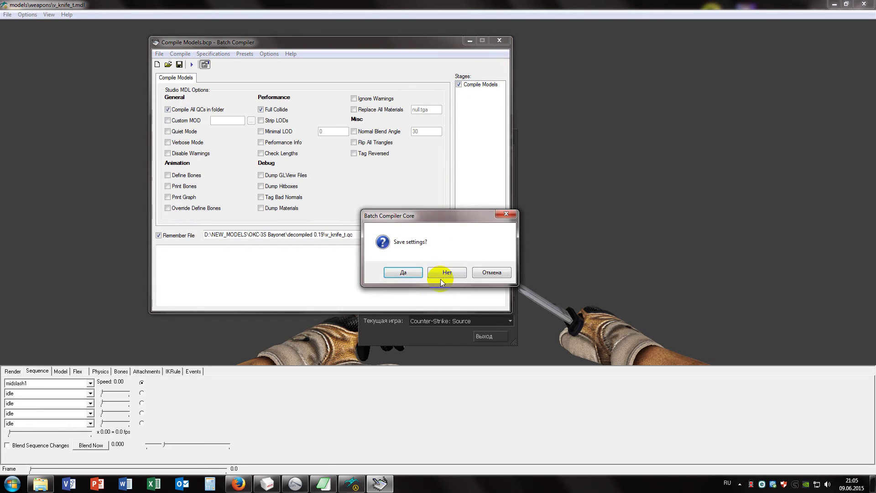
{"action": "left_click", "coordinate": [431, 272]}
Replace the old Model Viewer with a freshly launched, maximized one and load the recent v_knife_t.mdl to view the hands and bayonet.
{"action": "scroll", "coordinate": [388, 179], "scroll_direction": "up", "scroll_amount": 2}
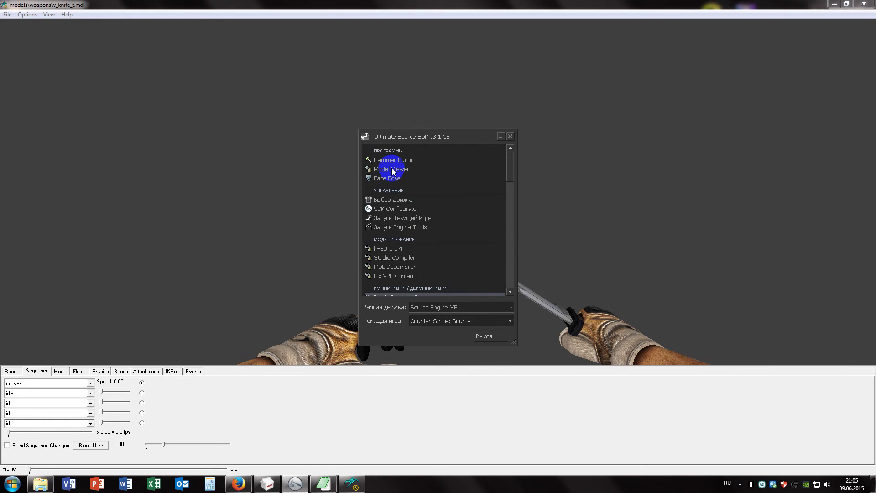
{"action": "double_click", "coordinate": [391, 167]}
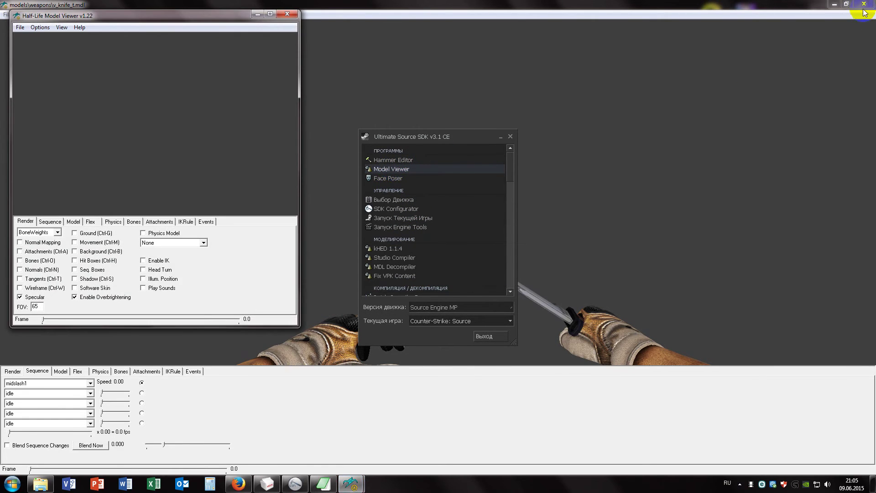
{"action": "left_click", "coordinate": [863, 6]}
{"action": "left_click", "coordinate": [20, 28]}
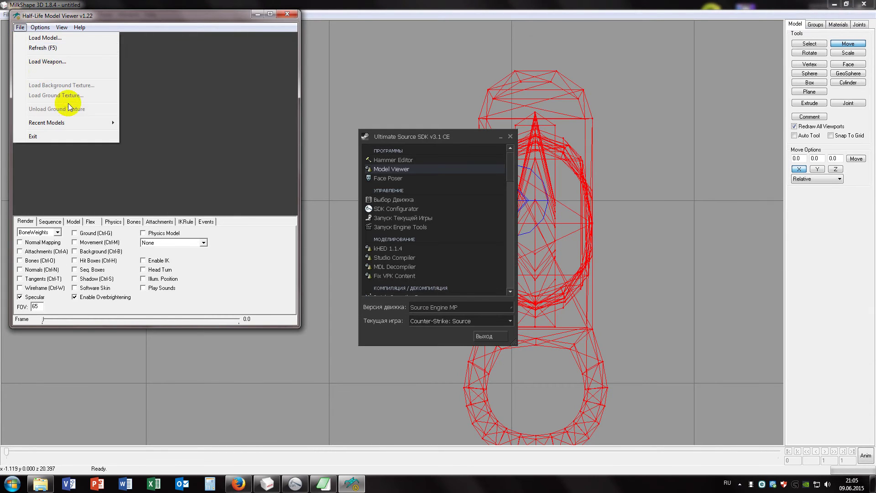
{"action": "mouse_move", "coordinate": [76, 122]}
{"action": "left_click", "coordinate": [143, 126]}
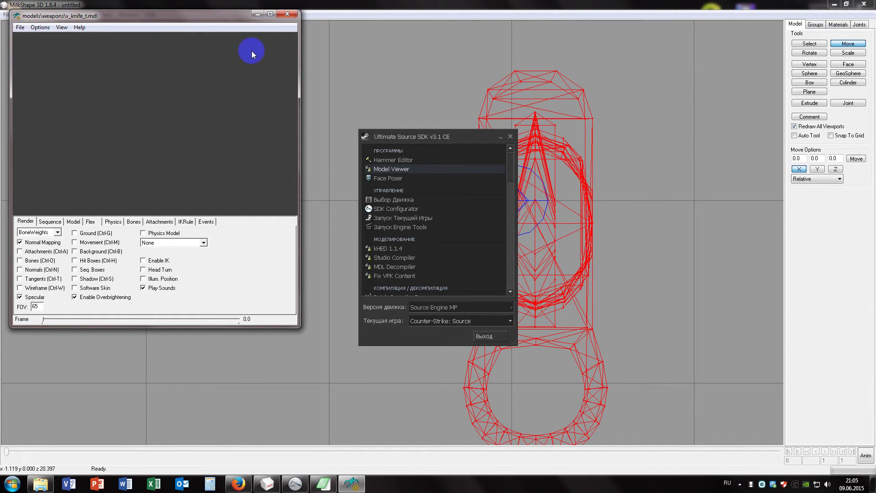
{"action": "left_click", "coordinate": [270, 14]}
{"action": "right_click_drag", "start_coordinate": [349, 176], "coordinate": [349, 179]}
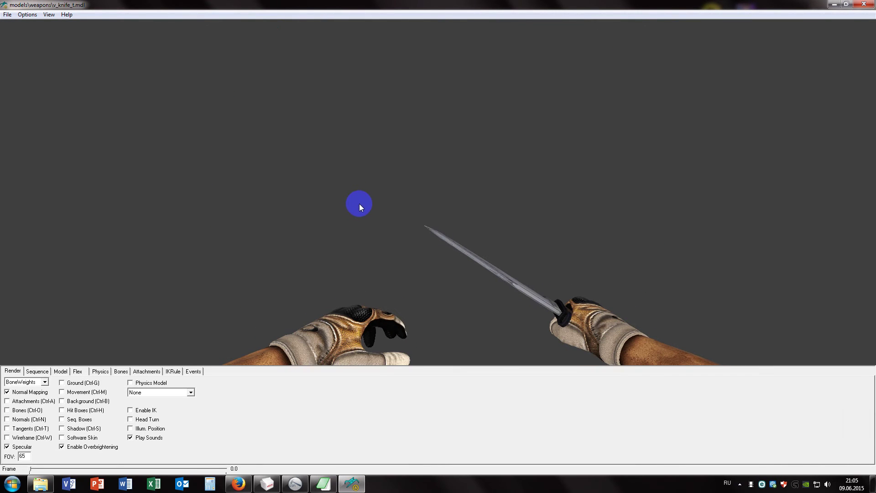
{"action": "right_click_drag", "start_coordinate": [355, 214], "coordinate": [351, 219]}
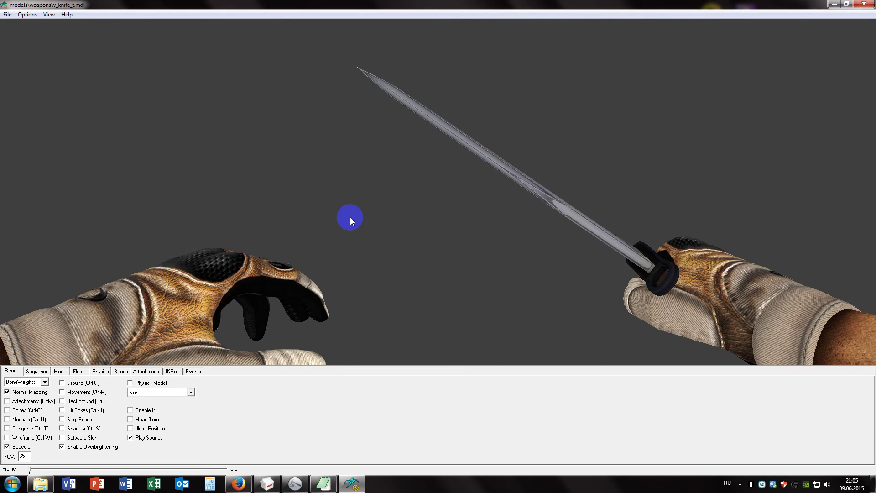
Close the model viewer, return to MilkShape 3D and restore the four-viewport layout to examine the bayonet and both hands.
{"action": "right_click_drag", "start_coordinate": [350, 220], "coordinate": [789, 53]}
{"action": "left_click", "coordinate": [864, 4]}
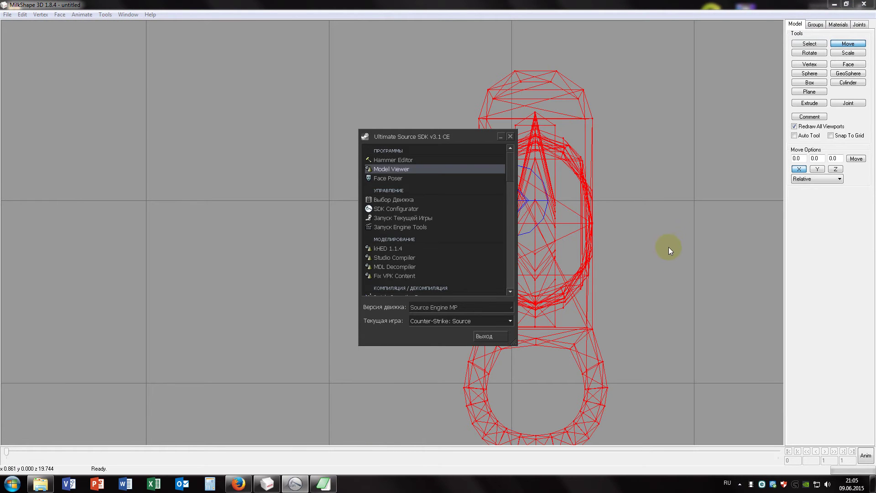
{"action": "left_click", "coordinate": [664, 247]}
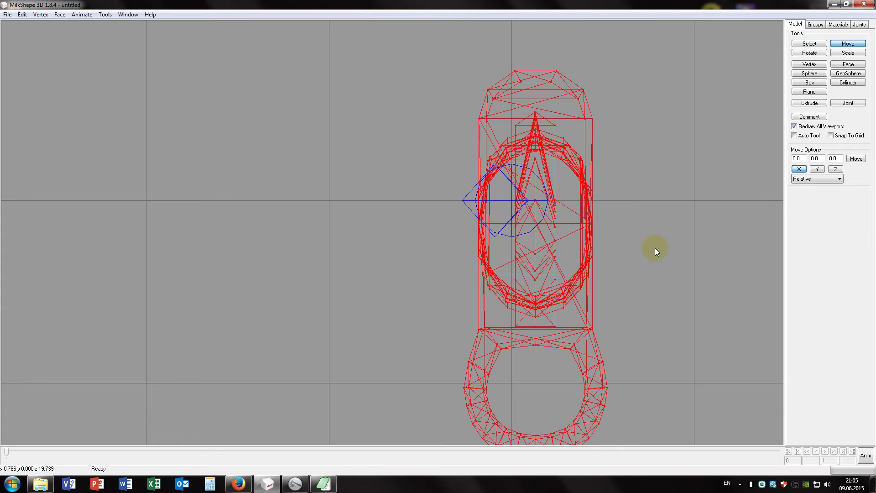
{"action": "key", "text": "space"}
{"action": "left_click_drag", "start_coordinate": [634, 268], "coordinate": [661, 269]}
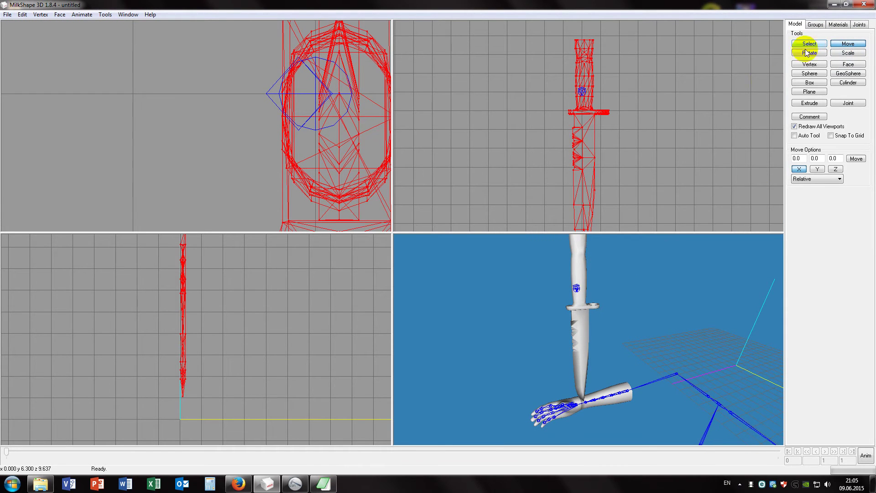
{"action": "left_click_drag", "start_coordinate": [602, 280], "coordinate": [584, 314]}
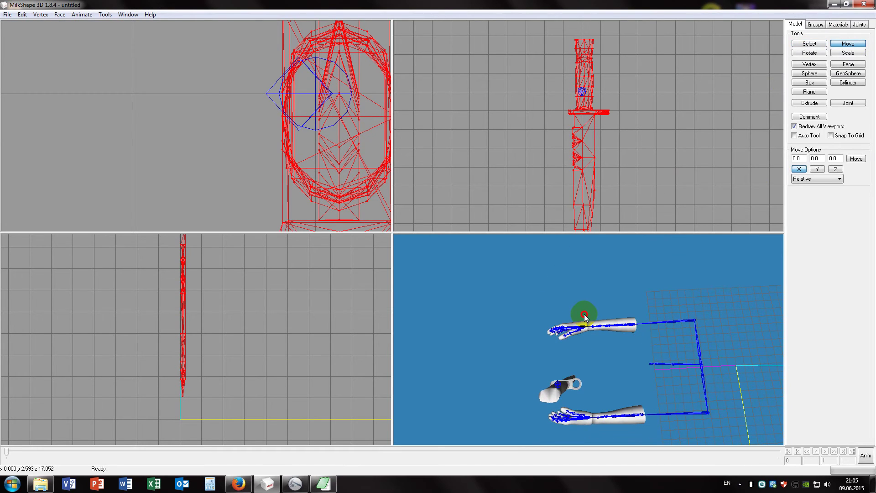
Select only the handle group of the bayonet, leaving the blade group unselected.
{"action": "left_click", "coordinate": [808, 43]}
{"action": "left_click", "coordinate": [815, 24]}
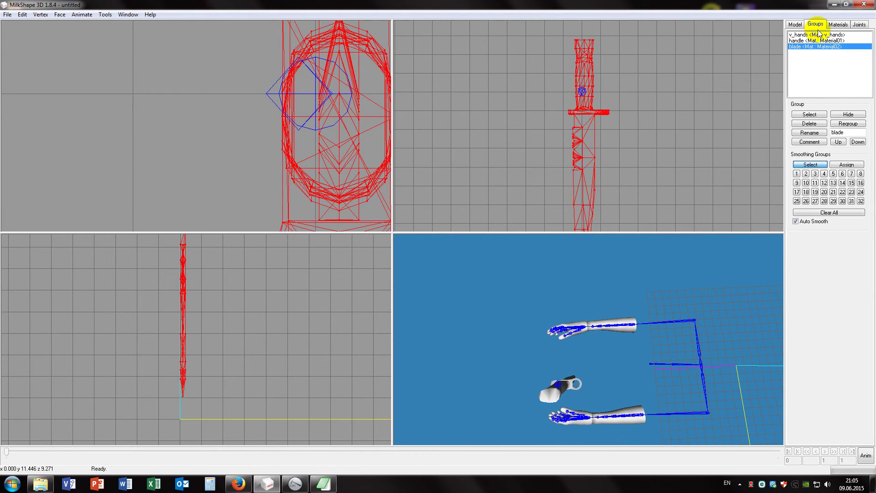
{"action": "double_click", "coordinate": [797, 47]}
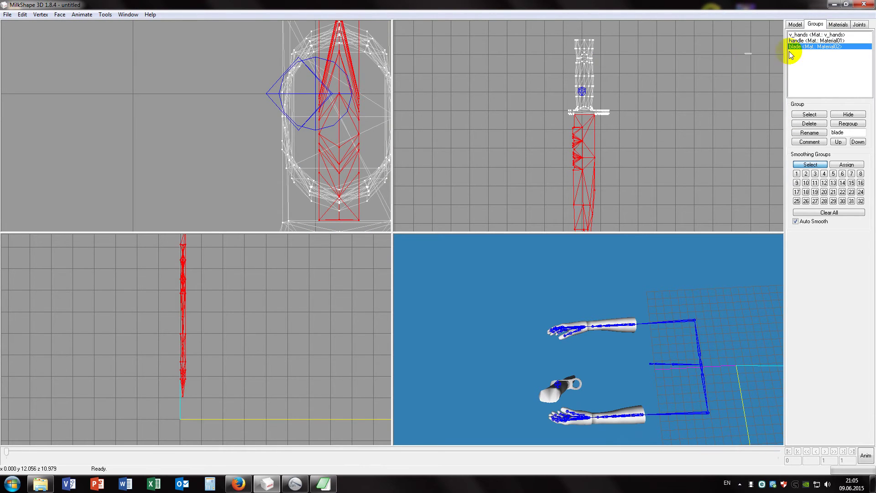
{"action": "double_click", "coordinate": [798, 40]}
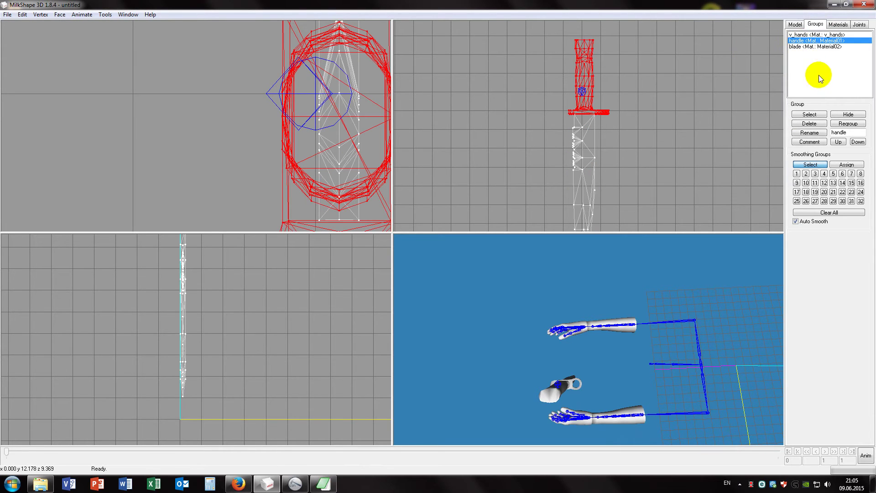
Set up the Scale tool with factors of 1.01 for X, Y and Z about the centre of mass.
{"action": "left_click", "coordinate": [794, 25]}
{"action": "left_click", "coordinate": [847, 52]}
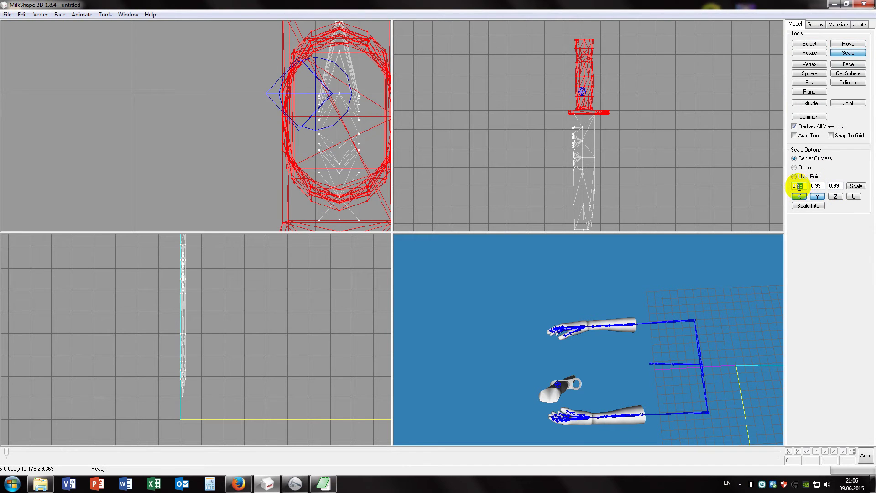
{"action": "type", "text": "01"}
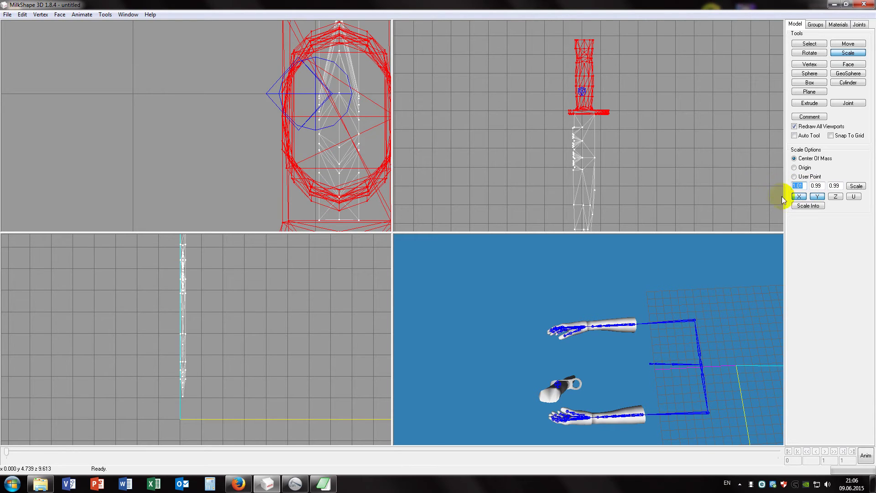
{"action": "key", "text": "Tab"}
{"action": "type", "text": "1.01"}
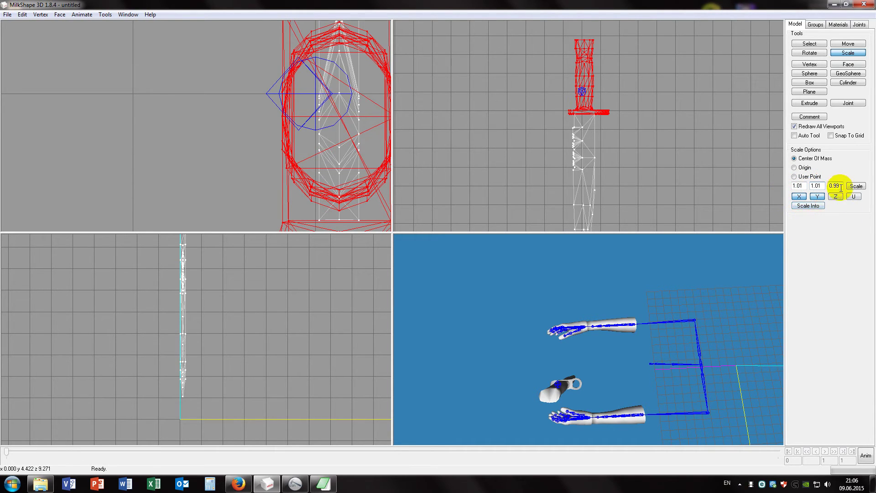
{"action": "key", "text": "Tab"}
{"action": "type", "text": "1.01"}
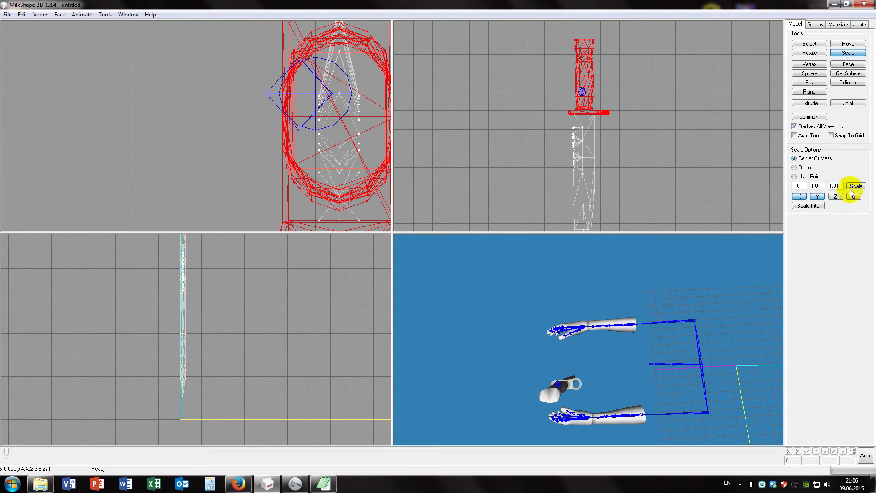
Try scaling the handle by 1.01 on all three axes, check it in 3D and undo the scaling.
{"action": "left_click", "coordinate": [856, 187]}
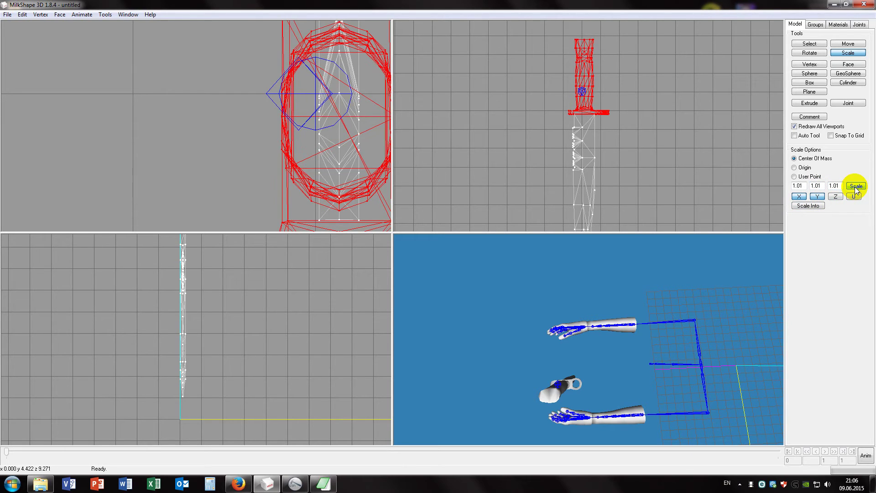
{"action": "left_click", "coordinate": [855, 187]}
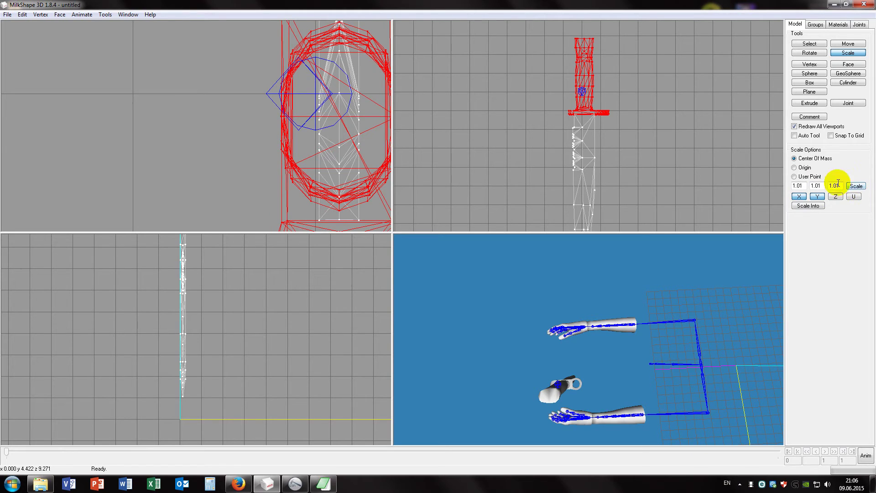
{"action": "left_click_drag", "start_coordinate": [620, 337], "coordinate": [618, 302]}
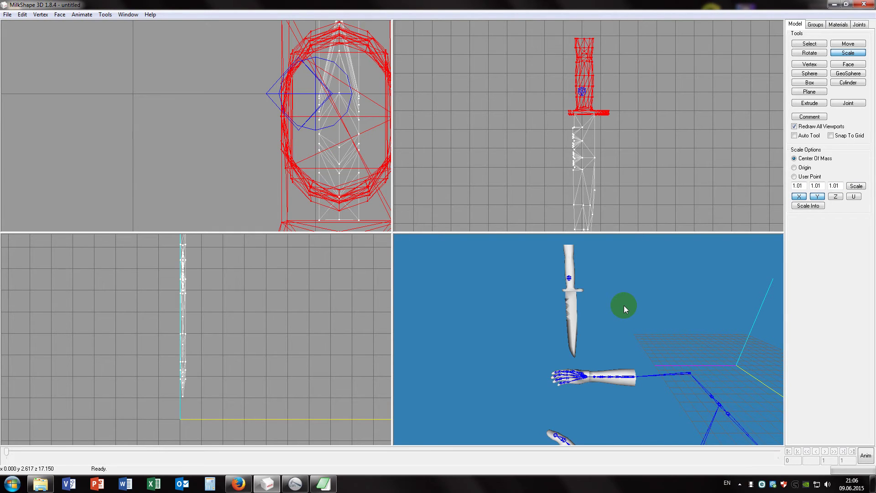
{"action": "key", "text": "ctrl+z"}
{"action": "key", "text": "ctrl+z"}
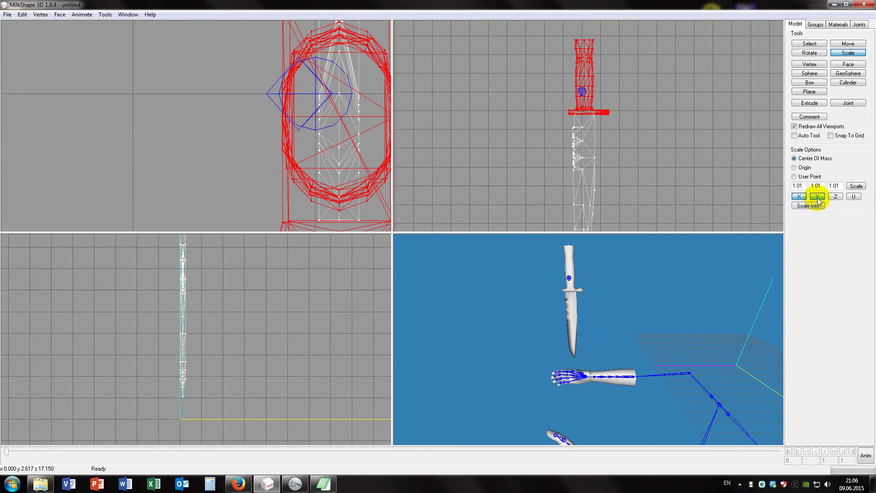
Thicken the handle by scaling it by 1.01 along X and Z only, leaving out the Y axis.
{"action": "left_click", "coordinate": [854, 197]}
{"action": "left_click", "coordinate": [856, 187]}
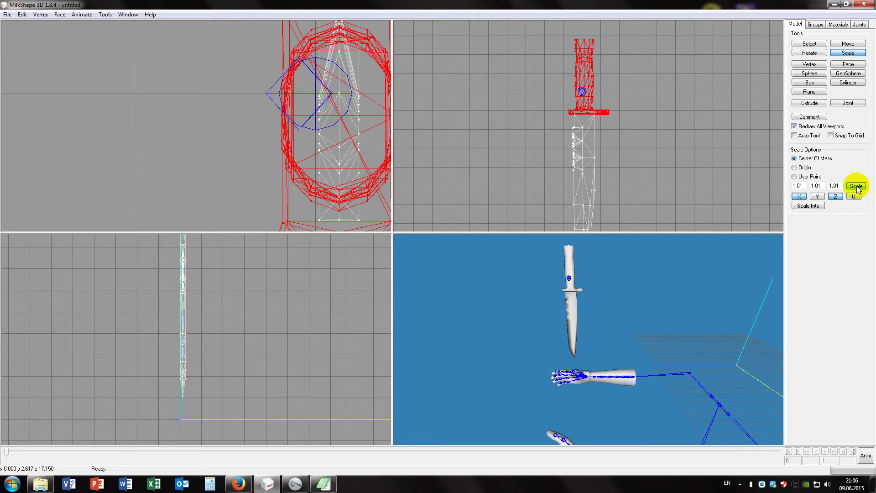
{"action": "left_click", "coordinate": [856, 186]}
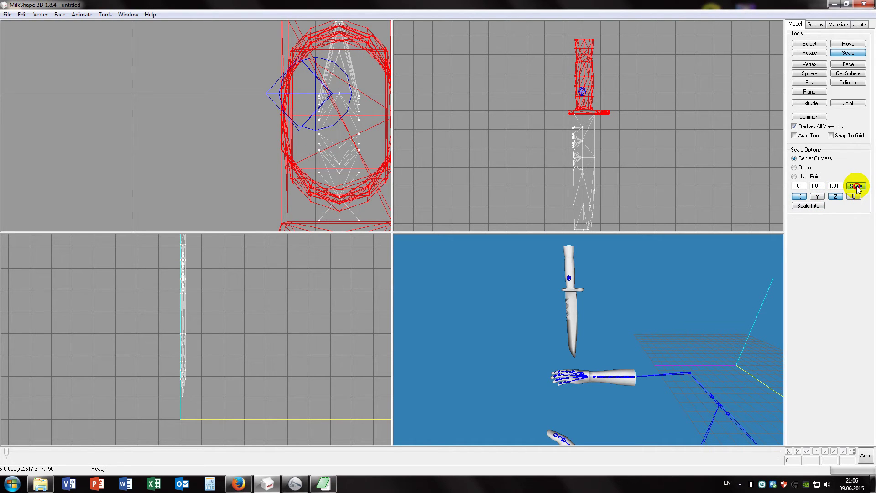
{"action": "left_click", "coordinate": [855, 187]}
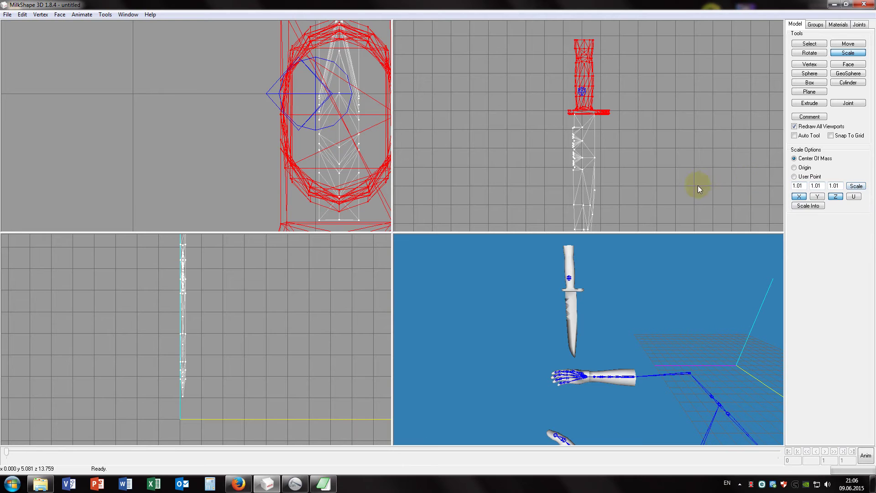
Enlarge the side view and move the handle slightly along Z, with X and Z movement enabled, to align it with the blade.
{"action": "key", "text": "shift+Return"}
{"action": "left_click_drag", "start_coordinate": [576, 224], "coordinate": [551, 172], "text": "shift"}
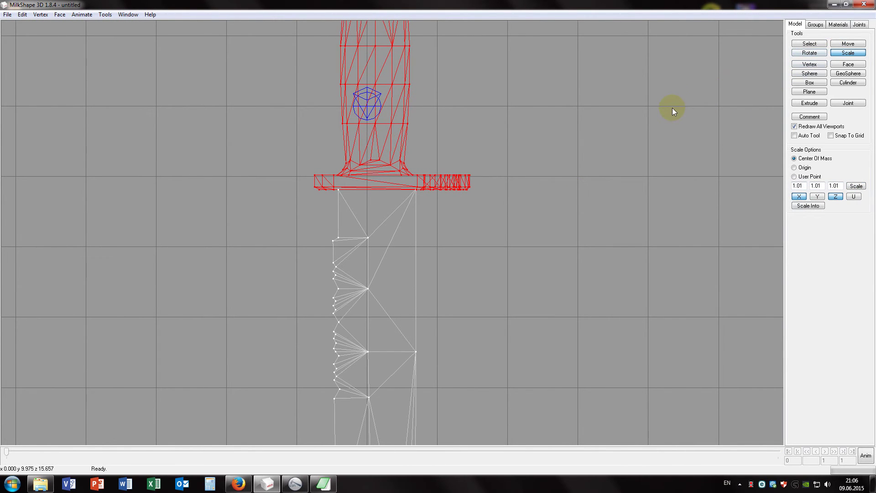
{"action": "left_click", "coordinate": [847, 44]}
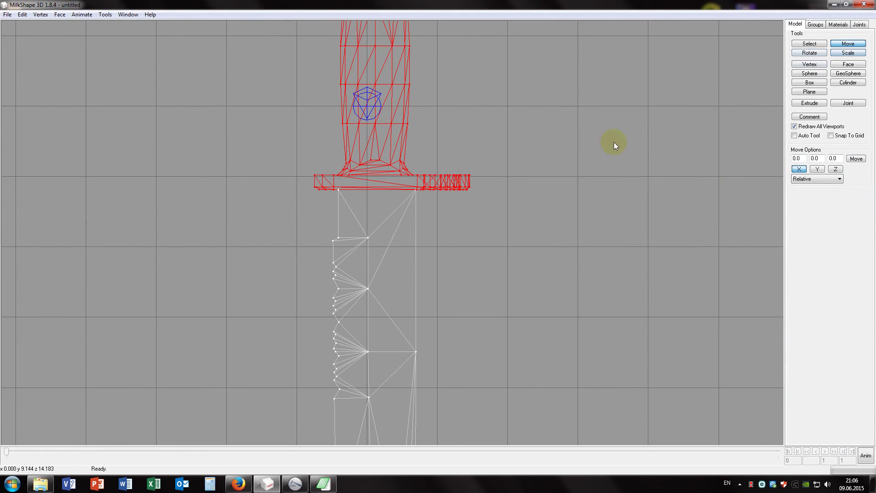
{"action": "left_click", "coordinate": [835, 169]}
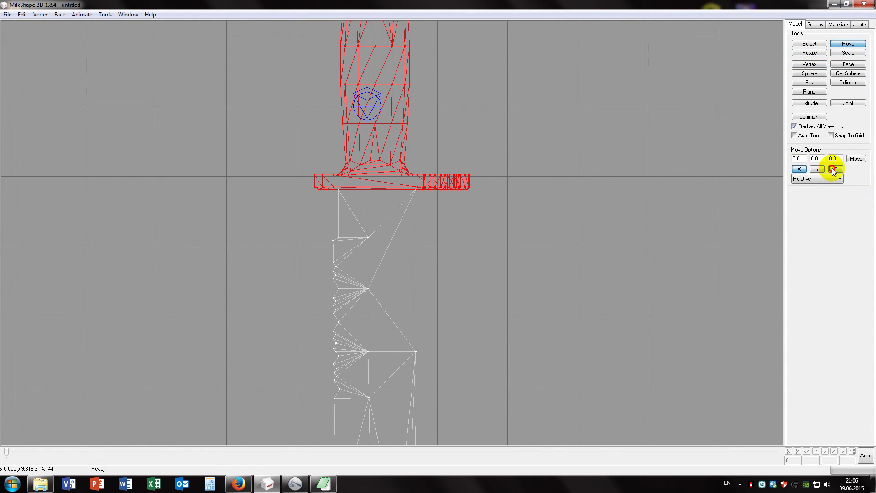
{"action": "left_click_drag", "start_coordinate": [405, 144], "coordinate": [396, 140]}
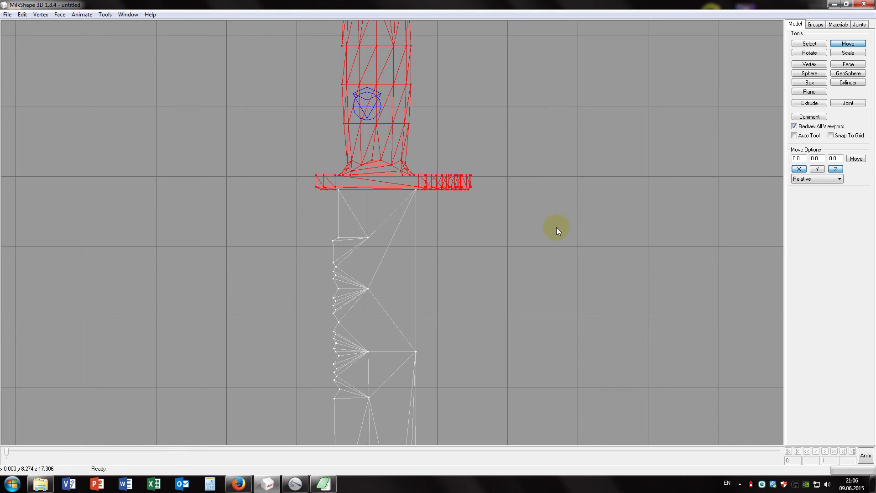
Export the adjusted model as Half-Life SMD, overwriting 1.smd in the decompiled 0.19 folder.
{"action": "scroll", "coordinate": [556, 227], "scroll_direction": "down", "scroll_amount": 5}
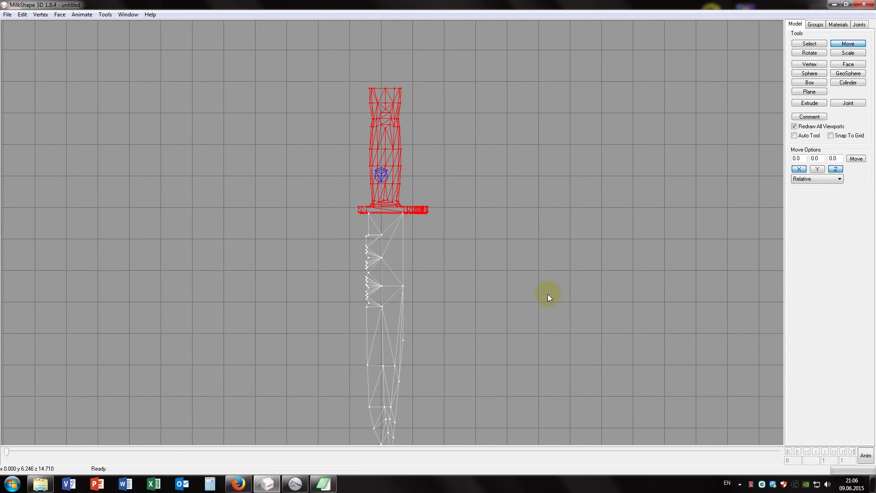
{"action": "key", "text": "space"}
{"action": "left_click_drag", "start_coordinate": [561, 319], "coordinate": [591, 326]}
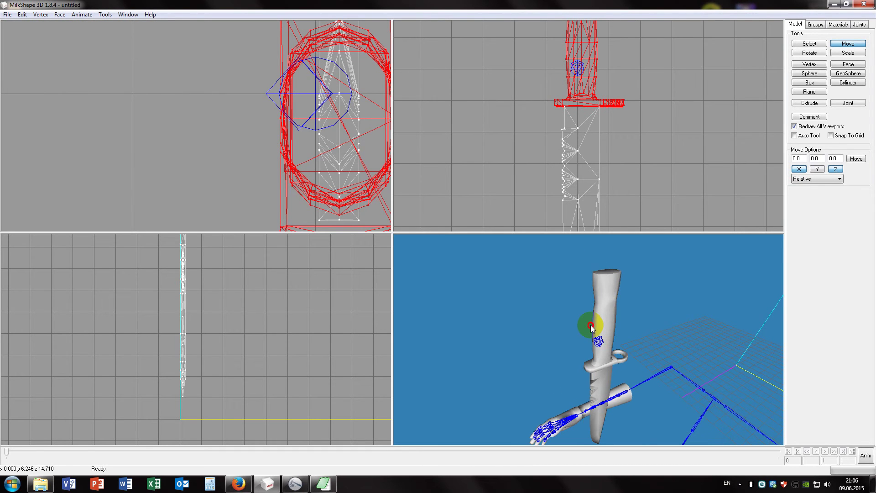
{"action": "left_click", "coordinate": [9, 14]}
{"action": "mouse_move", "coordinate": [62, 88]}
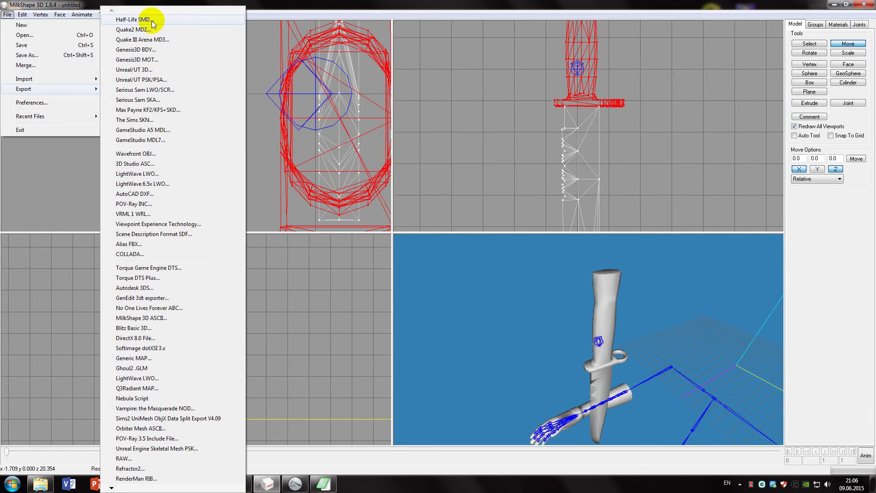
{"action": "left_click", "coordinate": [137, 19]}
{"action": "double_click", "coordinate": [159, 89]}
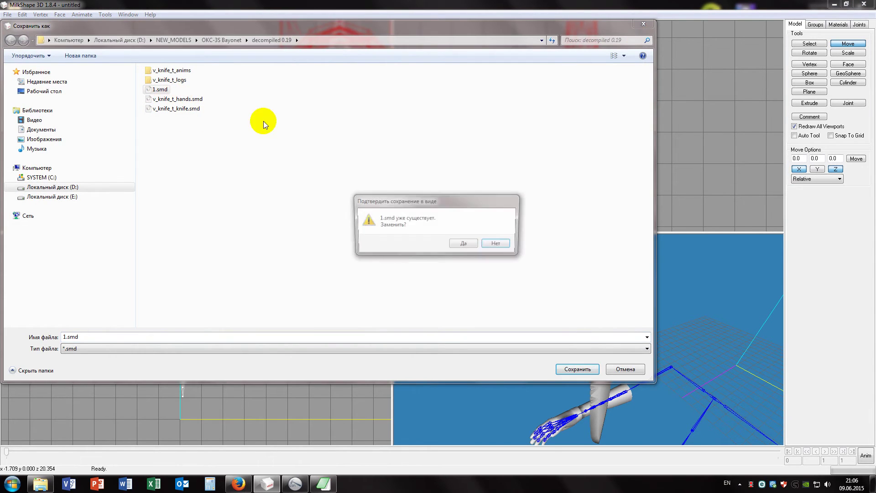
{"action": "left_click", "coordinate": [461, 243]}
{"action": "left_click", "coordinate": [444, 273]}
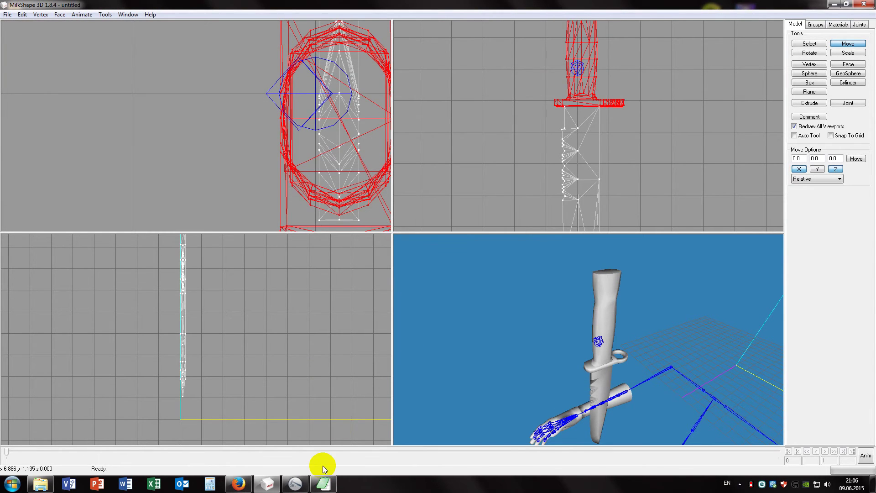
Switch to the SDK launcher, start Batch Compiler Pro and load the Compile Models preset with v_knife_t.qc.
{"action": "left_click", "coordinate": [267, 483]}
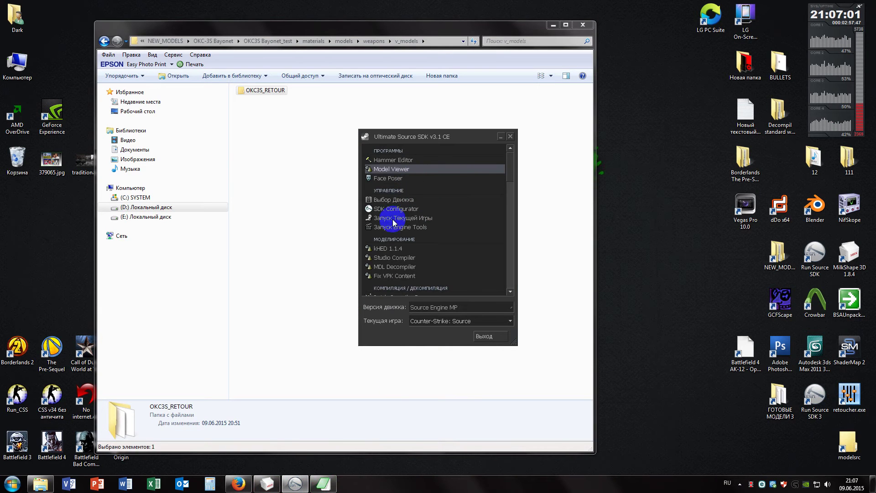
{"action": "scroll", "coordinate": [393, 222], "scroll_direction": "down", "scroll_amount": 3}
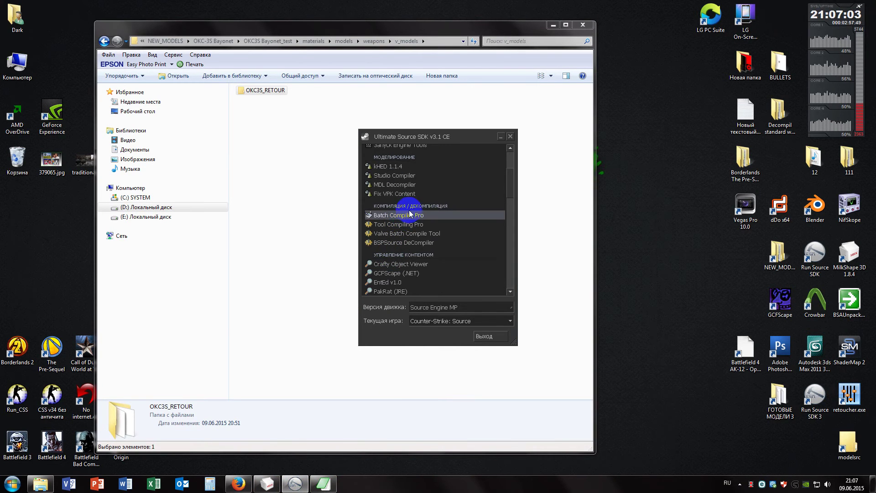
{"action": "left_click", "coordinate": [409, 215]}
{"action": "left_click", "coordinate": [244, 54]}
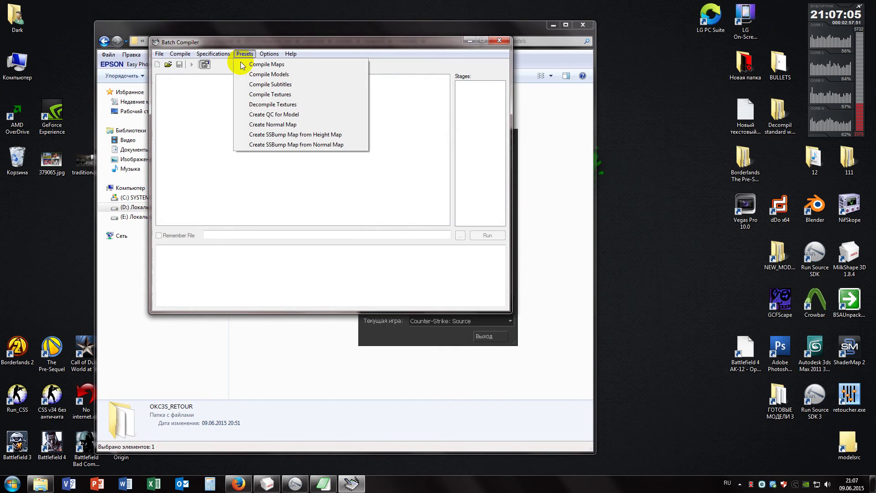
{"action": "left_click", "coordinate": [262, 74]}
{"action": "left_click", "coordinate": [459, 234]}
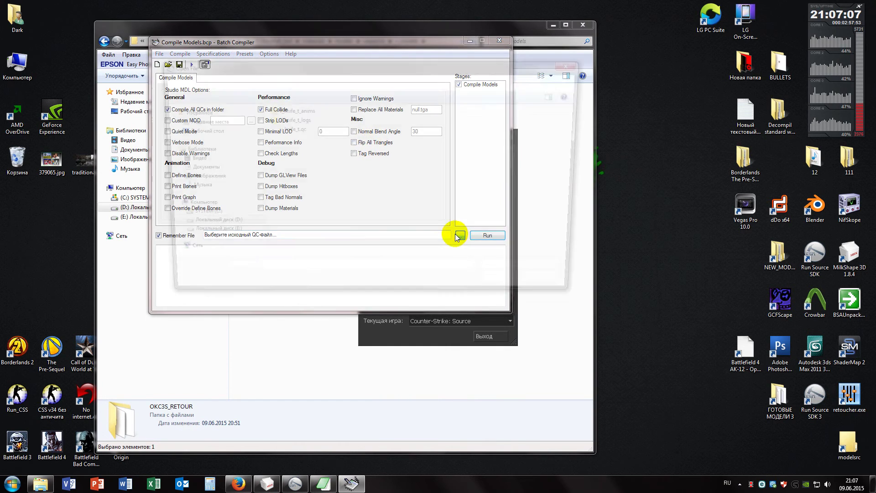
{"action": "double_click", "coordinate": [287, 129]}
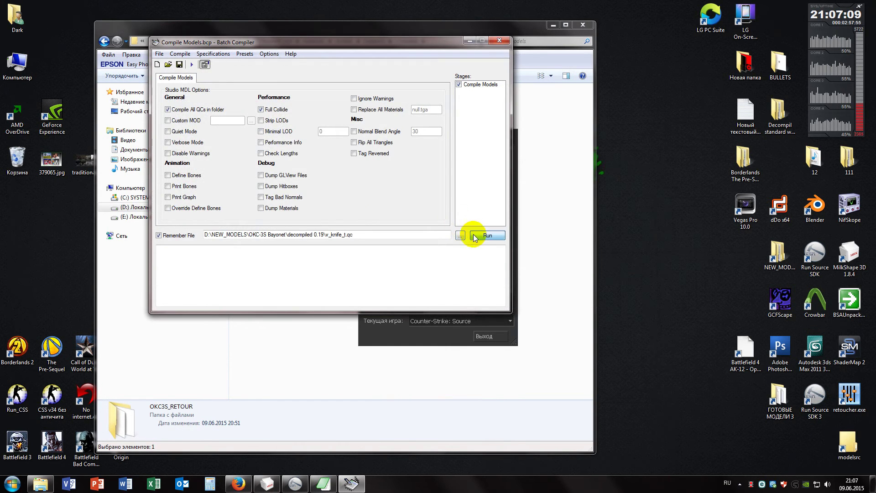
Compile v_knife_t.qc, dismiss the finished console and close Batch Compiler without saving its settings.
{"action": "left_click", "coordinate": [475, 236]}
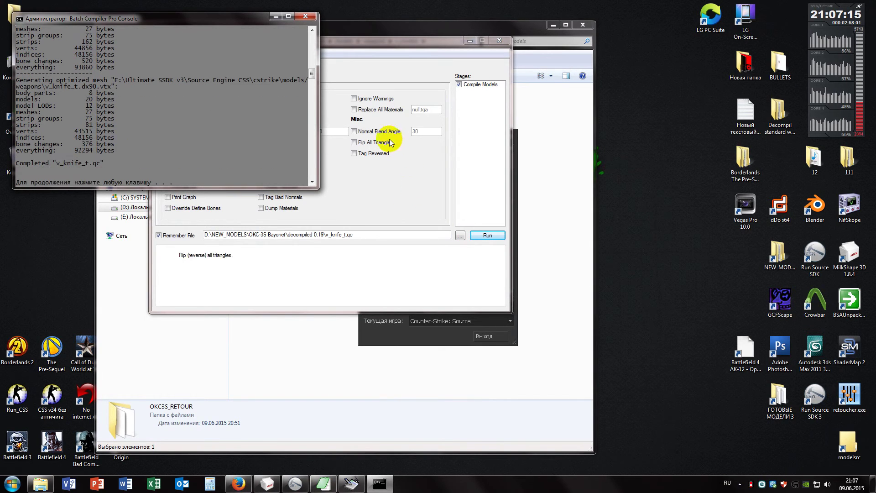
{"action": "key", "text": "Return"}
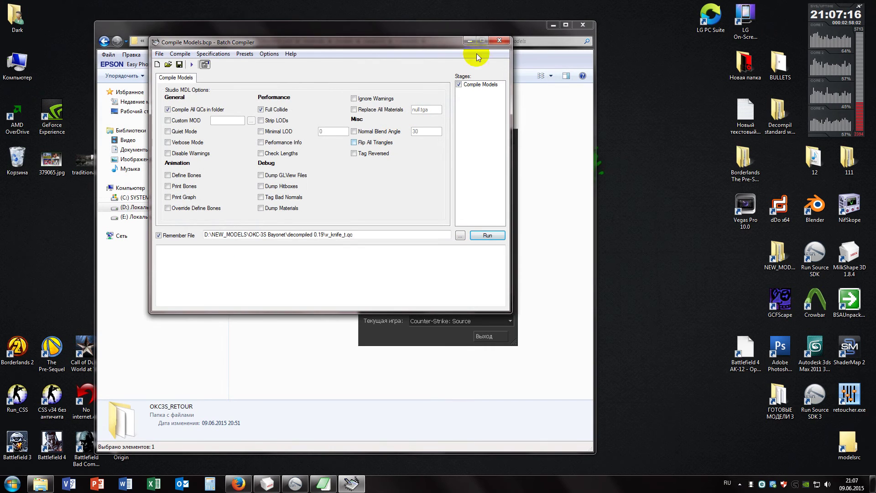
{"action": "left_click", "coordinate": [499, 40]}
{"action": "left_click", "coordinate": [447, 273]}
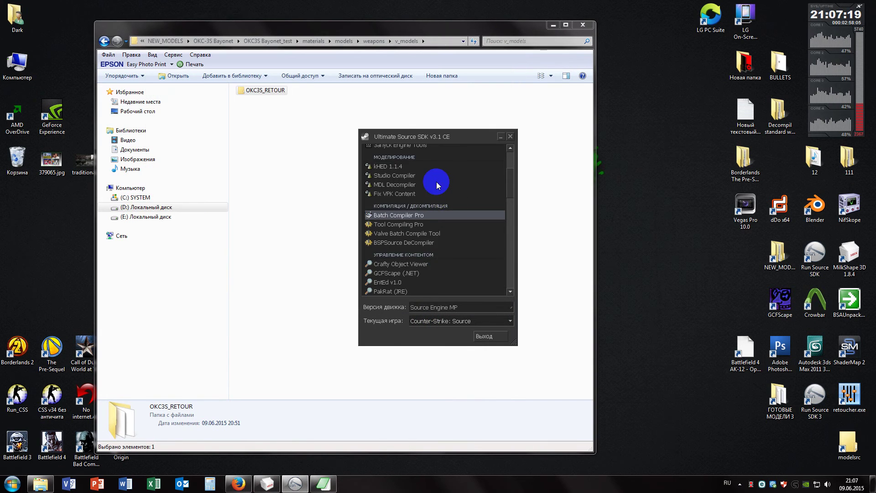
Start Model Viewer from the SDK launcher and load the recently used v_knife_t.mdl model.
{"action": "scroll", "coordinate": [431, 187], "scroll_direction": "up", "scroll_amount": 5}
{"action": "double_click", "coordinate": [415, 173]}
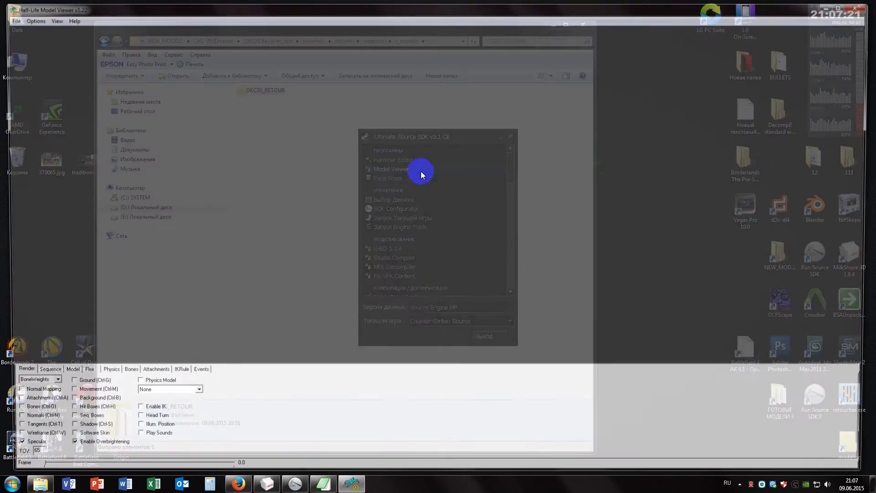
{"action": "left_click", "coordinate": [4, 19]}
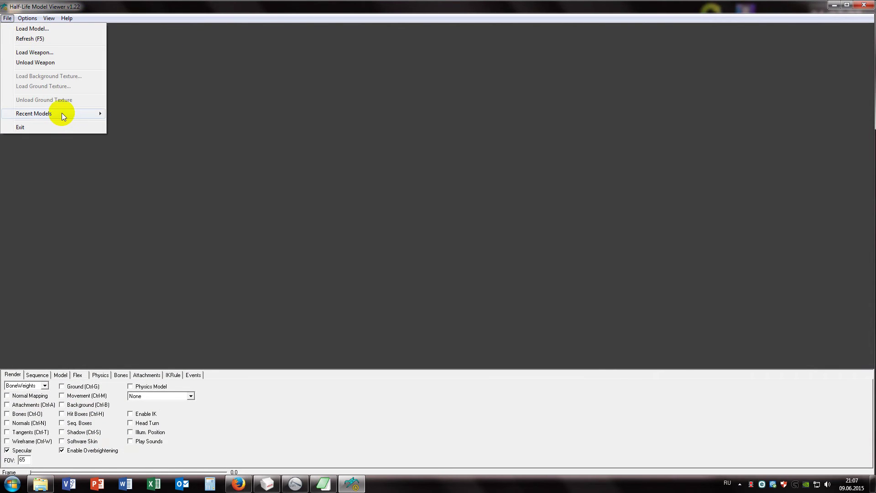
{"action": "mouse_move", "coordinate": [62, 114]}
{"action": "left_click", "coordinate": [162, 114]}
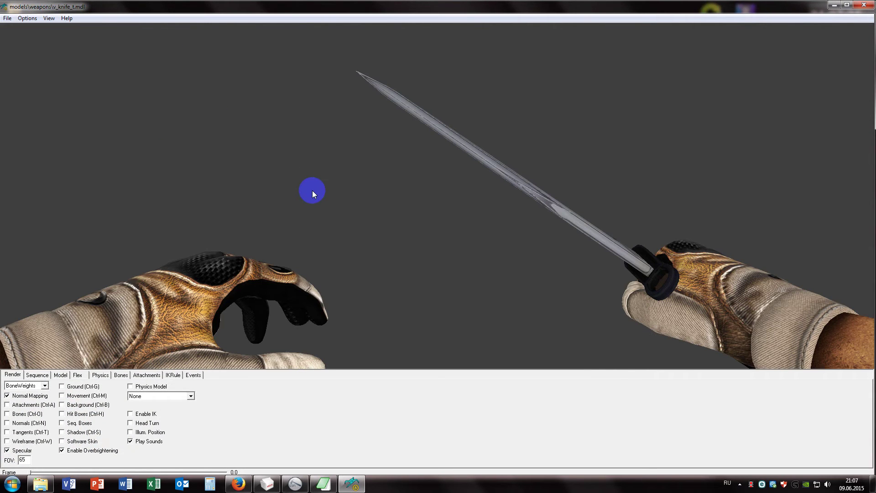
Frame both hands and the bayonet in first-person position and play the draw sequence at x 1.00 speed.
{"action": "left_click_drag", "start_coordinate": [312, 190], "coordinate": [313, 198]}
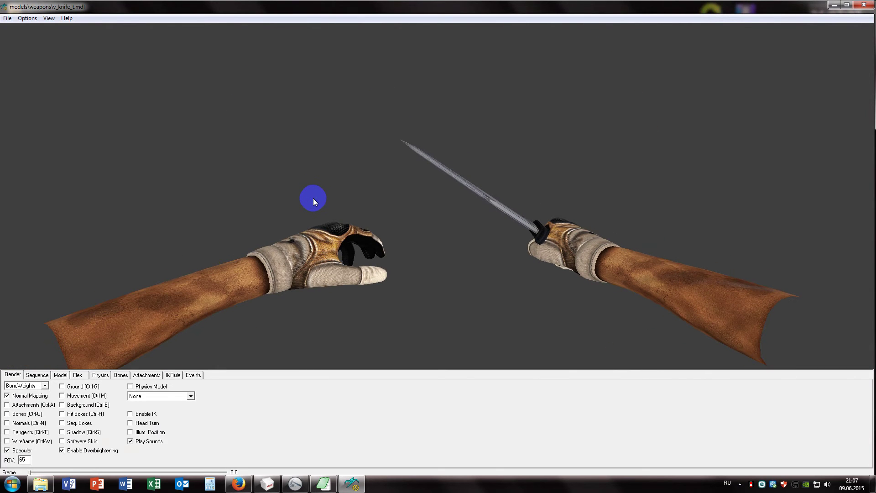
{"action": "left_click", "coordinate": [27, 18]}
{"action": "left_click", "coordinate": [55, 81]}
{"action": "left_click_drag", "start_coordinate": [59, 86], "coordinate": [444, 235]}
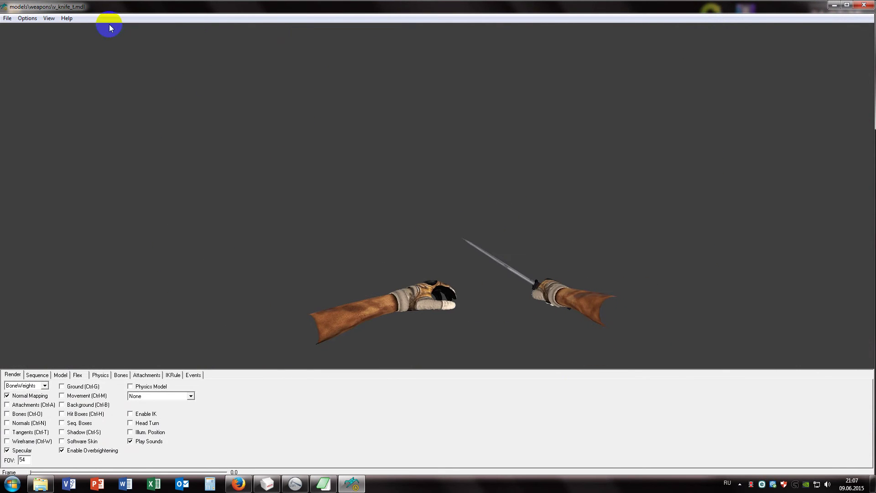
{"action": "left_click", "coordinate": [28, 19]}
{"action": "left_click", "coordinate": [59, 78]}
{"action": "left_click_drag", "start_coordinate": [108, 102], "coordinate": [143, 242]}
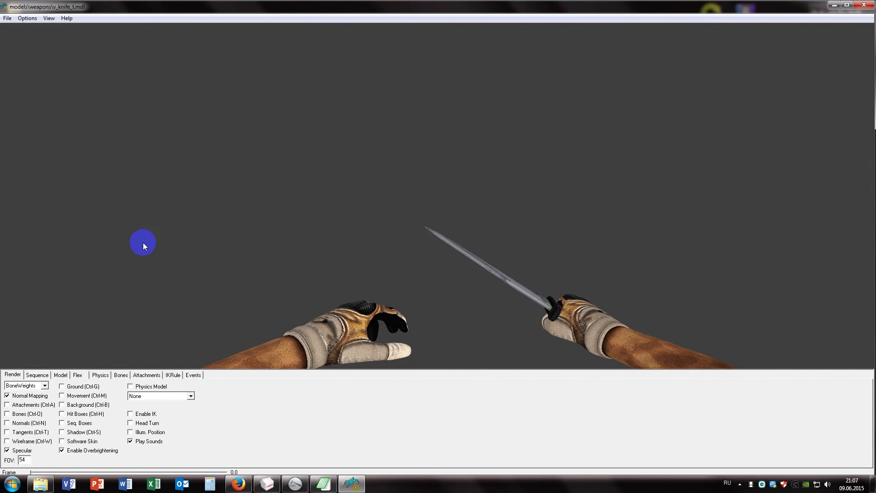
{"action": "left_click", "coordinate": [38, 374]}
{"action": "left_click", "coordinate": [90, 387]}
{"action": "left_click", "coordinate": [50, 395]}
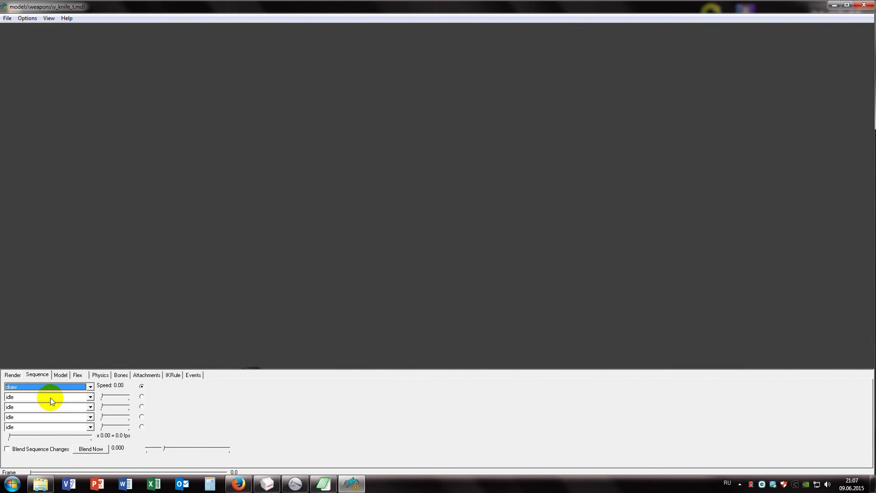
{"action": "left_click_drag", "start_coordinate": [9, 436], "coordinate": [130, 437]}
Play the idle, midslash1, midslash2, stab and stab_miss sequences to examine the grip in each animation.
{"action": "left_click", "coordinate": [89, 386]}
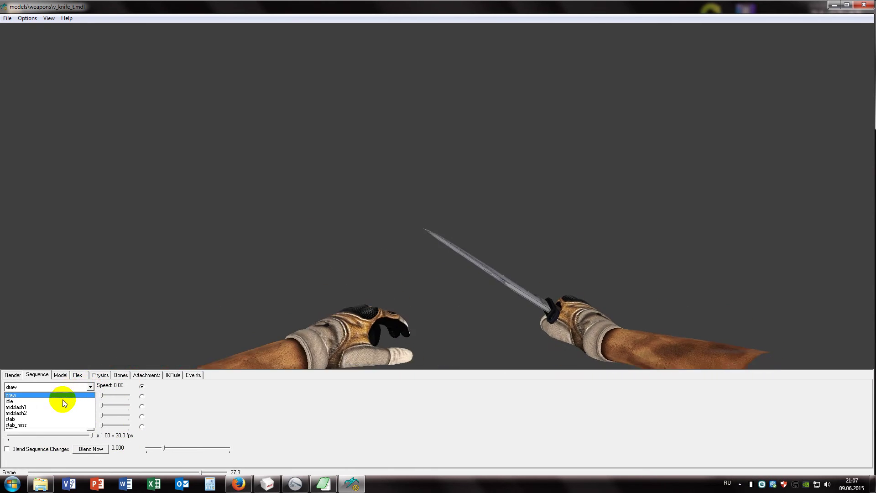
{"action": "left_click", "coordinate": [63, 395]}
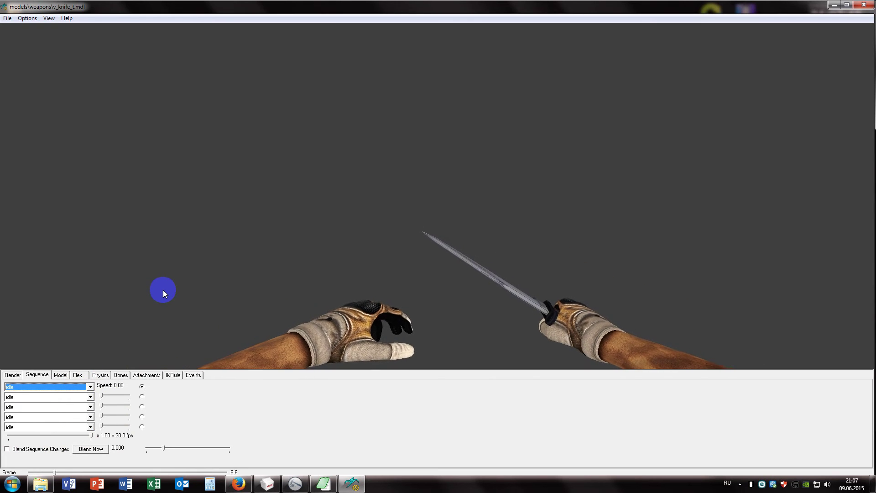
{"action": "key", "text": "Down"}
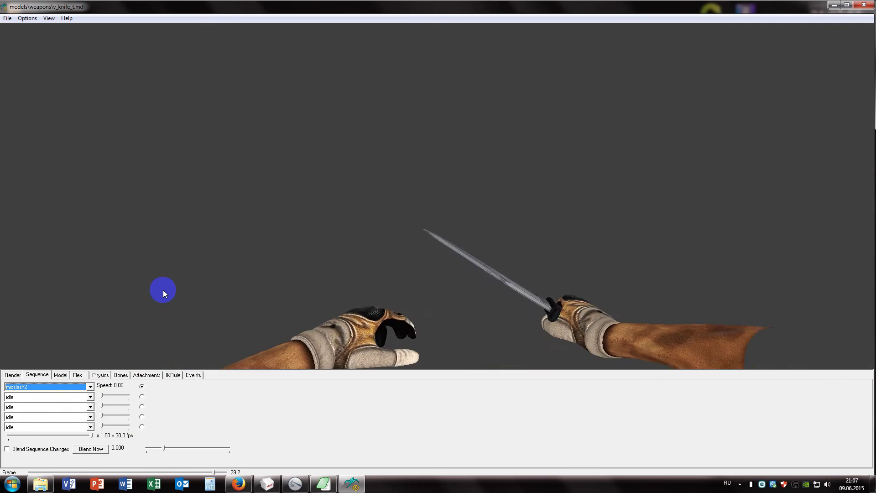
{"action": "key", "text": "Down"}
{"action": "key", "text": "Down"}
{"action": "key", "text": "Down"}
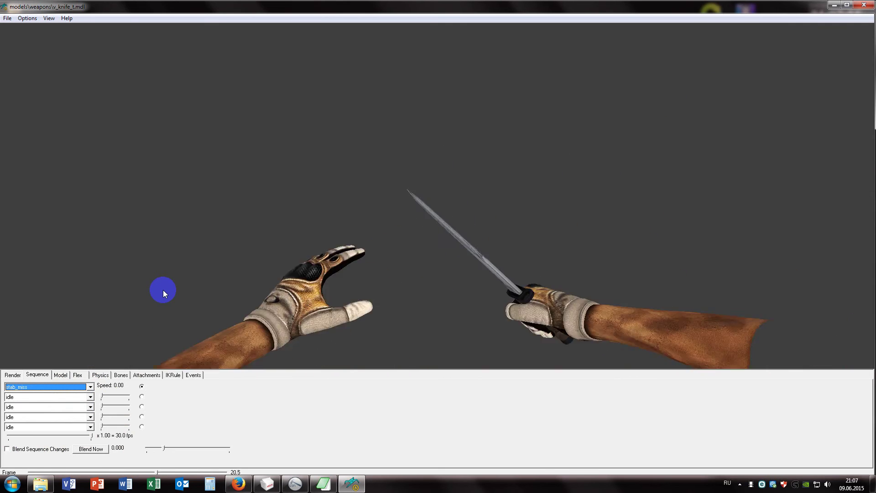
Slow the stab_miss sequence to x 0.13 speed to inspect the grip, and close the viewer and SDK launcher.
{"action": "left_click_drag", "start_coordinate": [82, 434], "coordinate": [20, 437]}
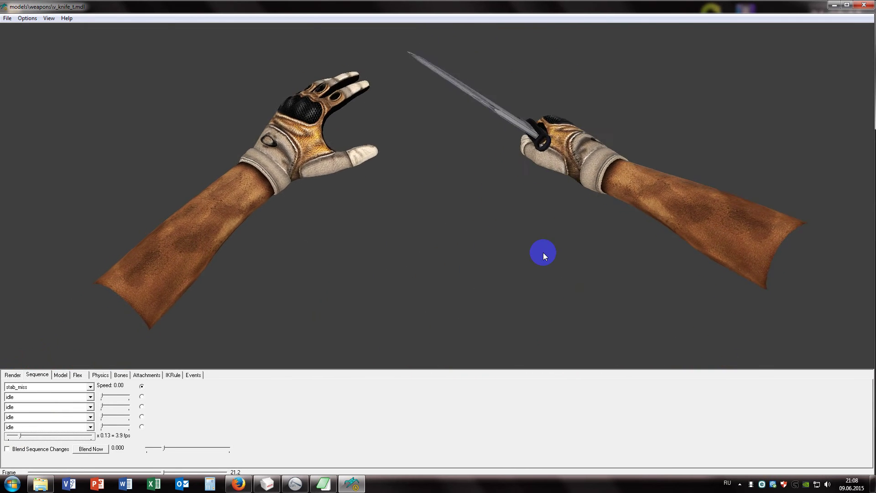
{"action": "left_click", "coordinate": [862, 6]}
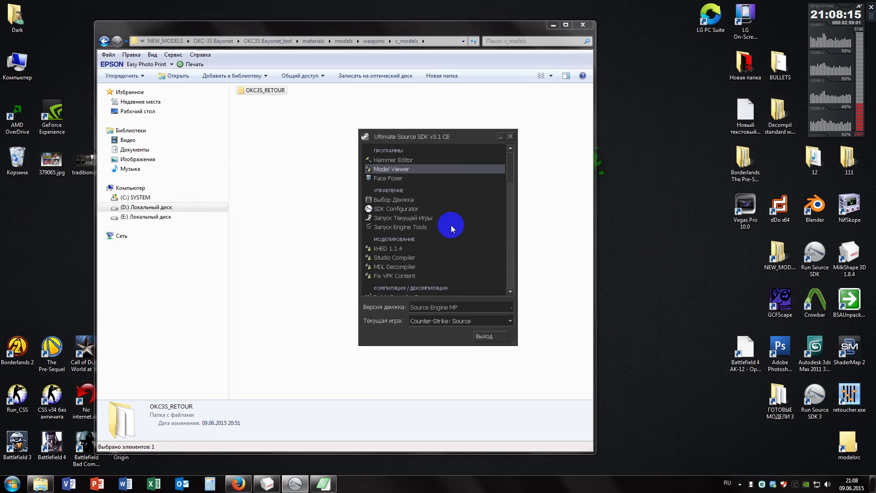
{"action": "left_click", "coordinate": [510, 137]}
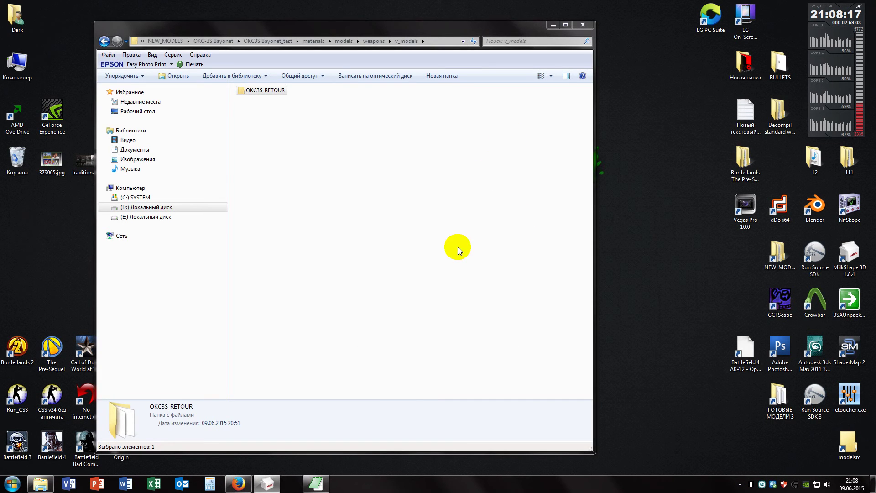
Open the blade.vmt material file from the OKC3S_RETOUR folder in the text editor.
{"action": "double_click", "coordinate": [271, 94]}
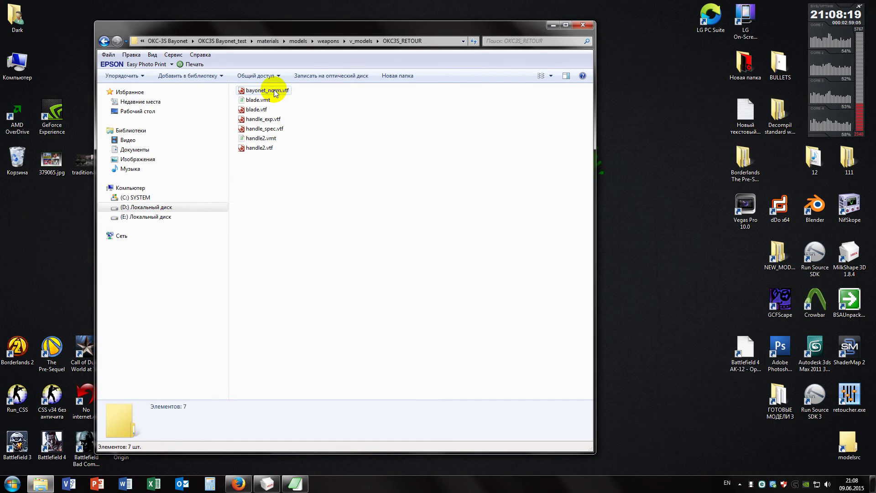
{"action": "double_click", "coordinate": [267, 99]}
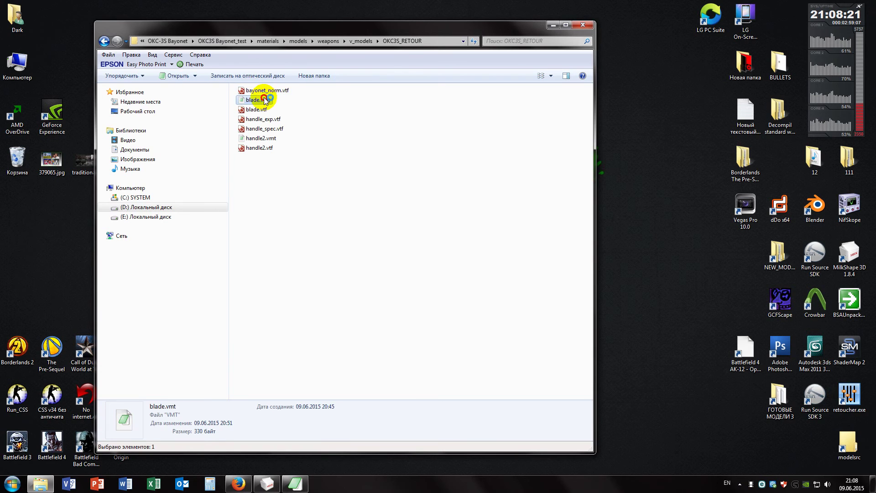
{"action": "key", "text": "ctrl+a"}
{"action": "left_click", "coordinate": [522, 304]}
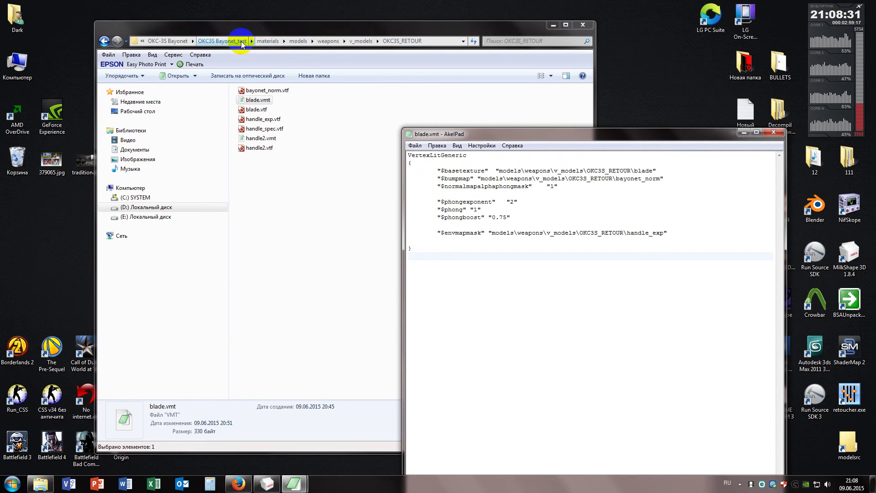
Browse from NEW_MODELS through NEW_GENERATIONS, AK12(all) and RELEASE_AKU12 to the RELEASE_AK_slot folder.
{"action": "left_click", "coordinate": [168, 41]}
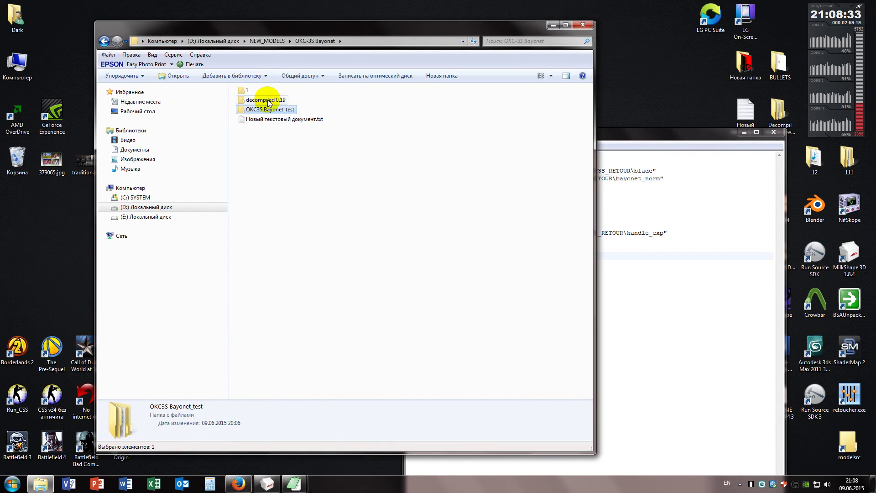
{"action": "left_click", "coordinate": [268, 41]}
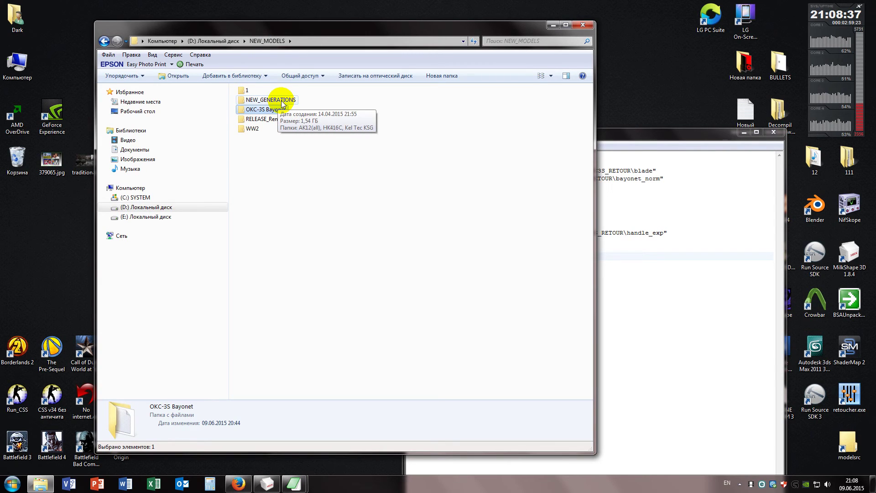
{"action": "double_click", "coordinate": [279, 100]}
{"action": "double_click", "coordinate": [255, 90]}
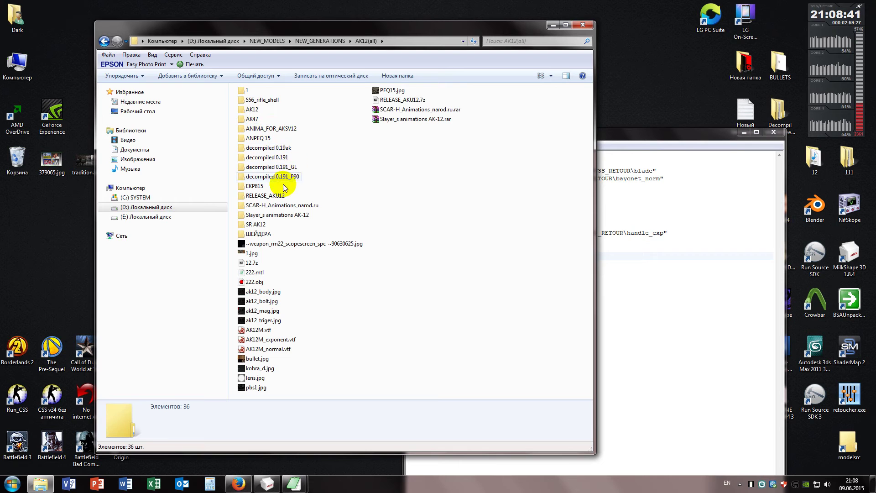
{"action": "double_click", "coordinate": [266, 195]}
{"action": "double_click", "coordinate": [262, 90]}
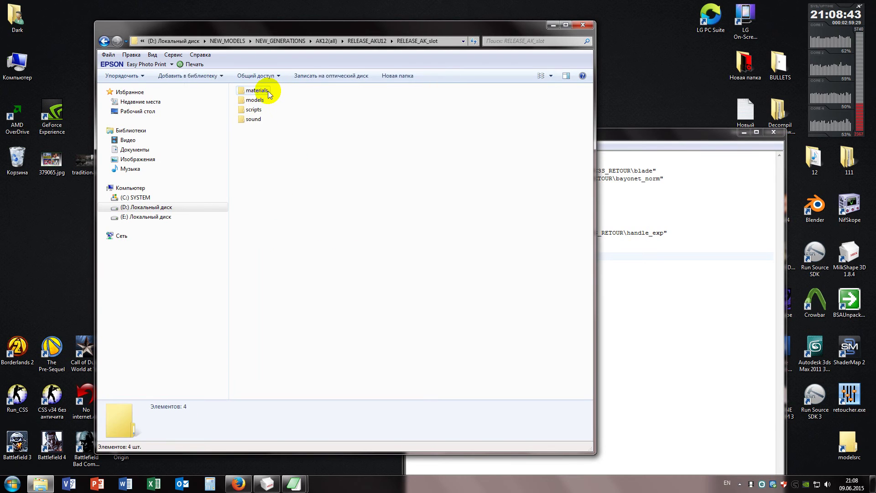
Open ak12_body.vmt from the AKU12_RETOUR_AK folder under materials\models\weapons\v_models as a reference material.
{"action": "double_click", "coordinate": [257, 91]}
{"action": "double_click", "coordinate": [256, 90]}
{"action": "double_click", "coordinate": [257, 91]}
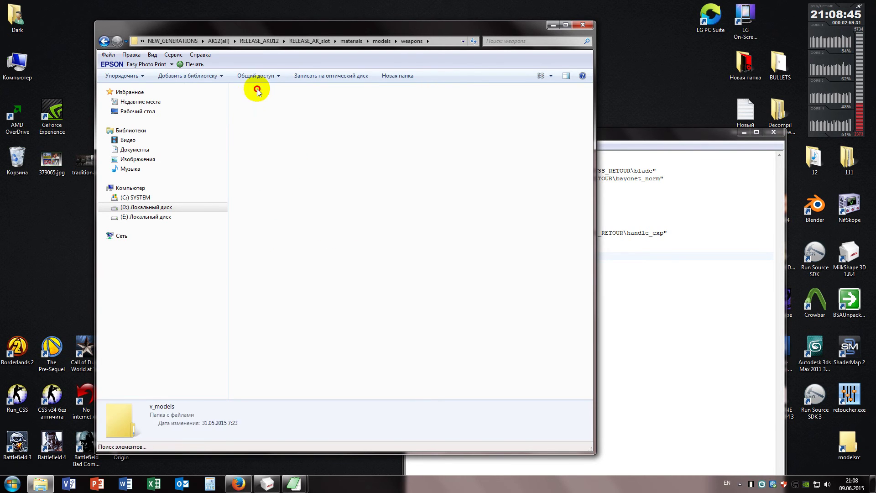
{"action": "double_click", "coordinate": [256, 89]}
{"action": "double_click", "coordinate": [257, 90]}
{"action": "double_click", "coordinate": [260, 90]}
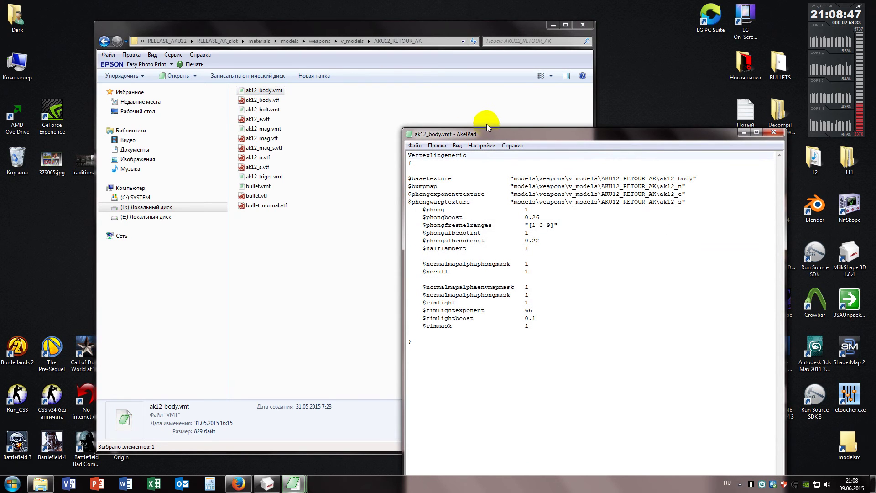
Close the folder window and arrange ak12_body.vmt and blade.vmt side by side.
{"action": "left_click_drag", "start_coordinate": [509, 135], "coordinate": [212, 82]}
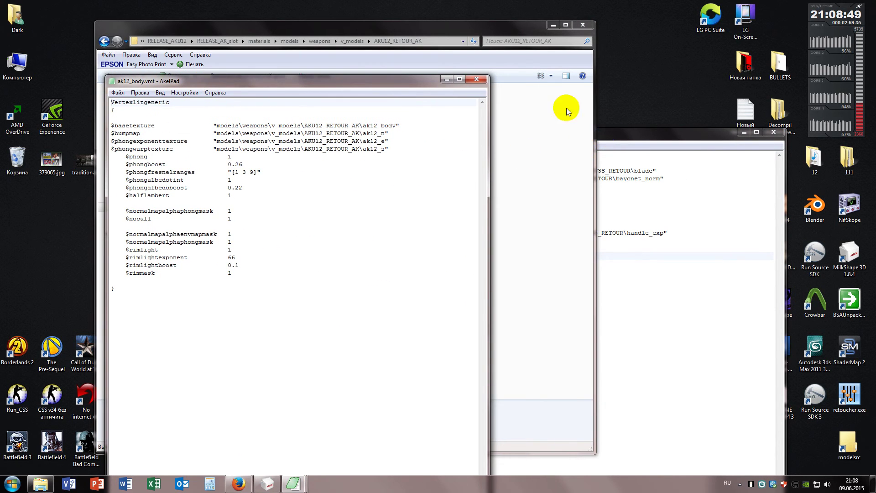
{"action": "left_click_drag", "start_coordinate": [534, 25], "coordinate": [534, 73]}
{"action": "left_click", "coordinate": [585, 73]}
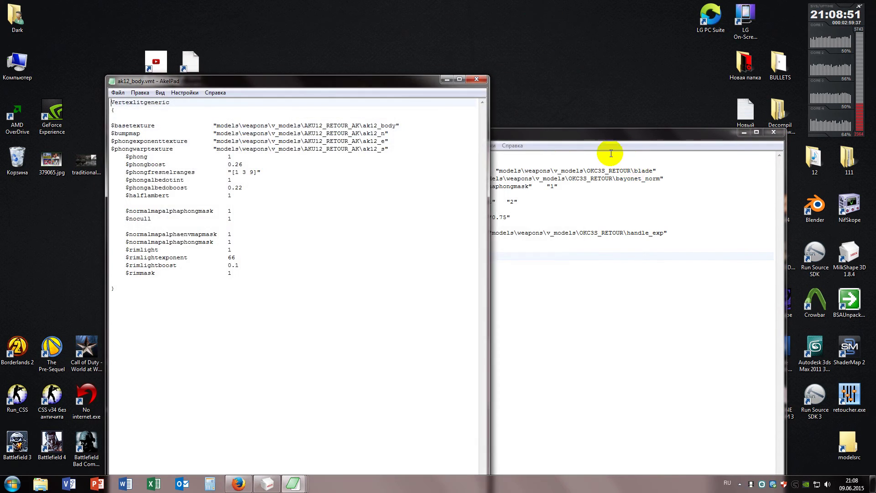
{"action": "left_click", "coordinate": [612, 133]}
{"action": "left_click_drag", "start_coordinate": [613, 135], "coordinate": [674, 107]}
{"action": "left_click_drag", "start_coordinate": [413, 83], "coordinate": [329, 75]}
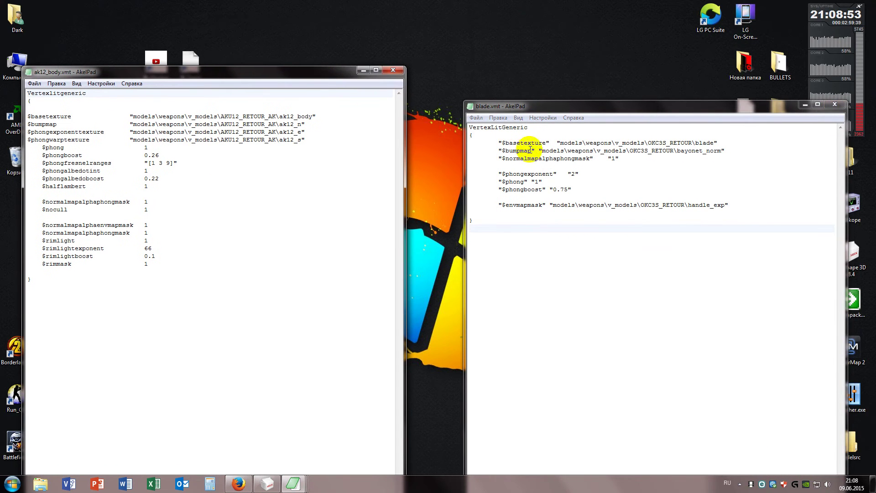
Close the blade.vmt and v_knife_t.qc text windows, keeping ak12_body.vmt open.
{"action": "mouse_move", "coordinate": [302, 486]}
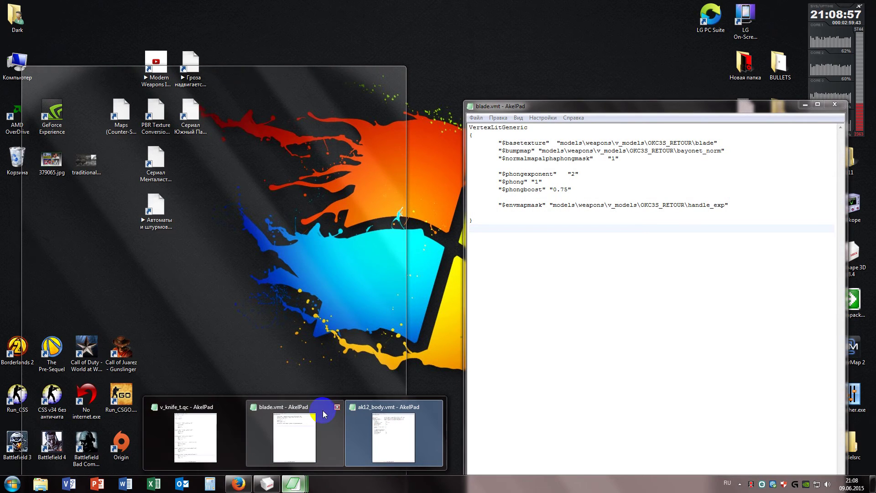
{"action": "left_click", "coordinate": [337, 407]}
{"action": "left_click", "coordinate": [287, 407]}
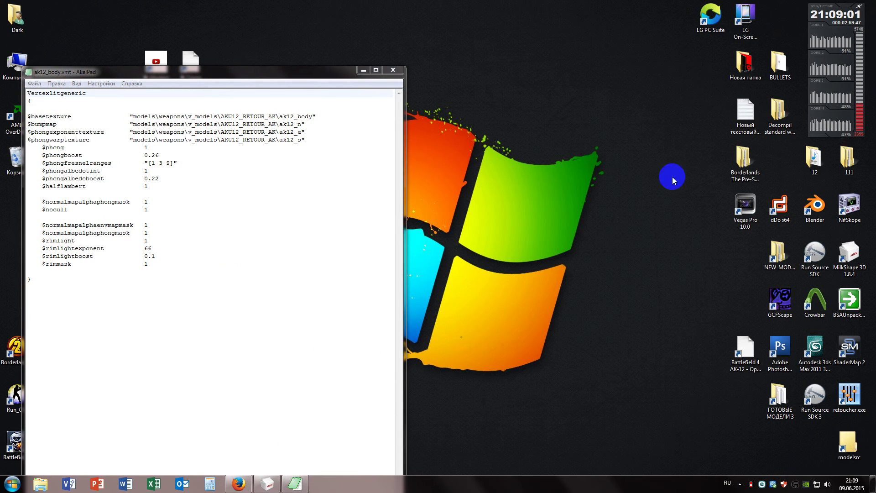
Open the NEW_MODELS folder beside the reference file and browse to the bayonet's OKC3S_RETOUR materials folder in OKC3S Bayonet_test.
{"action": "double_click", "coordinate": [793, 264]}
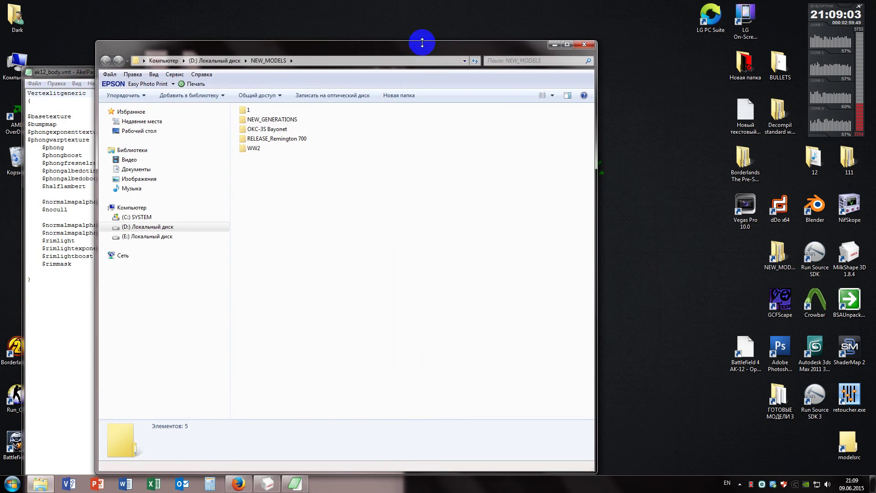
{"action": "left_click_drag", "start_coordinate": [420, 39], "coordinate": [739, 141]}
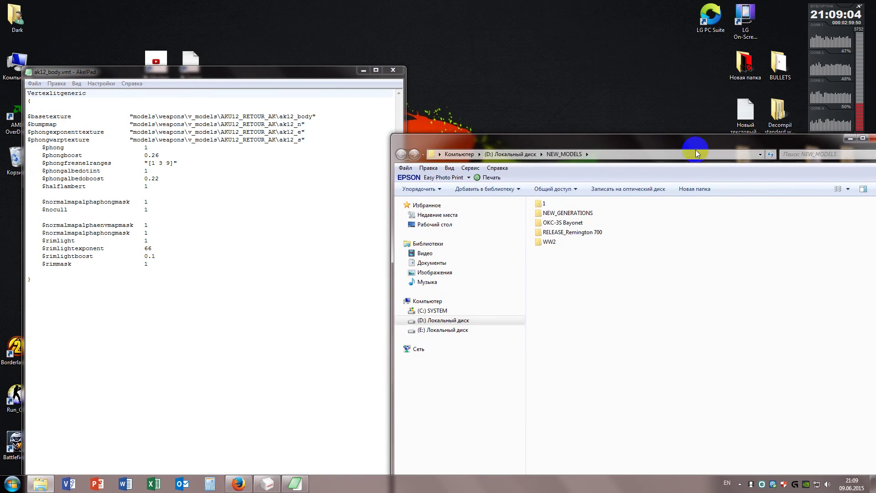
{"action": "double_click", "coordinate": [576, 223]}
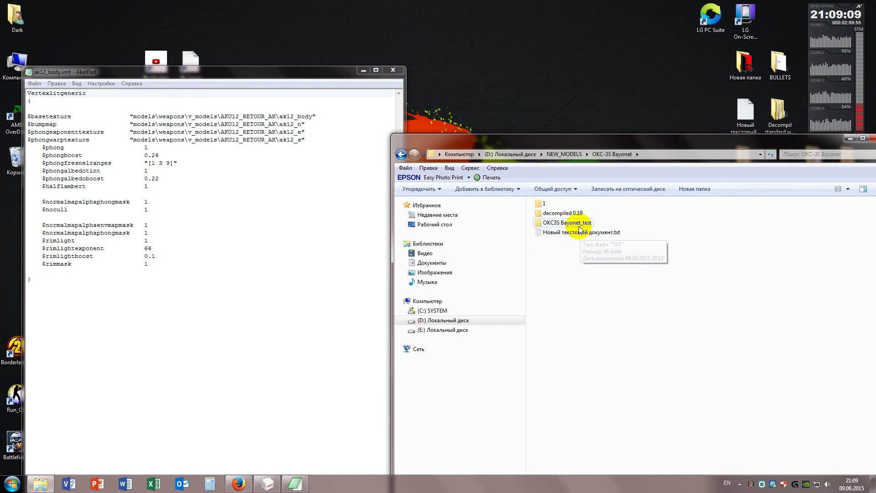
{"action": "double_click", "coordinate": [570, 223]}
{"action": "double_click", "coordinate": [558, 206]}
{"action": "double_click", "coordinate": [557, 205]}
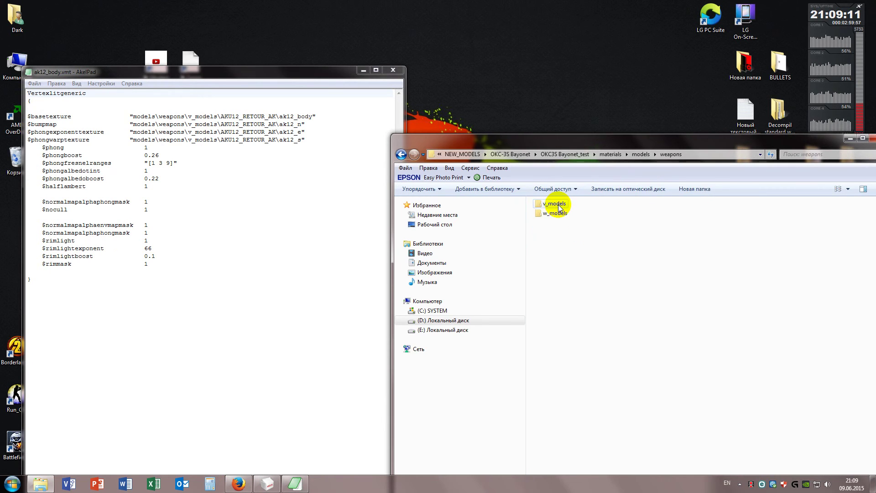
{"action": "double_click", "coordinate": [557, 203]}
{"action": "double_click", "coordinate": [559, 203]}
Refresh the OKC3S_RETOUR folder listing and reopen blade.vmt in the text editor.
{"action": "left_click_drag", "start_coordinate": [591, 140], "coordinate": [661, 94]}
{"action": "right_click", "coordinate": [691, 229]}
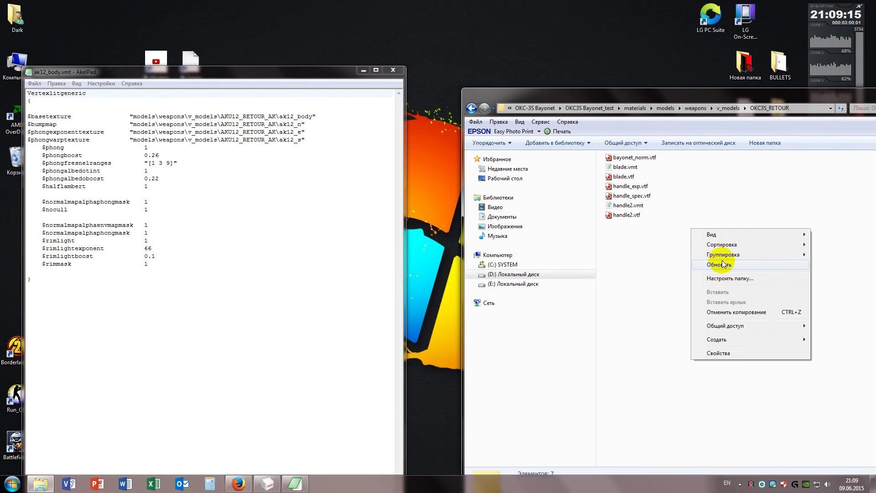
{"action": "left_click", "coordinate": [727, 268]}
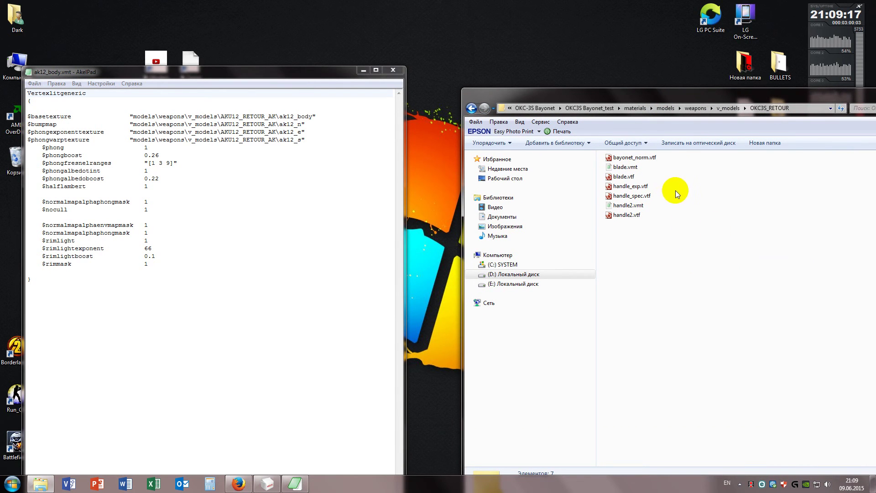
{"action": "left_click", "coordinate": [626, 168]}
{"action": "double_click", "coordinate": [625, 168]}
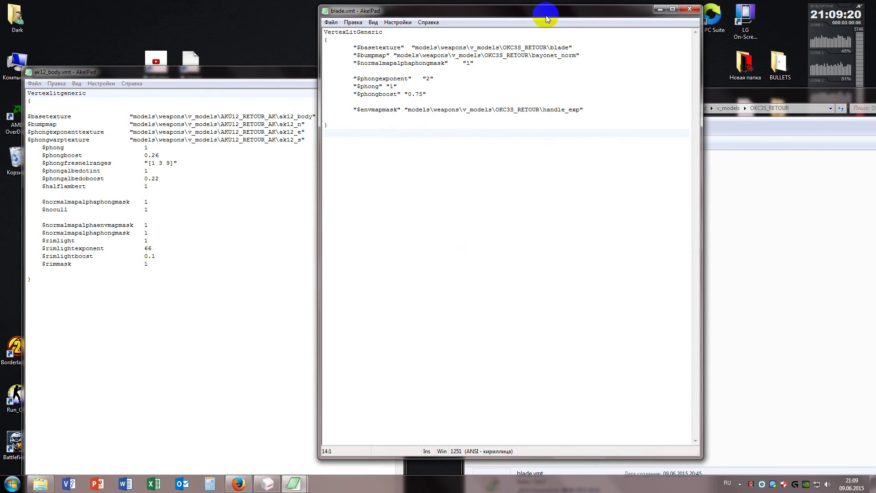
Place blade.vmt beside ak12_body.vmt and copy the reference file's parameter lines from $phong through $rimmask.
{"action": "left_click_drag", "start_coordinate": [547, 17], "coordinate": [655, 94]}
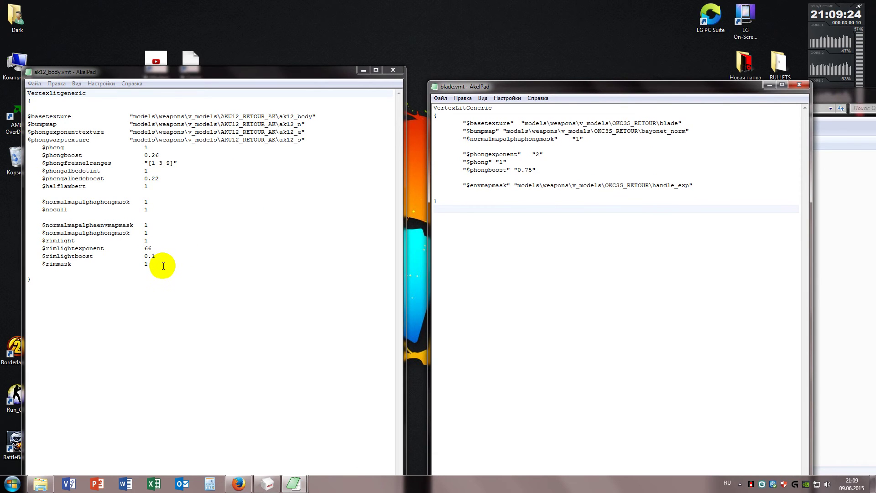
{"action": "left_click_drag", "start_coordinate": [151, 265], "coordinate": [25, 145]}
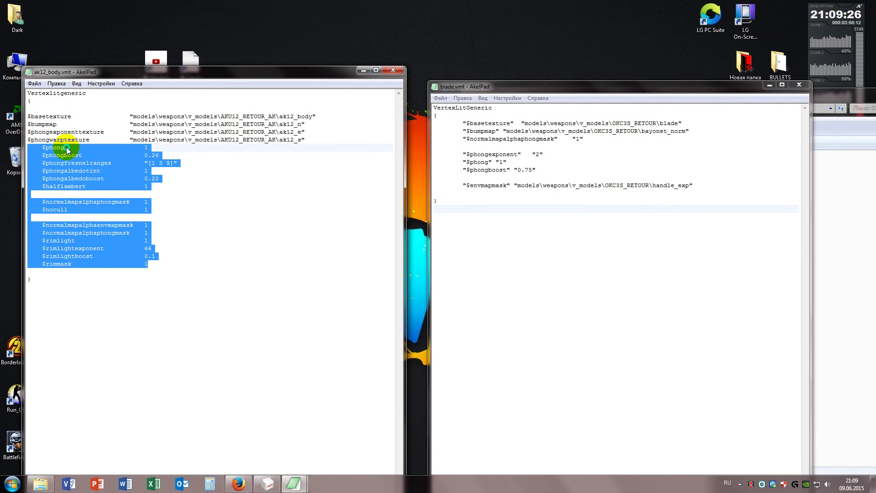
{"action": "right_click", "coordinate": [67, 150]}
{"action": "left_click", "coordinate": [103, 187]}
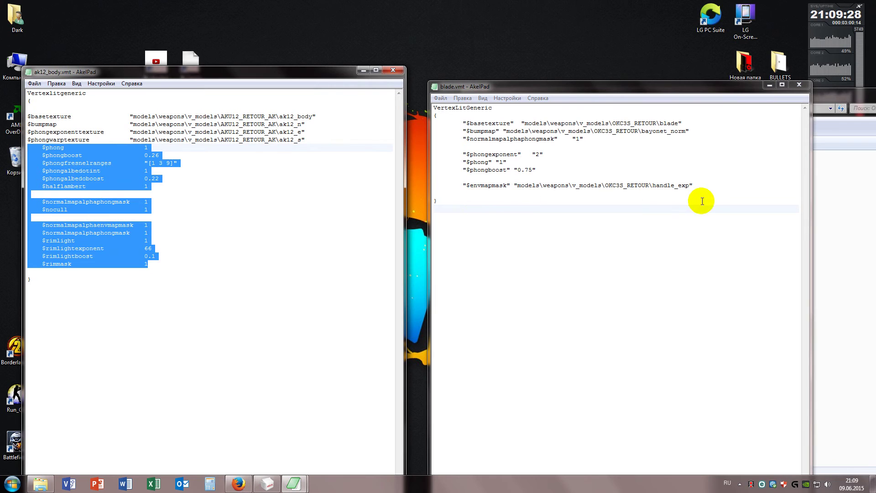
Delete blade.vmt's $normalmapalphaphongmask, $phongexponent, $phong and $phongboost lines and close the gap above $envmapmask.
{"action": "left_click_drag", "start_coordinate": [537, 170], "coordinate": [400, 139]}
{"action": "left_click_drag", "start_coordinate": [451, 180], "coordinate": [419, 145]}
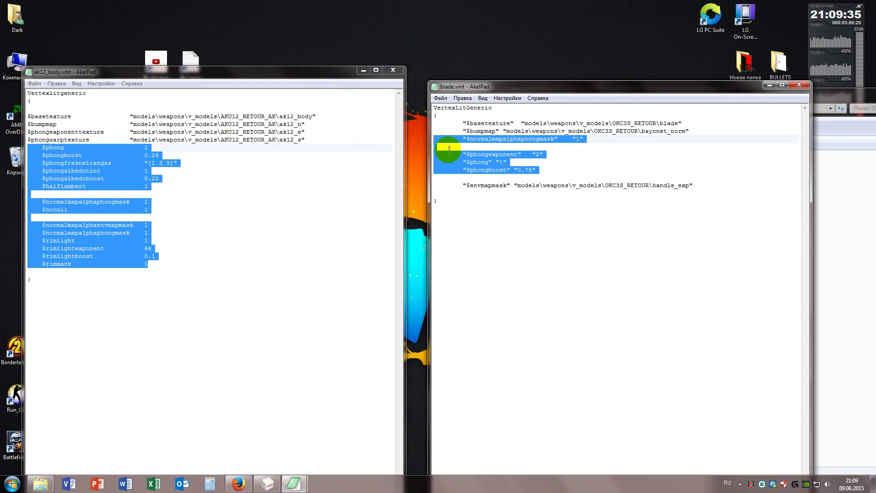
{"action": "key", "text": "Delete"}
{"action": "left_click", "coordinate": [460, 147]}
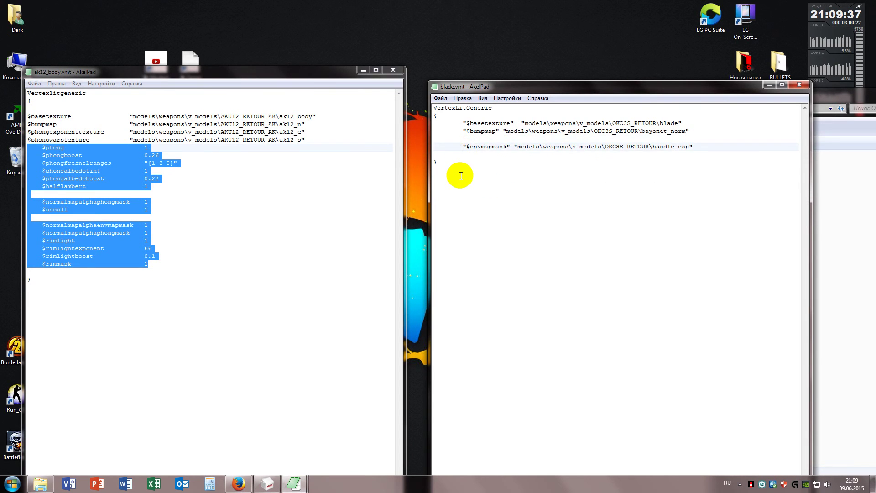
{"action": "key", "text": "BackSpace"}
{"action": "key", "text": "BackSpace"}
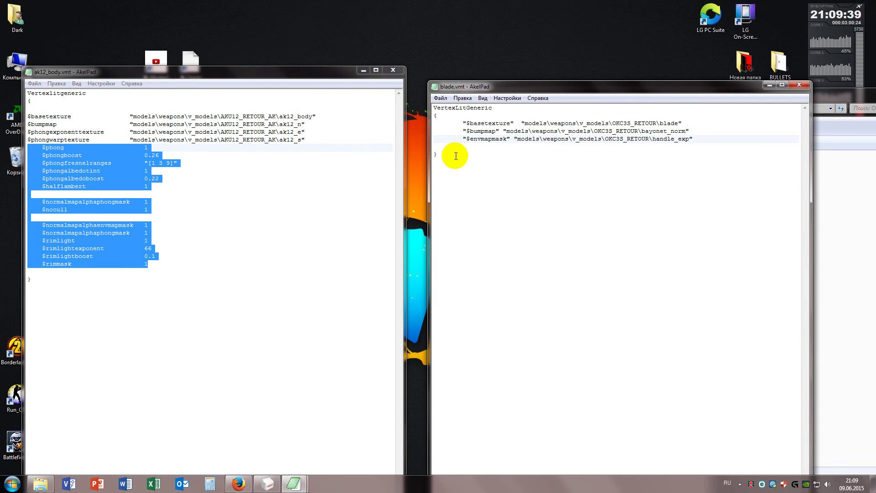
Paste the copied AK12 shading parameters on a new line below $envmapmask in blade.vmt.
{"action": "key", "text": "Return"}
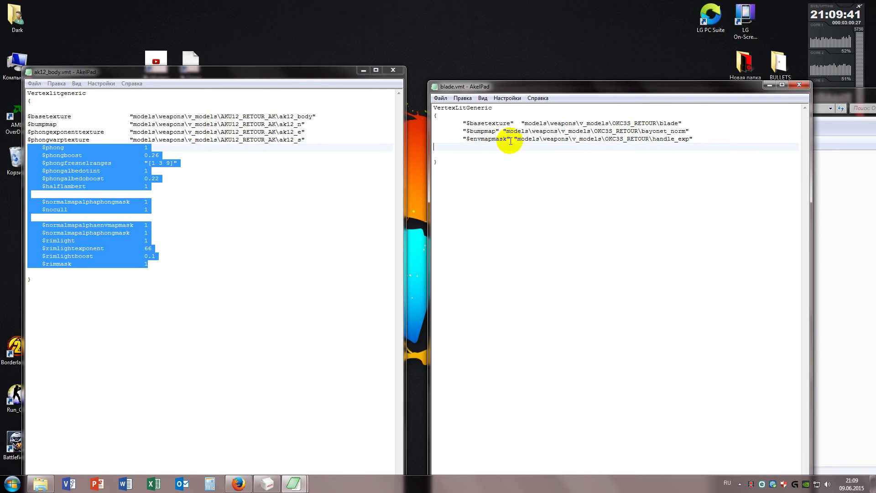
{"action": "right_click", "coordinate": [467, 151]}
{"action": "left_click", "coordinate": [515, 199]}
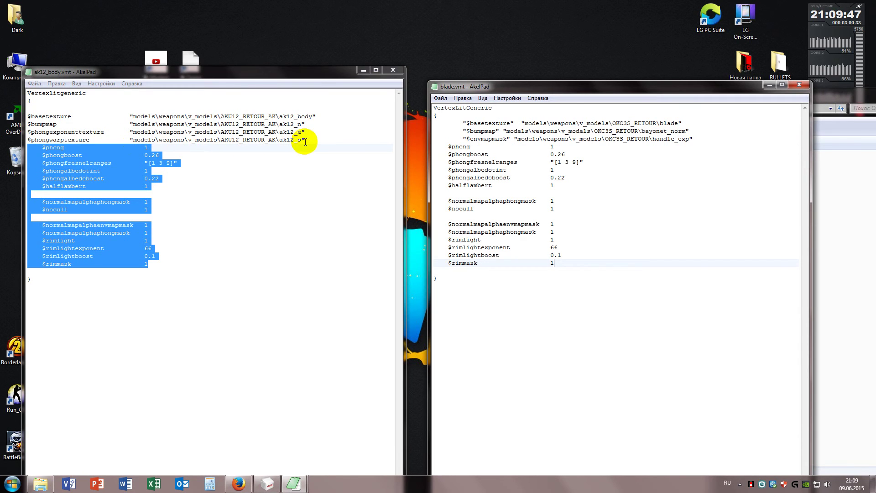
Copy the $phongwarptexture line from ak12_body.vmt onto a new line below $envmapmask in blade.vmt.
{"action": "left_click_drag", "start_coordinate": [304, 140], "coordinate": [13, 143]}
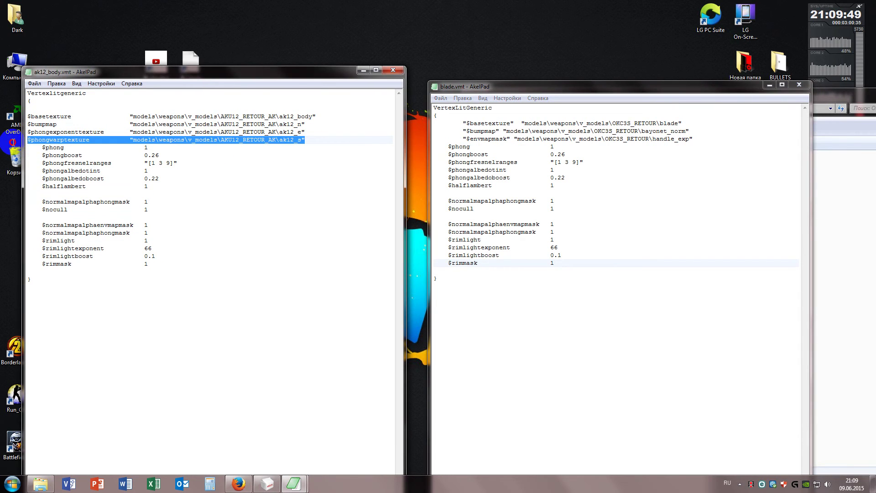
{"action": "right_click", "coordinate": [296, 144]}
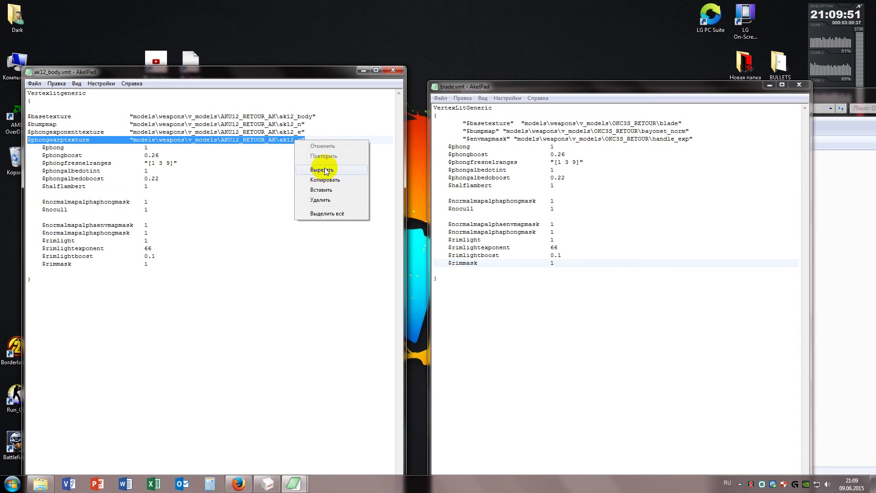
{"action": "left_click", "coordinate": [328, 180]}
{"action": "left_click", "coordinate": [702, 139]}
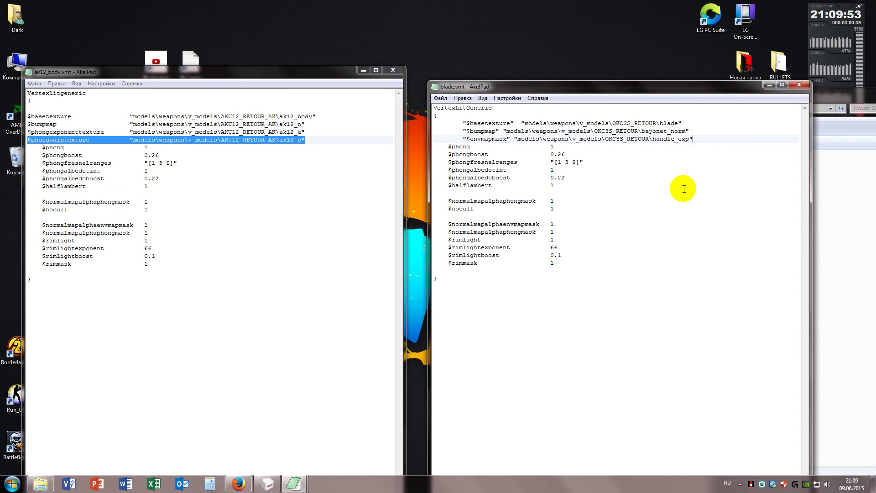
{"action": "key", "text": "Return"}
{"action": "right_click", "coordinate": [454, 148]}
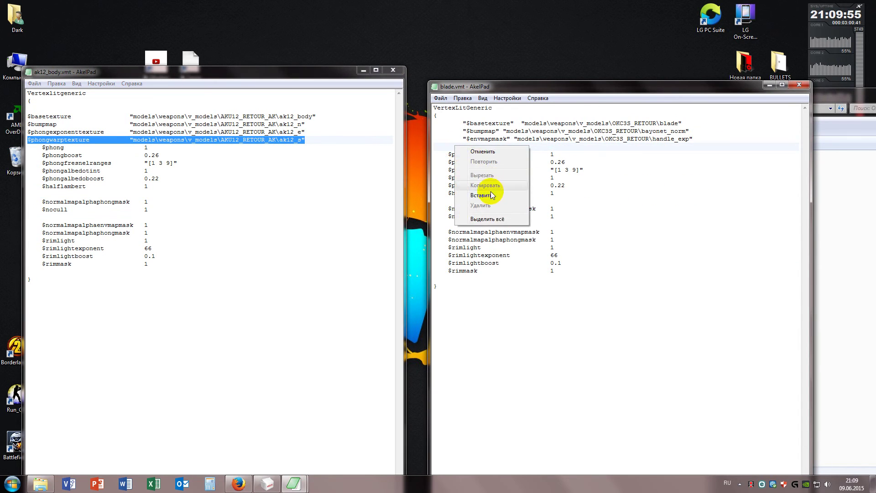
{"action": "left_click", "coordinate": [495, 191]}
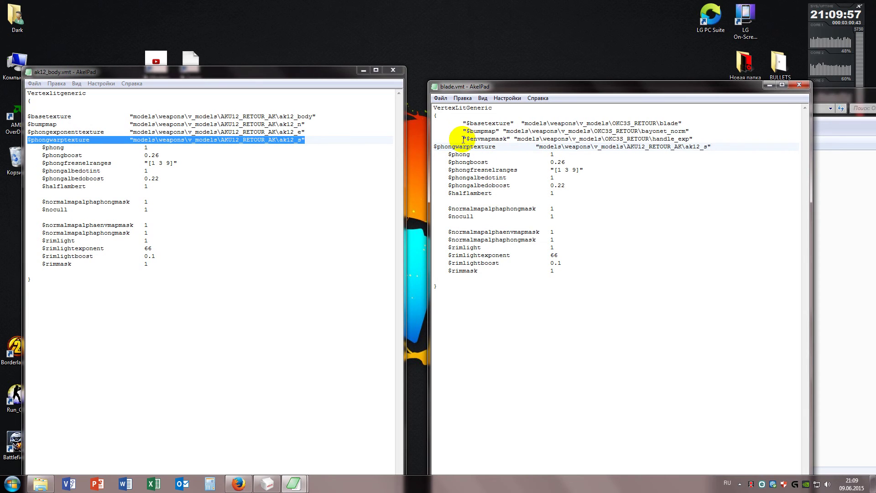
Remove the indentation and opening quotes before $envmapmask, $bumpmap and $basetexture in blade.vmt.
{"action": "left_click_drag", "start_coordinate": [462, 138], "coordinate": [394, 138]}
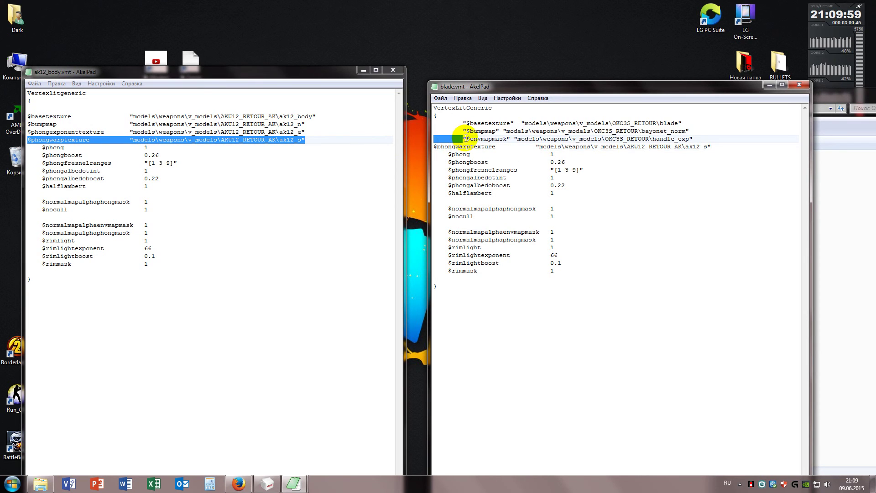
{"action": "left_click_drag", "start_coordinate": [465, 138], "coordinate": [409, 137]}
{"action": "key", "text": "BackSpace"}
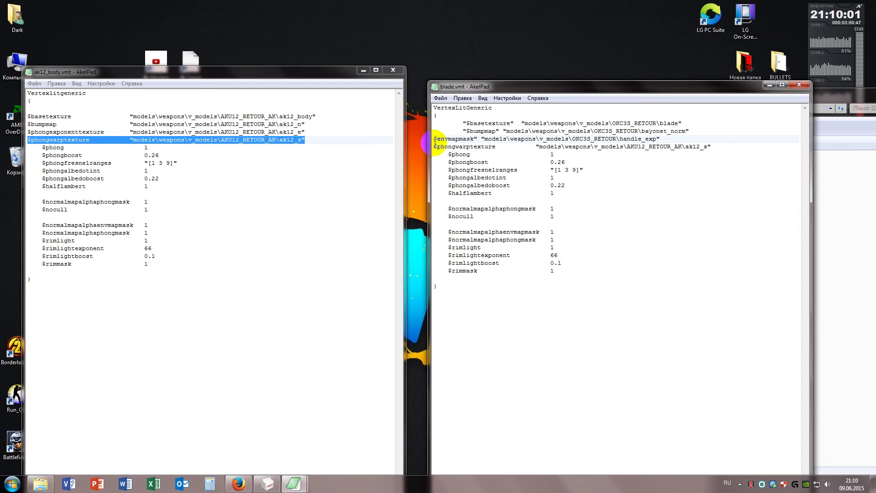
{"action": "left_click_drag", "start_coordinate": [464, 131], "coordinate": [413, 131]}
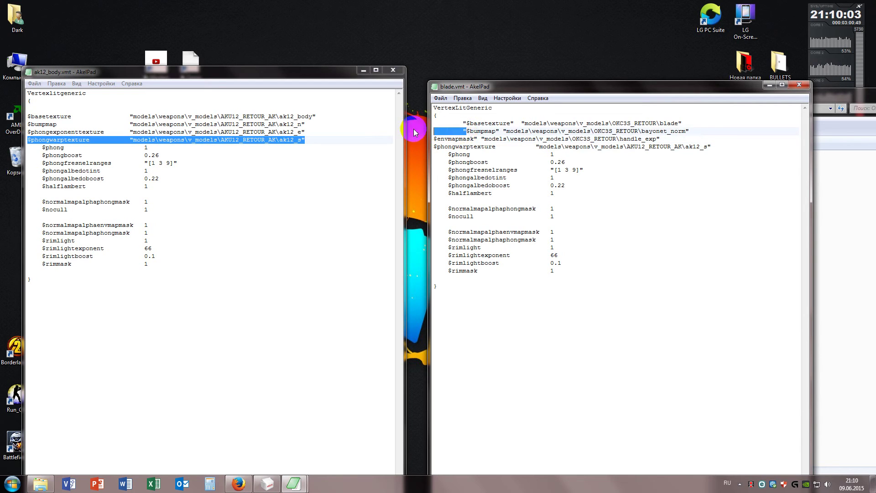
{"action": "key", "text": "BackSpace"}
{"action": "left_click_drag", "start_coordinate": [466, 123], "coordinate": [401, 121]}
{"action": "key", "text": "BackSpace"}
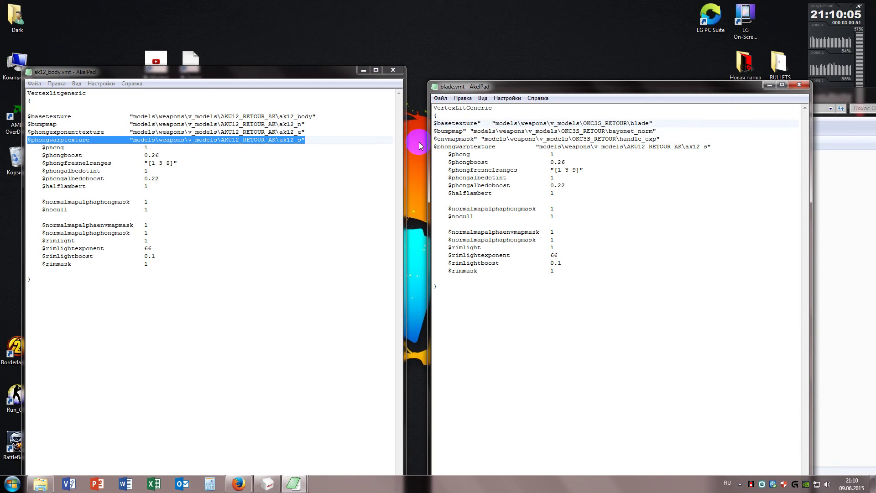
Replace the $envmapmask parameter name in blade.vmt with $phongexponenttexture copied from ak12_body.vmt.
{"action": "left_click_drag", "start_coordinate": [103, 132], "coordinate": [27, 133]}
{"action": "right_click", "coordinate": [40, 133]}
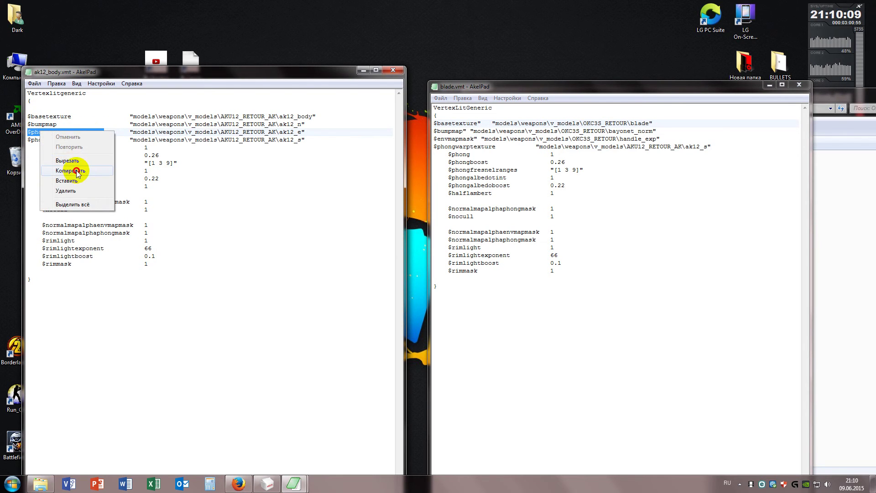
{"action": "left_click", "coordinate": [64, 172]}
{"action": "left_click_drag", "start_coordinate": [476, 138], "coordinate": [428, 143]}
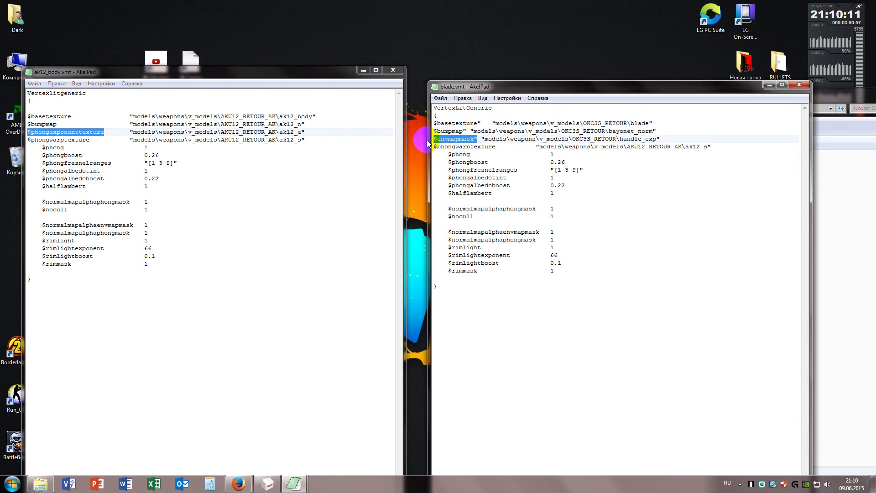
{"action": "right_click", "coordinate": [442, 142]}
{"action": "left_click", "coordinate": [469, 179]}
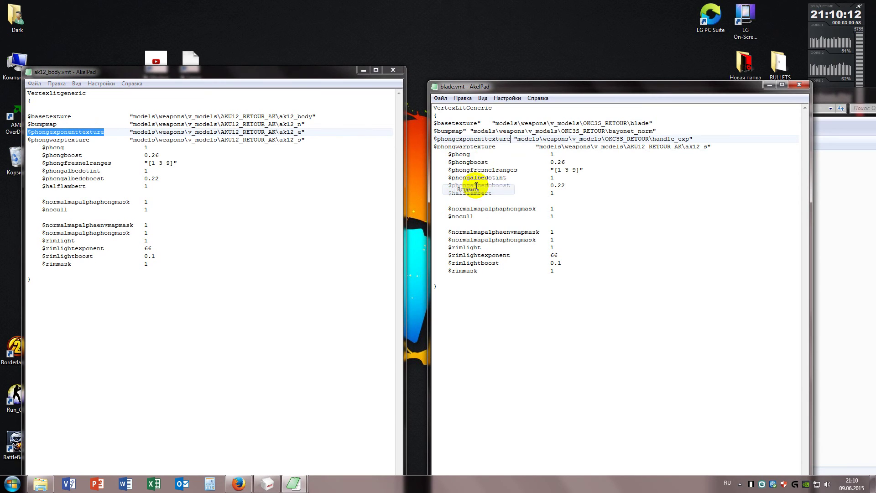
Remove the closing quotes after $bumpmap and $basetexture, and space out the $bumpmap and $phongexponenttexture paths into alignment.
{"action": "left_click", "coordinate": [466, 132]}
{"action": "key", "text": "BackSpace"}
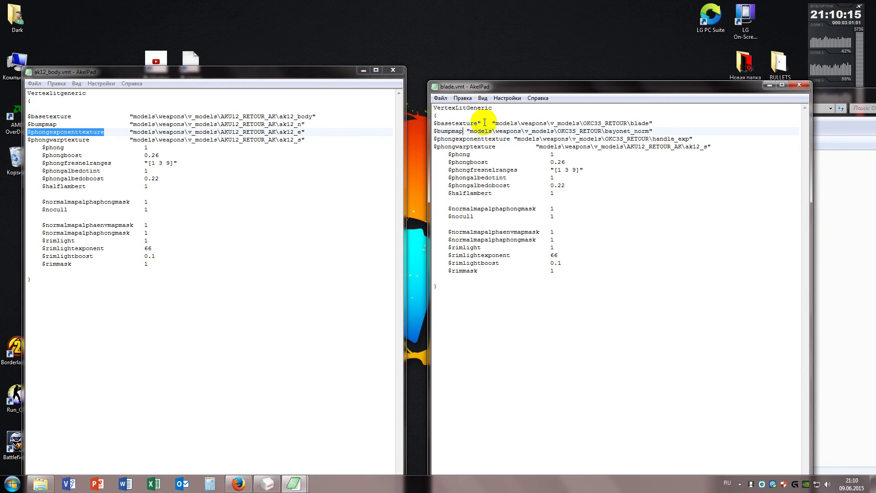
{"action": "left_click", "coordinate": [479, 123]}
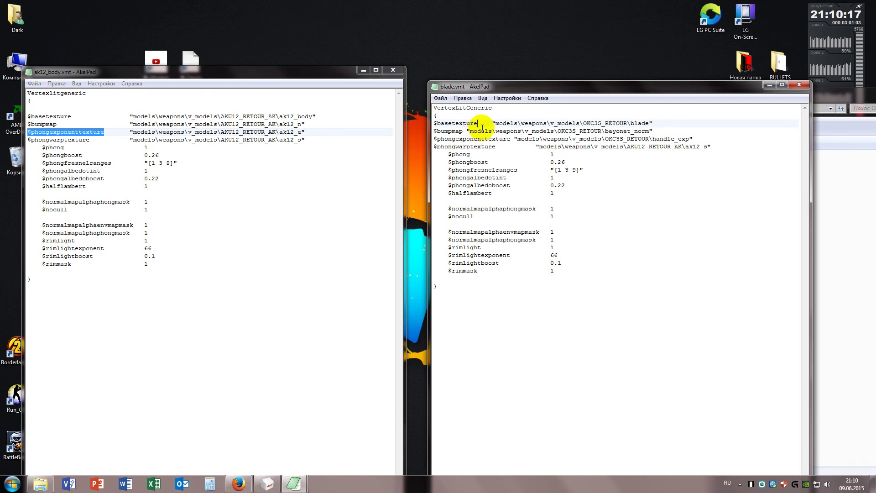
{"action": "left_click", "coordinate": [465, 131]}
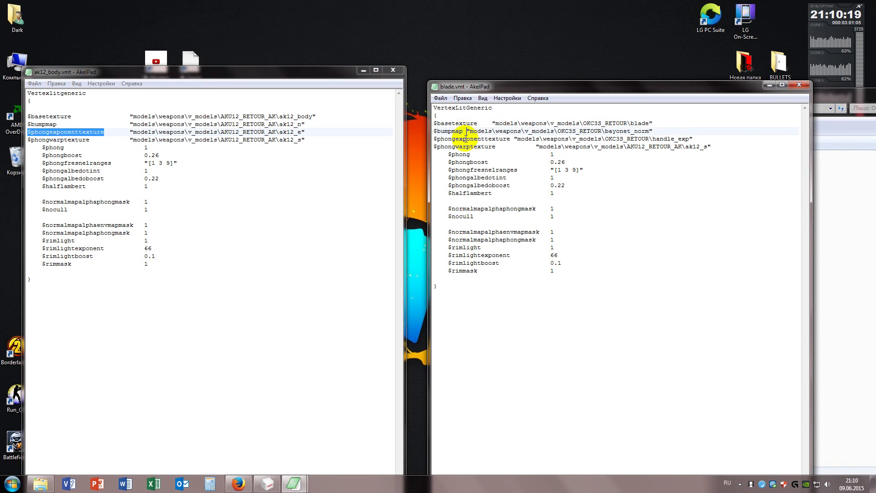
{"action": "left_click", "coordinate": [513, 139]}
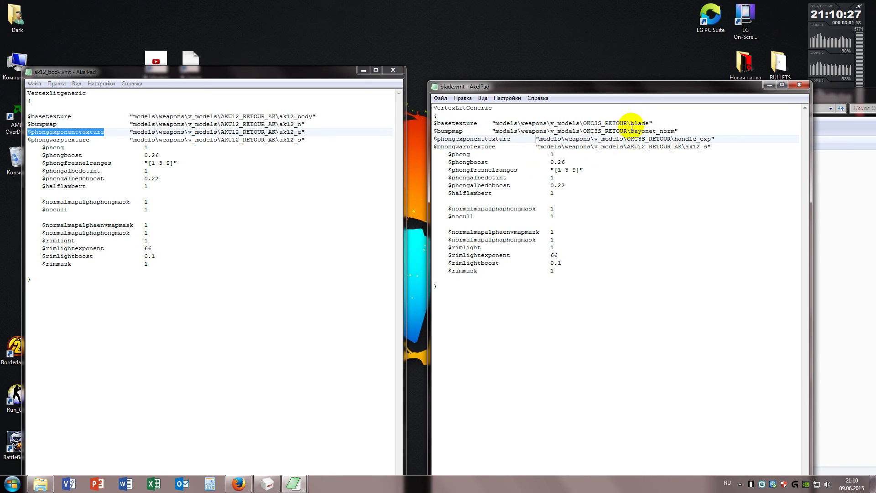
Replace the folder path in the $phongwarptexture line with models\weapons\v_models\OKC3S_RETOUR copied from the $basetexture line.
{"action": "left_click_drag", "start_coordinate": [627, 123], "coordinate": [508, 123]}
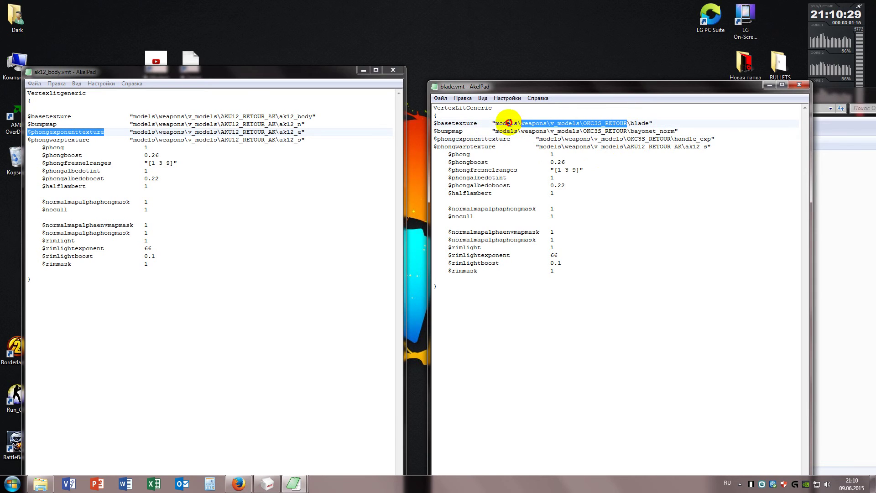
{"action": "right_click", "coordinate": [499, 125]}
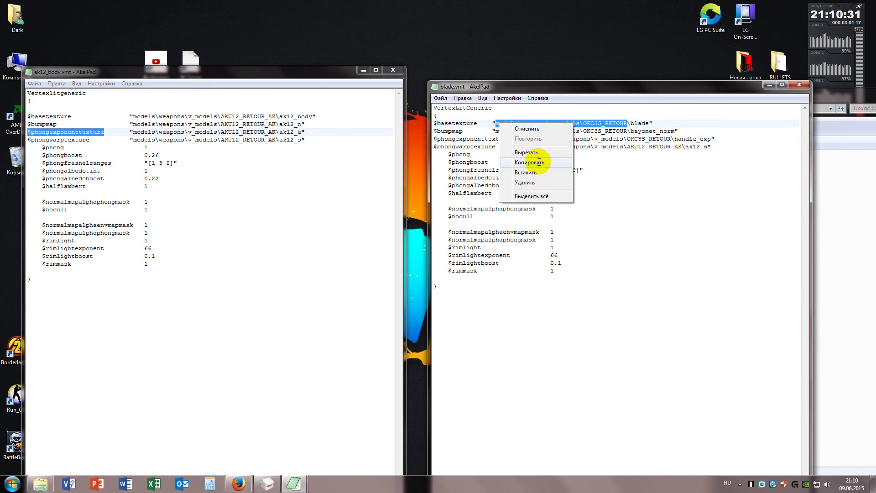
{"action": "left_click", "coordinate": [539, 162]}
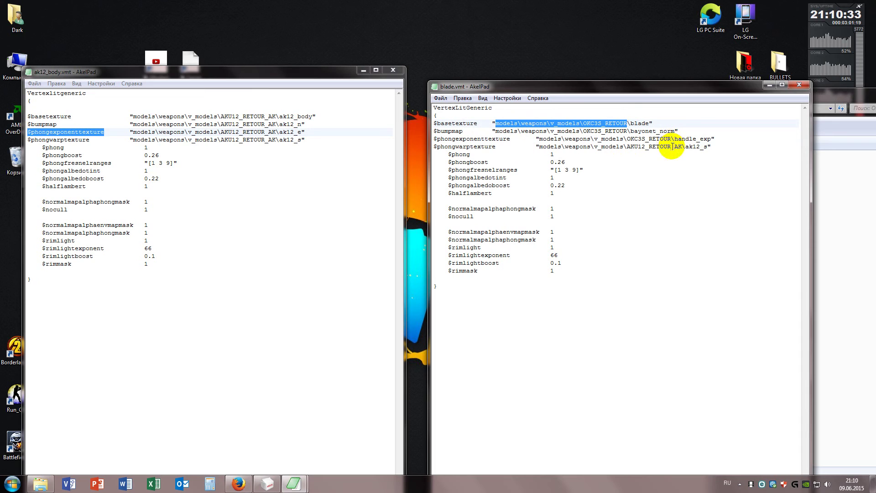
{"action": "left_click_drag", "start_coordinate": [681, 148], "coordinate": [542, 146]}
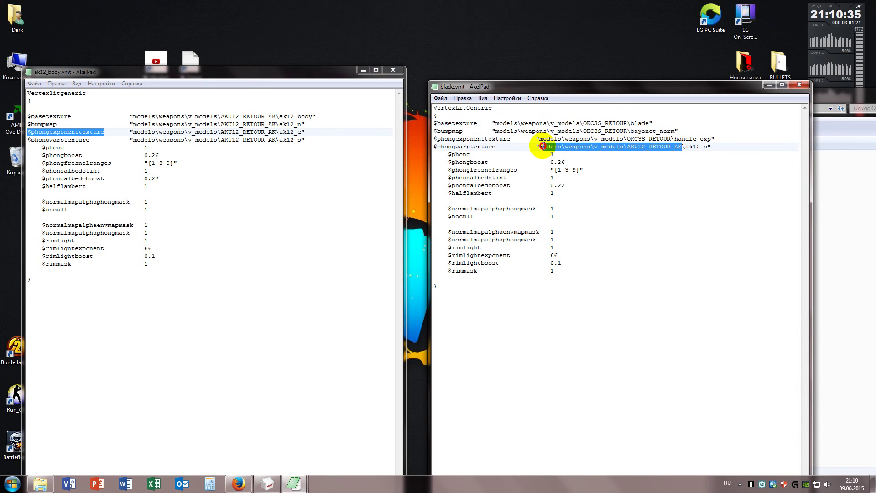
{"action": "right_click", "coordinate": [540, 149]}
{"action": "left_click", "coordinate": [566, 197]}
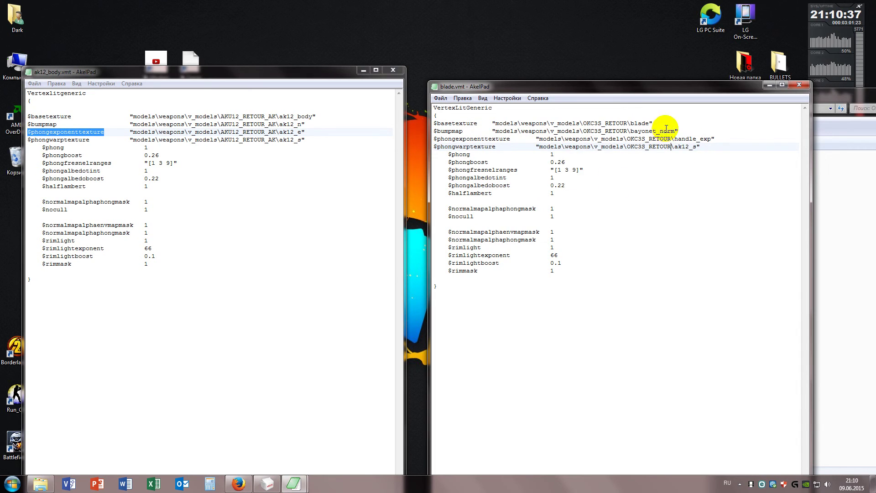
Bring the OKC3S_RETOUR folder window forward and move it clear of blade.vmt's texture path lines.
{"action": "left_click", "coordinate": [821, 179]}
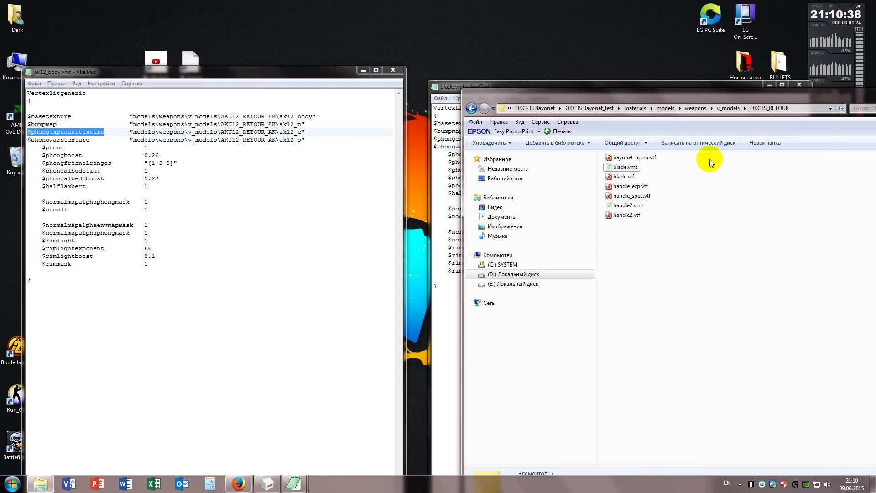
{"action": "left_click", "coordinate": [666, 108]}
{"action": "left_click_drag", "start_coordinate": [665, 109], "coordinate": [710, 193]}
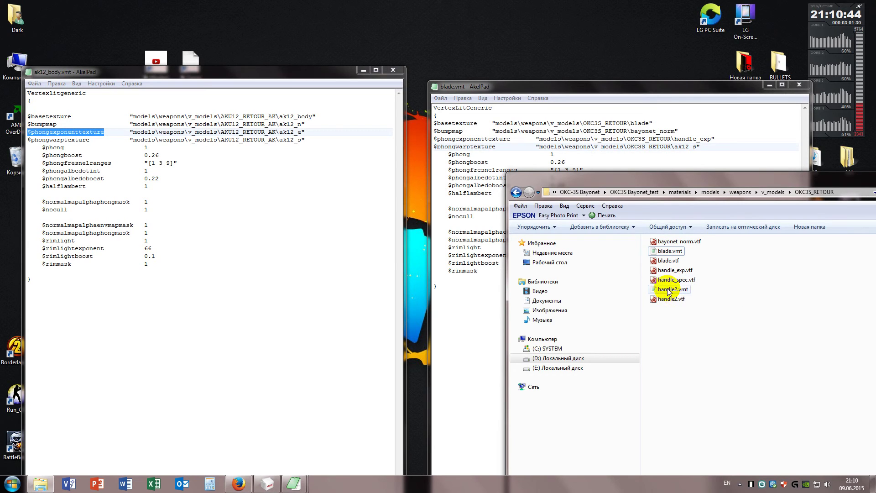
Copy the name of the handle_exp.vtf texture without its extension.
{"action": "left_click", "coordinate": [666, 272]}
{"action": "right_click", "coordinate": [666, 270]}
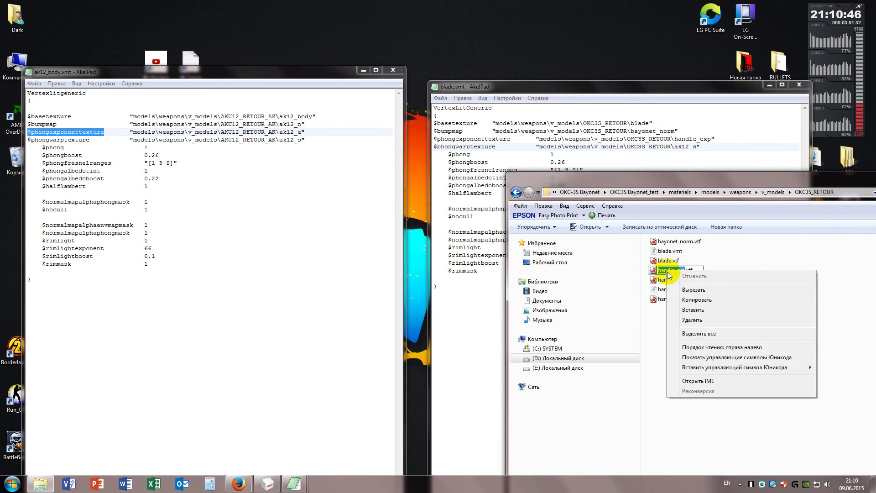
{"action": "left_click", "coordinate": [694, 301]}
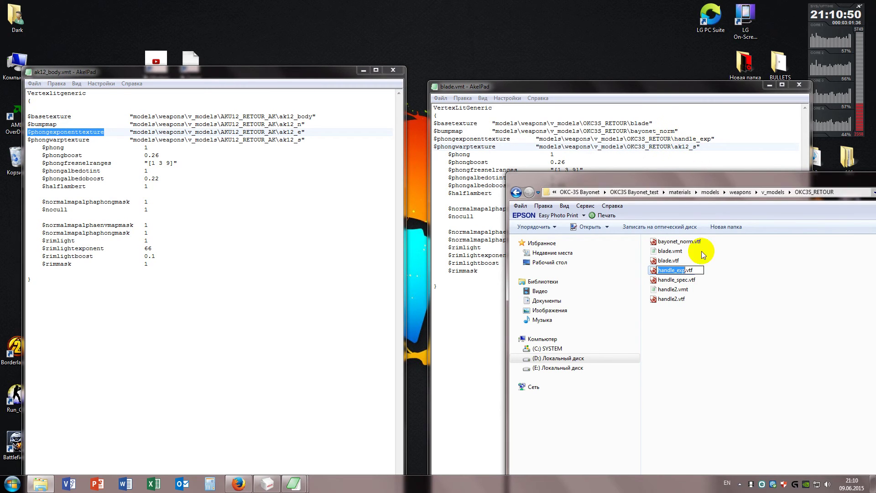
Replace ak12_s in blade.vmt's $phongwarptexture path with handle_spec, copied from the name of the handle_spec.vtf texture.
{"action": "left_click", "coordinate": [668, 280]}
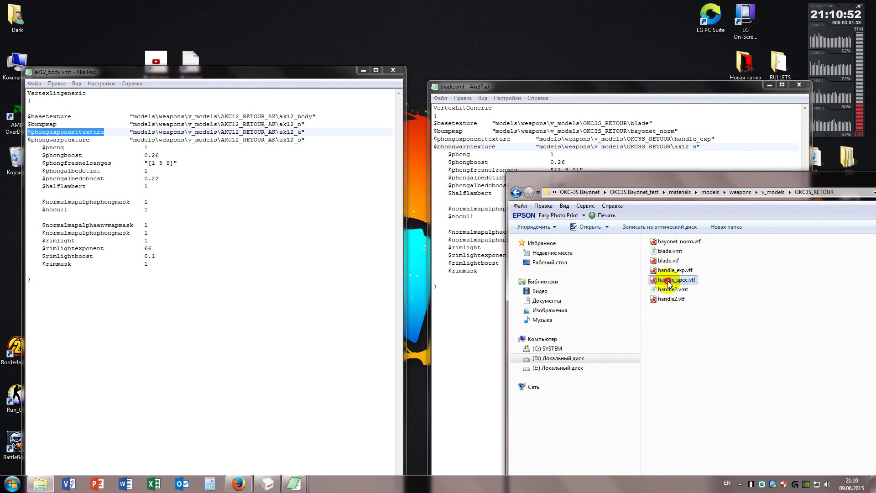
{"action": "right_click", "coordinate": [668, 279]}
{"action": "left_click", "coordinate": [705, 311]}
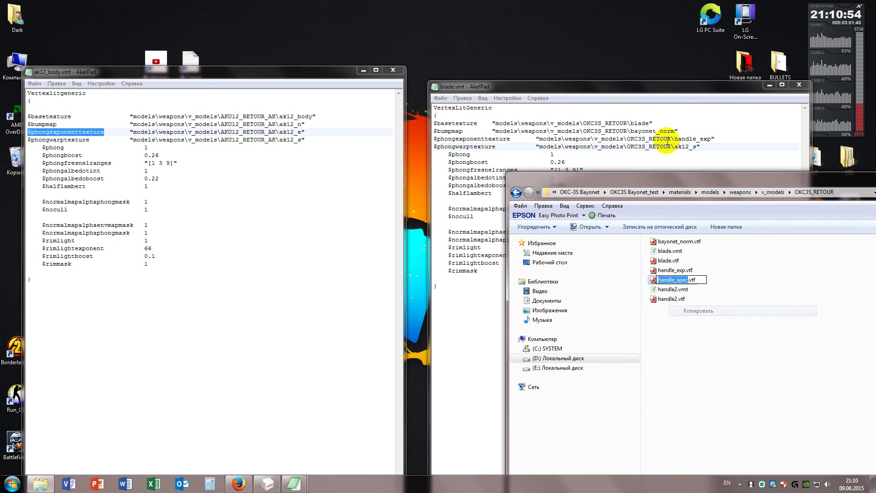
{"action": "left_click_drag", "start_coordinate": [695, 149], "coordinate": [681, 148]}
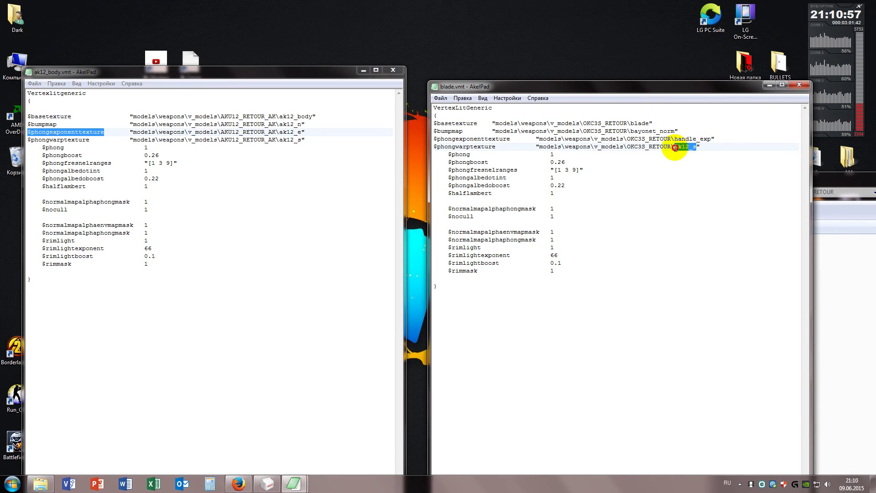
{"action": "right_click", "coordinate": [677, 150]}
{"action": "left_click", "coordinate": [697, 193]}
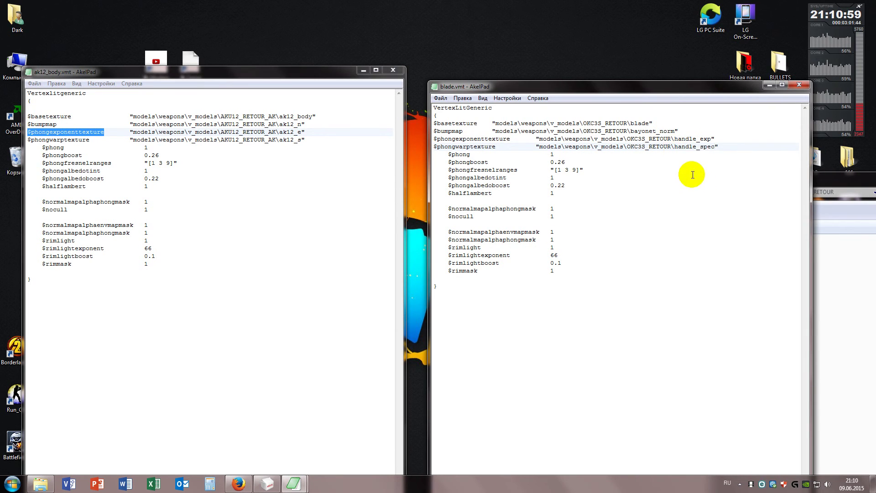
Check the $phongboost and $phongalbedoboost lines in blade.vmt and save the file.
{"action": "left_click", "coordinate": [564, 163]}
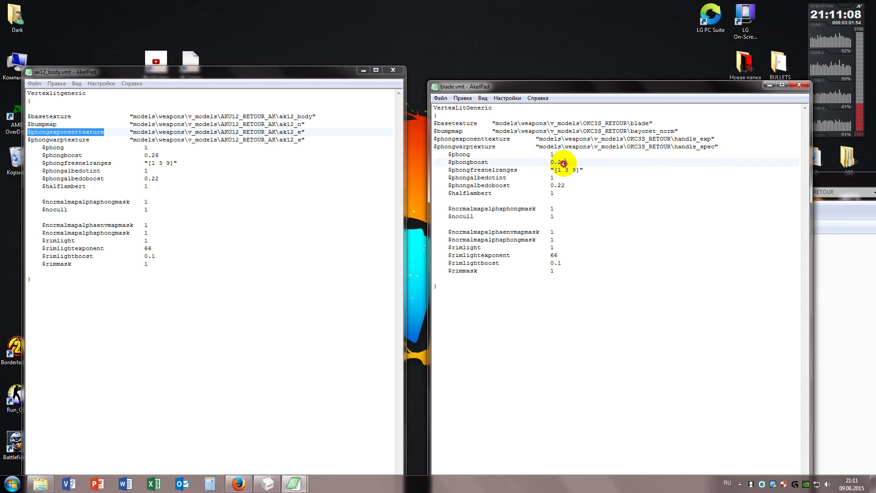
{"action": "left_click", "coordinate": [597, 186]}
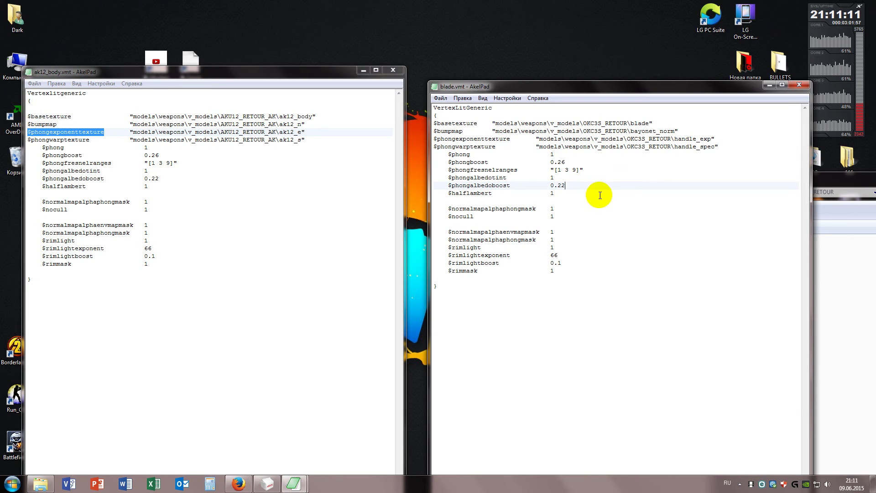
{"action": "left_click", "coordinate": [439, 98]}
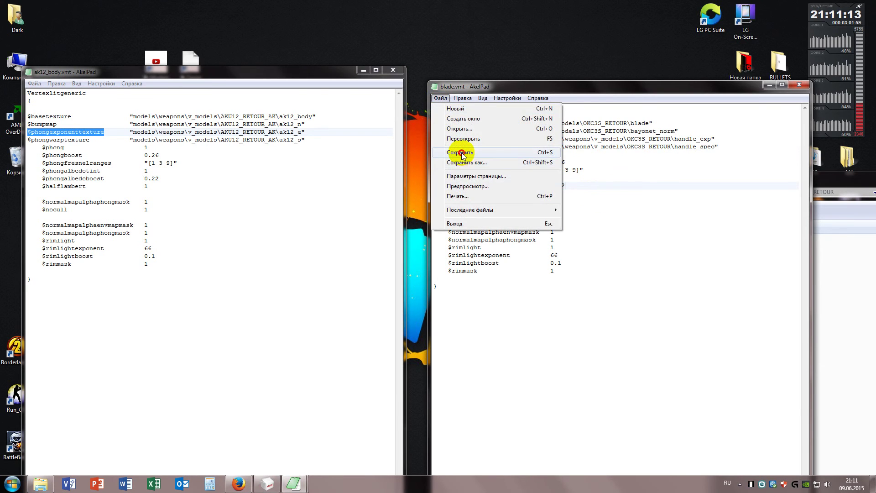
{"action": "left_click", "coordinate": [460, 153]}
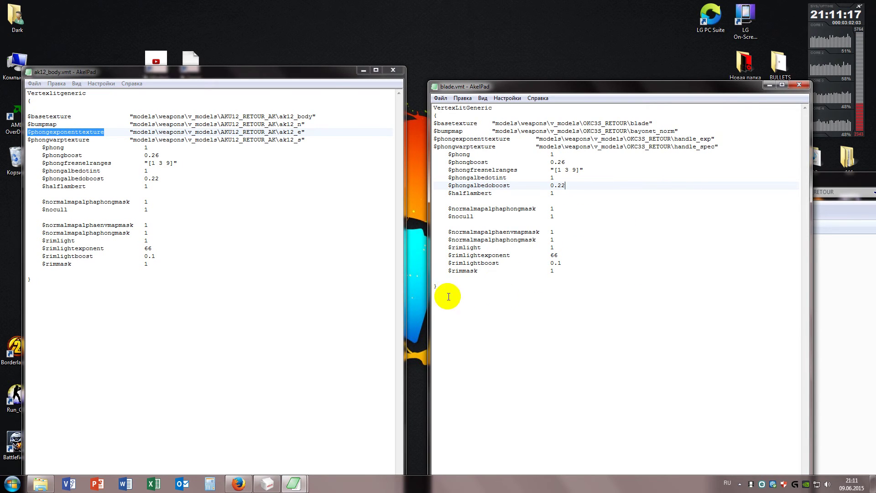
Copy the entire text of blade.vmt and close both open material files.
{"action": "left_click_drag", "start_coordinate": [439, 291], "coordinate": [456, 108]}
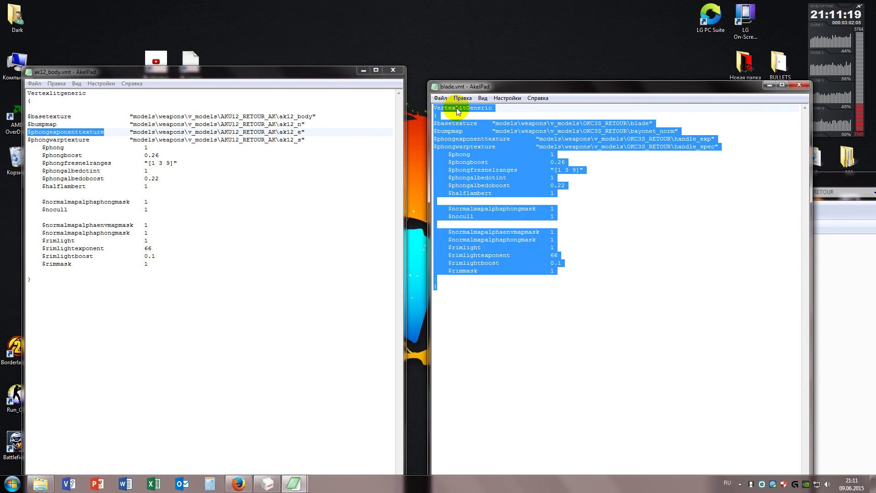
{"action": "right_click", "coordinate": [458, 113]}
{"action": "left_click", "coordinate": [487, 147]}
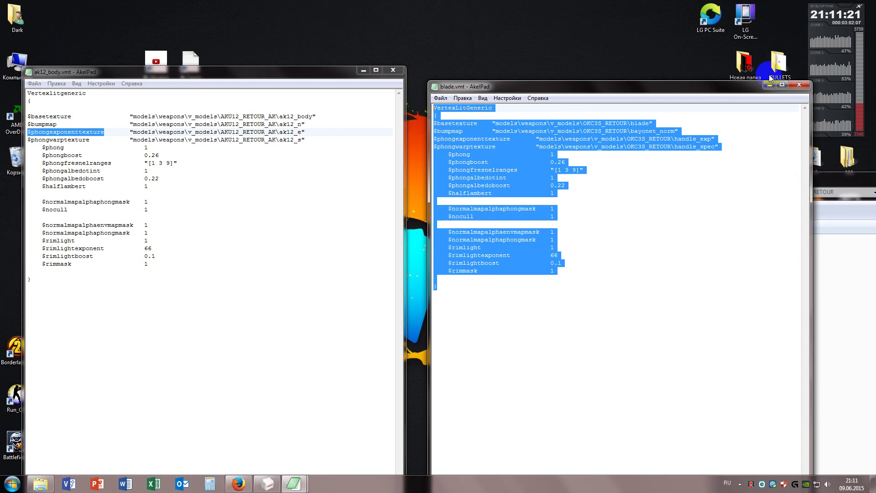
{"action": "left_click", "coordinate": [798, 85]}
{"action": "left_click", "coordinate": [393, 69]}
Open blade.vmt and handle2.vmt from the OKC3S_RETOUR folder and replace all of handle2.vmt's text with the copied blade.vmt text.
{"action": "left_click_drag", "start_coordinate": [593, 179], "coordinate": [327, 16]}
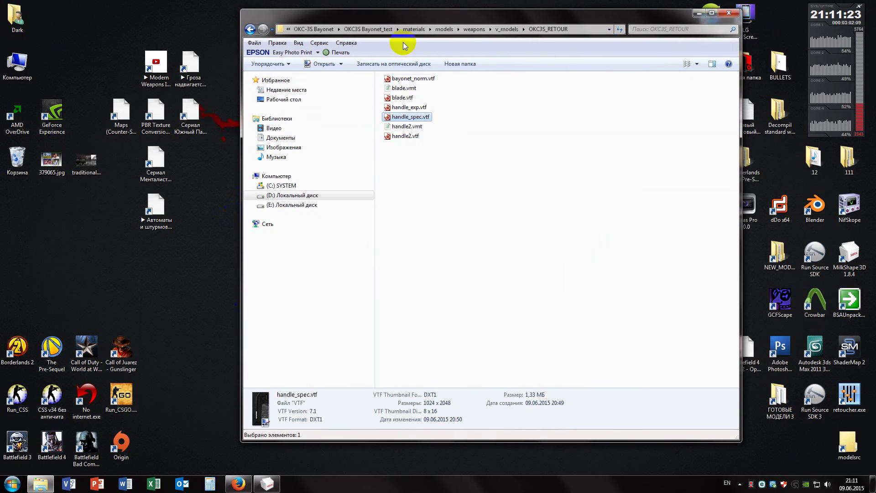
{"action": "double_click", "coordinate": [404, 88]}
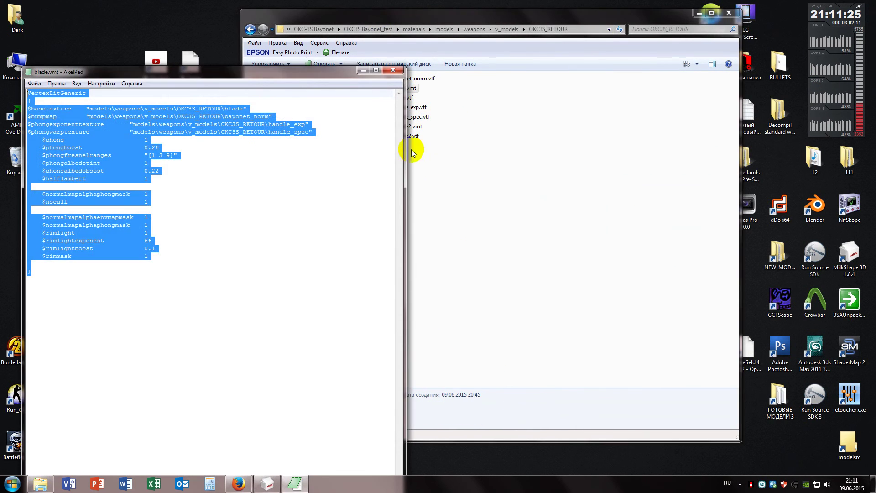
{"action": "double_click", "coordinate": [406, 126]}
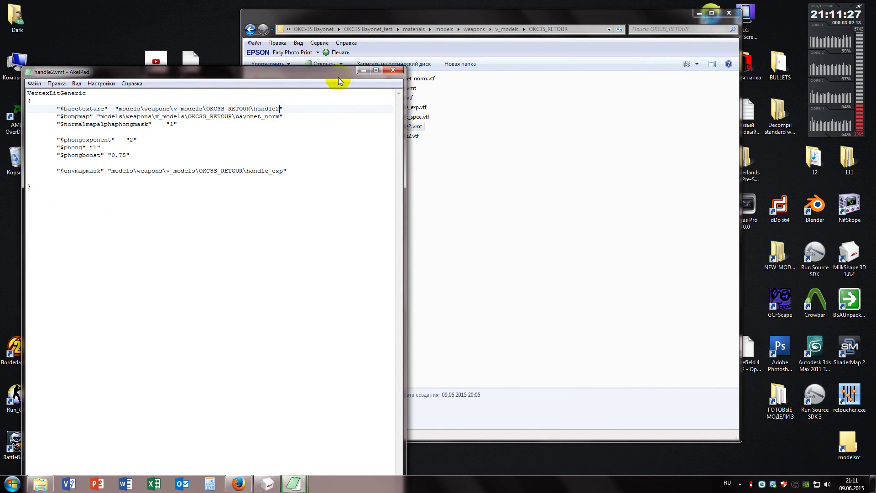
{"action": "left_click_drag", "start_coordinate": [338, 82], "coordinate": [701, 140]}
{"action": "key", "text": "ctrl+a"}
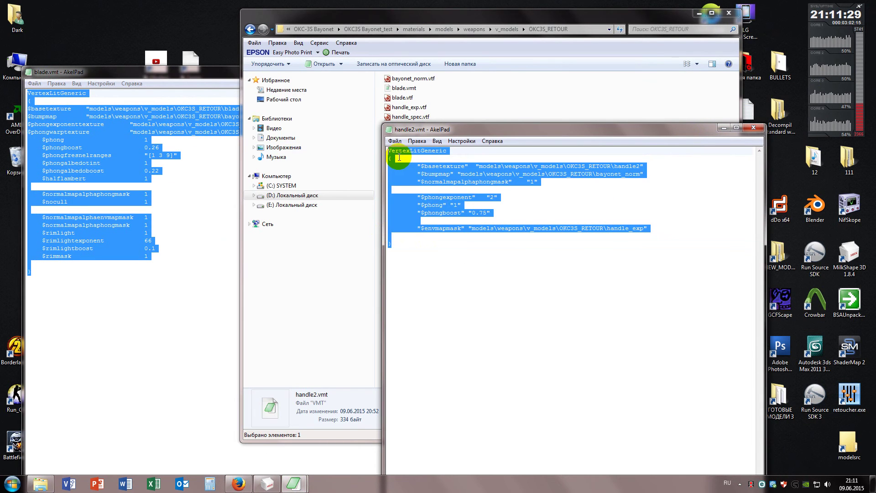
{"action": "right_click", "coordinate": [399, 154]}
{"action": "left_click", "coordinate": [431, 192]}
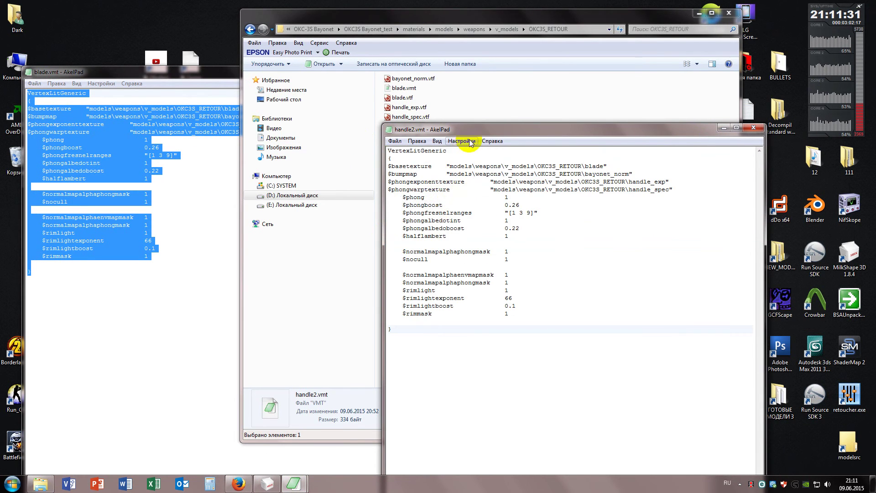
Replace blade in handle2.vmt's $basetexture path with handle2, copied from the name of the handle2.vtf texture.
{"action": "left_click_drag", "start_coordinate": [484, 133], "coordinate": [577, 161]}
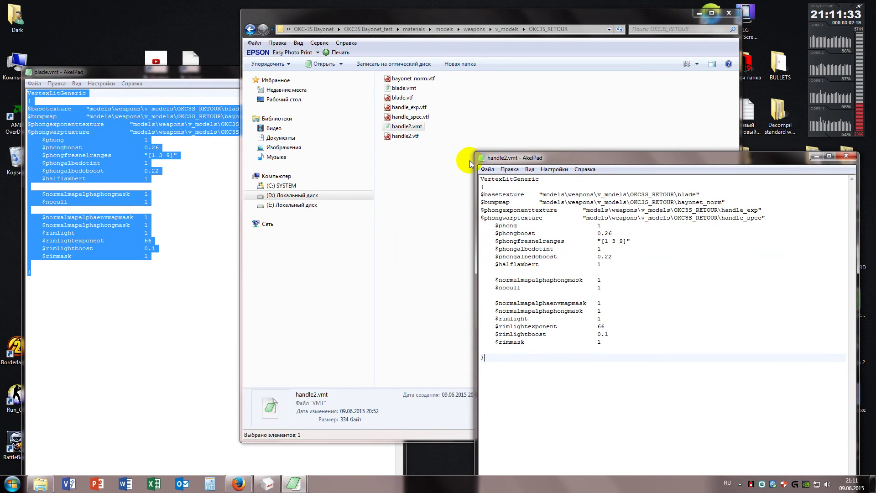
{"action": "left_click", "coordinate": [397, 137]}
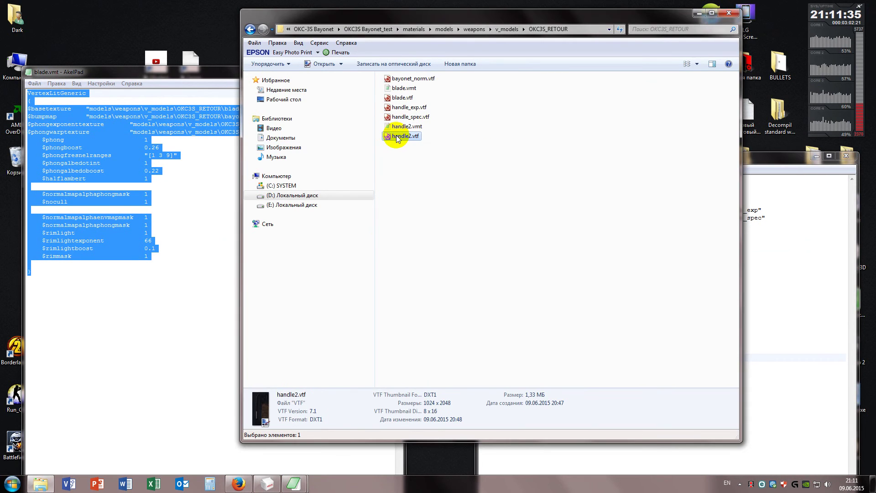
{"action": "right_click", "coordinate": [397, 137]}
{"action": "left_click", "coordinate": [746, 168]}
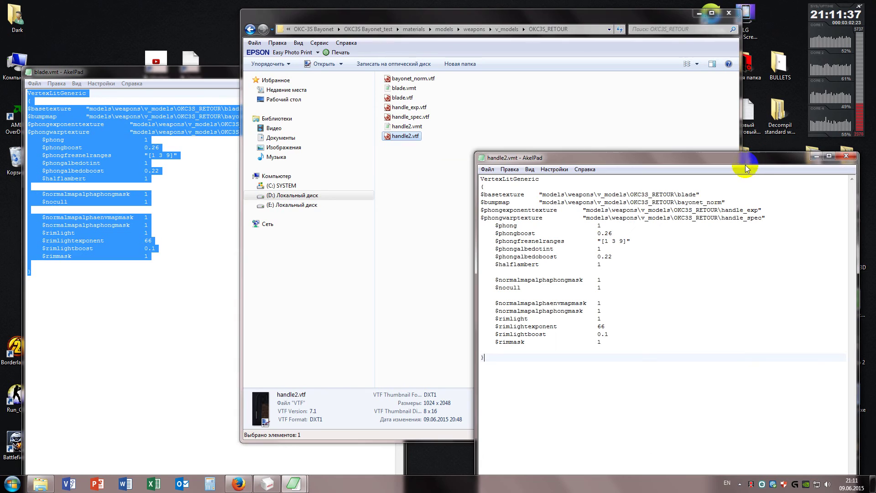
{"action": "left_click_drag", "start_coordinate": [697, 195], "coordinate": [680, 195]}
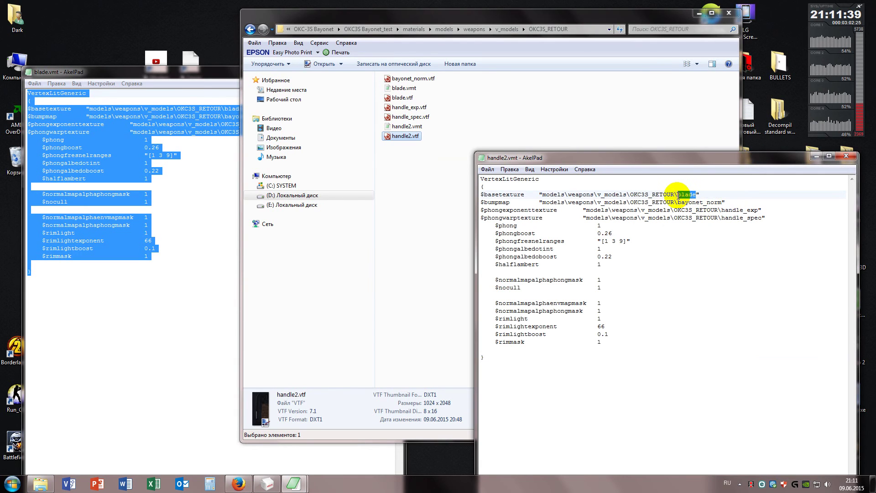
{"action": "right_click", "coordinate": [680, 196]}
{"action": "left_click", "coordinate": [708, 243]}
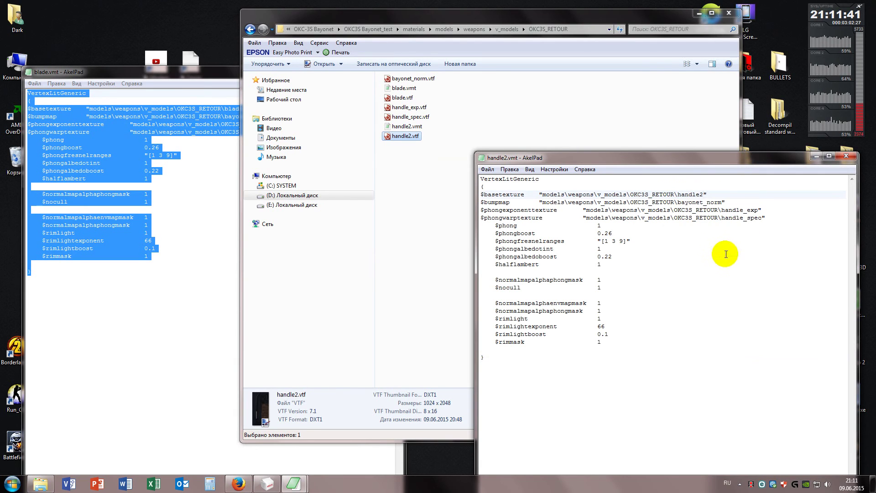
In handle2.vmt, set $phongboost to 0.6, $phongfresnelranges to "[1 4 9]" and $phongalbedoboost to 0.9.
{"action": "double_click", "coordinate": [609, 233]}
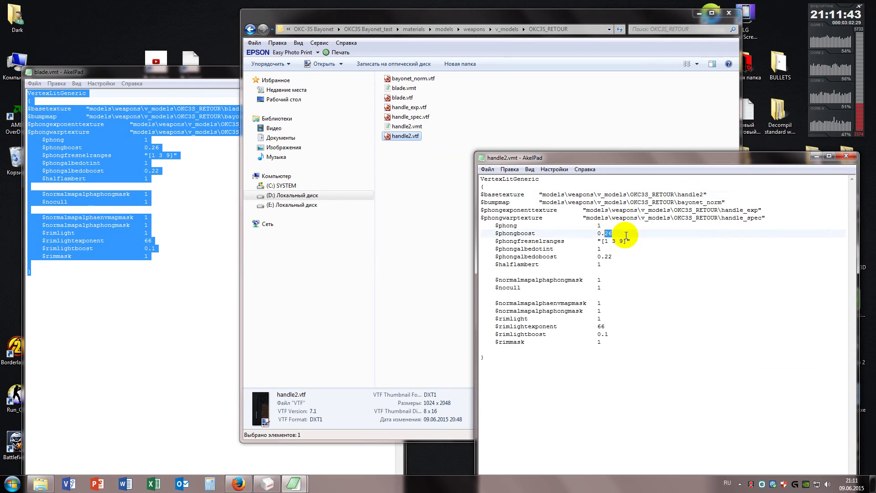
{"action": "type", "text": "6"}
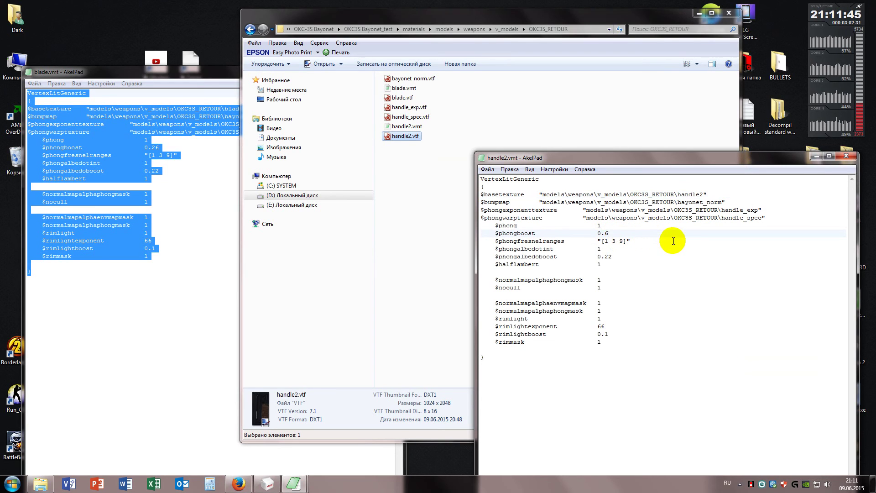
{"action": "left_click", "coordinate": [614, 242]}
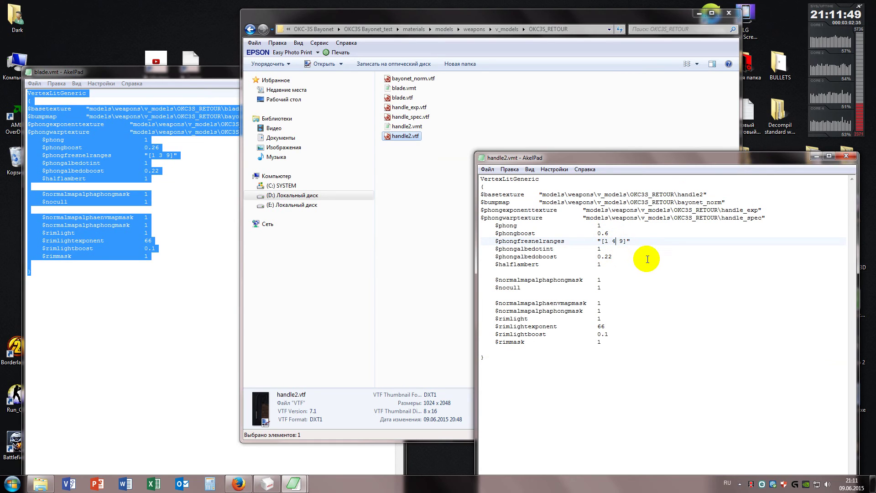
{"action": "left_click", "coordinate": [607, 257]}
{"action": "double_click", "coordinate": [607, 257]}
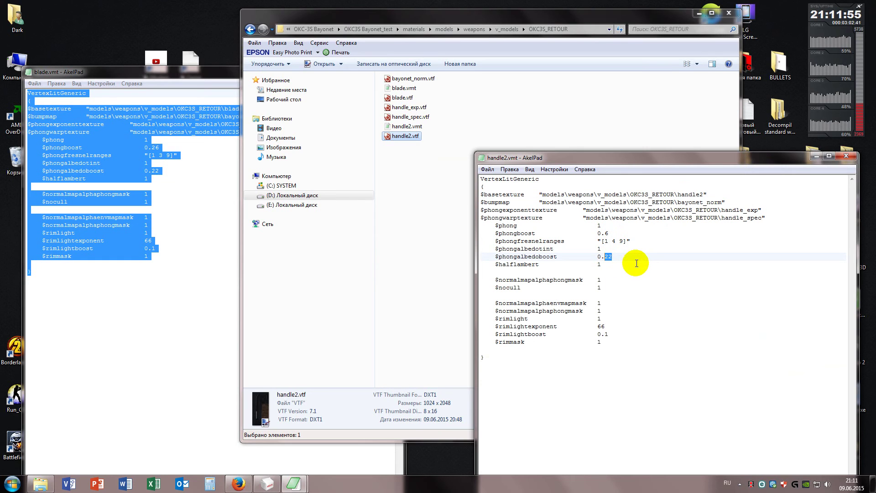
{"action": "type", "text": "9"}
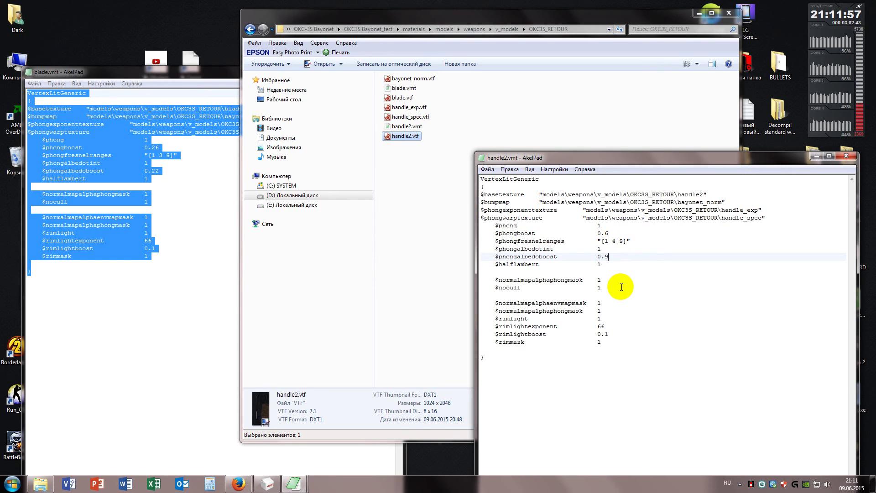
Save handle2.vmt and close both open material files.
{"action": "left_click", "coordinate": [606, 333]}
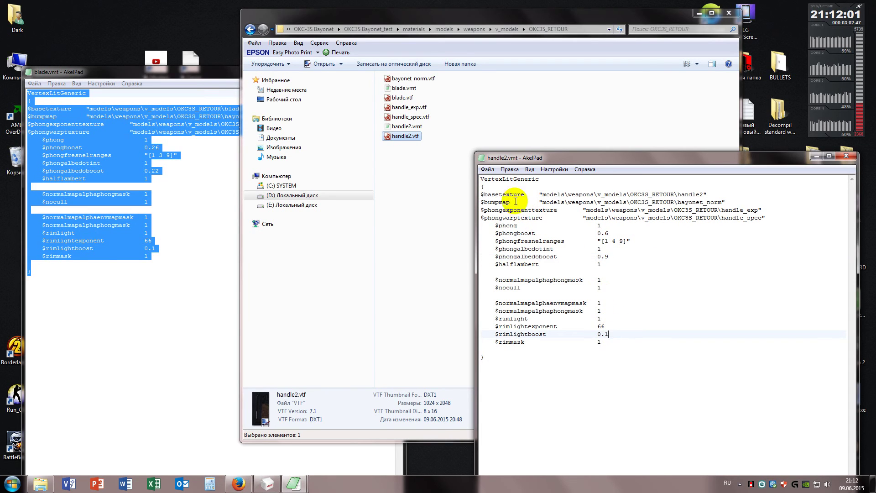
{"action": "left_click", "coordinate": [487, 169]}
{"action": "left_click", "coordinate": [512, 224]}
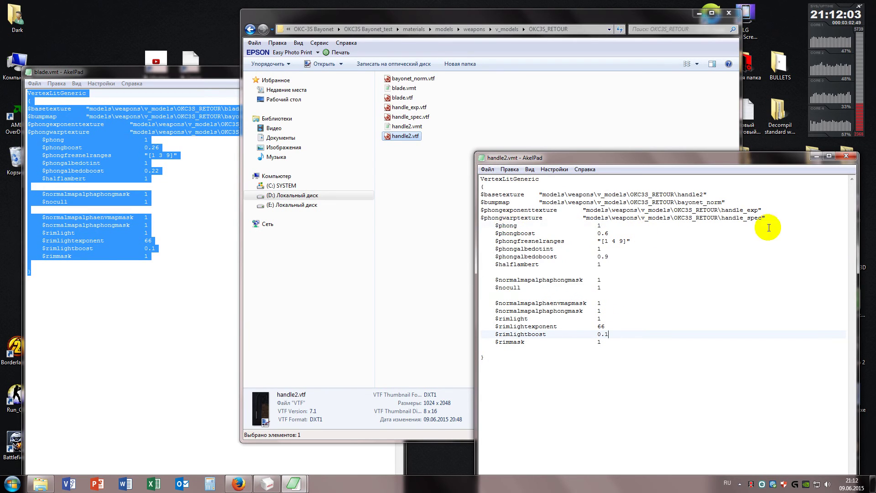
{"action": "left_click", "coordinate": [846, 158]}
{"action": "left_click", "coordinate": [391, 72]}
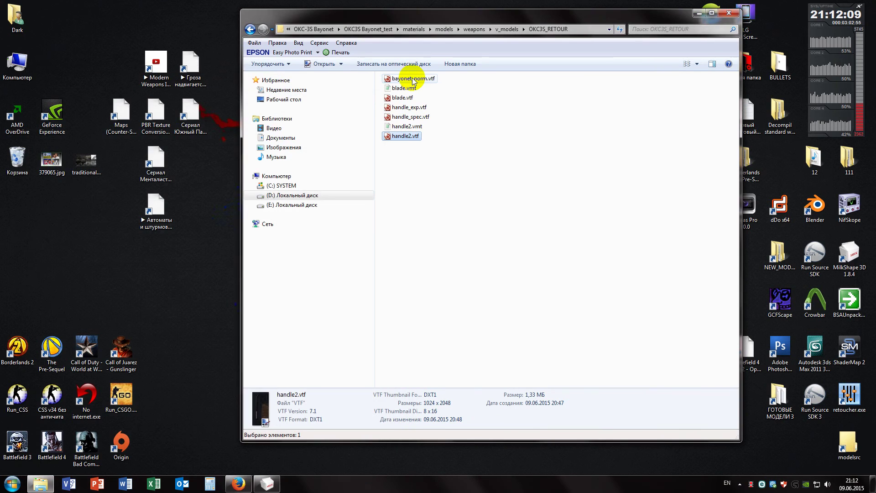
Go up to the OKC3S Bayonet_test folder and copy its materials folder.
{"action": "left_click", "coordinate": [368, 29]}
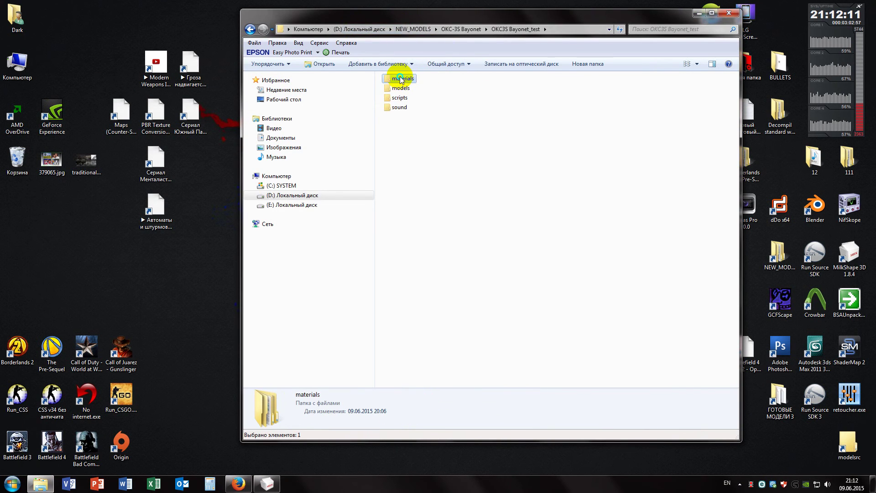
{"action": "right_click", "coordinate": [401, 80]}
{"action": "left_click", "coordinate": [442, 319]}
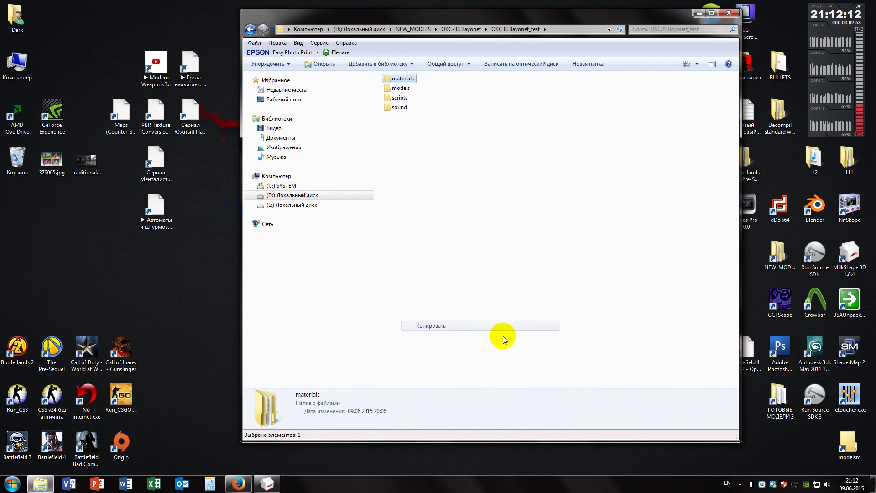
Paste the materials folder into the Source SDK's cstrike folder, merging folders and replacing all files with the same names.
{"action": "double_click", "coordinate": [812, 397]}
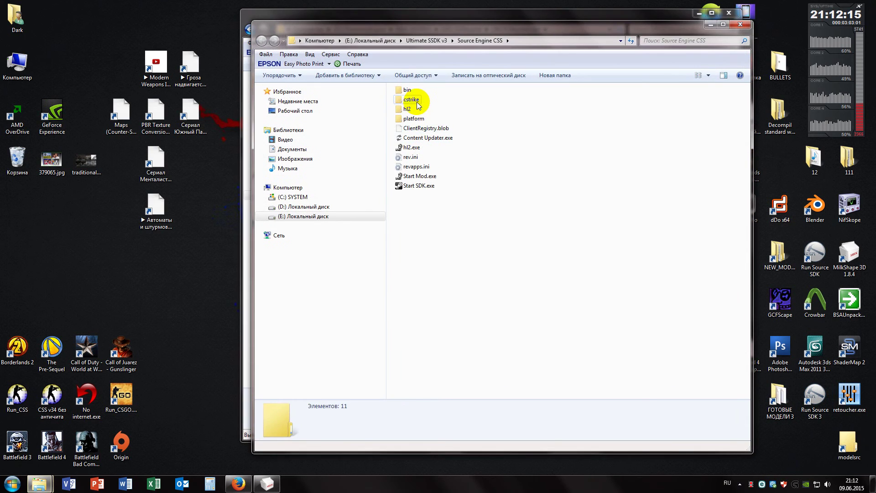
{"action": "right_click", "coordinate": [565, 172]}
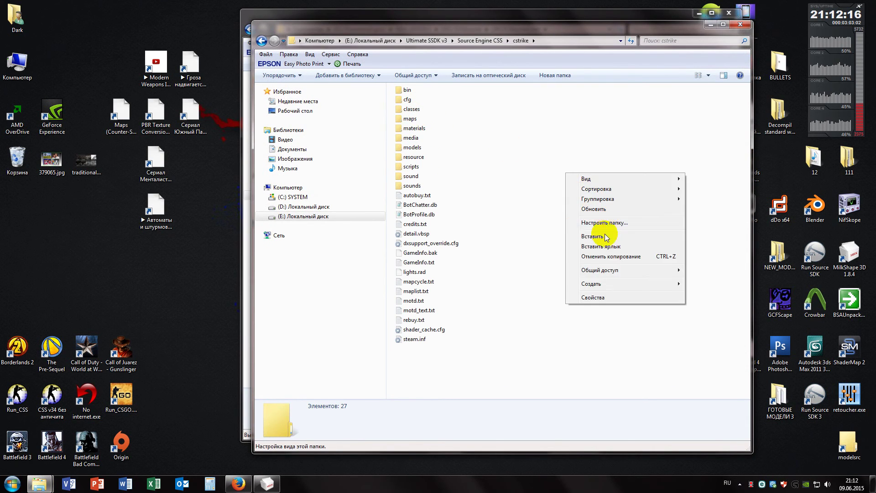
{"action": "left_click", "coordinate": [598, 236]}
{"action": "left_click", "coordinate": [469, 327]}
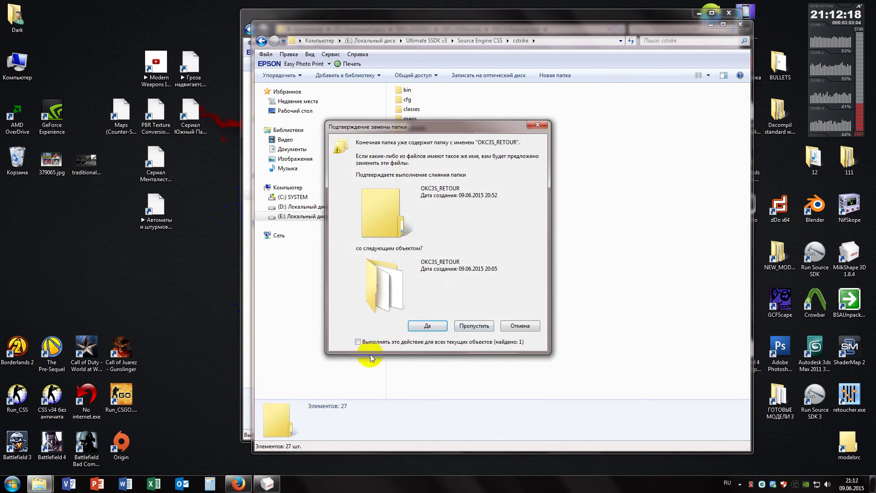
{"action": "left_click", "coordinate": [357, 342]}
{"action": "left_click", "coordinate": [417, 325]}
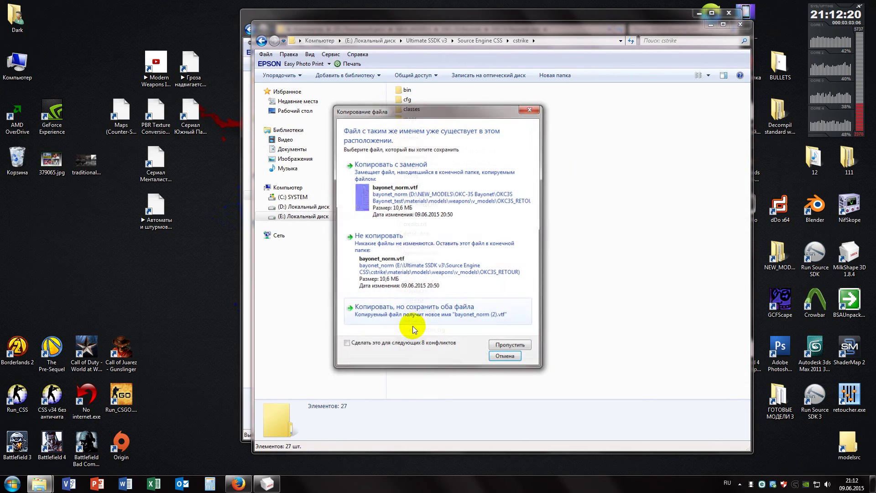
{"action": "left_click", "coordinate": [347, 345]}
{"action": "left_click", "coordinate": [411, 195]}
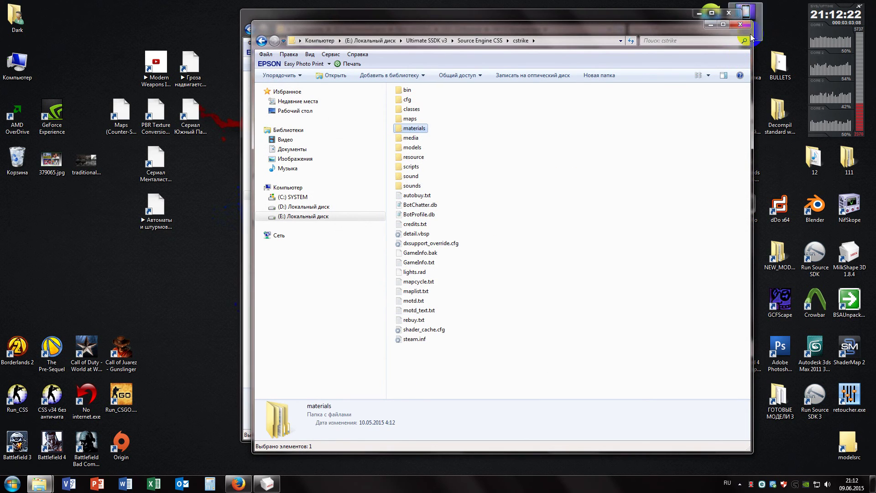
Open models\weapons inside the cstrike folder and copy the five v_knife_t files from v_knife_t.dx80.vtx to v_knife_t.vvd.
{"action": "double_click", "coordinate": [412, 147]}
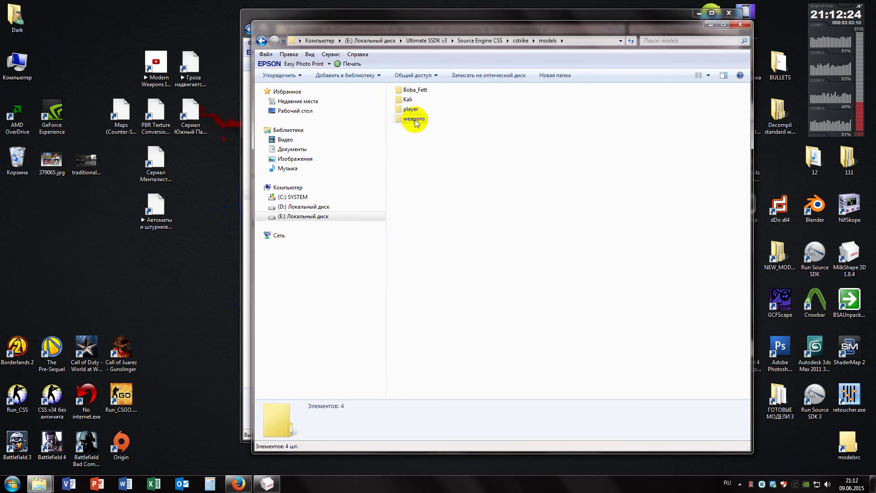
{"action": "double_click", "coordinate": [413, 120]}
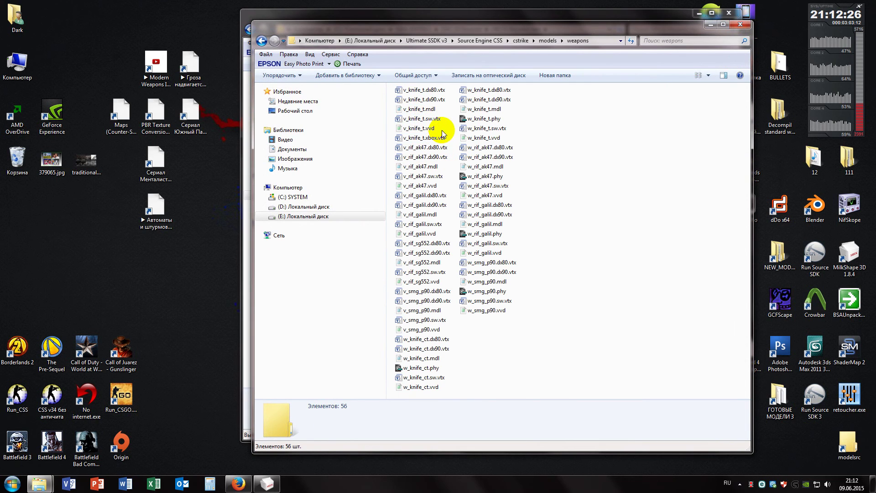
{"action": "left_click_drag", "start_coordinate": [441, 134], "coordinate": [401, 88]}
{"action": "right_click", "coordinate": [410, 89]}
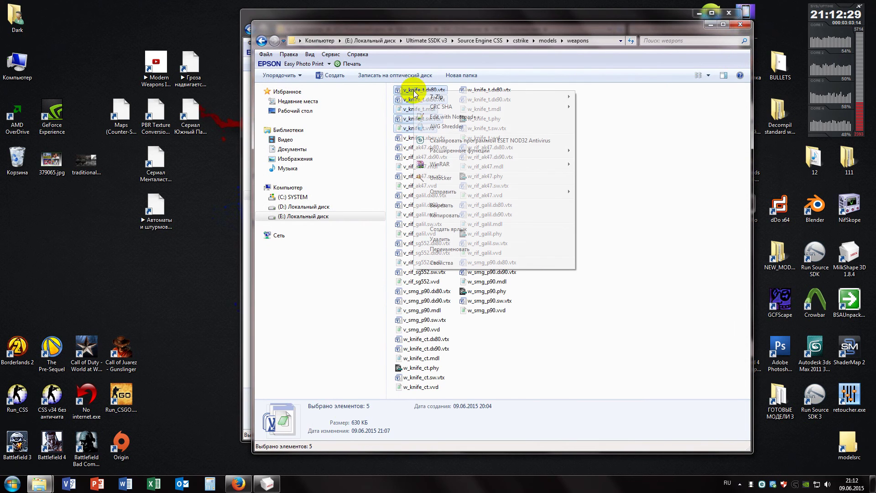
{"action": "left_click", "coordinate": [445, 215]}
Replace all files in the OKC3S Bayonet_test models\weapons folder with the copied v_knife_t files.
{"action": "left_click_drag", "start_coordinate": [509, 25], "coordinate": [498, 209]}
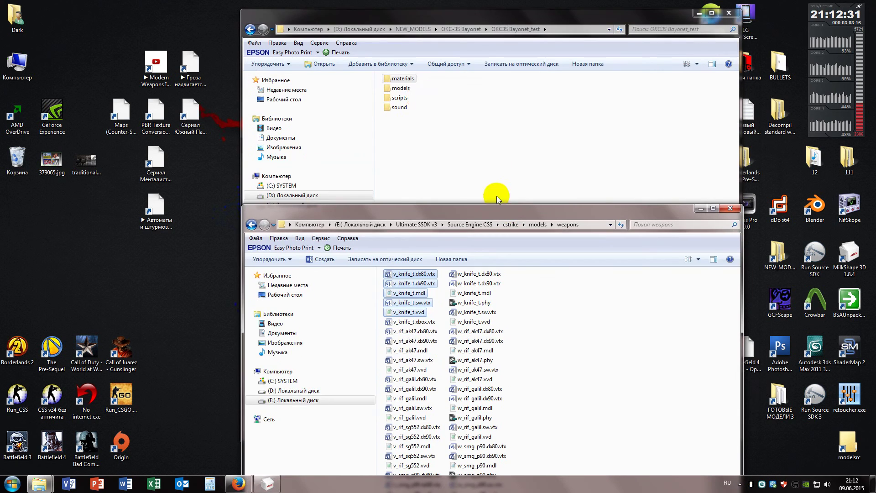
{"action": "double_click", "coordinate": [401, 89]}
{"action": "double_click", "coordinate": [402, 79]}
{"action": "left_click_drag", "start_coordinate": [423, 123], "coordinate": [448, 94]}
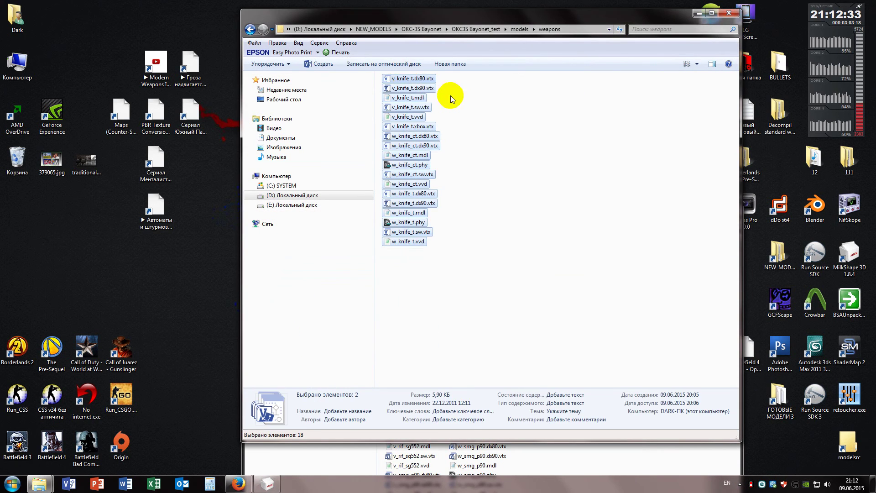
{"action": "key", "text": "Delete"}
{"action": "right_click", "coordinate": [444, 152]}
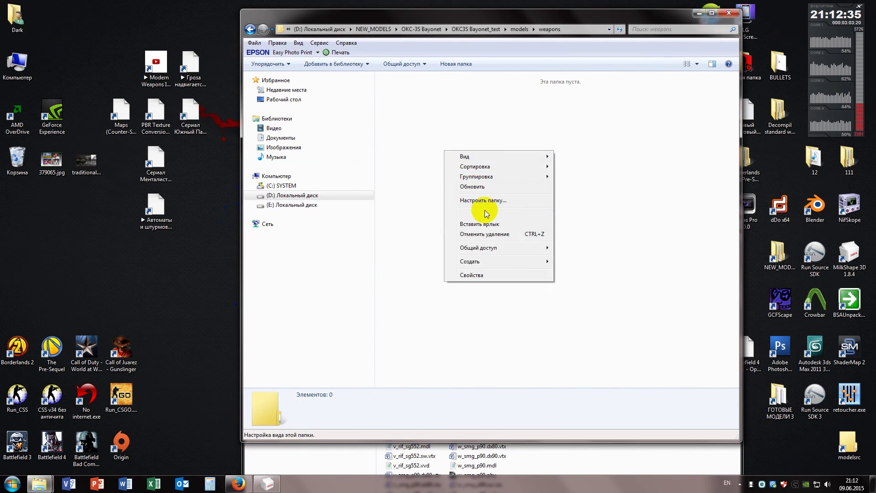
{"action": "left_click", "coordinate": [484, 234]}
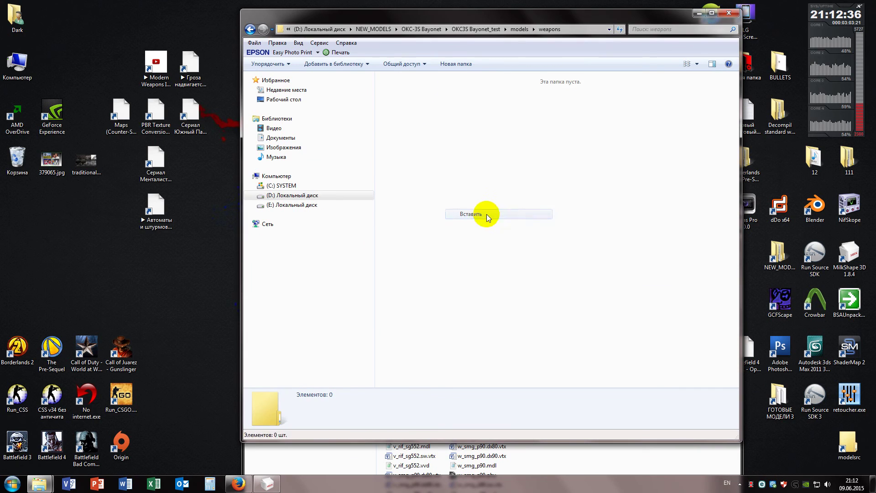
In the OKC3S Bayonet_test folder, open materials\models\weapons\w_models and delete the w_knife_t folder.
{"action": "left_click", "coordinate": [462, 31]}
{"action": "double_click", "coordinate": [409, 80]}
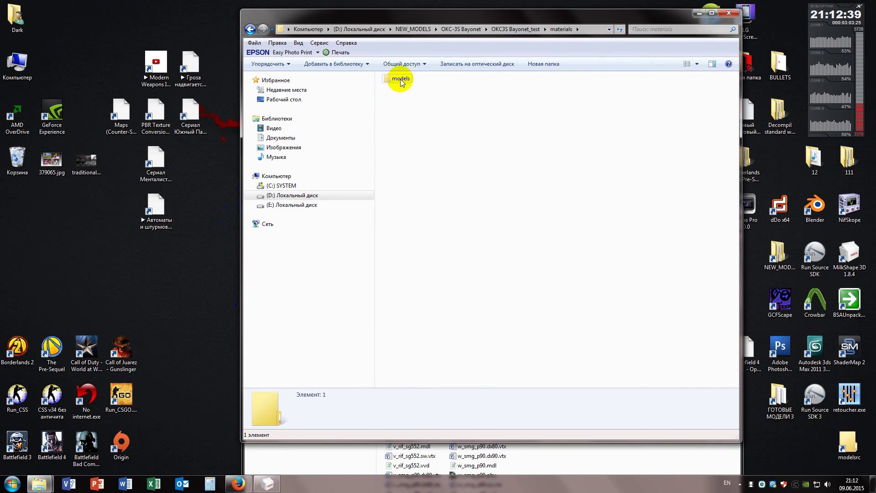
{"action": "double_click", "coordinate": [409, 80]}
{"action": "double_click", "coordinate": [409, 80]}
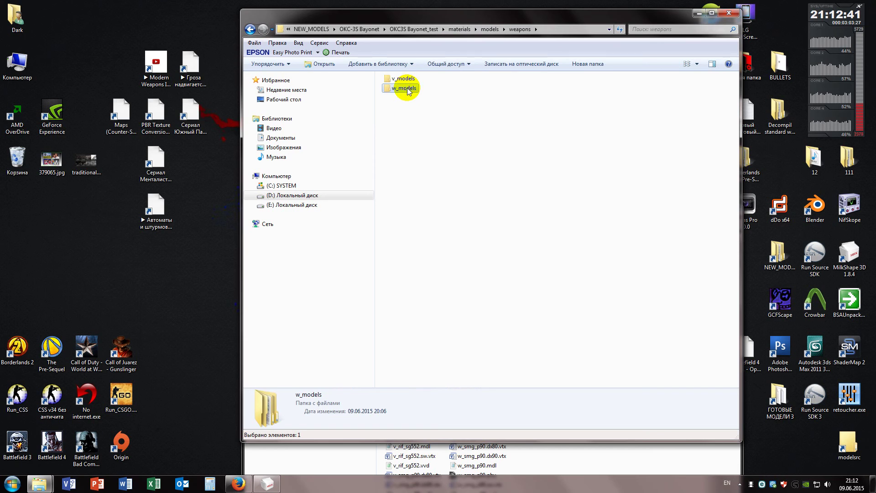
{"action": "double_click", "coordinate": [406, 88]}
{"action": "left_click", "coordinate": [404, 80]}
{"action": "key", "text": "Delete"}
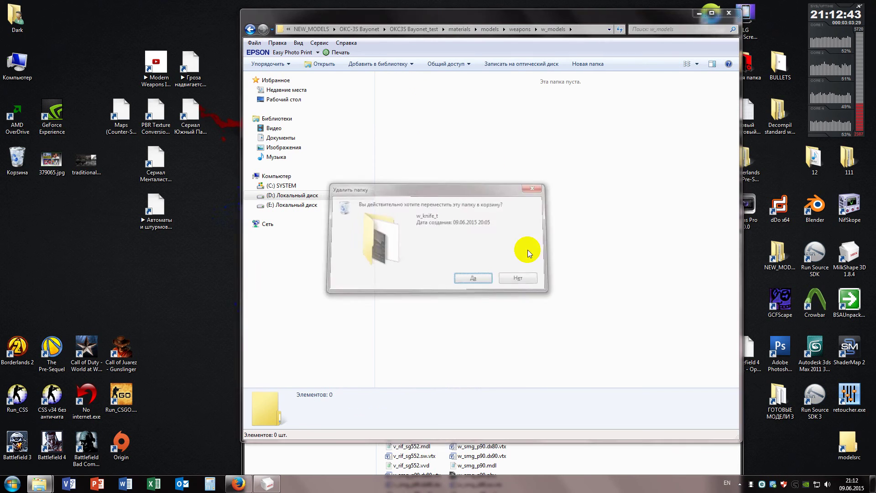
{"action": "key", "text": "Return"}
Copy the OKC3S_RETOUR folder from v_models and paste it into w_models.
{"action": "left_click", "coordinate": [520, 30]}
{"action": "double_click", "coordinate": [405, 81]}
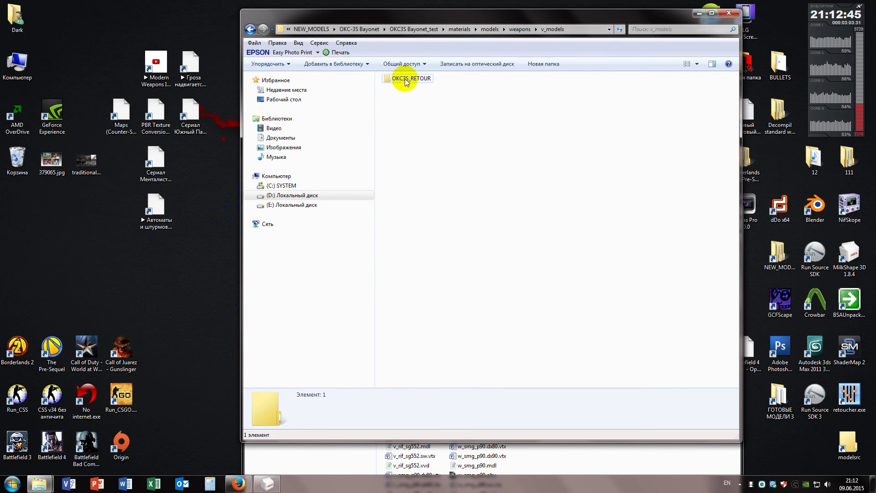
{"action": "right_click", "coordinate": [403, 79]}
{"action": "left_click", "coordinate": [443, 328]}
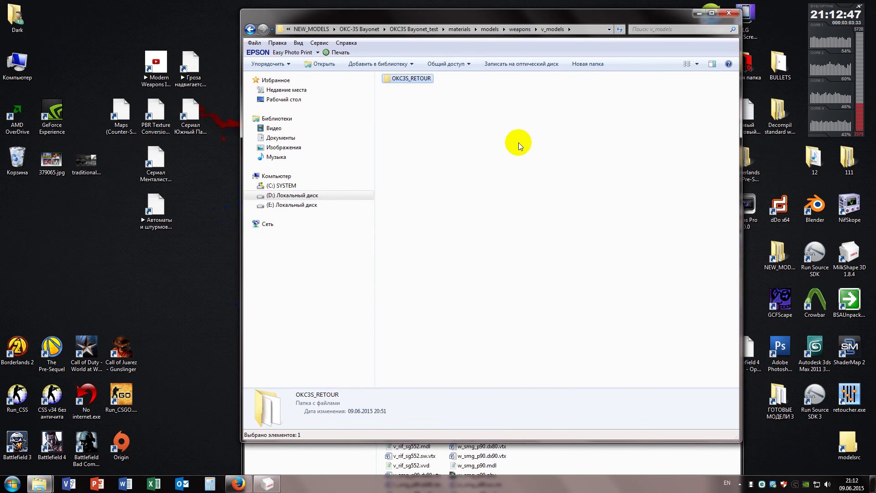
{"action": "left_click", "coordinate": [520, 29]}
{"action": "double_click", "coordinate": [405, 89]}
{"action": "right_click", "coordinate": [406, 90]}
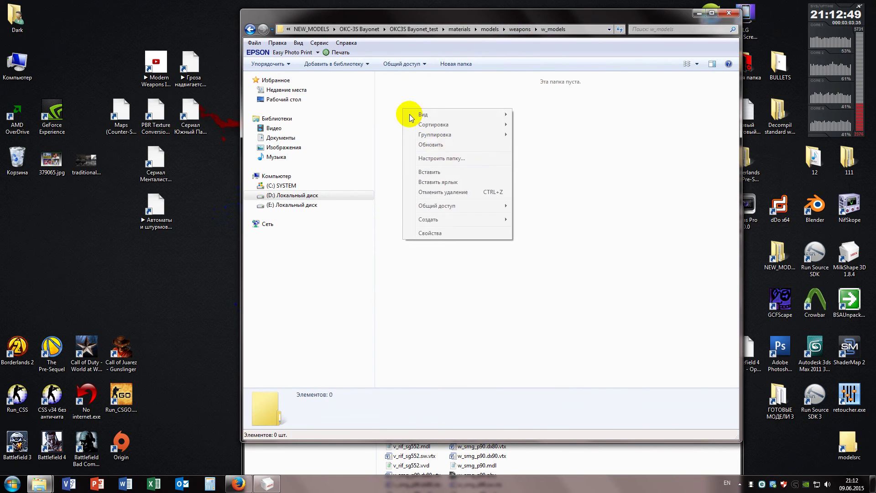
{"action": "left_click", "coordinate": [431, 170]}
Delete all five .vtf textures from the w_models OKC3S_RETOUR folder, keeping only blade.vmt and handle2.vmt.
{"action": "double_click", "coordinate": [411, 83]}
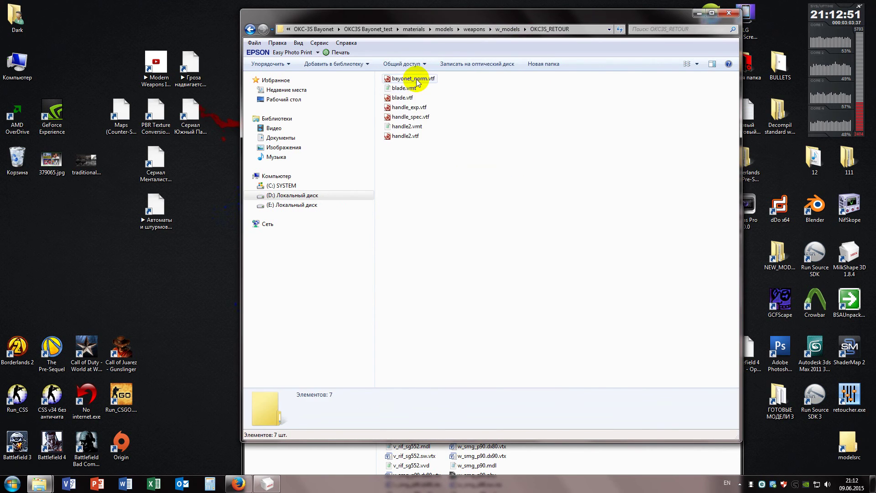
{"action": "left_click", "coordinate": [413, 79]}
{"action": "key", "text": "Delete"}
{"action": "key", "text": "Return"}
{"action": "left_click", "coordinate": [401, 88]}
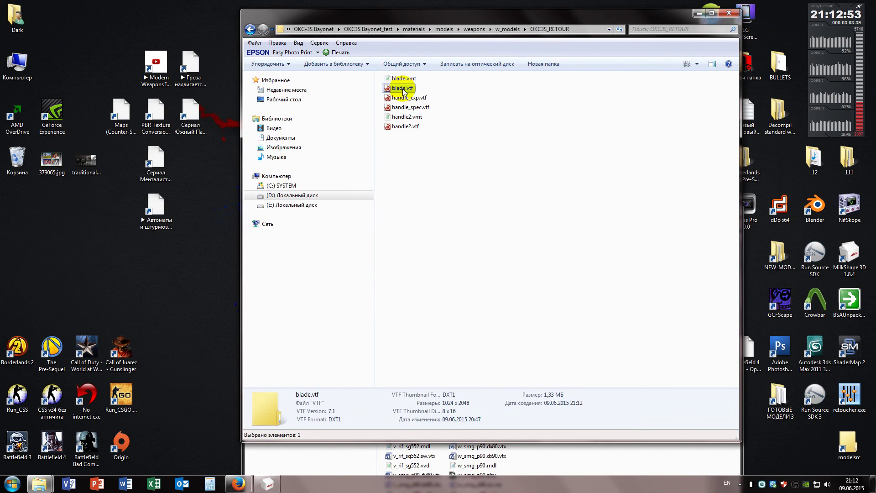
{"action": "key", "text": "Delete"}
{"action": "key", "text": "Return"}
{"action": "left_click", "coordinate": [406, 88]}
{"action": "key", "text": "Delete"}
{"action": "key", "text": "Return"}
{"action": "left_click", "coordinate": [409, 88]}
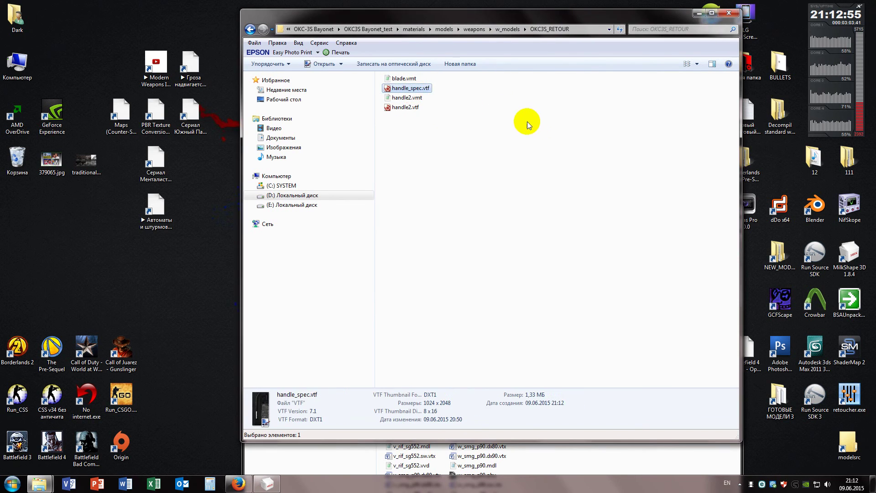
{"action": "key", "text": "Delete"}
{"action": "key", "text": "Return"}
{"action": "left_click", "coordinate": [413, 99]}
{"action": "key", "text": "Delete"}
{"action": "key", "text": "Return"}
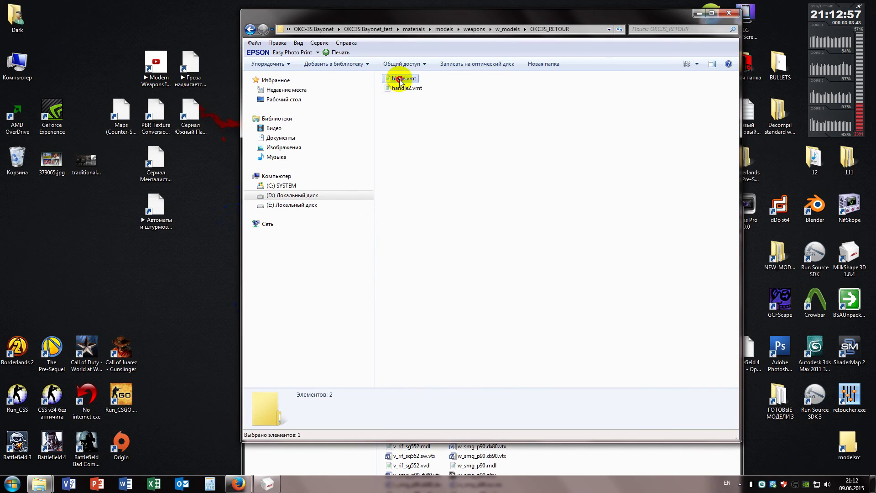
Remove every parameter below $bumpmap from the w_models blade.vmt, then save and close the file.
{"action": "double_click", "coordinate": [402, 79]}
{"action": "left_click_drag", "start_coordinate": [493, 350], "coordinate": [469, 210]}
{"action": "key", "text": "Delete"}
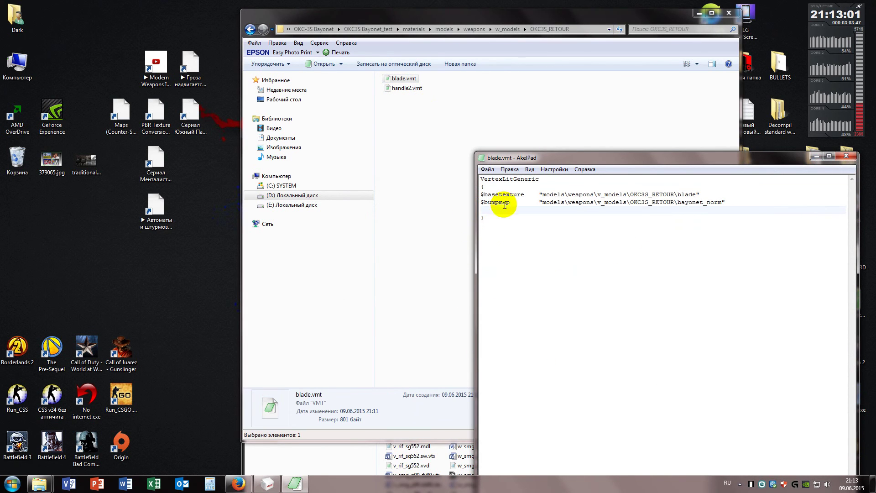
{"action": "left_click", "coordinate": [487, 170]}
{"action": "left_click", "coordinate": [506, 224]}
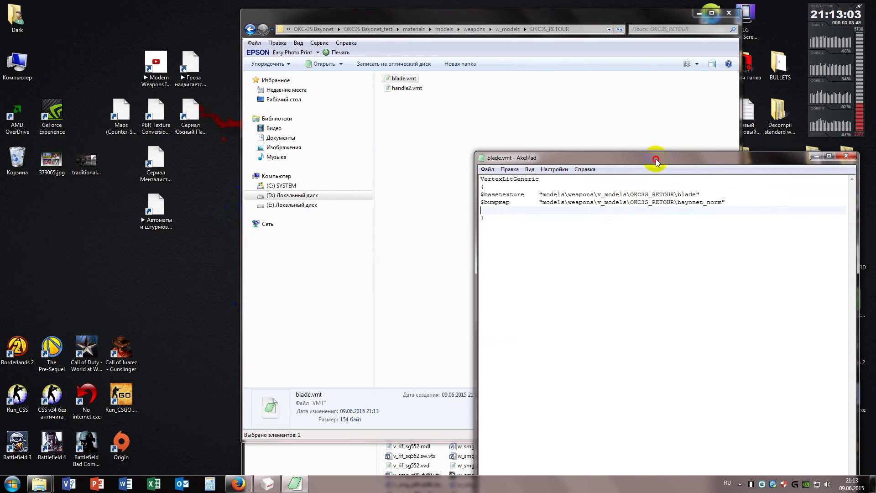
{"action": "left_click_drag", "start_coordinate": [656, 162], "coordinate": [485, 149]}
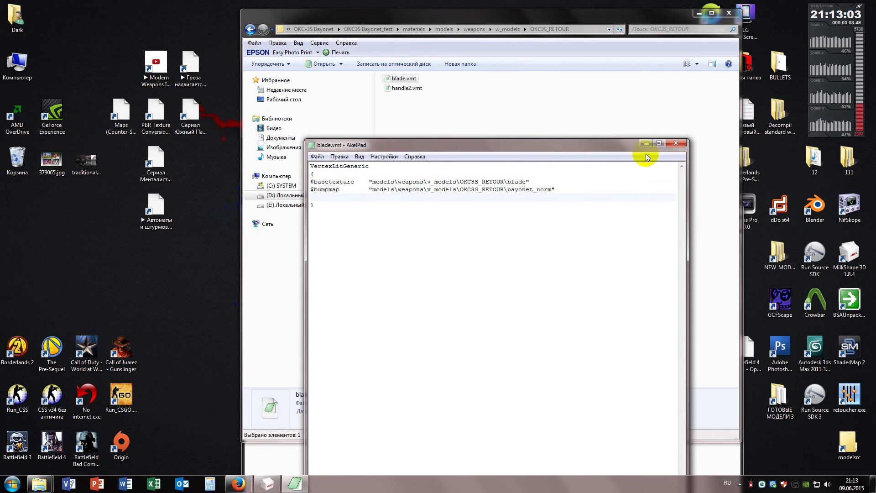
{"action": "left_click", "coordinate": [676, 144]}
Strip the w_models handle2.vmt down to $basetexture and $bumpmap, save and close it, and recheck blade.vmt.
{"action": "double_click", "coordinate": [402, 88]}
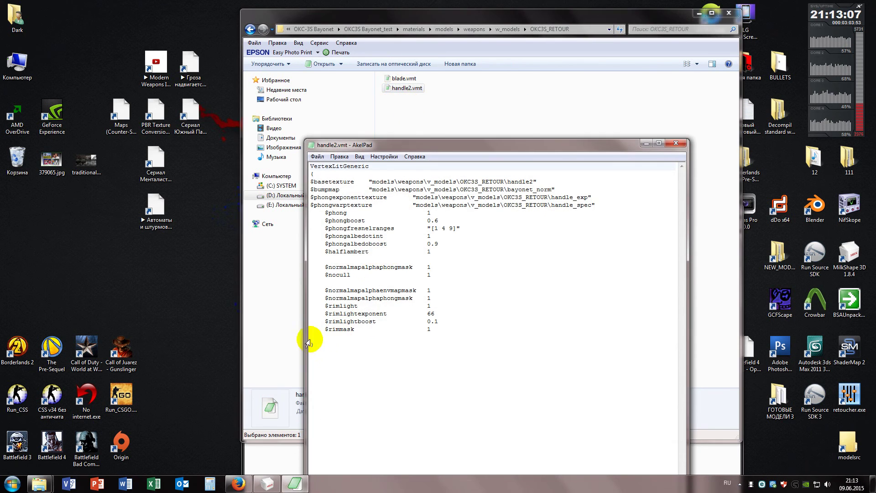
{"action": "left_click_drag", "start_coordinate": [314, 337], "coordinate": [279, 195]}
{"action": "key", "text": "Delete"}
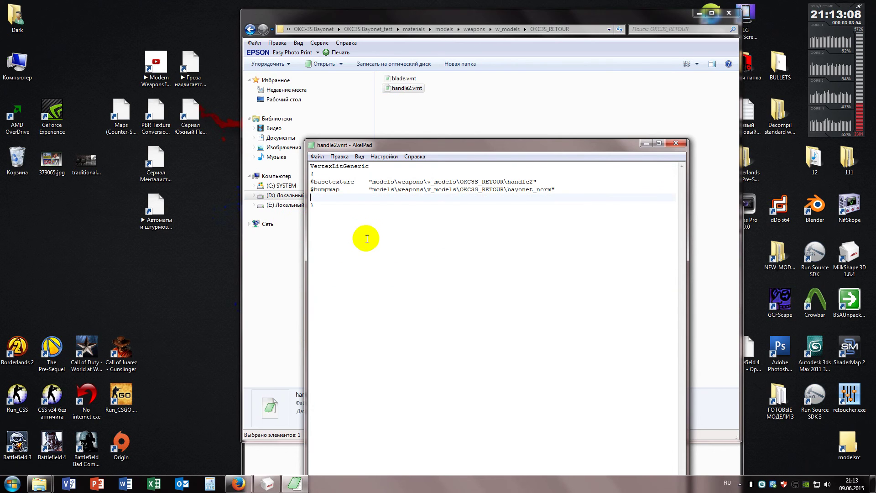
{"action": "left_click", "coordinate": [317, 156]}
{"action": "left_click", "coordinate": [336, 211]}
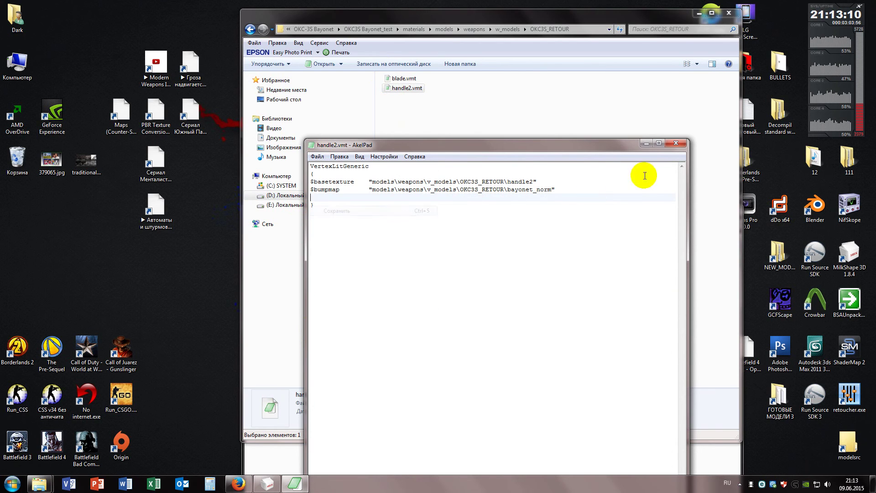
{"action": "left_click", "coordinate": [676, 143]}
{"action": "double_click", "coordinate": [402, 78]}
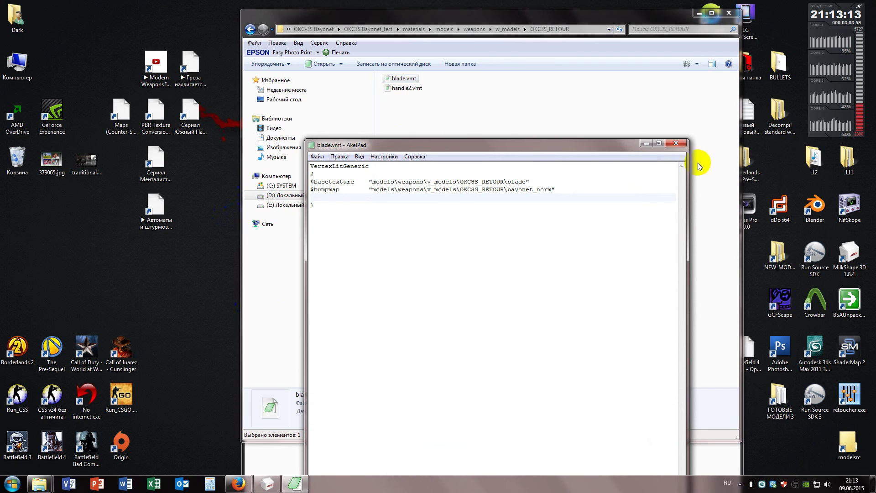
{"action": "left_click", "coordinate": [683, 144]}
Return to the OKC3S Bayonet_test folder and close the window showing cstrike's models\weapons folder.
{"action": "left_click", "coordinate": [368, 29]}
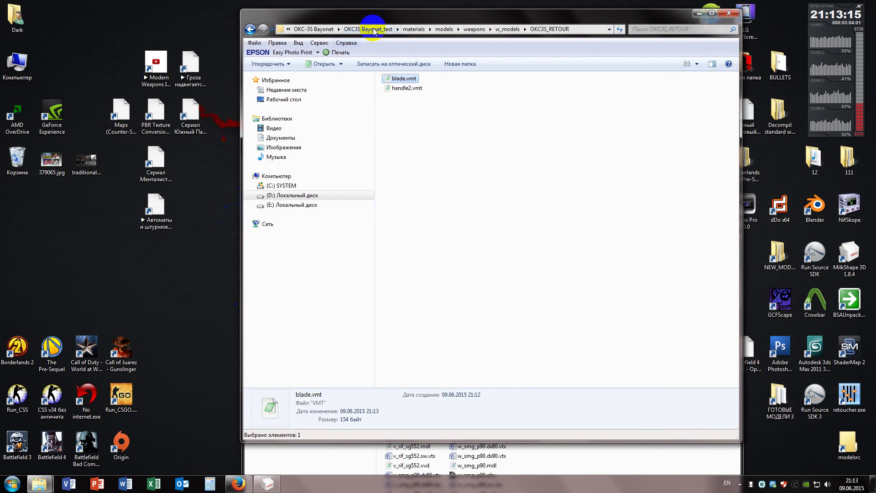
{"action": "left_click", "coordinate": [560, 467]}
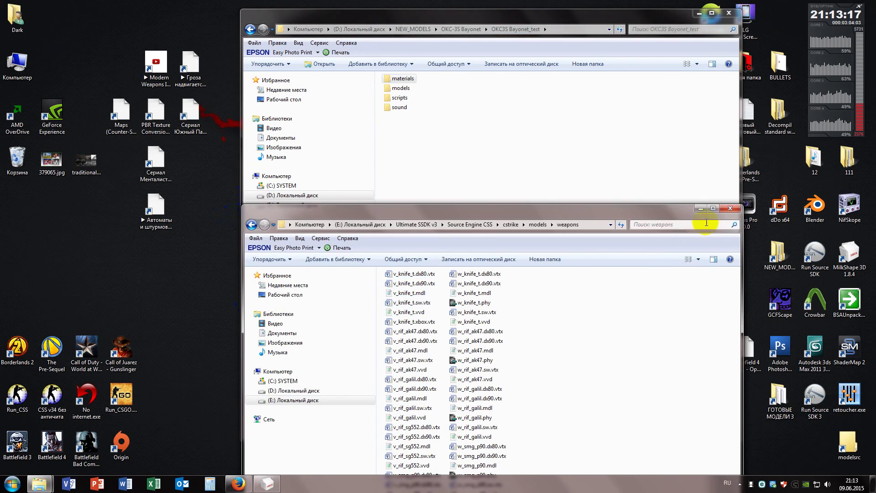
{"action": "left_click", "coordinate": [724, 201]}
{"action": "left_click", "coordinate": [634, 452]}
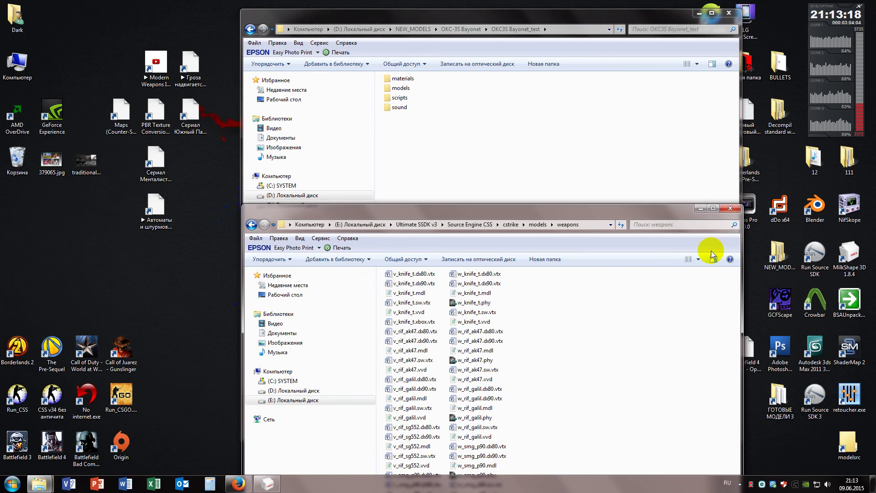
{"action": "left_click", "coordinate": [730, 208]}
Launch the Source SDK, start its Model Viewer and load the recent model v_knife_t.mdl.
{"action": "double_click", "coordinate": [808, 397]}
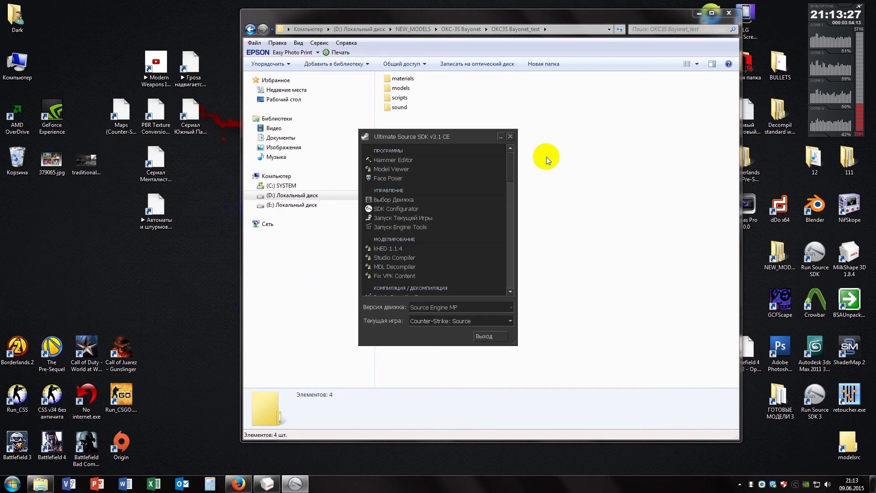
{"action": "double_click", "coordinate": [395, 170]}
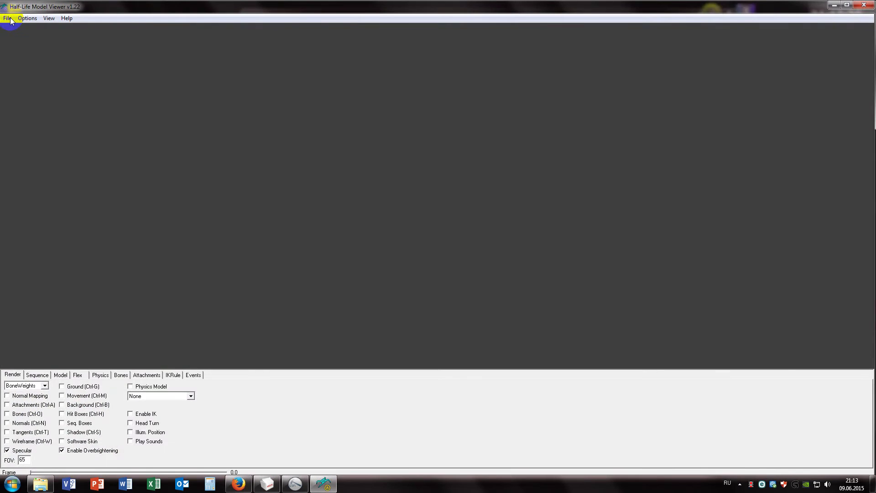
{"action": "left_click", "coordinate": [7, 18]}
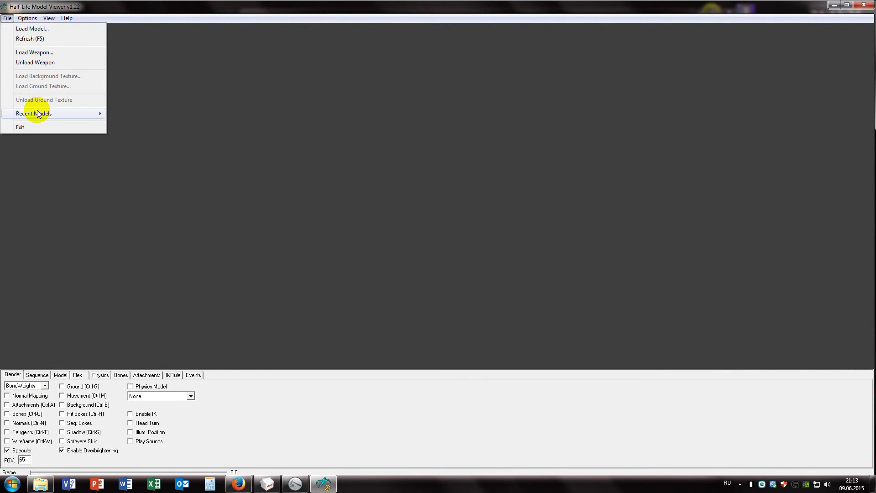
{"action": "mouse_move", "coordinate": [50, 115]}
{"action": "left_click", "coordinate": [153, 114]}
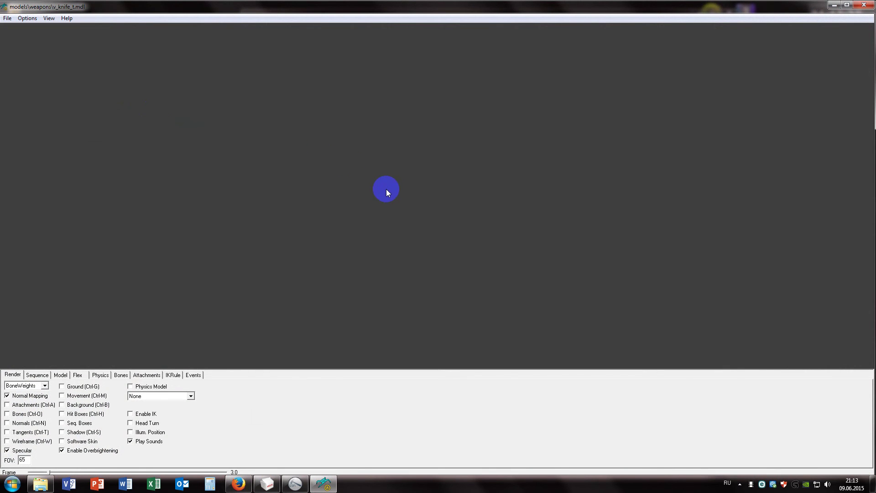
Play the knife model's idle sequence at x 1.00 speed and examine the bayonet's shading from different angles.
{"action": "left_click", "coordinate": [41, 375]}
{"action": "left_click", "coordinate": [88, 387]}
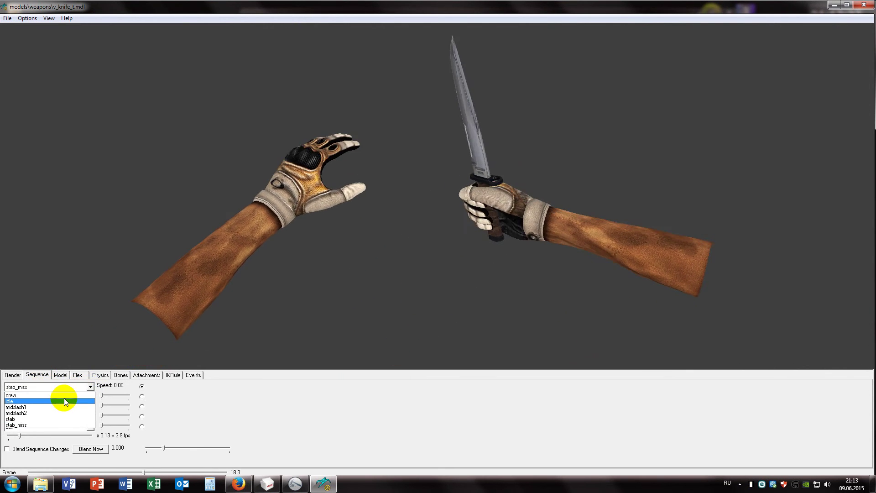
{"action": "left_click", "coordinate": [63, 400]}
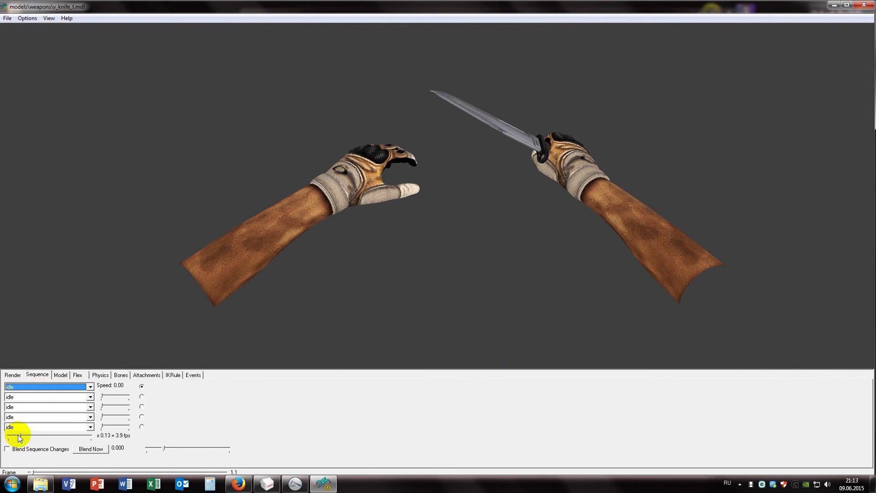
{"action": "left_click_drag", "start_coordinate": [19, 436], "coordinate": [92, 436]}
{"action": "left_click_drag", "start_coordinate": [407, 278], "coordinate": [424, 250]}
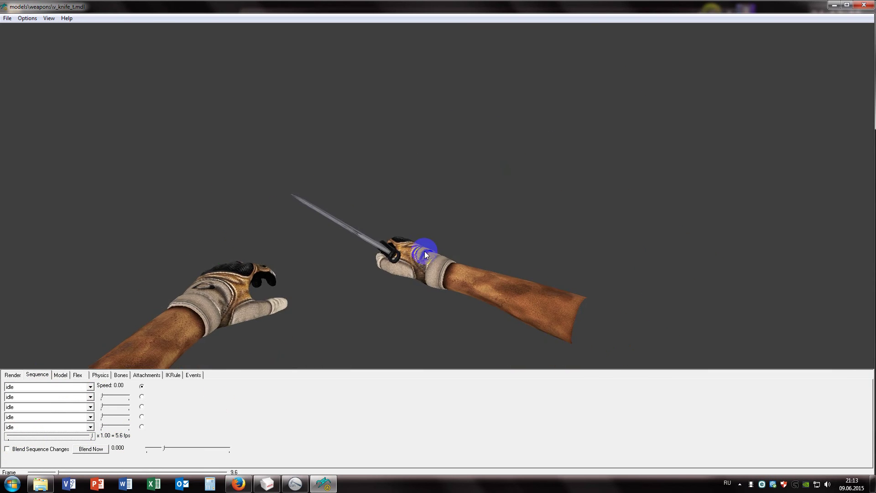
{"action": "right_click_drag", "start_coordinate": [425, 251], "coordinate": [507, 244]}
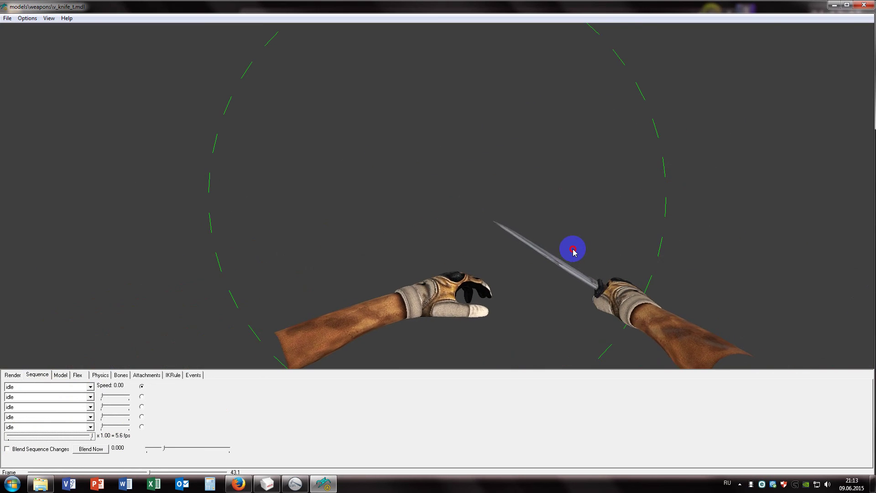
Examine the bayonet and gloved hands from other angles during the idle sequence, and restore the first-person view.
{"action": "left_click_drag", "start_coordinate": [572, 249], "coordinate": [579, 257]}
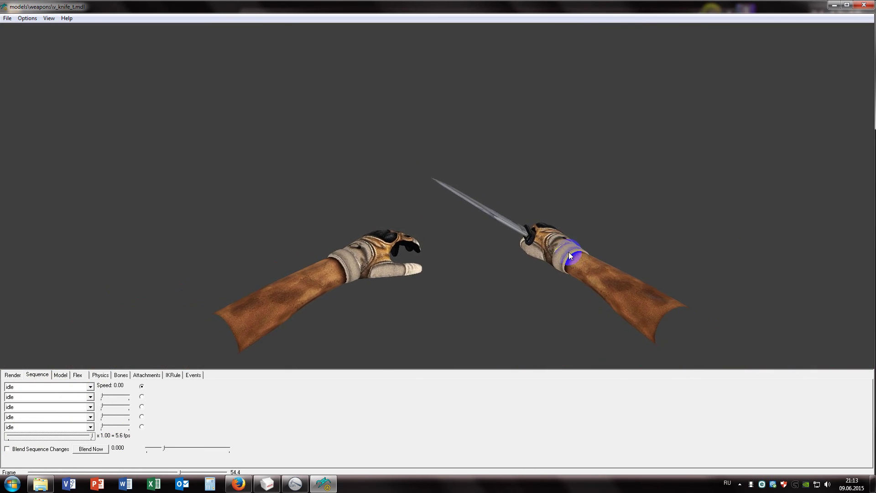
{"action": "right_click_drag", "start_coordinate": [570, 252], "coordinate": [633, 213]}
{"action": "mouse_move", "coordinate": [521, 214]}
{"action": "left_mouse_down"}
{"action": "mouse_move", "coordinate": [532, 221]}
{"action": "mouse_move", "coordinate": [557, 212]}
{"action": "mouse_move", "coordinate": [539, 228]}
{"action": "mouse_move", "coordinate": [479, 203]}
{"action": "mouse_move", "coordinate": [531, 224]}
{"action": "mouse_move", "coordinate": [508, 212]}
{"action": "mouse_move", "coordinate": [567, 205]}
{"action": "mouse_move", "coordinate": [518, 213]}
{"action": "left_mouse_up"}
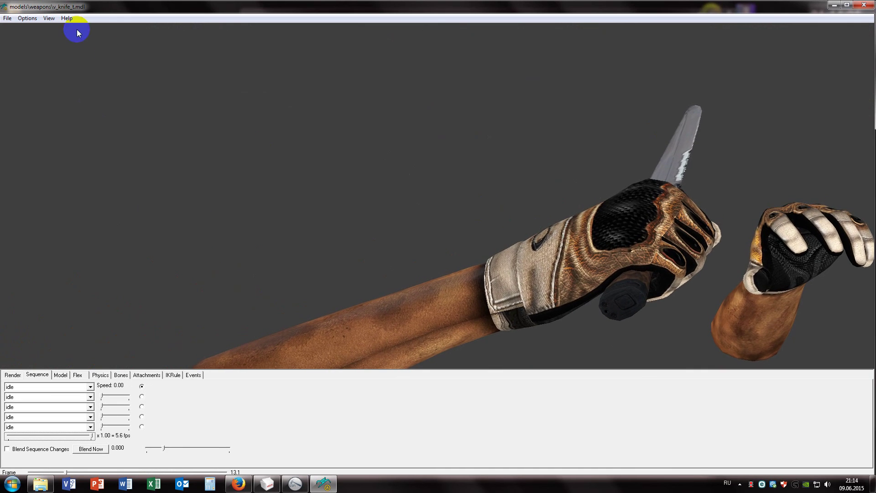
{"action": "left_click", "coordinate": [27, 19]}
{"action": "left_click", "coordinate": [95, 83]}
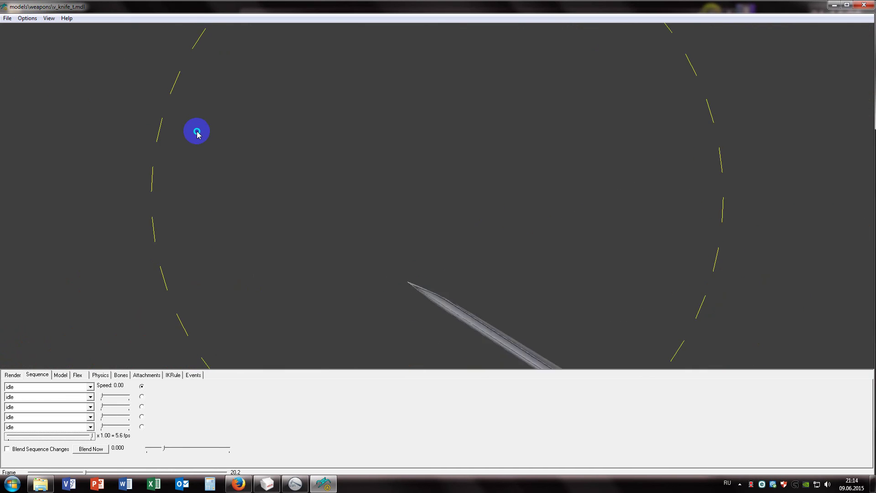
{"action": "right_click_drag", "start_coordinate": [197, 131], "coordinate": [192, 152]}
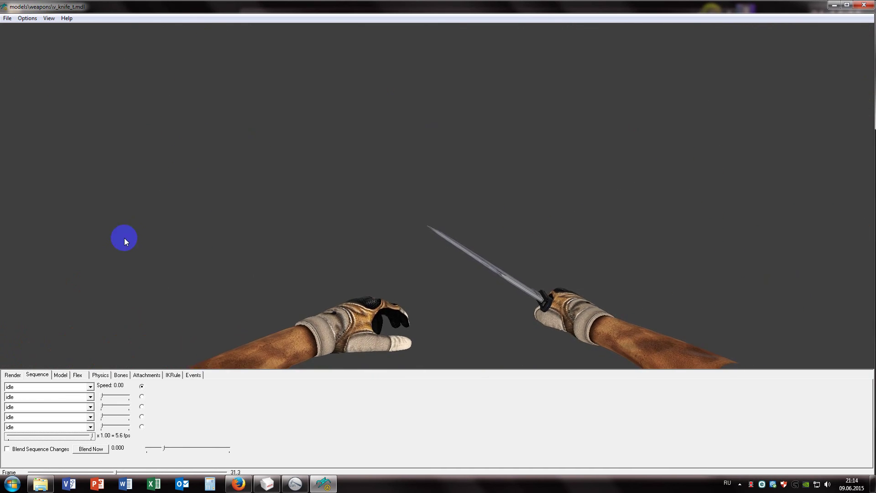
Preview the knife's draw and midslash1 sequences, and close the Model Viewer and the Source SDK launcher.
{"action": "left_click", "coordinate": [89, 386]}
{"action": "left_click", "coordinate": [53, 396]}
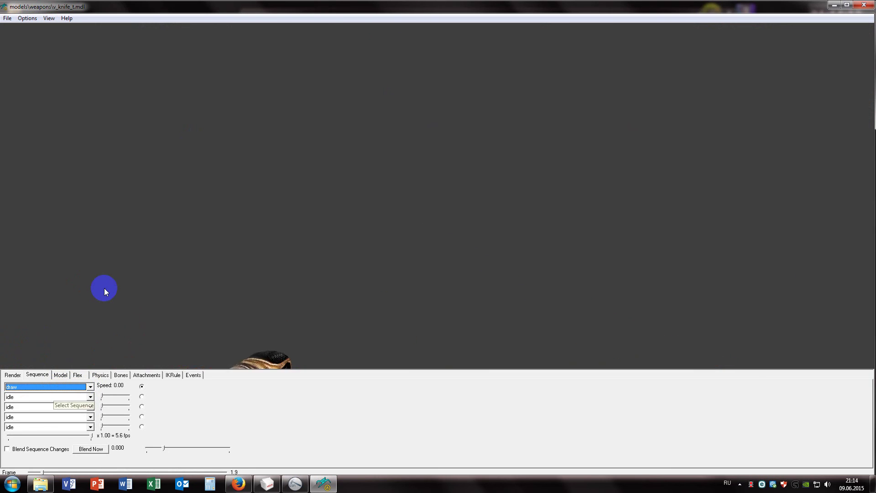
{"action": "key", "text": "Down"}
{"action": "key", "text": "Down"}
{"action": "key", "text": "Down"}
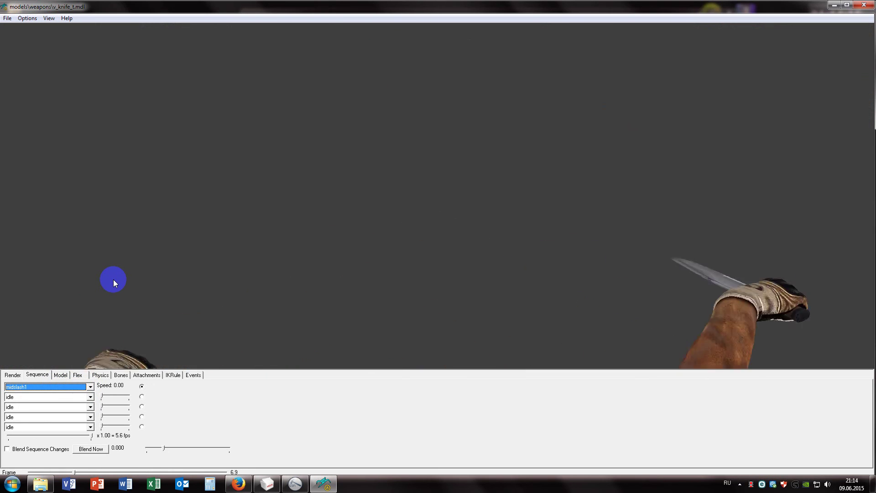
{"action": "left_click", "coordinate": [865, 5]}
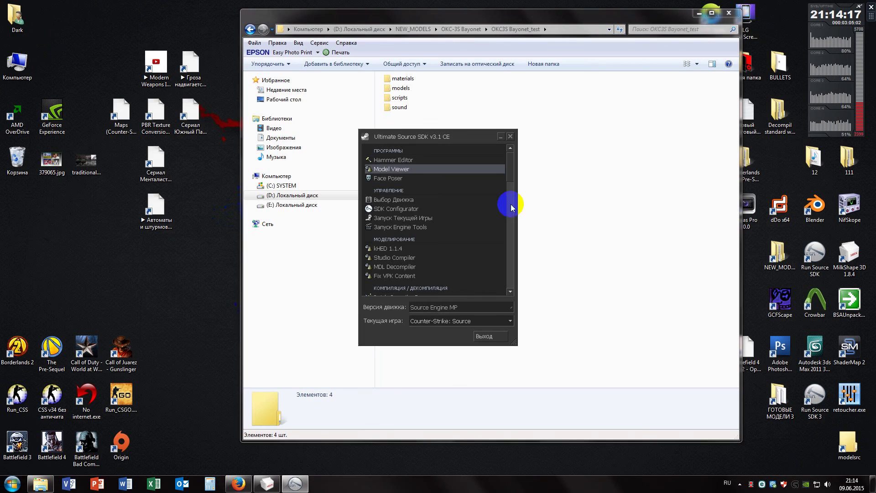
{"action": "left_click", "coordinate": [511, 137]}
Copy the materials, models, scripts and sound folders from OKC3S Bayonet_test.
{"action": "left_click_drag", "start_coordinate": [524, 180], "coordinate": [399, 75]}
{"action": "right_click", "coordinate": [402, 79]}
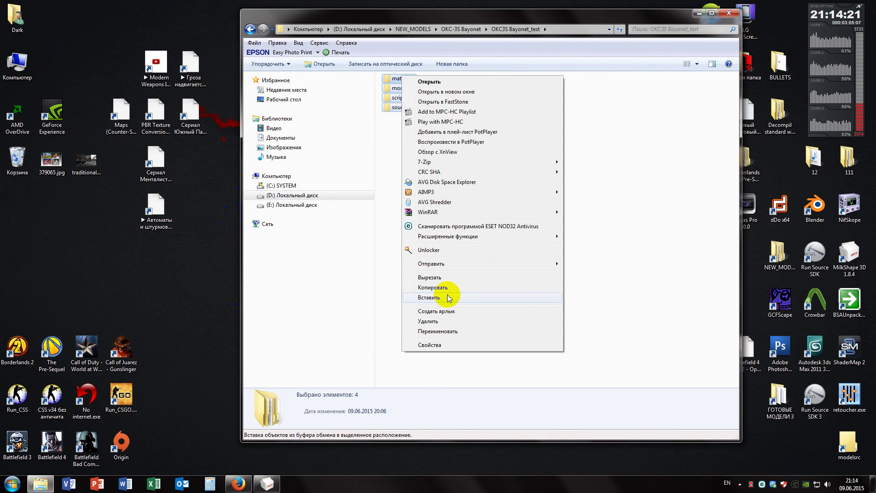
{"action": "left_click", "coordinate": [450, 288]}
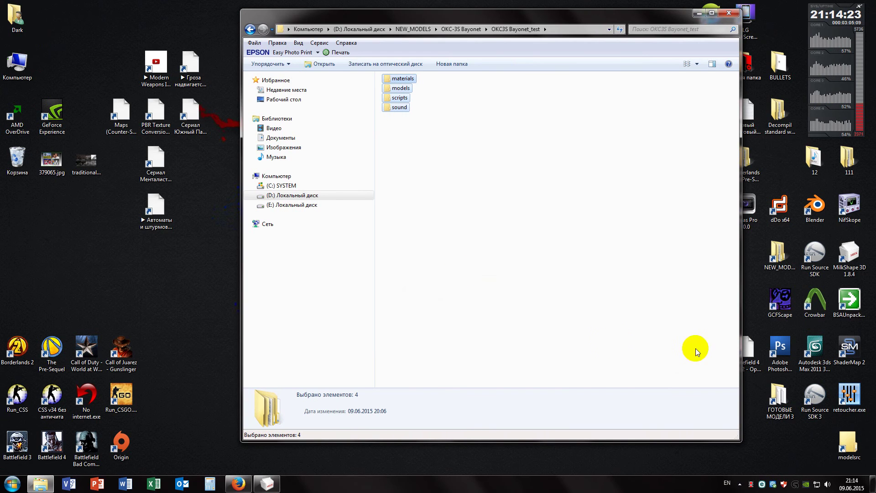
Open the Counter-Strike: Source install folder from its desktop shortcut and go to cstrike\custom\SDK Compiles.
{"action": "right_click", "coordinate": [15, 400]}
{"action": "left_click", "coordinate": [44, 173]}
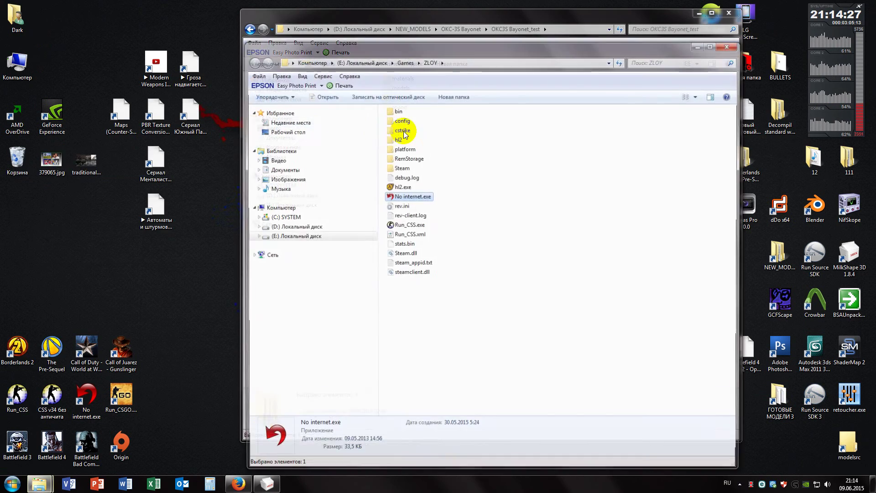
{"action": "double_click", "coordinate": [407, 152]}
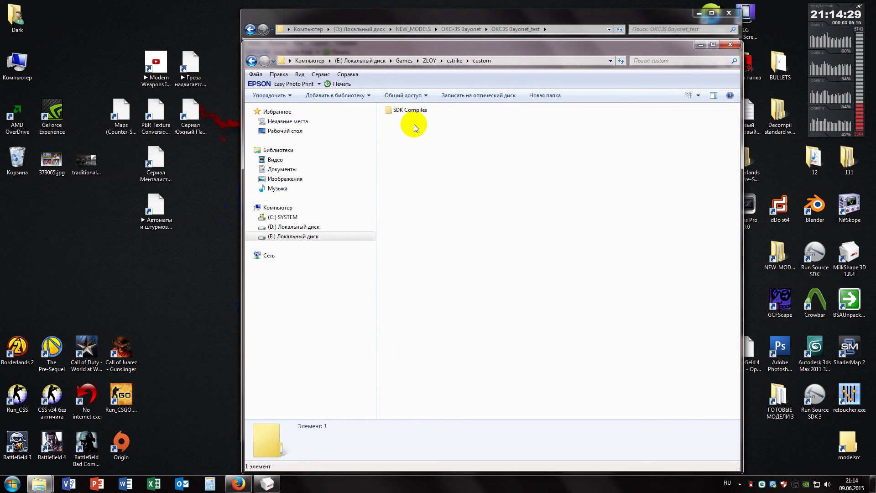
{"action": "double_click", "coordinate": [416, 109]}
Paste the copied folders into SDK Compiles, merging all folders and replacing all conflicting files, and close both Explorer windows.
{"action": "right_click", "coordinate": [533, 185]}
{"action": "left_click", "coordinate": [559, 247]}
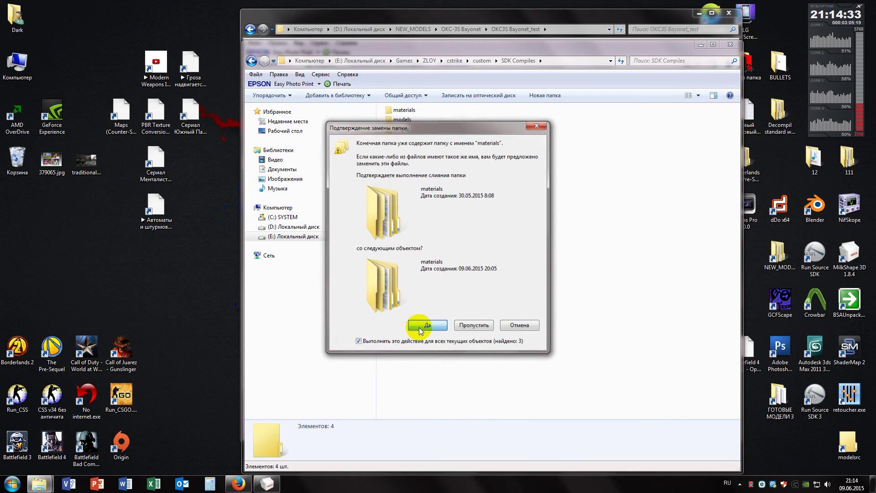
{"action": "left_click", "coordinate": [416, 326]}
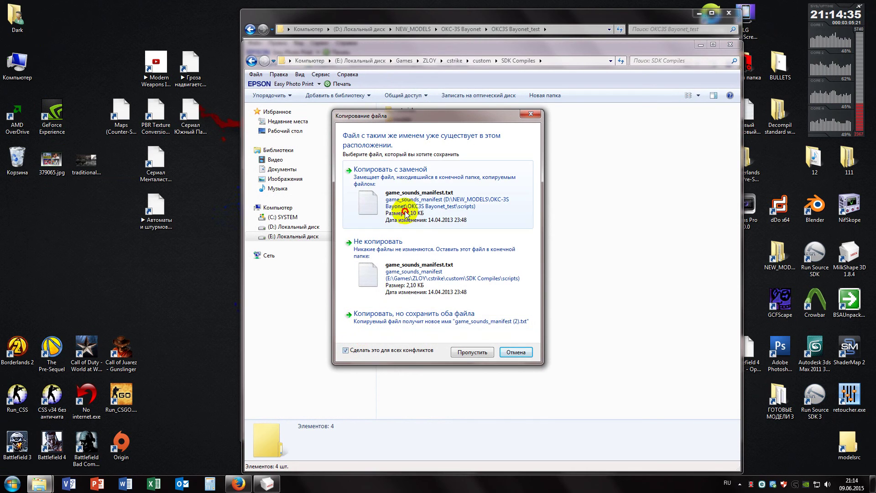
{"action": "left_click", "coordinate": [352, 219]}
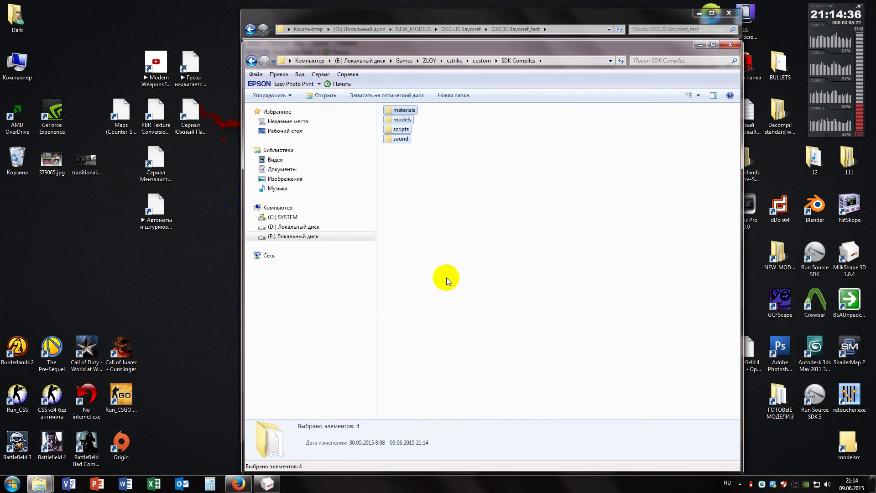
{"action": "left_click", "coordinate": [730, 45]}
{"action": "left_click", "coordinate": [728, 13]}
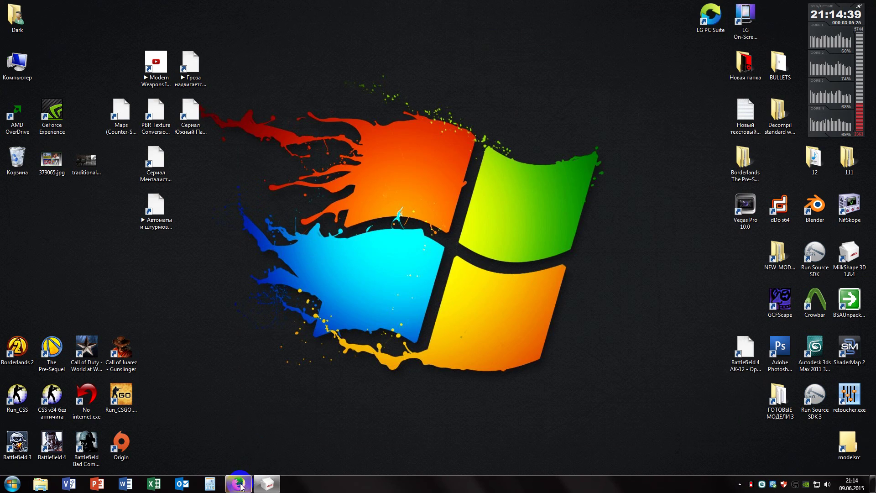
Check the open Firefox window and minimize it, and close MilkShape 3D.
{"action": "left_click", "coordinate": [239, 484]}
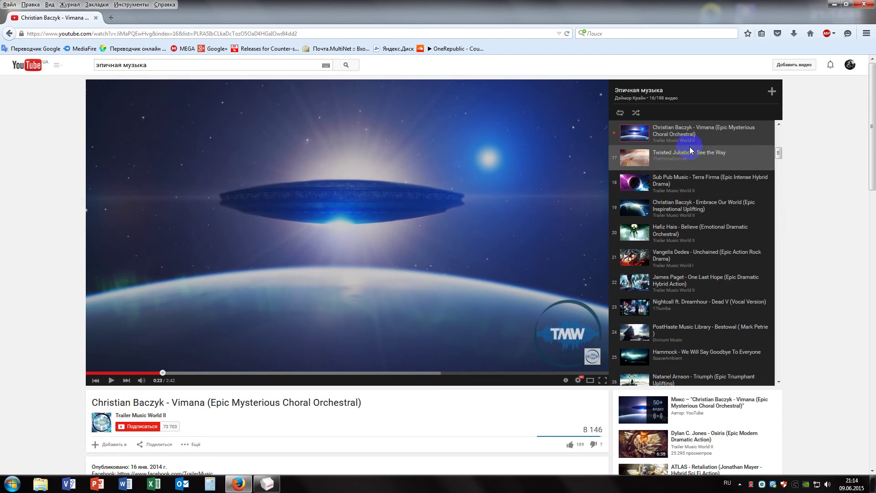
{"action": "left_click", "coordinate": [834, 4]}
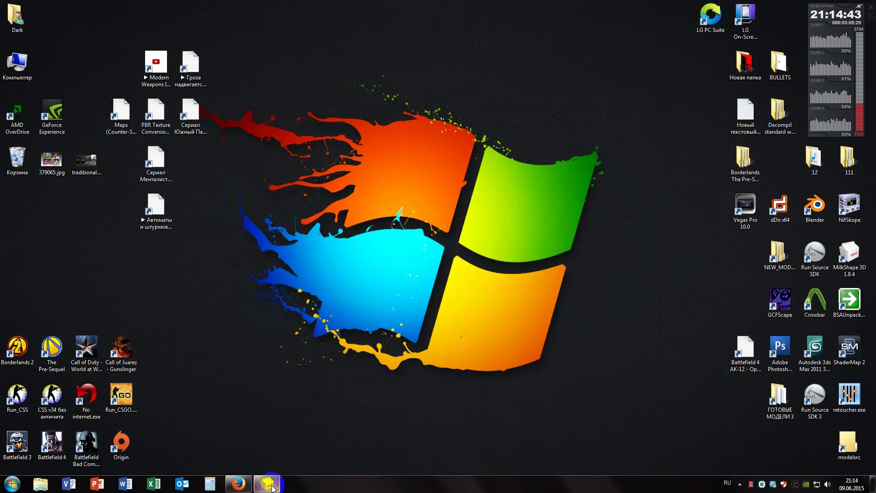
{"action": "left_click", "coordinate": [269, 483]}
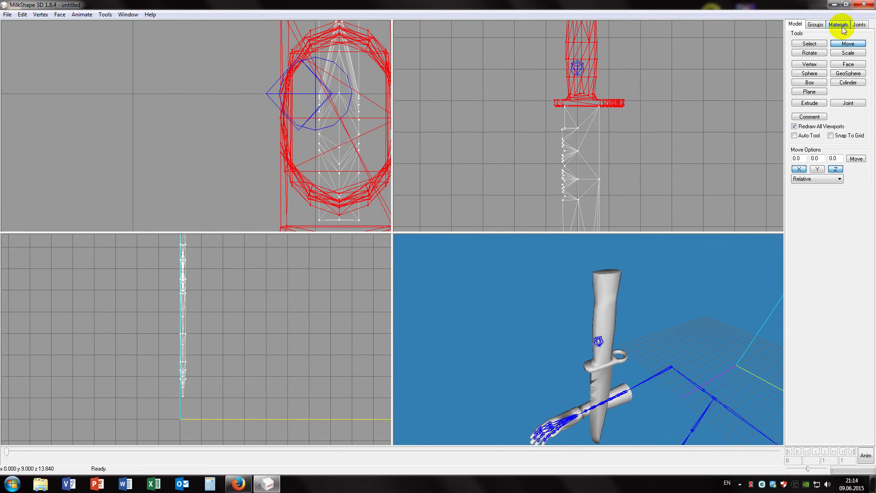
{"action": "left_click", "coordinate": [858, 4]}
{"action": "left_click", "coordinate": [452, 271]}
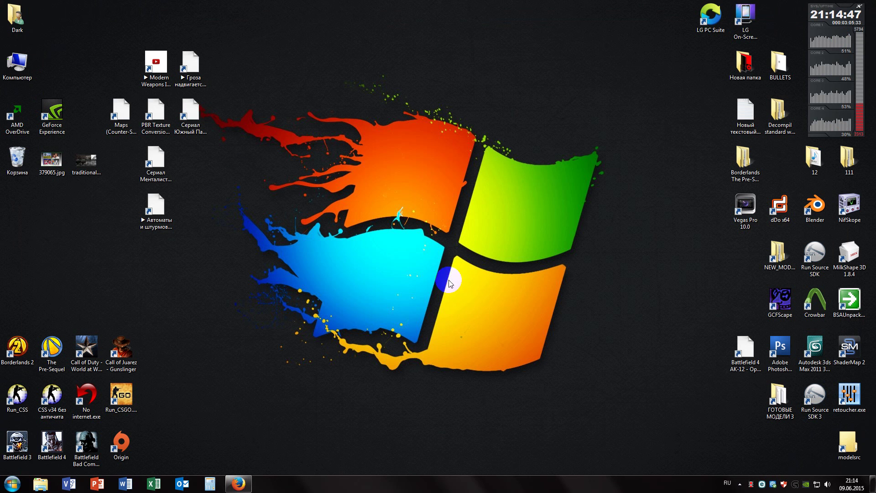
Launch Counter-Strike: Source with the Run_CSS desktop shortcut.
{"action": "left_click", "coordinate": [17, 394]}
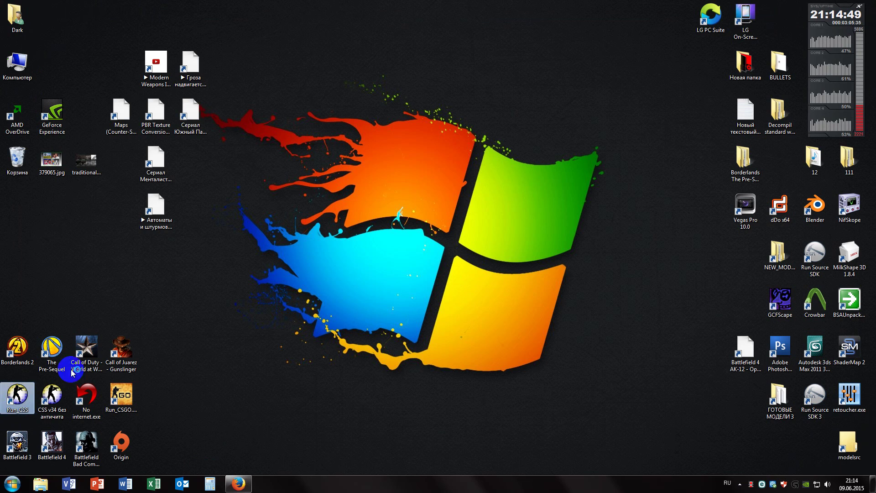
{"action": "left_click", "coordinate": [363, 129]}
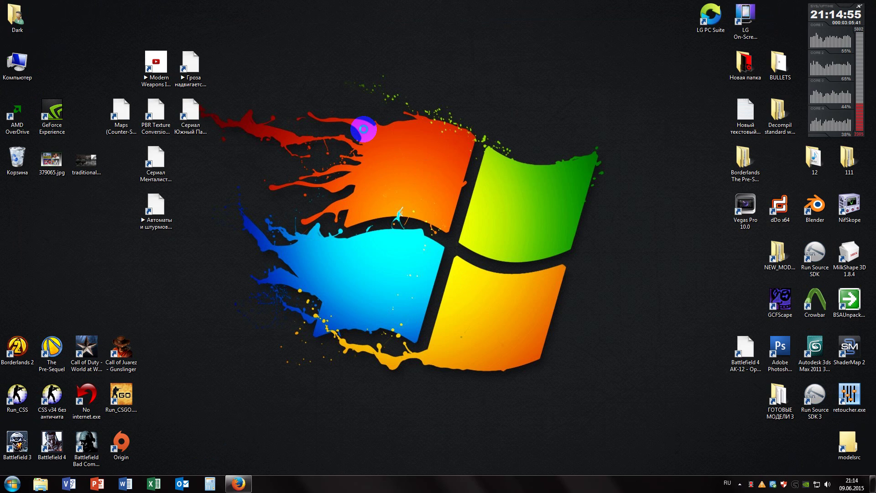
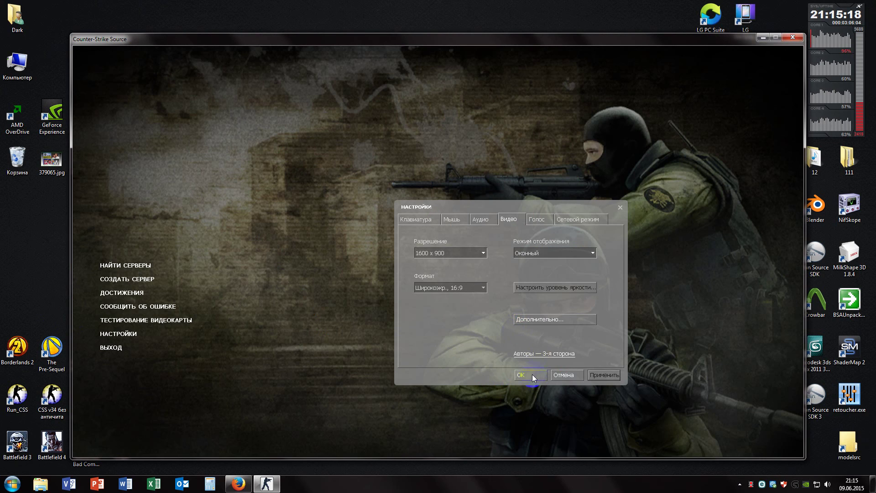
Create a local server on the cs_Bikini map, dismiss the welcome message and join the Terrorist team.
{"action": "left_click", "coordinate": [532, 374]}
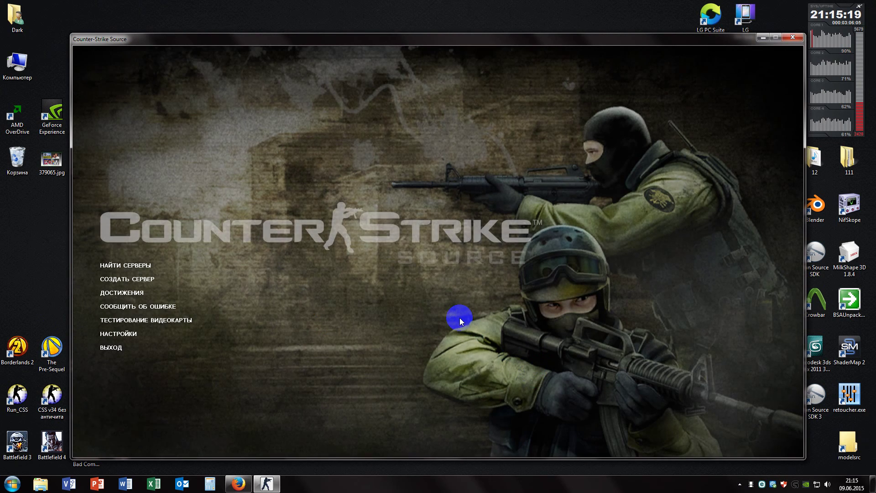
{"action": "left_click", "coordinate": [137, 278]}
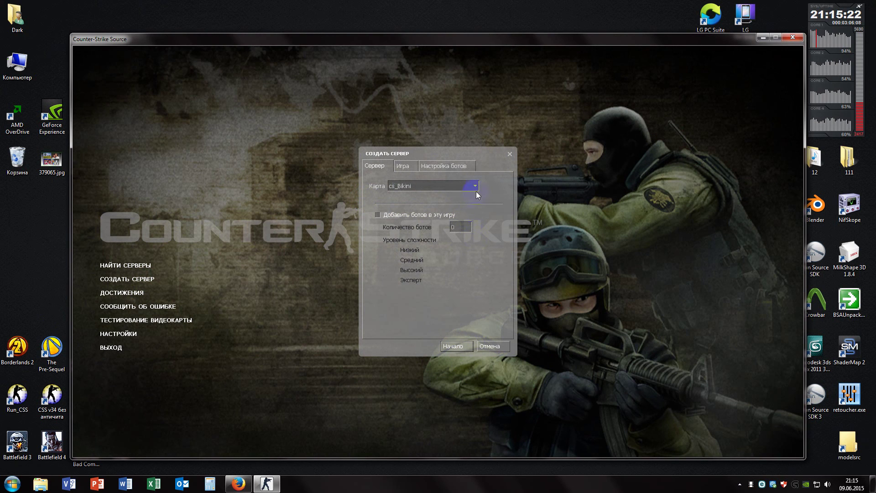
{"action": "left_click", "coordinate": [464, 348]}
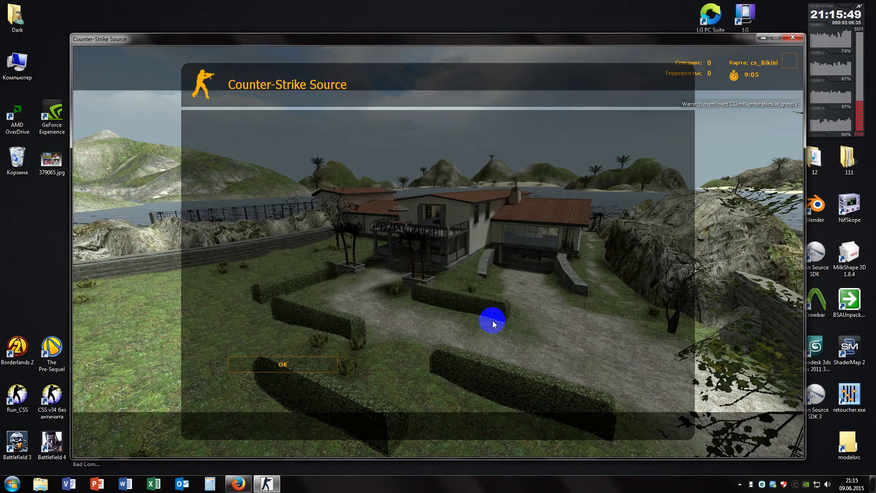
{"action": "left_click", "coordinate": [314, 363]}
{"action": "left_click", "coordinate": [294, 154]}
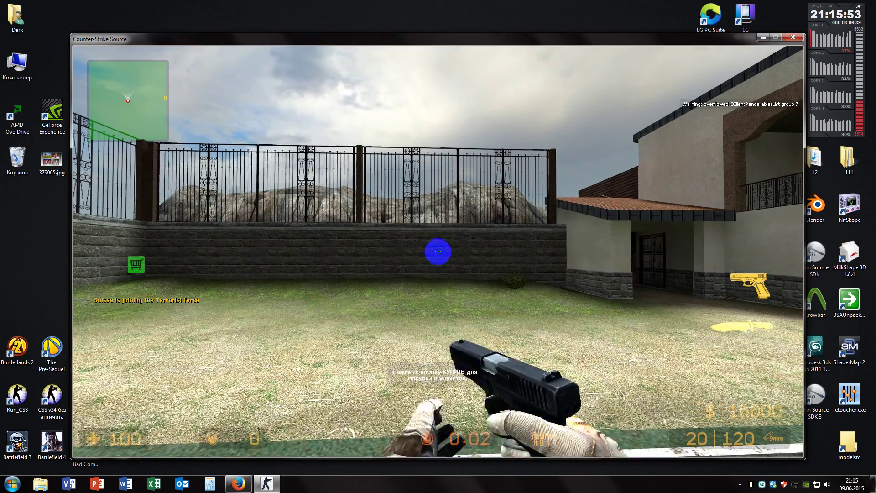
Equip an assault rifle and cycle through the knife, pistol and rifle on the tennis court, ending with the knife in hand.
{"action": "key", "text": "s"}
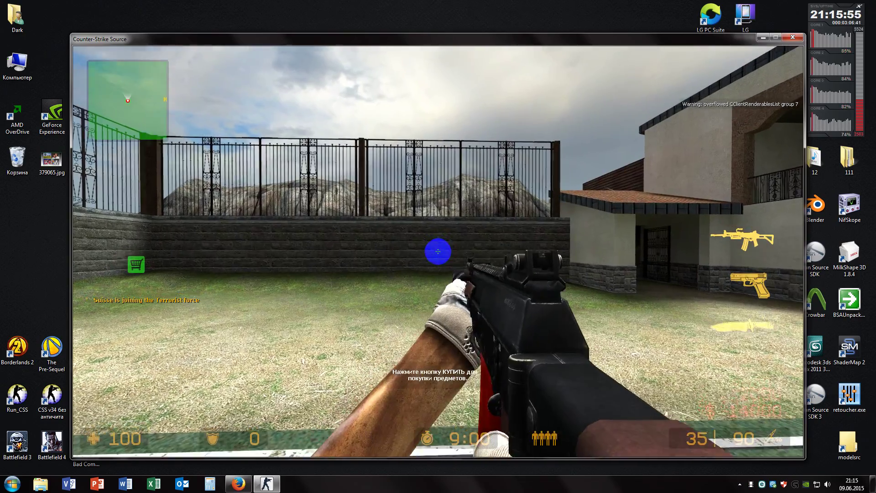
{"action": "key", "text": "3"}
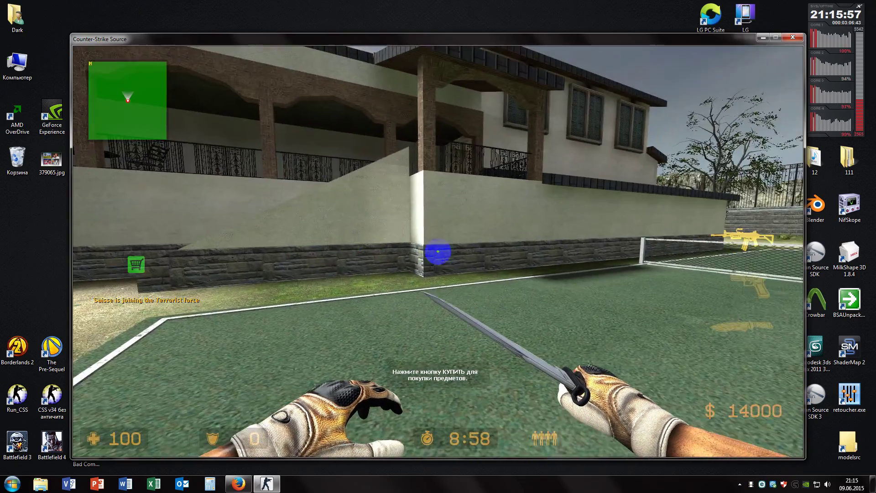
{"action": "key", "text": "w"}
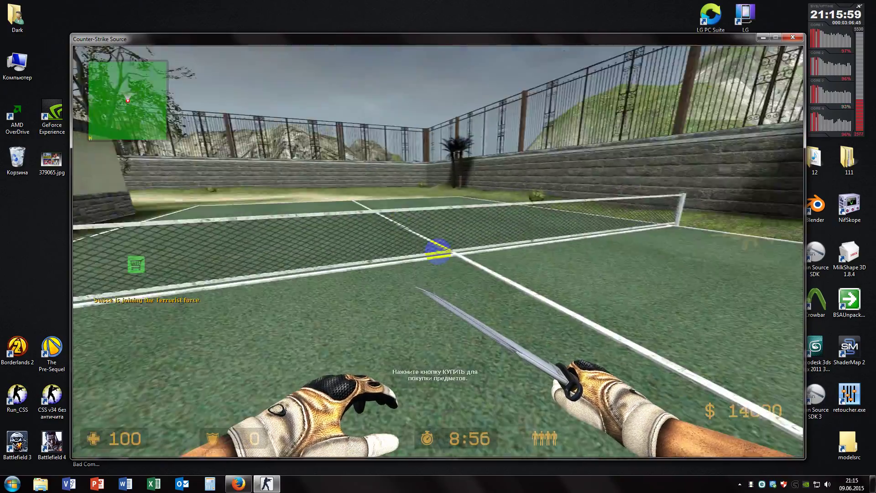
{"action": "key", "text": "2"}
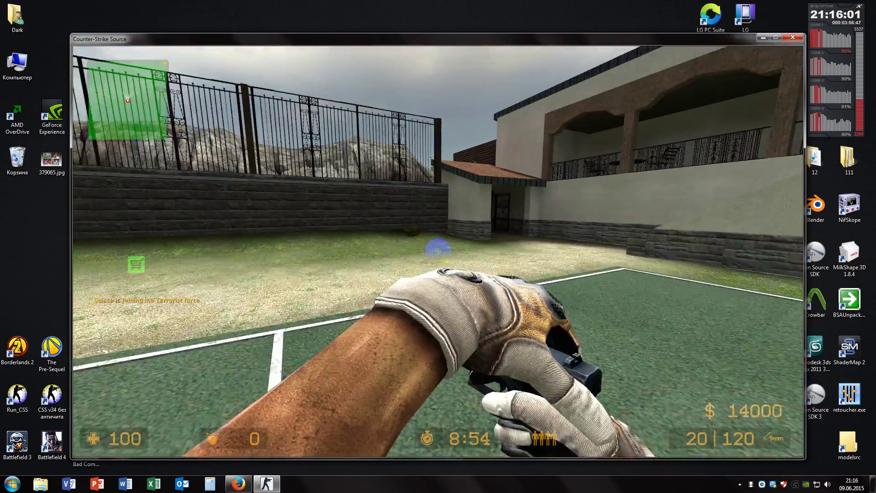
{"action": "key", "text": "1"}
{"action": "key", "text": "3"}
Walk with the knife from the court through the doorway and rock tunnel to the beach facing the sea.
{"action": "key", "text": "w"}
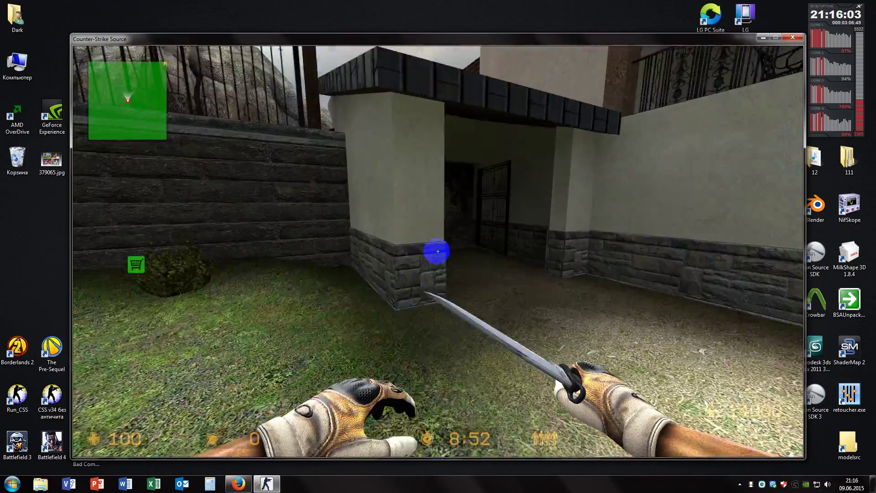
{"action": "key", "text": "w"}
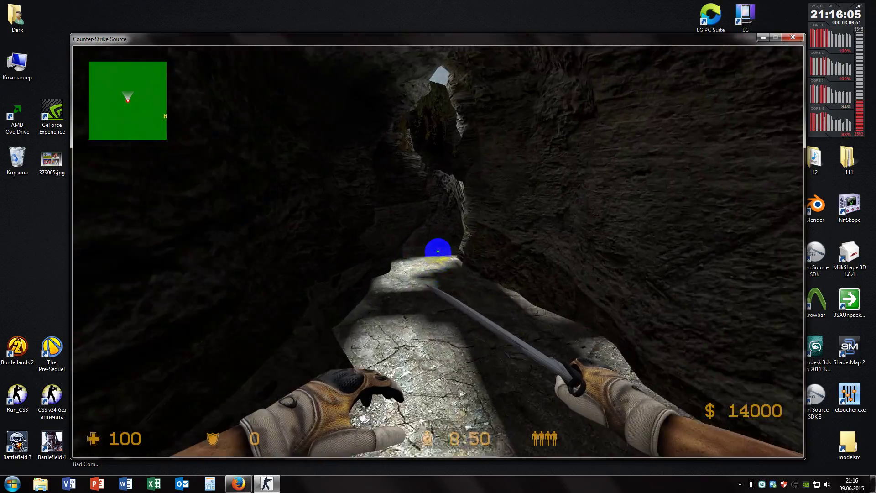
{"action": "key", "text": "w"}
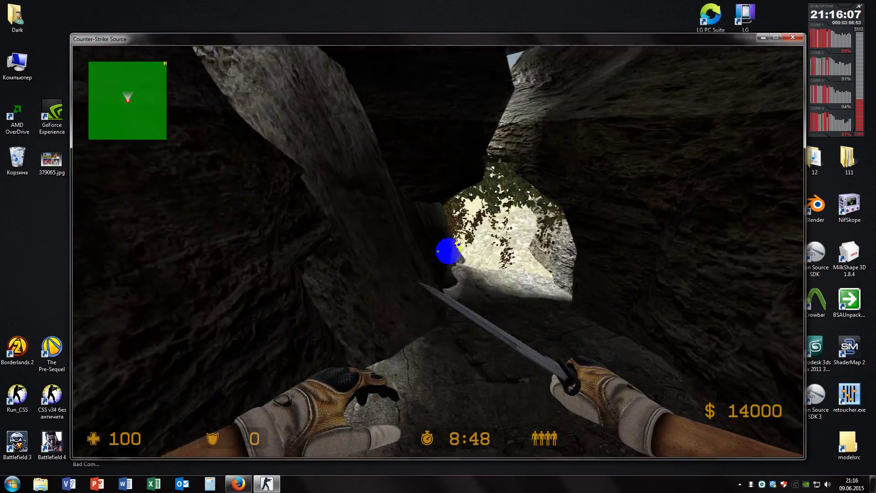
{"action": "key", "text": "w"}
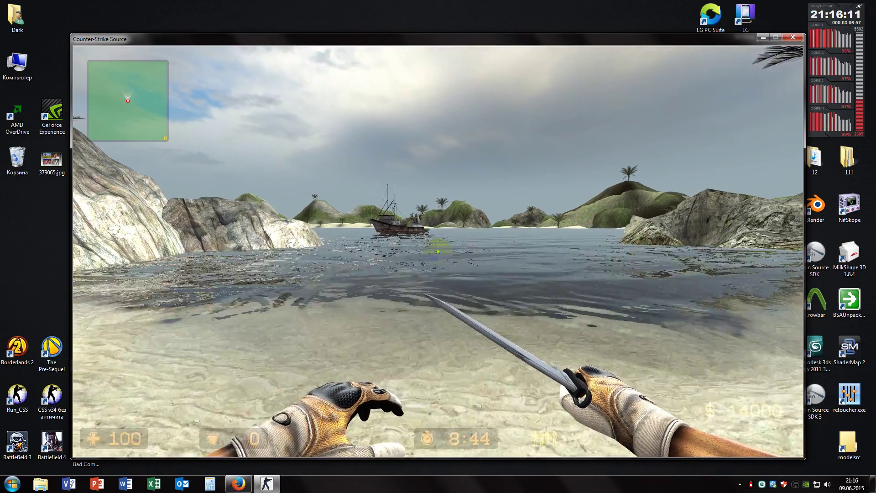
Run the command "exec 1" in the developer console and return to the game.
{"action": "key", "text": "grave"}
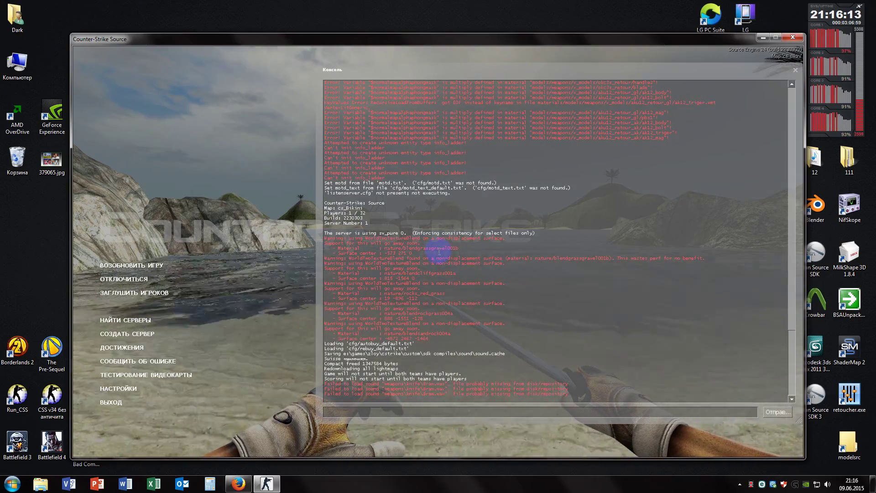
{"action": "type", "text": "exec "}
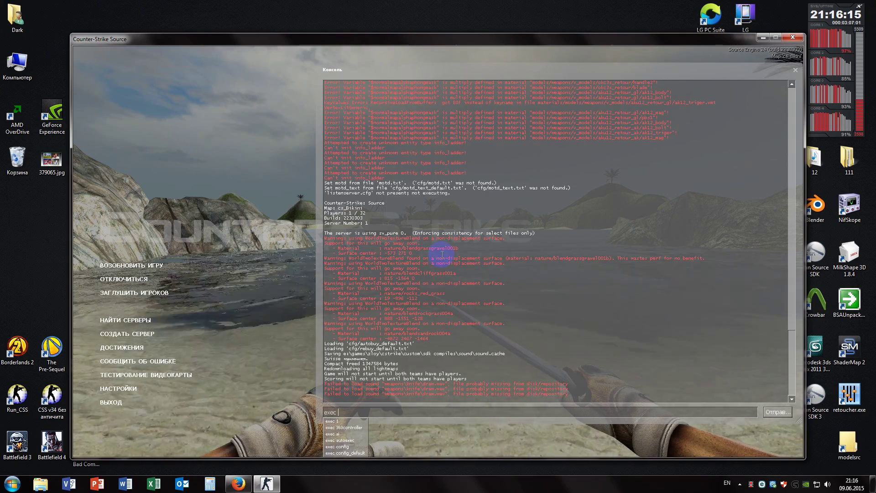
{"action": "type", "text": "1"}
{"action": "key", "text": "Return"}
{"action": "key", "text": "grave"}
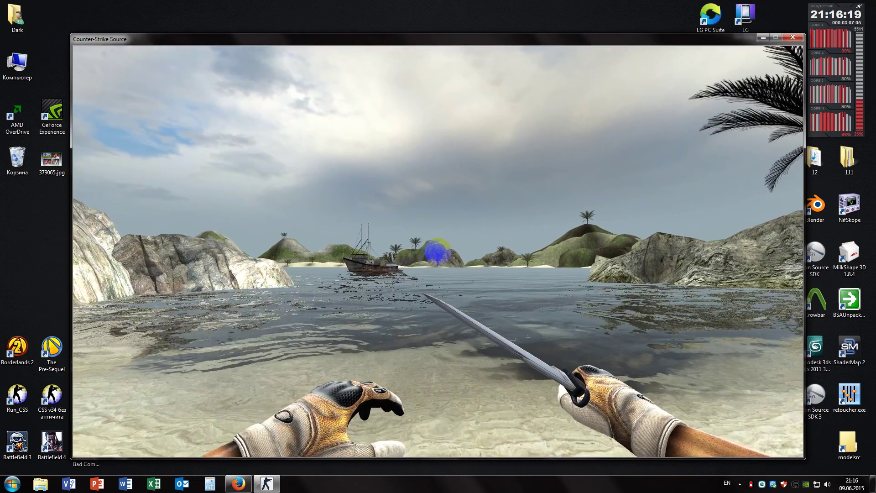
Examine the knife's secondary attack and hand animations on the beach while walking up to the palm trunk.
{"action": "right_click", "coordinate": [438, 251]}
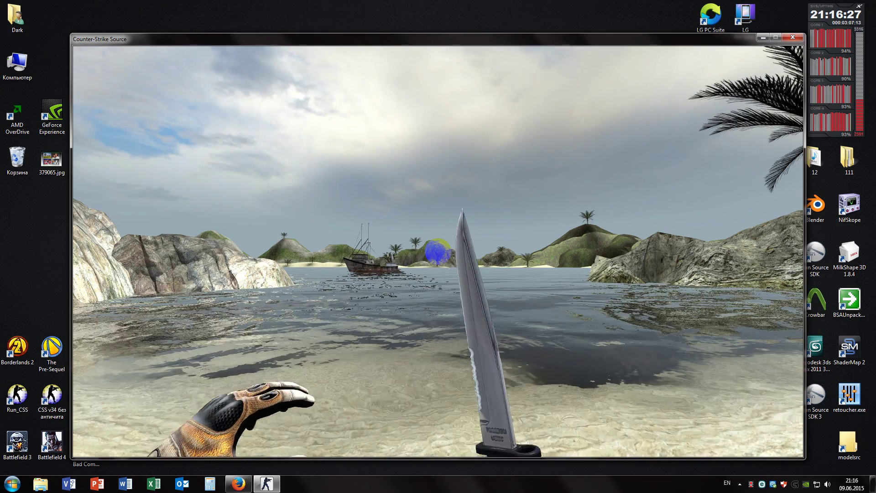
{"action": "key", "text": "f"}
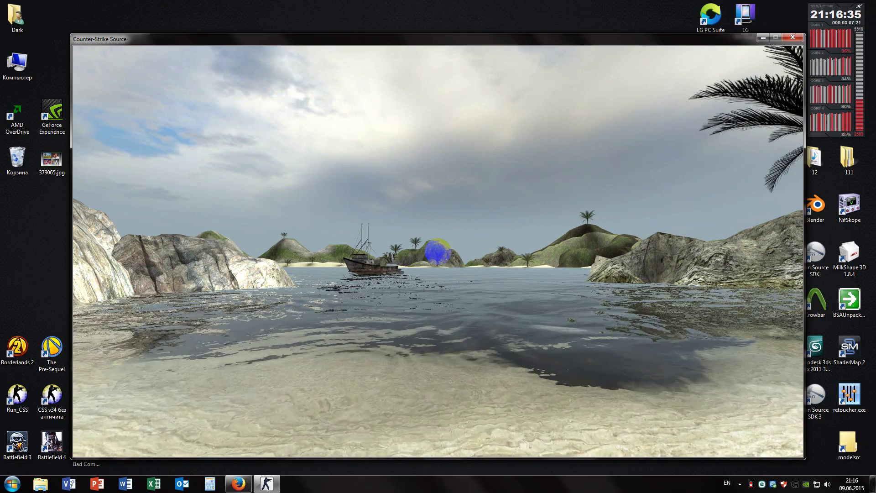
{"action": "key", "text": "w"}
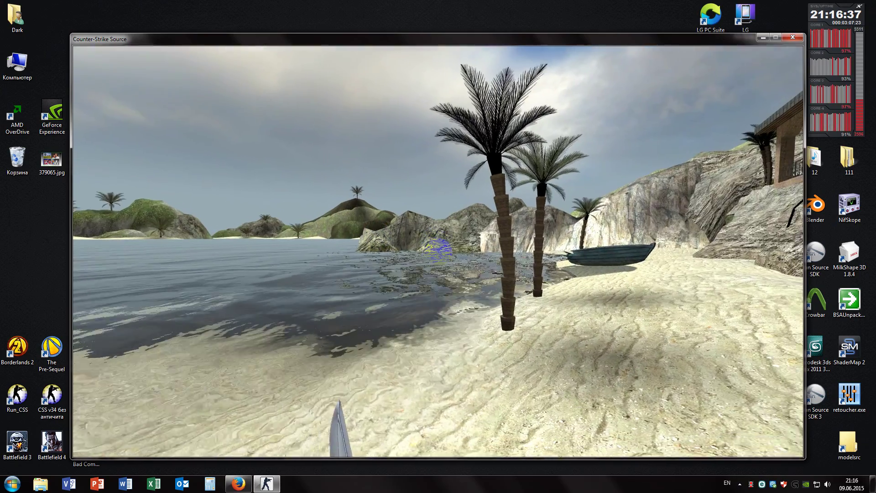
{"action": "key", "text": "f"}
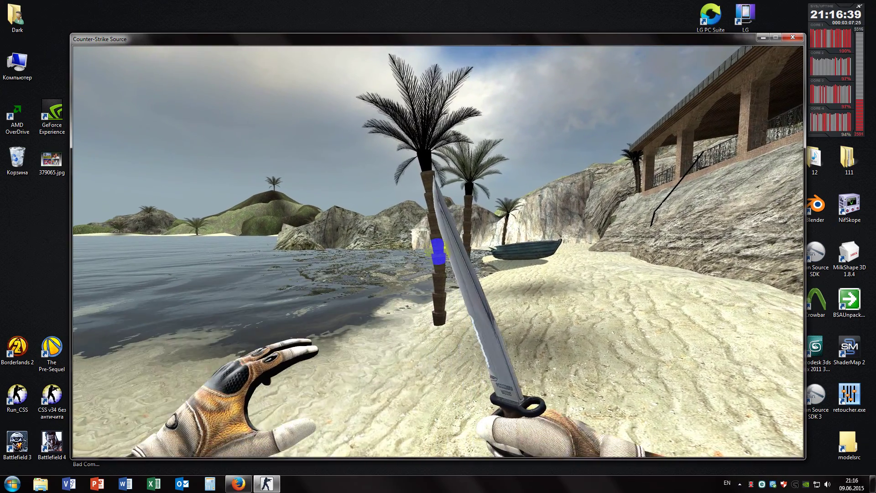
{"action": "key", "text": "w"}
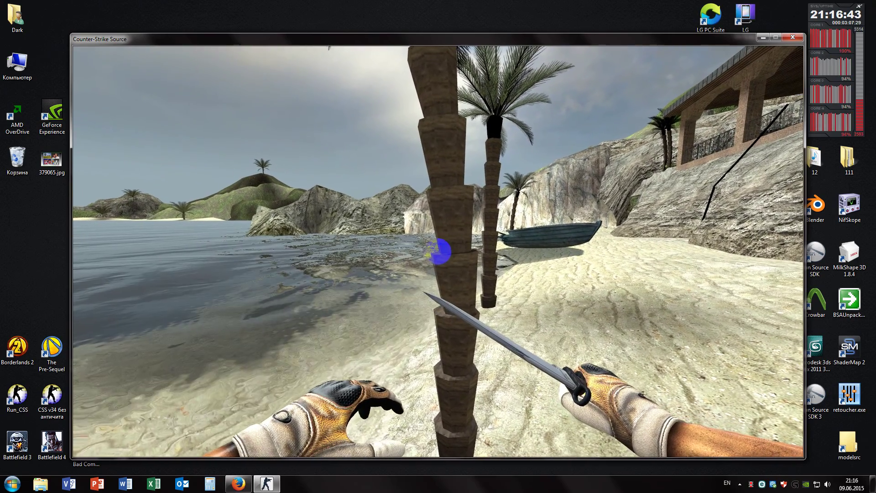
Test the knife's slash animations with repeated attacks beside the palm trunk and facing the sea.
{"action": "left_click", "coordinate": [438, 251]}
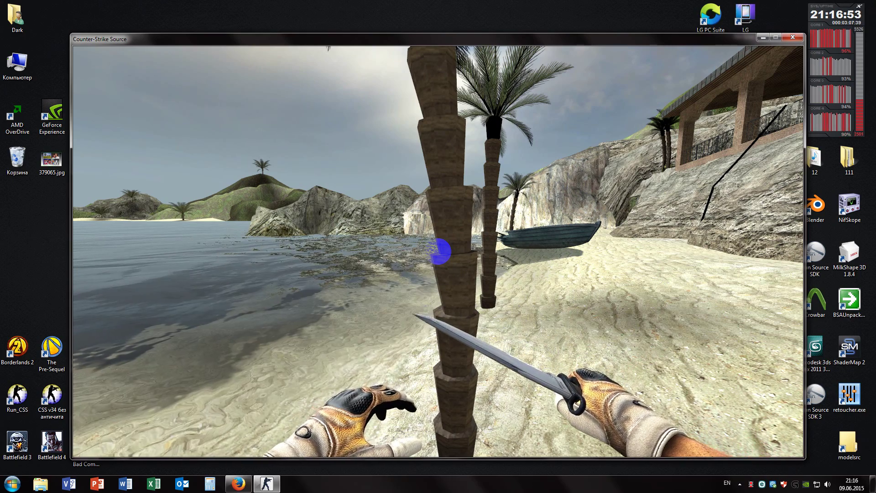
{"action": "left_click", "coordinate": [438, 251]}
{"action": "left_click", "coordinate": [439, 250]}
{"action": "left_click", "coordinate": [439, 250]}
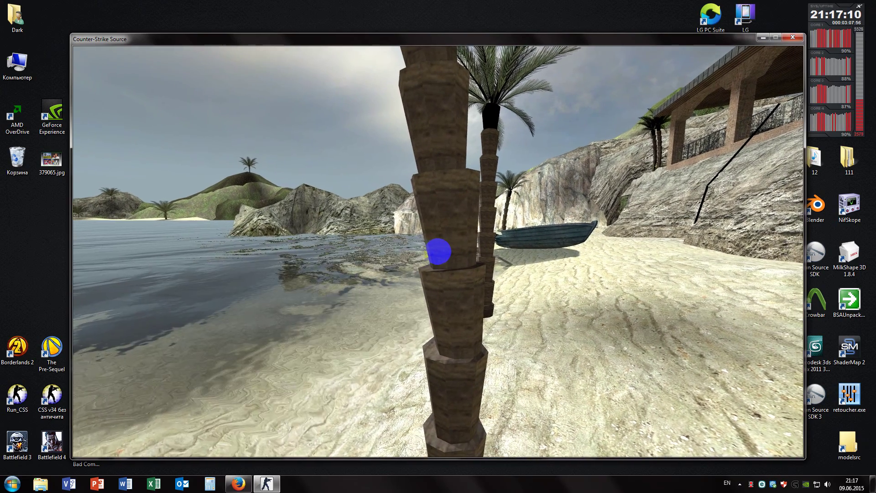
{"action": "left_click", "coordinate": [437, 252]}
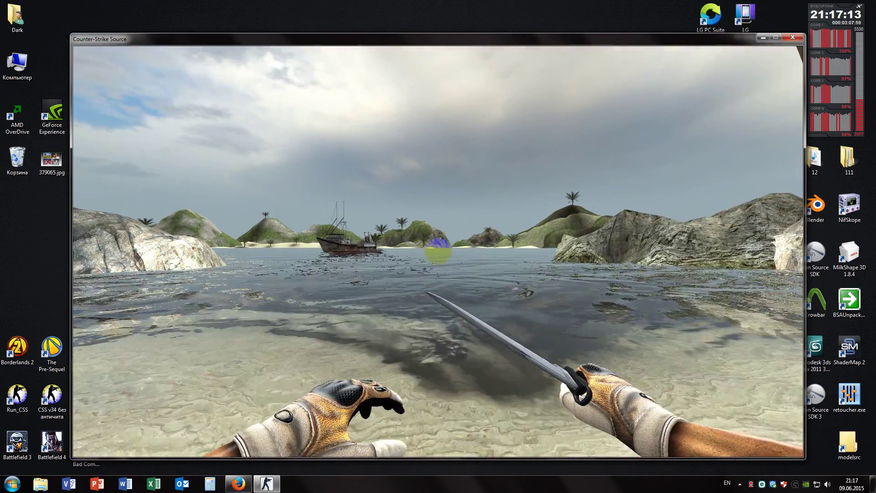
{"action": "left_click", "coordinate": [438, 251]}
{"action": "left_click", "coordinate": [437, 250]}
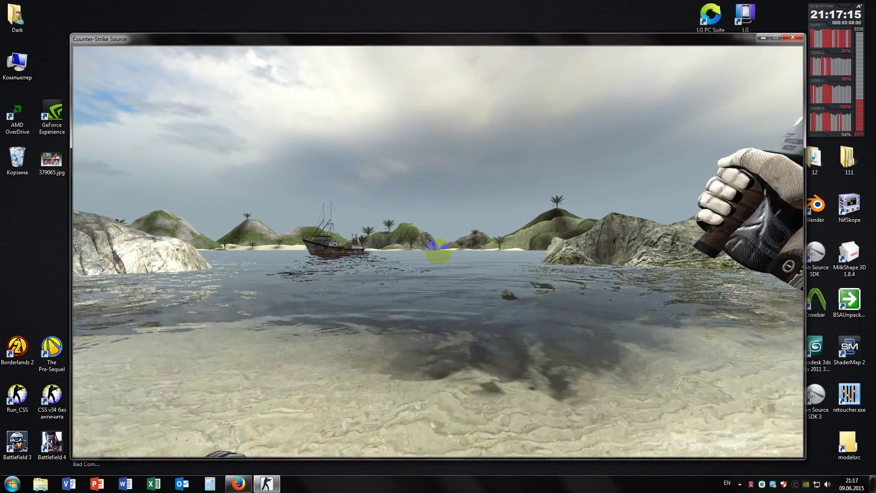